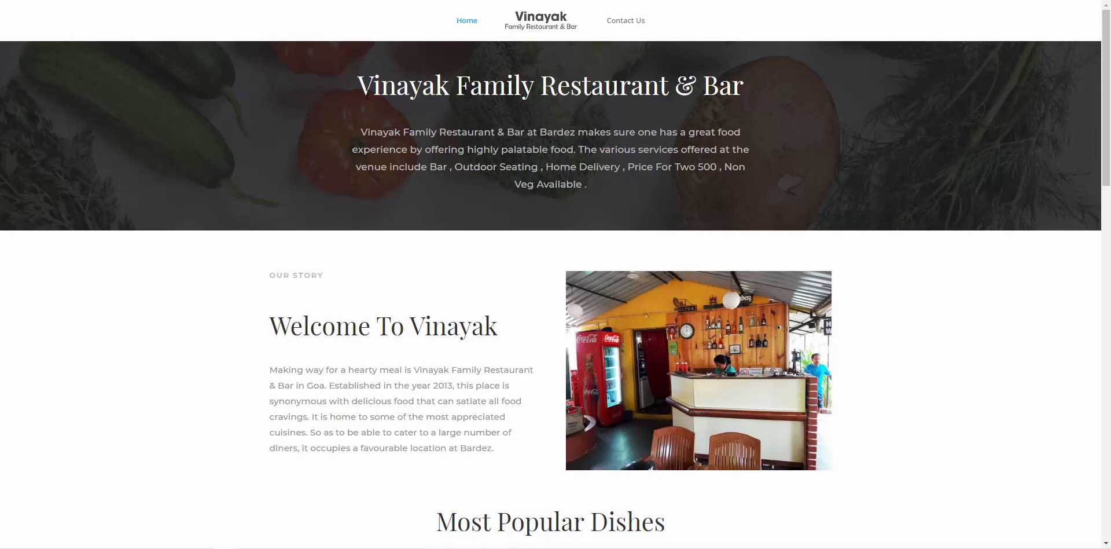
Scroll through the sections of the Vinayak Family Restaurant & Bar homepage
scroll(514, 150, down, 4)
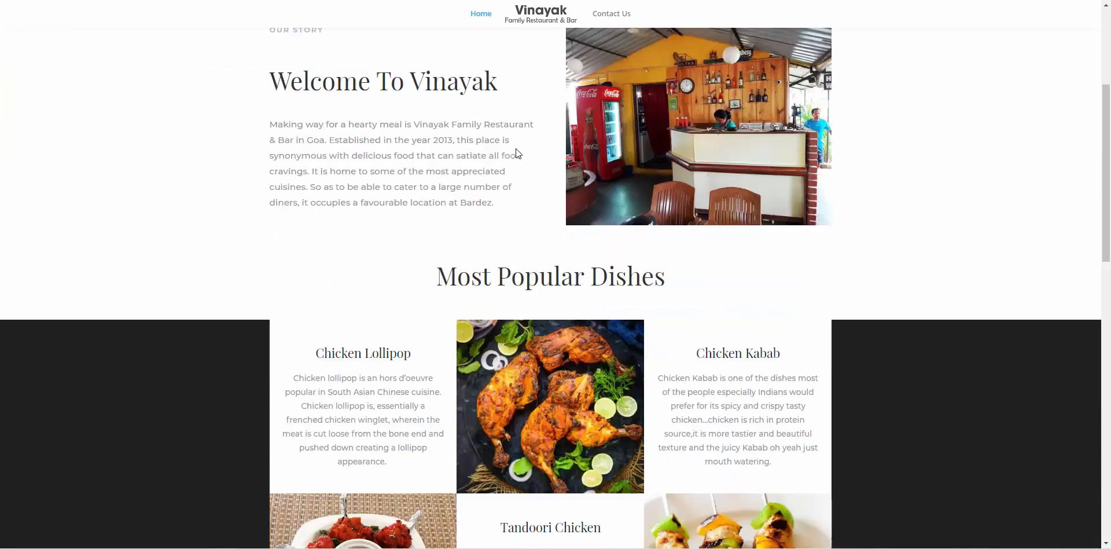
scroll(516, 151, down, 1)
scroll(515, 148, down, 3)
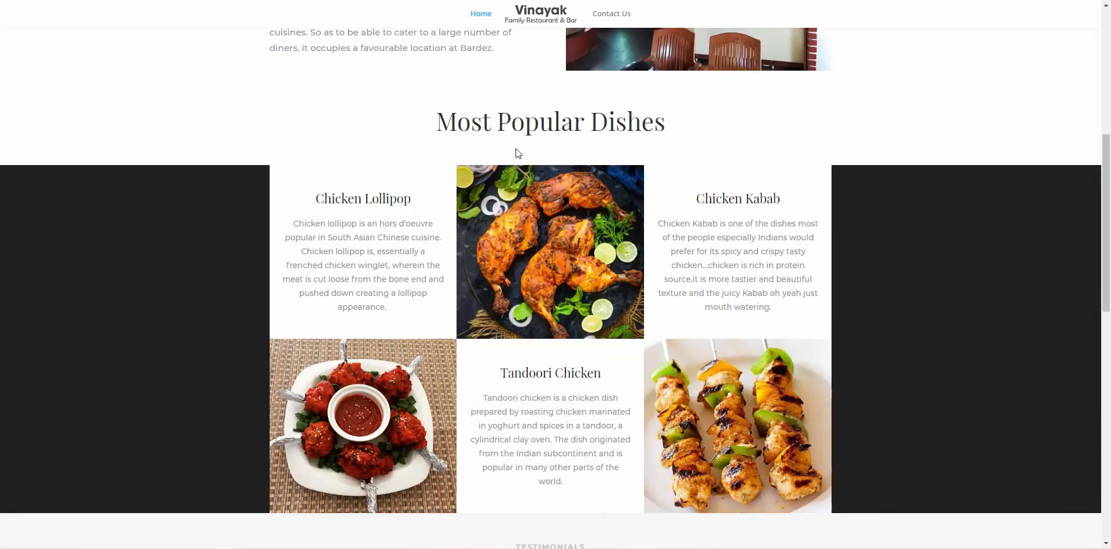
scroll(516, 149, down, 5)
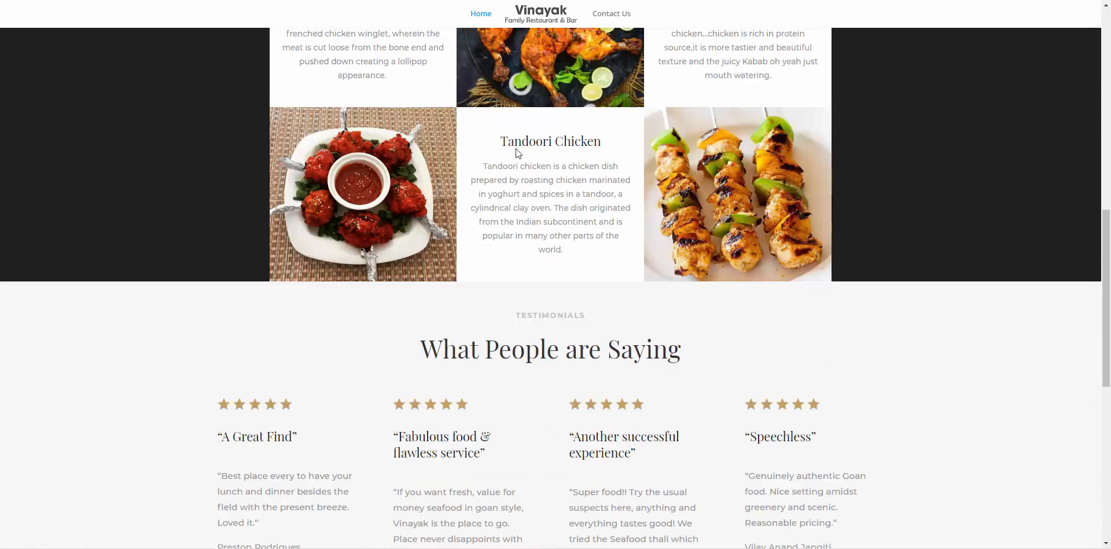
scroll(516, 148, down, 5)
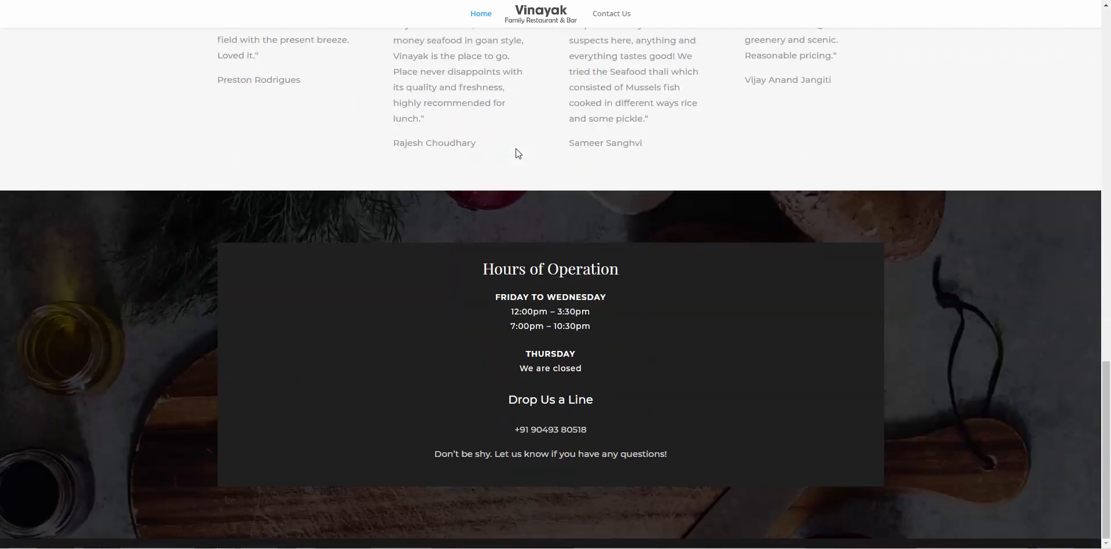
scroll(515, 148, up, 15)
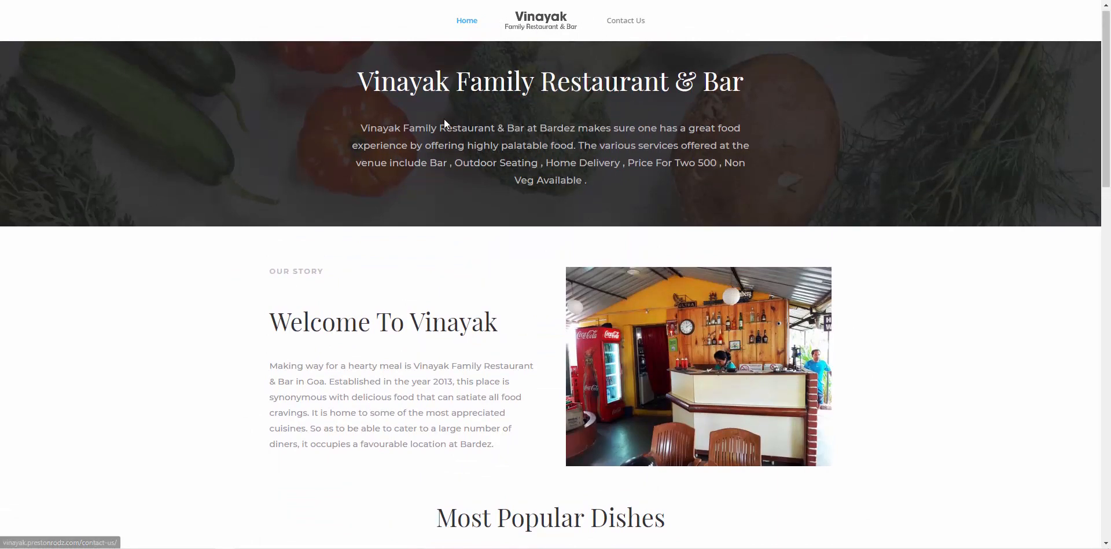
Highlight part of the introduction paragraph, then review the testimonials and Hours of Operation sections
drag(426, 129, 517, 146)
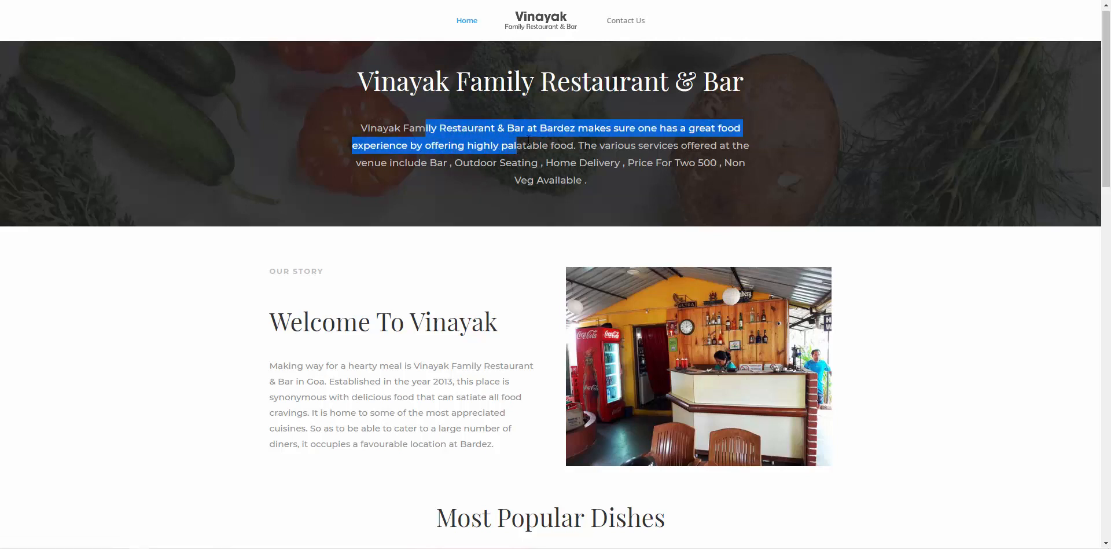
scroll(471, 255, down, 2)
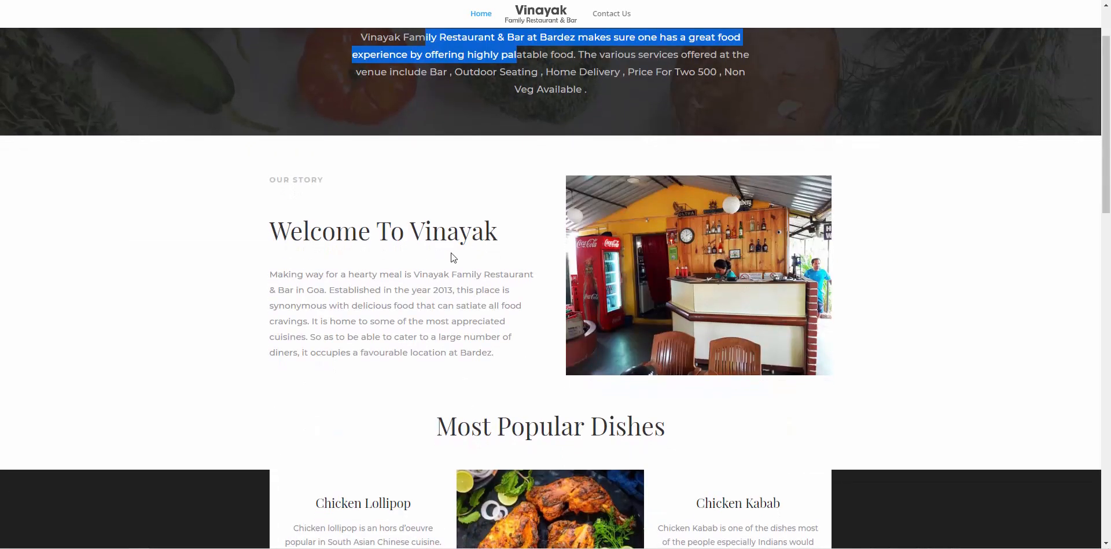
scroll(503, 326, down, 5)
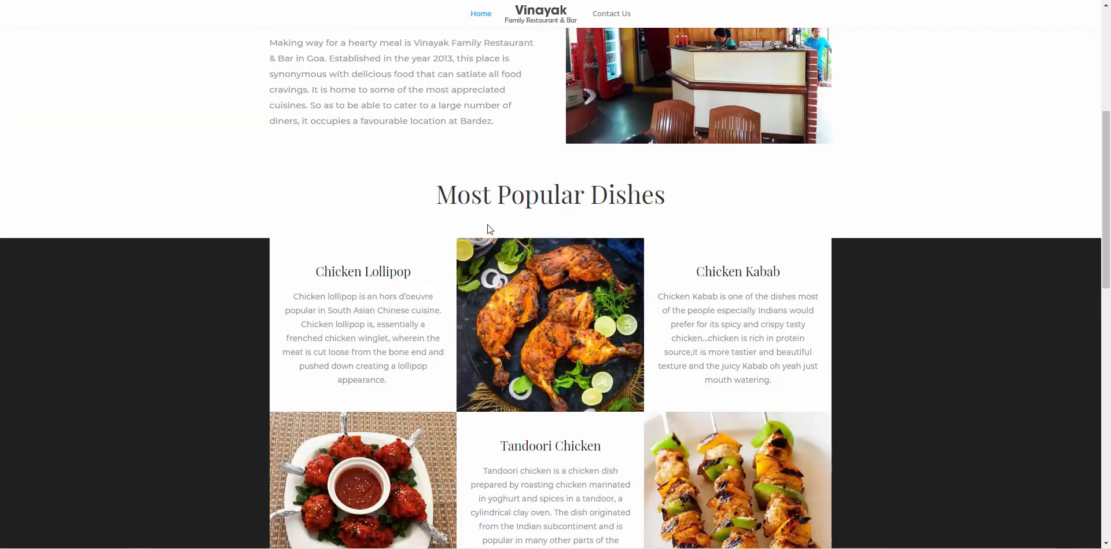
scroll(721, 226, down, 2)
scroll(721, 226, down, 7)
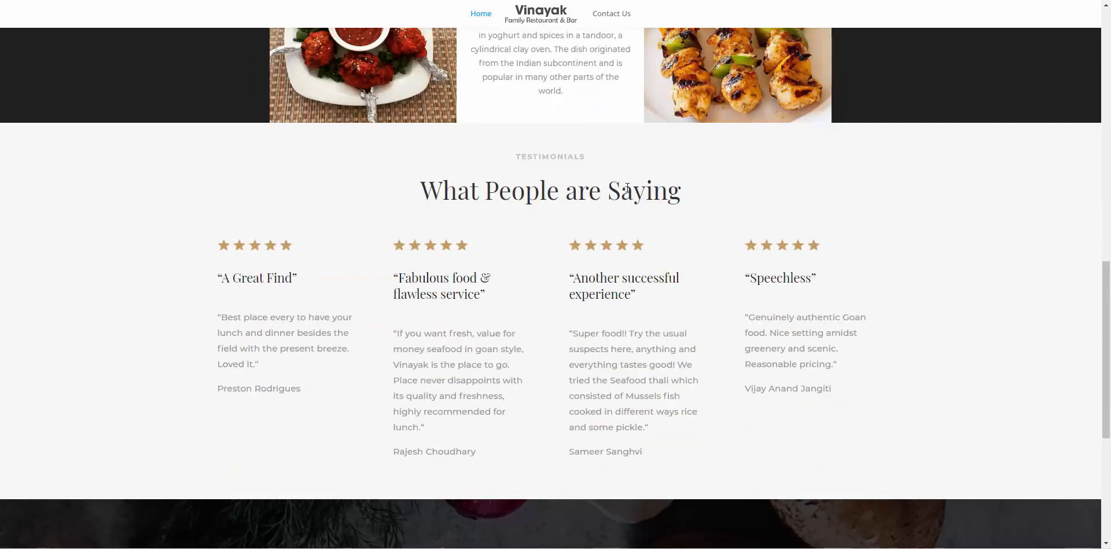
scroll(504, 176, down, 5)
scroll(564, 357, down, 2)
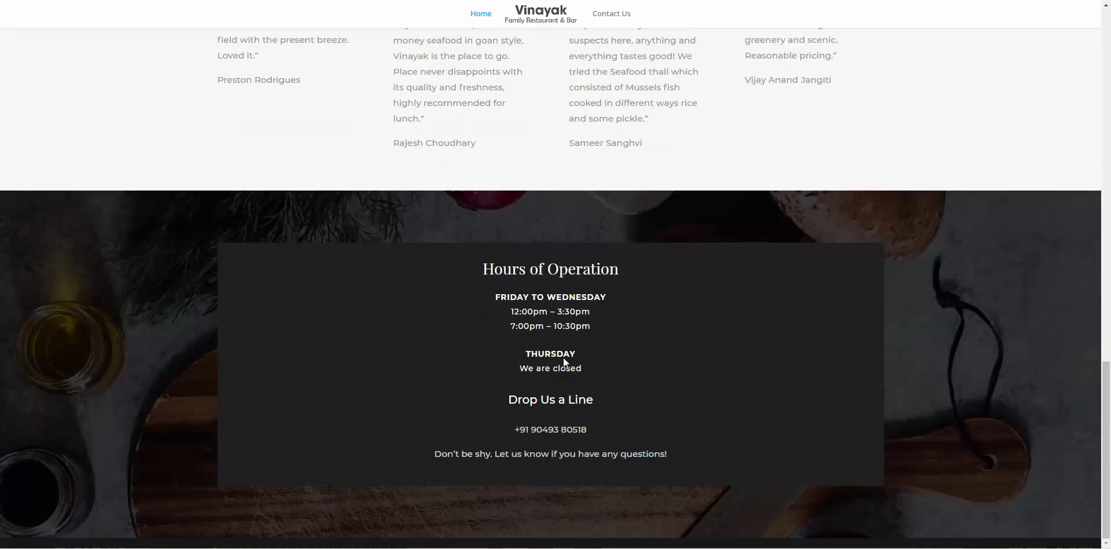
scroll(512, 110, up, 4)
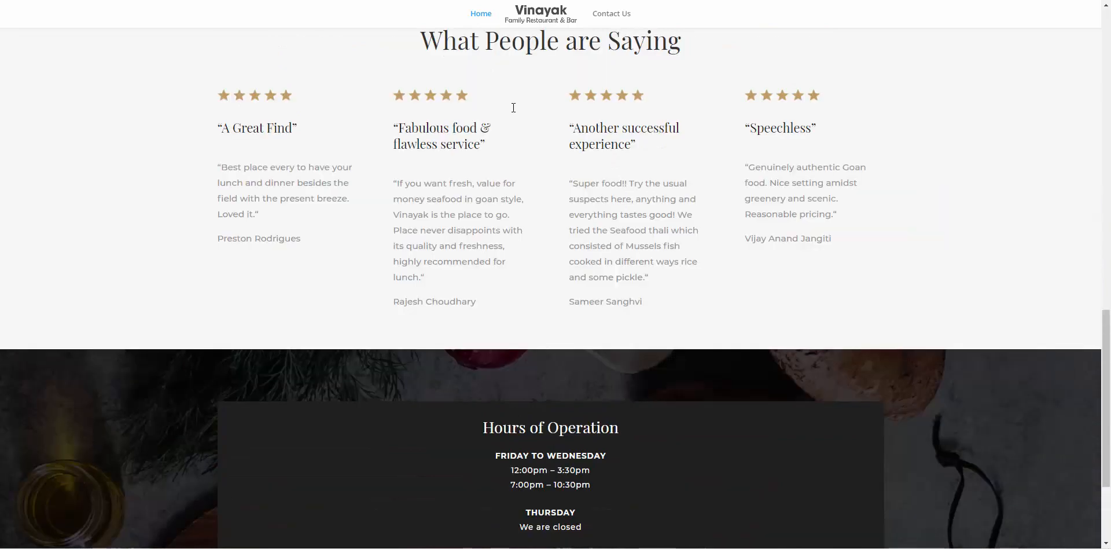
scroll(512, 108, up, 9)
scroll(512, 106, down, 15)
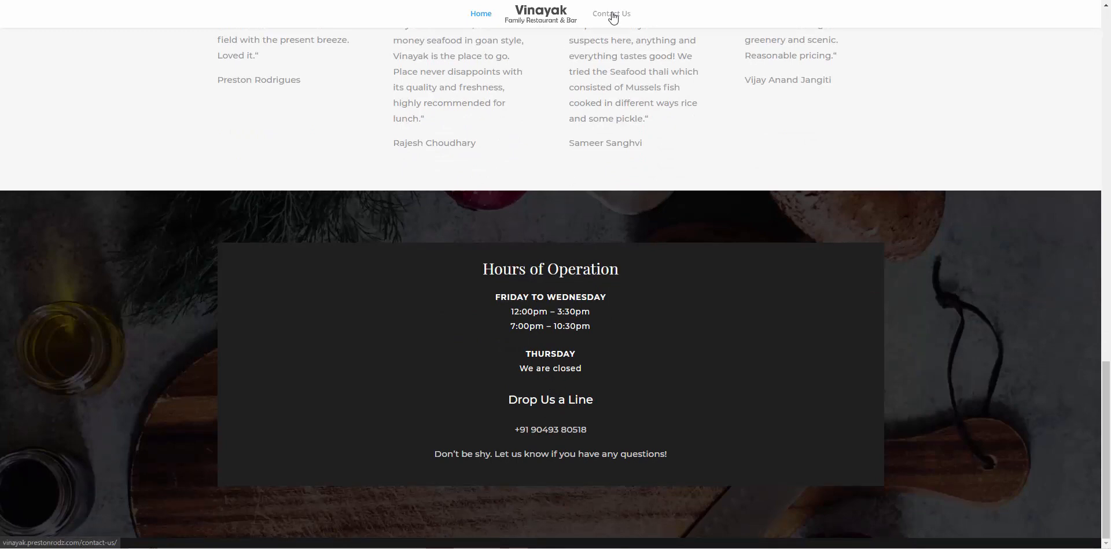
scroll(607, 99, up, 2)
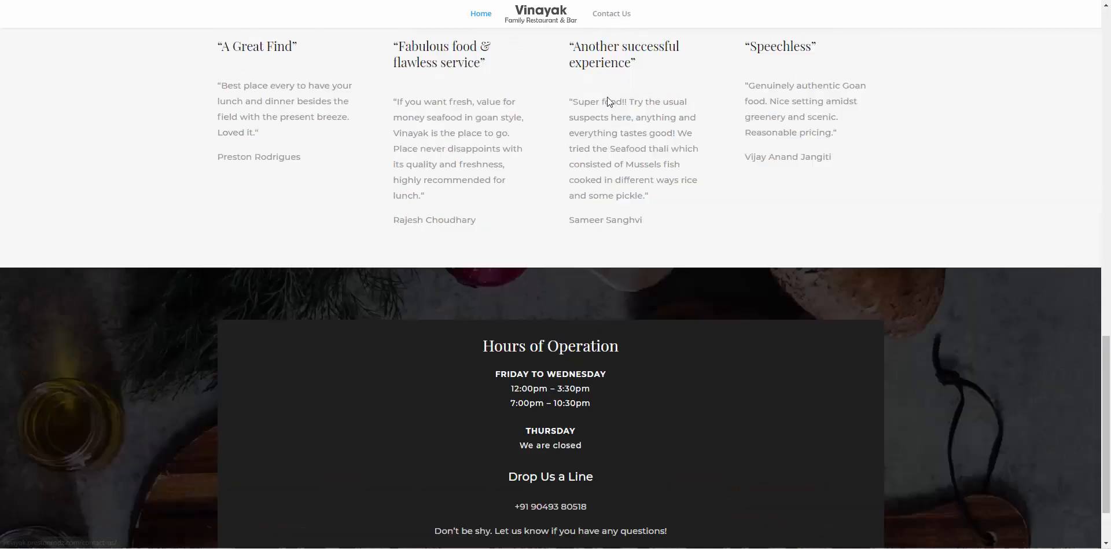
scroll(606, 96, up, 20)
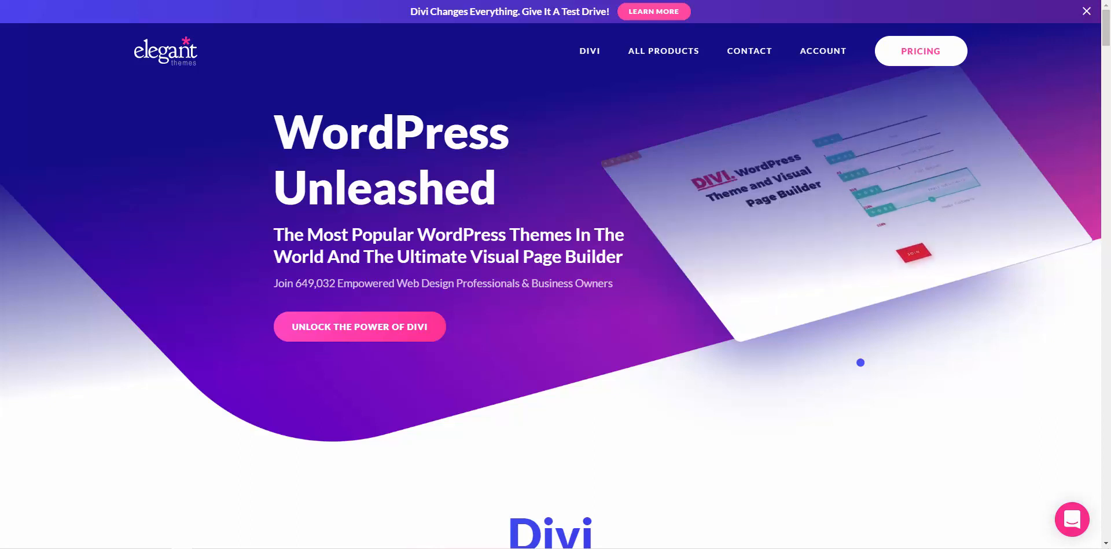
Download the Divi theme zip from Account > My Downloads, then return to the WordPress dashboard
mouse_move(823, 56)
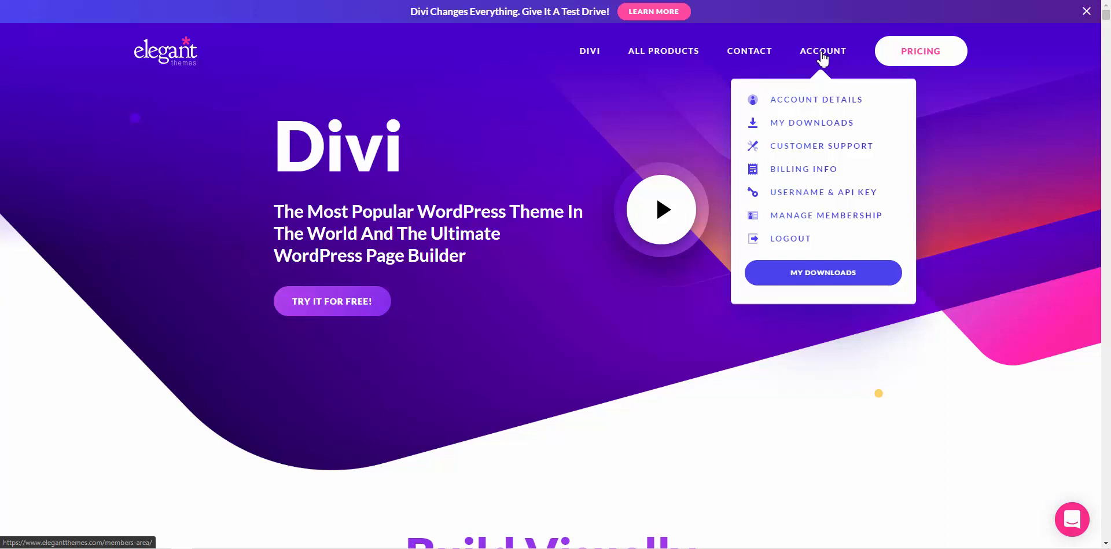
click(826, 122)
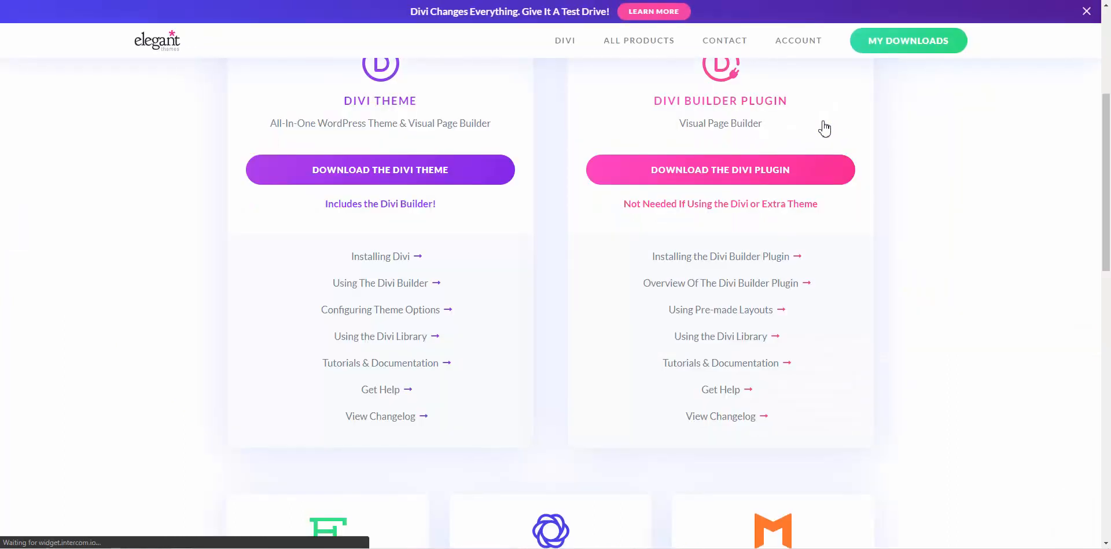
scroll(824, 128, up, 5)
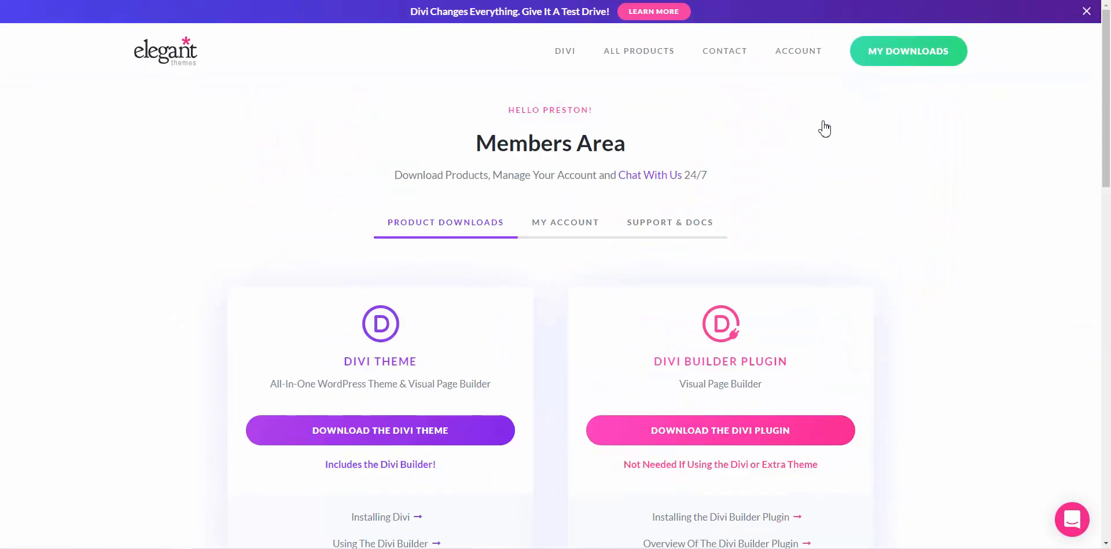
scroll(824, 128, down, 1)
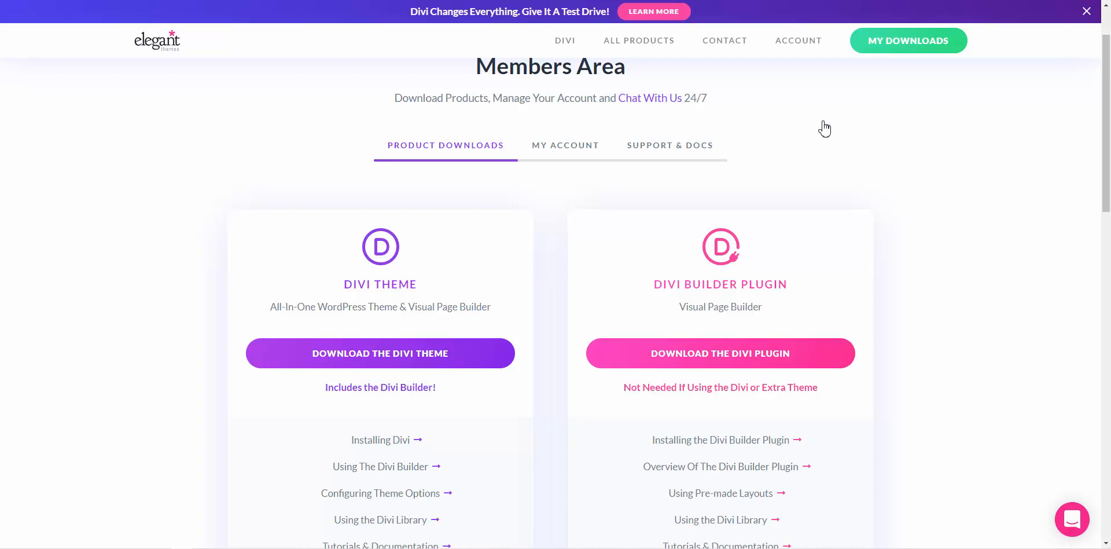
scroll(825, 128, down, 1)
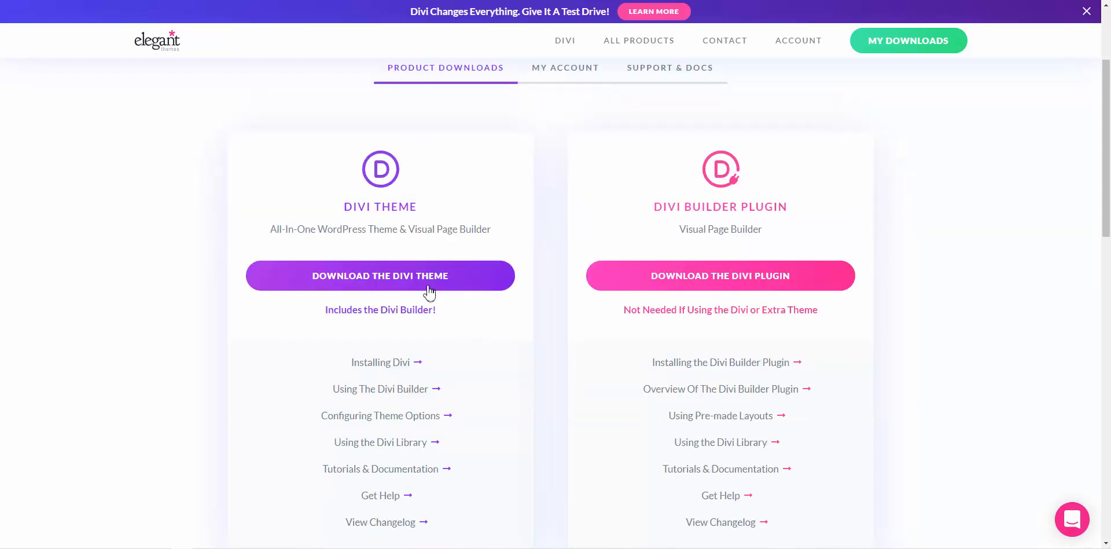
click(408, 282)
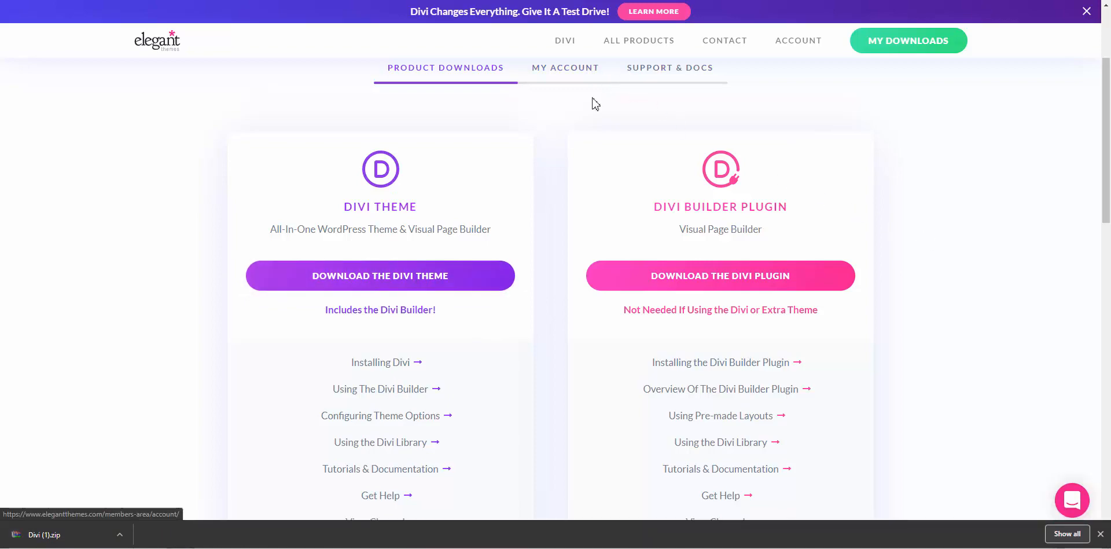
click(605, 0)
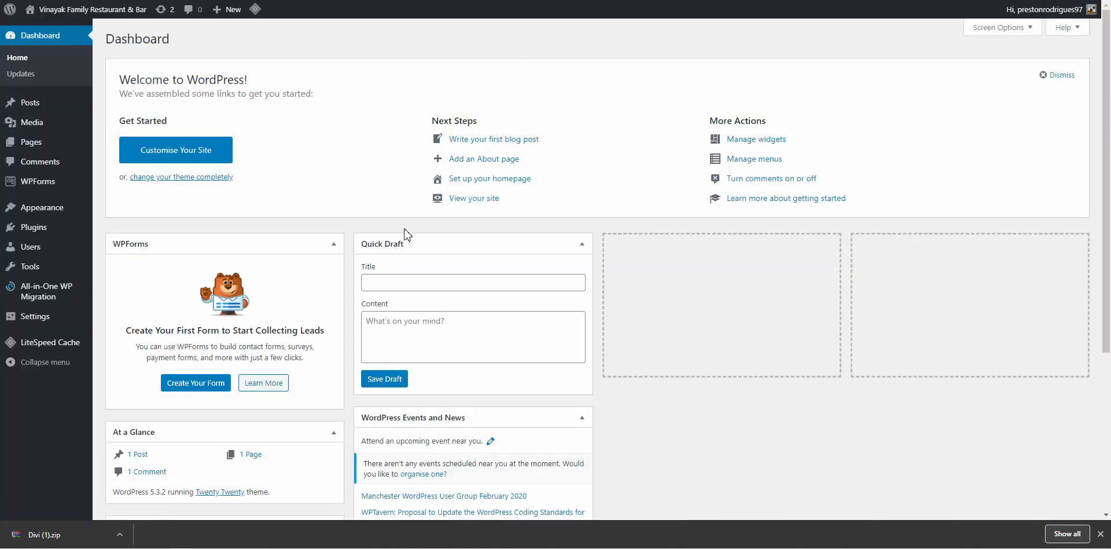
Choose Divi (1).zip from Downloads in the Upload Theme form under Appearance > Themes > Add New
click(1100, 533)
mouse_move(34, 211)
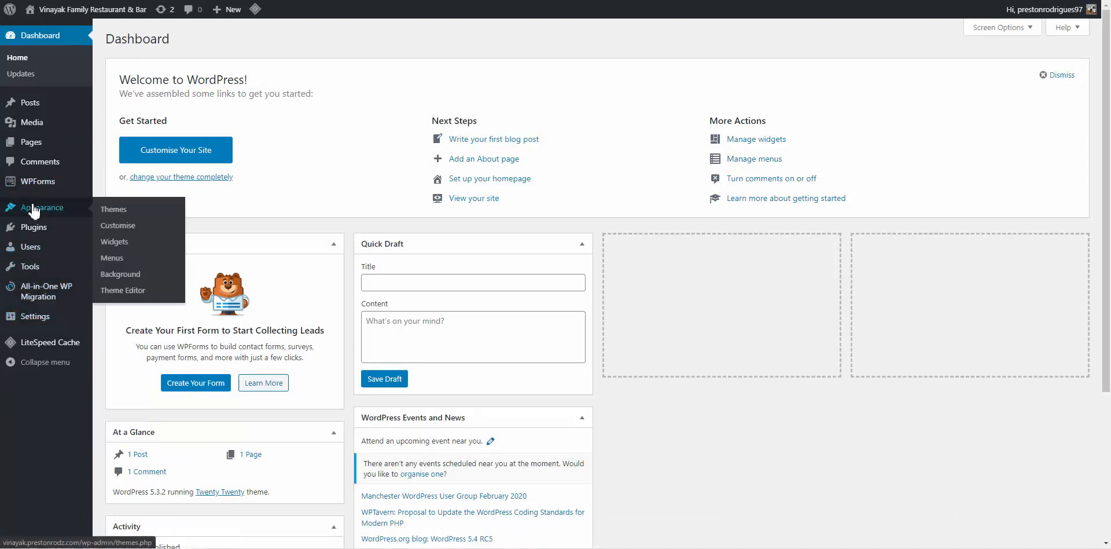
click(110, 212)
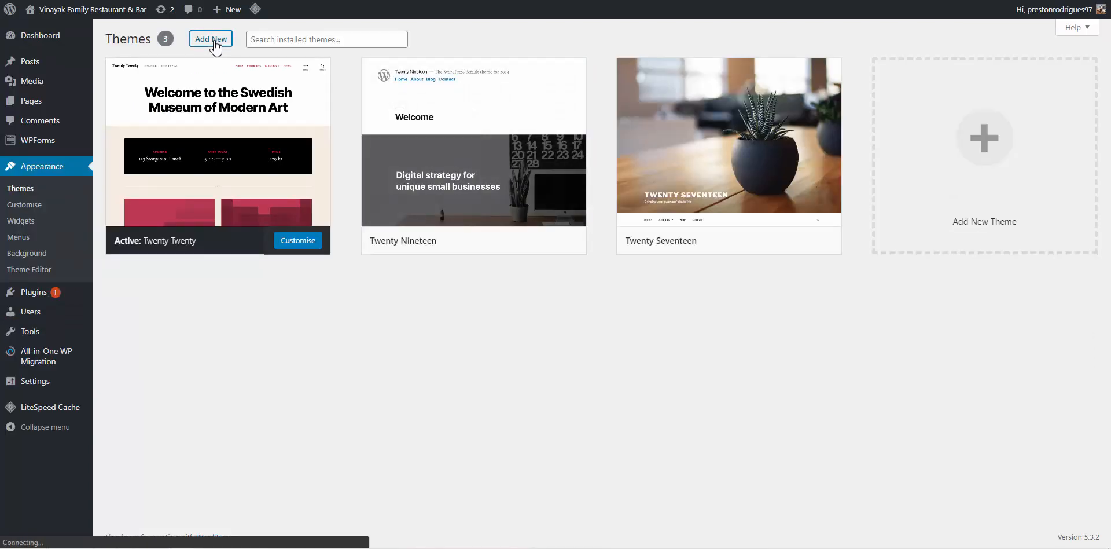
click(215, 41)
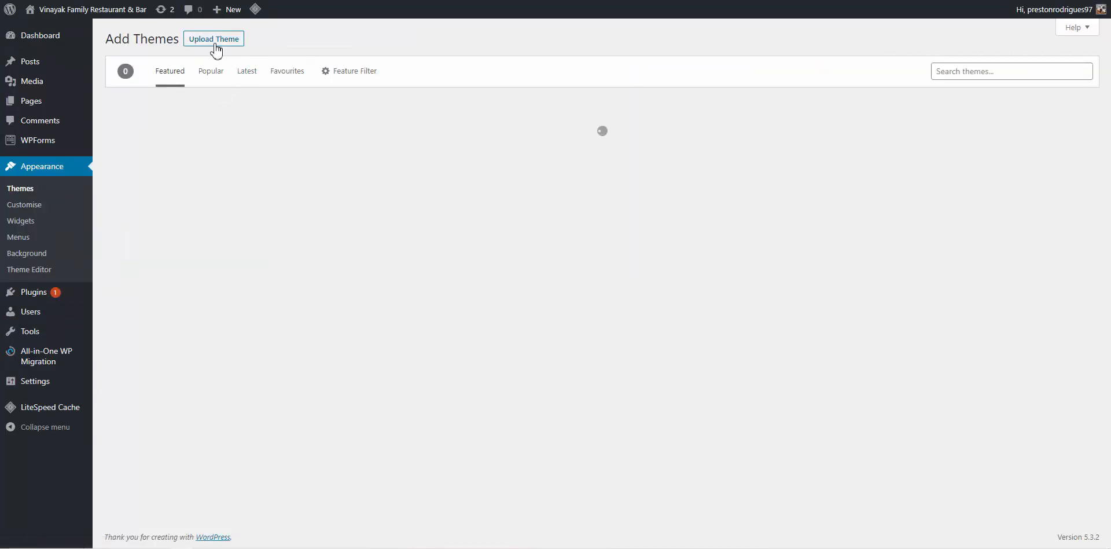
click(215, 40)
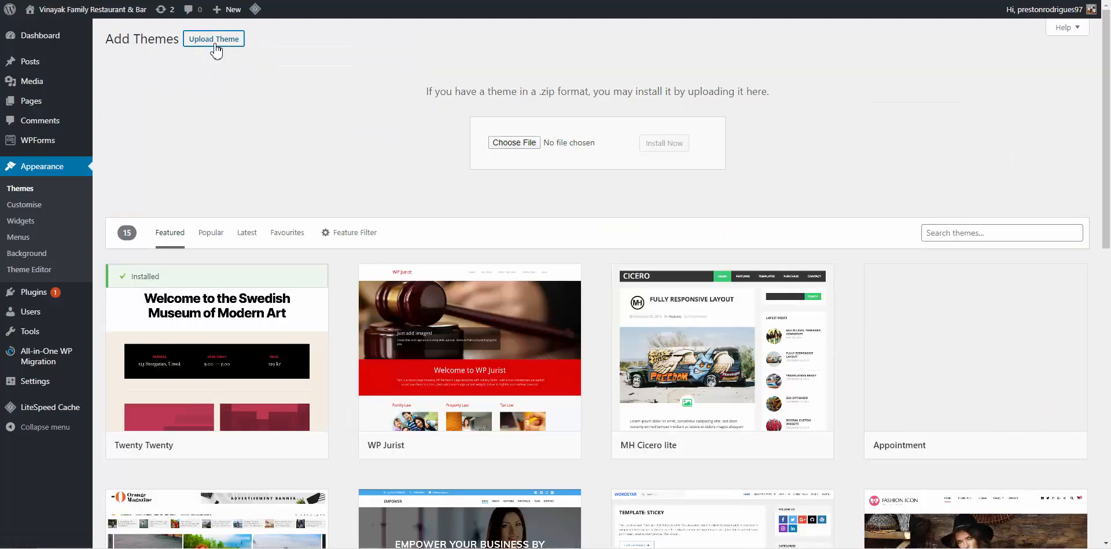
click(515, 143)
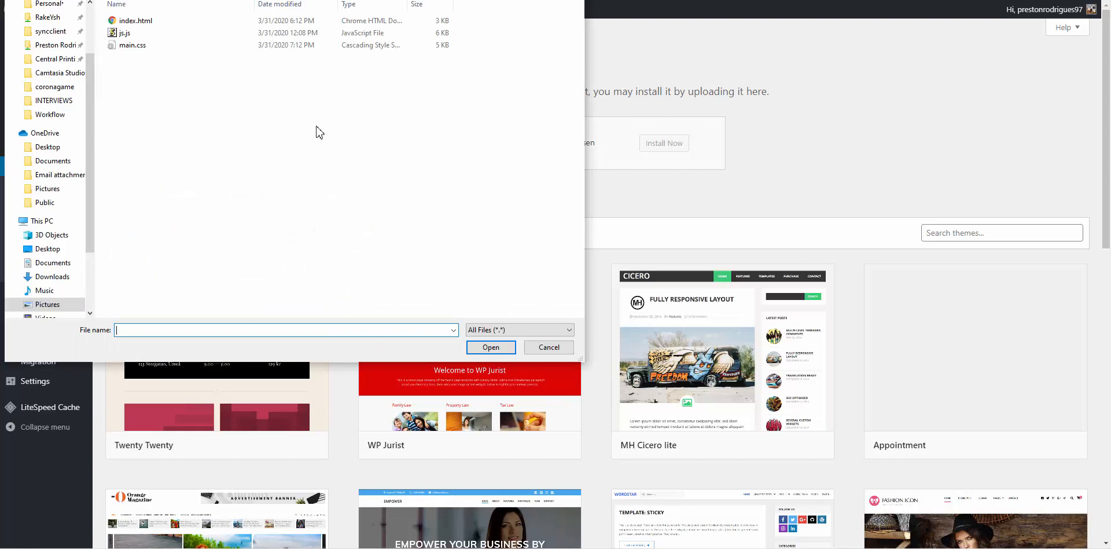
click(51, 278)
click(145, 73)
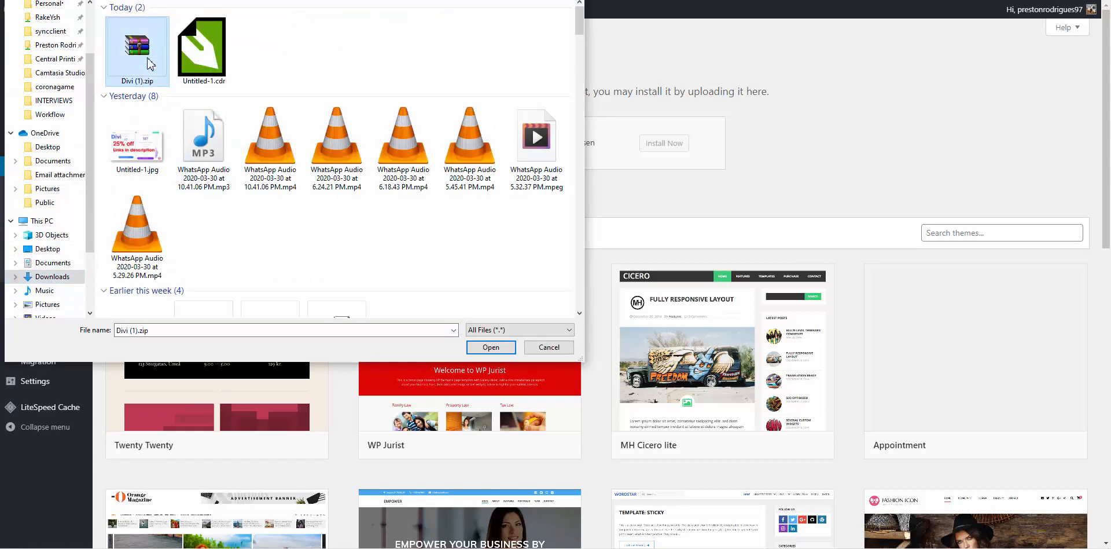
click(499, 348)
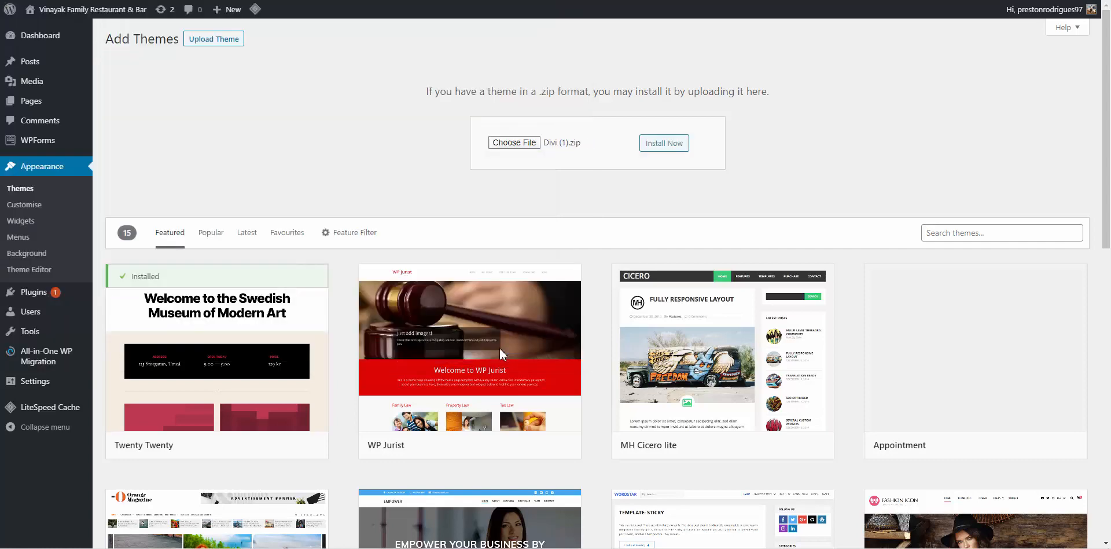
Install Divi from Divi (1).zip and activate it as the site theme
click(663, 143)
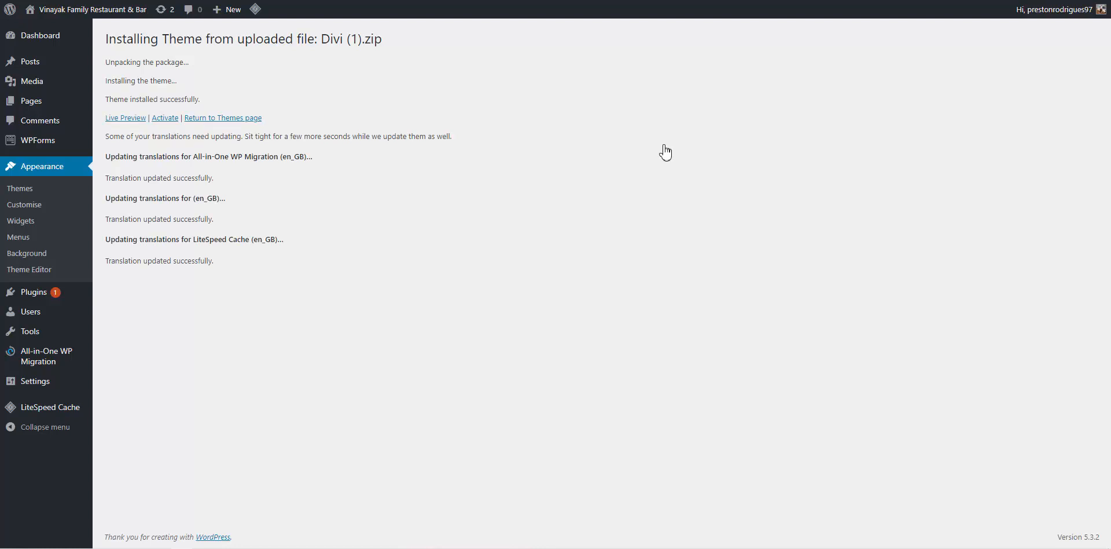
click(162, 121)
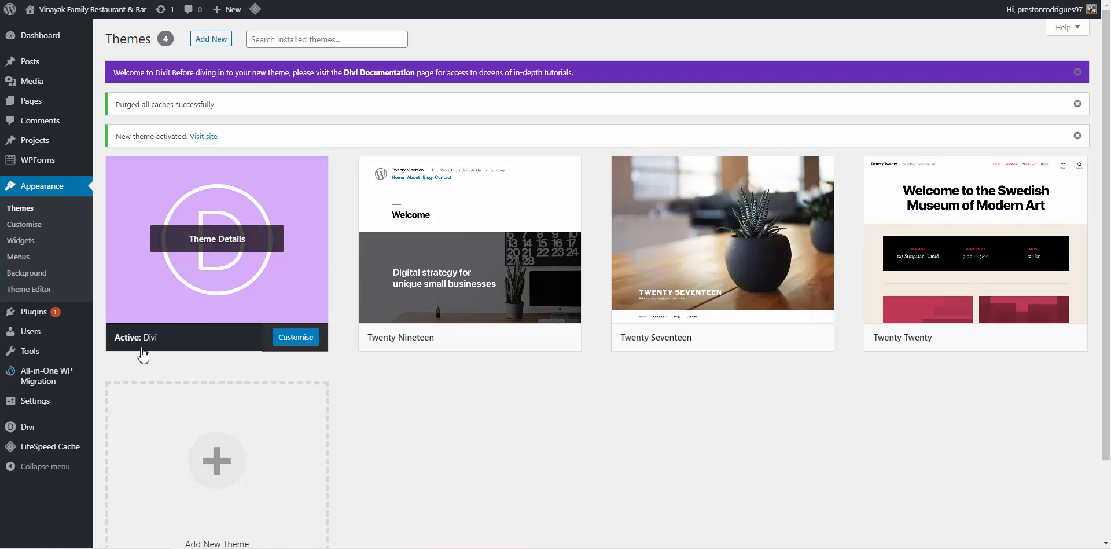
Delete the Twenty Nineteen, Twenty Seventeen and Twenty Twenty themes
click(561, 252)
click(1007, 518)
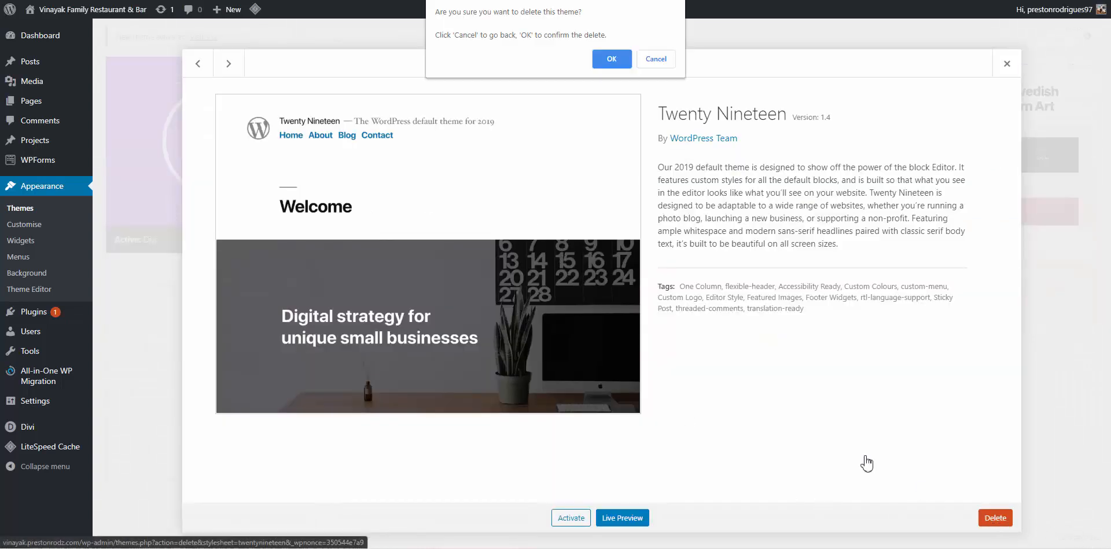
click(609, 59)
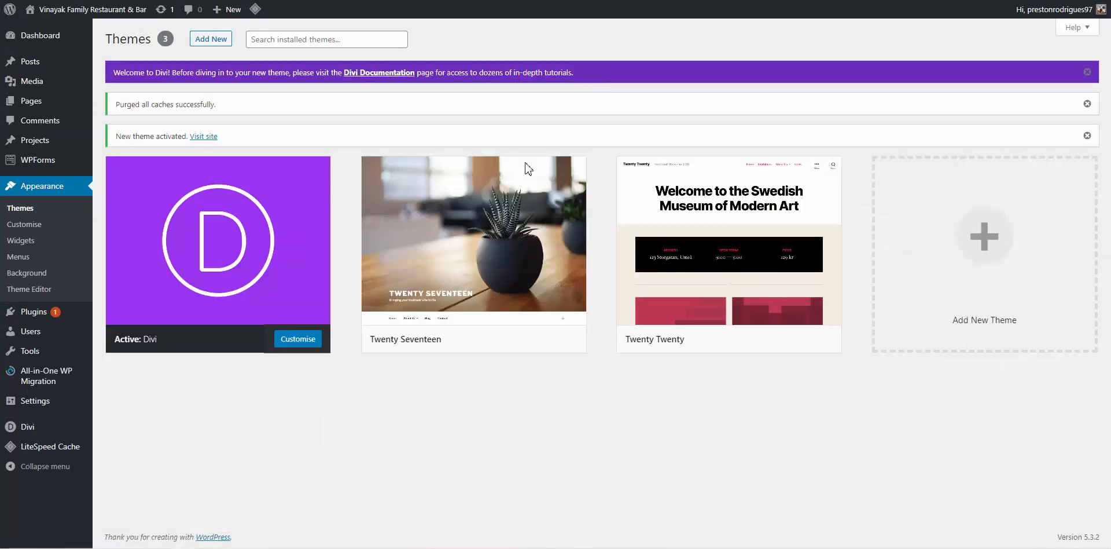
click(526, 164)
click(995, 517)
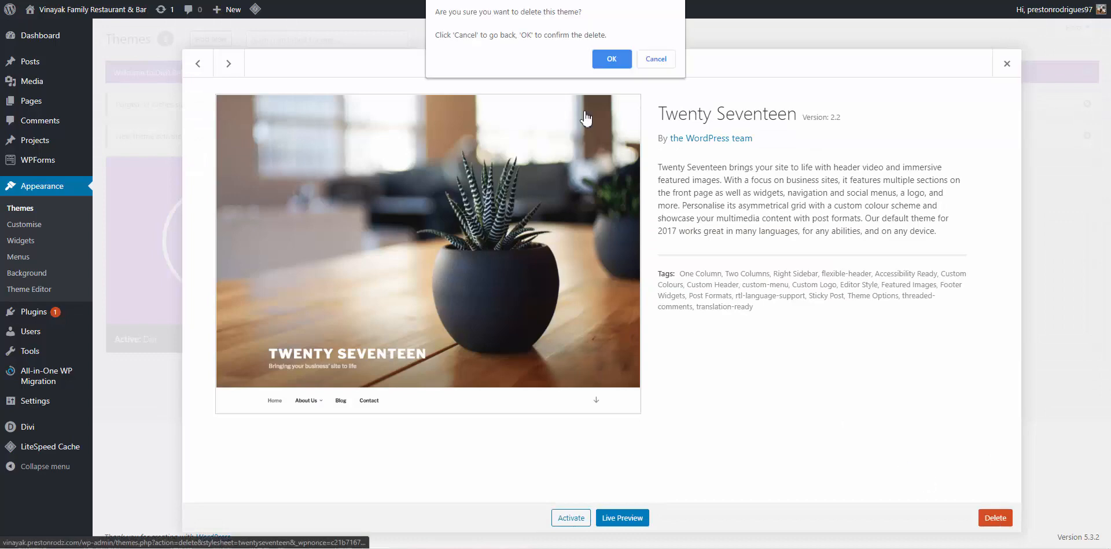
click(610, 64)
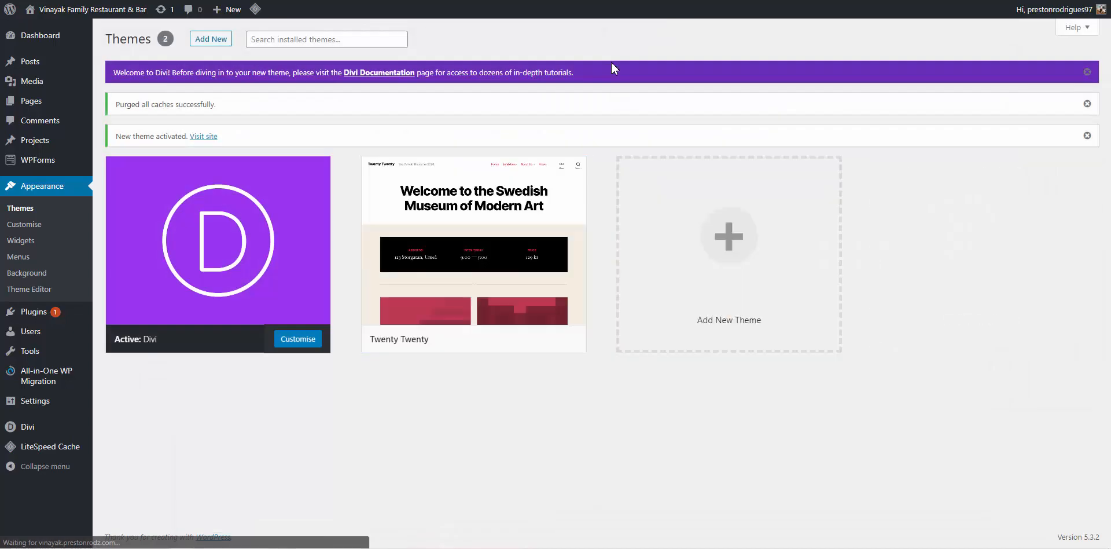
click(515, 197)
click(995, 516)
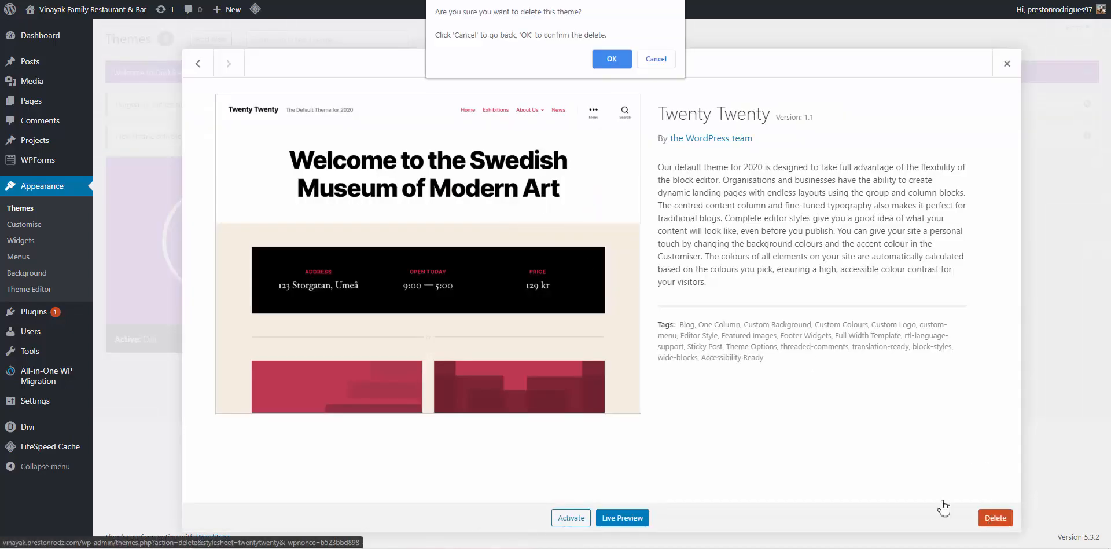
click(609, 64)
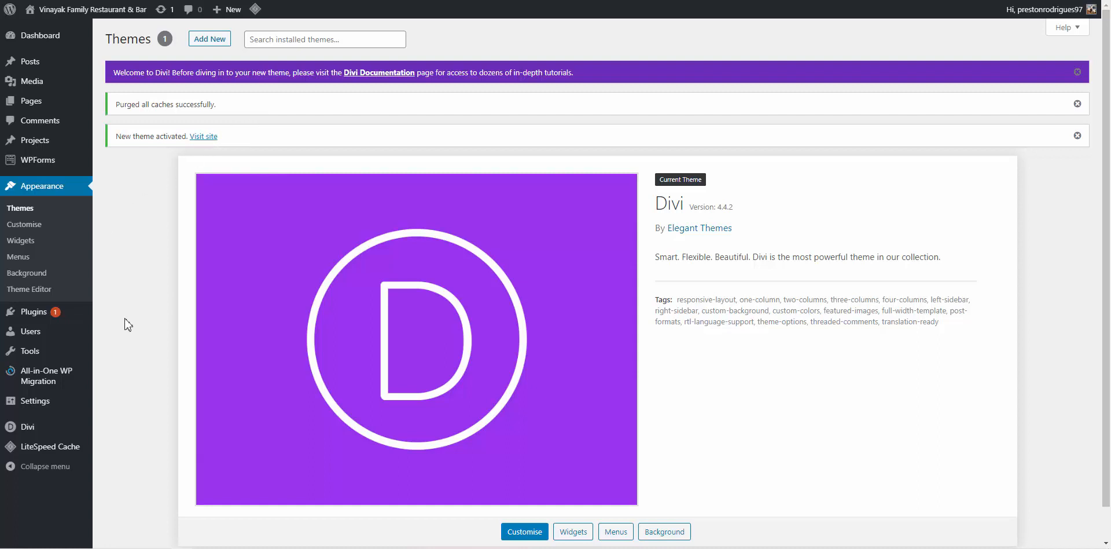
In General Settings, set the timezone to UTC+5:30
mouse_move(72, 408)
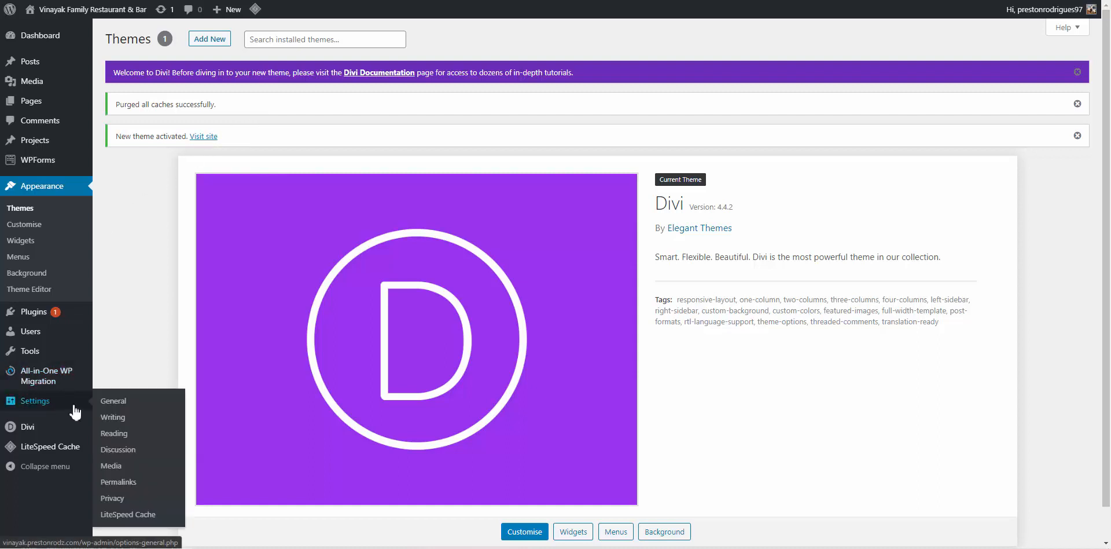
click(113, 408)
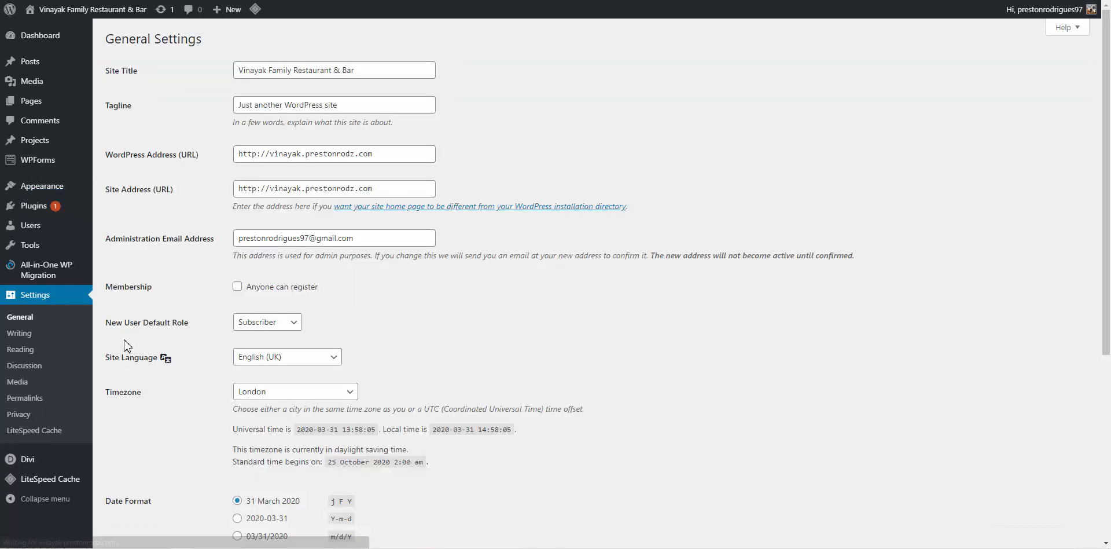
scroll(317, 195, down, 3)
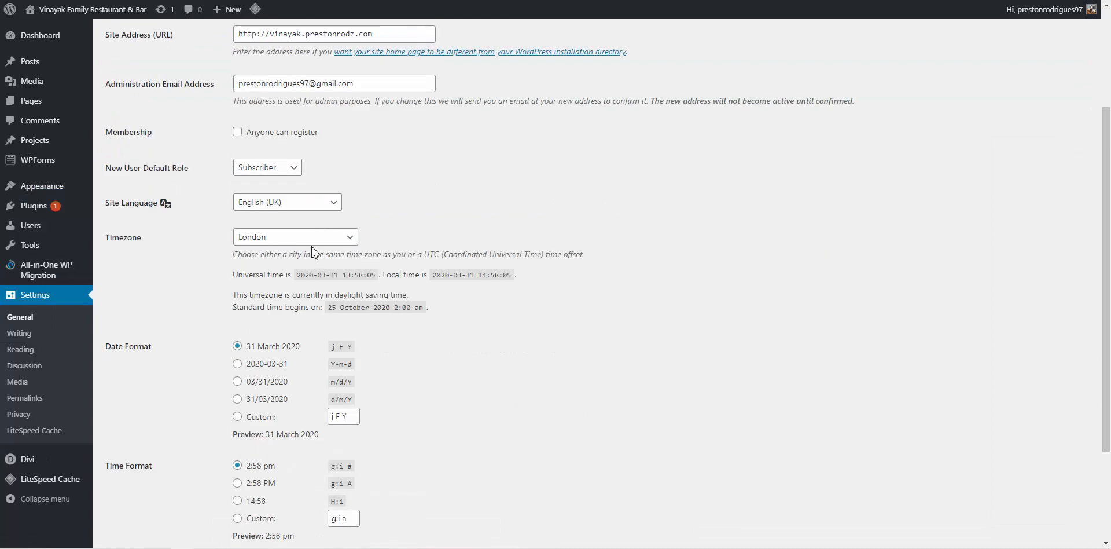
click(316, 236)
scroll(317, 231, up, 1)
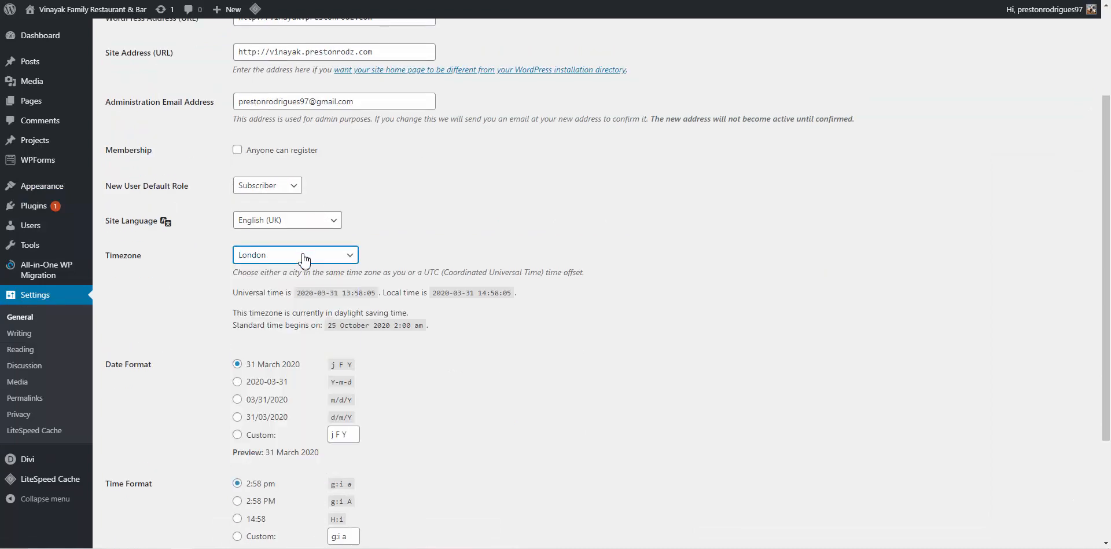
click(303, 253)
scroll(291, 351, down, 10)
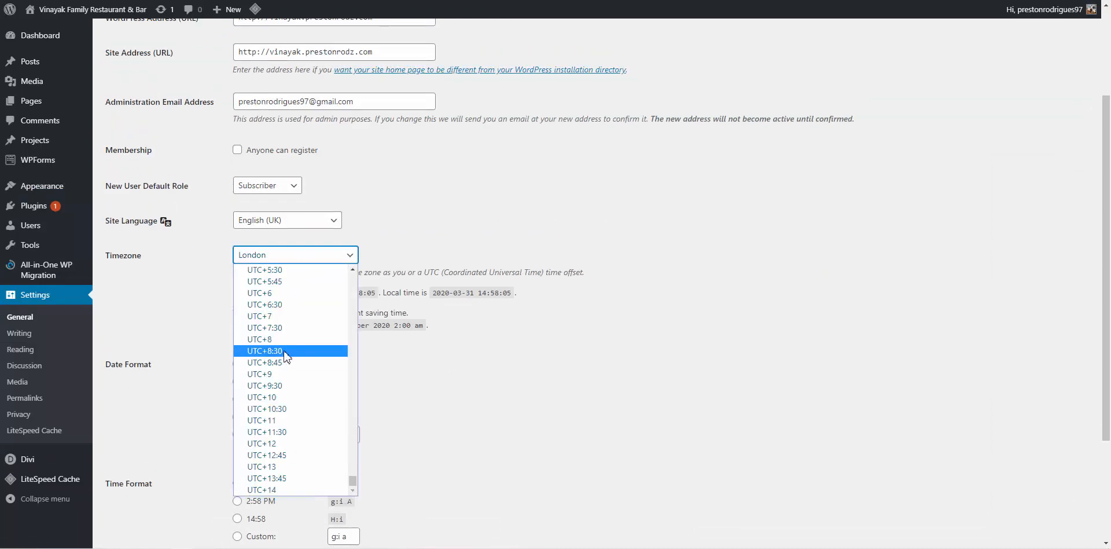
click(280, 270)
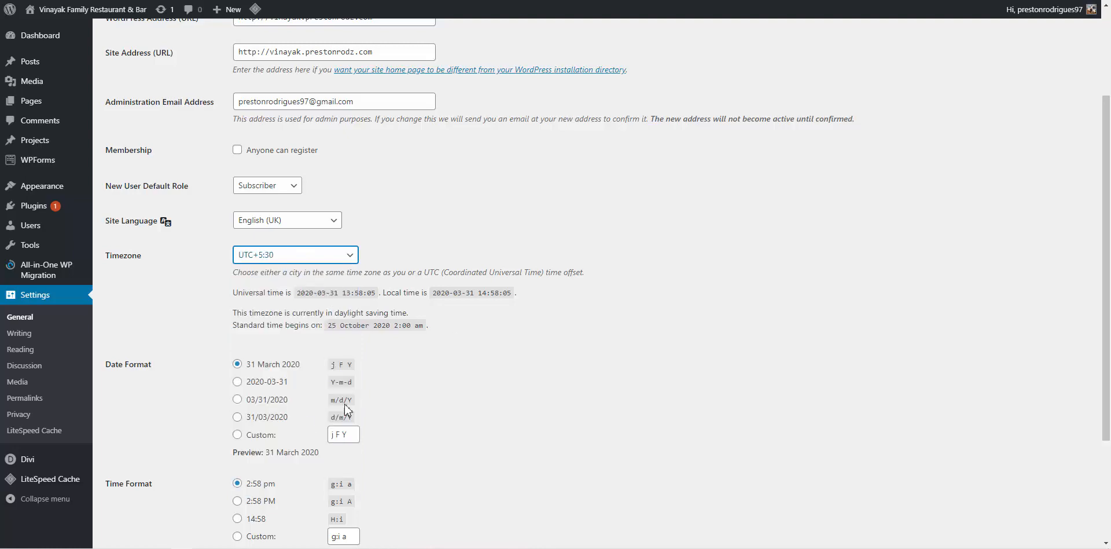
Choose the d/m/Y (31/03/2020) date format and save the general settings
click(282, 421)
scroll(505, 427, down, 1)
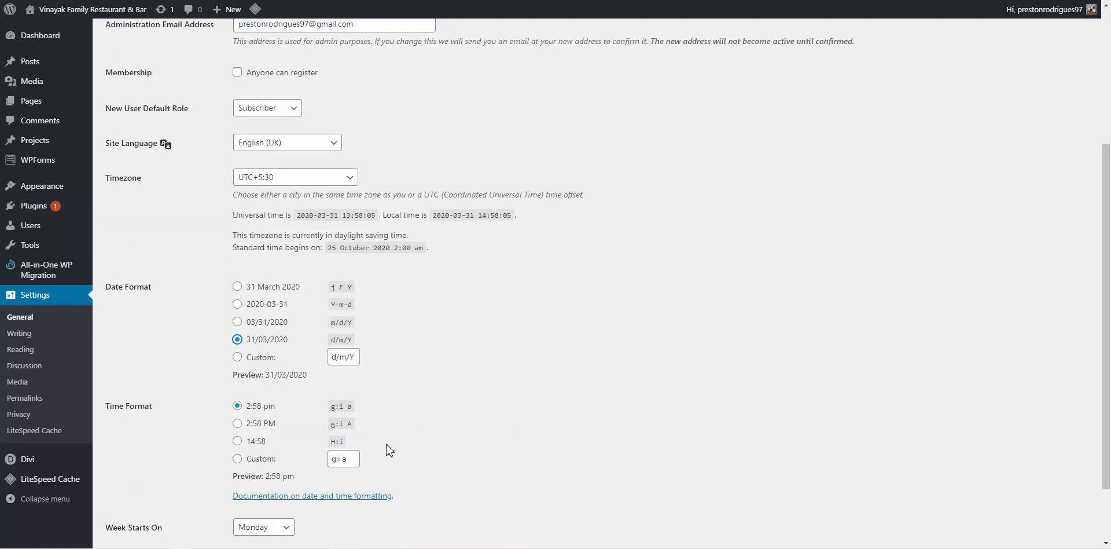
scroll(388, 450, up, 2)
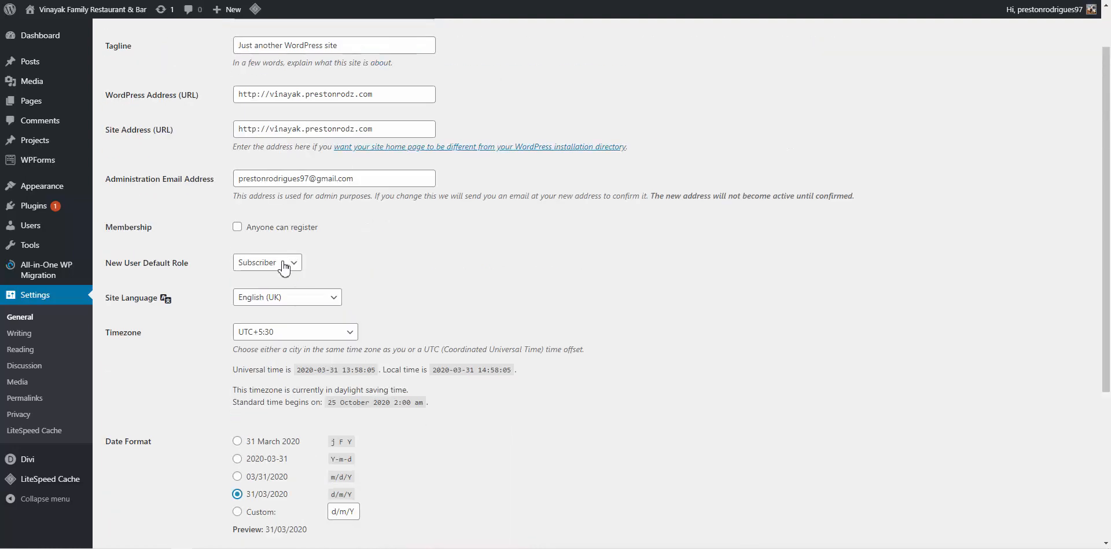
scroll(272, 382, down, 1)
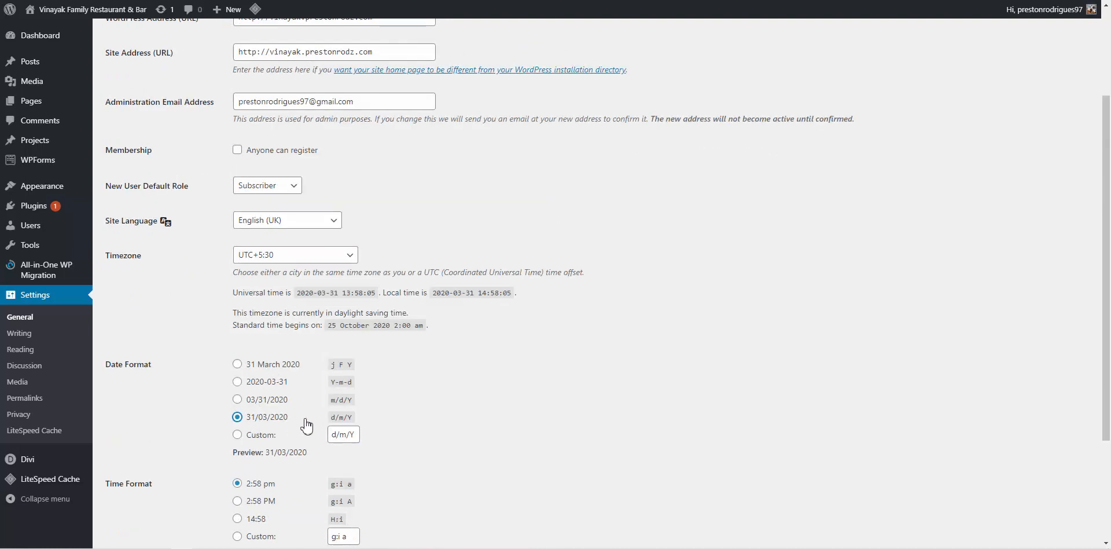
scroll(307, 420, down, 2)
scroll(258, 417, up, 4)
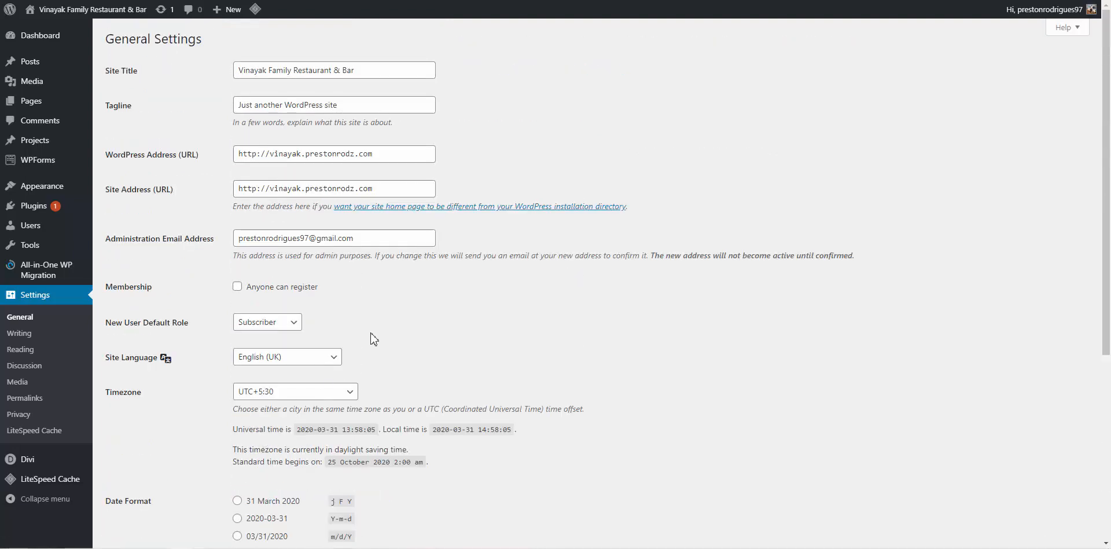
scroll(377, 343, down, 5)
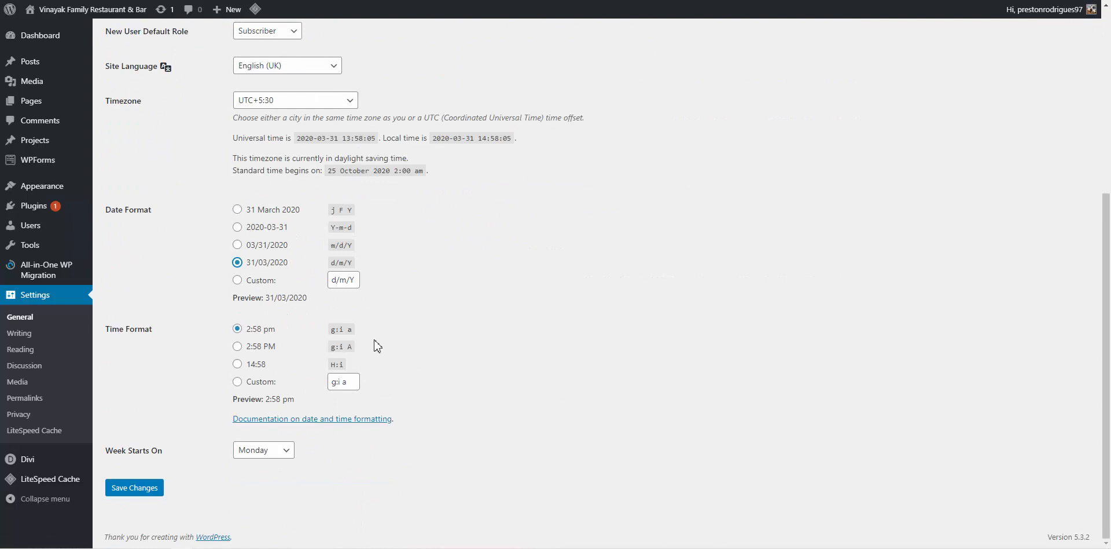
click(143, 493)
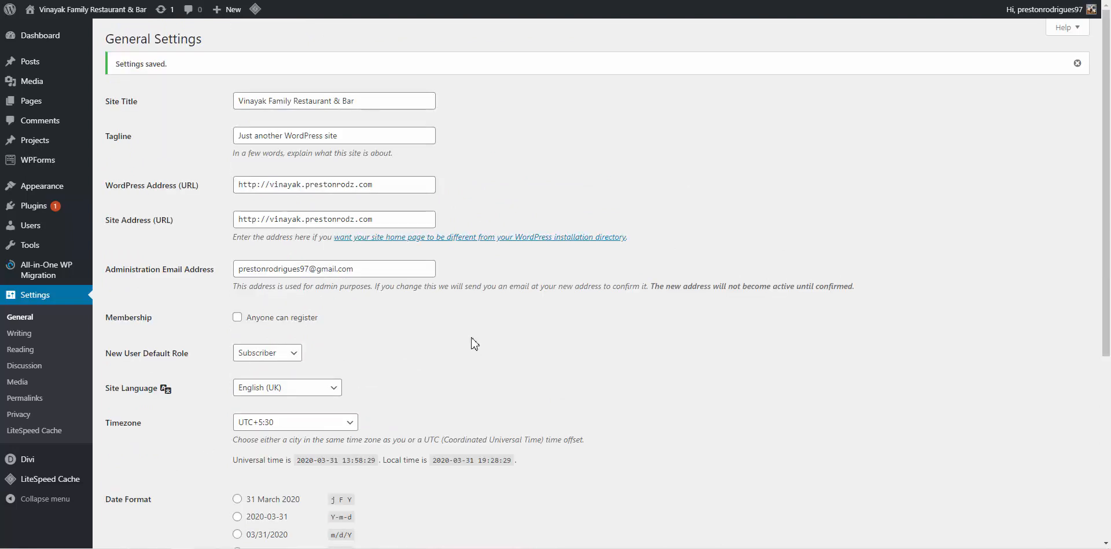
mouse_move(58, 110)
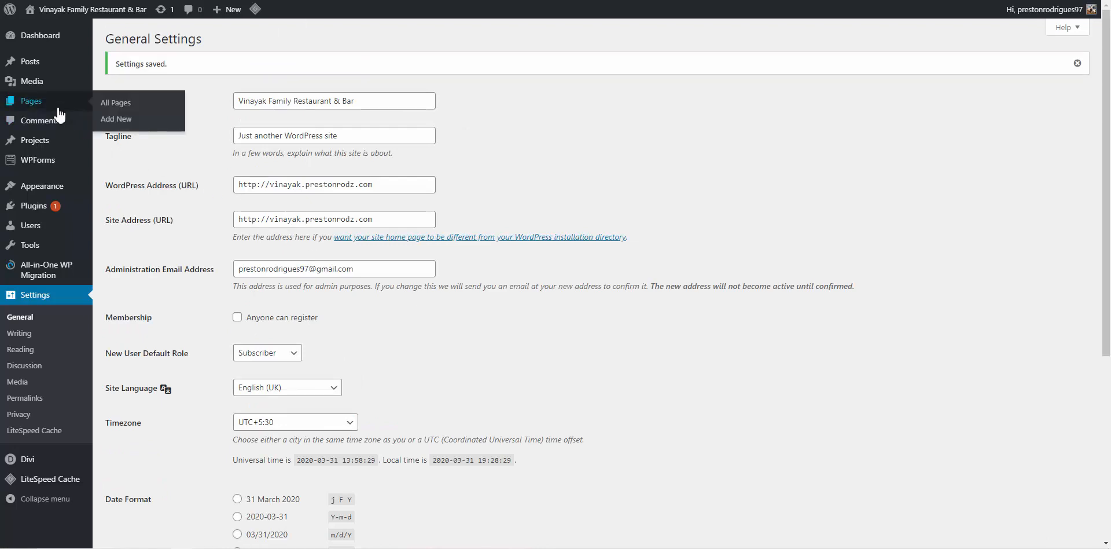
Bulk-move the Privacy Policy and Sample Page pages to the Bin
click(117, 106)
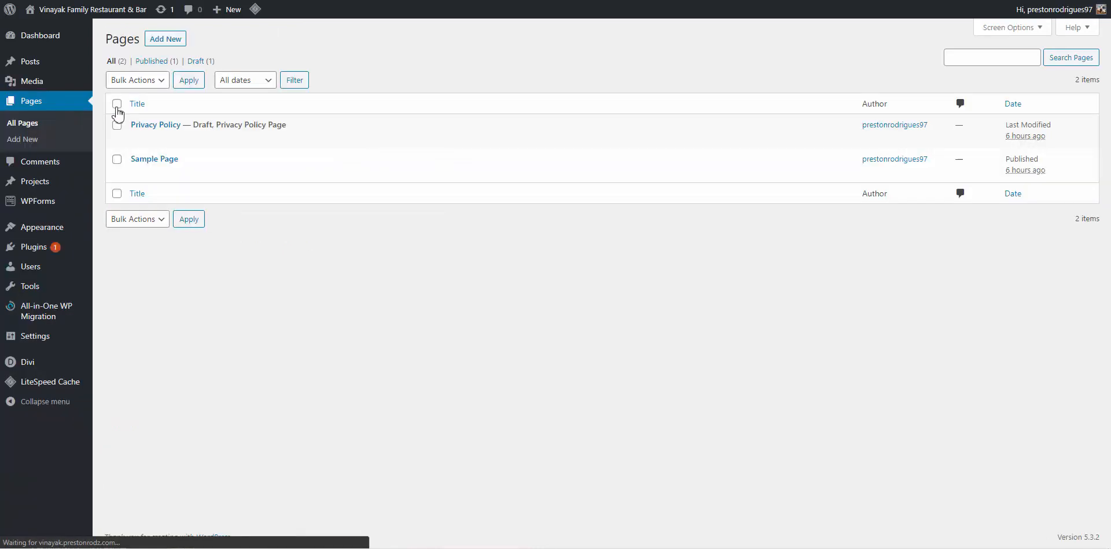
click(117, 104)
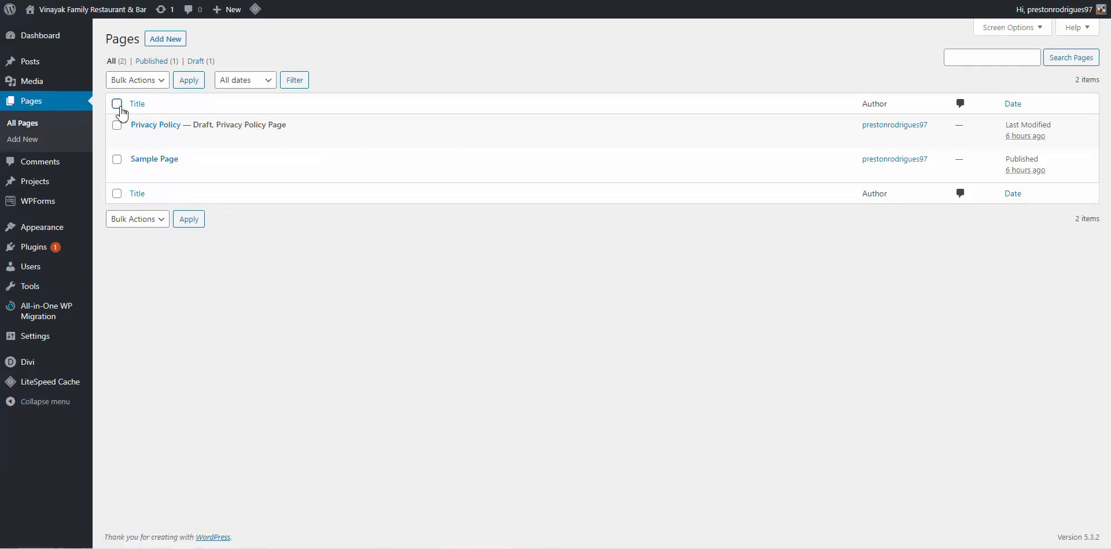
click(139, 80)
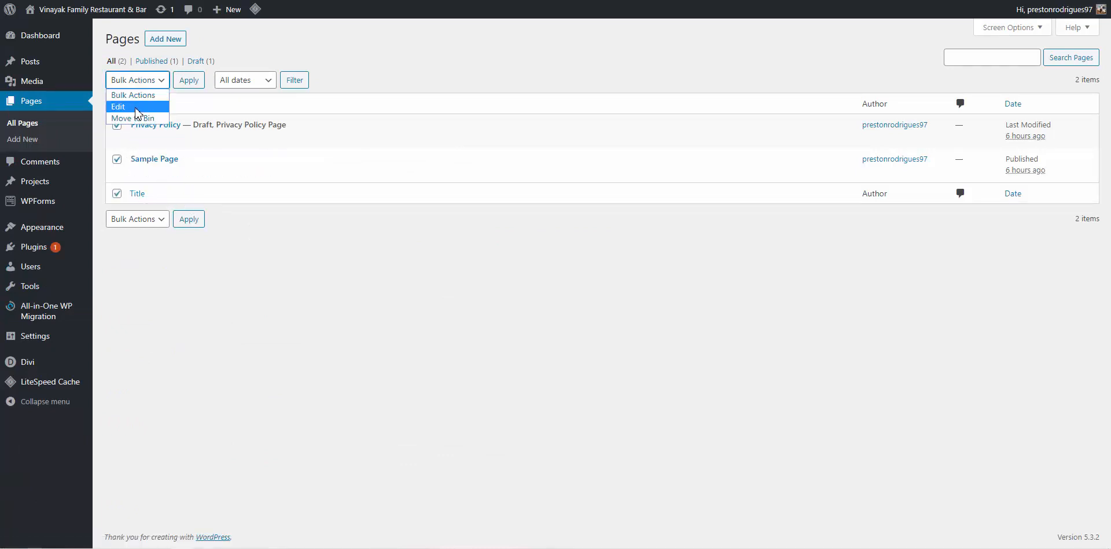
click(136, 118)
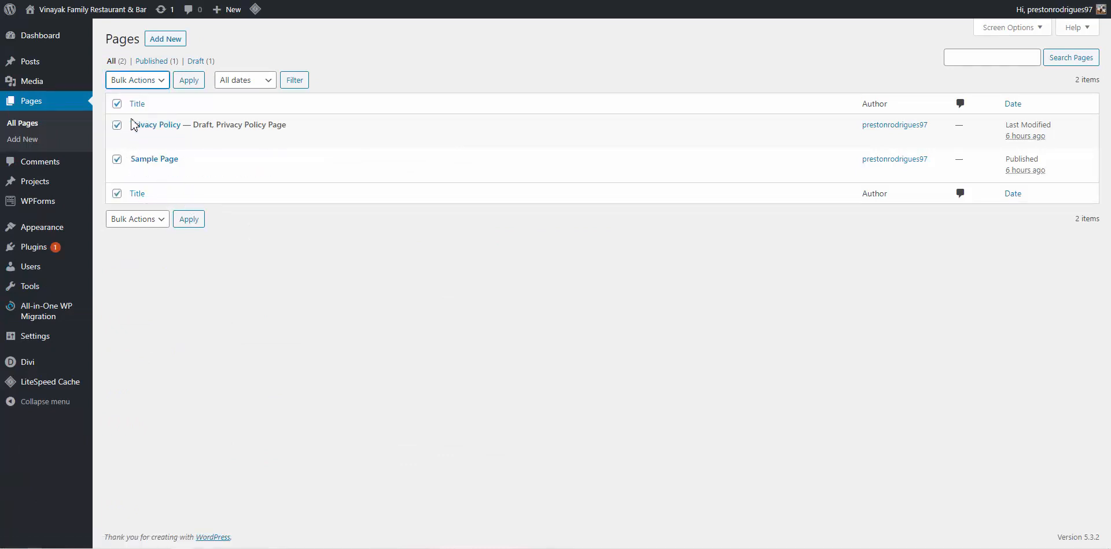
click(189, 79)
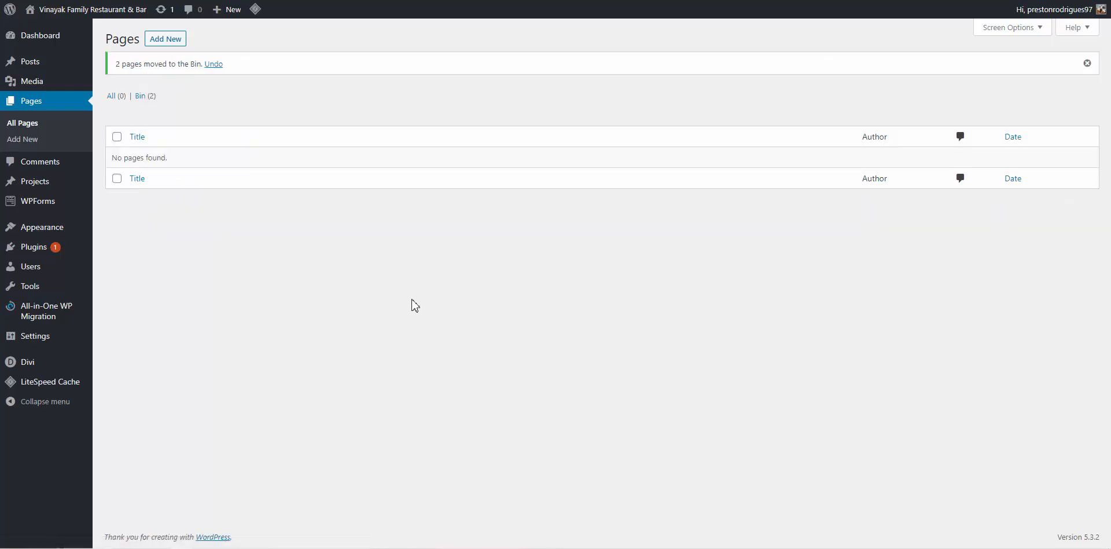
click(167, 47)
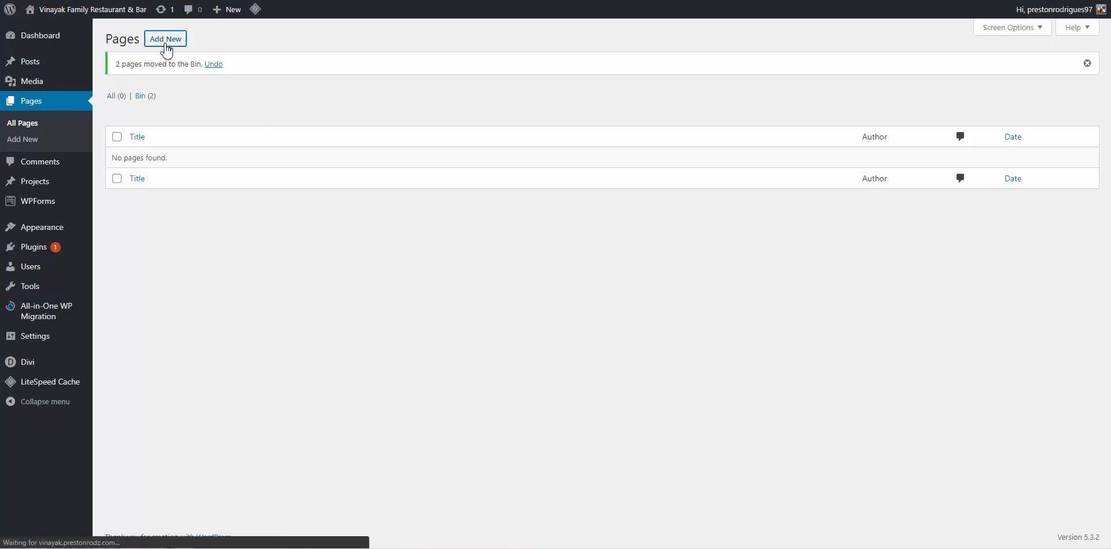
Create and publish a page titled 'Home'
text(Home)
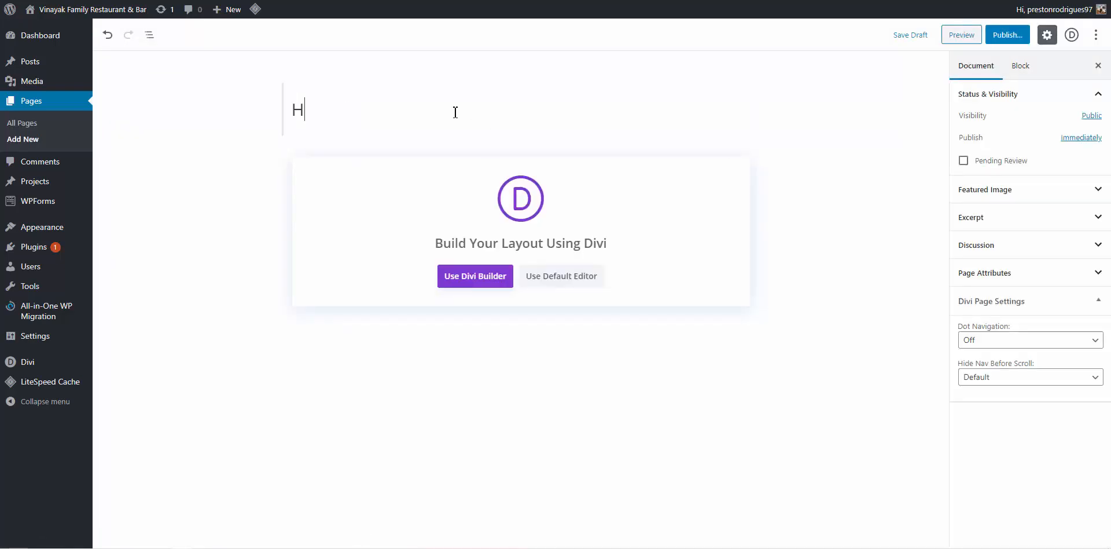
click(1020, 39)
click(1052, 37)
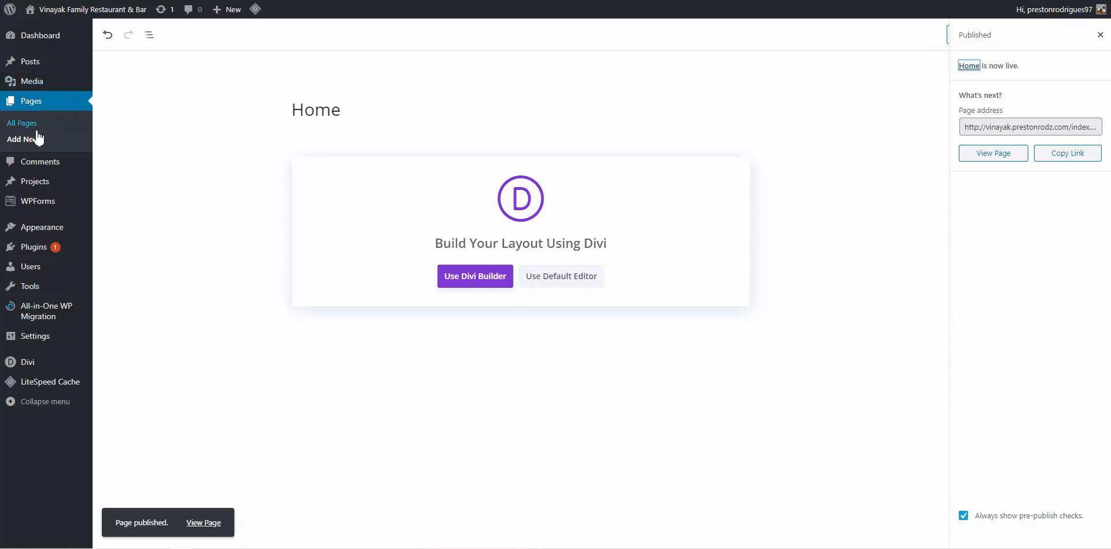
Create and publish a page titled 'Blog'
click(24, 145)
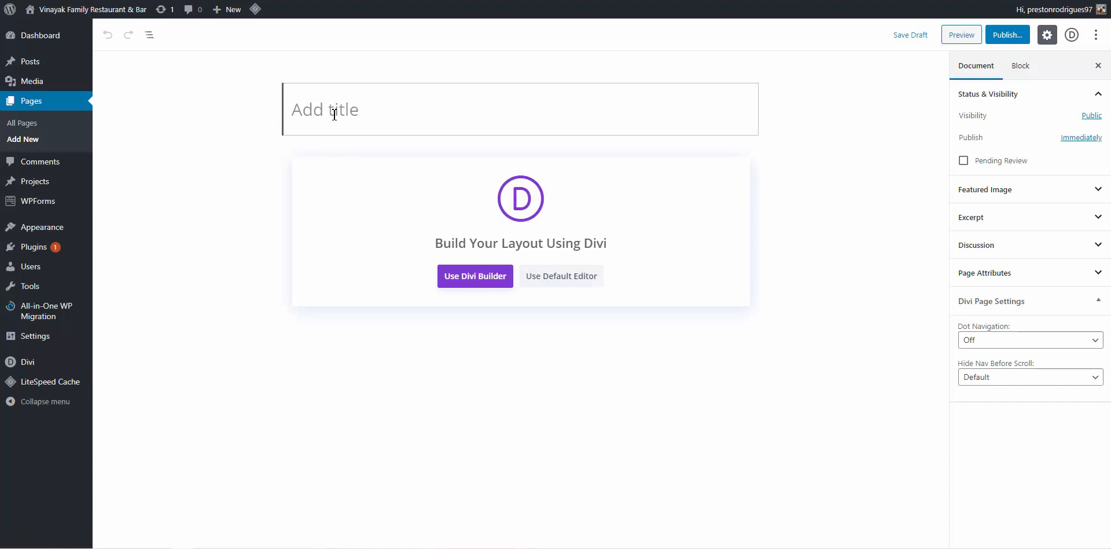
text(Blog)
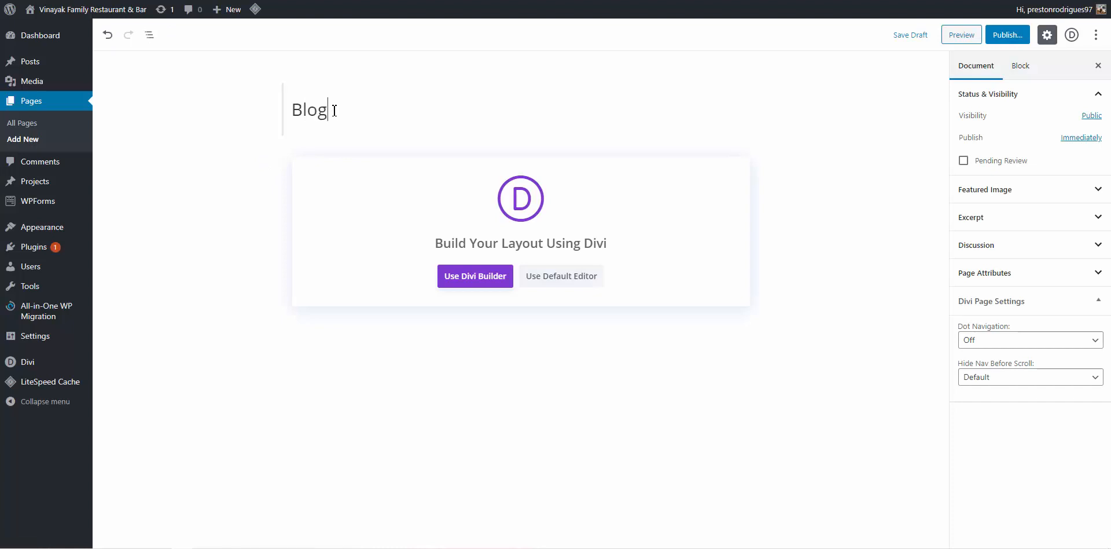
click(1020, 43)
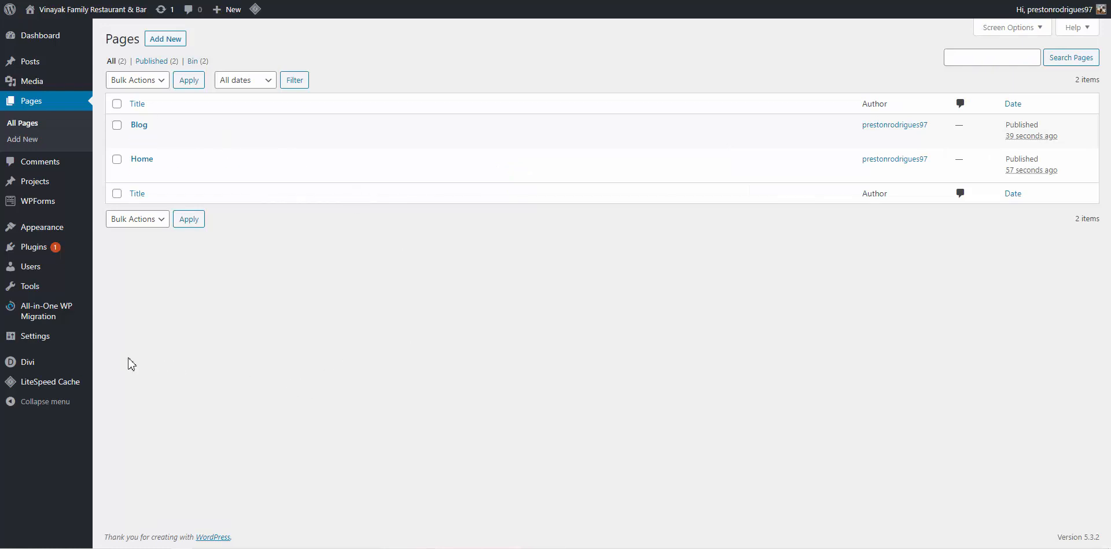
In Reading settings, use static page Home as homepage and Blog as posts page, and save
mouse_move(65, 338)
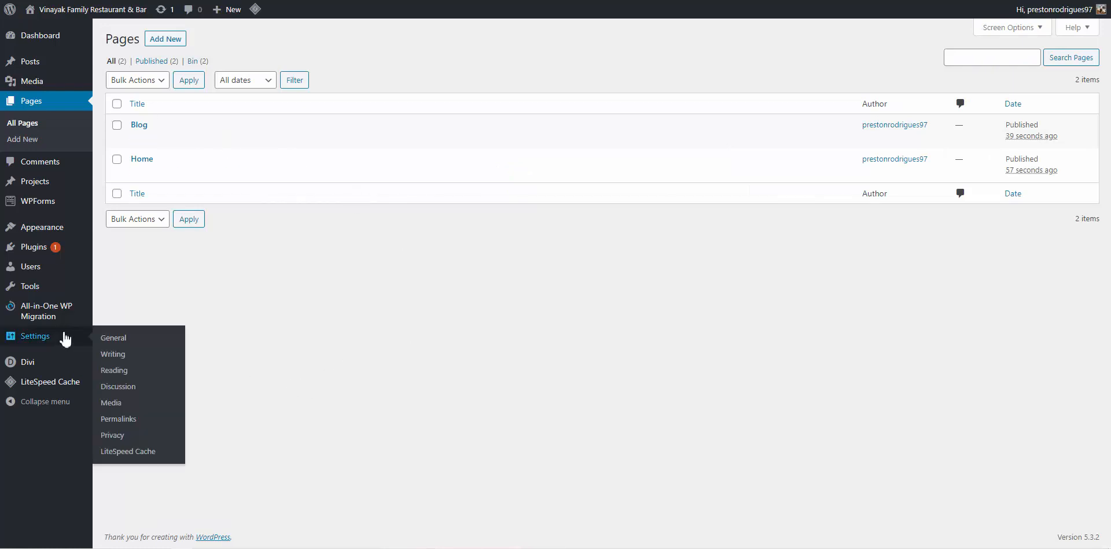
click(126, 374)
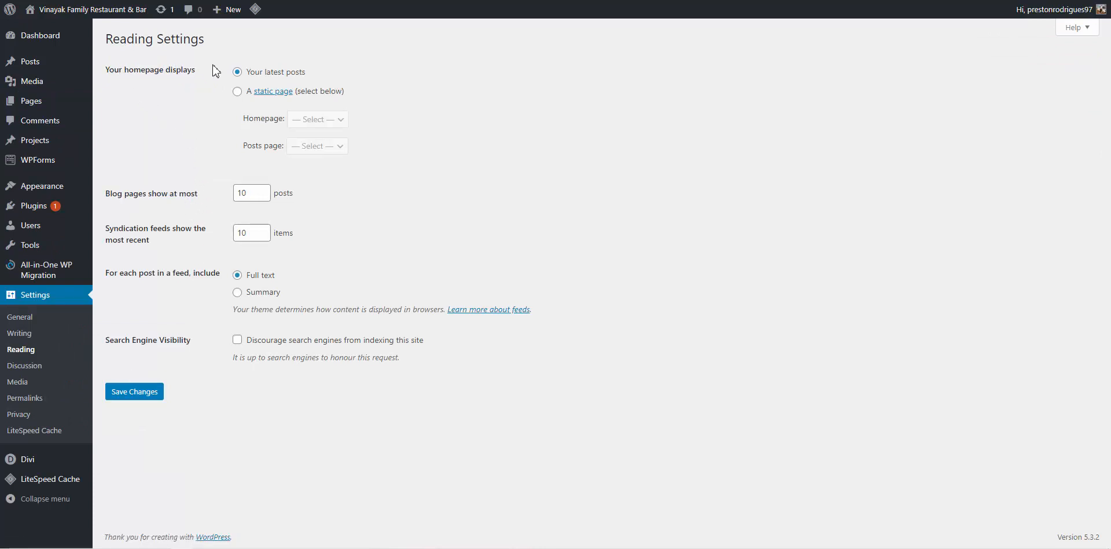
click(238, 93)
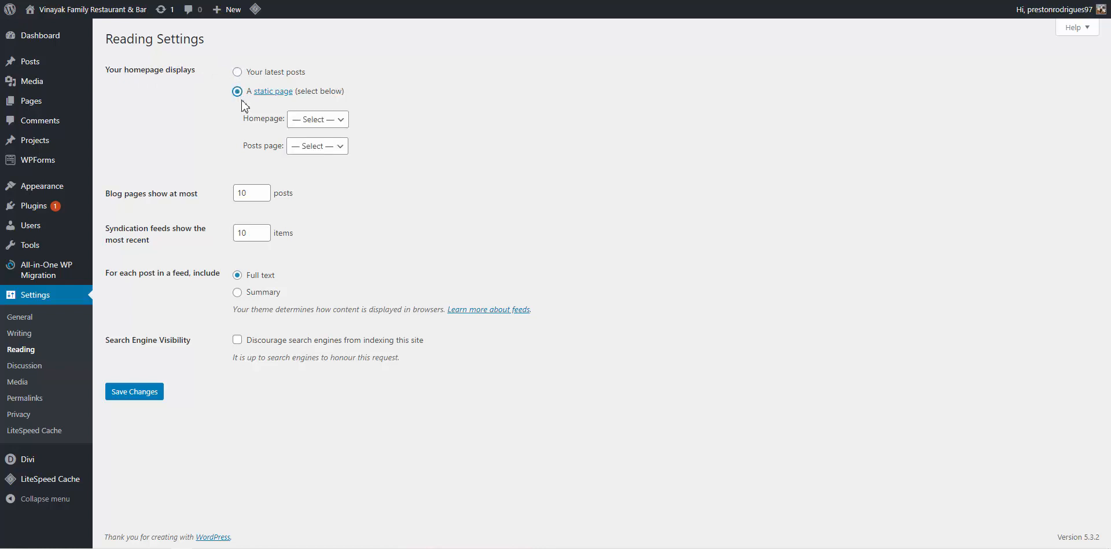
click(313, 122)
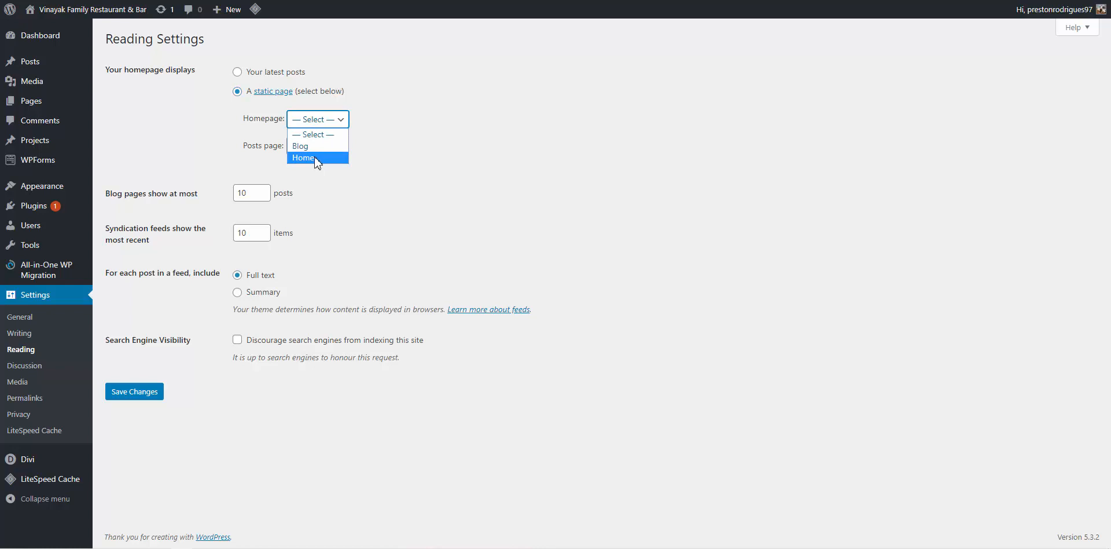
click(317, 159)
click(320, 147)
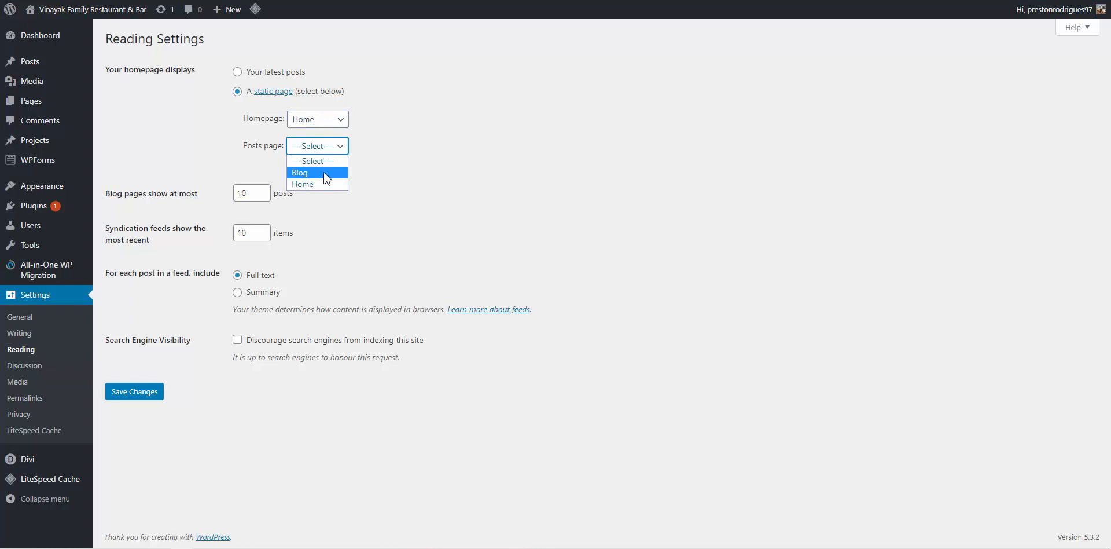
click(327, 173)
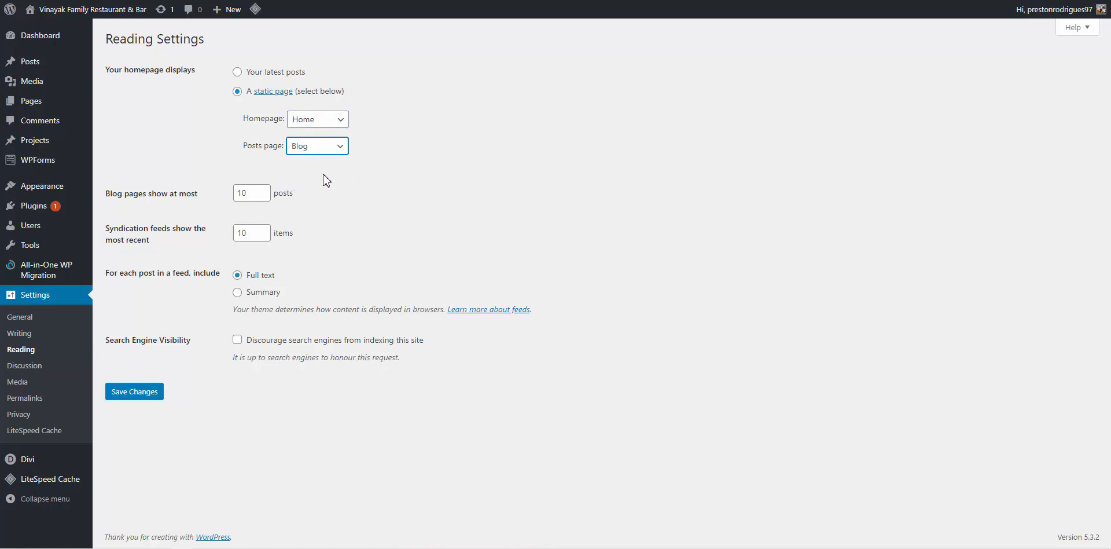
click(154, 392)
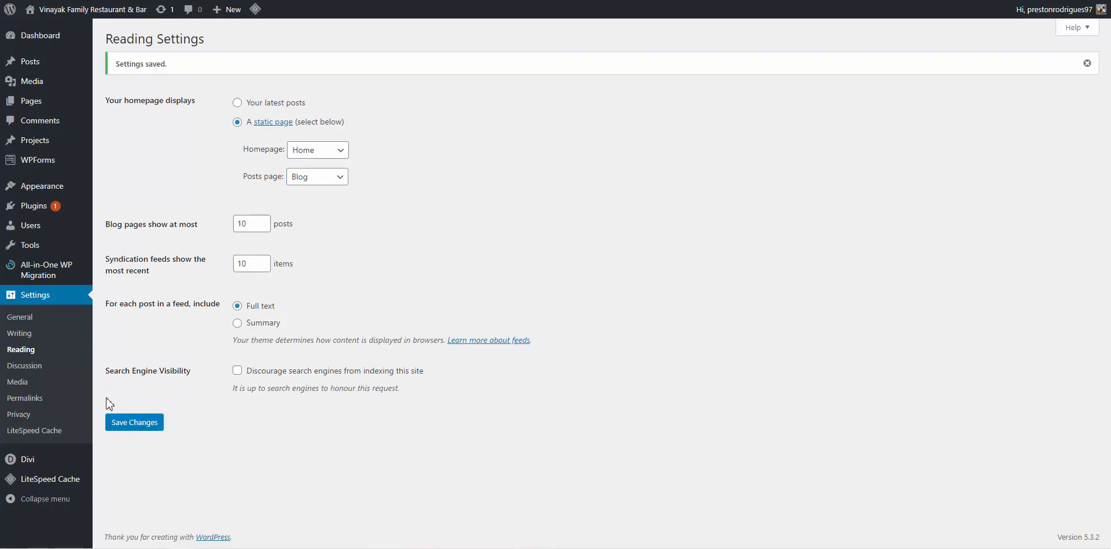
click(42, 400)
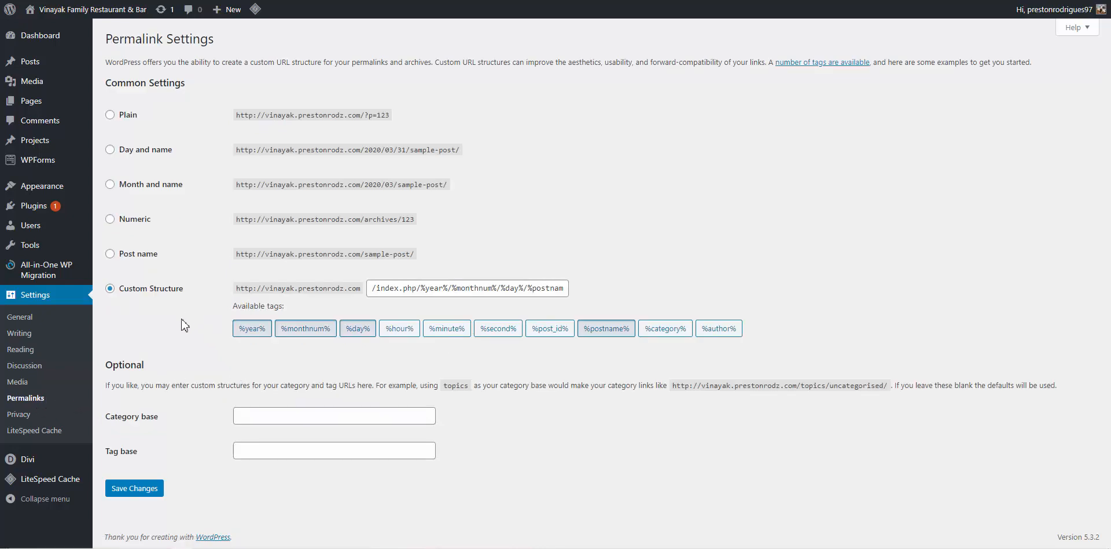
Select the Post name permalink structure (/%postname%/) and save it
click(141, 255)
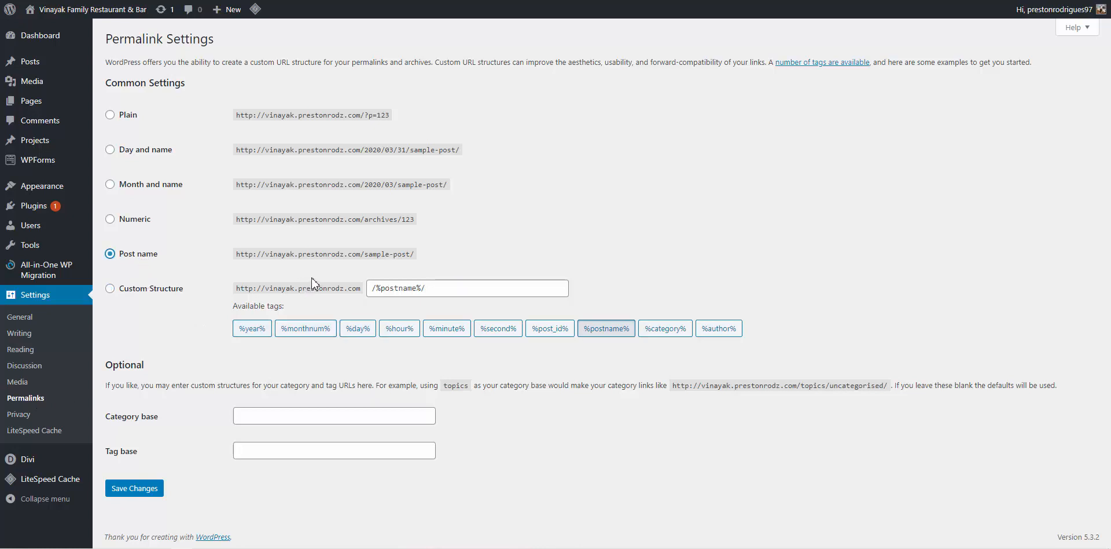
click(129, 190)
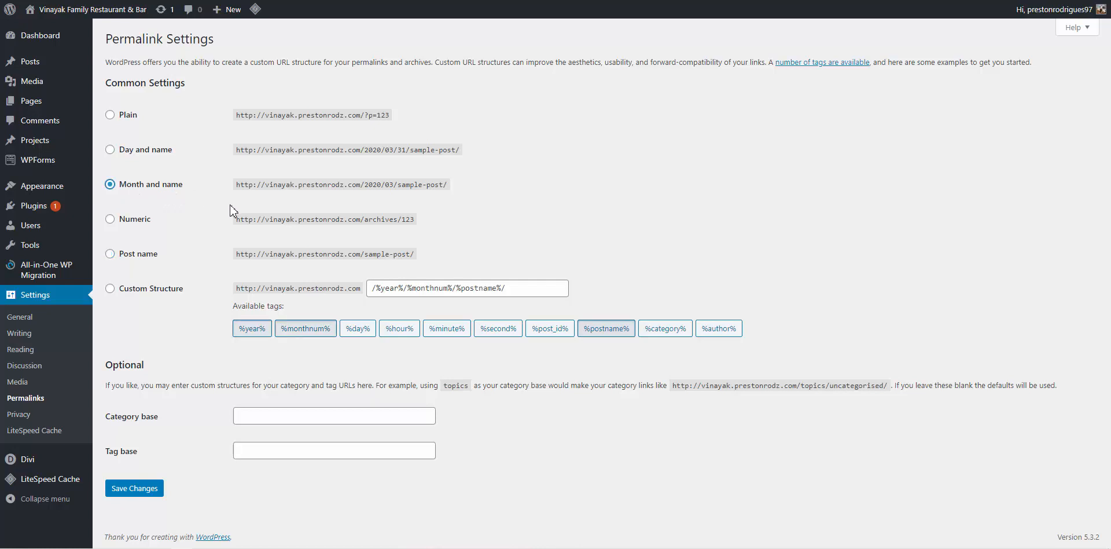
click(157, 260)
click(132, 485)
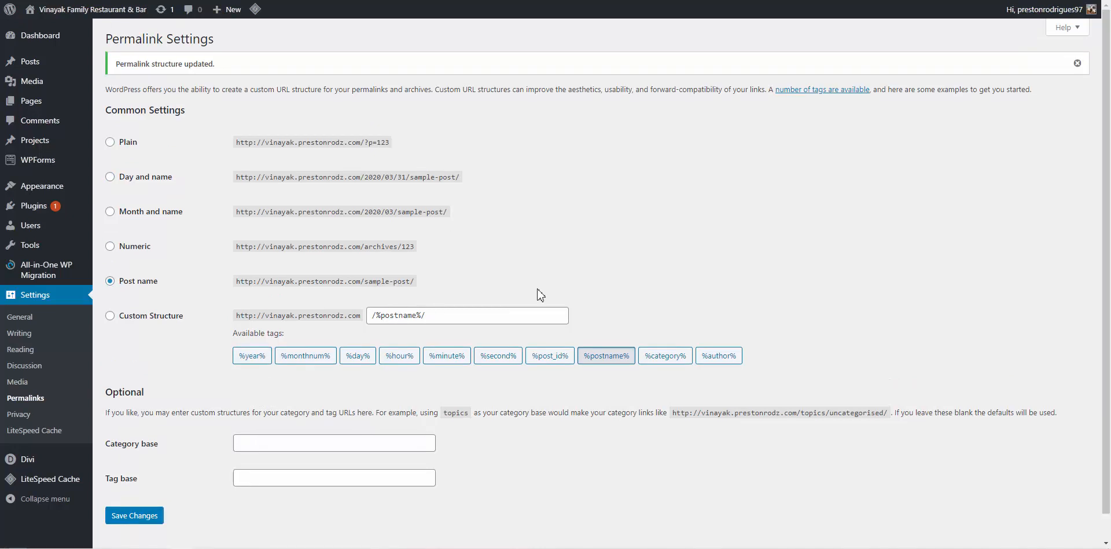
mouse_move(66, 459)
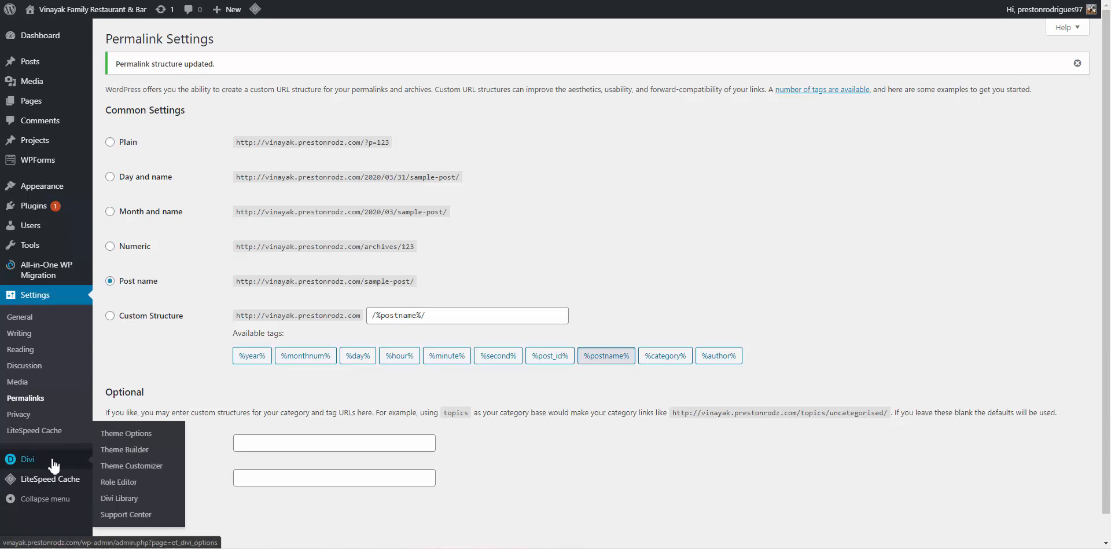
Open Divi Theme Options on the Updates section and focus the empty Username field
click(144, 435)
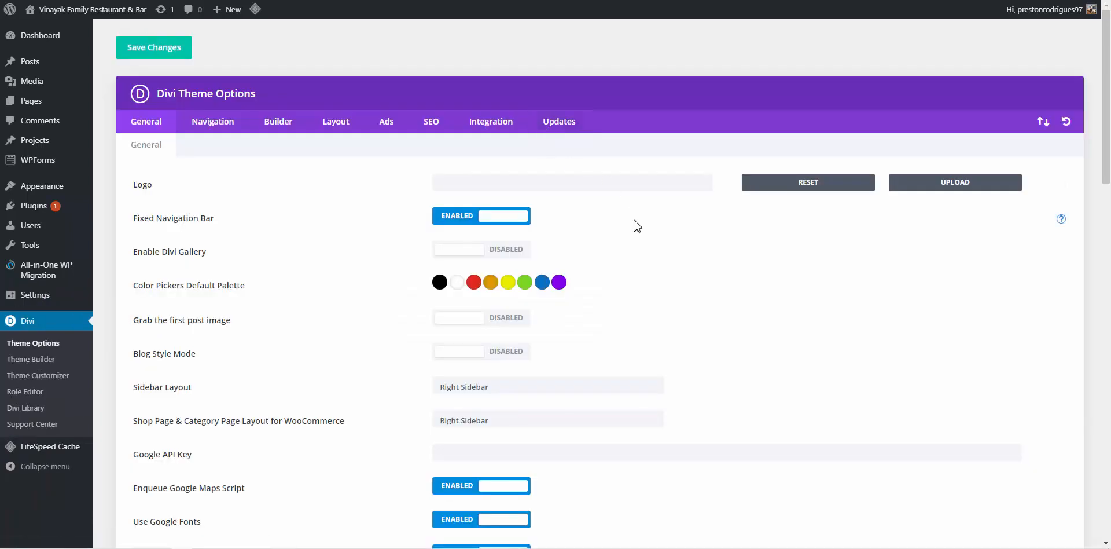
click(559, 123)
click(519, 181)
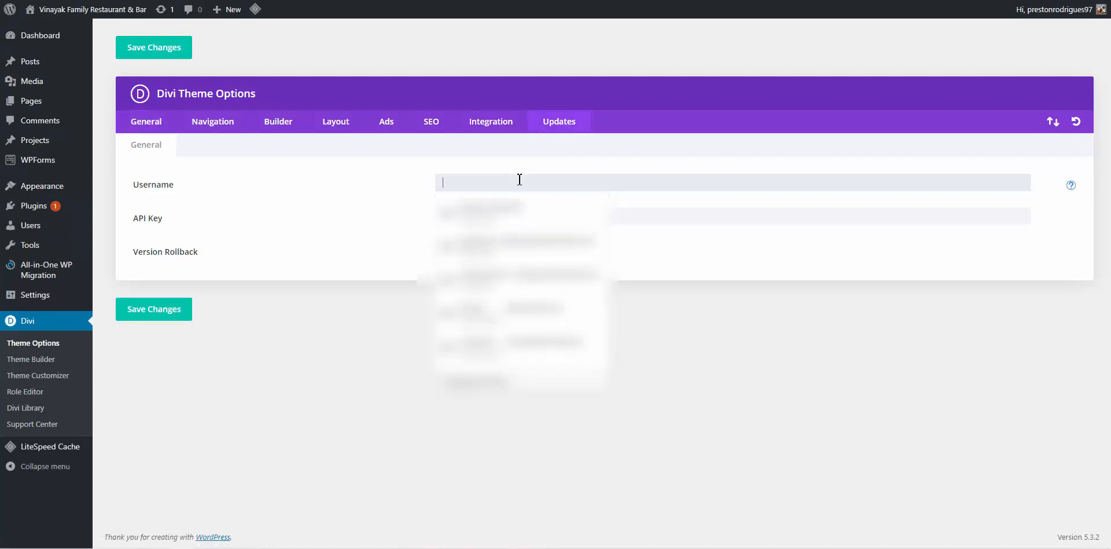
On elegantthemes.com, open Account > Username & API Key and copy the account username
click(399, 263)
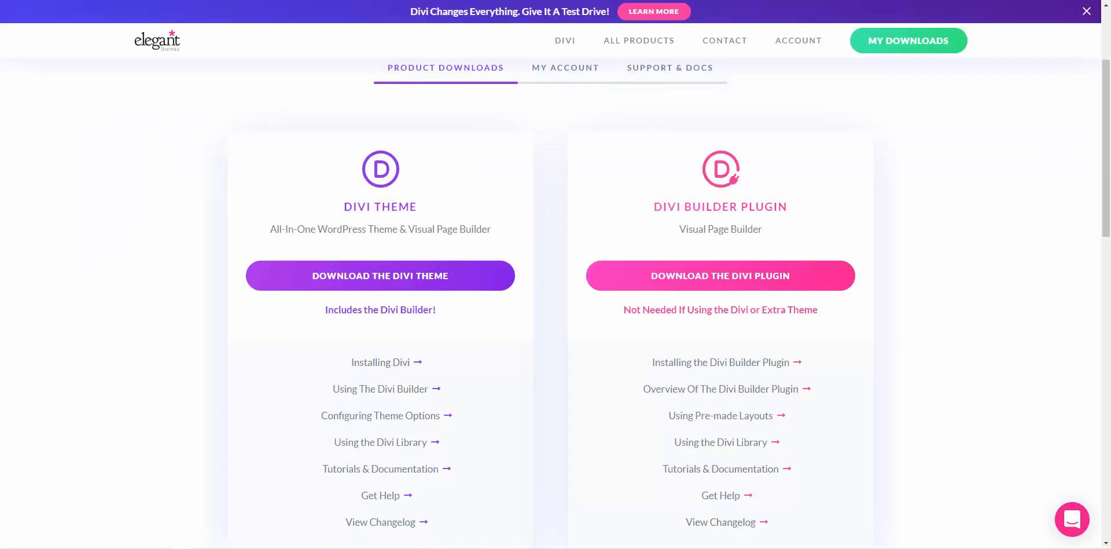
mouse_move(792, 45)
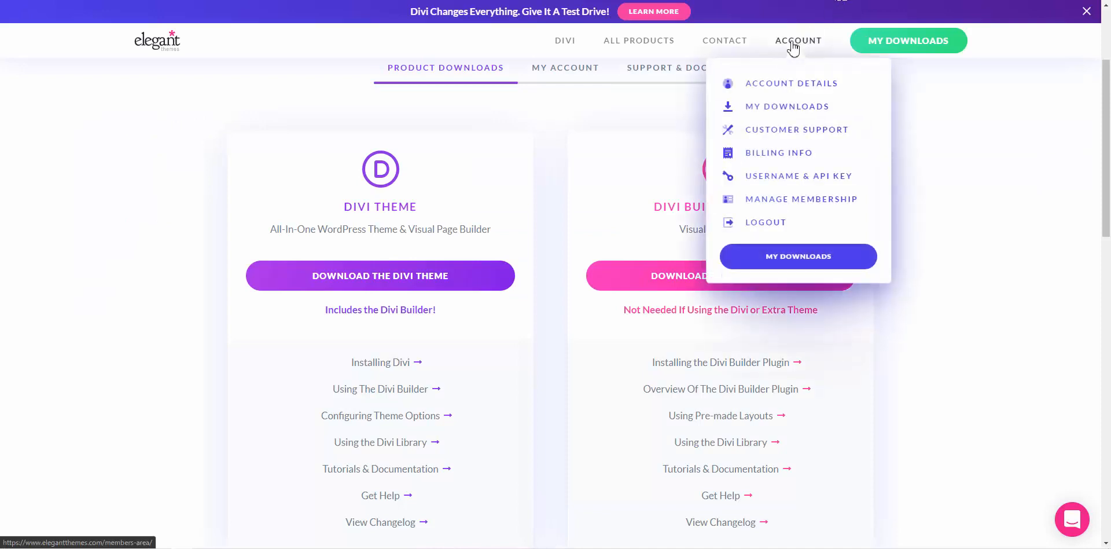
click(795, 176)
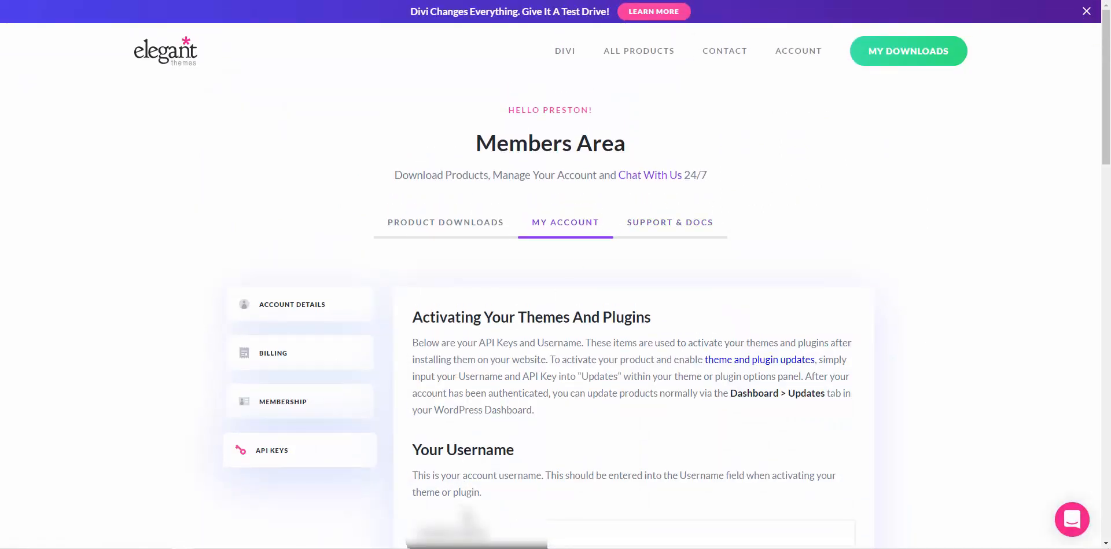
click(634, 528)
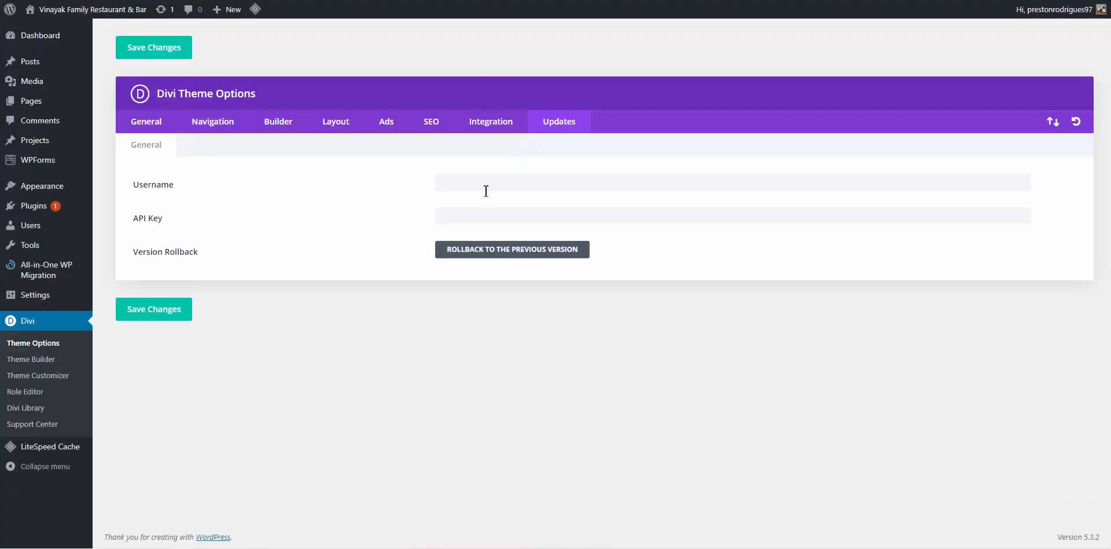
Fill Divi's Updates Username field and paste the copied API key into the API Key field
click(491, 183)
click(519, 215)
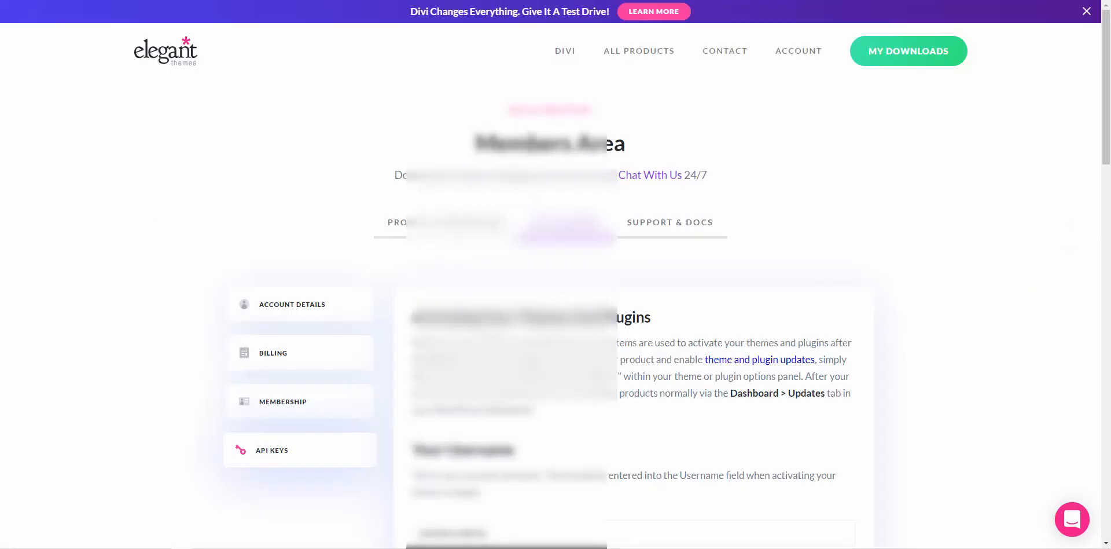
scroll(789, 94, down, 10)
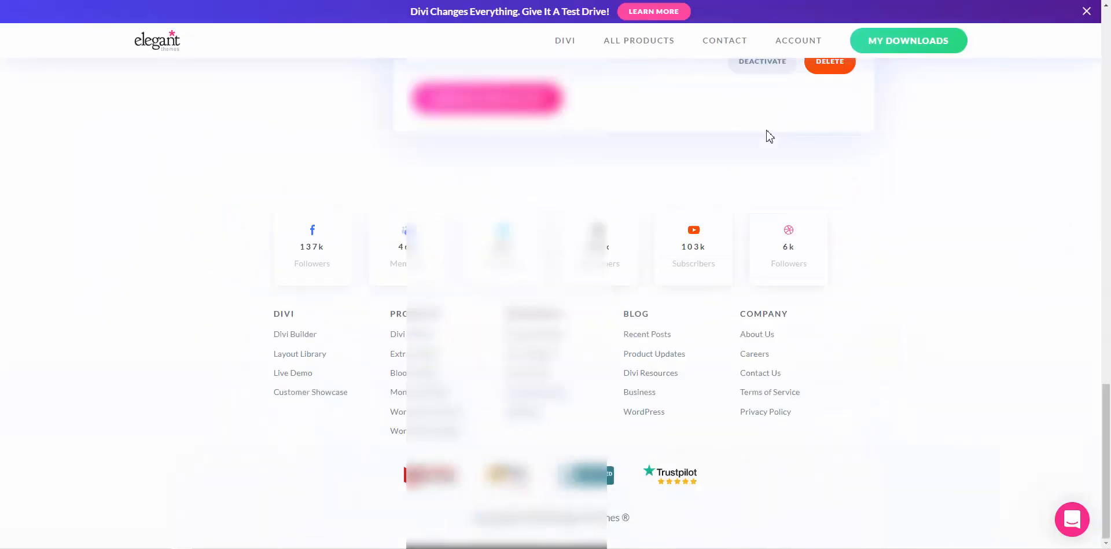
scroll(642, 295, up, 1)
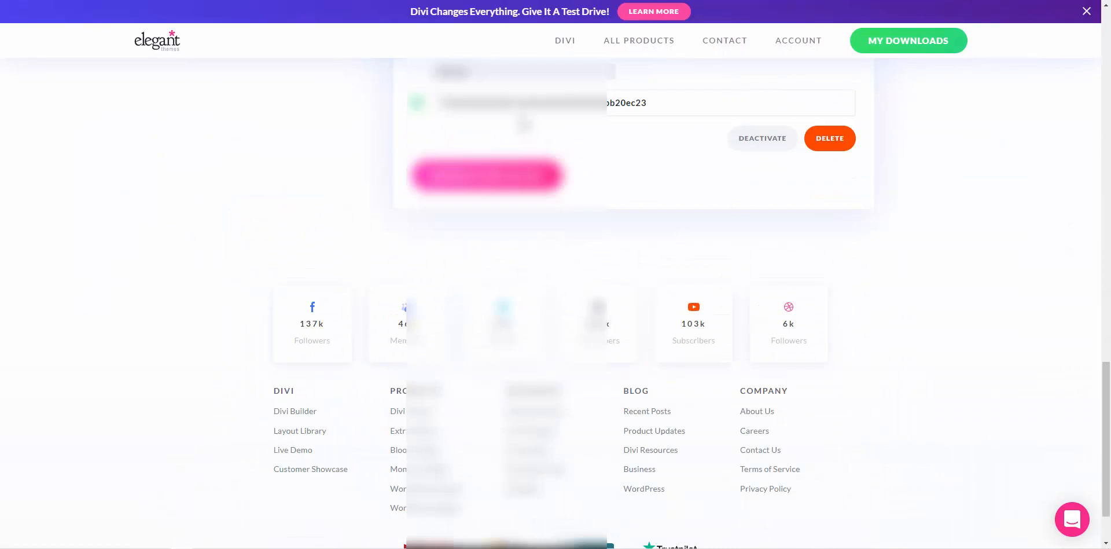
click(525, 106)
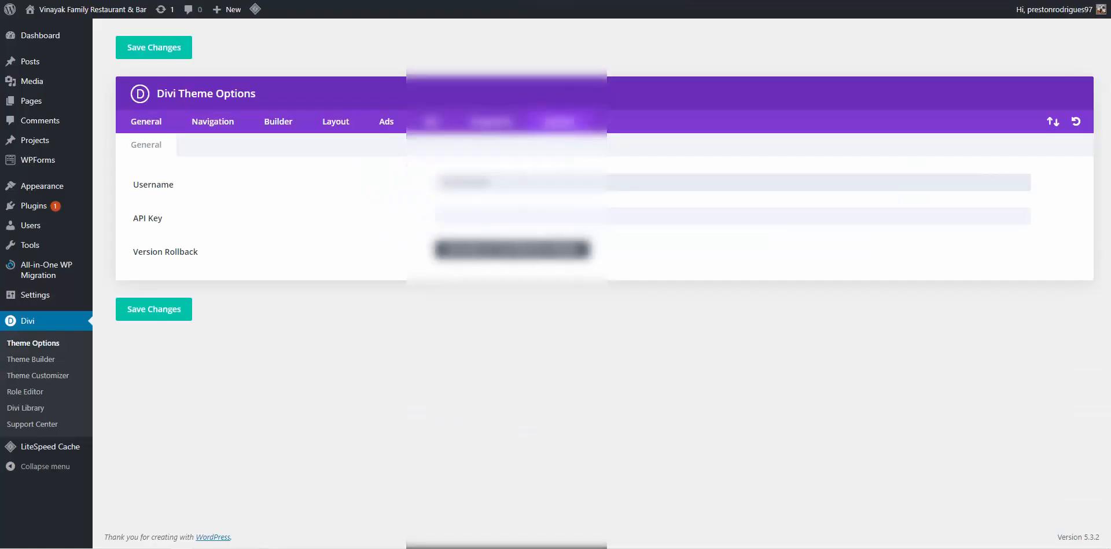
click(491, 215)
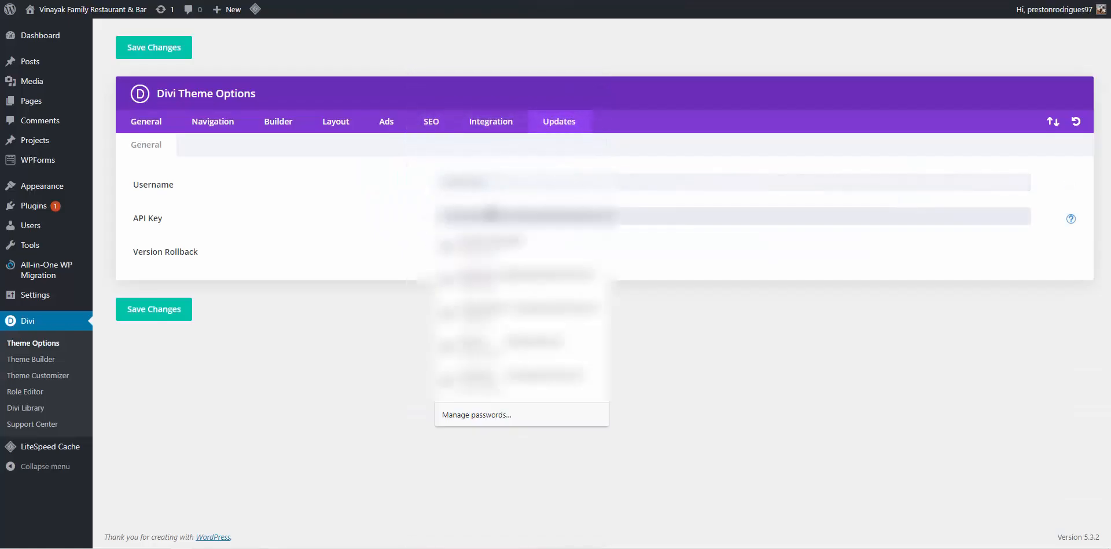
key(ctrl+v)
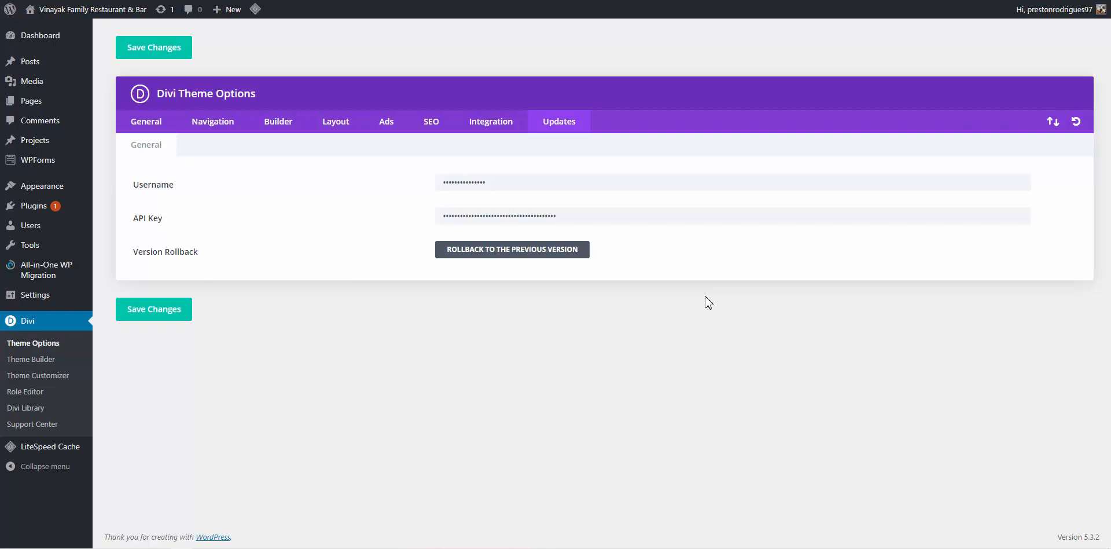
Save the Divi update credentials and bring up Pages > All Pages
click(173, 320)
mouse_move(43, 102)
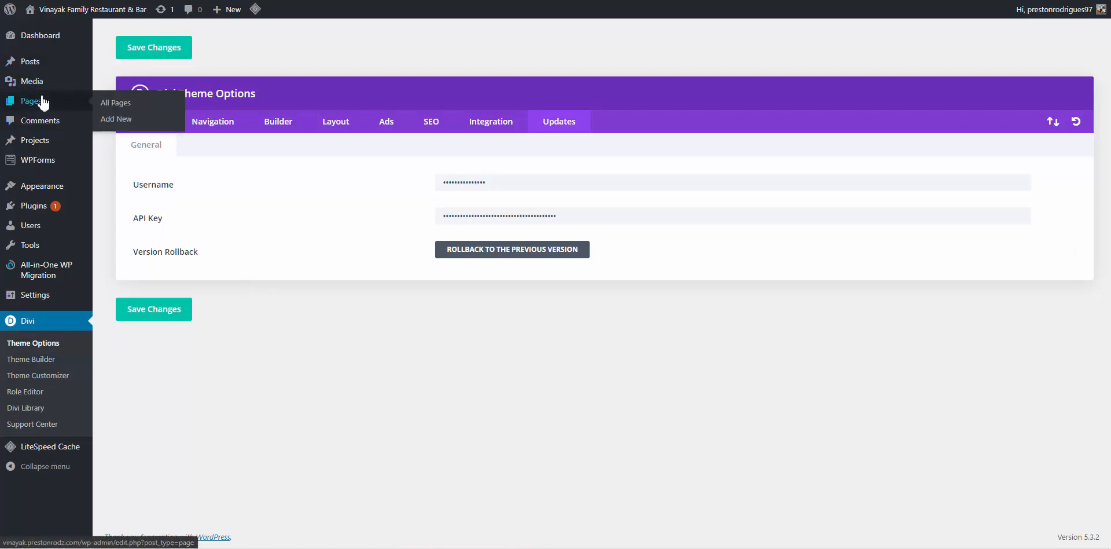
click(125, 105)
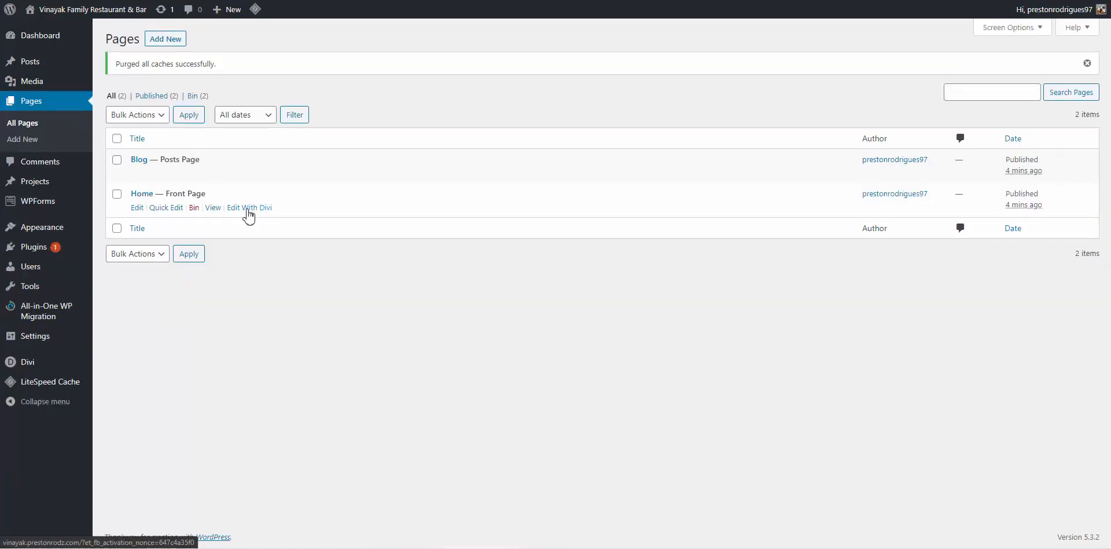
Open the Home page with Edit With Divi and choose Start Building in the welcome dialog
click(248, 210)
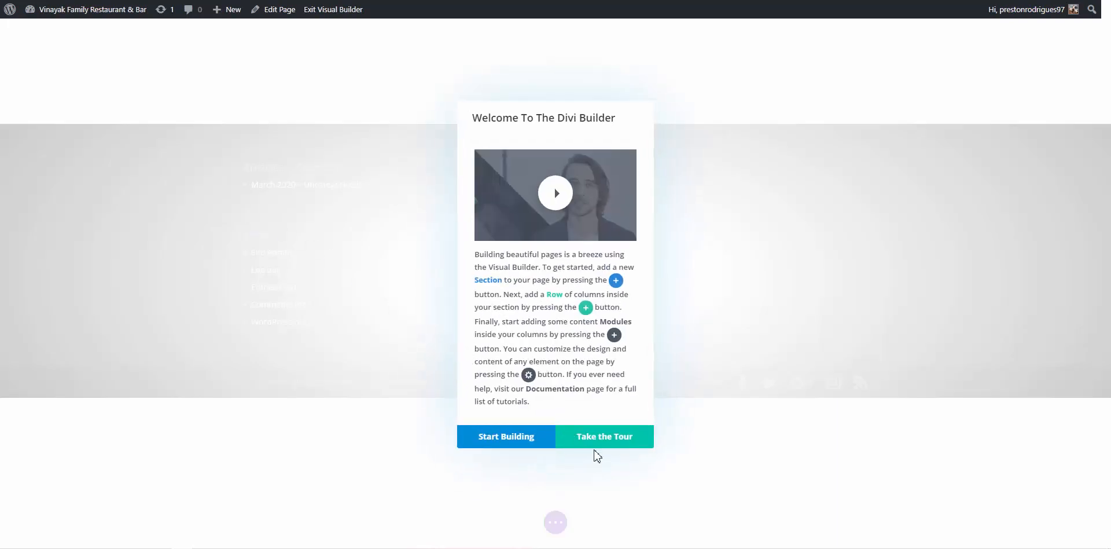
click(517, 446)
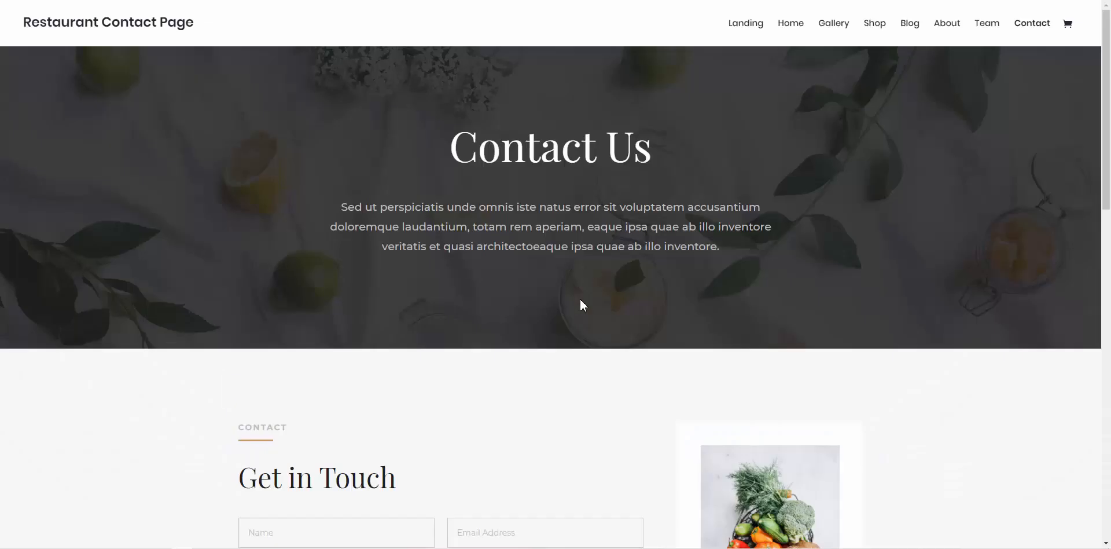
click(757, 34)
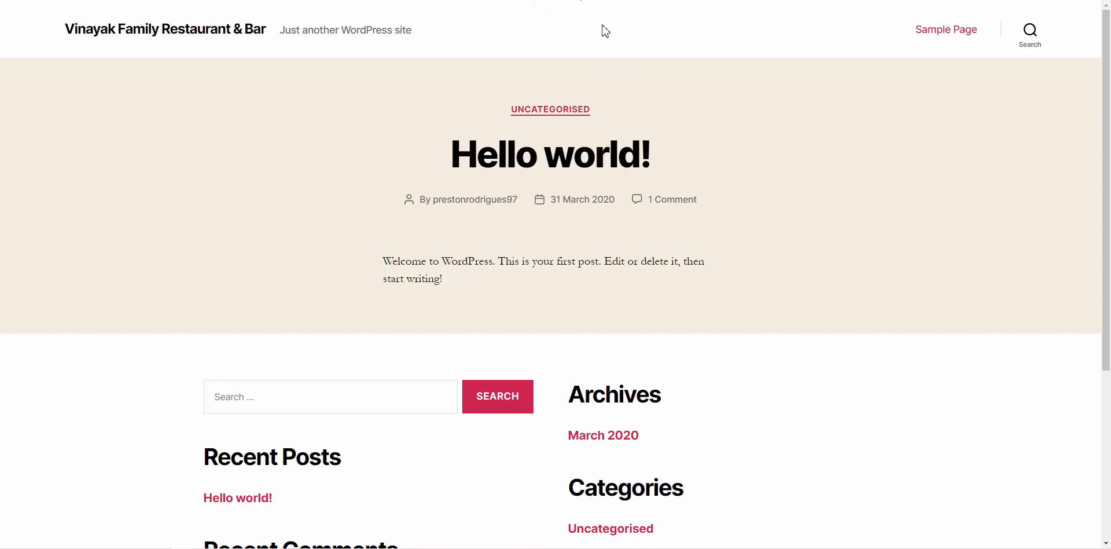
key(Return)
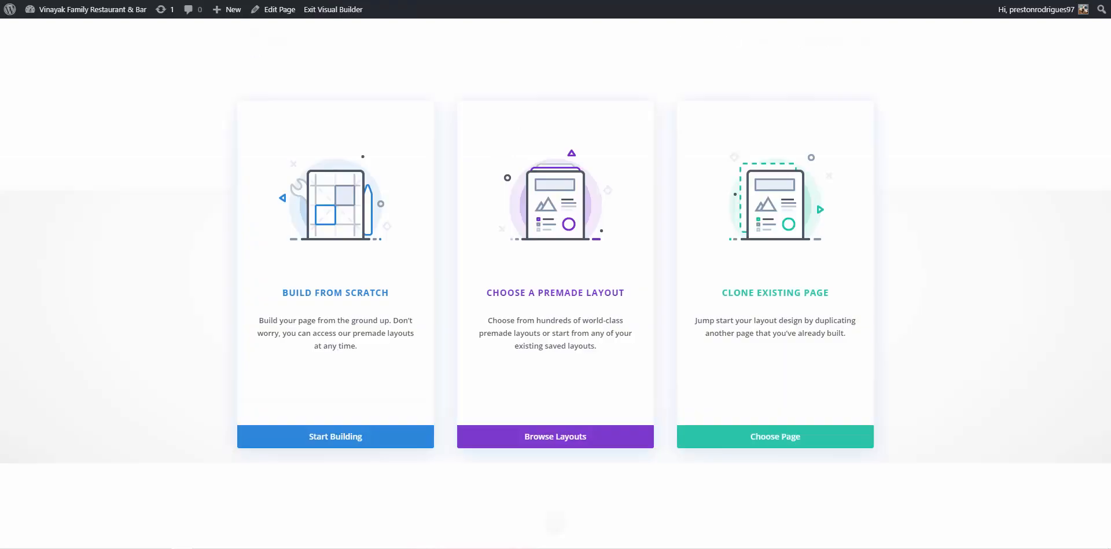
Search the layout library for 'resta' and use the Restaurant Home Page layout
click(596, 449)
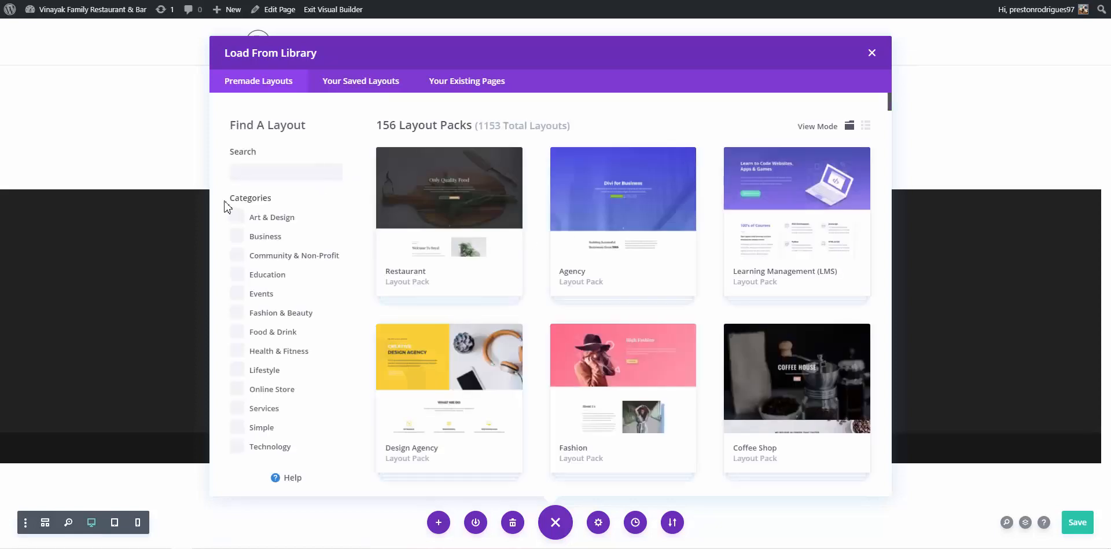
click(248, 175)
text(r)
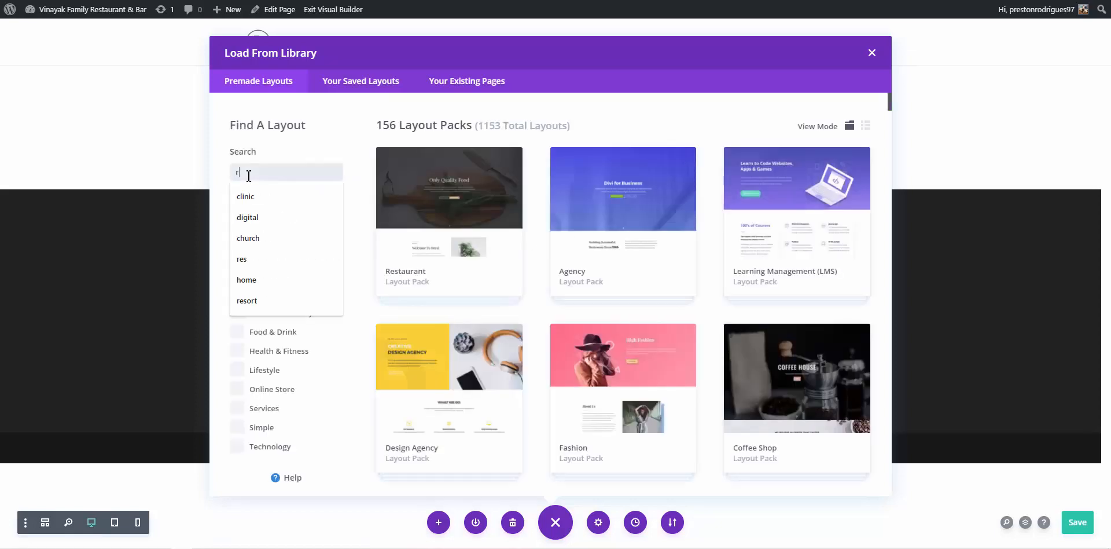
text(estaurant)
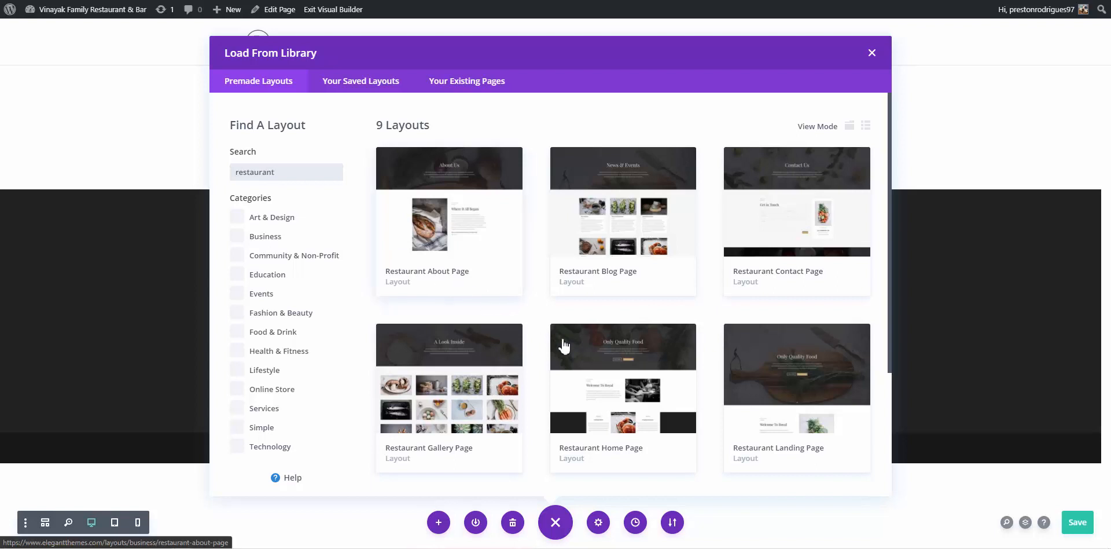
click(628, 379)
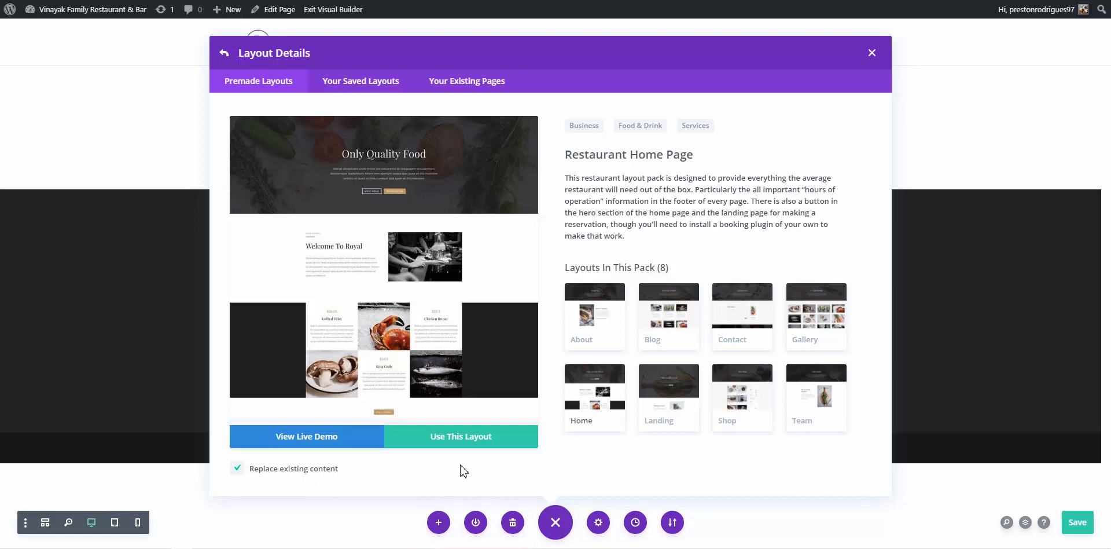
click(463, 441)
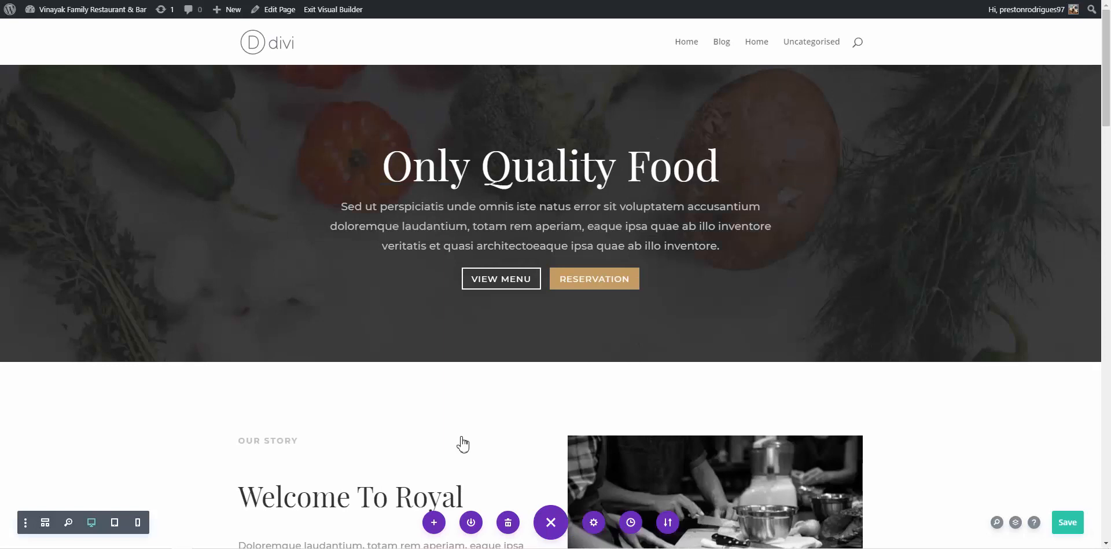
Scroll down the builder page and save the homepage with the green Save button
scroll(463, 445, down, 3)
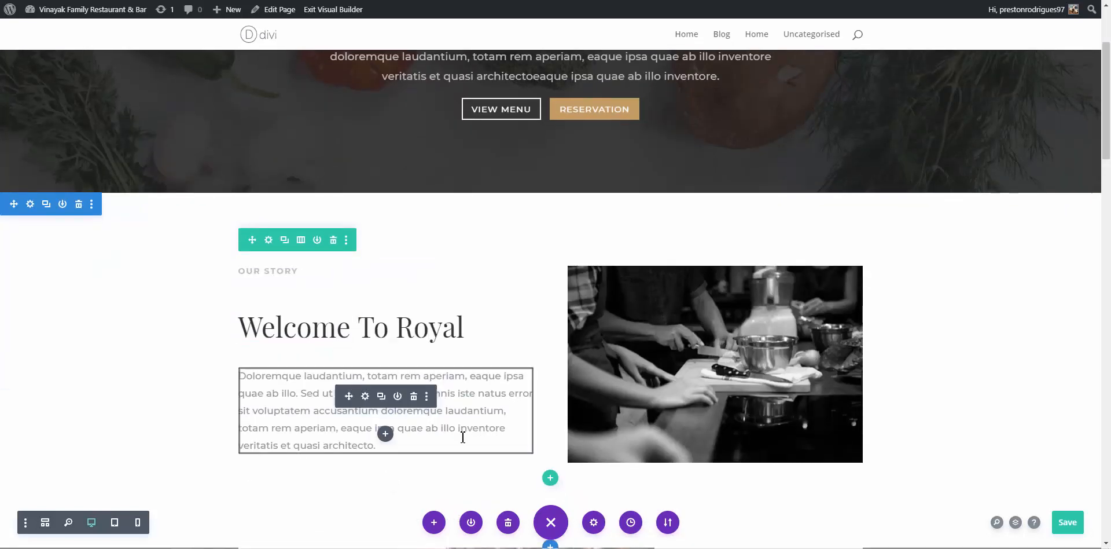
scroll(463, 437, down, 15)
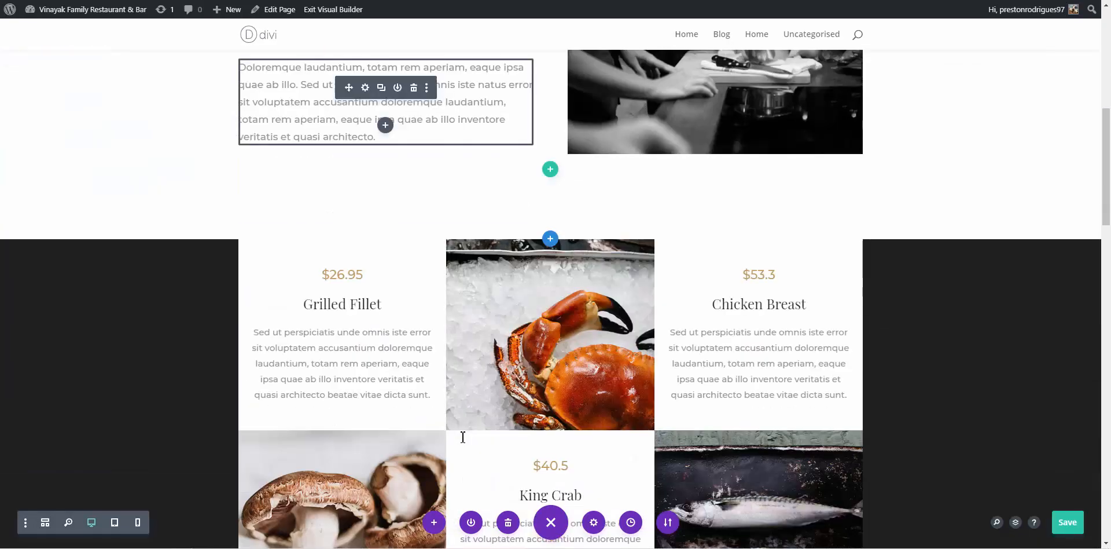
scroll(463, 437, down, 5)
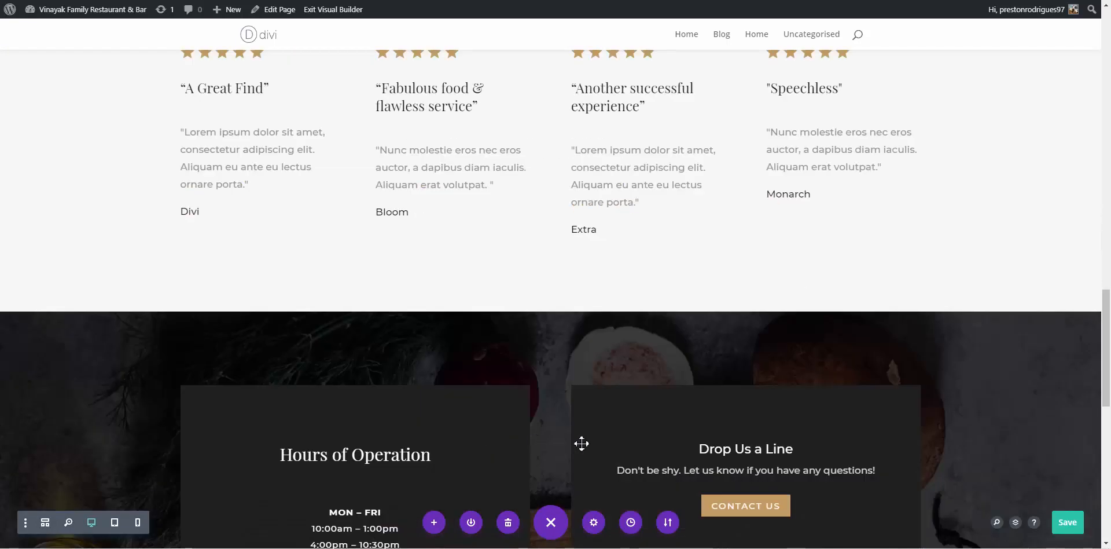
click(1071, 528)
click(260, 0)
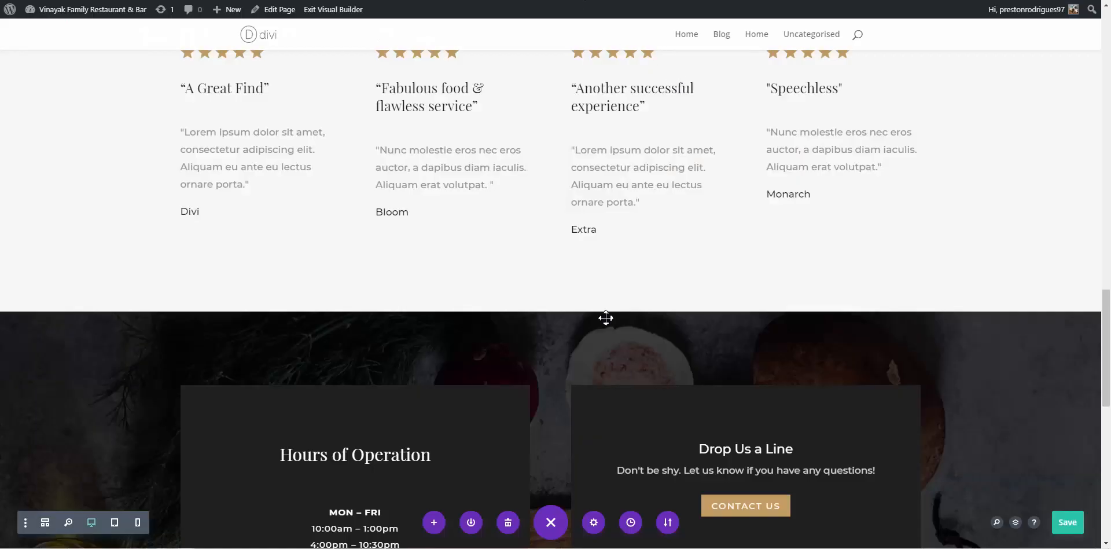
scroll(640, 367, up, 20)
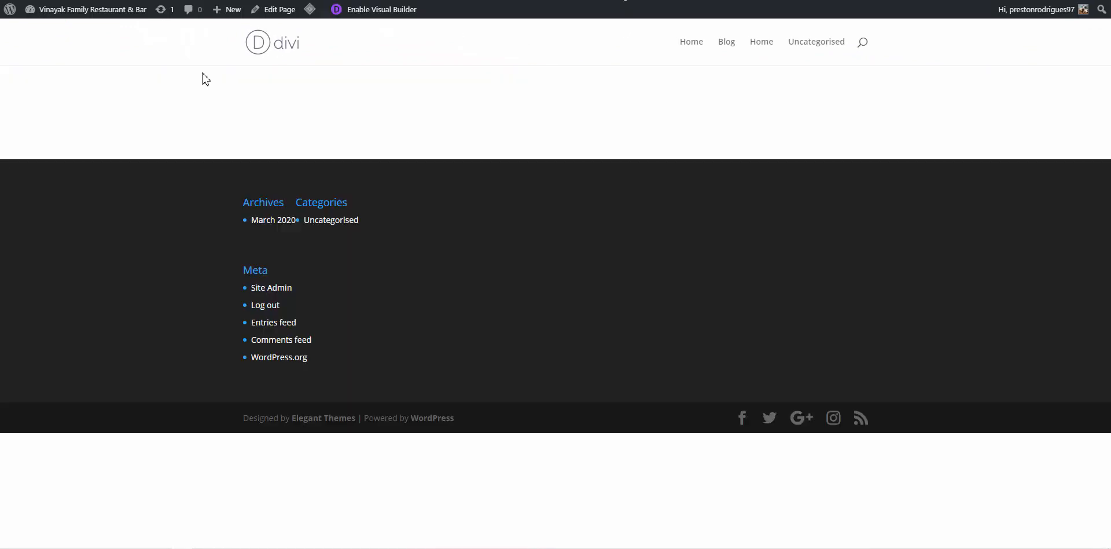
key(F5)
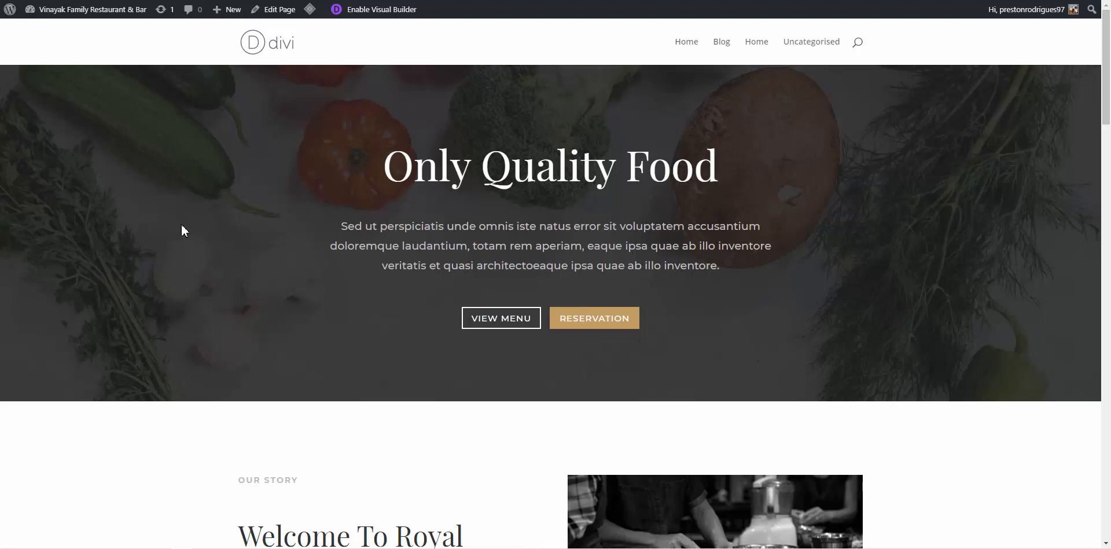
scroll(533, 214, down, 8)
scroll(532, 218, down, 10)
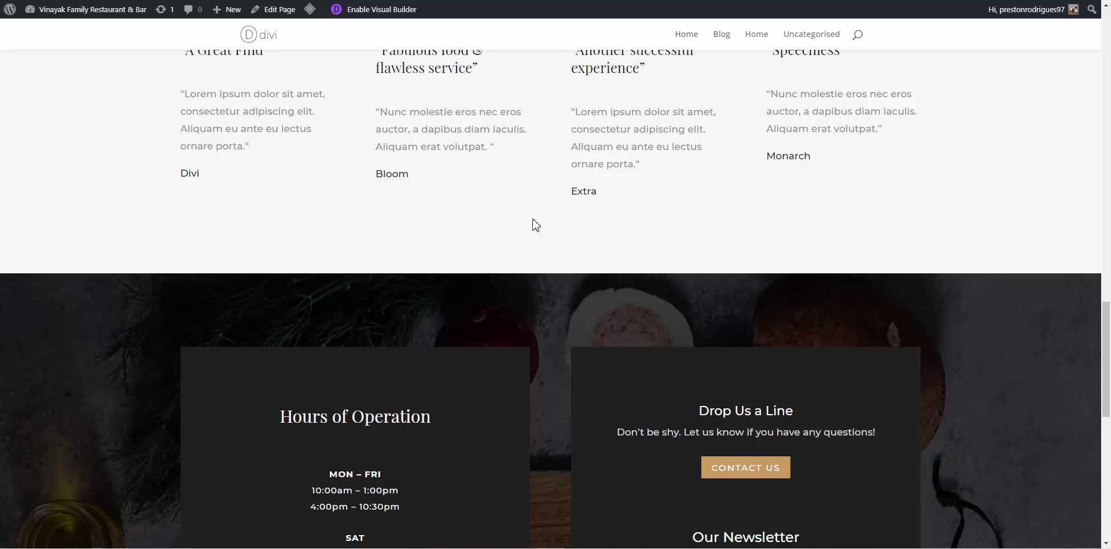
scroll(532, 224, up, 8)
scroll(533, 232, up, 8)
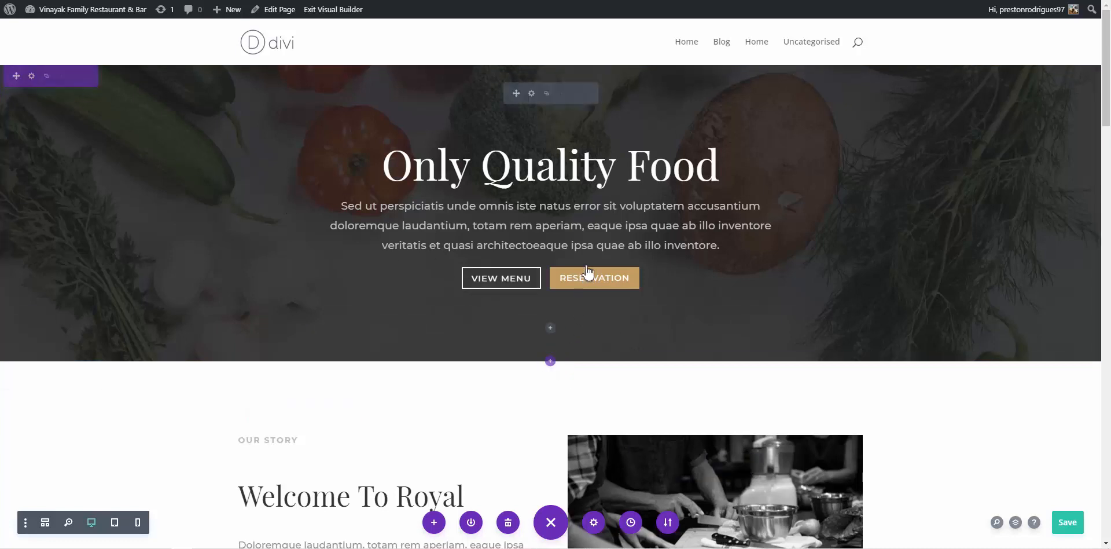
Insert a Regular section below the Only Quality Food hero, closing the Insert Row popup
click(551, 361)
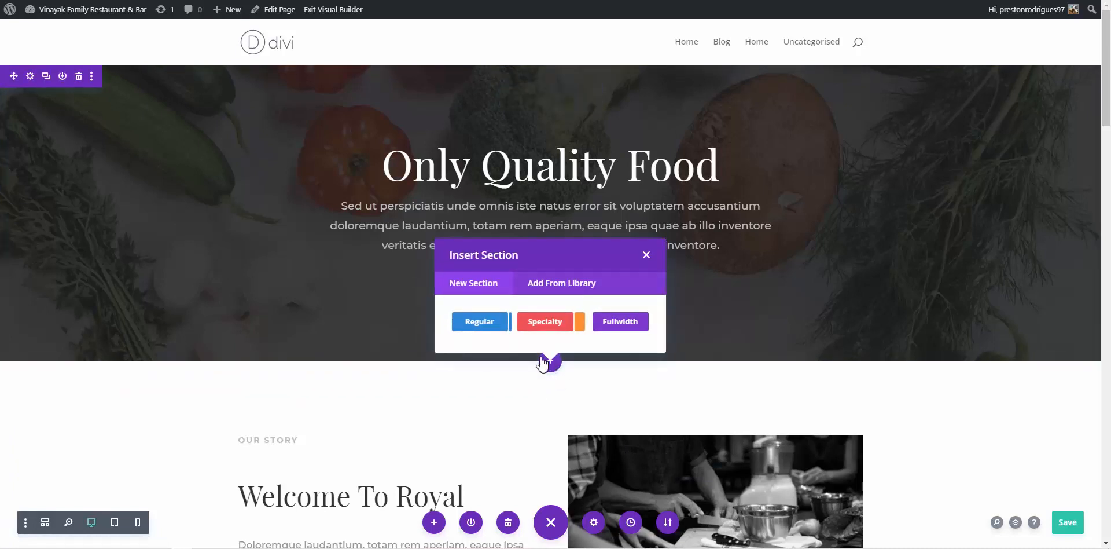
click(486, 330)
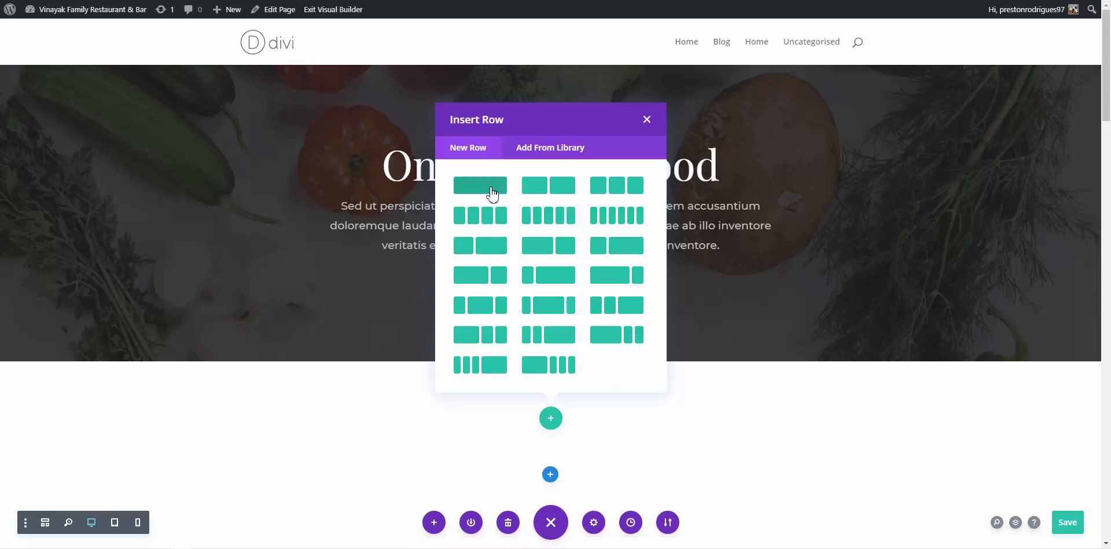
click(648, 120)
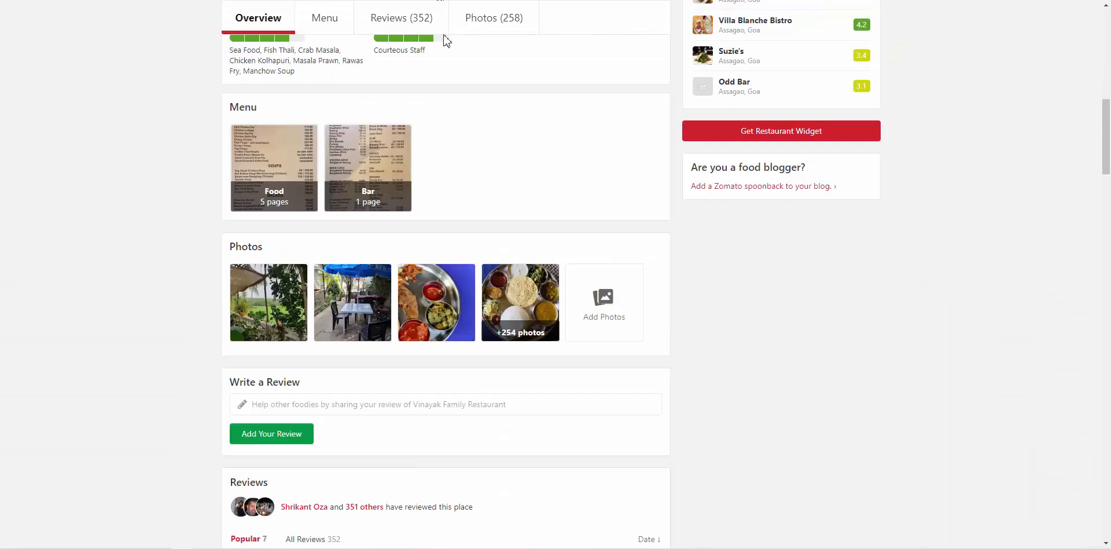
On Justdial, select the listing title 'Vinayak Family Restaurant & Bar' to copy it
scroll(446, 104, up, 11)
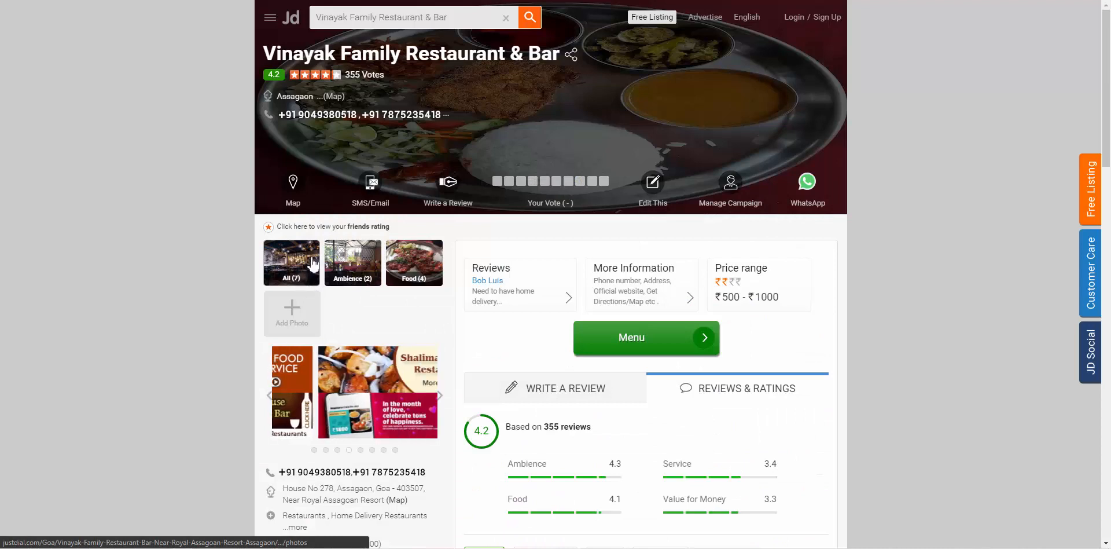
drag(265, 51, 560, 53)
key(ctrl+c)
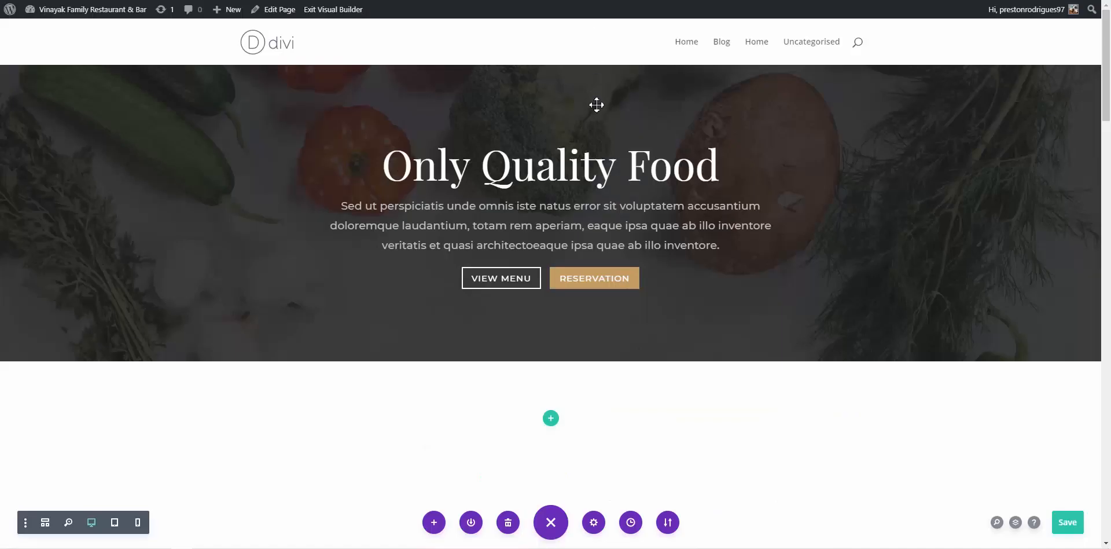
double_click(585, 171)
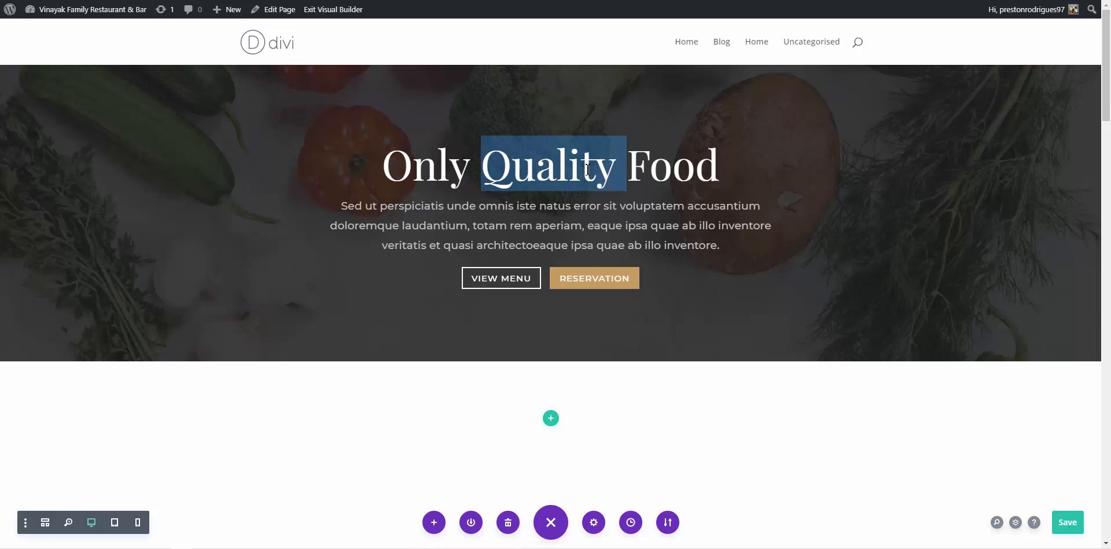
triple_click(552, 162)
key(ctrl+v)
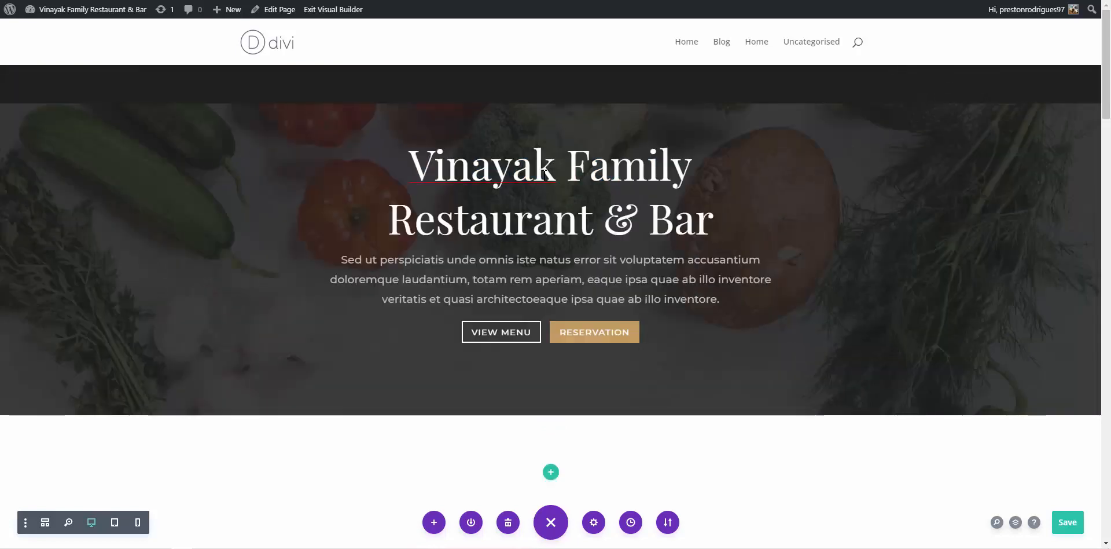
key(ctrl+z)
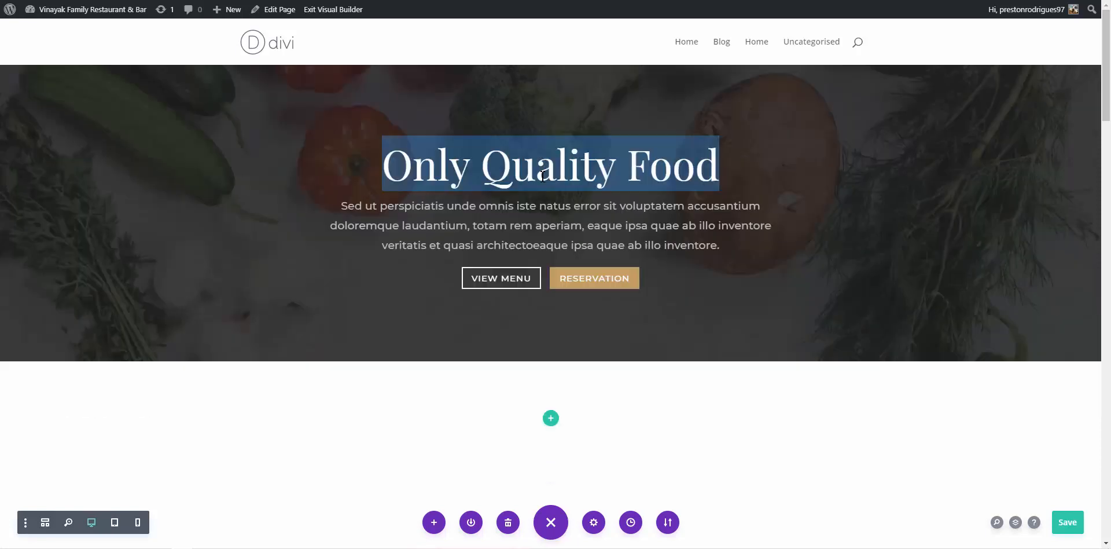
right_click(543, 176)
click(449, 168)
click(442, 166)
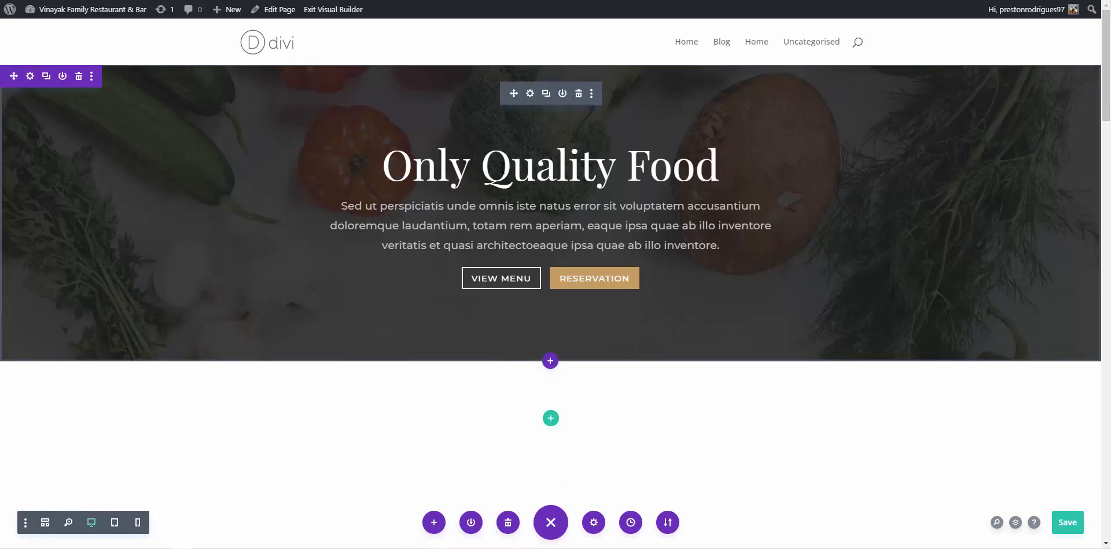
Replace the Fullwidth Header title with the pasted 'Vinayak Family Restaurant & Bar' and confirm
click(532, 99)
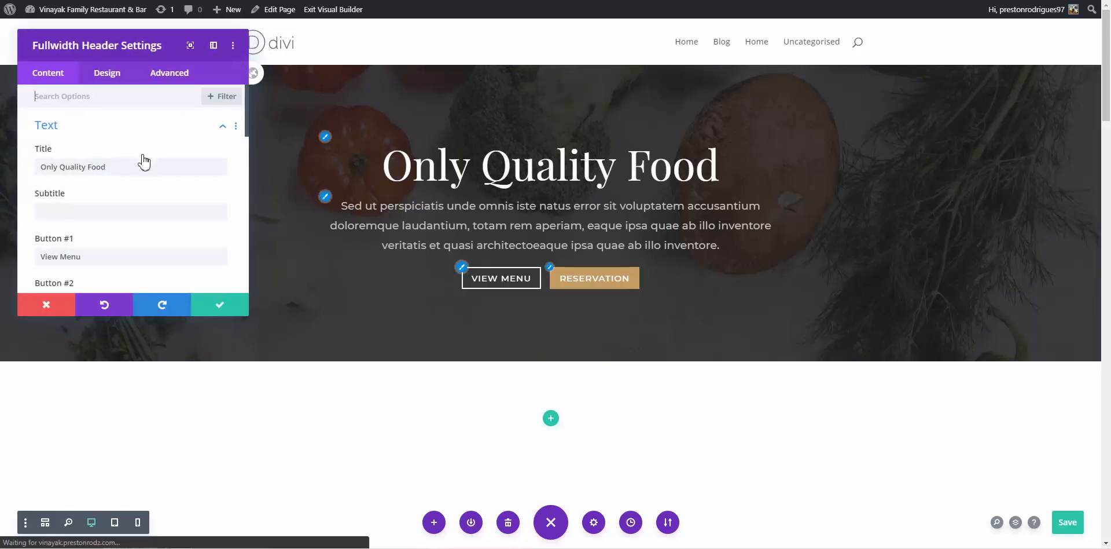
scroll(114, 208, down, 1)
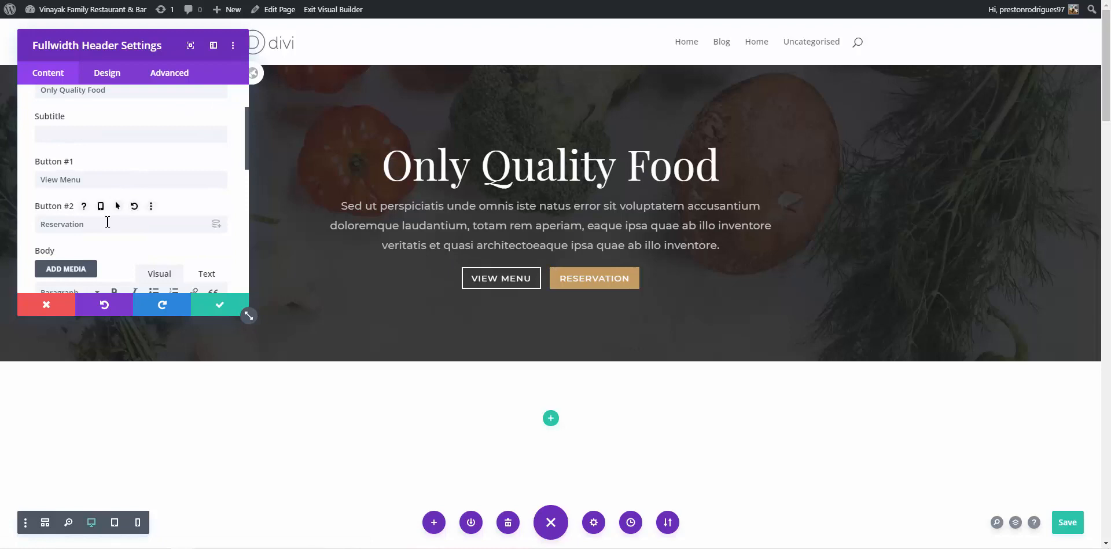
scroll(109, 215, down, 2)
scroll(114, 202, up, 3)
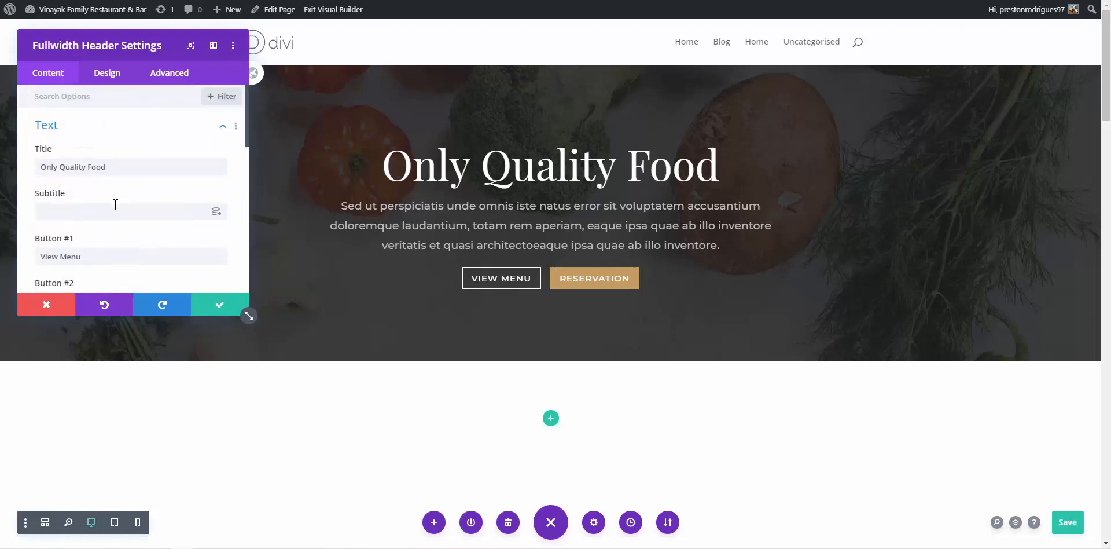
click(133, 171)
key(ctrl+a)
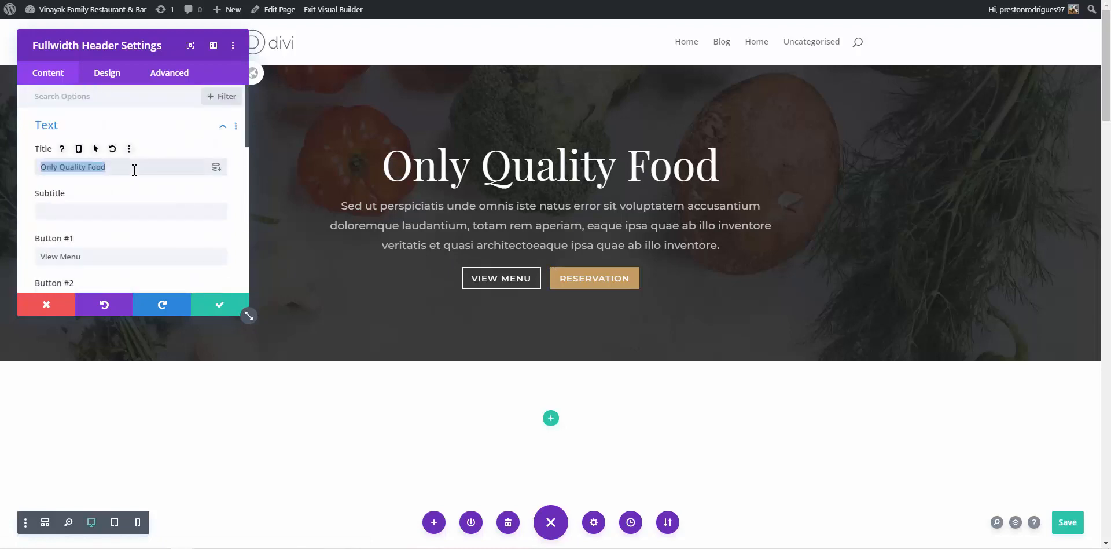
text(Vinayak Family Restaurant & Bar)
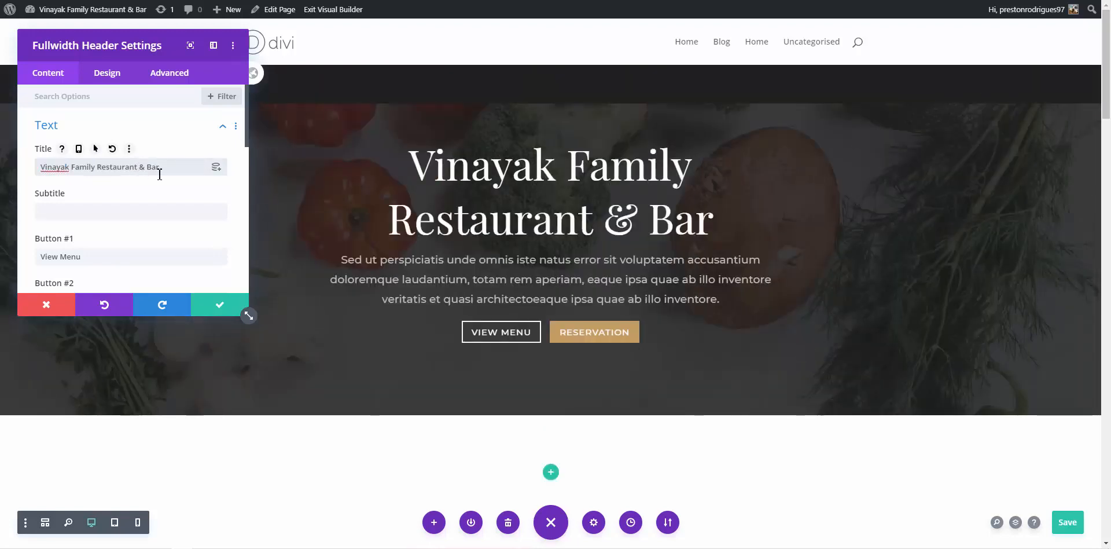
click(227, 309)
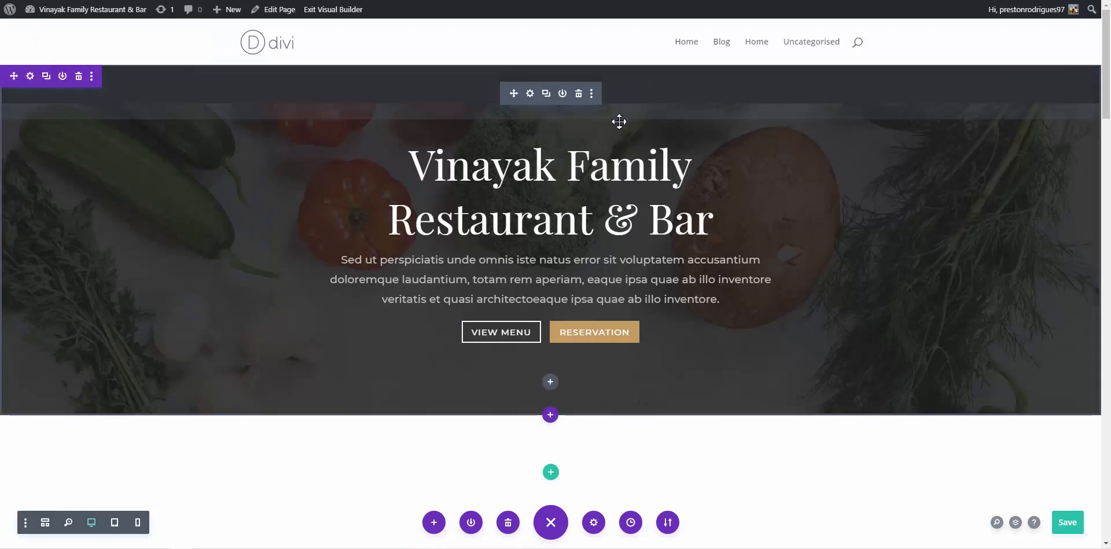
scroll(631, 95, down, 1)
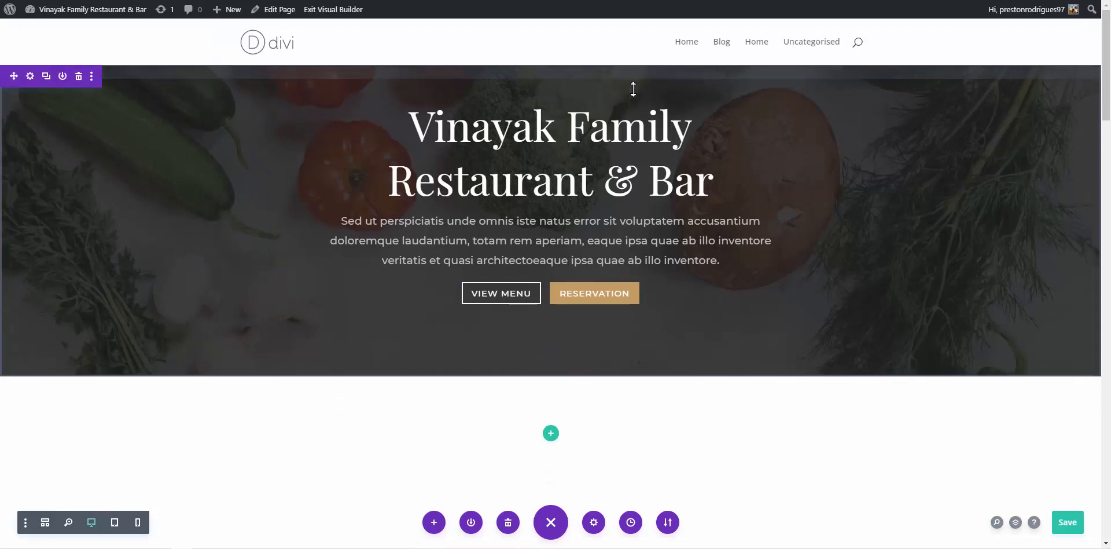
scroll(633, 88, up, 1)
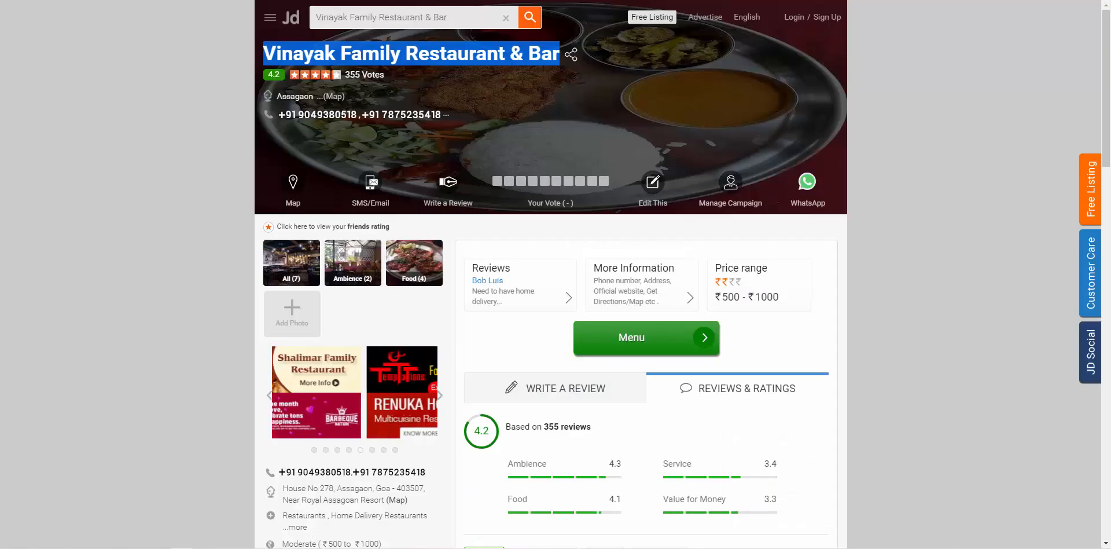
Select the Justdial Business Information paragraph on the restaurant's services, then return to WordPress
scroll(425, 254, down, 3)
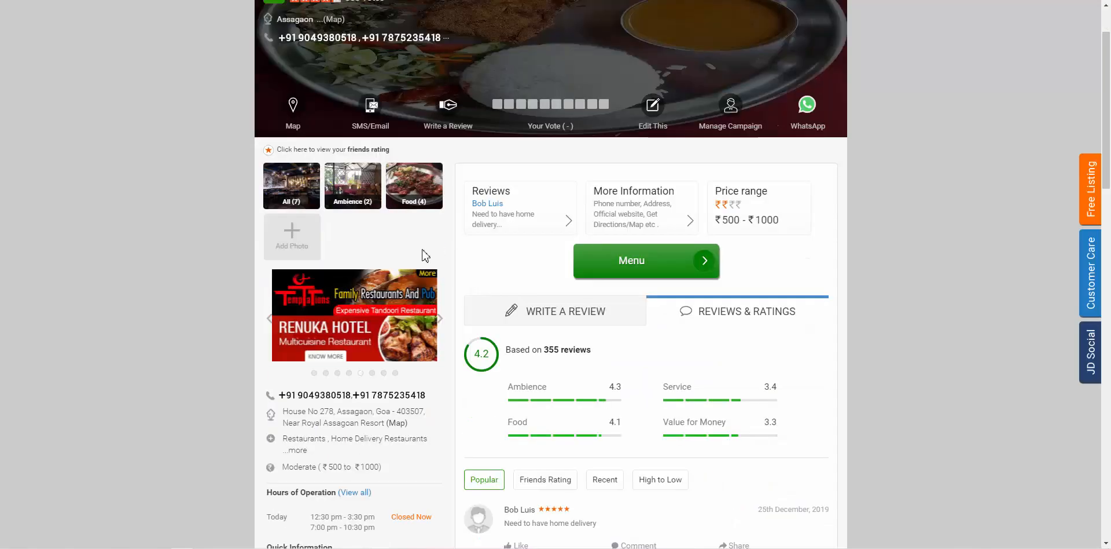
scroll(426, 255, down, 10)
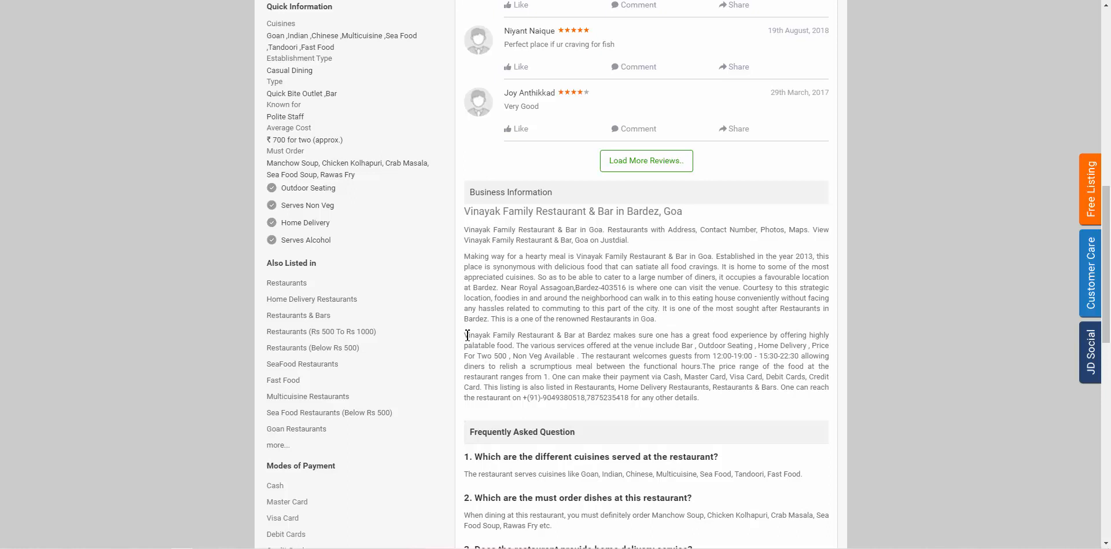
drag(467, 334, 581, 364)
key(ctrl+c)
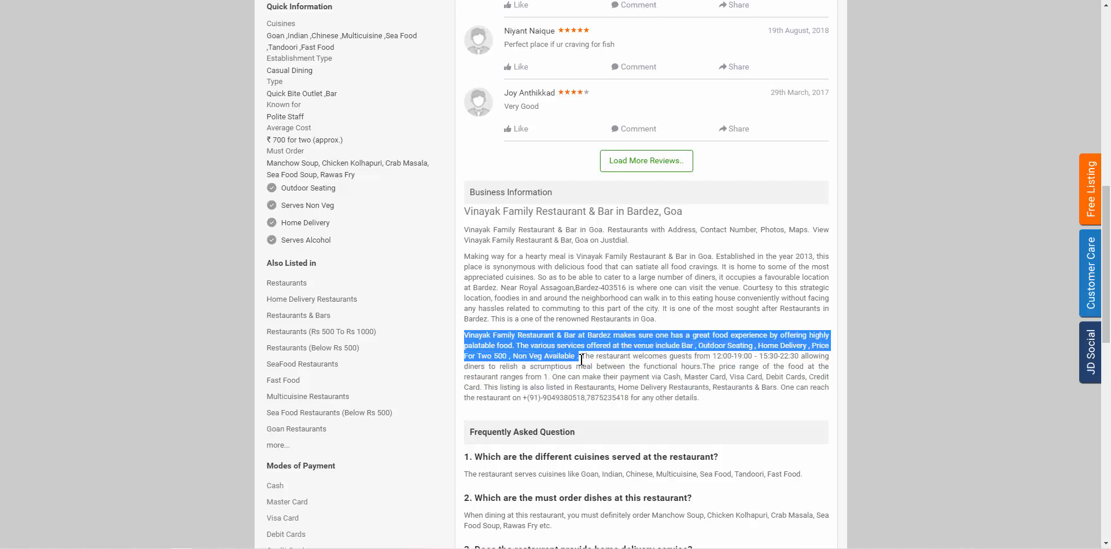
click(618, 0)
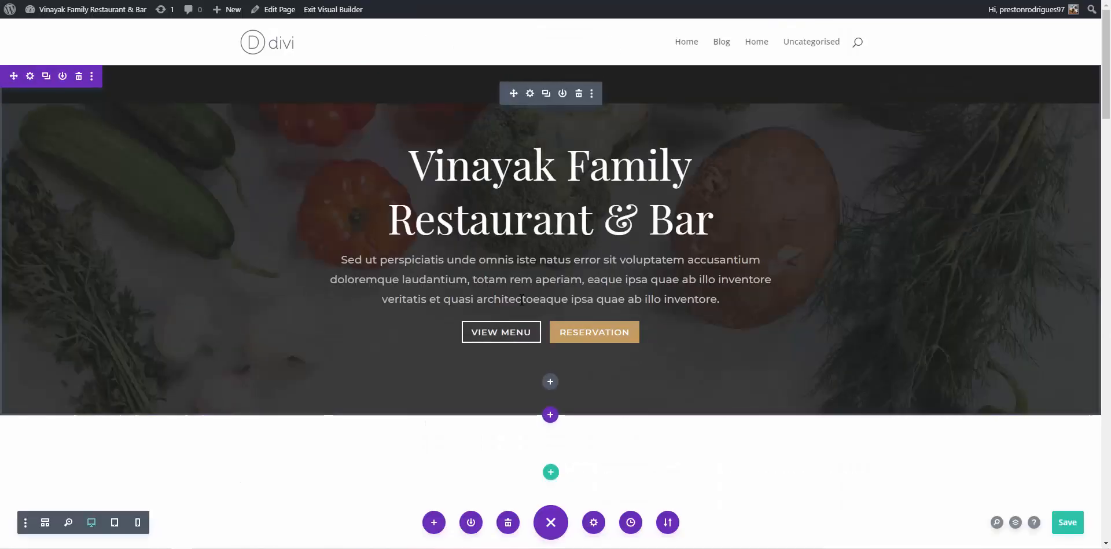
Paste the Justdial services description into the hero paragraph and drag the section's top padding up
triple_click(522, 280)
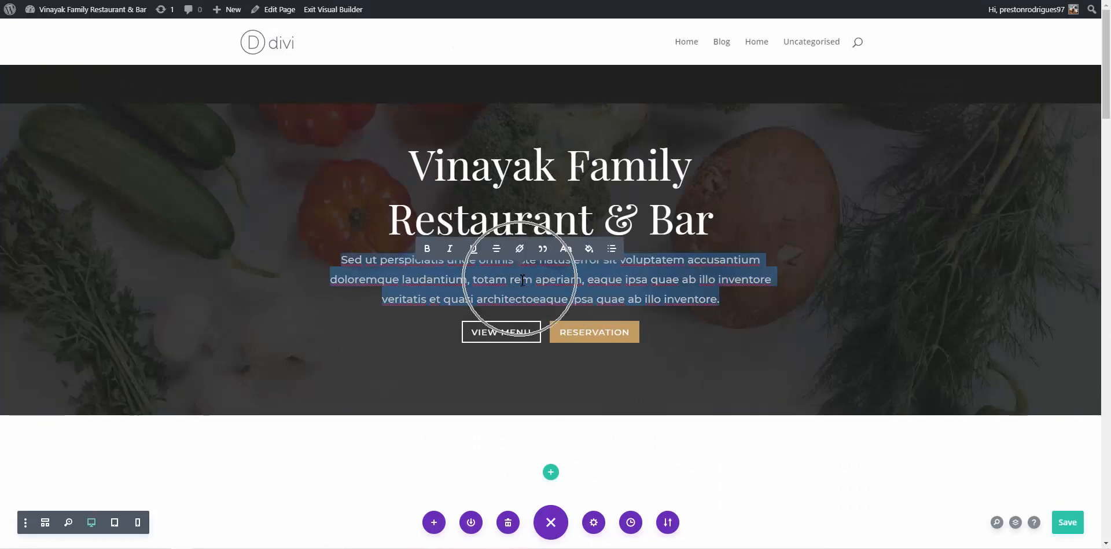
key(ctrl+v)
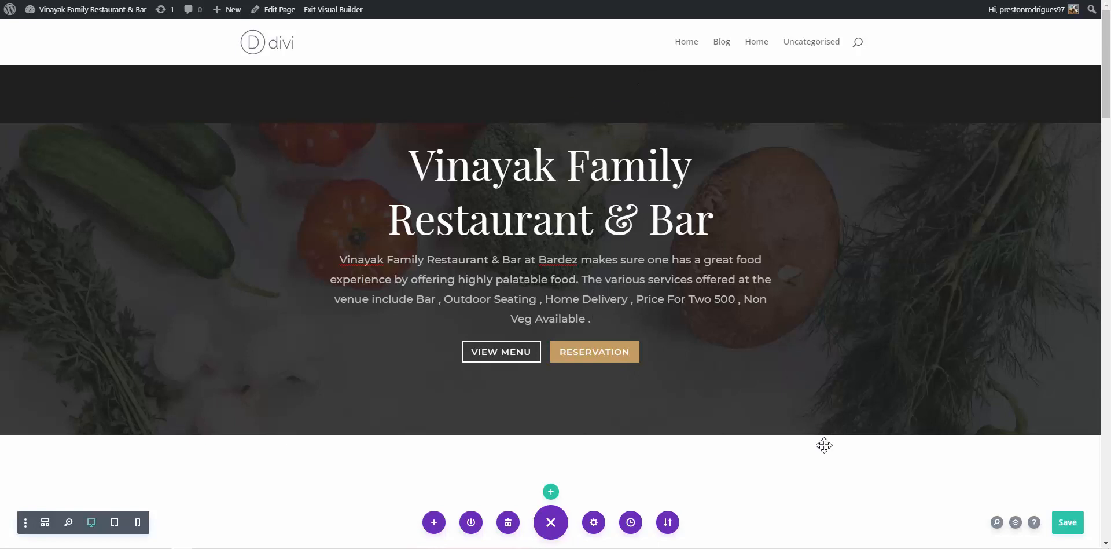
click(895, 343)
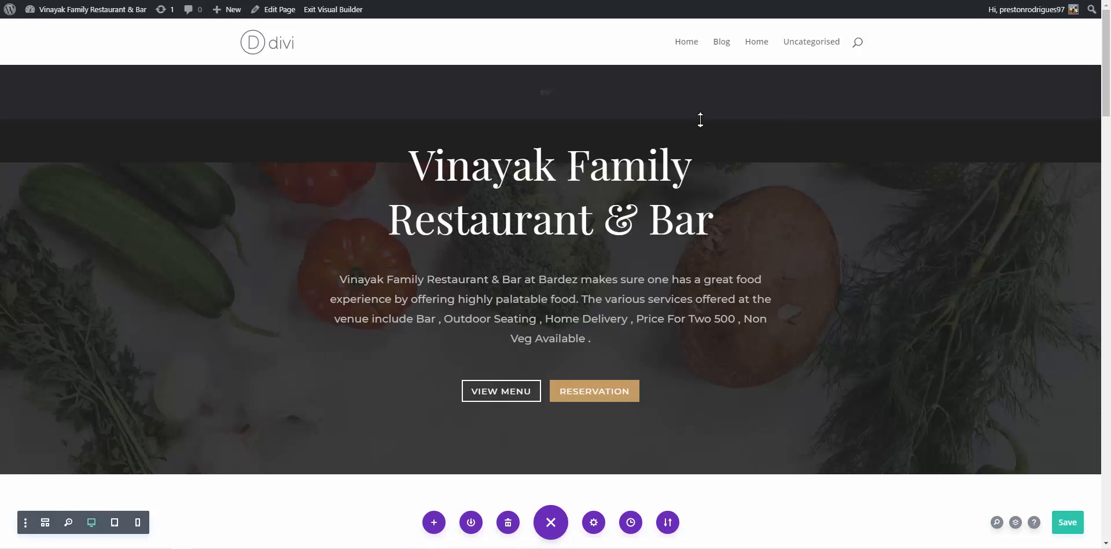
drag(700, 120, 717, 74)
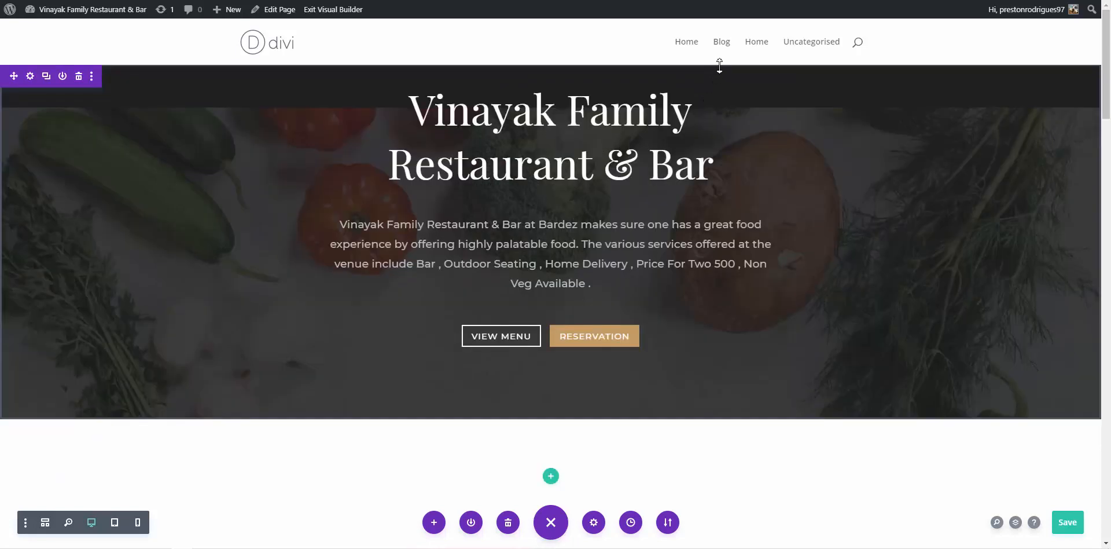
click(30, 81)
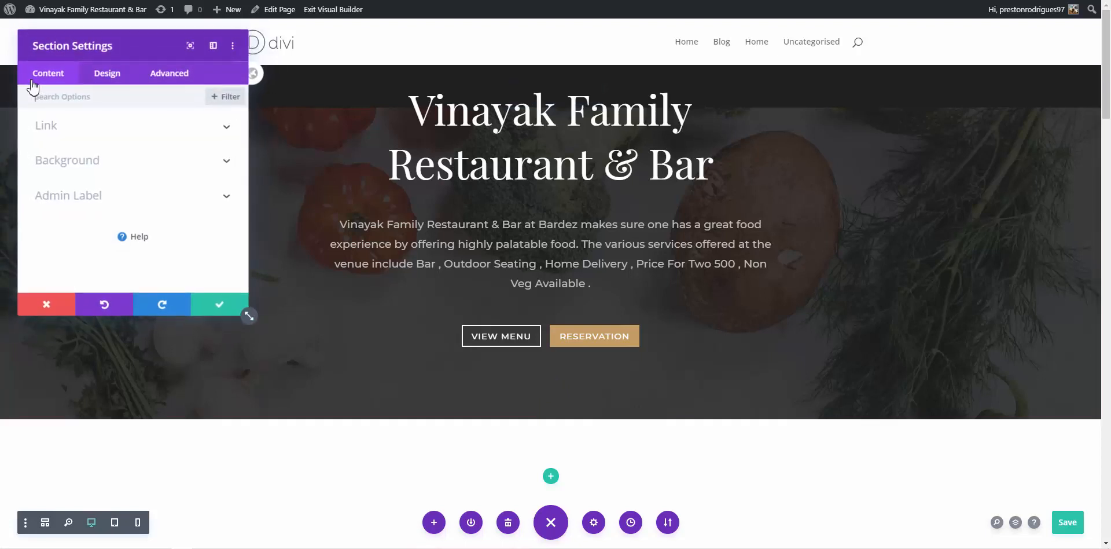
click(122, 75)
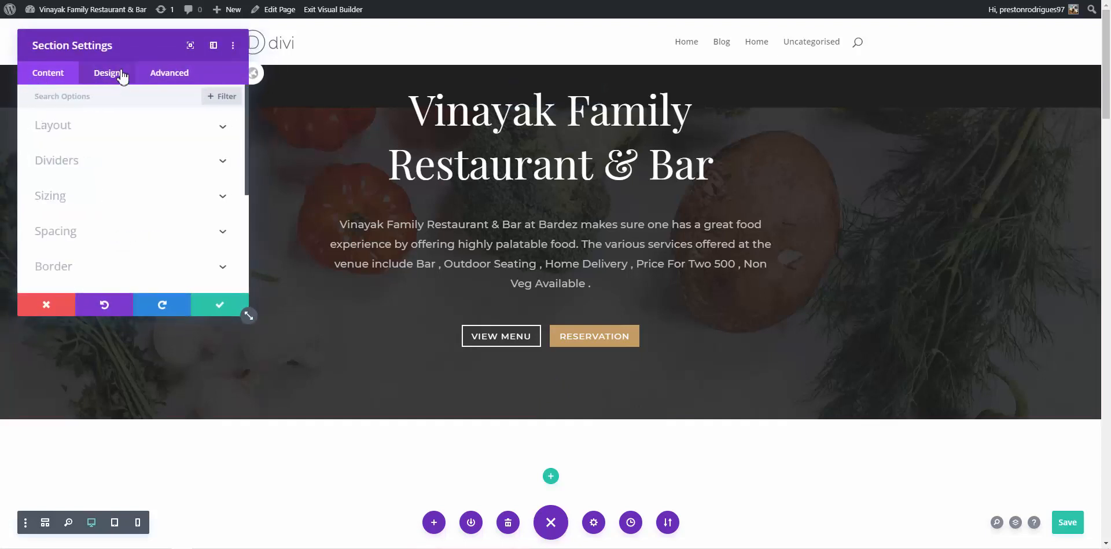
click(130, 163)
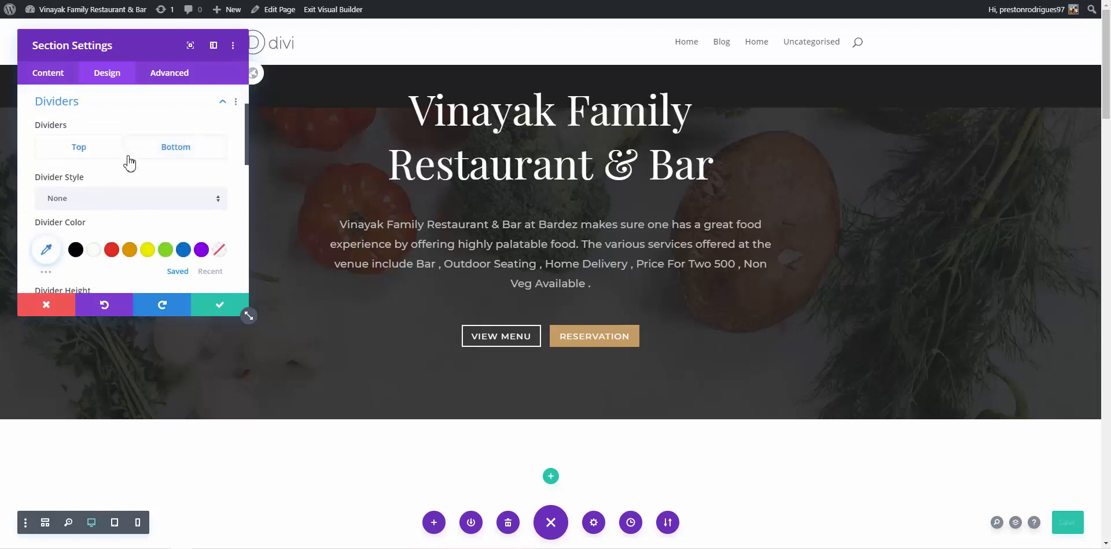
scroll(133, 173, down, 10)
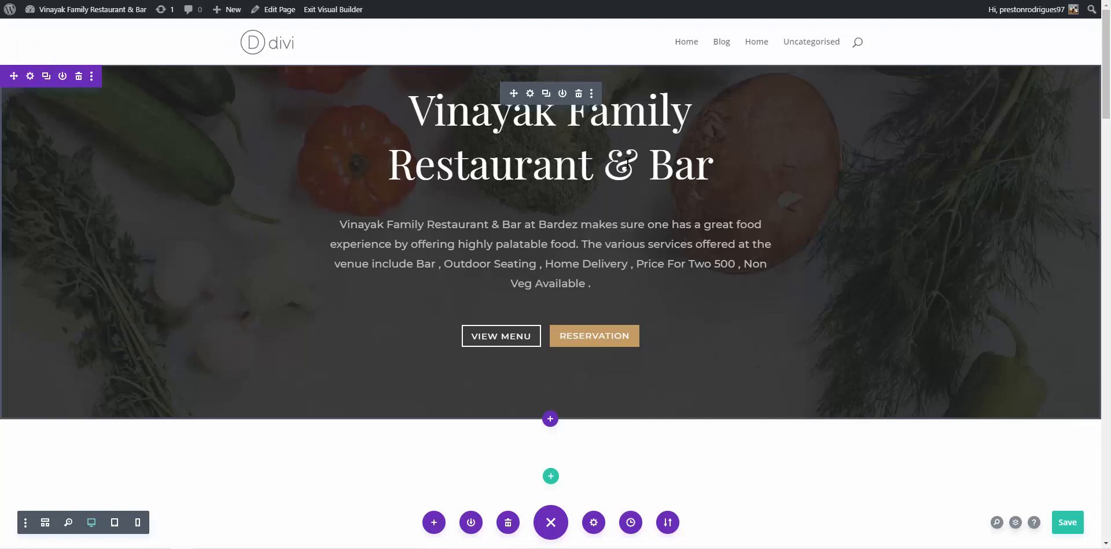
scroll(628, 164, down, 5)
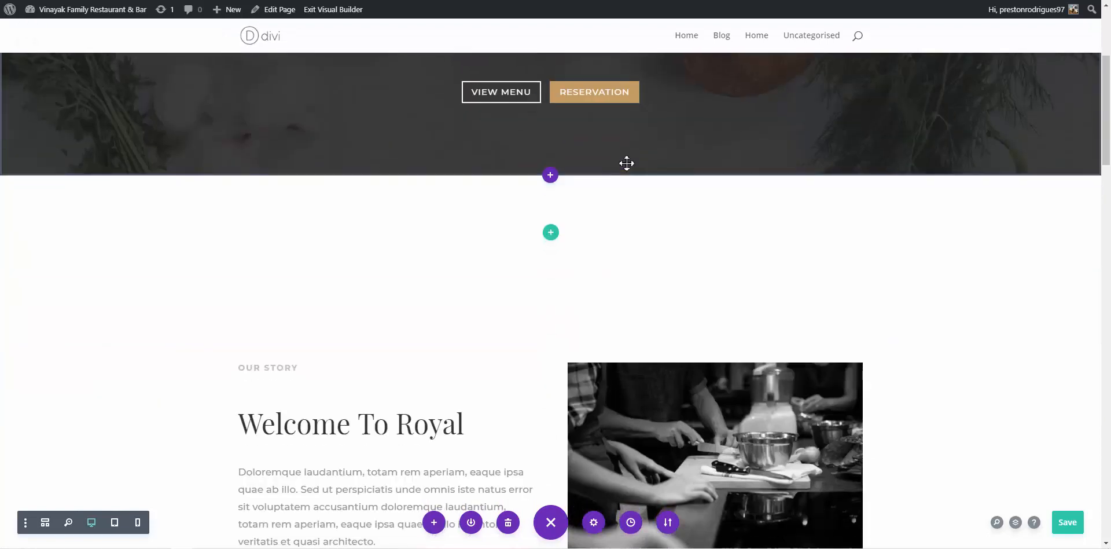
scroll(627, 163, down, 3)
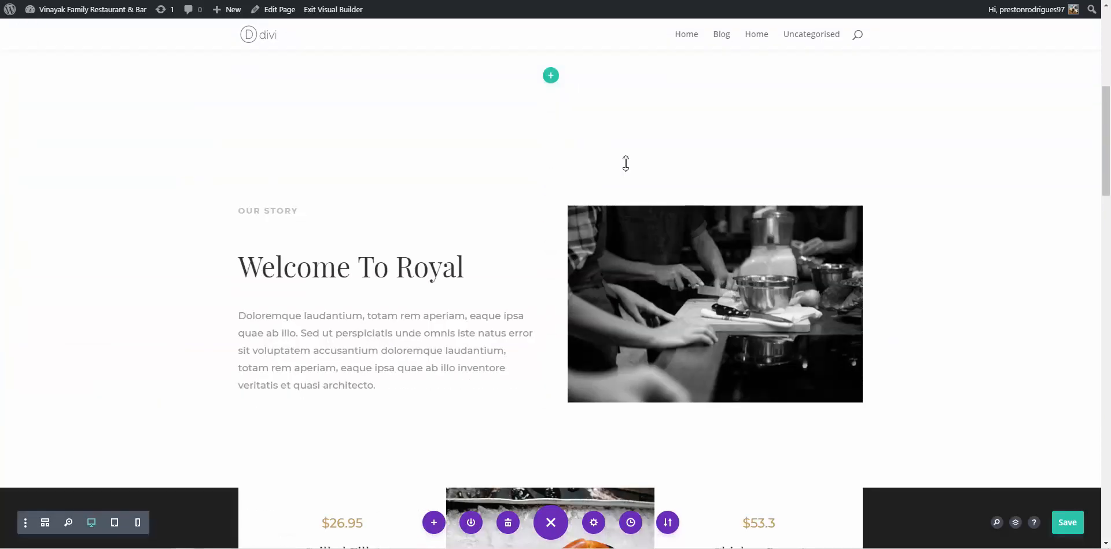
scroll(625, 163, down, 5)
scroll(626, 164, up, 3)
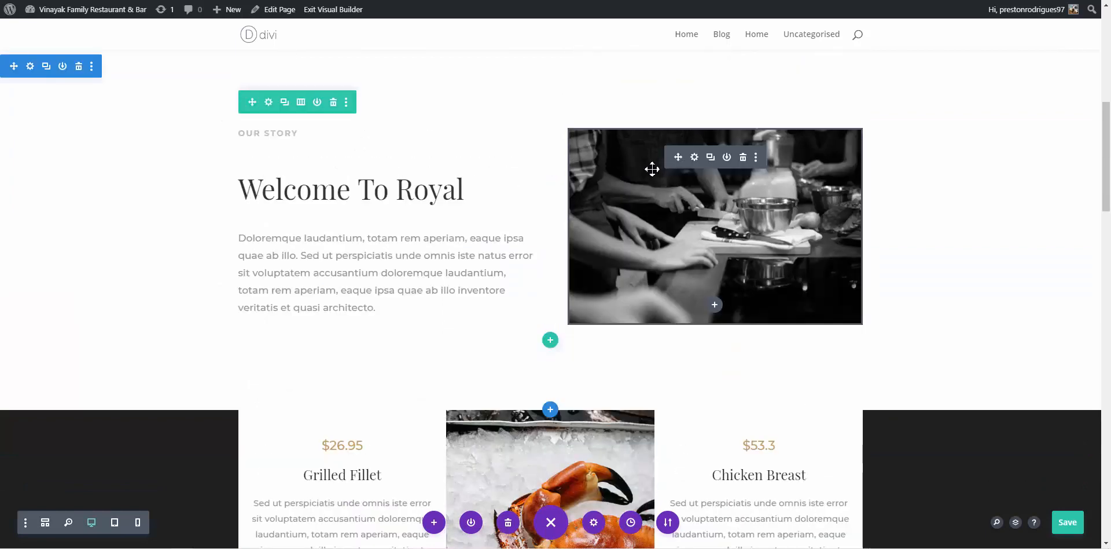
Swap the Our Story kitchen photo for food-05.jpg, the two-fish image from the Media Library
click(695, 157)
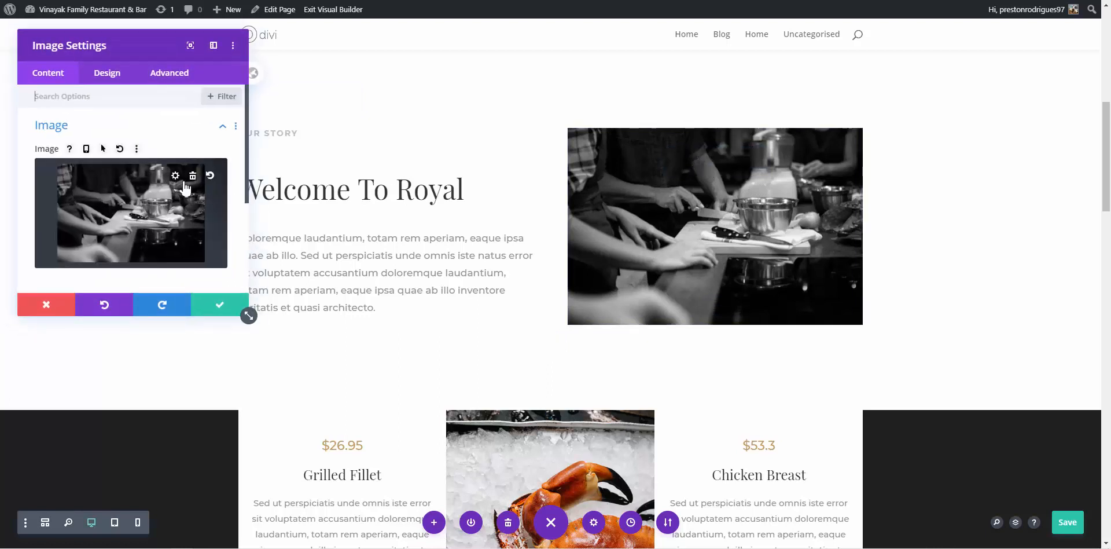
click(193, 179)
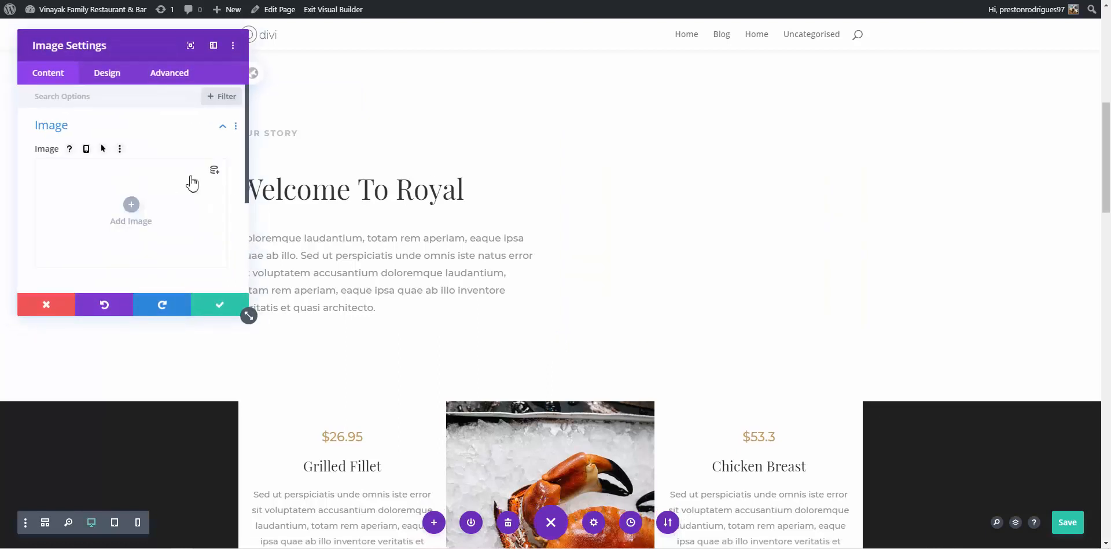
click(133, 207)
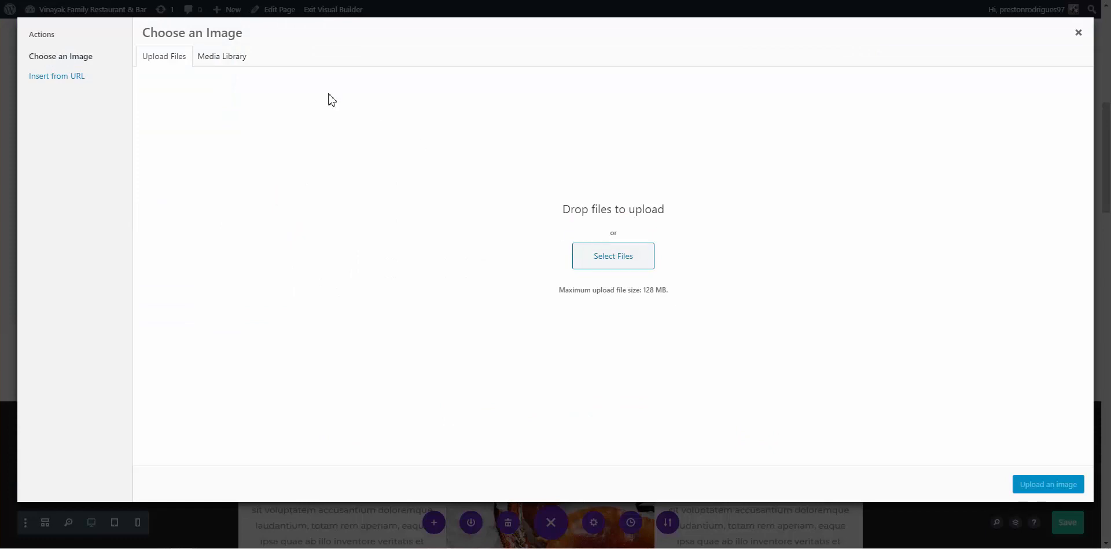
click(219, 58)
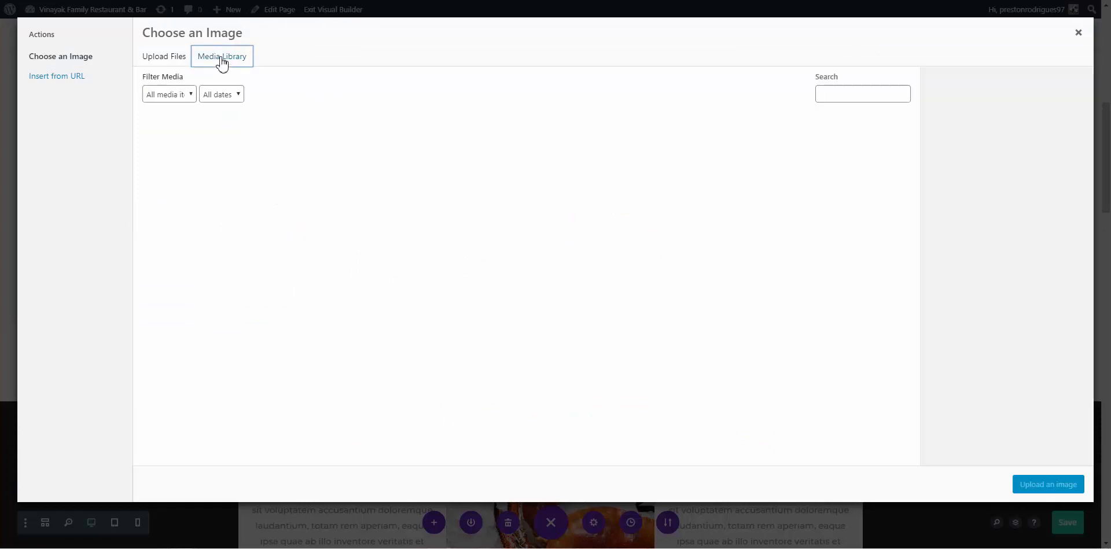
click(129, 57)
click(147, 58)
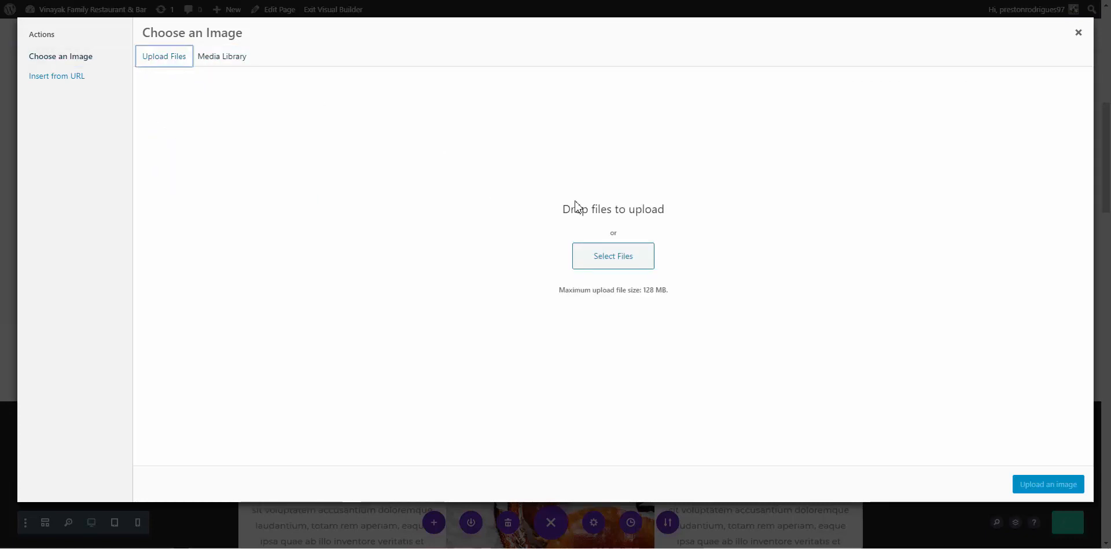
click(232, 56)
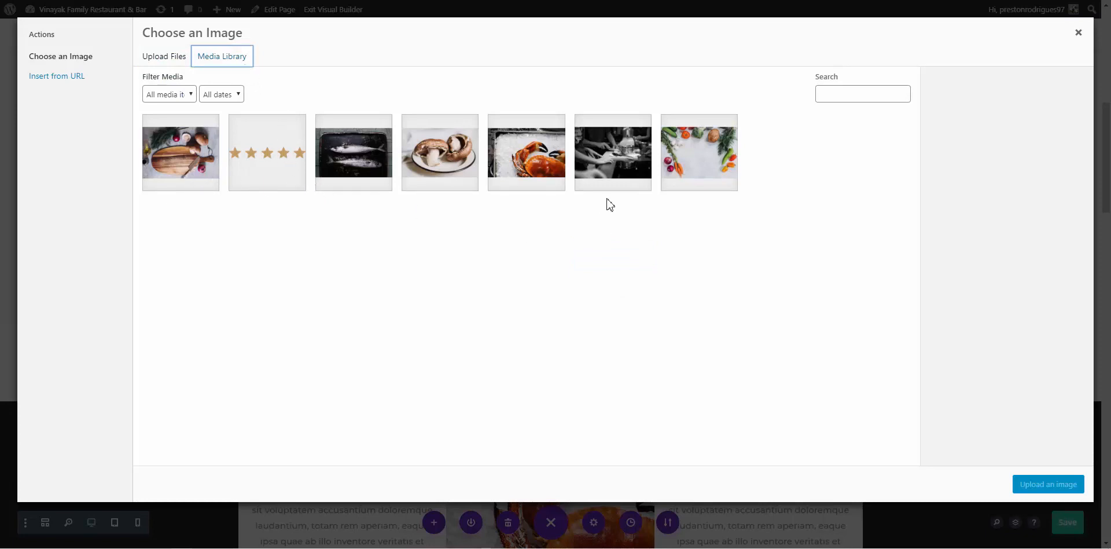
click(382, 171)
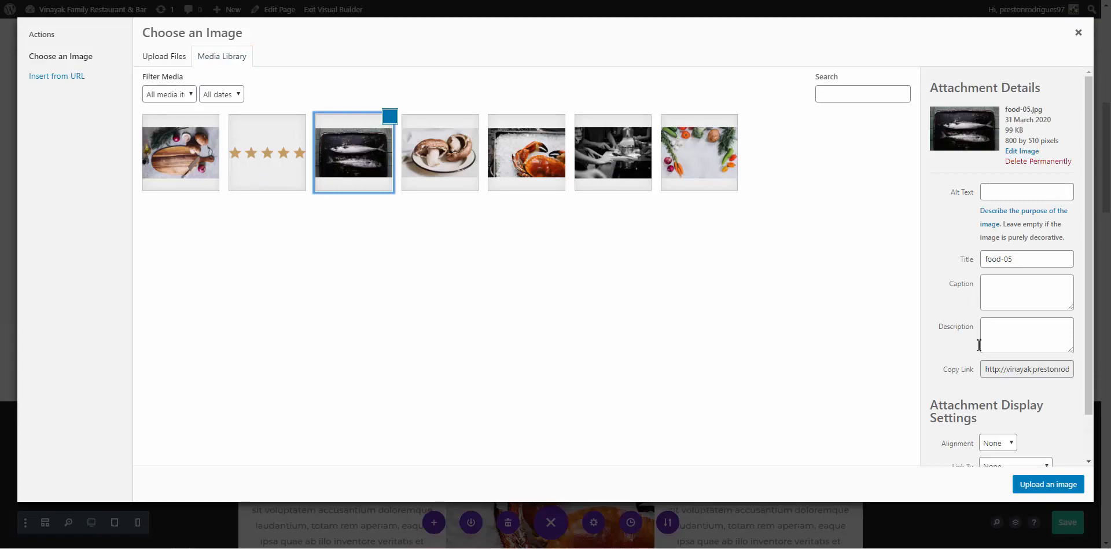
click(1043, 487)
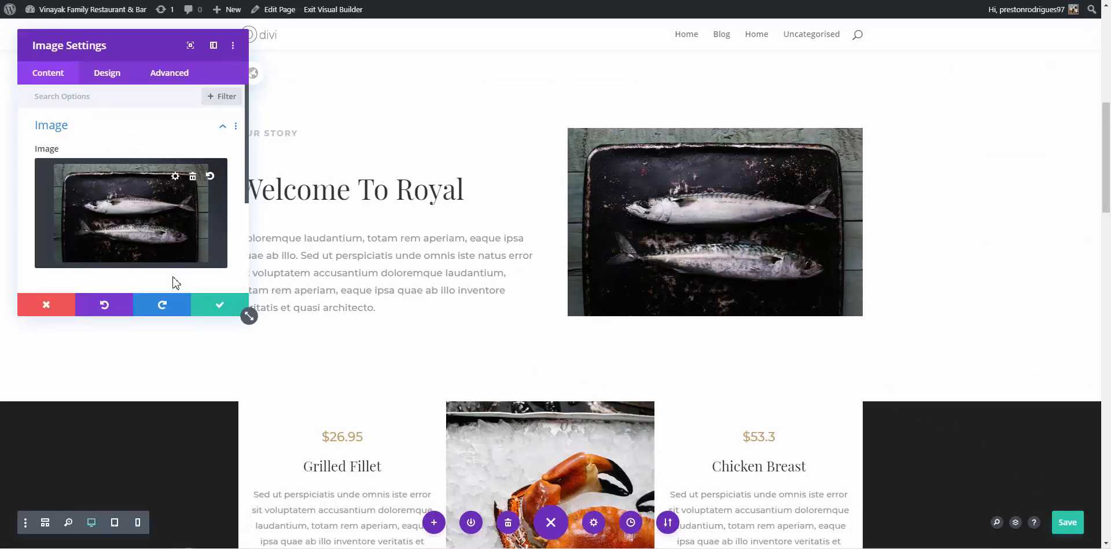
click(219, 306)
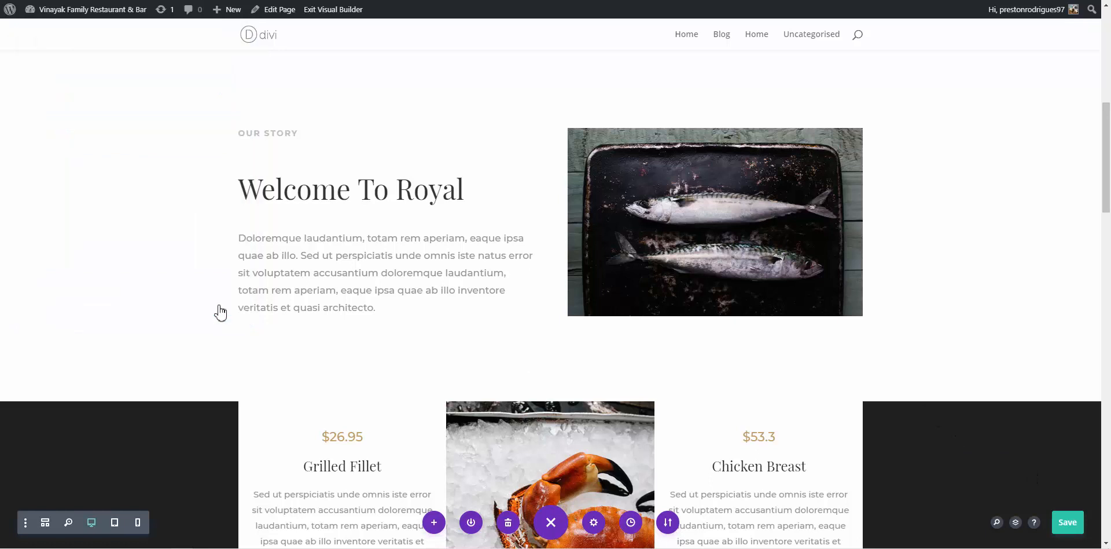
Undo accidental typing in the Our Story paragraph to restore its original text
click(314, 262)
text(dfhdsfgsd)
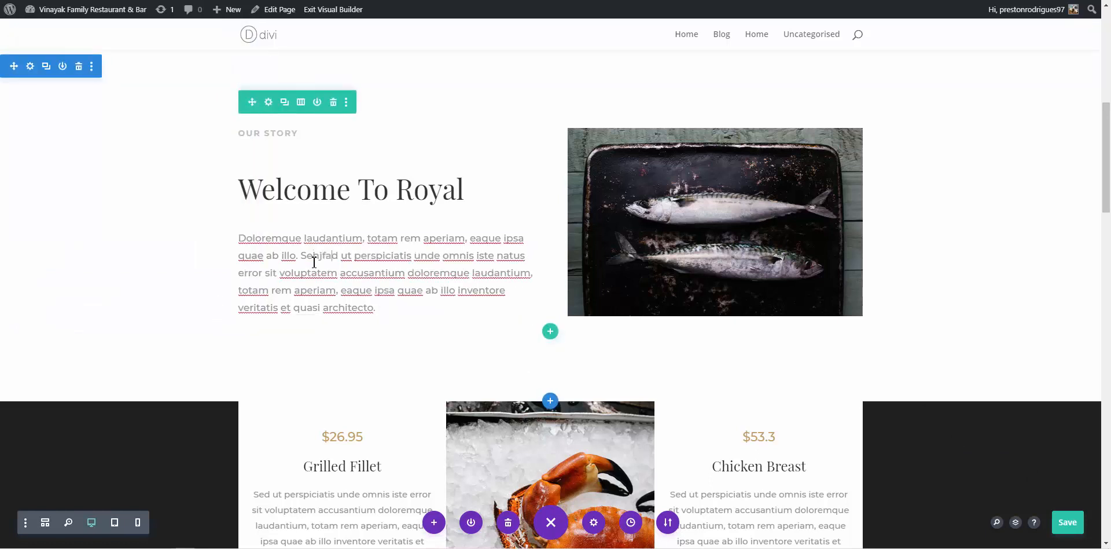
key(ctrl+a)
text(gguis)
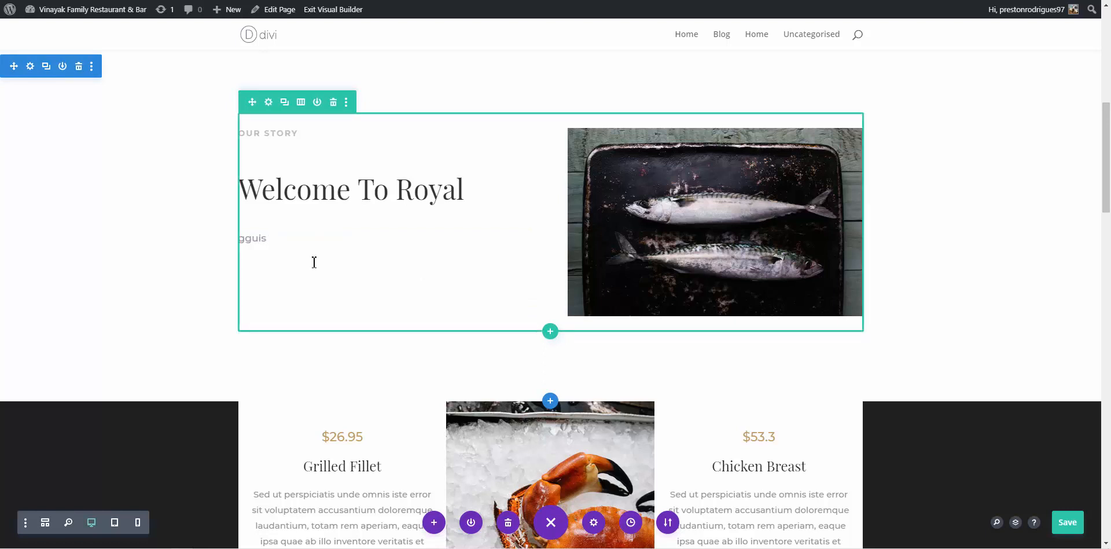
key(ctrl+z)
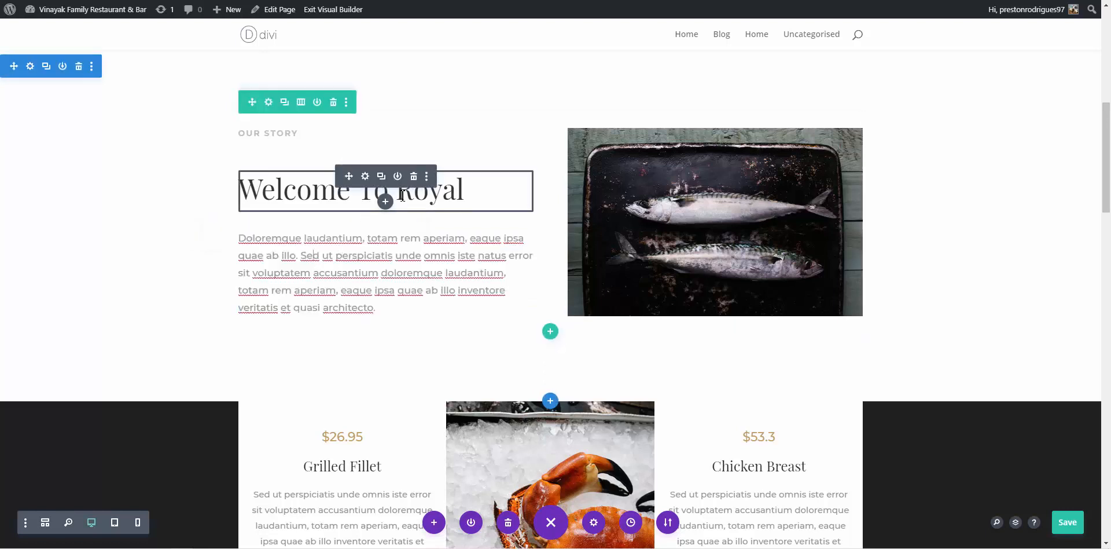
Change the heading from 'Welcome To Royal' to 'Welcome To Vinayak'
click(463, 189)
drag(464, 189, 398, 194)
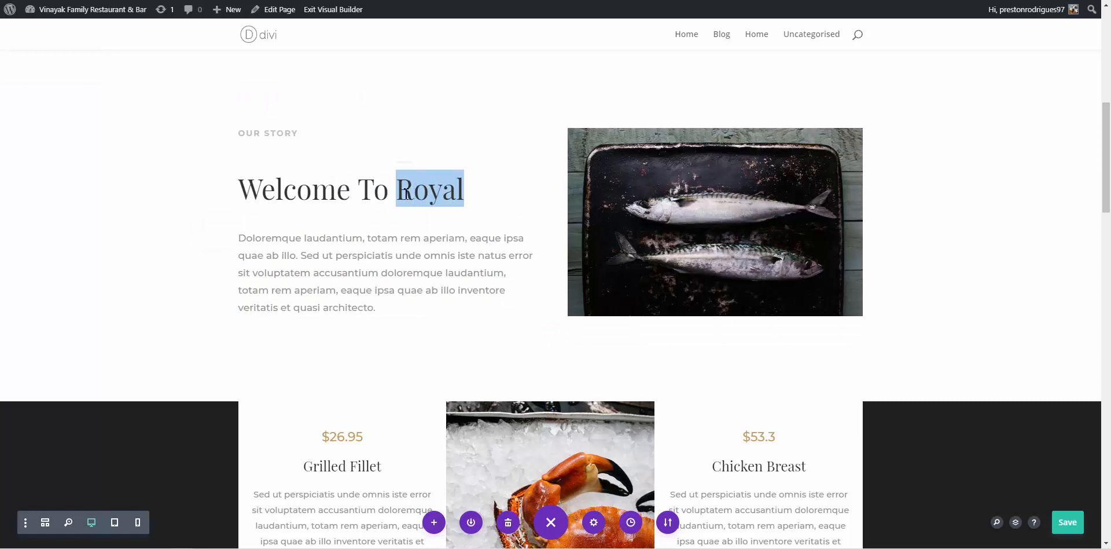
text(Vinayak)
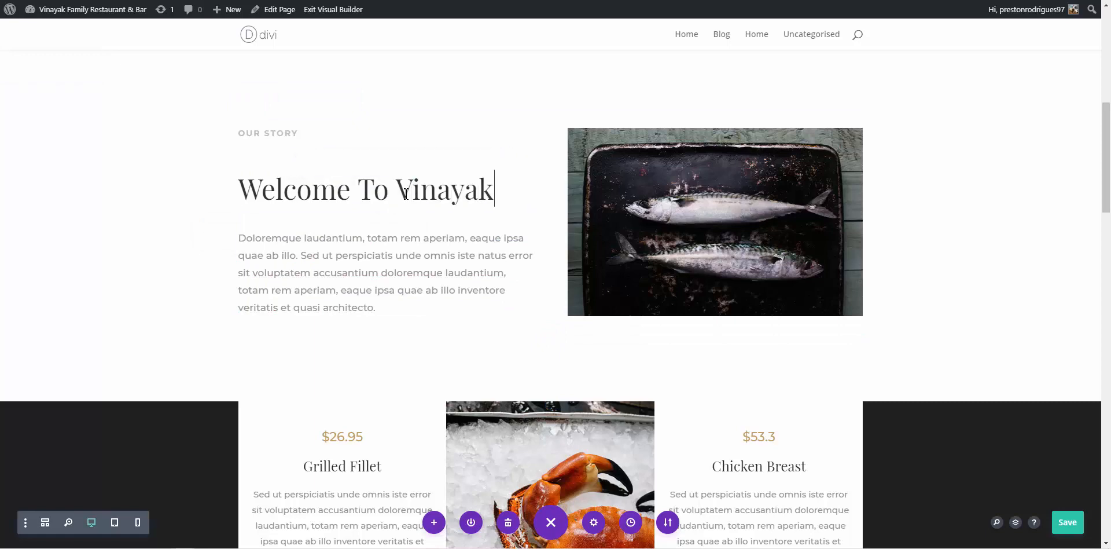
scroll(439, 250, down, 3)
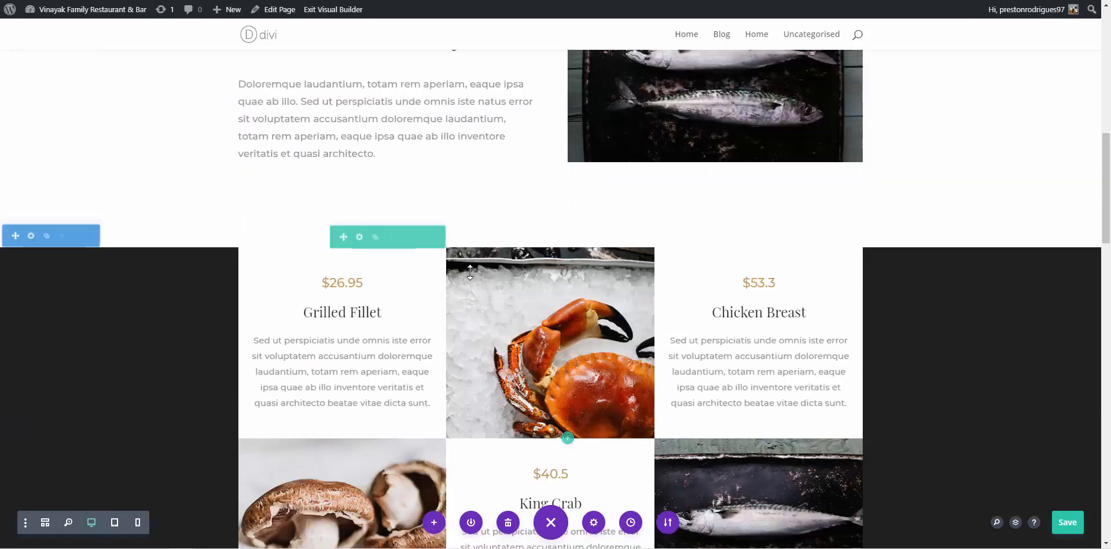
scroll(474, 269, down, 1)
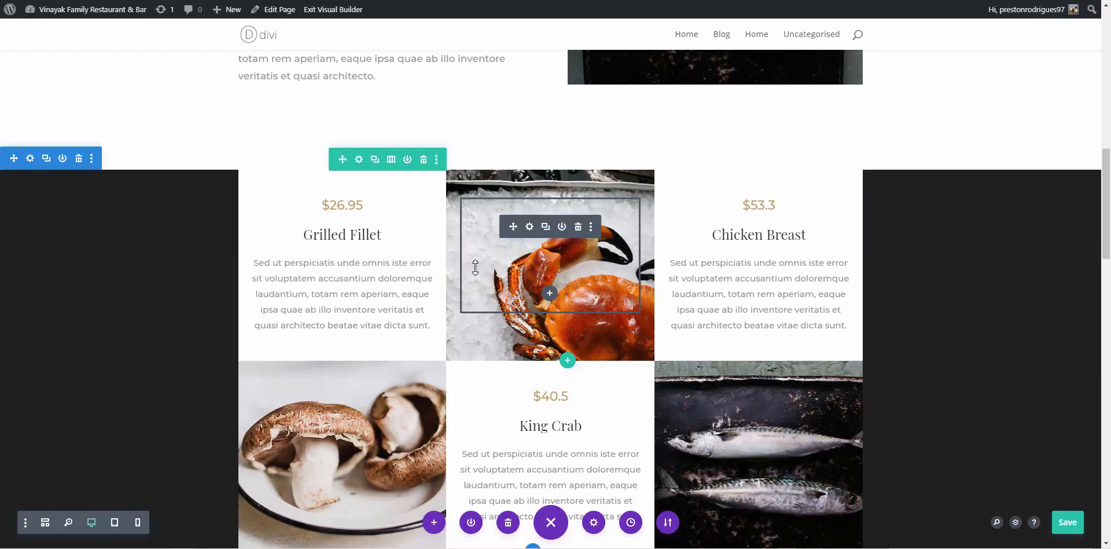
scroll(474, 269, down, 8)
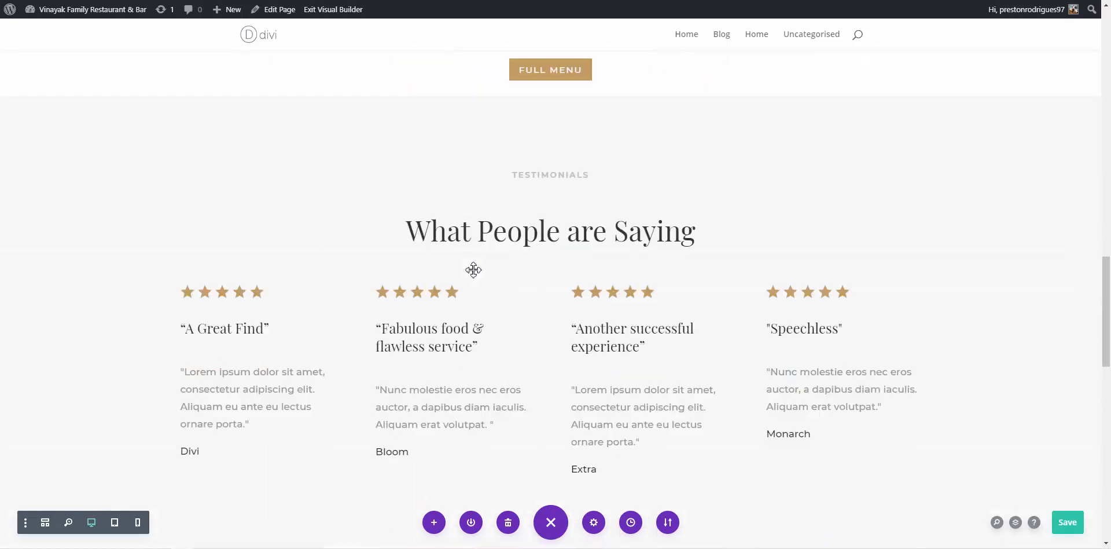
scroll(474, 270, down, 4)
scroll(472, 270, up, 5)
scroll(472, 269, down, 3)
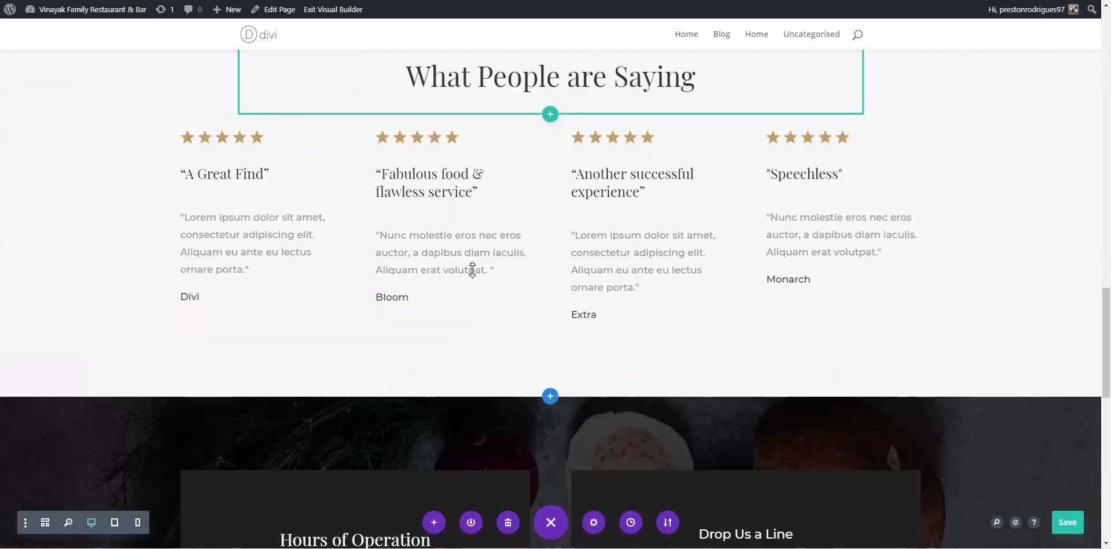
scroll(472, 268, up, 2)
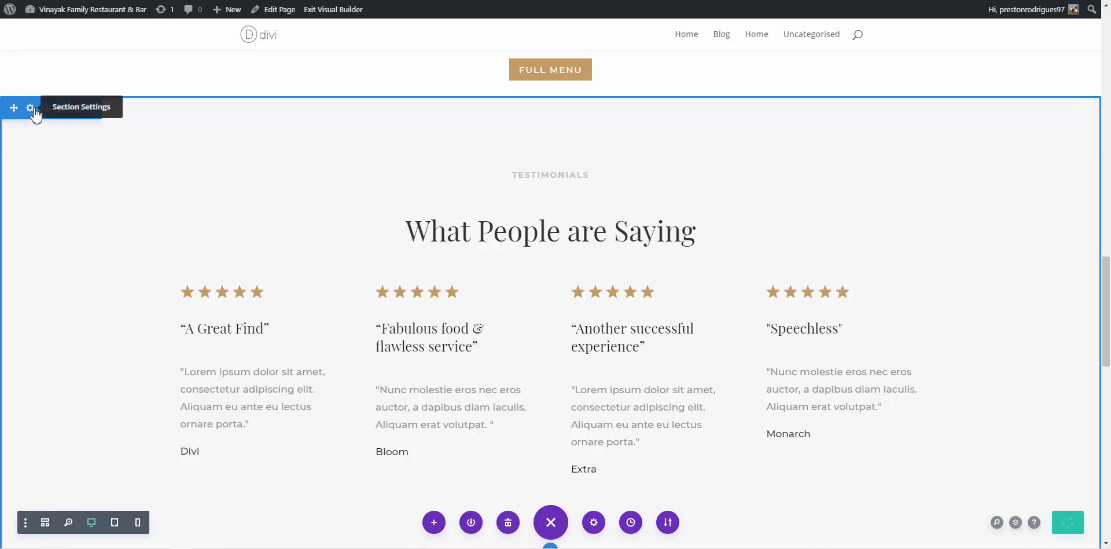
scroll(290, 330, down, 10)
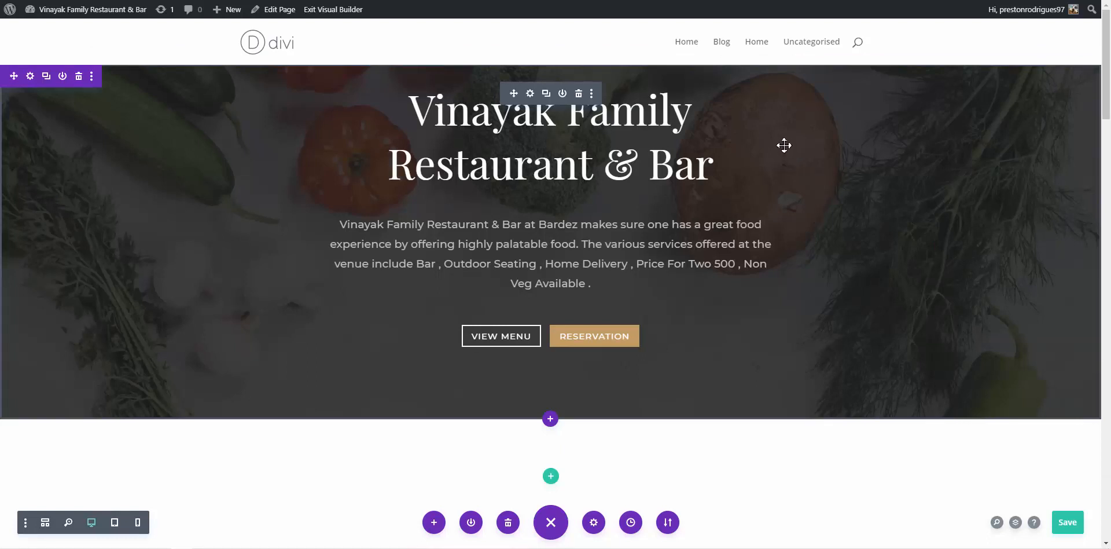
Save the page, exit the builder and scroll the live homepage back up to the hero
click(1064, 524)
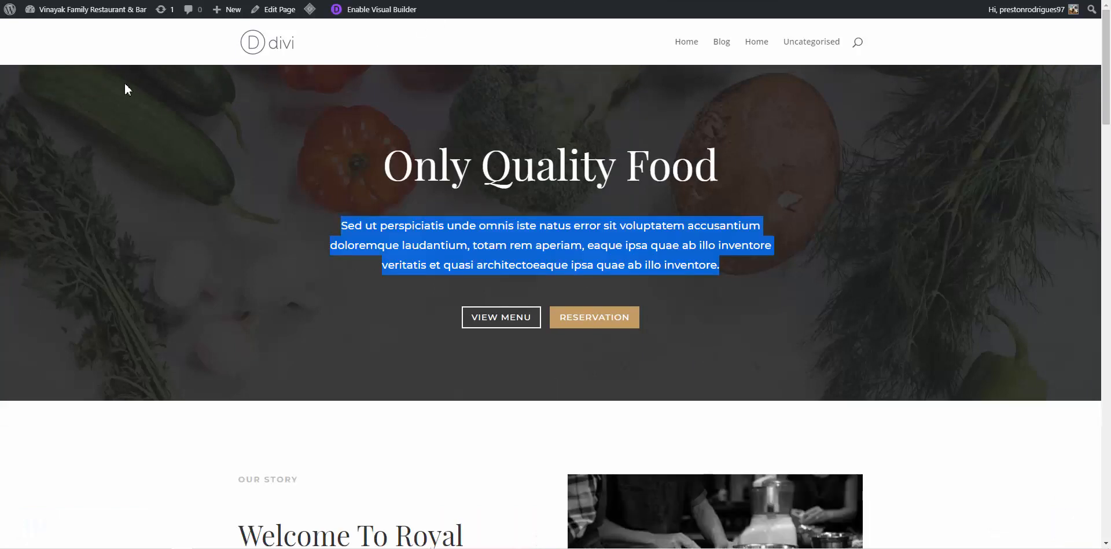
click(63, 40)
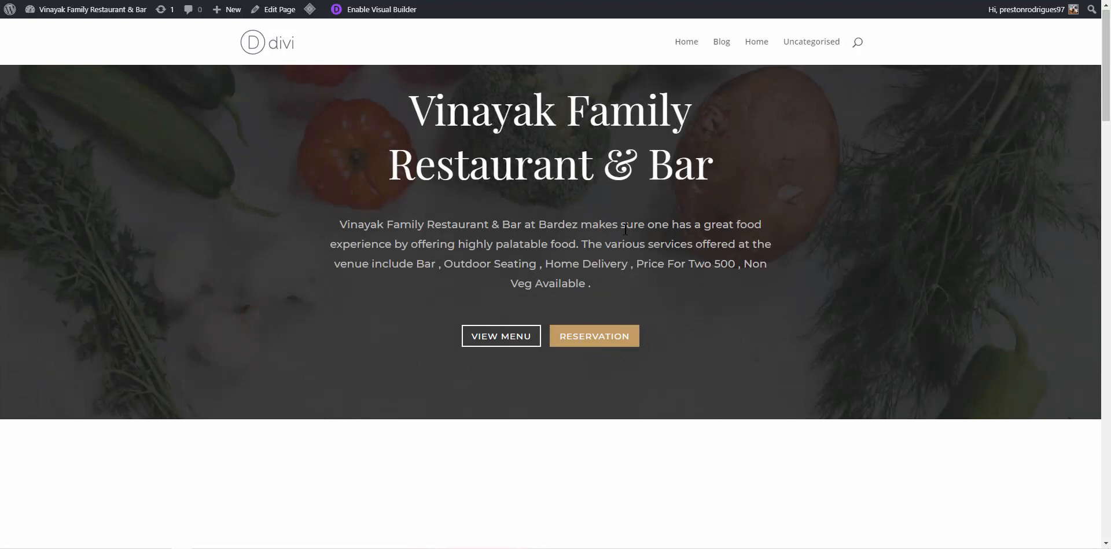
scroll(625, 230, down, 12)
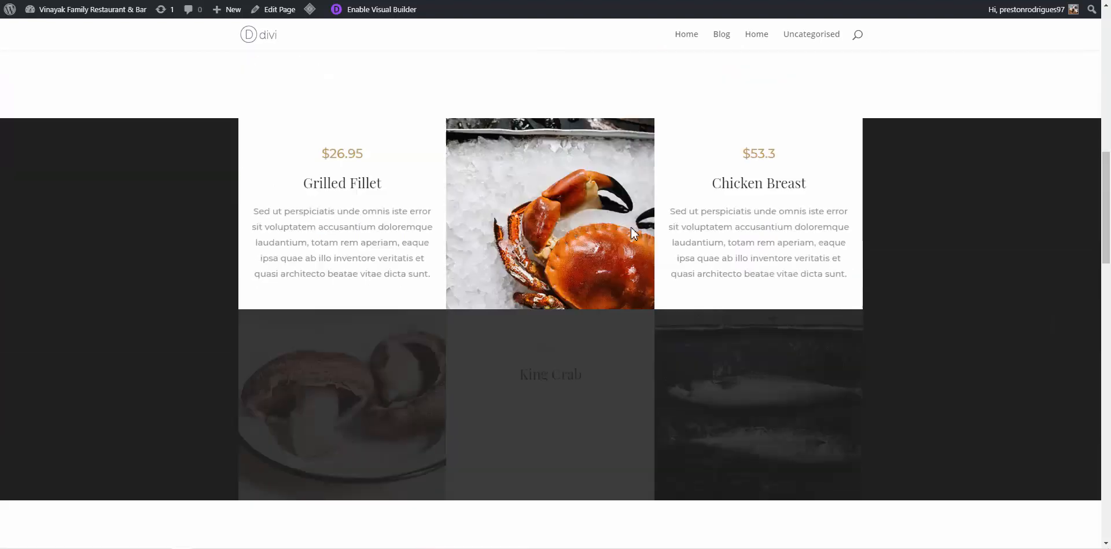
scroll(631, 230, down, 15)
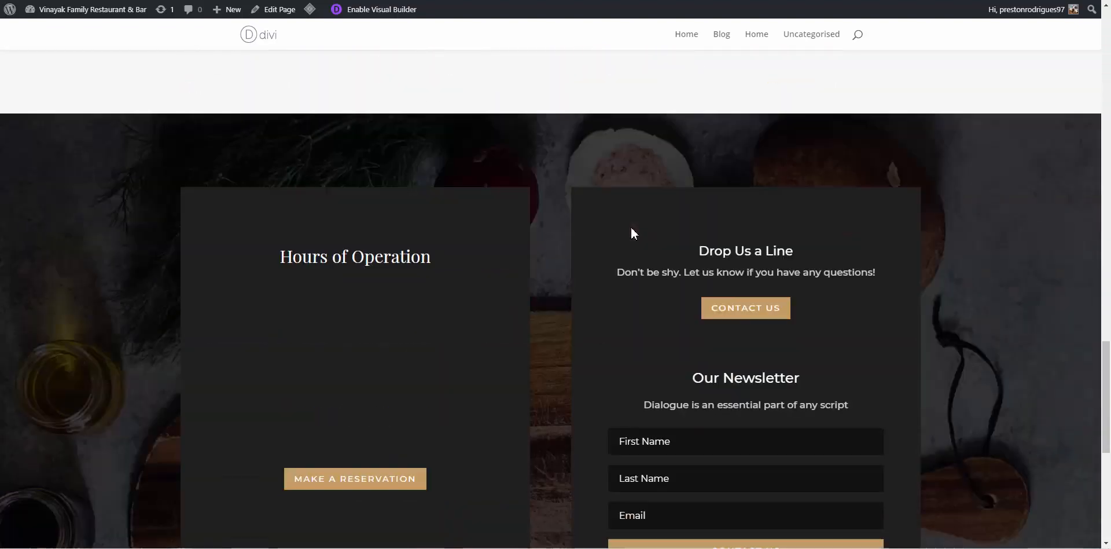
scroll(631, 233, down, 4)
scroll(632, 232, up, 15)
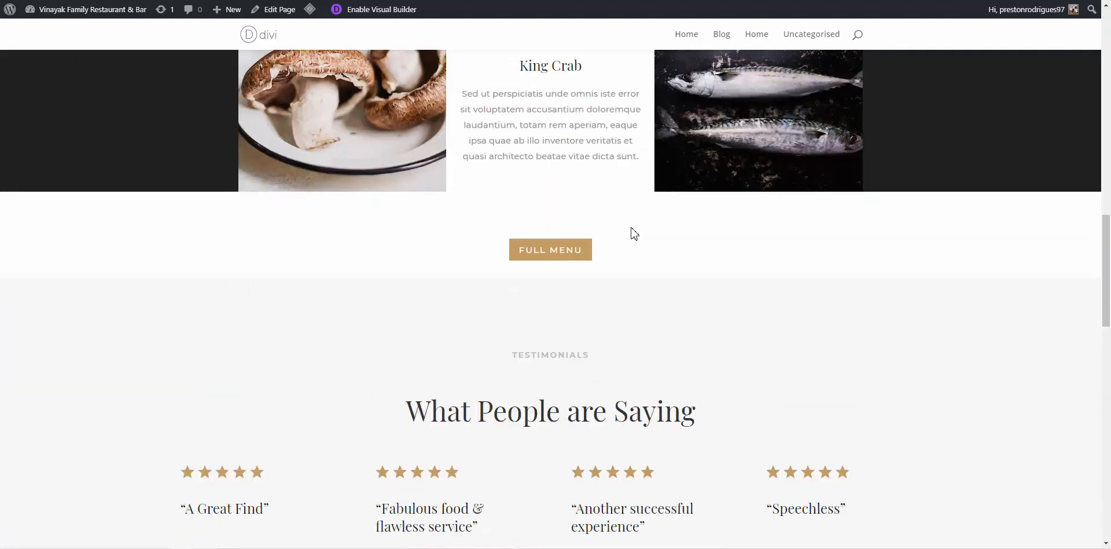
scroll(633, 232, up, 10)
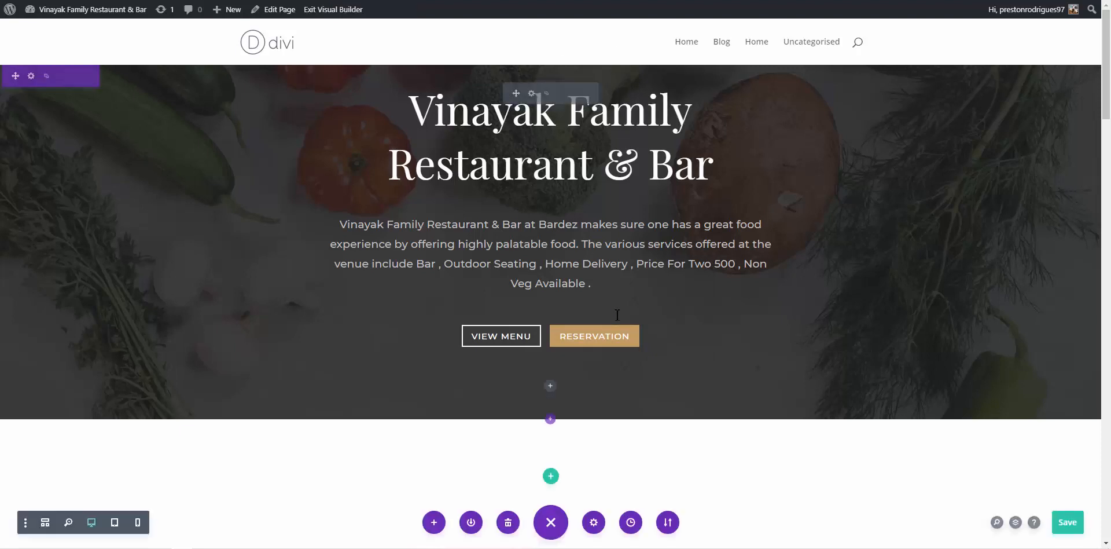
Set the Fullwidth Header's padding to 1% top and 2% bottom and apply it
click(530, 94)
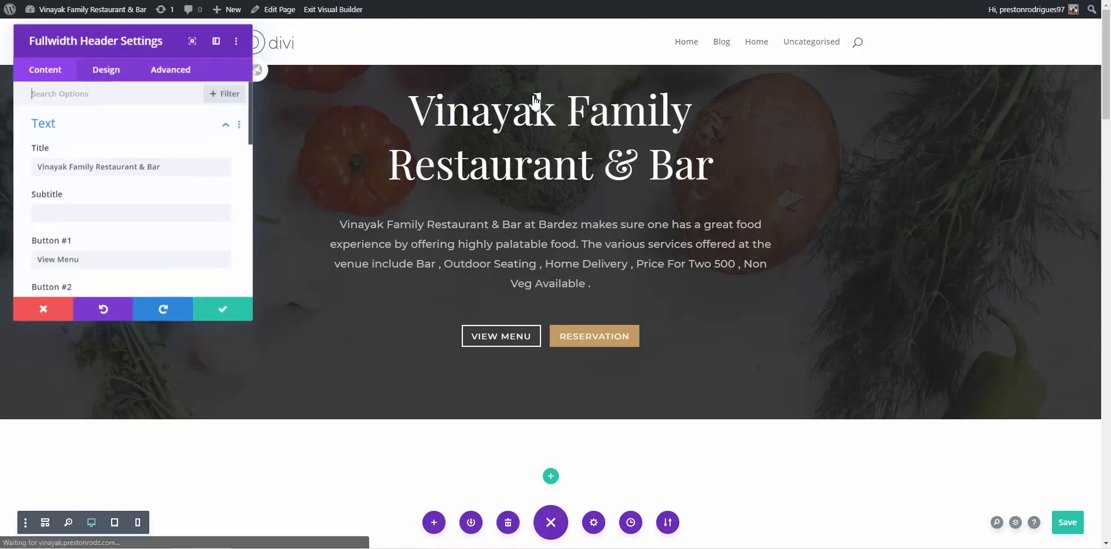
click(107, 73)
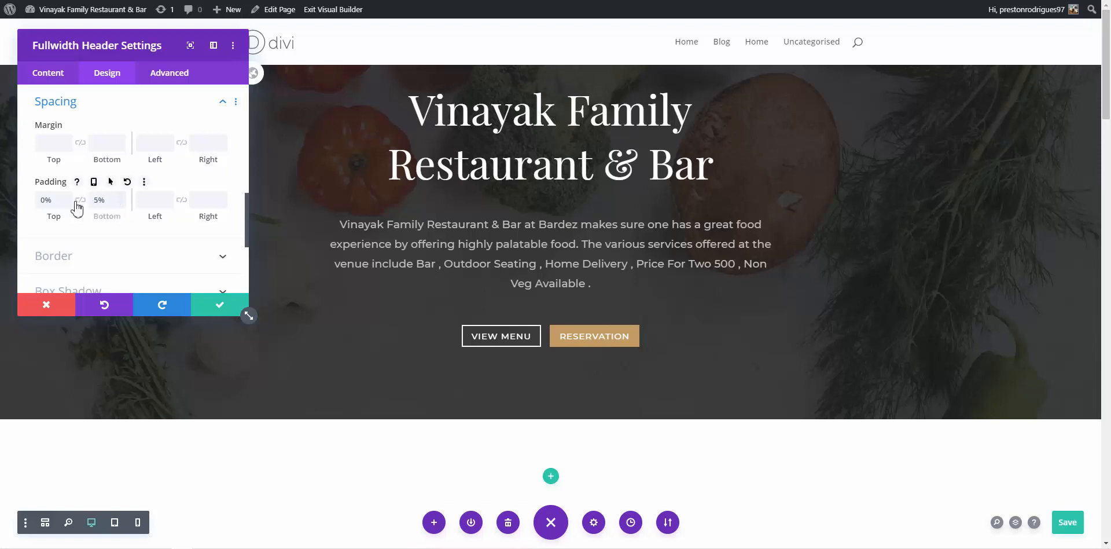
key(Up)
key(Up)
key(Up)
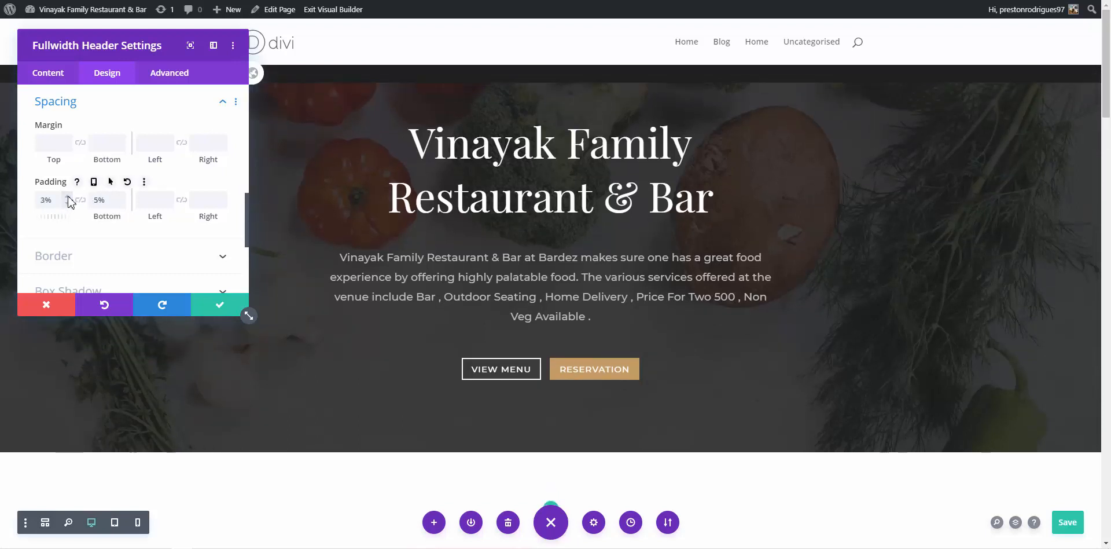
click(67, 203)
click(67, 203)
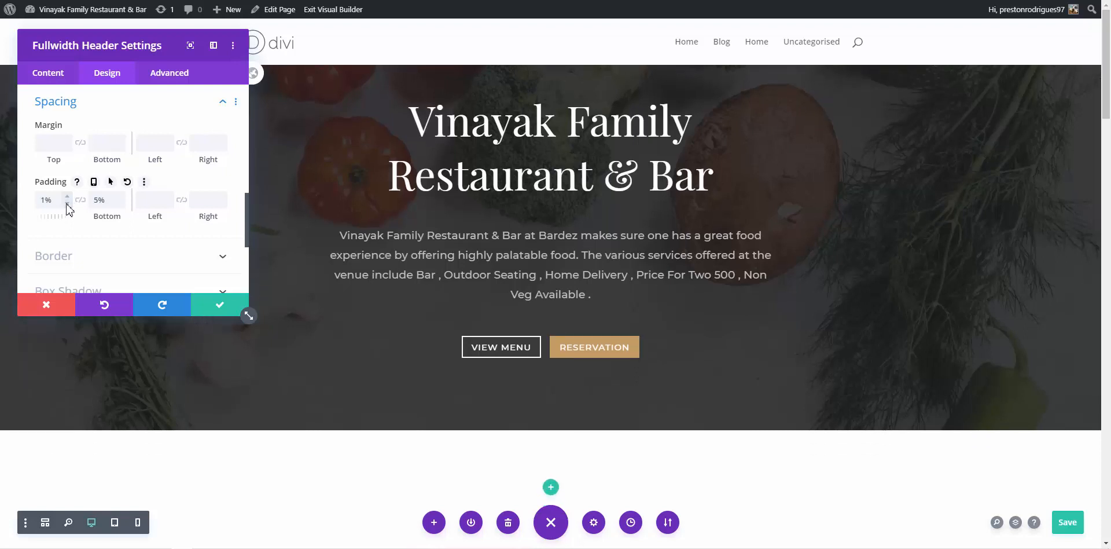
click(64, 204)
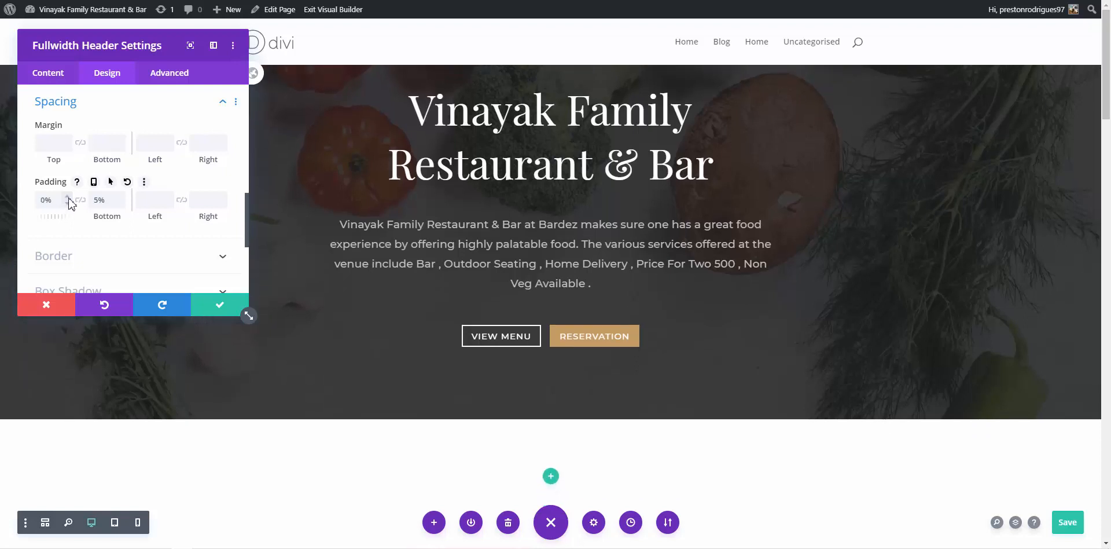
click(68, 196)
click(69, 197)
click(67, 204)
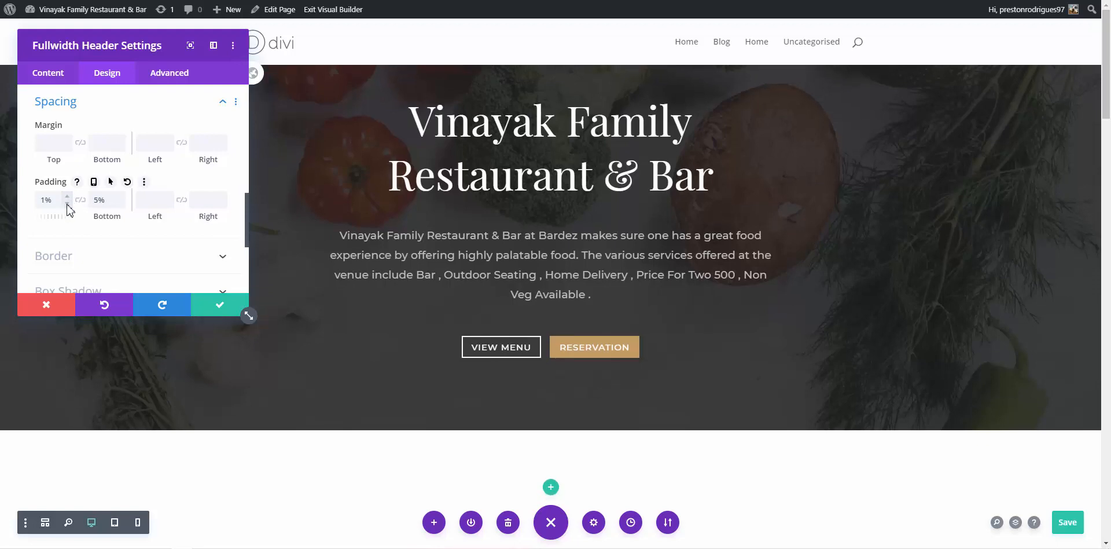
click(121, 204)
click(121, 203)
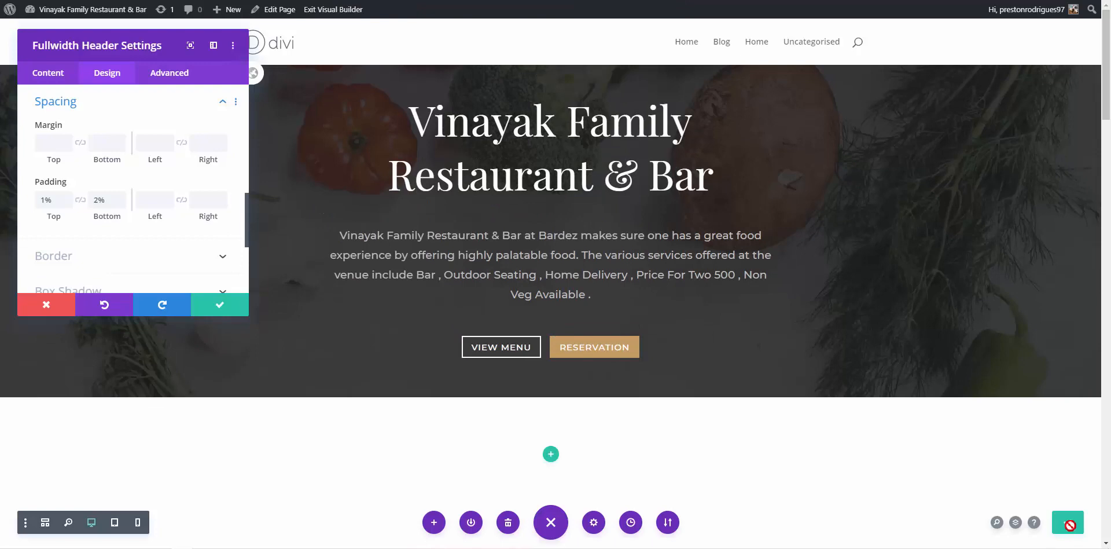
click(226, 312)
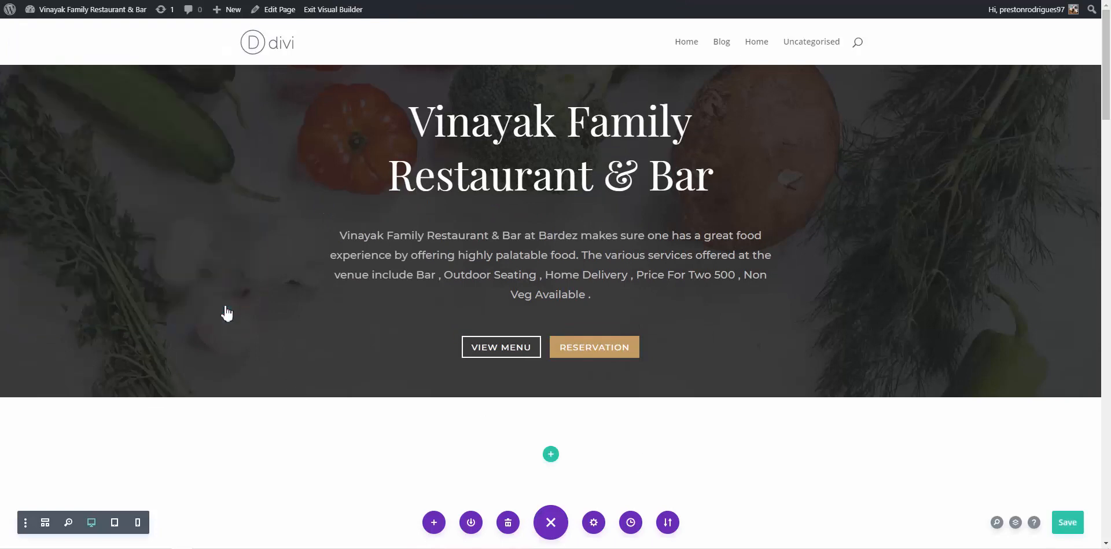
Save the homepage and reload the live page tab to check the tightened hero
click(1072, 527)
key(ctrl+Tab)
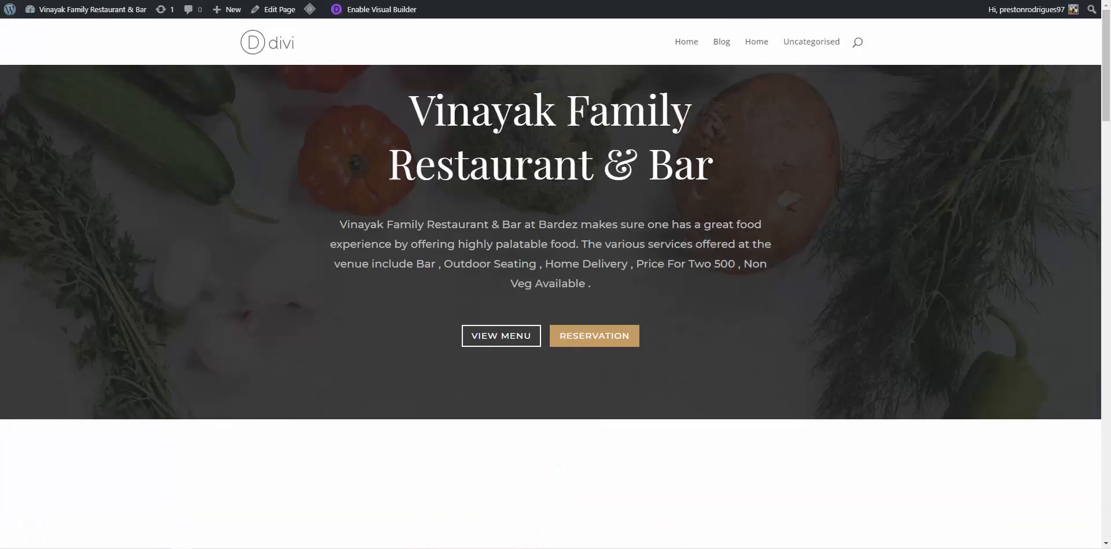
key(F5)
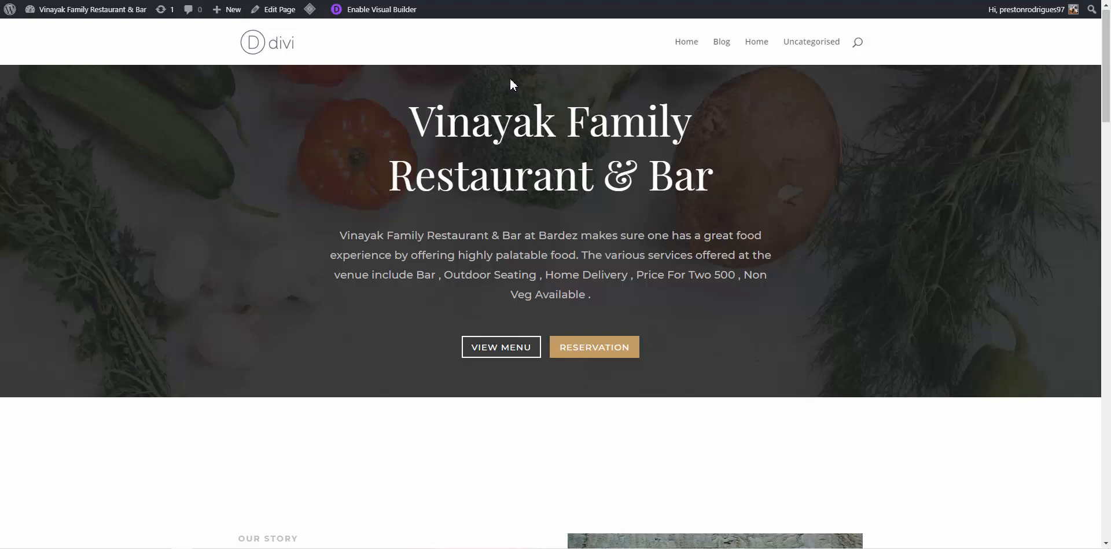
Select the 'Making way for a hearty meal' paragraph on the restaurant's Justdial listing
scroll(488, 255, down, 4)
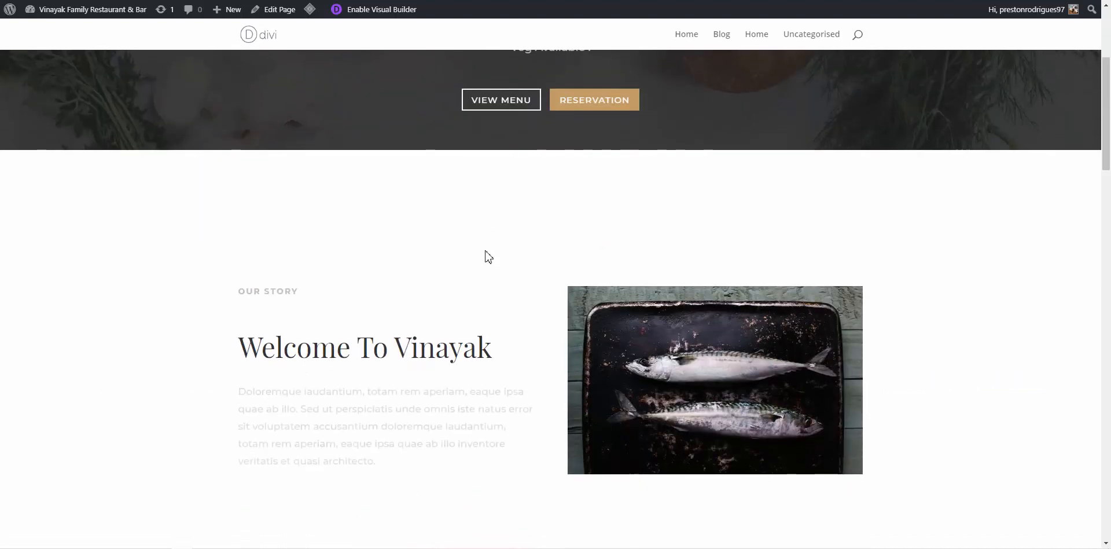
scroll(487, 255, down, 1)
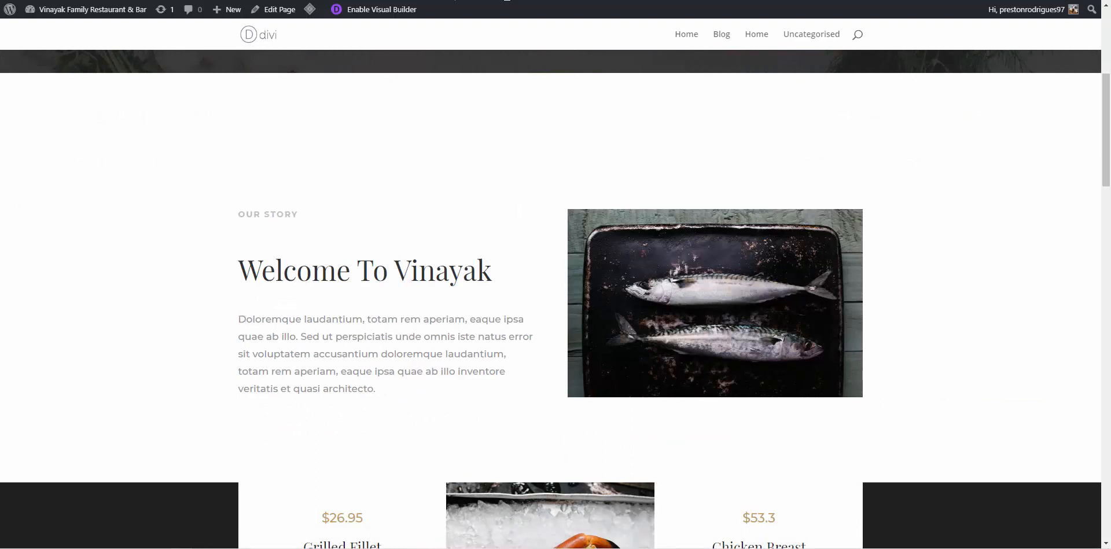
click(199, 1)
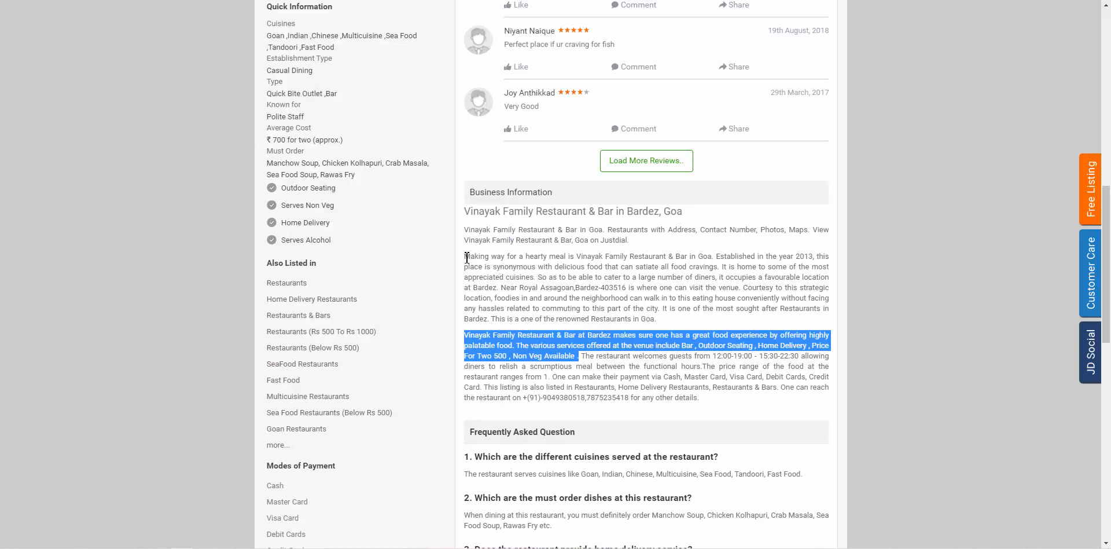
drag(467, 258, 504, 291)
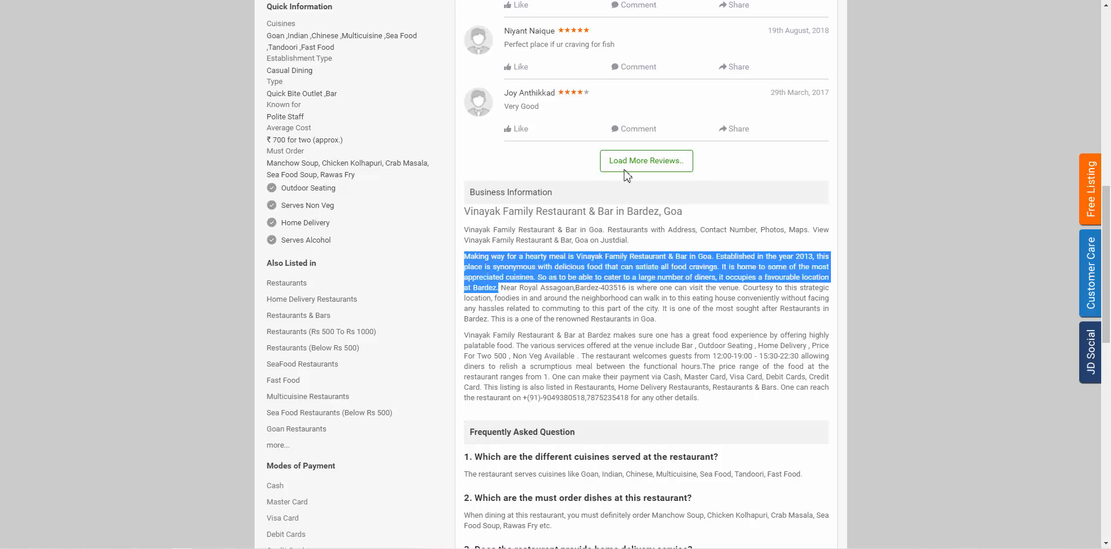
Back in the editor, try selecting the Our Story paragraph inline, then leave inline editing
key(ctrl+Tab)
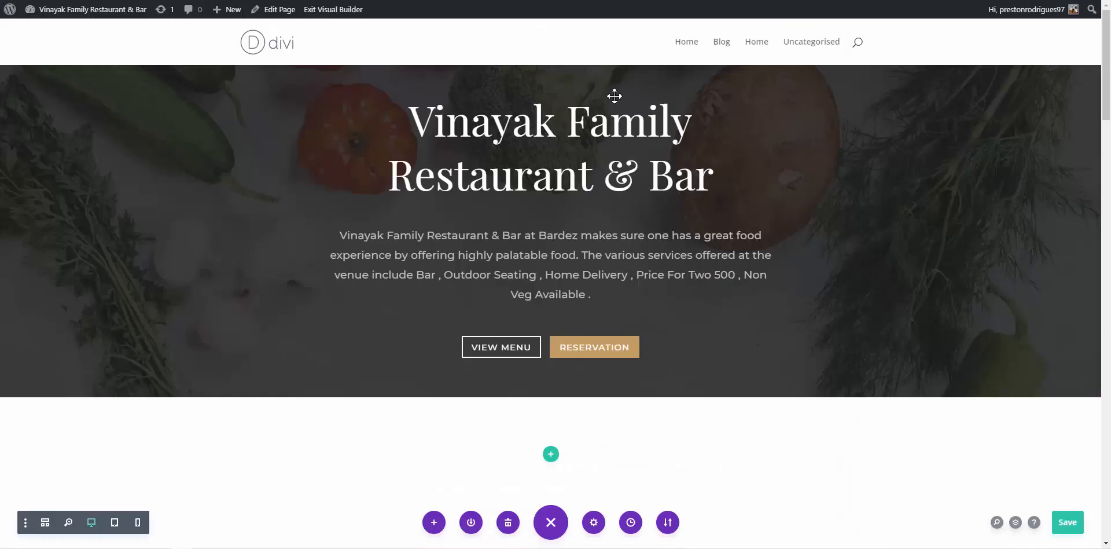
click(598, 262)
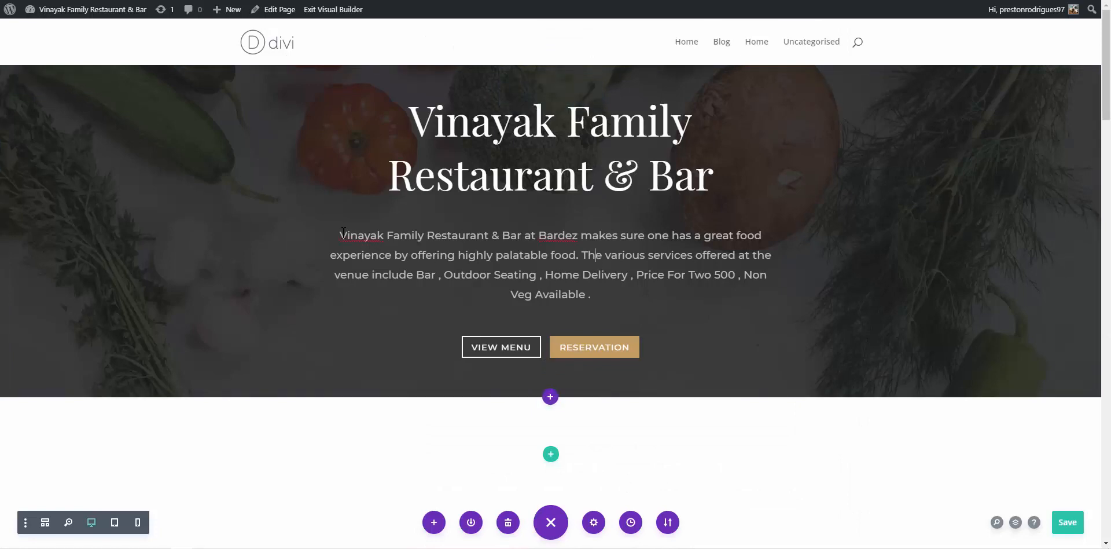
scroll(488, 274, down, 8)
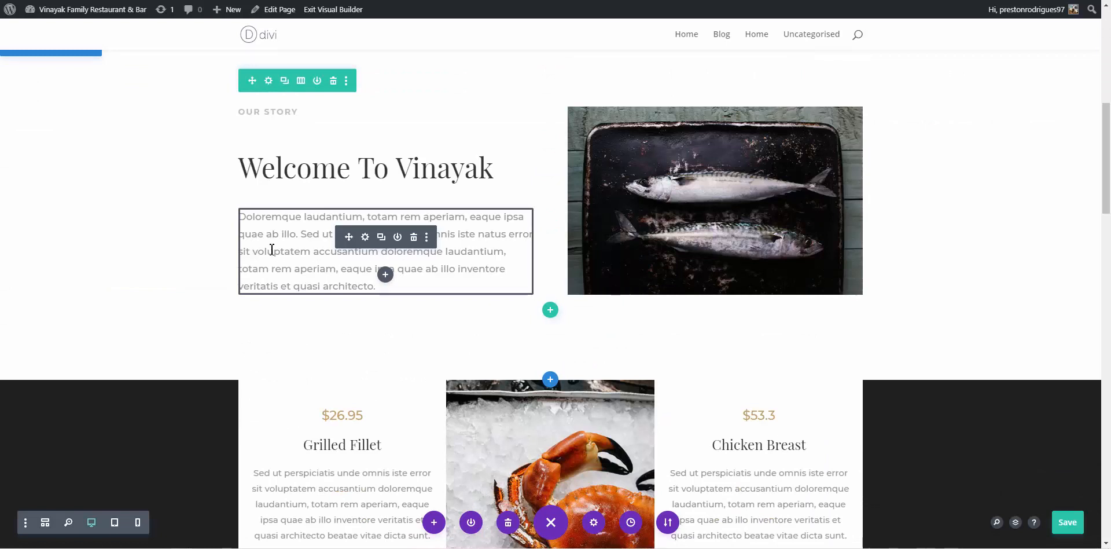
click(268, 251)
double_click(272, 250)
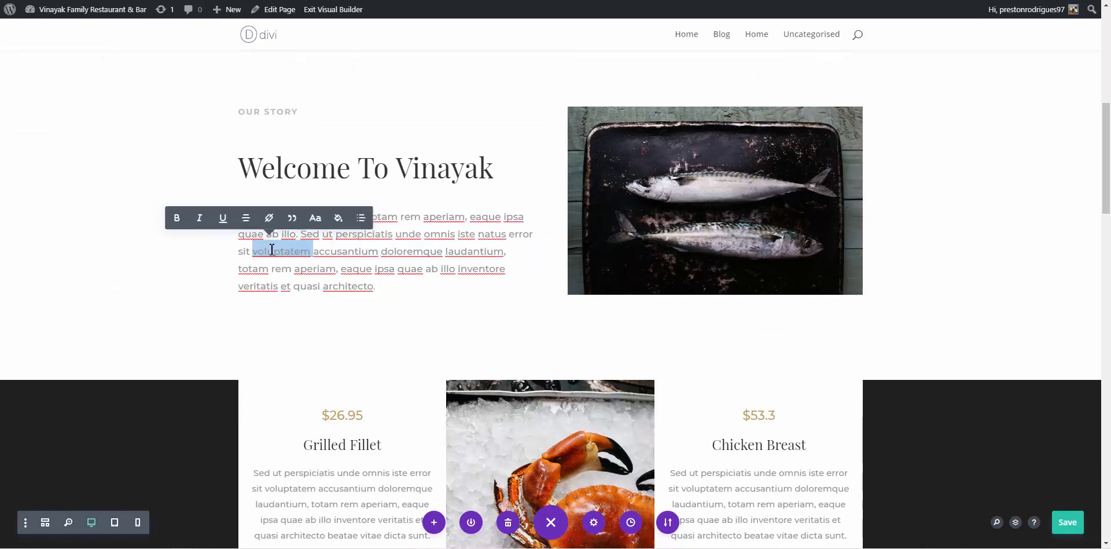
key(ctrl+a)
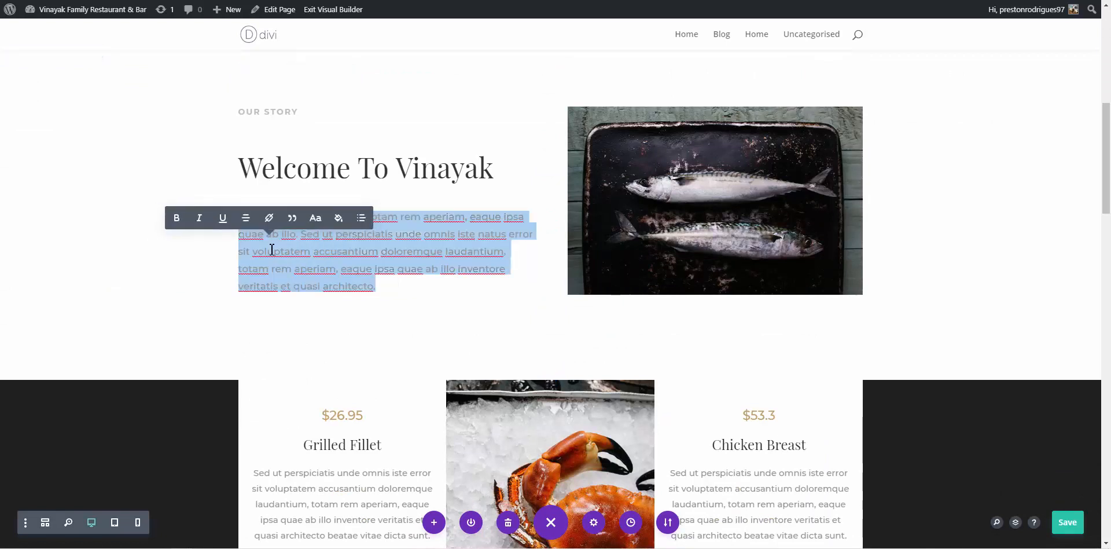
click(346, 250)
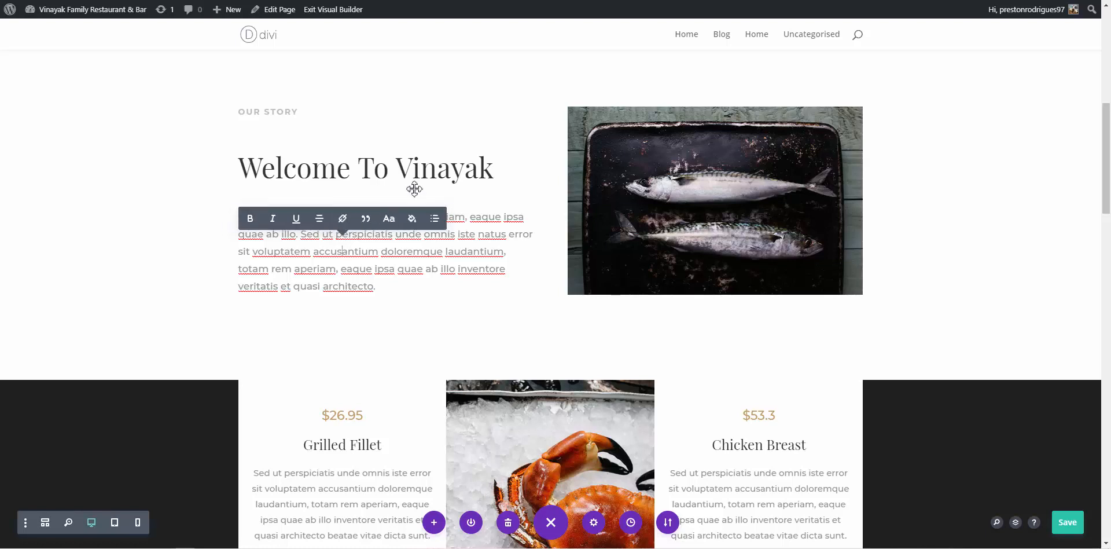
click(433, 135)
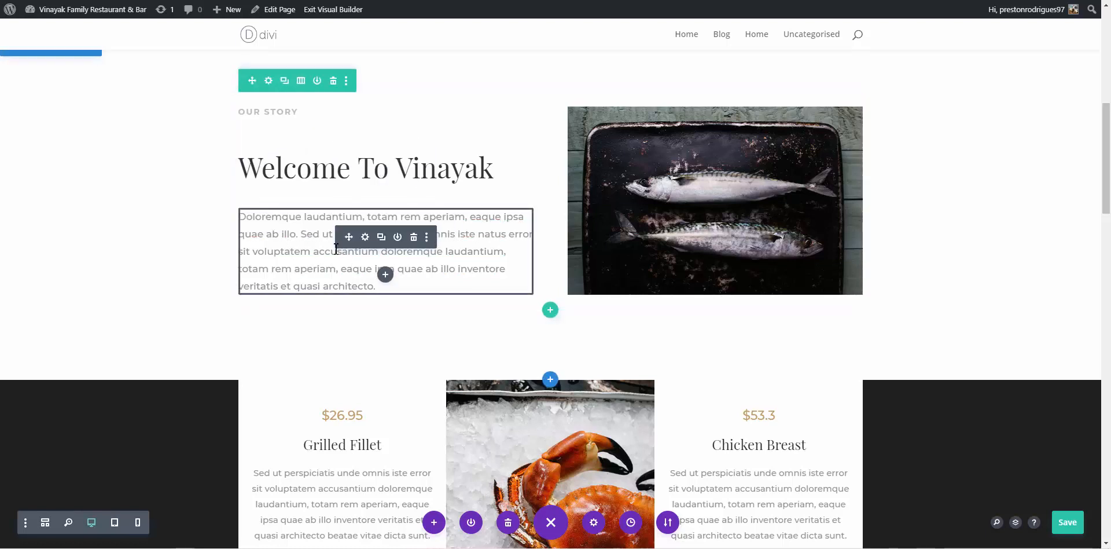
Paste the 'Making way for a hearty meal' description over the Our Story paragraph via its settings
click(365, 238)
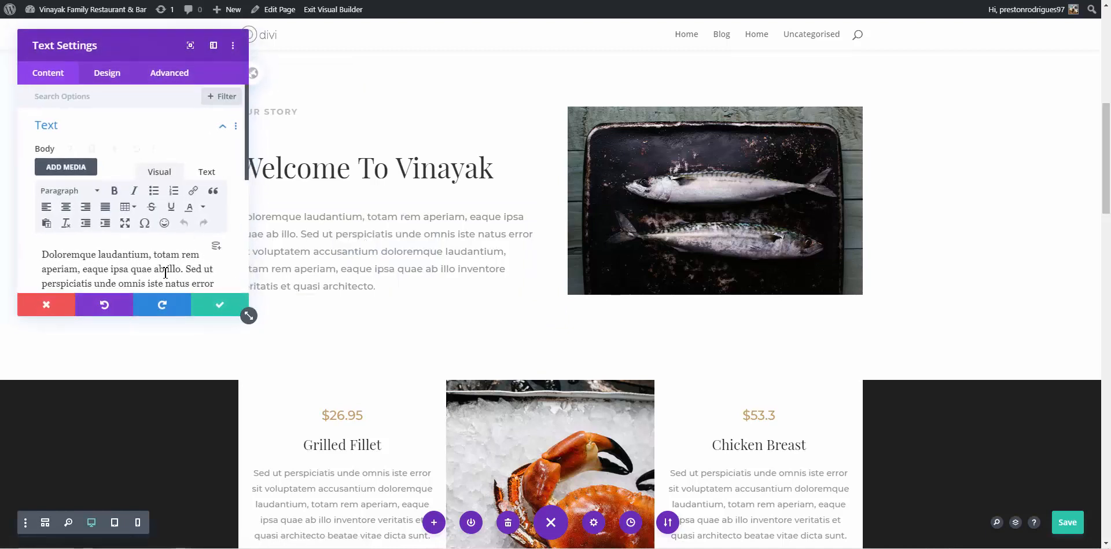
key(ctrl+a)
text(Making way for a hearty meal is Vinayak Family Restaurant & Bar in Goa. Established in the year 2013, this place is synonymous with delicious food that can satiate all food cravings. It is home to some of the most appreciated cuisines. So as to be able to cater to a large number of diners, it occupies a favourable location at Bardez.)
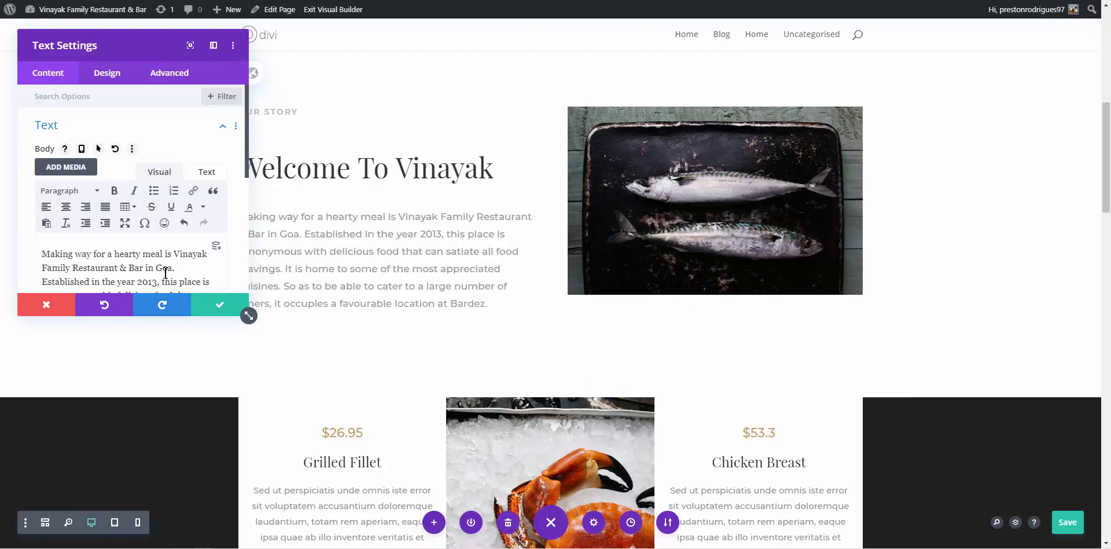
drag(133, 50, 684, 87)
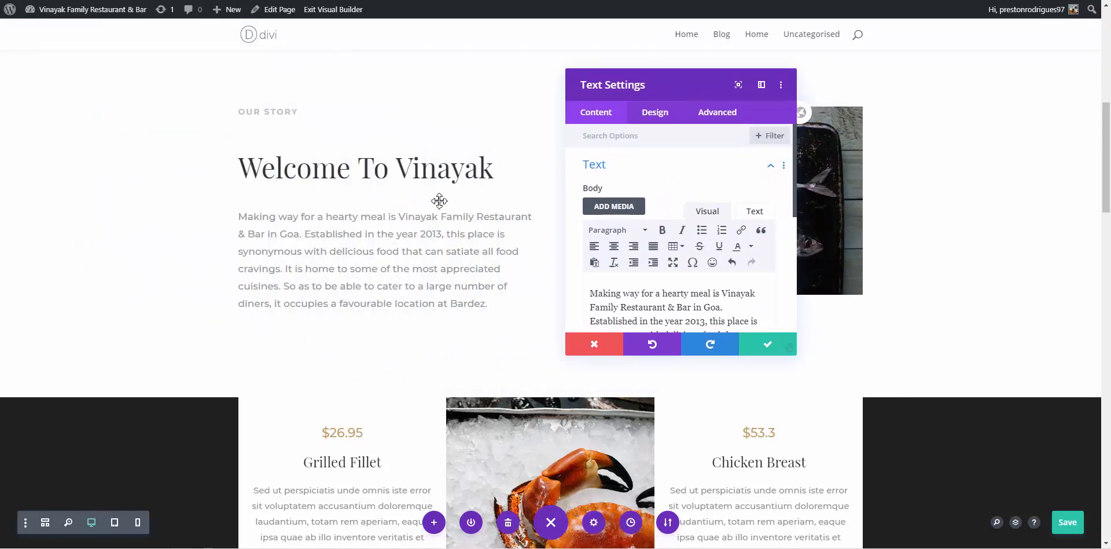
click(758, 347)
Delete the $26.95 price from the Grilled Fillet card, undoing to restore its heading
scroll(336, 278, down, 3)
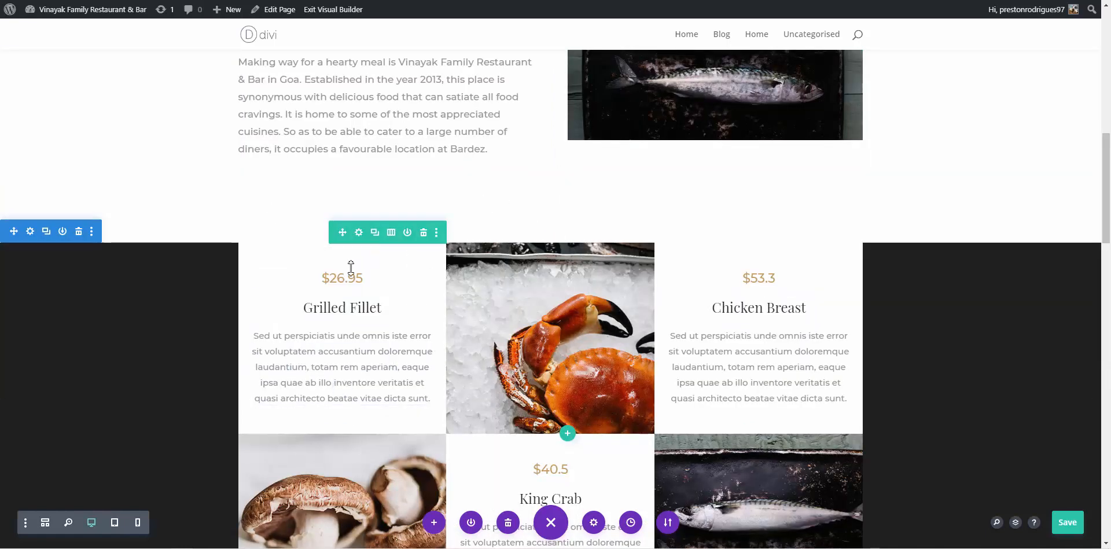
mouse_move(349, 281)
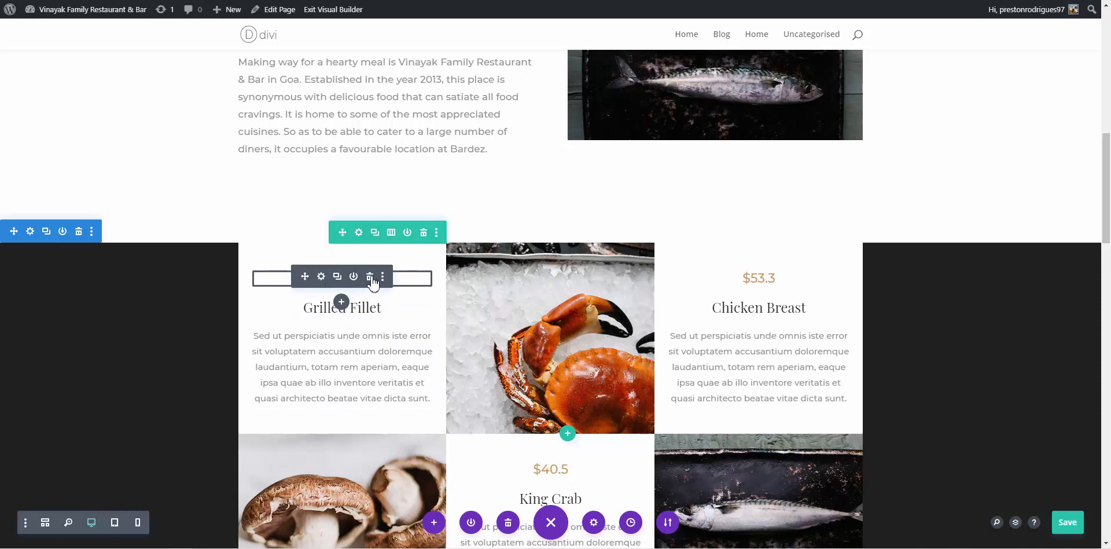
click(371, 279)
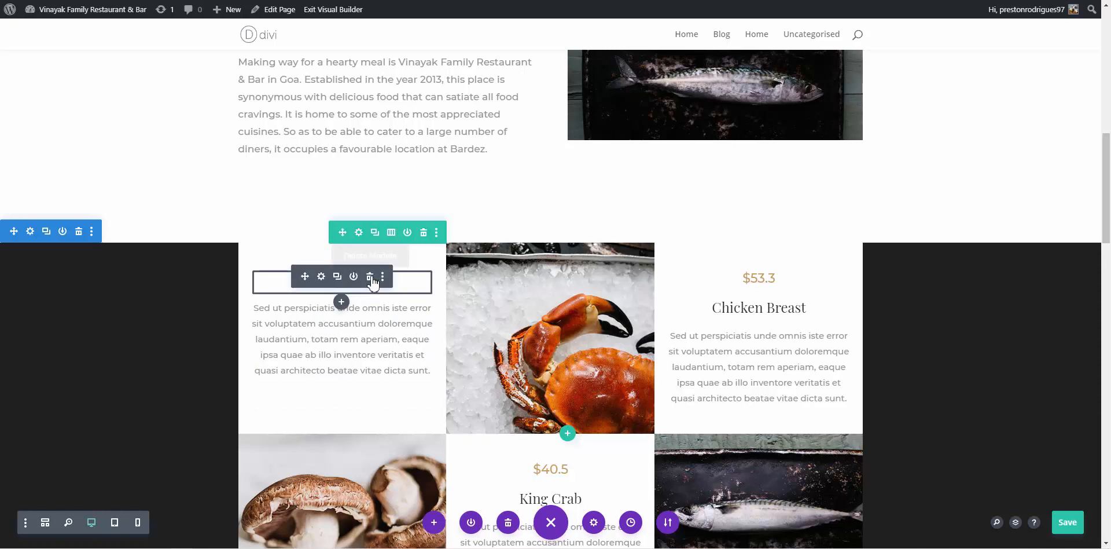
key(ctrl+z)
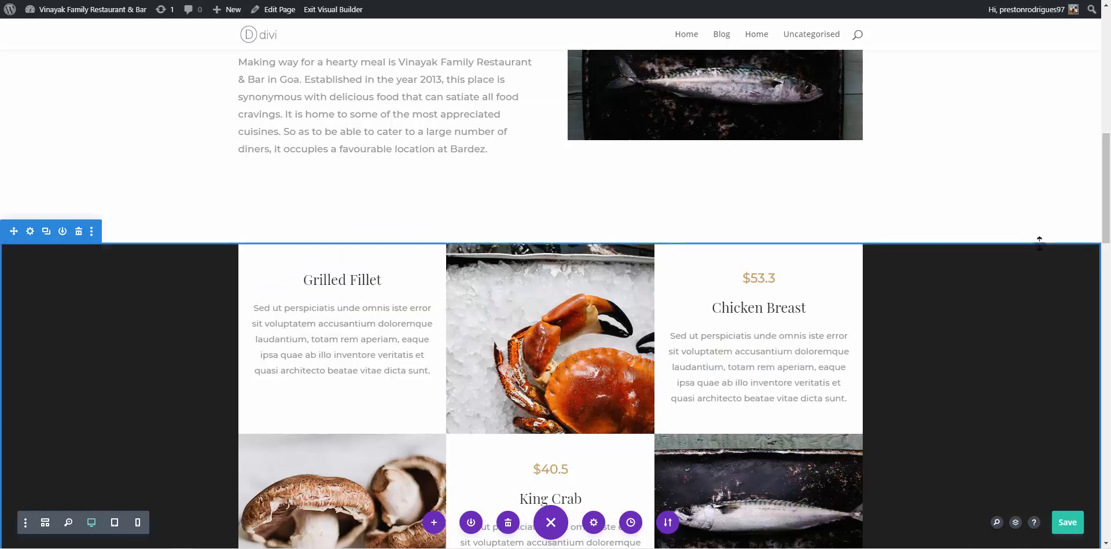
scroll(1039, 241, down, 1)
scroll(1037, 244, down, 1)
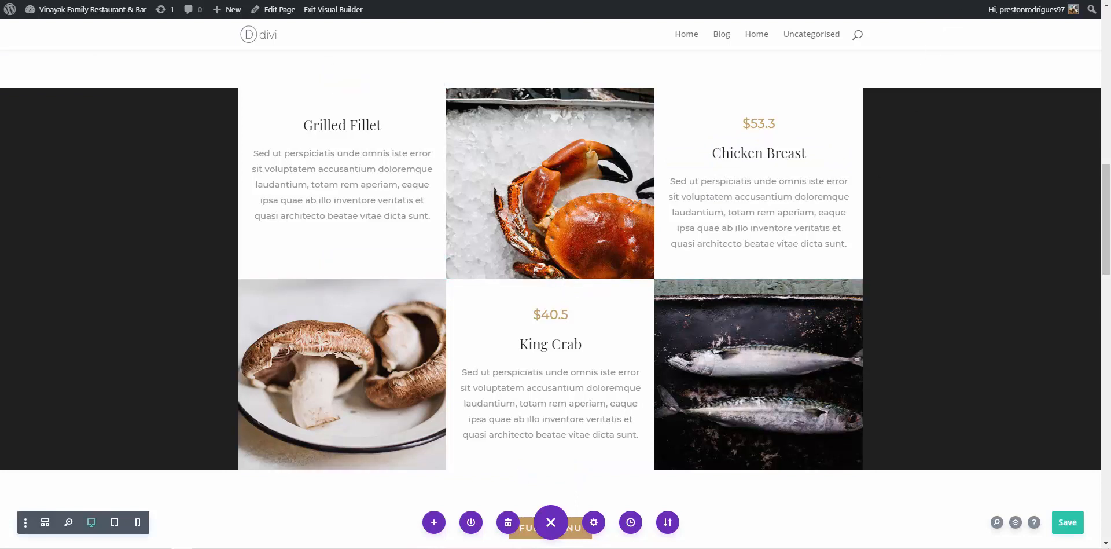
Search Google Images for 'chicken lollipop' in a new tab
key(ctrl+t)
text(chi)
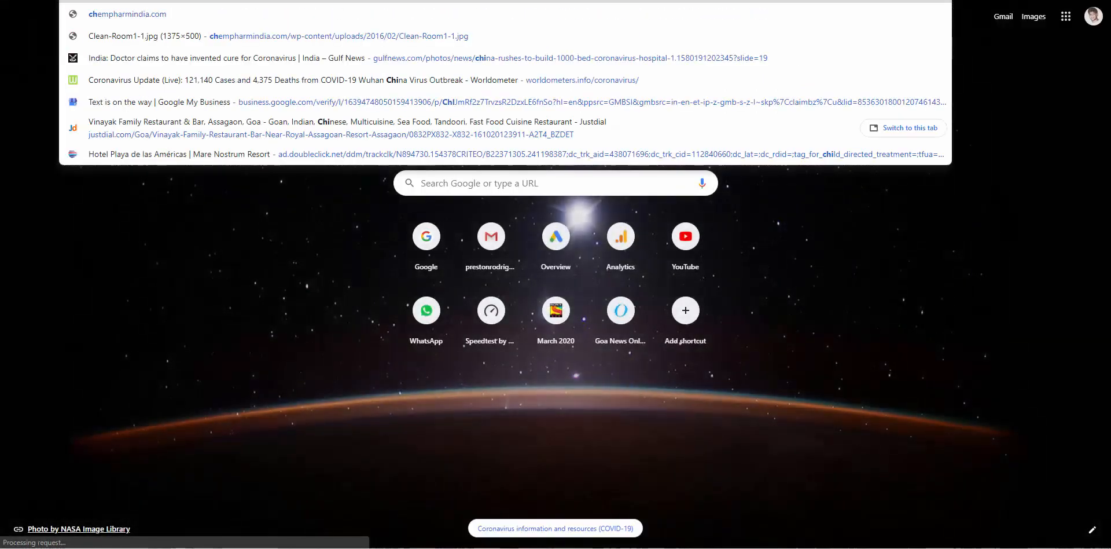
text(cketen)
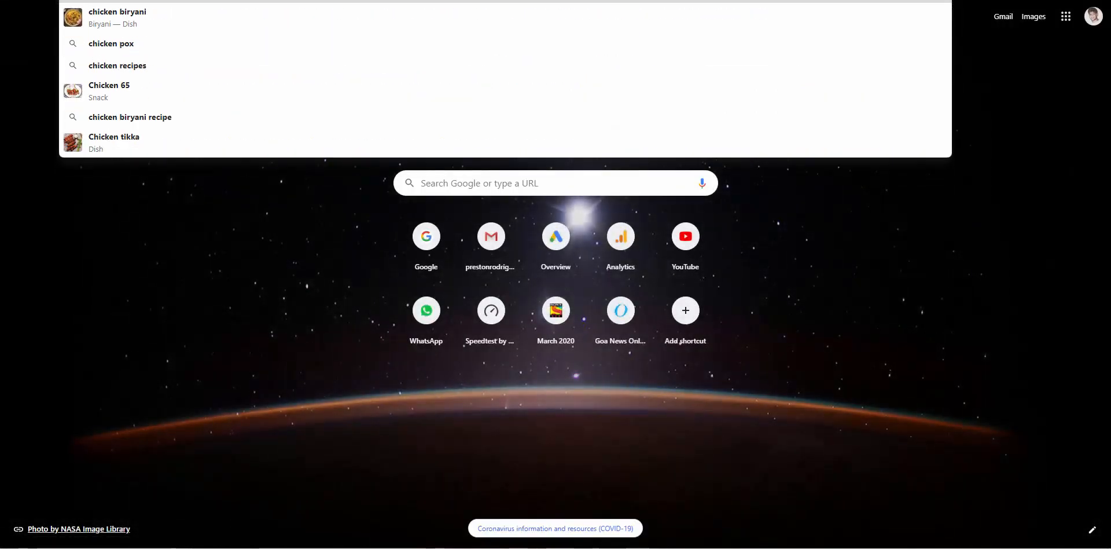
key(BackSpace)
key(BackSpace)
key(BackSpace)
key(BackSpace)
key(BackSpace)
key(BackSpace)
key(BackSpace)
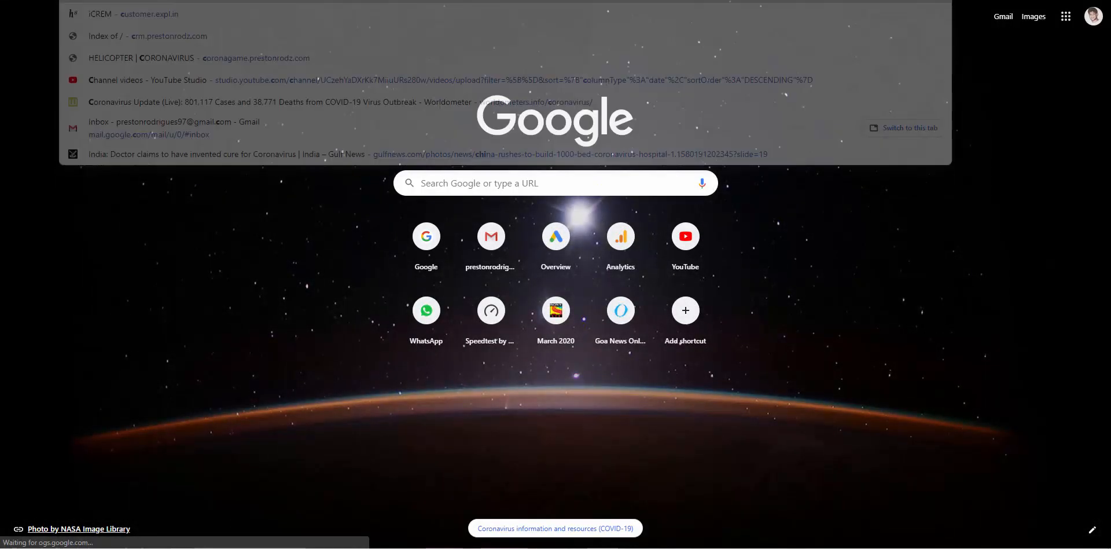
text(chiken)
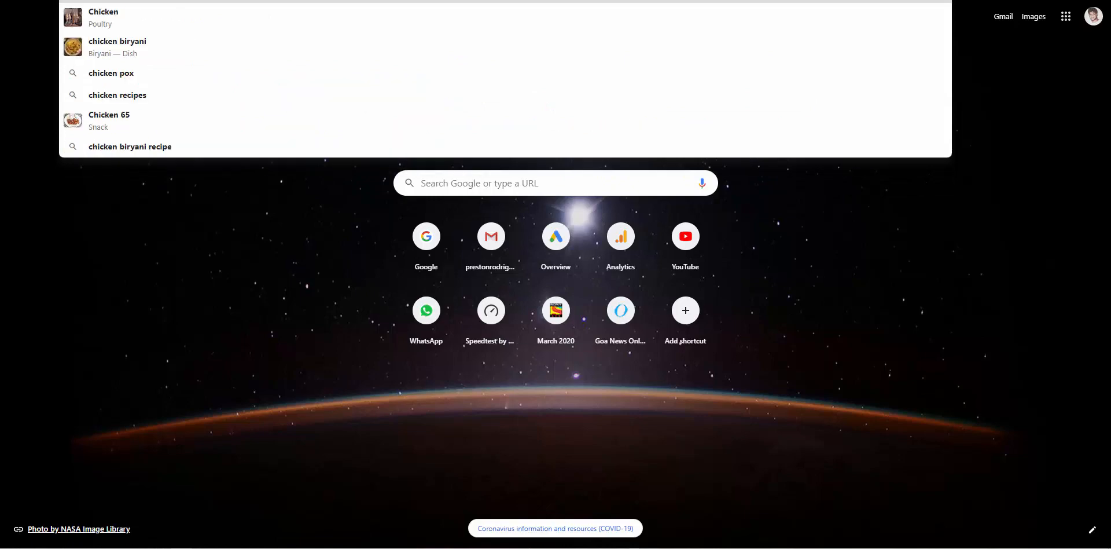
text( lol)
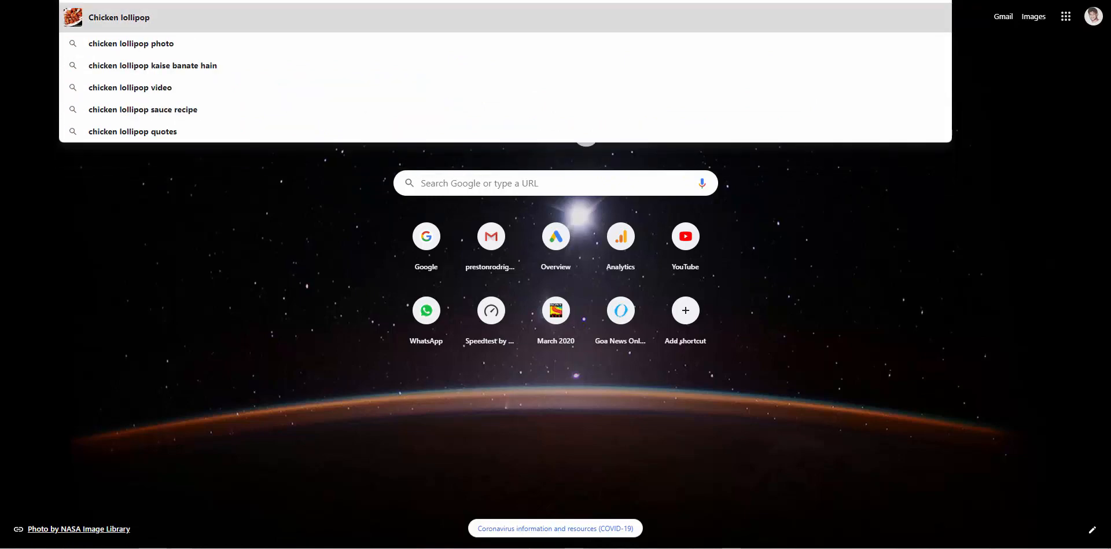
key(Return)
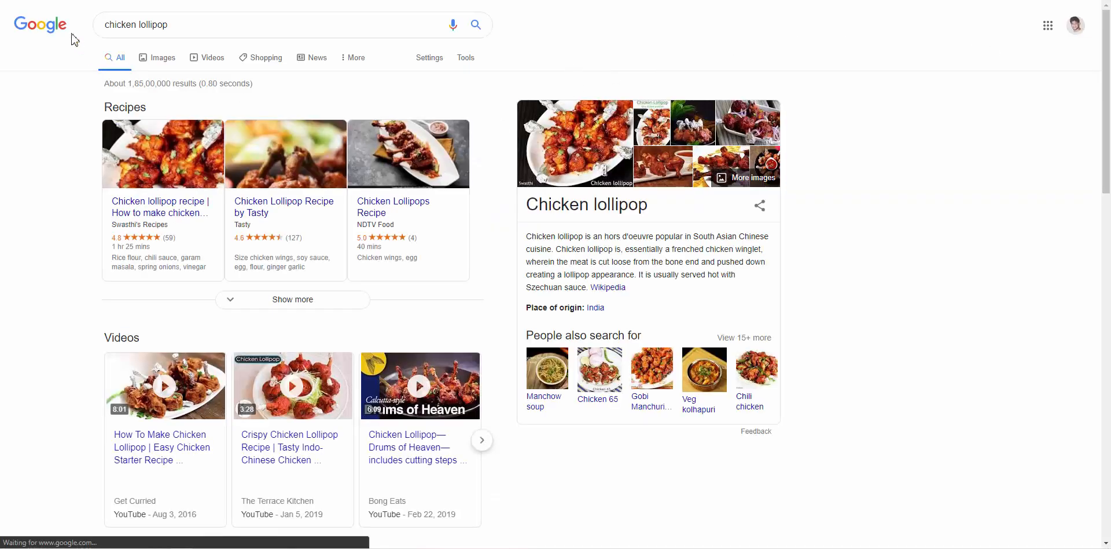
click(153, 57)
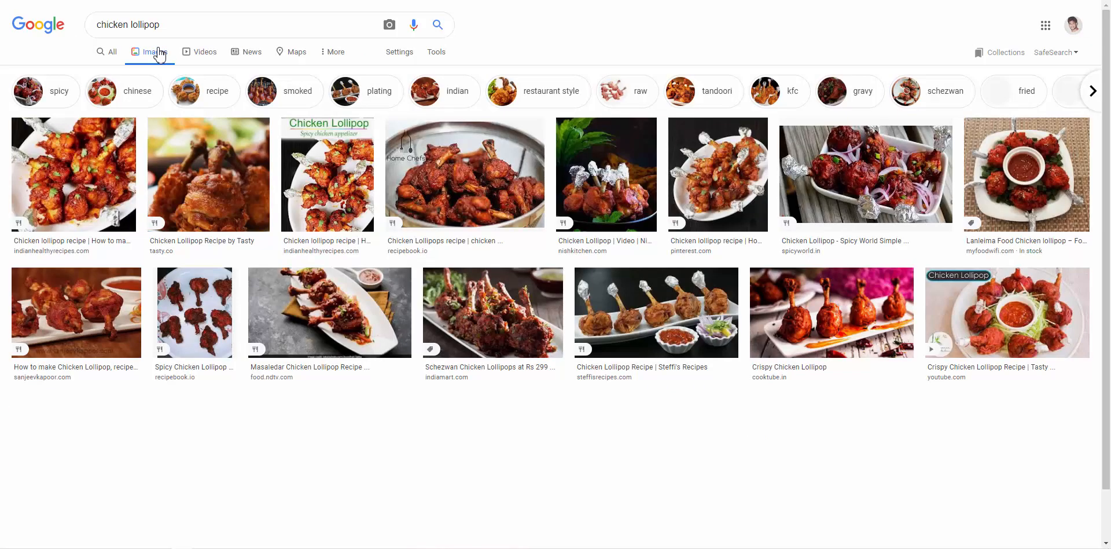
Preview several chicken lollipop photos, including Spicy World's and Lanleima Food's plate with dip
click(98, 164)
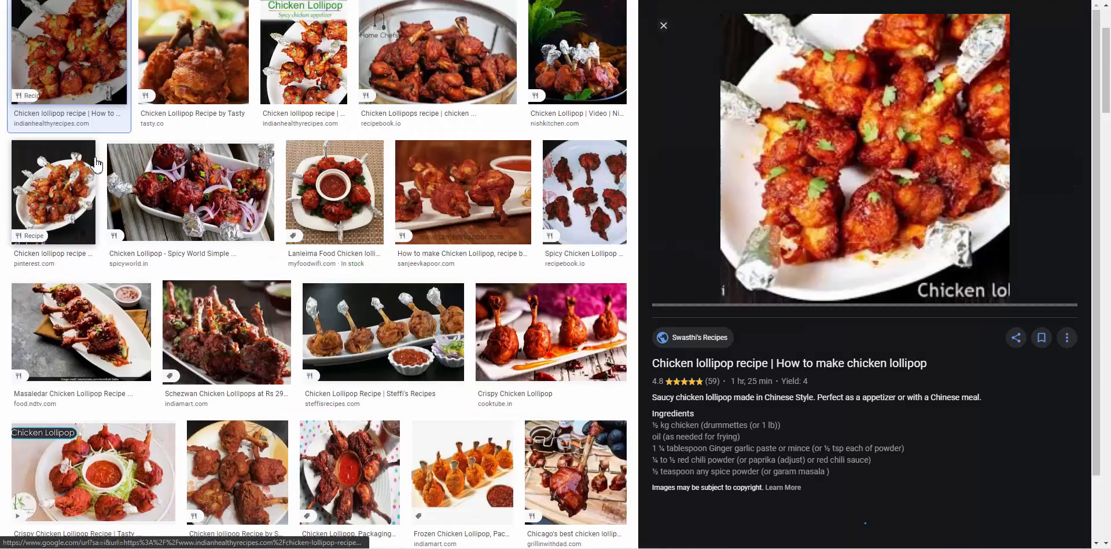
scroll(353, 102, up, 2)
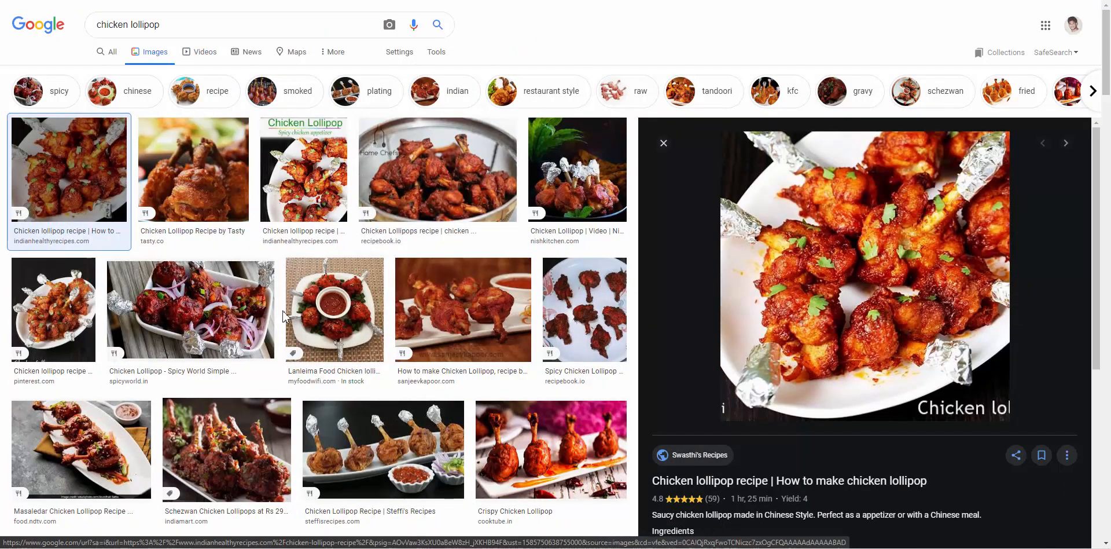
click(258, 313)
scroll(231, 307, down, 2)
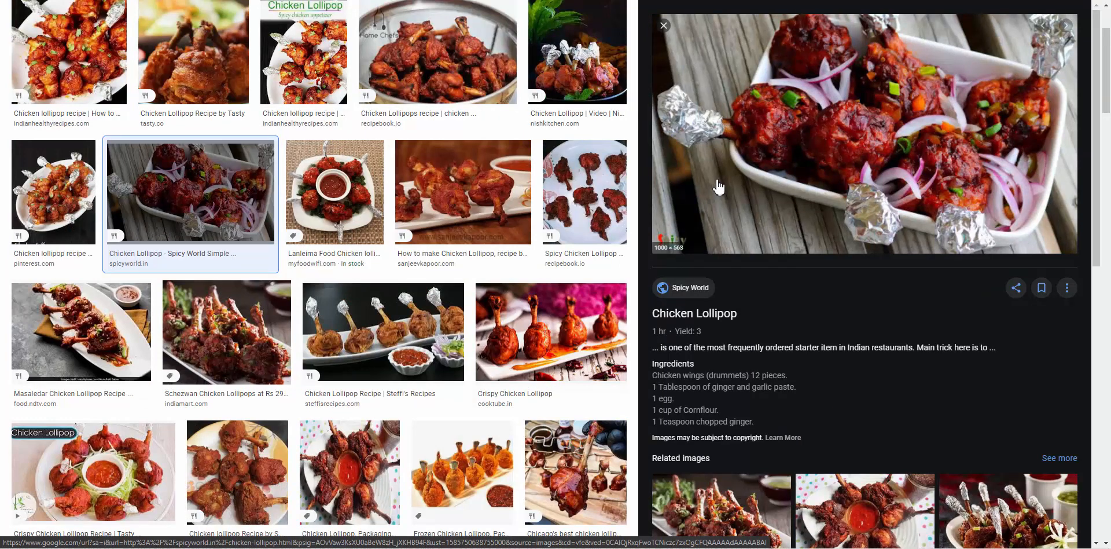
click(334, 194)
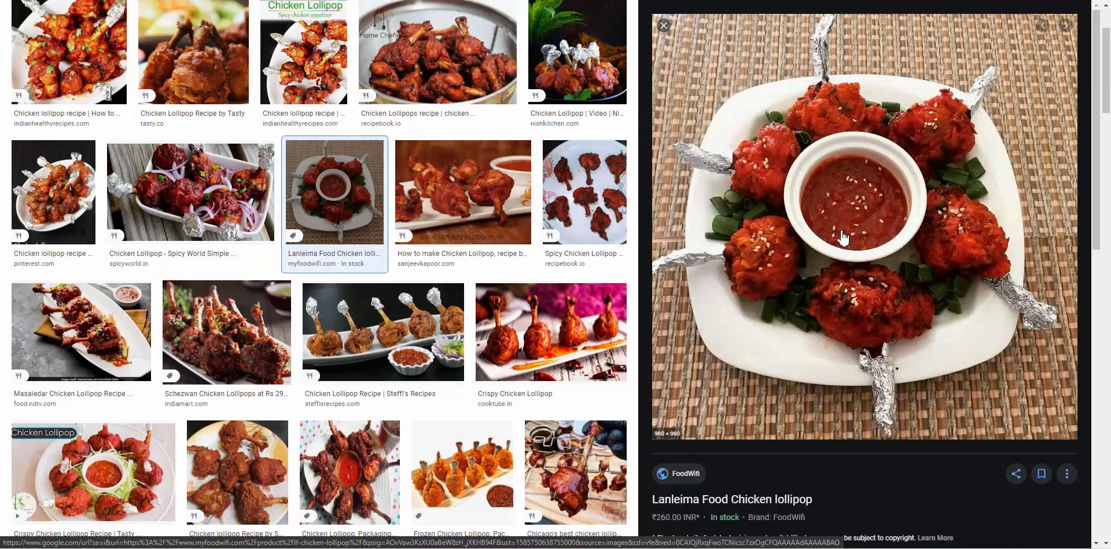
Save the chicken lollipop photo as 1.jpeg inside a new folder named Vinayak
right_click(893, 206)
click(931, 314)
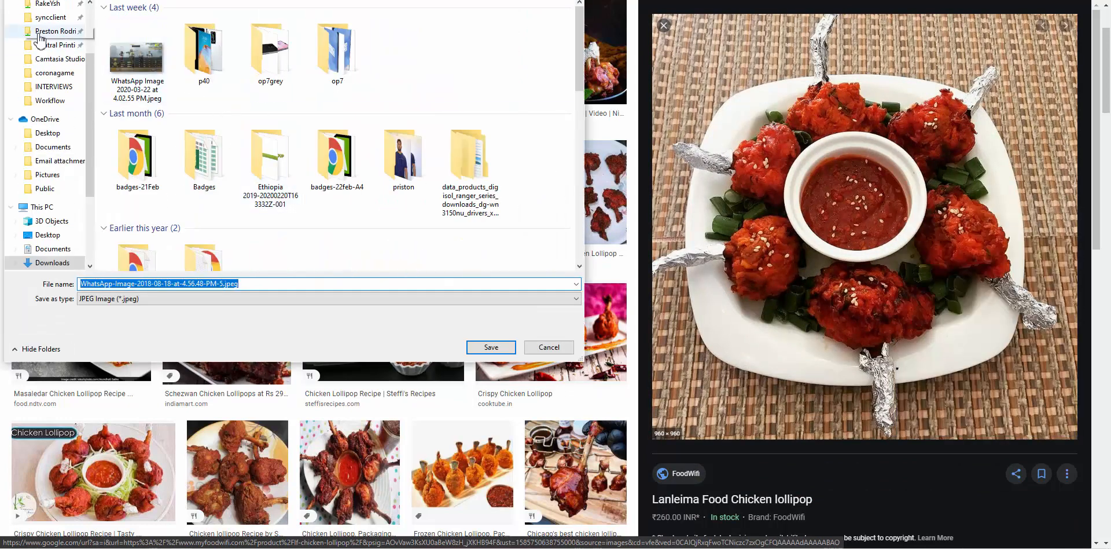
scroll(40, 39, up, 3)
text(1)
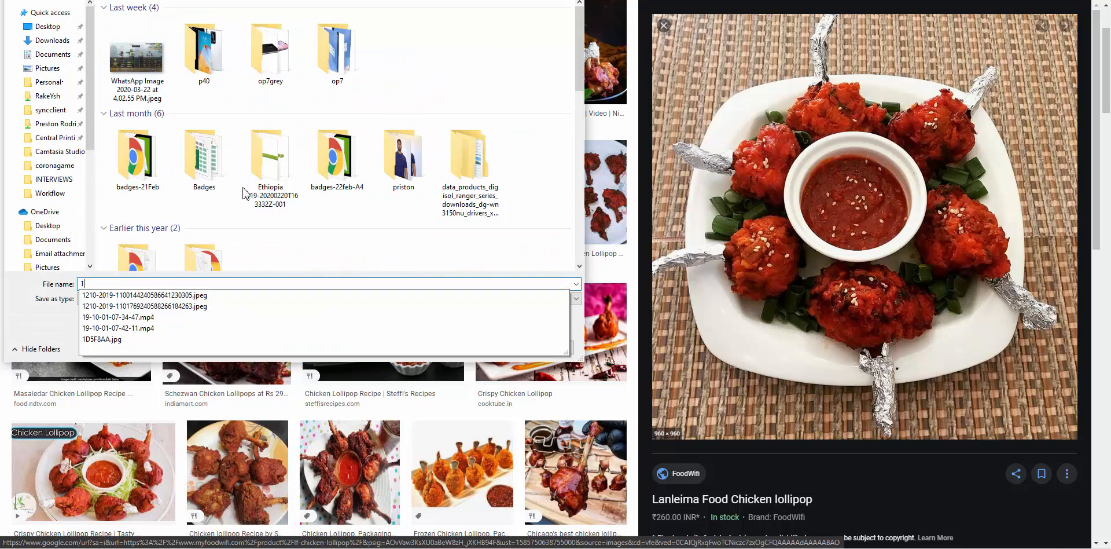
click(91, 1)
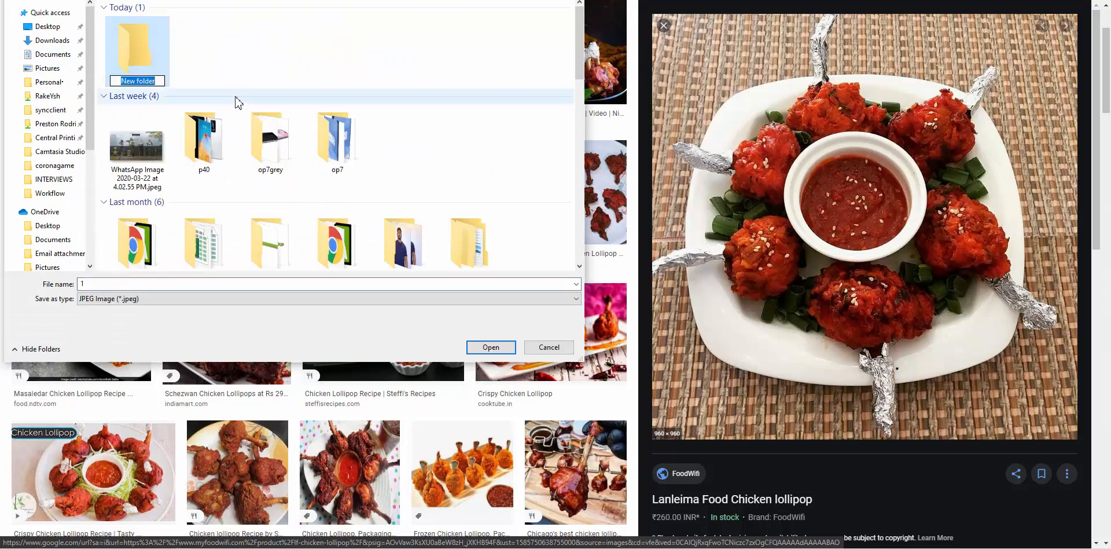
text(Vinayak)
double_click(131, 34)
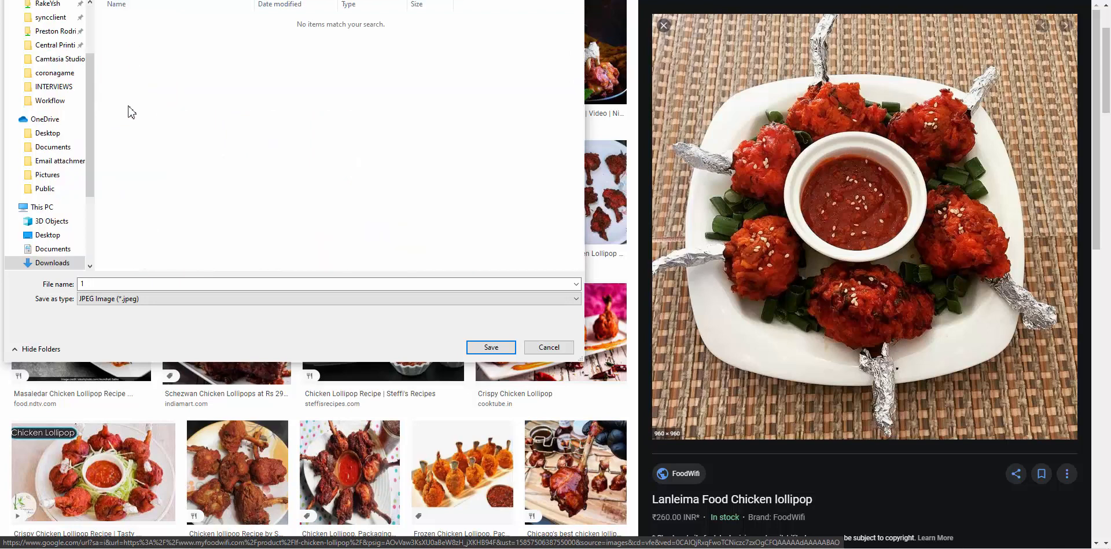
click(491, 347)
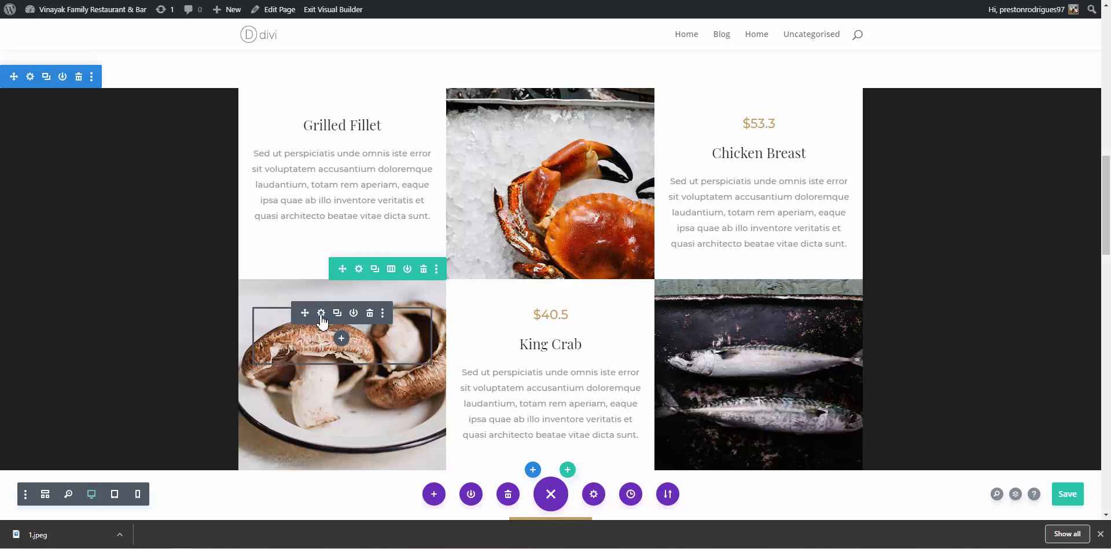
Inspect the design settings of the divider over the mushroom picture, then close them
click(321, 313)
scroll(694, 219, down, 1)
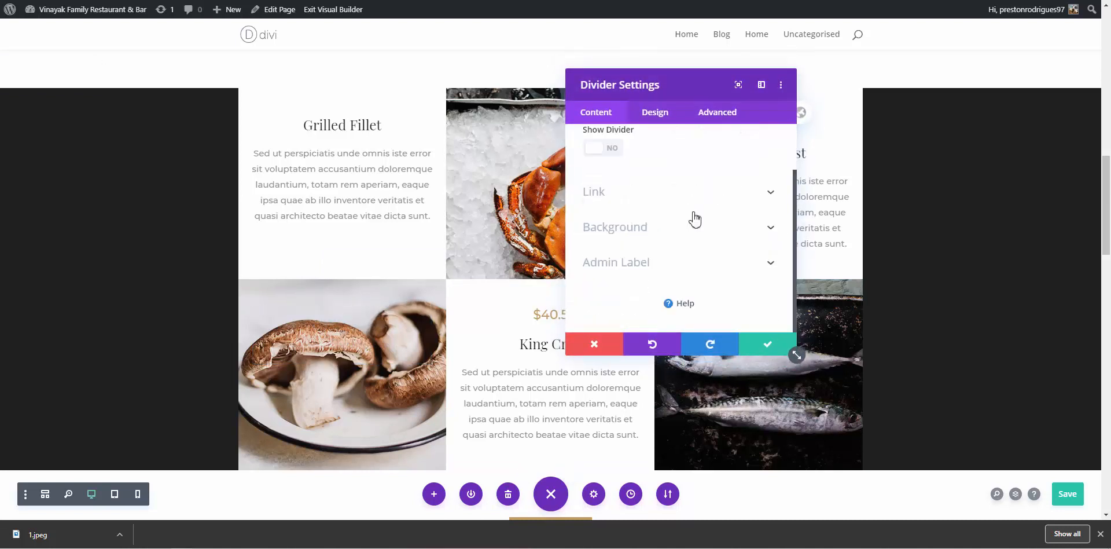
scroll(694, 219, up, 1)
click(656, 111)
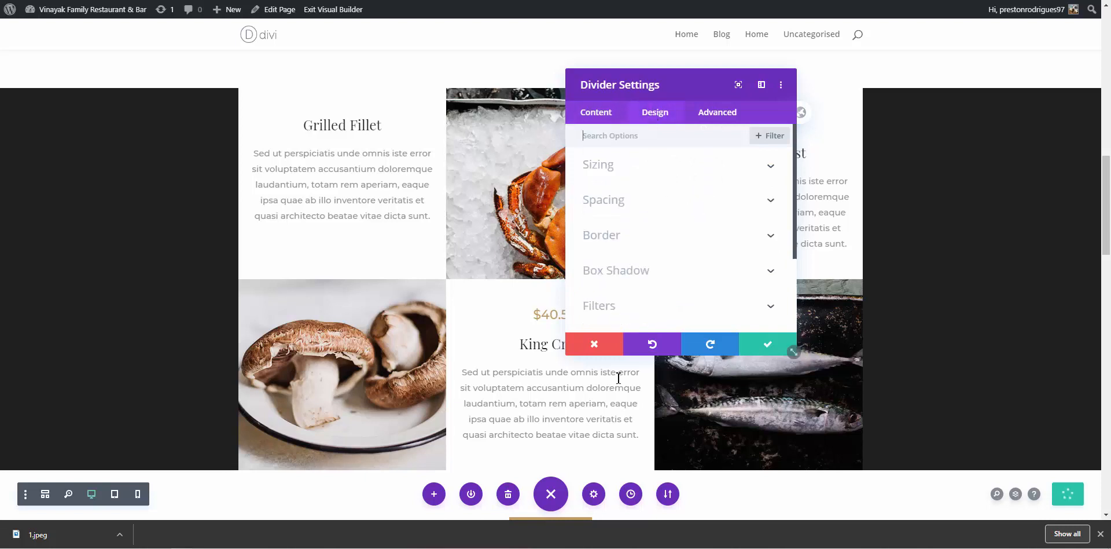
click(383, 349)
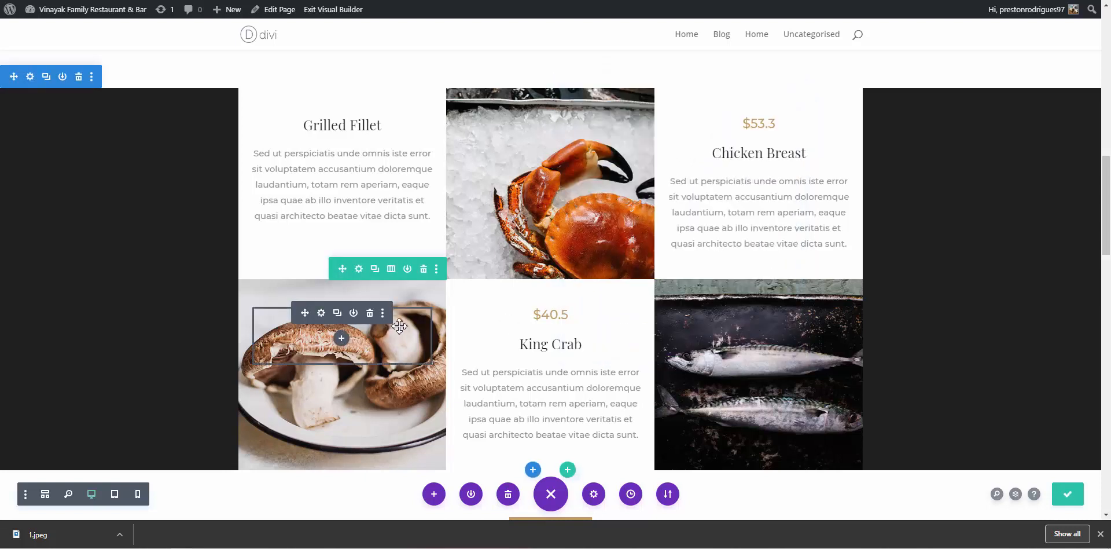
Open Row Settings for the mushroom and King Crab dish row, then its first column's settings
click(359, 269)
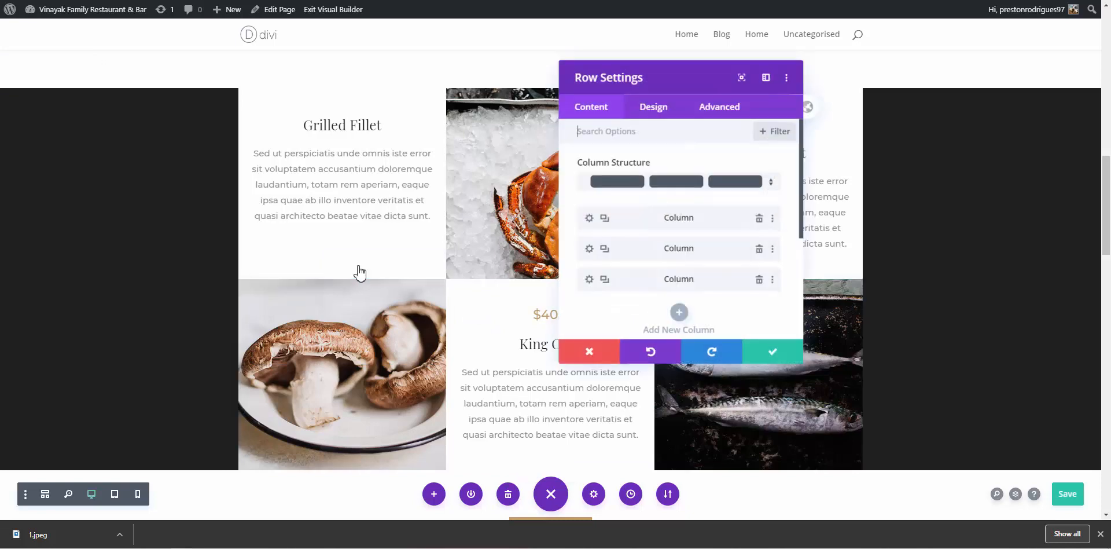
click(595, 344)
scroll(156, 189, up, 1)
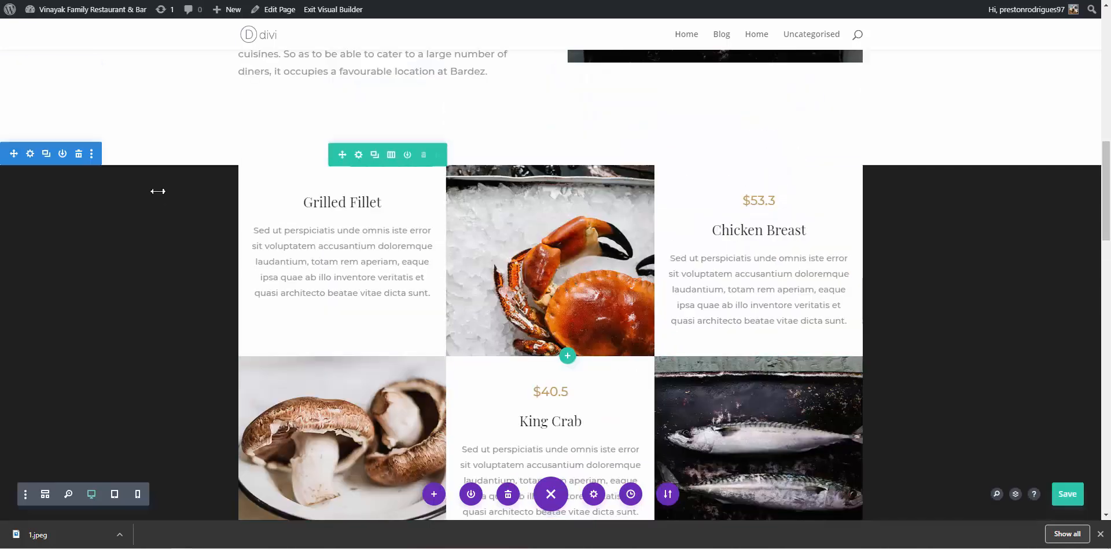
scroll(161, 187, down, 1)
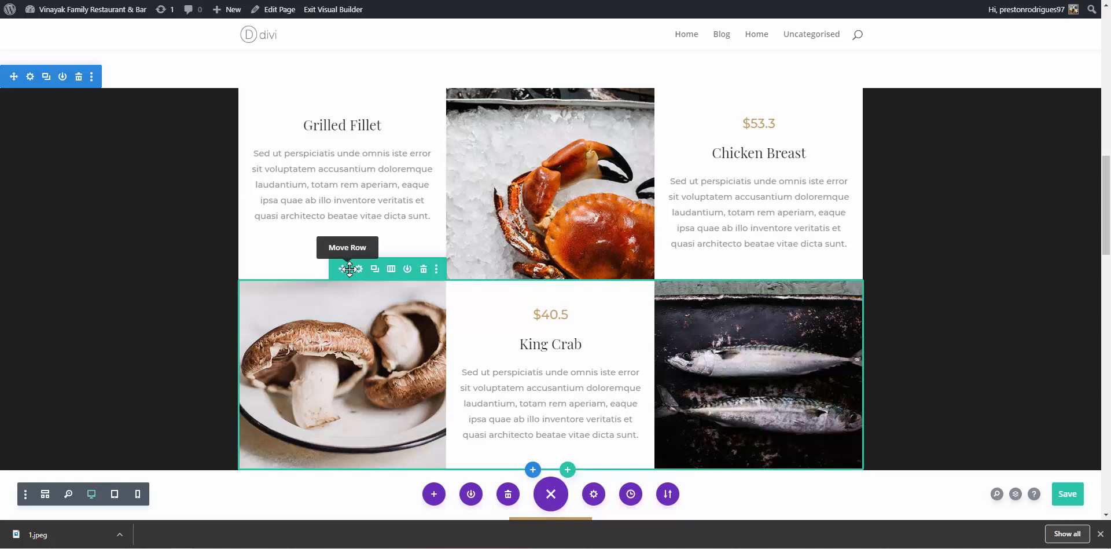
click(359, 269)
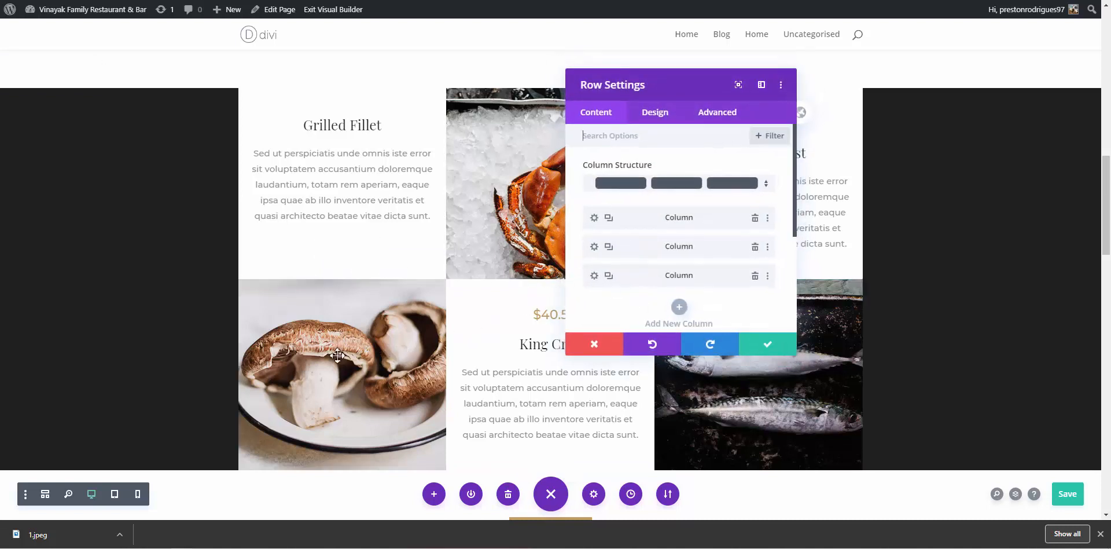
click(594, 218)
Look through the column's design and advanced options, then expand its Background settings
scroll(598, 229, down, 1)
scroll(599, 231, up, 1)
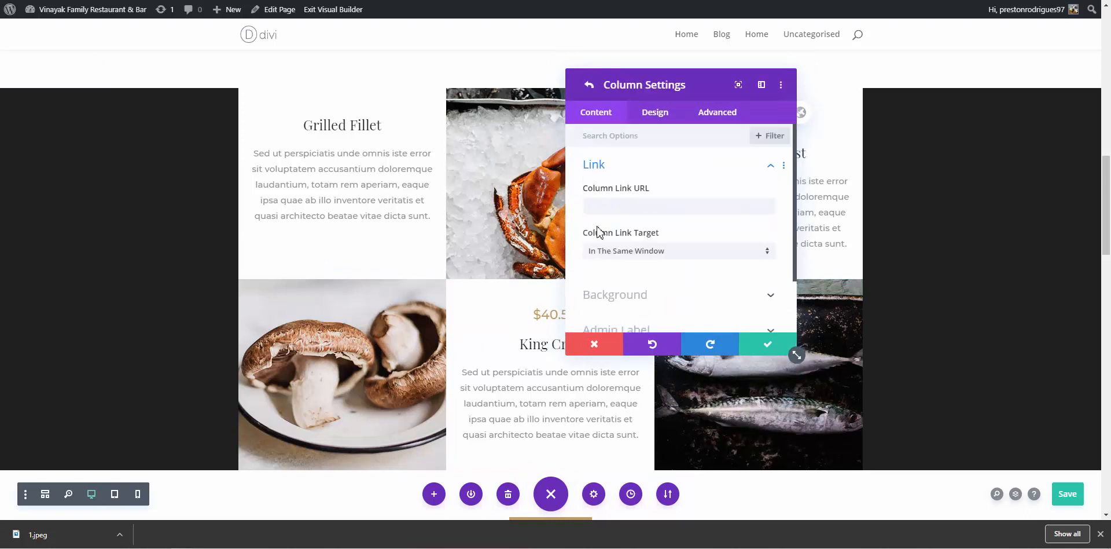
click(655, 113)
click(722, 117)
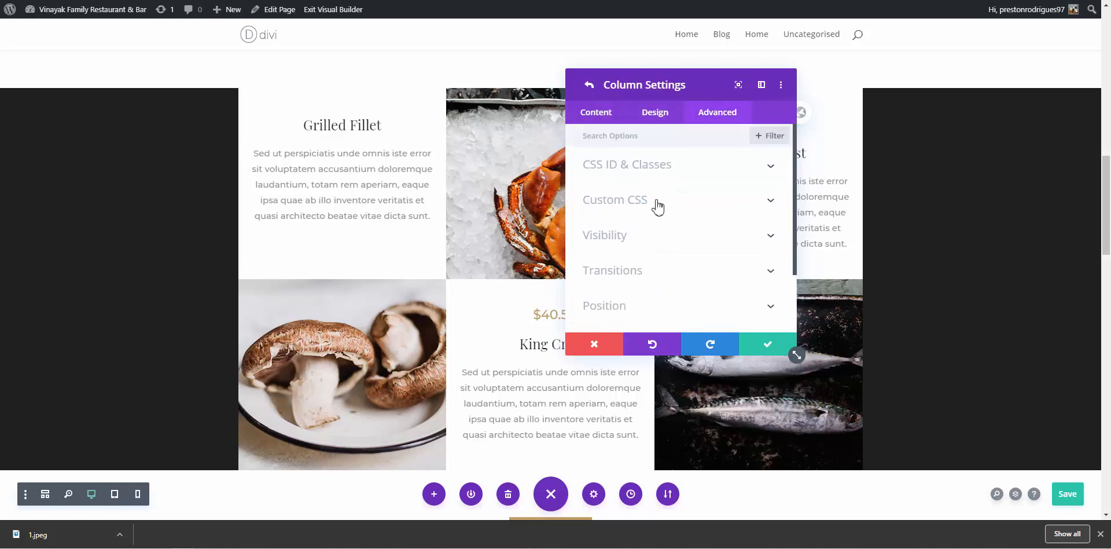
click(609, 116)
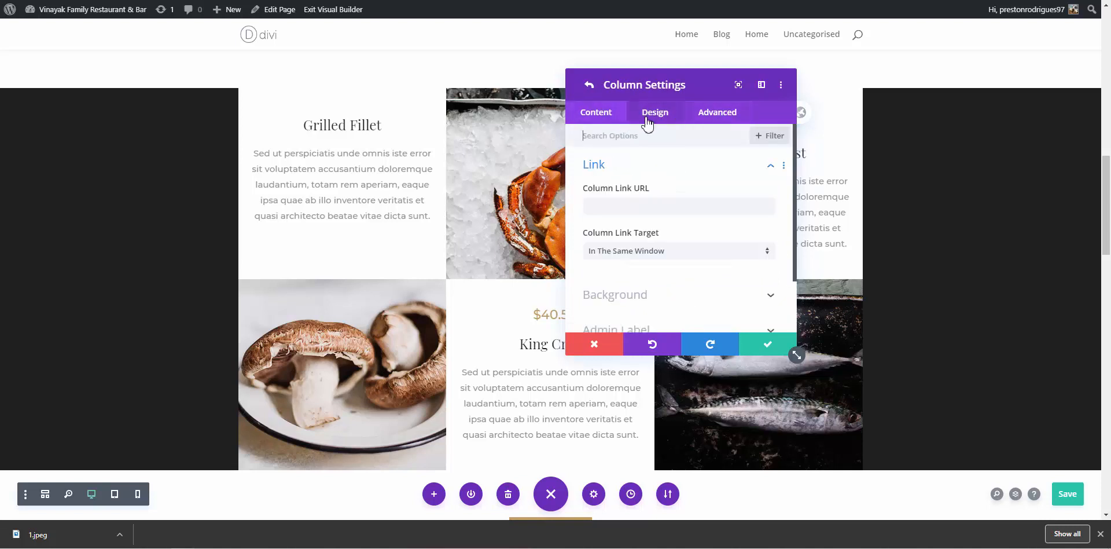
scroll(626, 272, down, 2)
click(631, 235)
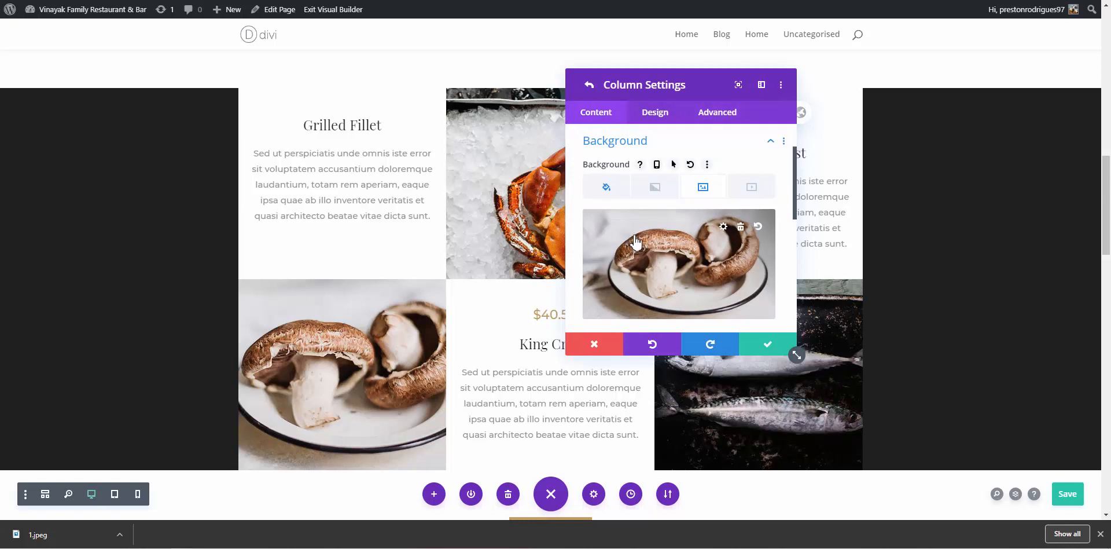
scroll(636, 240, up, 1)
scroll(637, 240, down, 3)
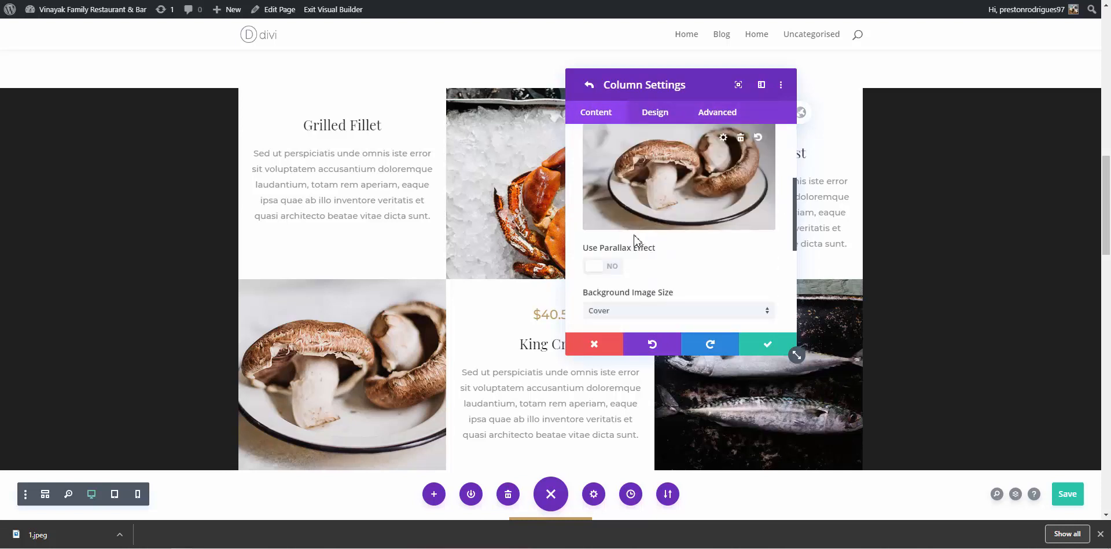
scroll(633, 240, up, 2)
scroll(652, 235, down, 1)
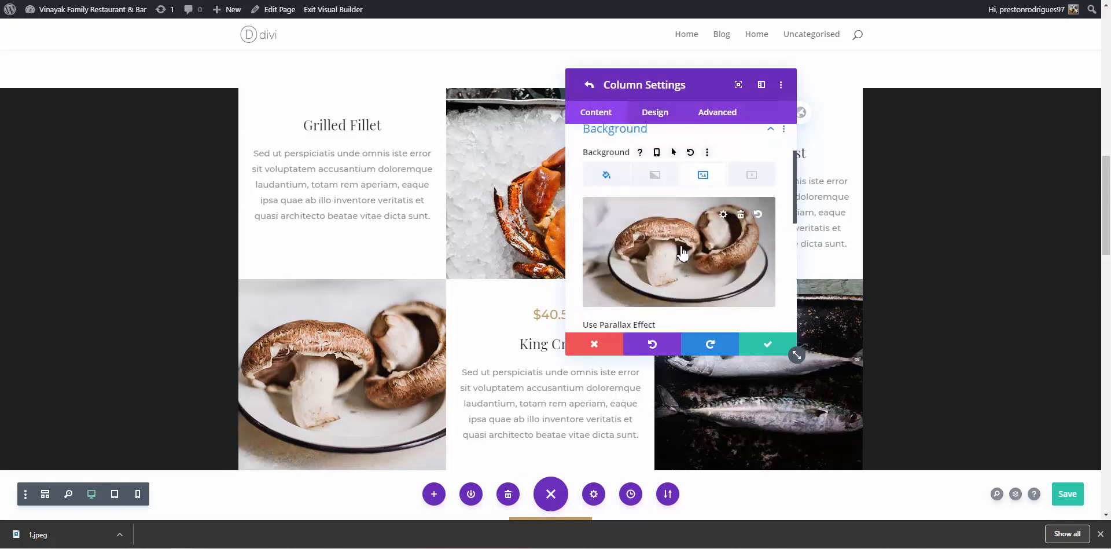
Replace the column's mushroom background with the uploaded chicken lollipop photo 1.jpeg and save
click(740, 214)
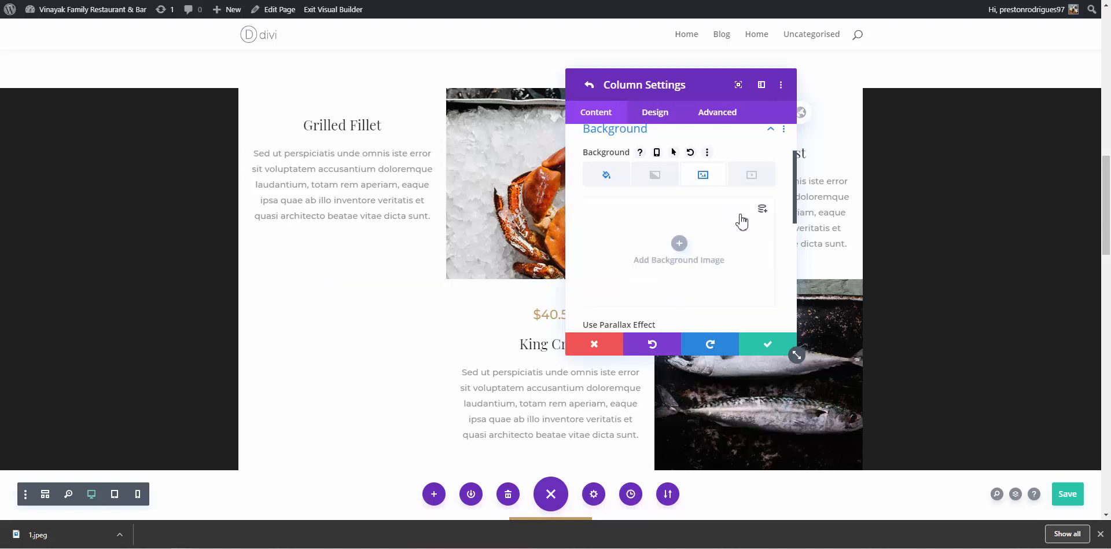
click(677, 240)
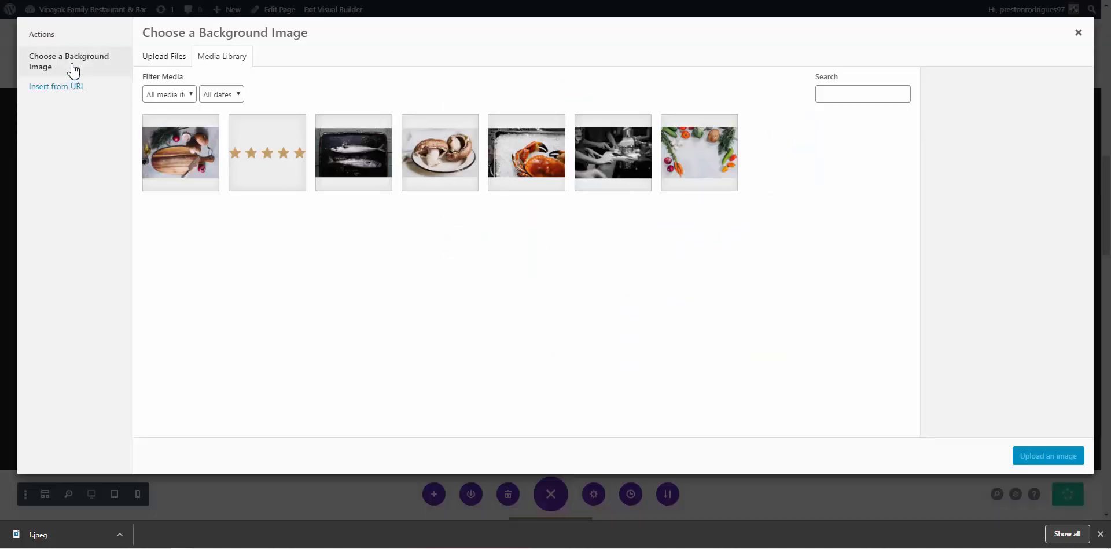
click(175, 62)
click(591, 240)
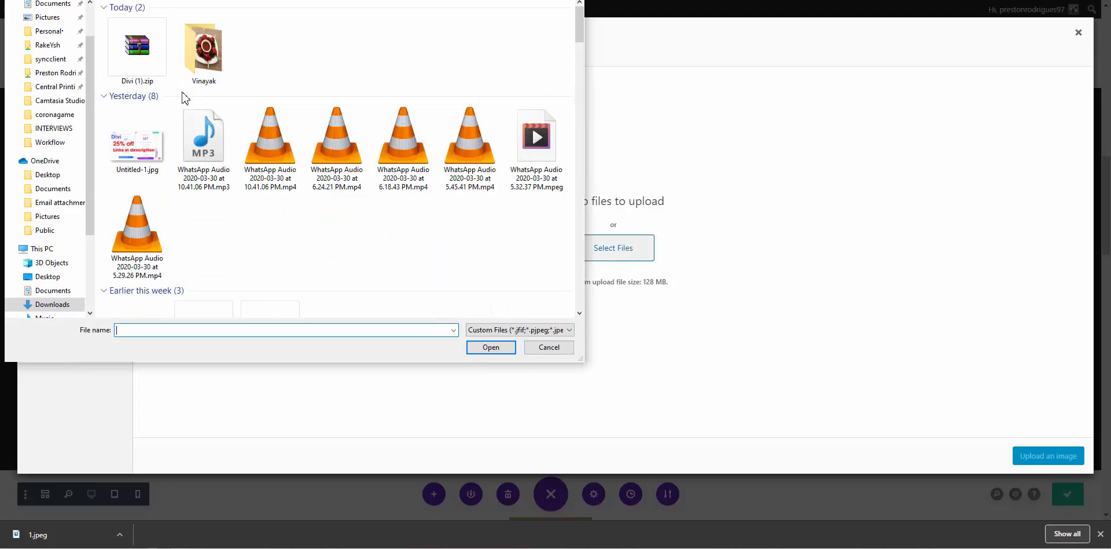
click(156, 43)
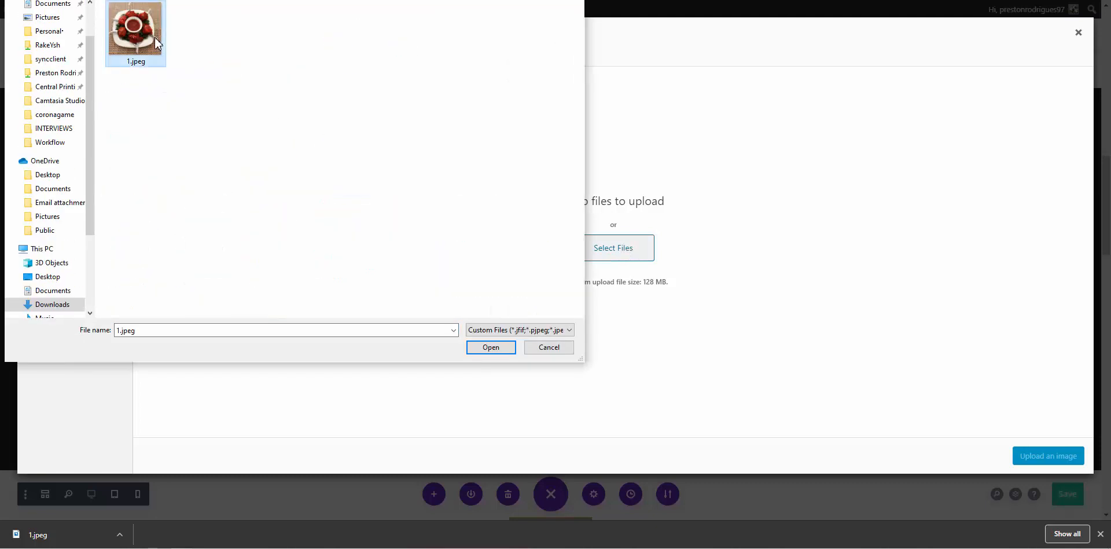
click(495, 349)
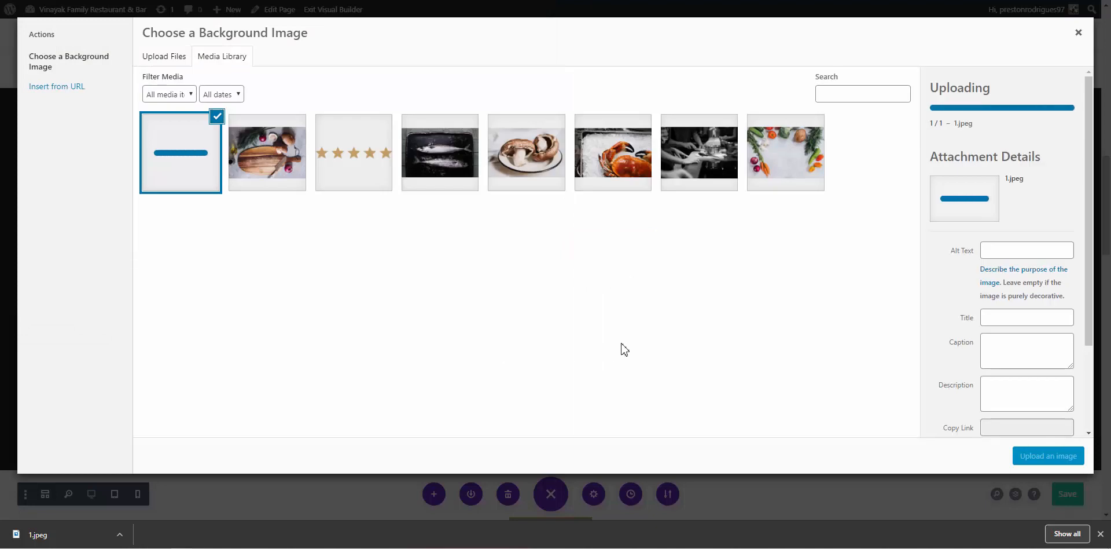
click(1049, 456)
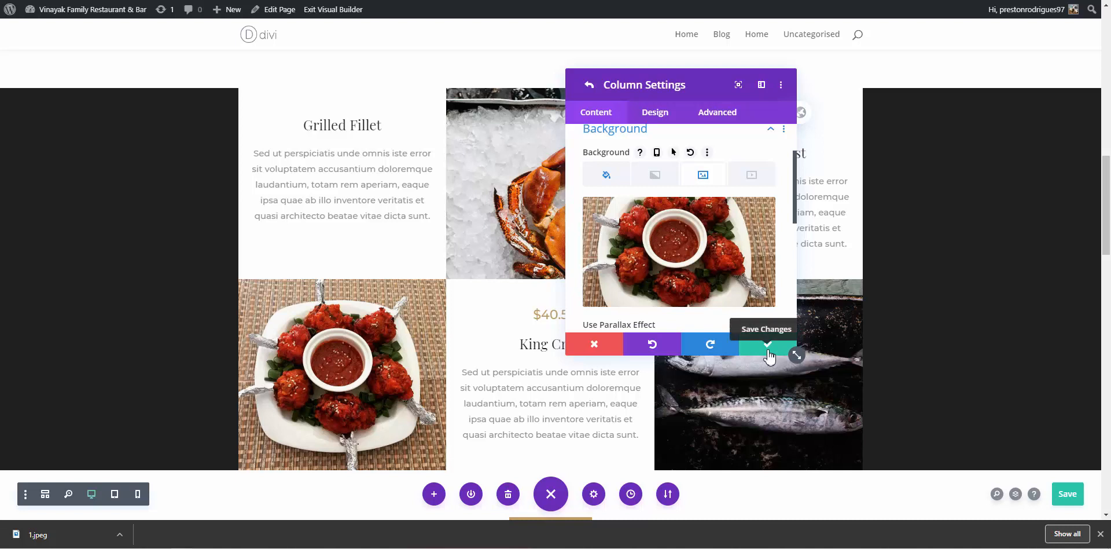
click(768, 351)
click(753, 0)
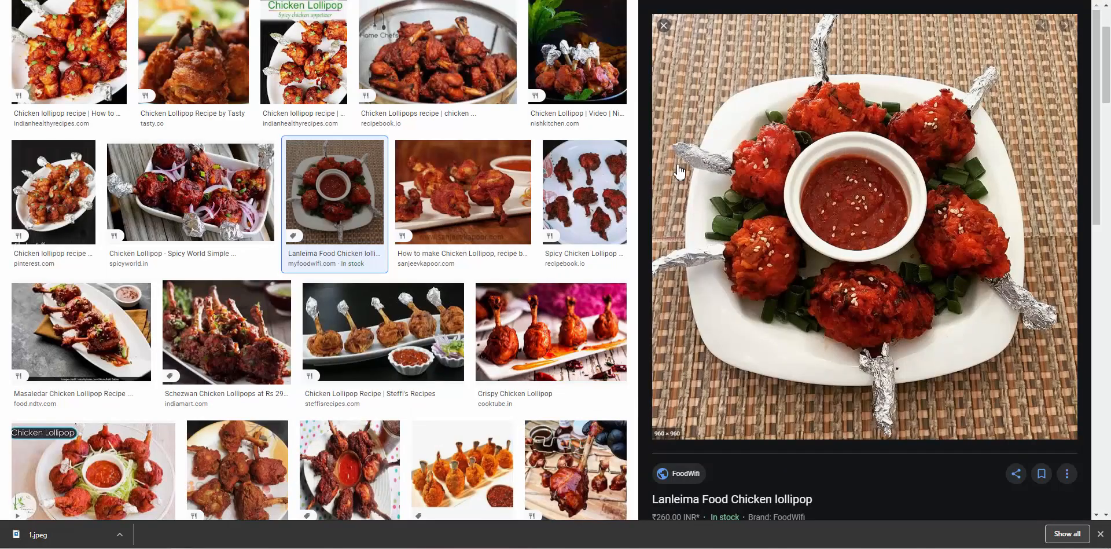
Preview the Spicy World Chicken Lollipop result, select the search query, and return to the Divi page
click(191, 191)
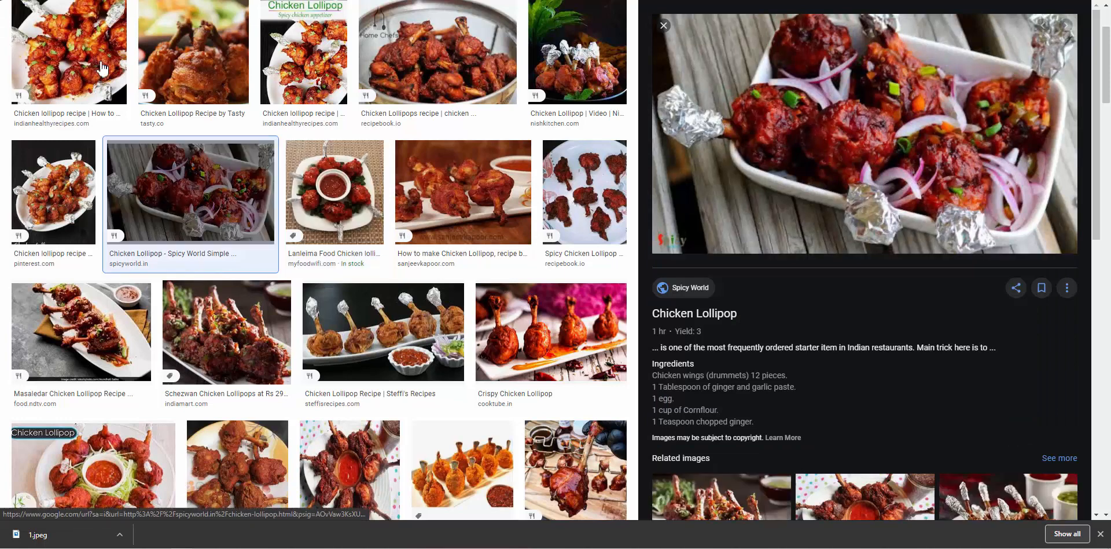
scroll(102, 69, up, 2)
click(175, 22)
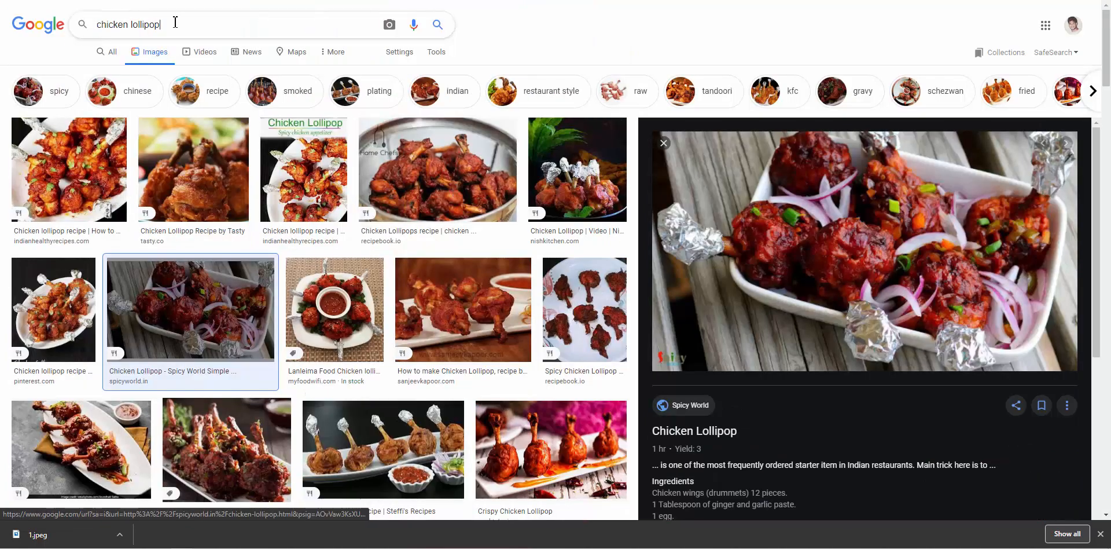
key(ctrl+a)
key(ctrl+c)
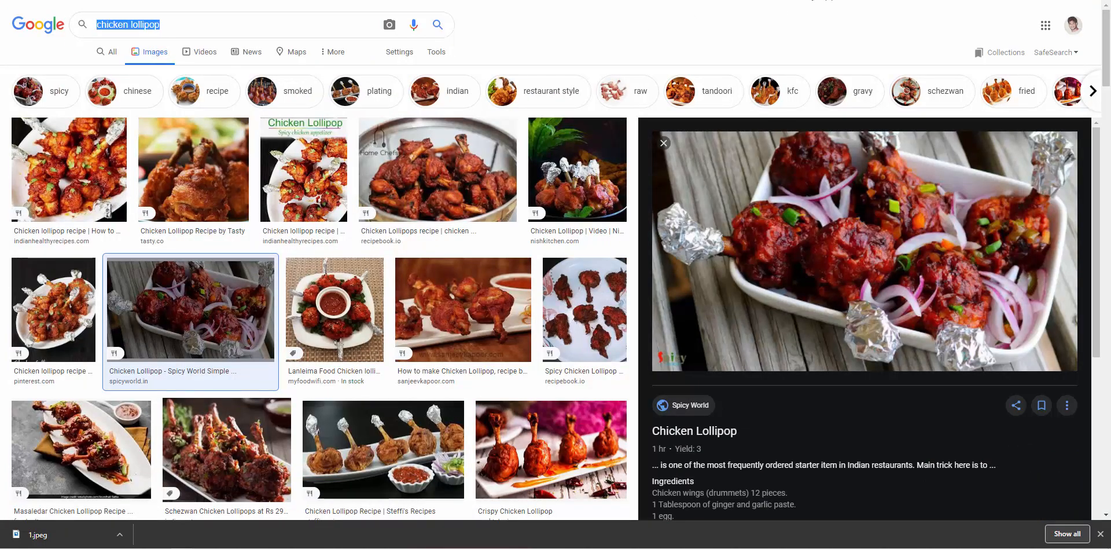
click(457, 0)
click(521, 0)
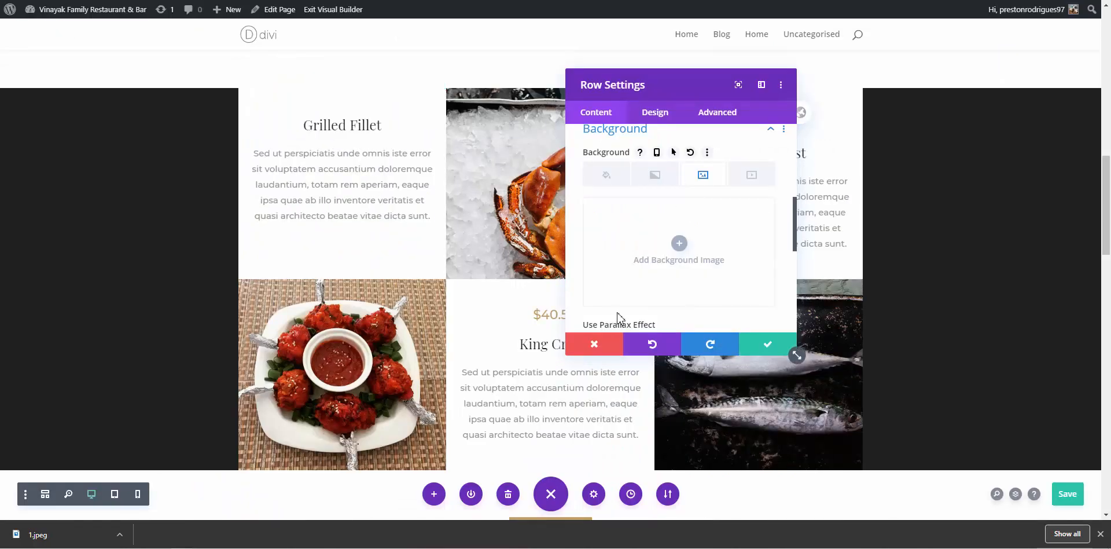
Save the row settings and briefly check the Grilled Fillet description settings and module list
click(767, 344)
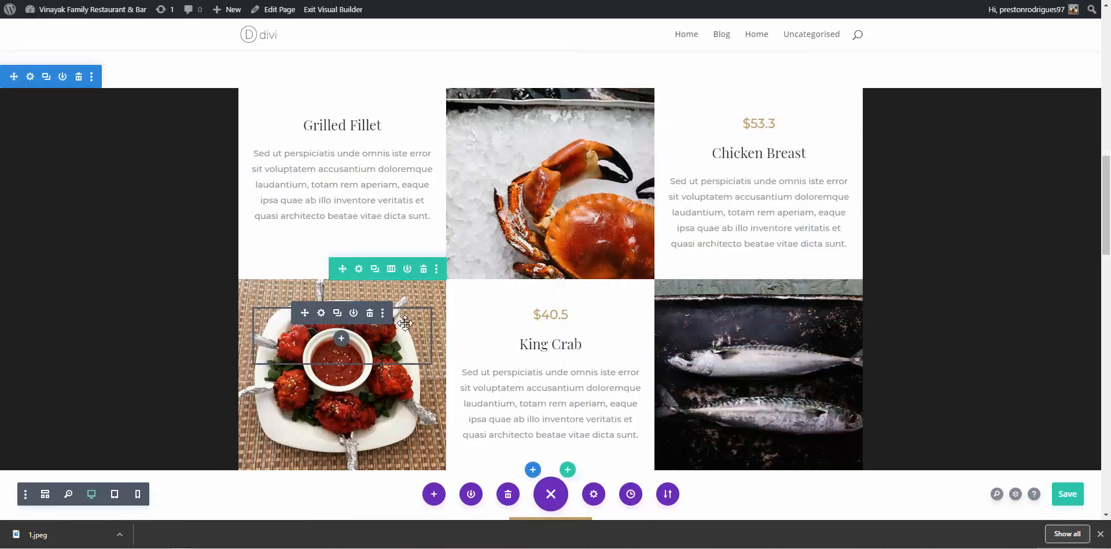
scroll(411, 315, up, 1)
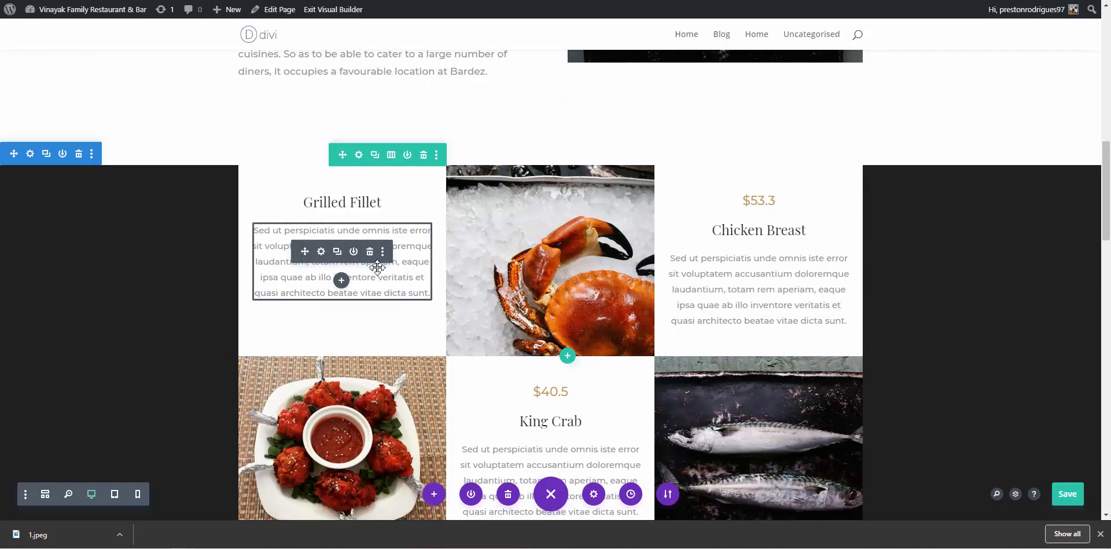
click(321, 252)
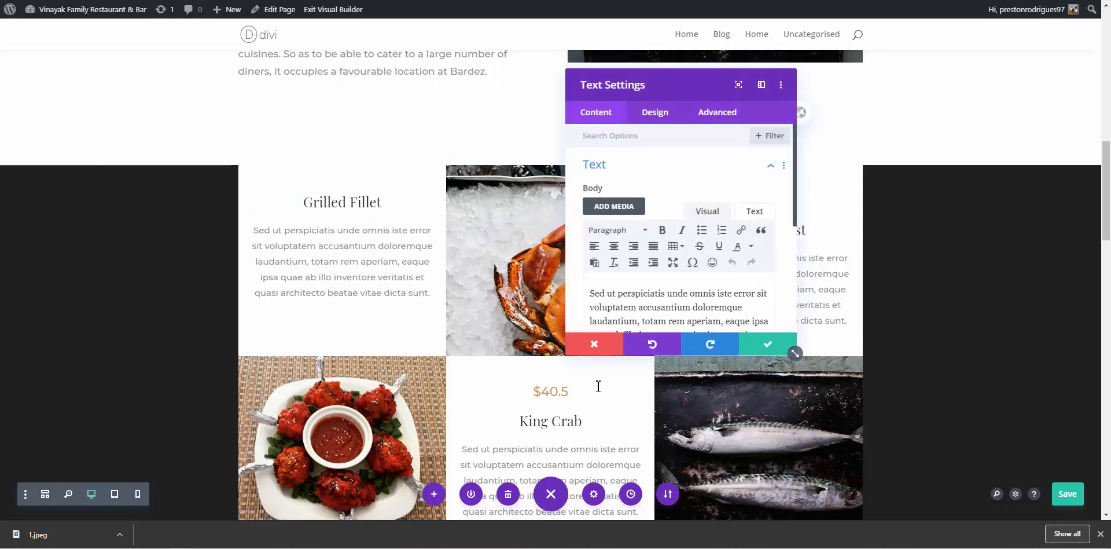
click(590, 354)
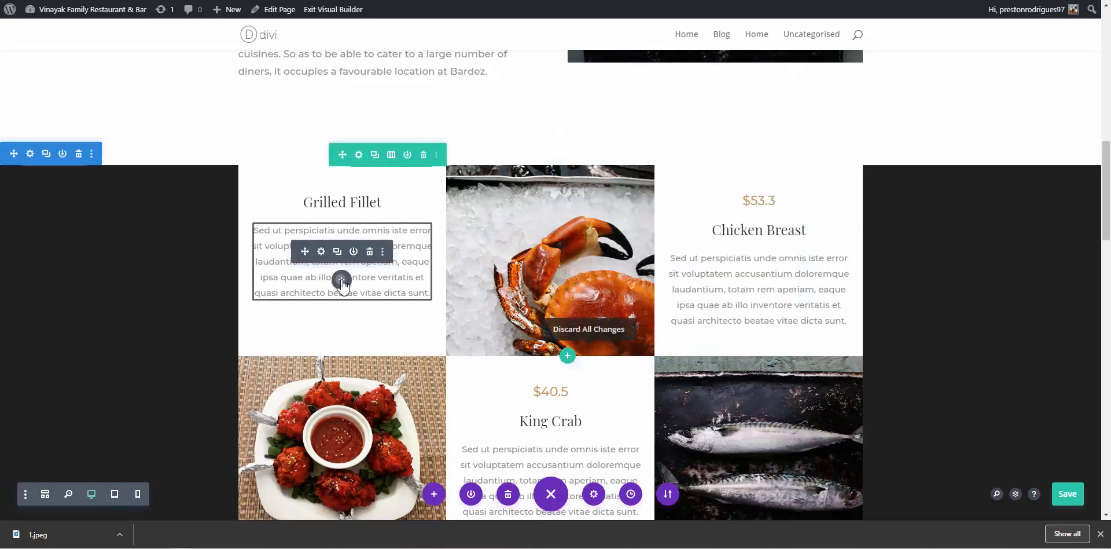
click(342, 280)
click(438, 53)
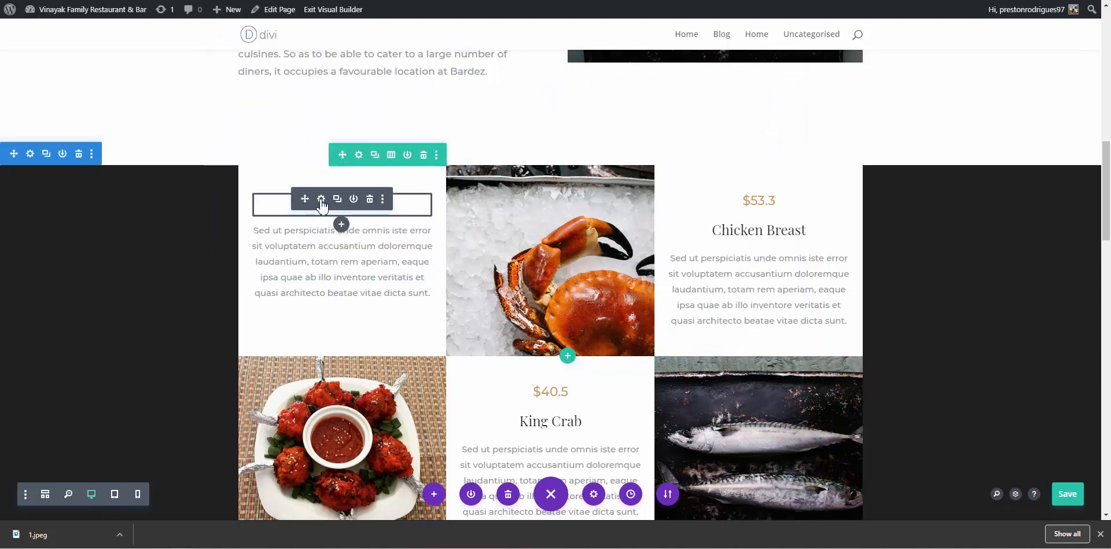
Change the Grilled Fillet heading to 'Chicken Lollipop' with capital C and L, and save it
click(321, 199)
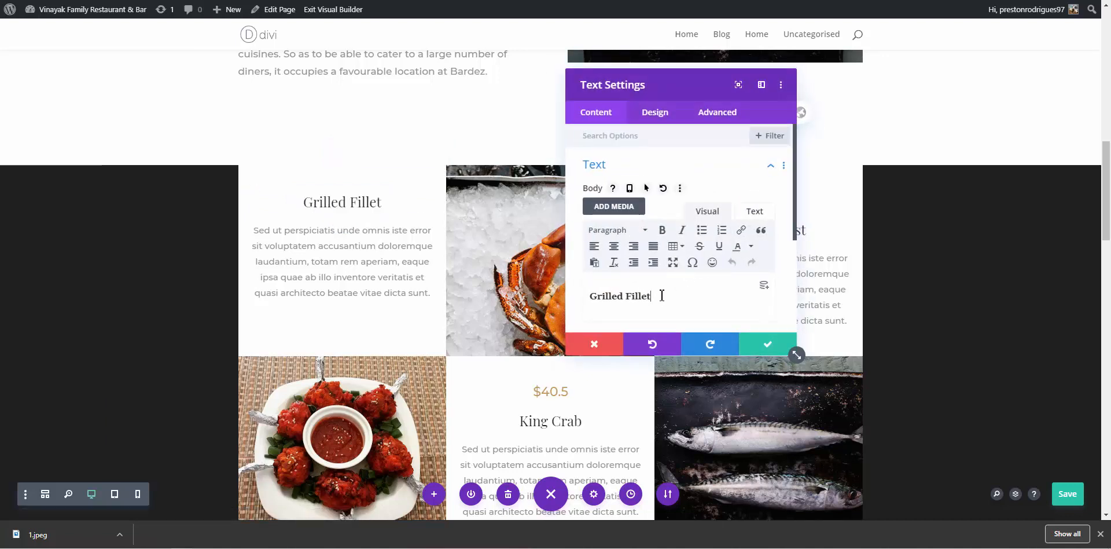
drag(662, 296, 586, 286)
key(ctrl+v)
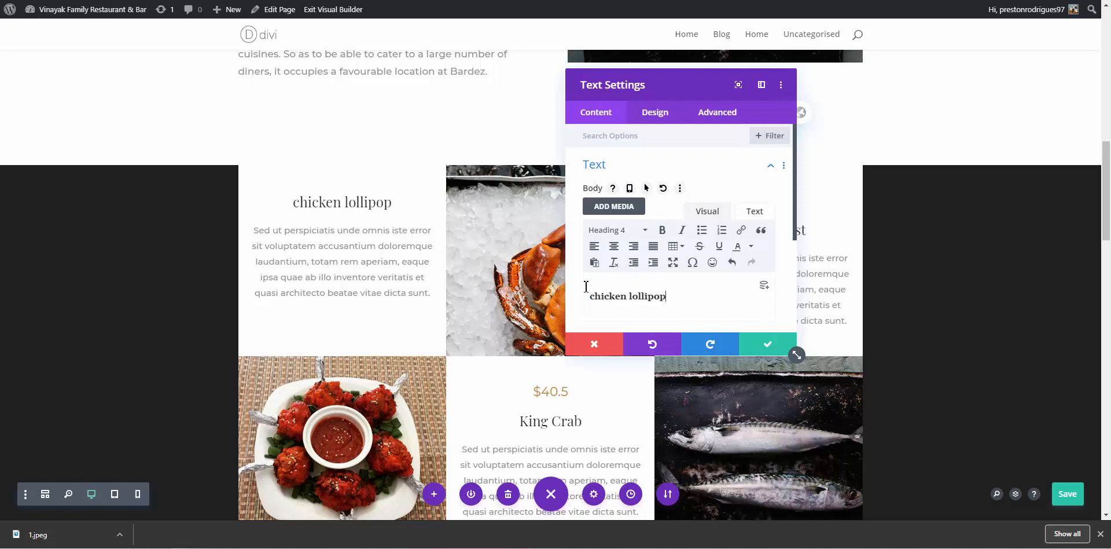
click(597, 296)
key(BackSpace)
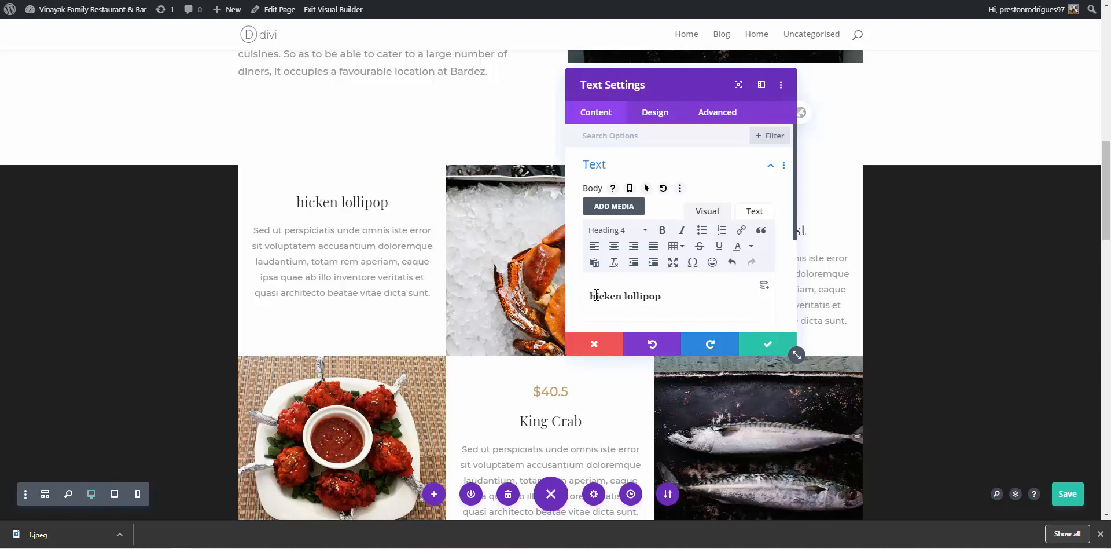
text(c)
key(BackSpace)
text(C)
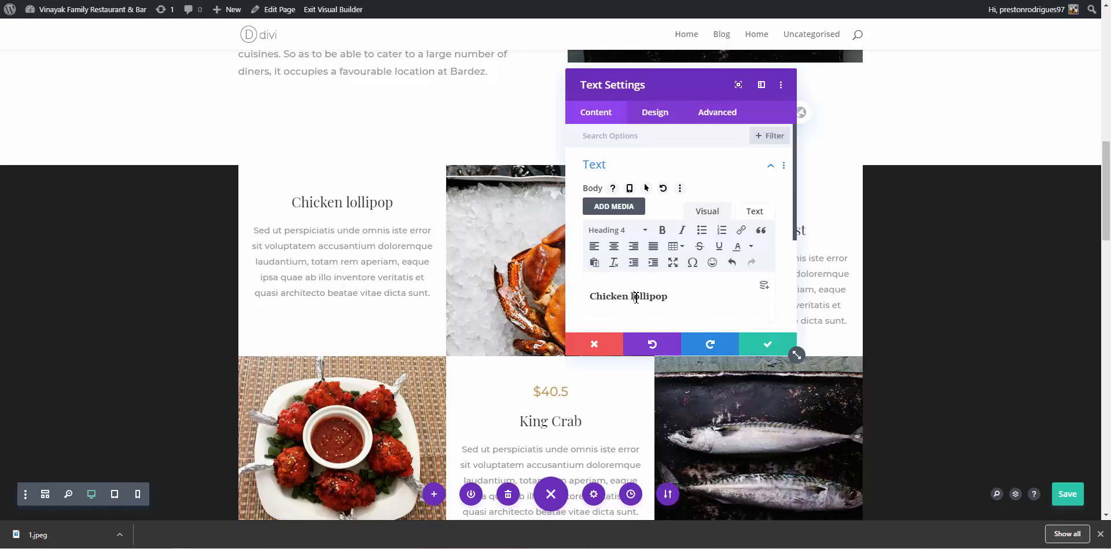
click(636, 297)
key(BackSpace)
text(L)
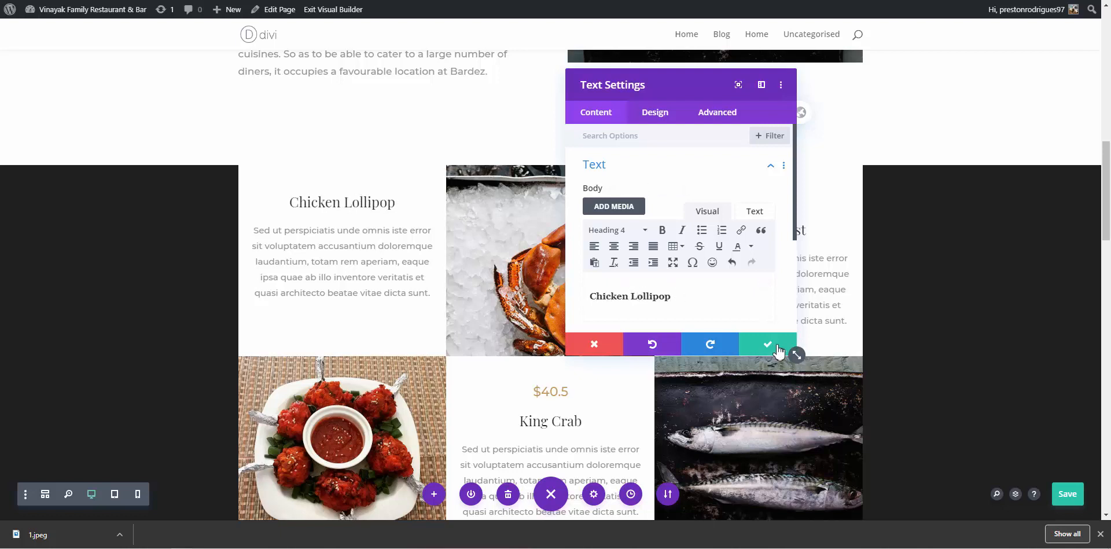
scroll(728, 327, down, 3)
click(761, 344)
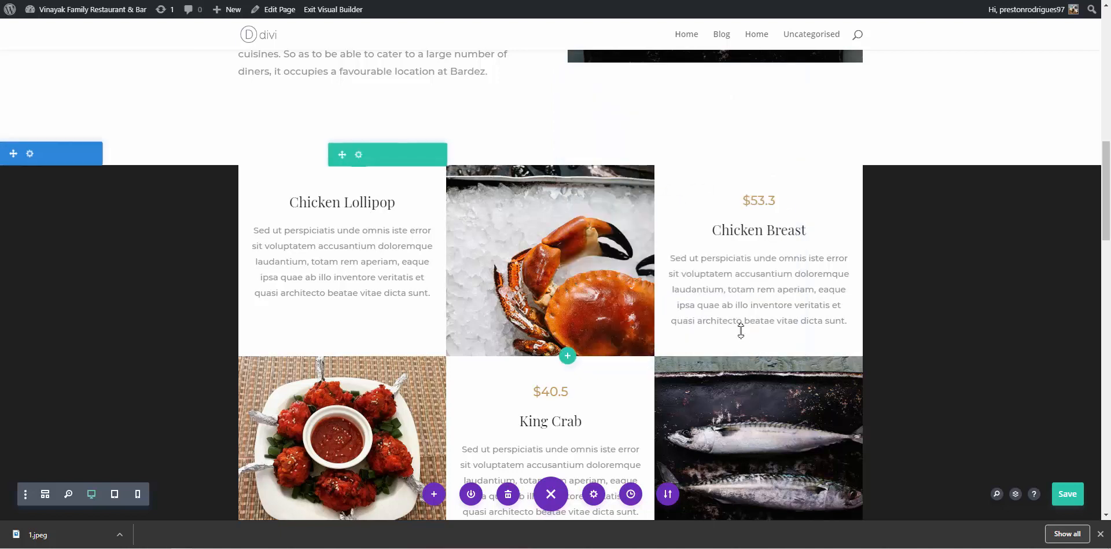
Copy the encyclopedia description of chicken lollipop from Google's All results
click(721, 0)
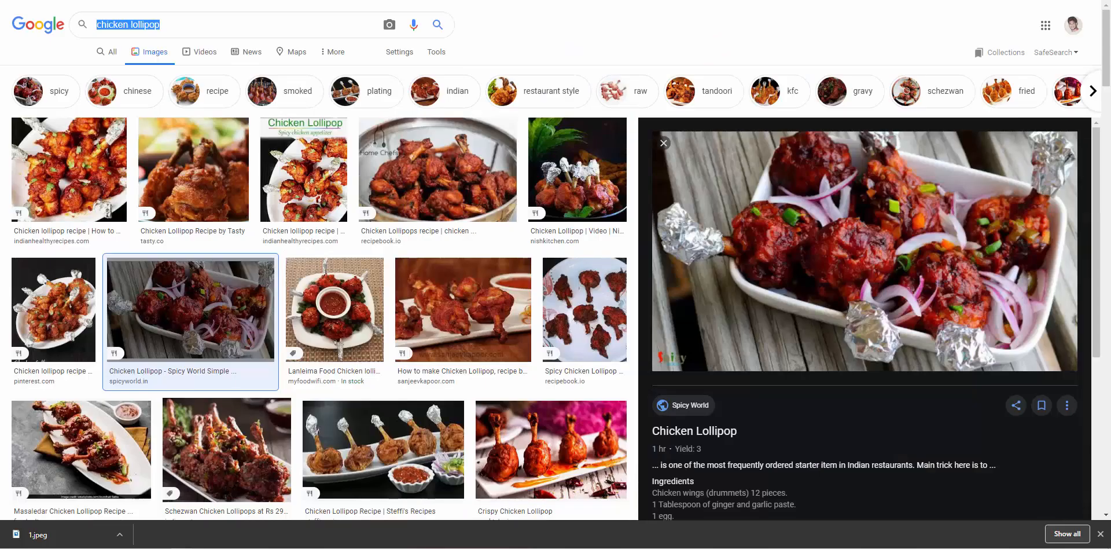
click(105, 61)
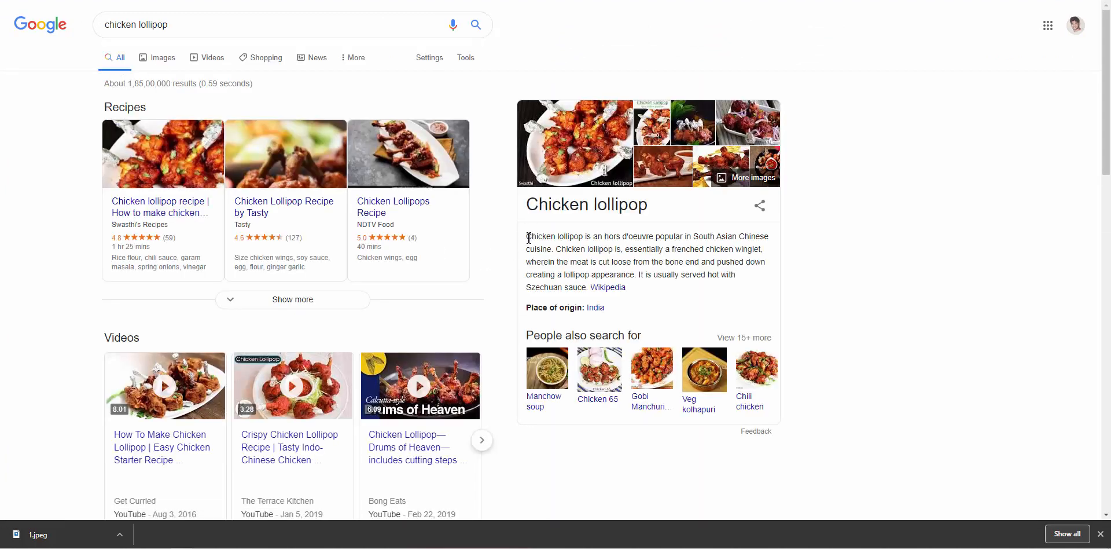
drag(529, 237, 591, 285)
key(ctrl+c)
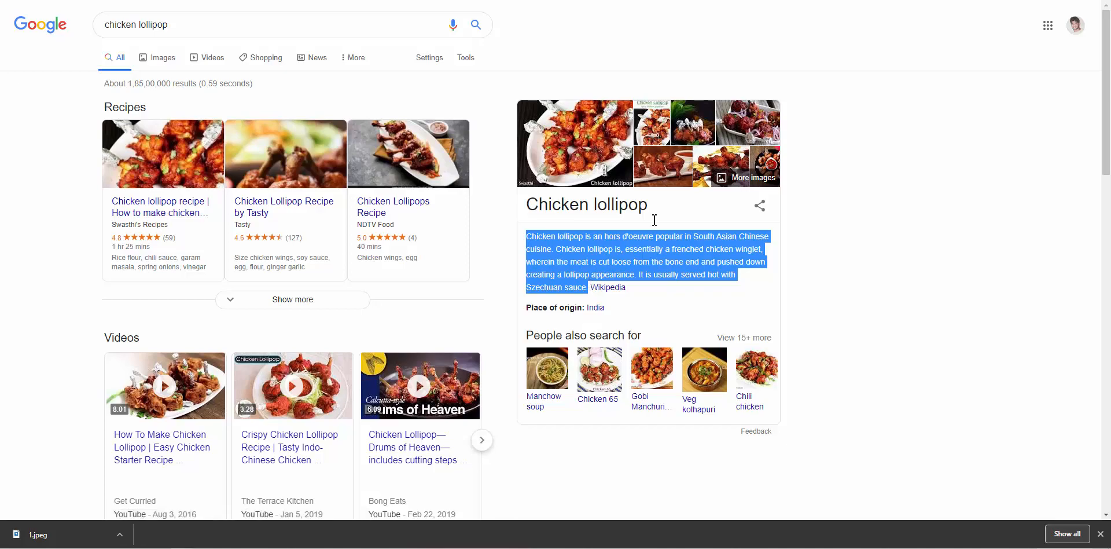
key(ctrl+Tab)
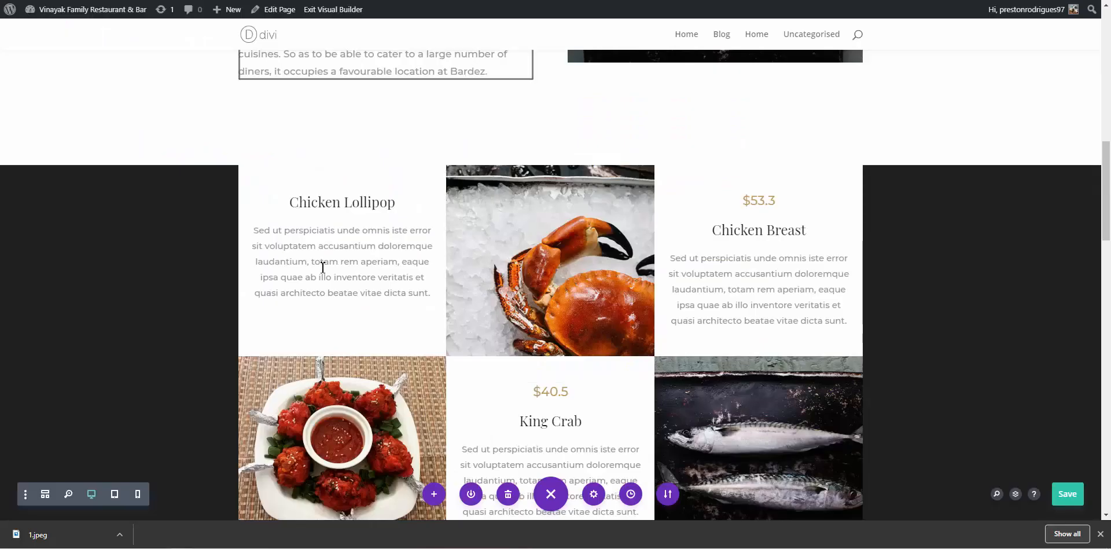
Paste the copied chicken lollipop description over the placeholder paragraph
click(323, 261)
triple_click(322, 266)
key(ctrl+v)
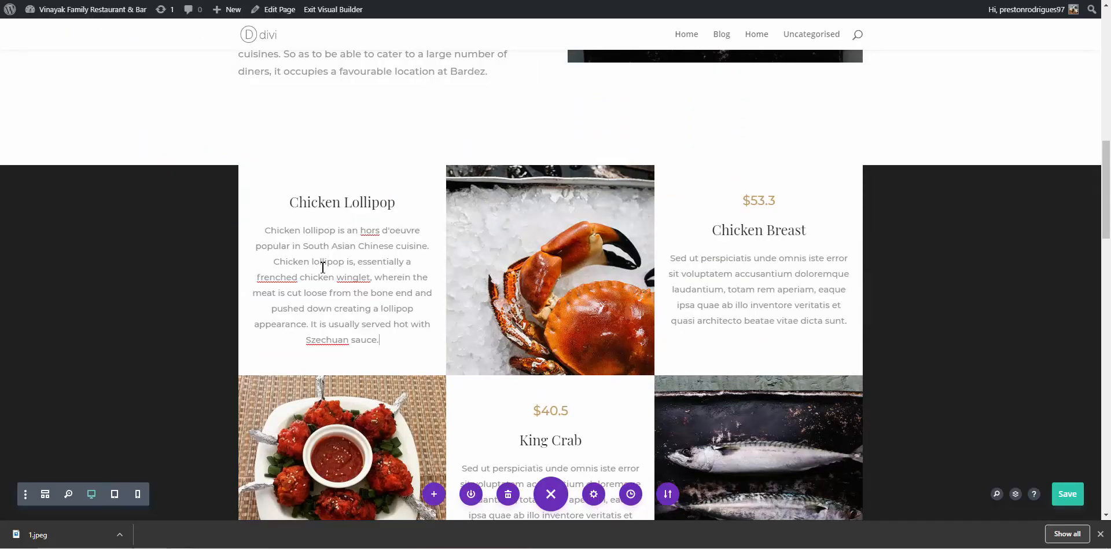
scroll(323, 268, down, 1)
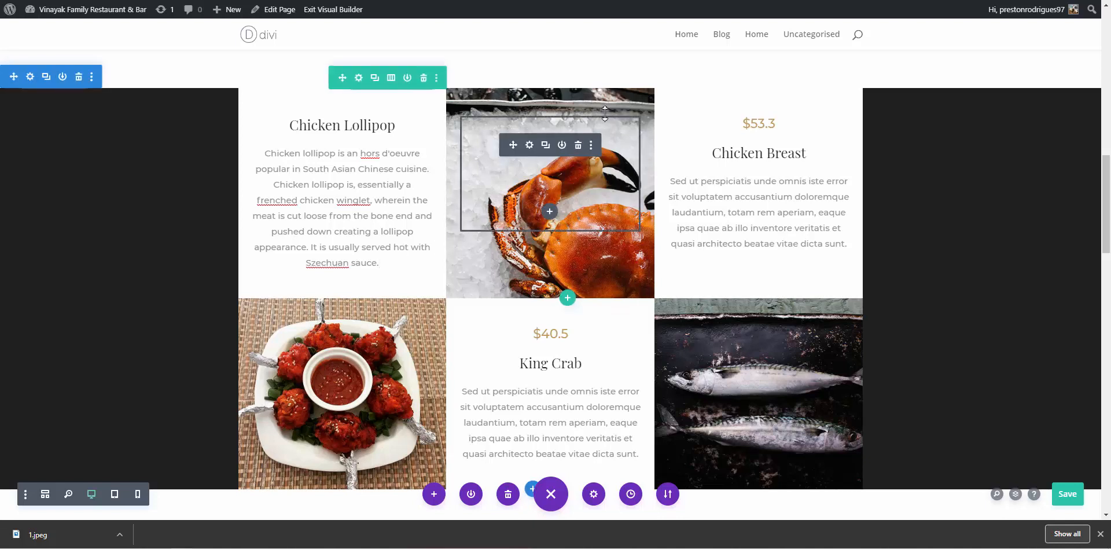
Delete the Szechuan sauce sentence, the empty module above Chicken Breast, and the King Crab heading
drag(392, 265, 319, 250)
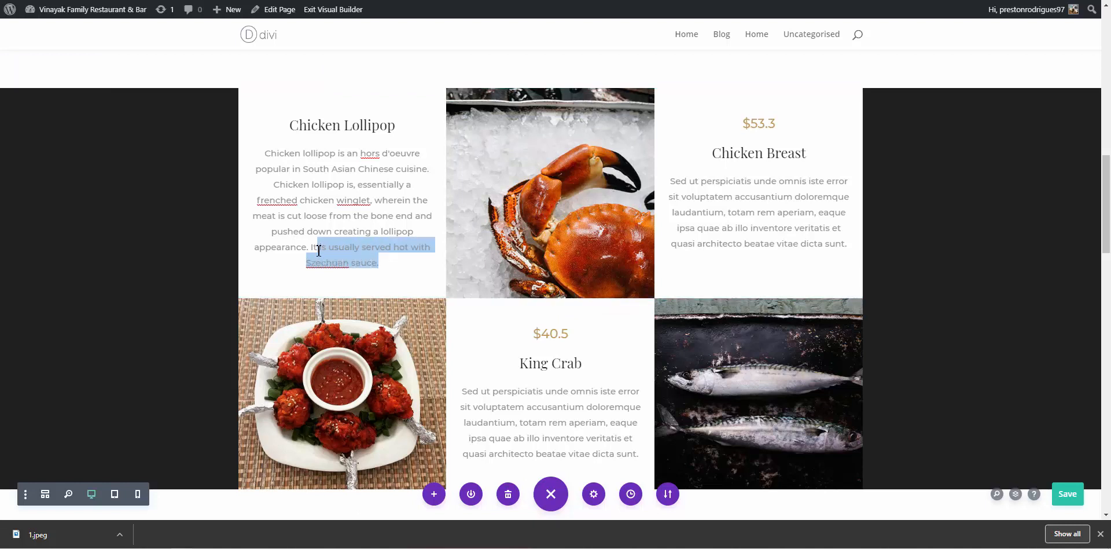
key(BackSpace)
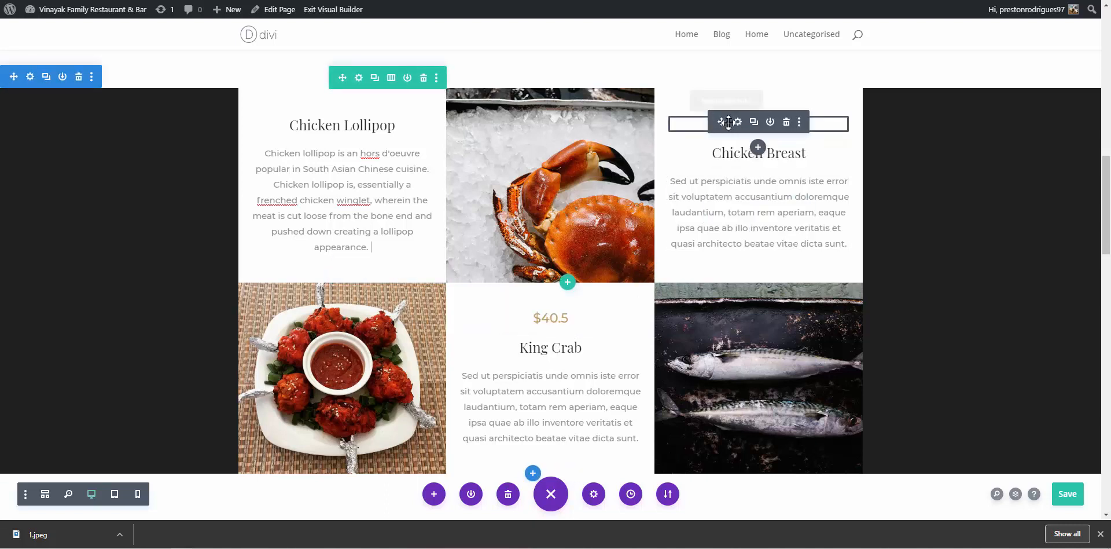
click(786, 121)
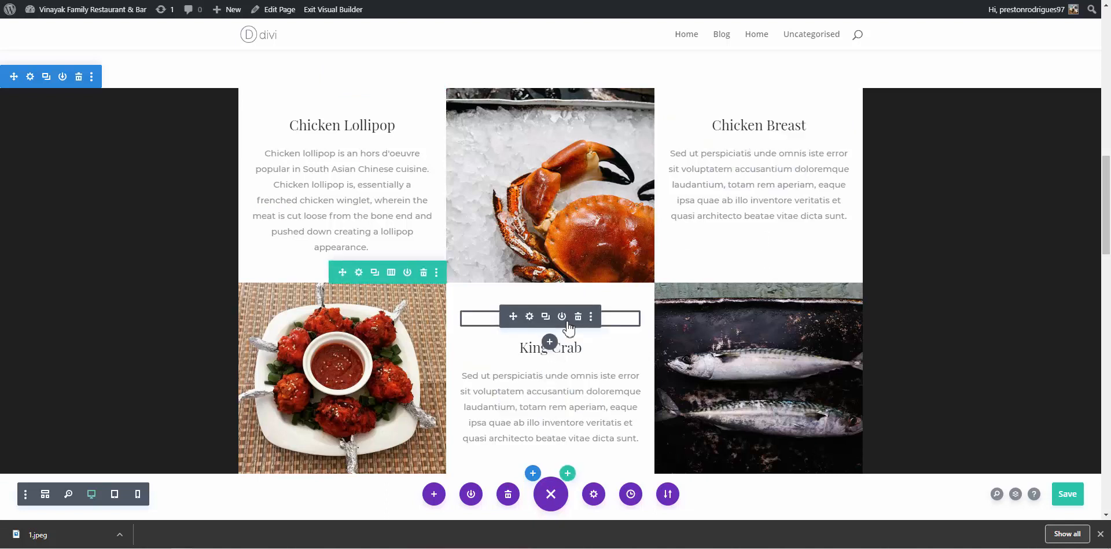
click(580, 319)
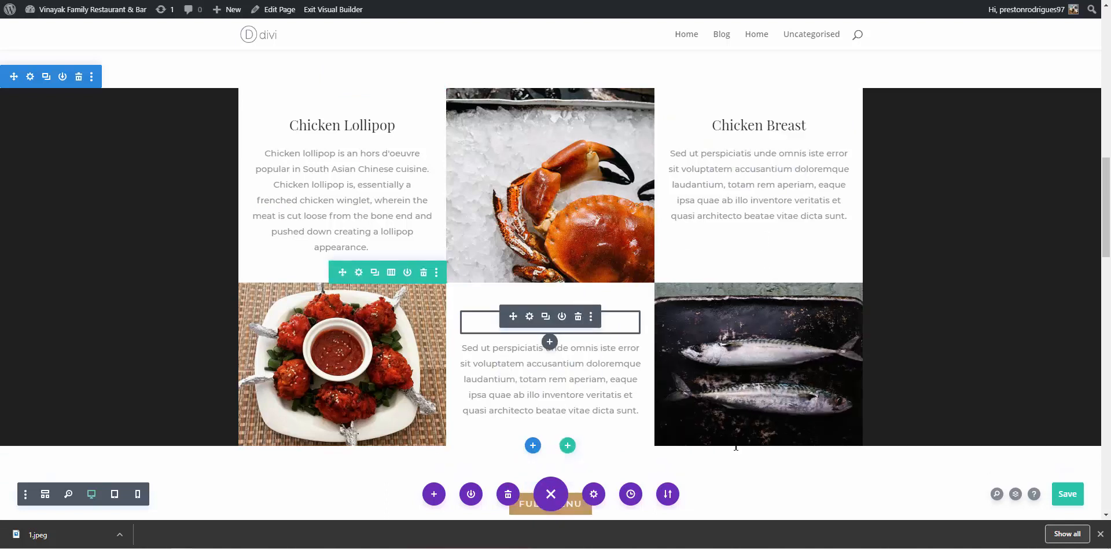
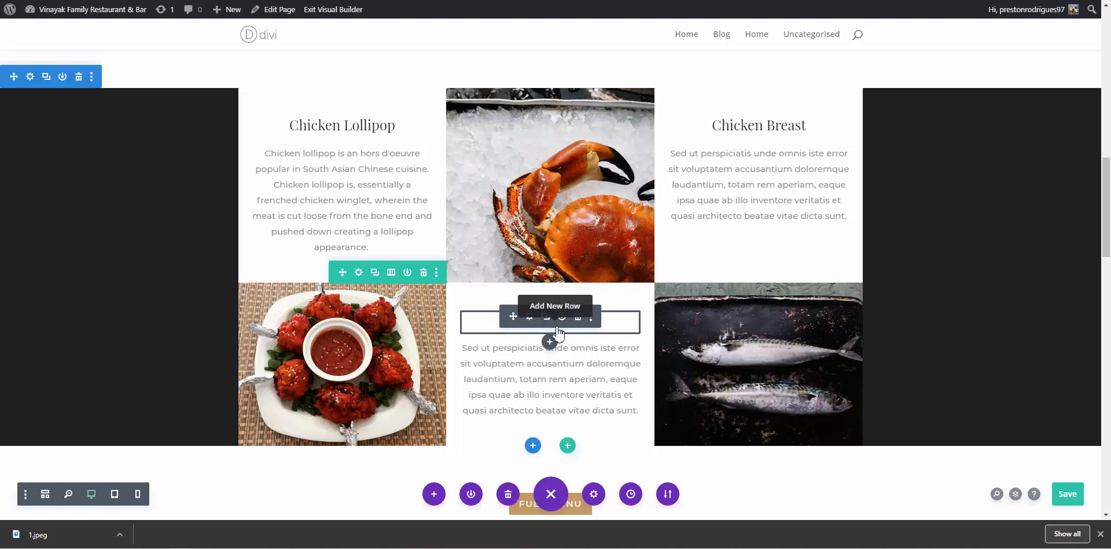
Search Google for chicken tandoori and copy the 'Tandoori chicken' title from the knowledge panel
click(530, 317)
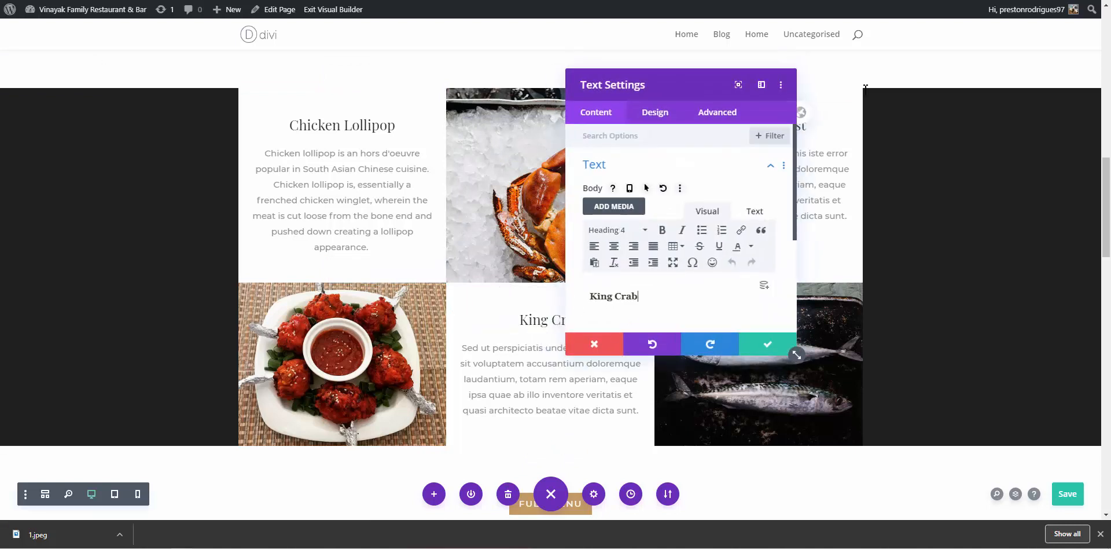
click(118, 0)
double_click(144, 24)
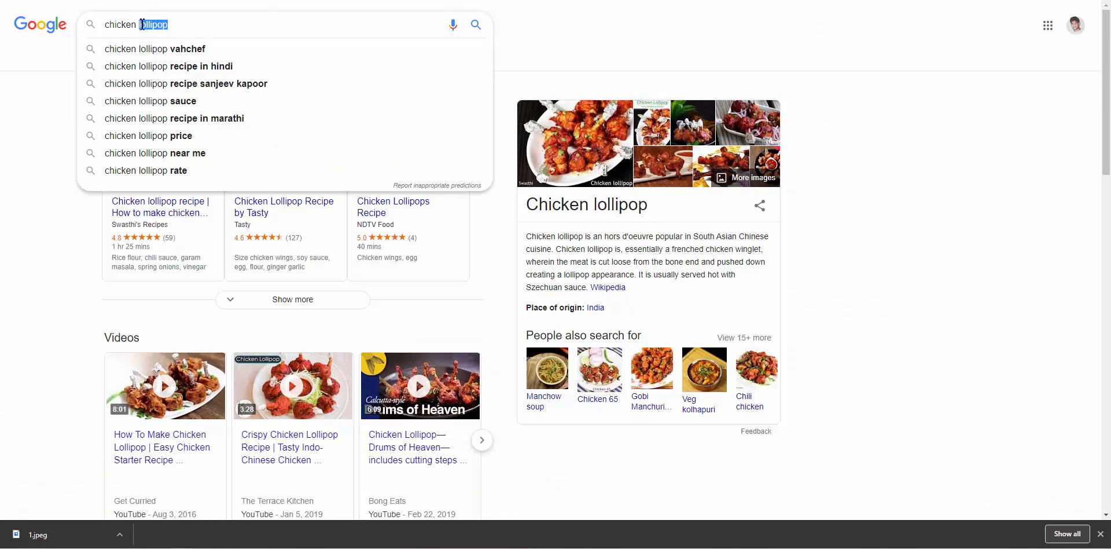
text(tando)
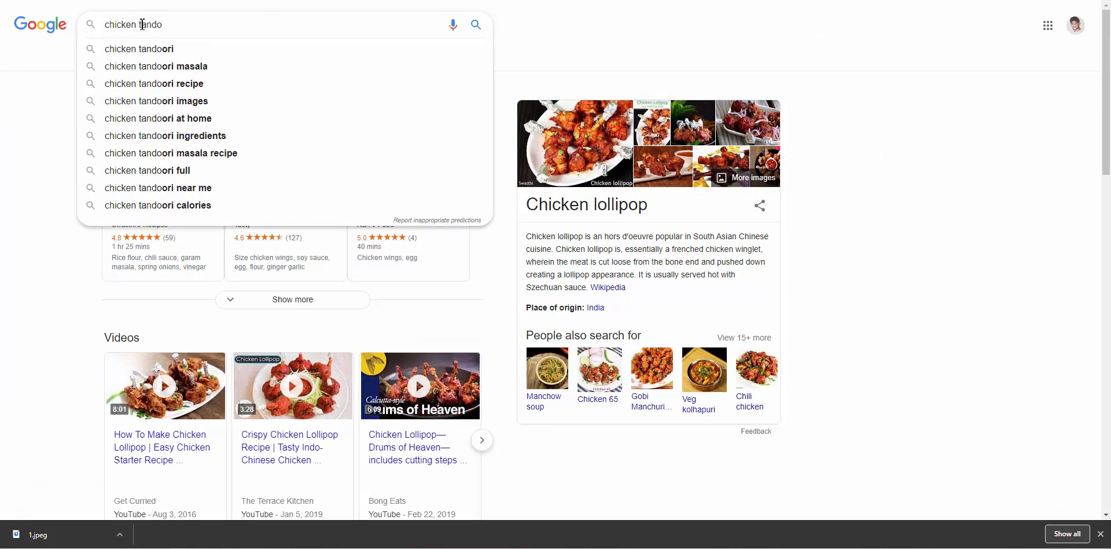
text(ori)
key(Return)
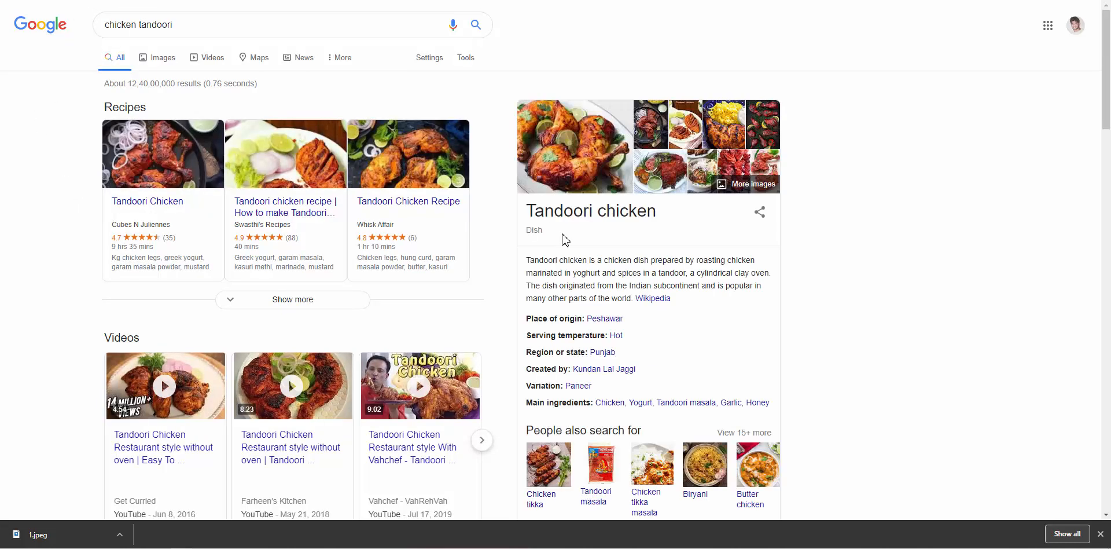
triple_click(654, 212)
key(ctrl+c)
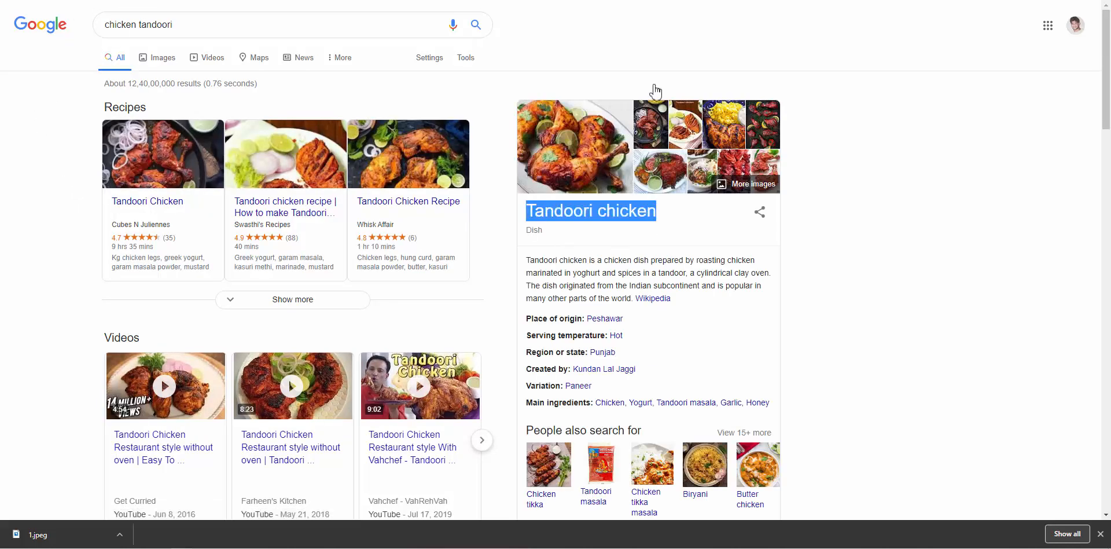
key(ctrl+Tab)
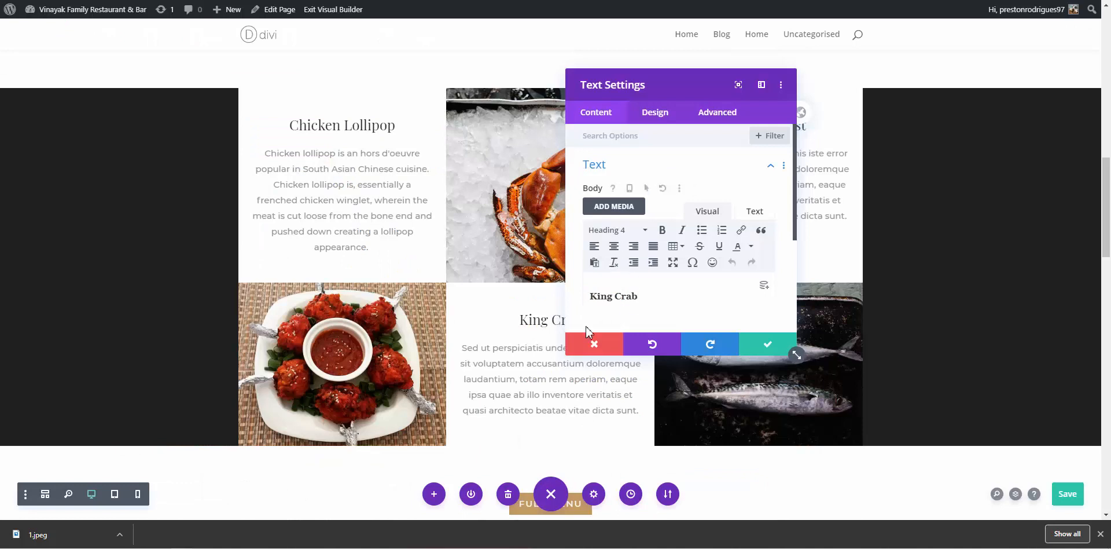
click(593, 344)
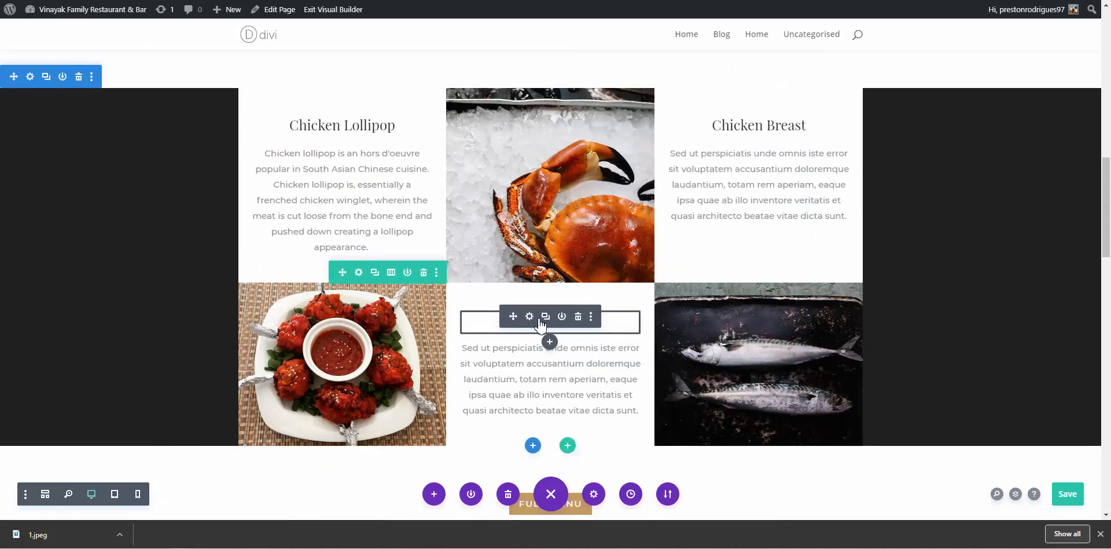
Replace the King Crab heading with the pasted 'Tandoori Chicken', capitalising the C
click(578, 318)
click(529, 316)
triple_click(647, 308)
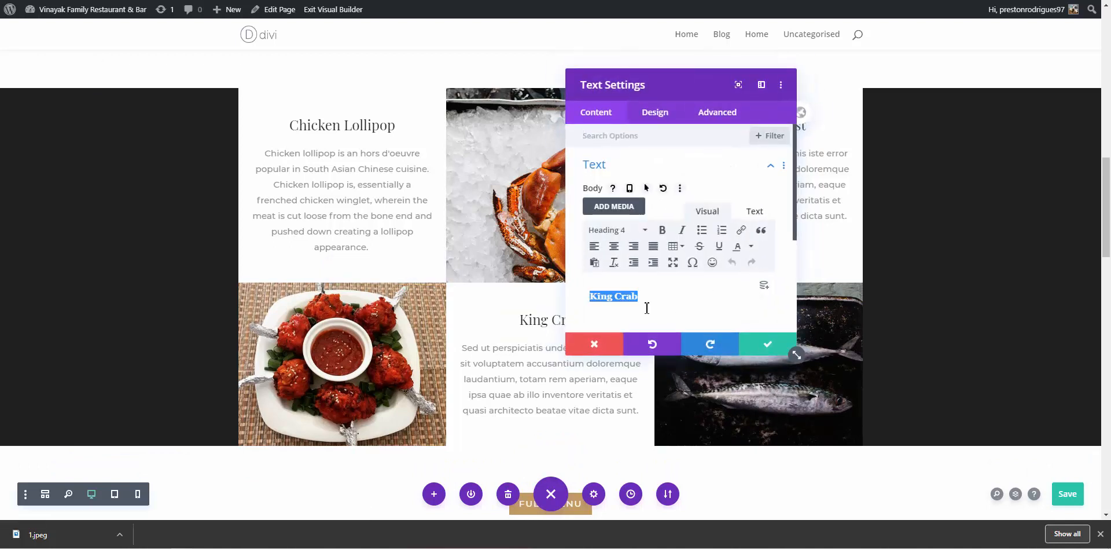
key(ctrl+v)
click(642, 297)
key(BackSpace)
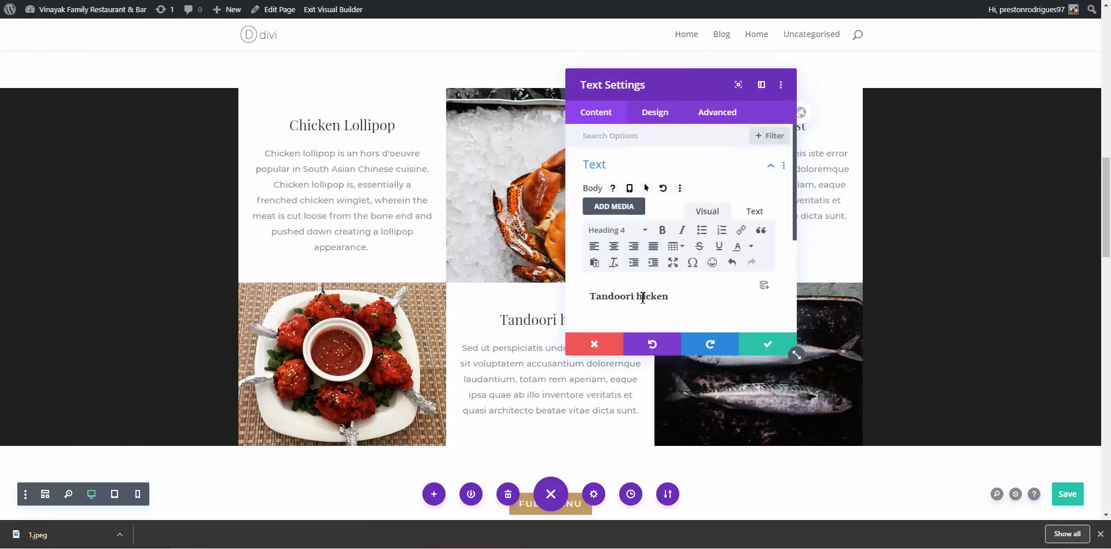
text(C)
click(782, 346)
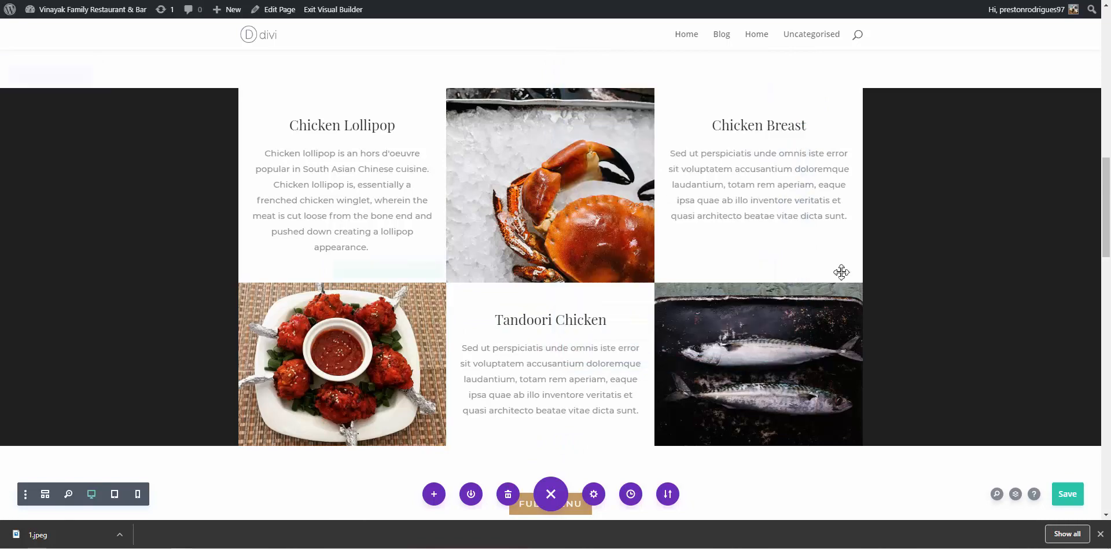
key(ctrl+Tab)
Copy the Wikipedia description of tandoori chicken from Google's knowledge panel
click(533, 259)
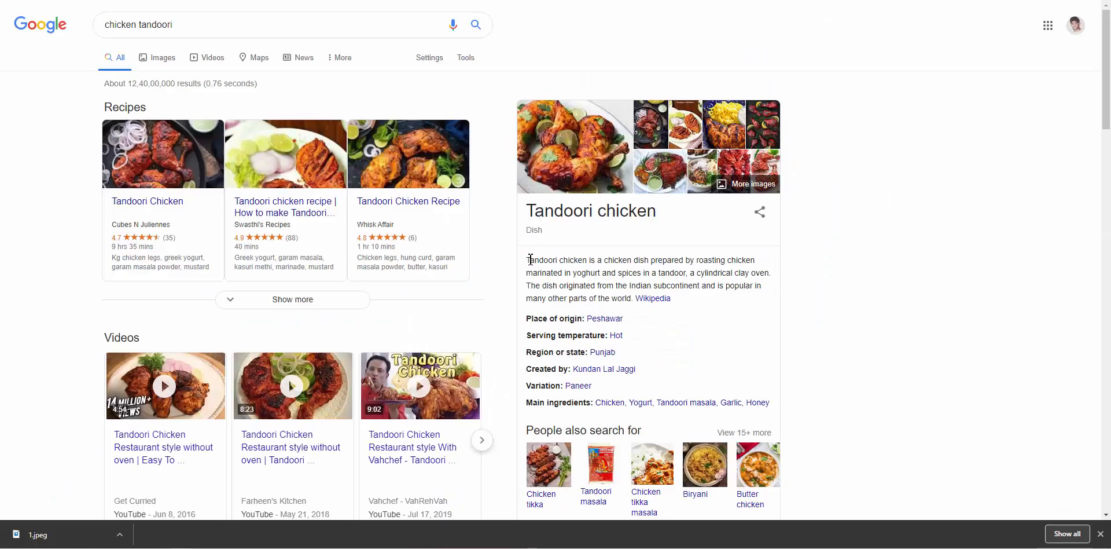
drag(530, 259, 631, 299)
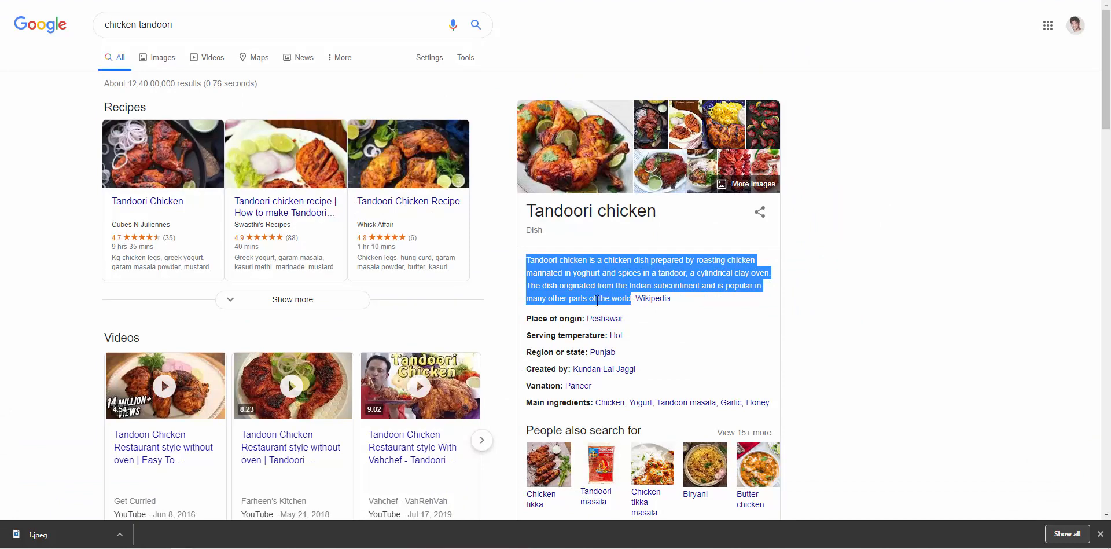
click(551, 276)
drag(550, 270, 622, 297)
key(ctrl+c)
key(ctrl+Tab)
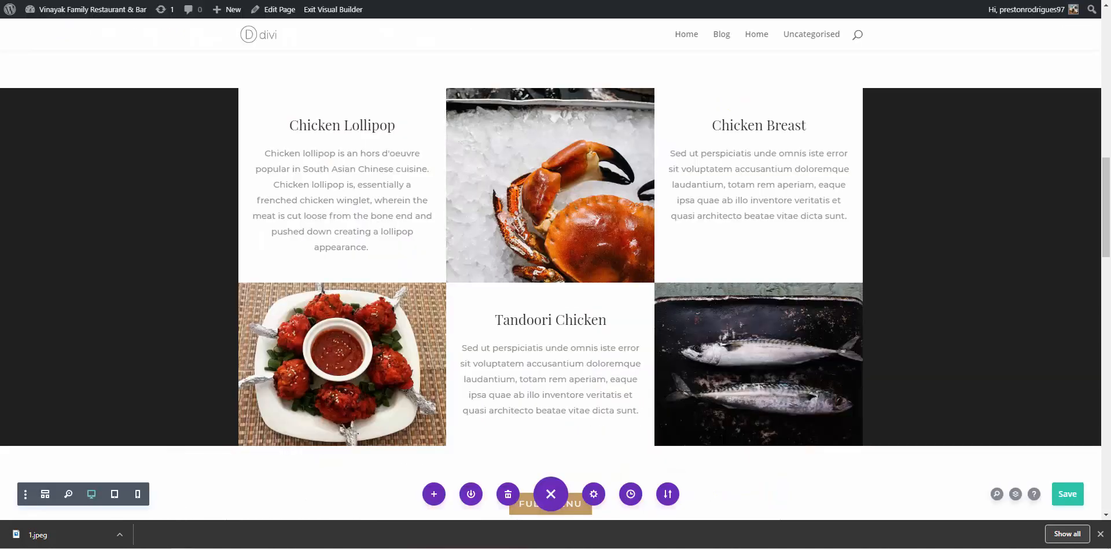
Paste that description over the Tandoori Chicken card's placeholder paragraph
click(601, 352)
key(ctrl+a)
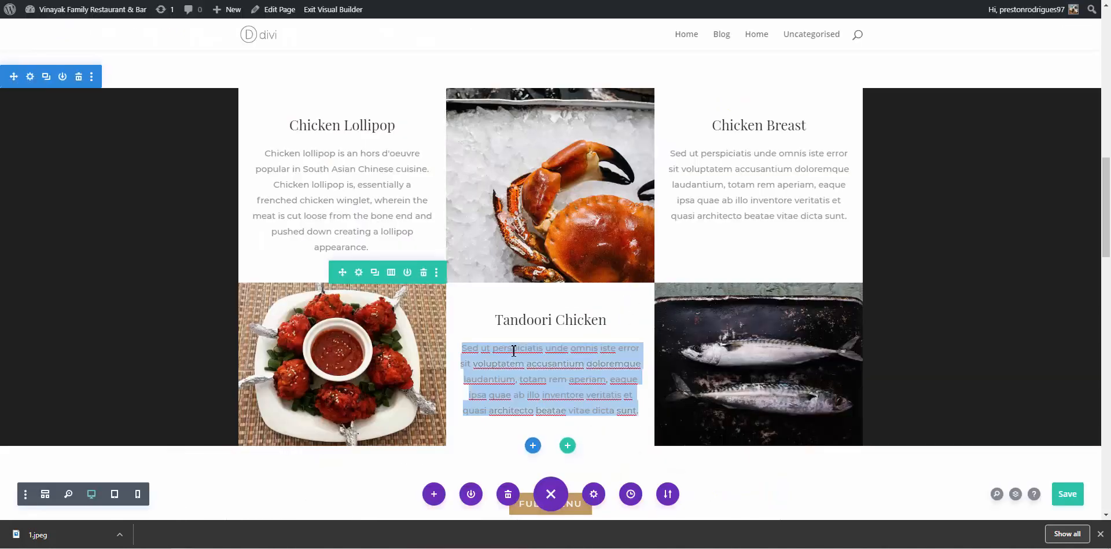
key(ctrl+v)
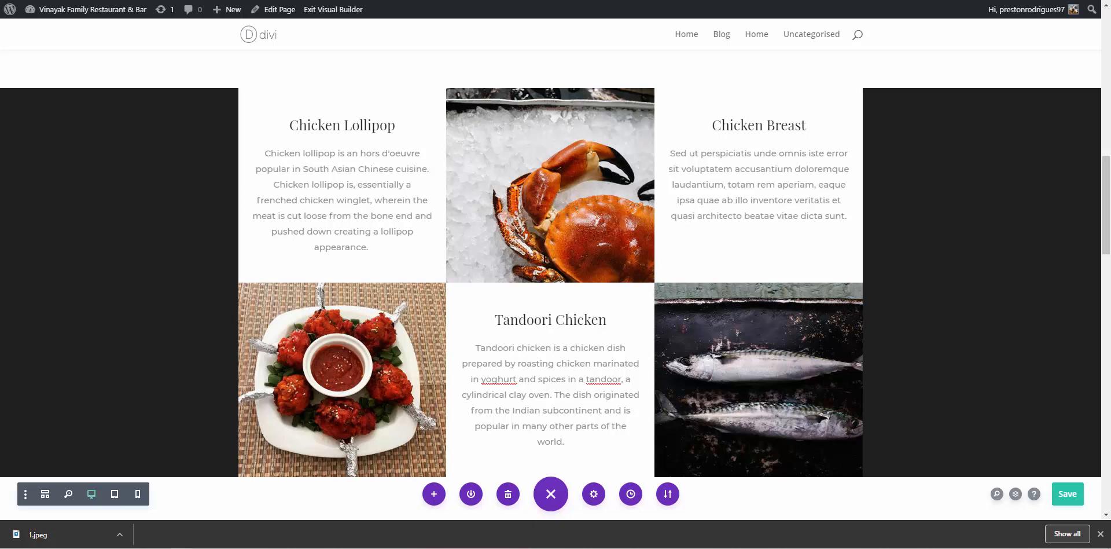
key(ctrl+Tab)
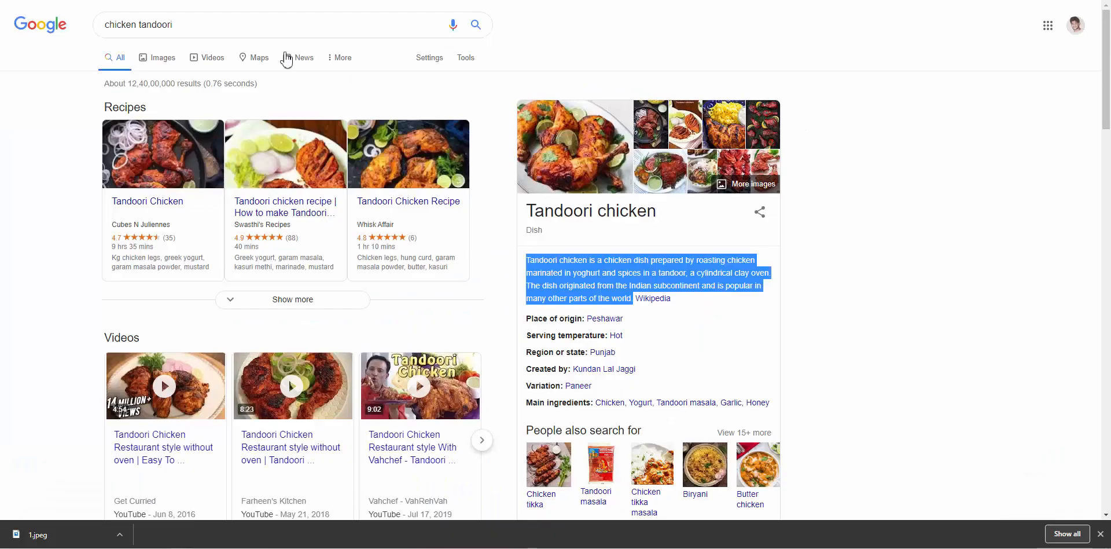
Save the whiskaffair tandoori chicken photo from Google Images as 2.jpg
click(166, 59)
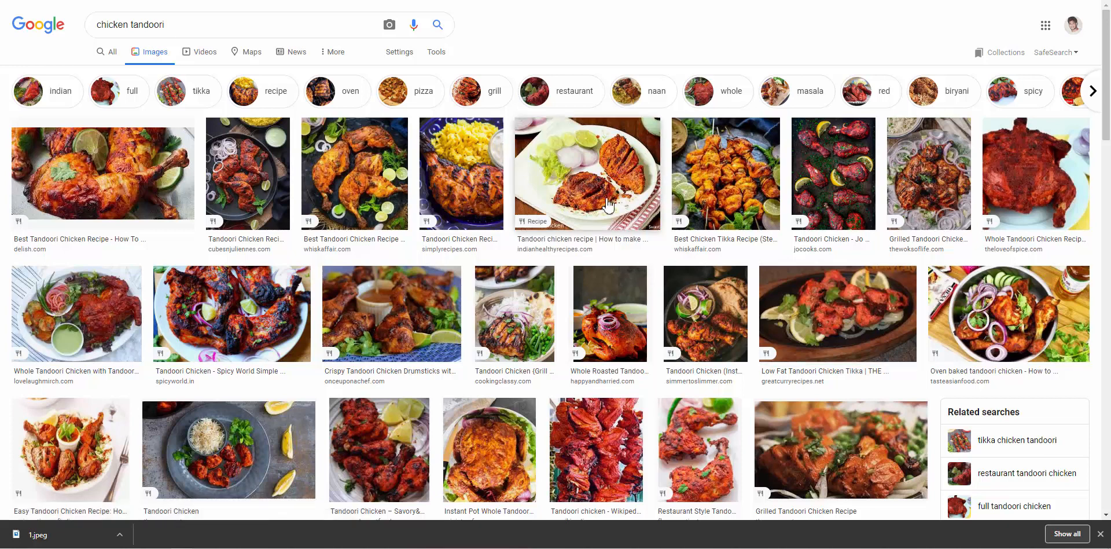
click(383, 168)
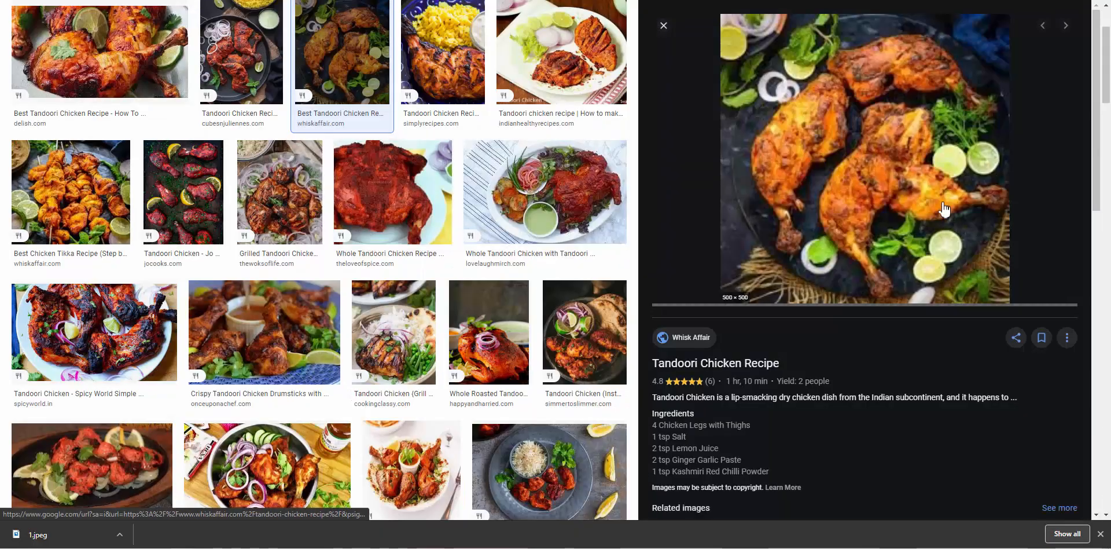
right_click(901, 173)
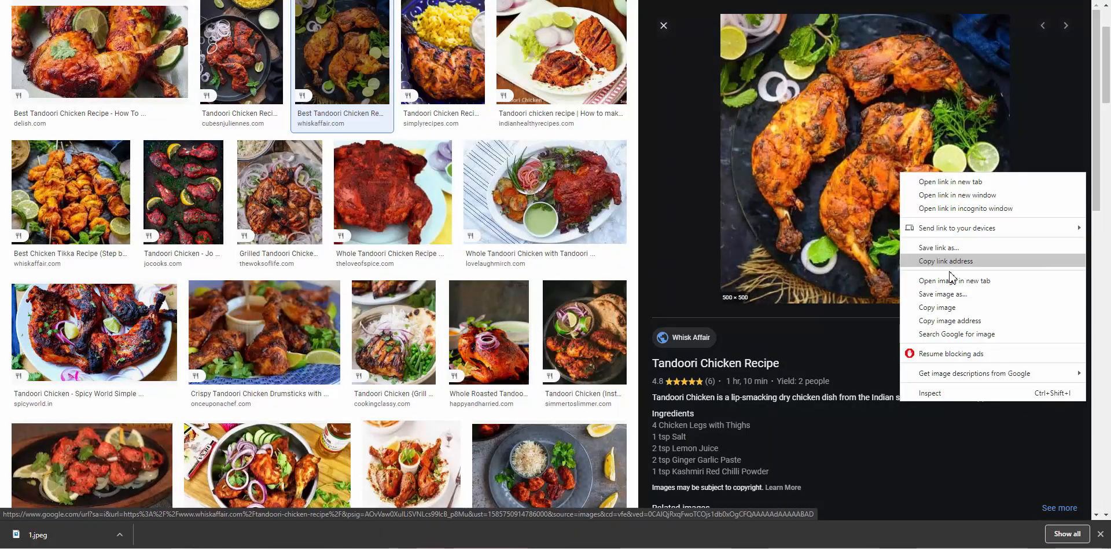
click(945, 294)
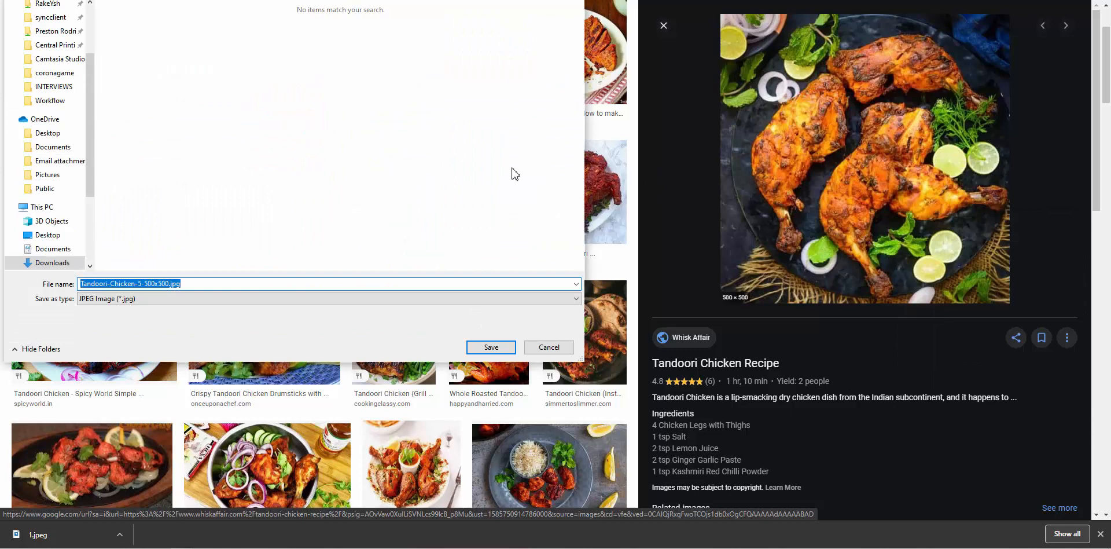
text(2)
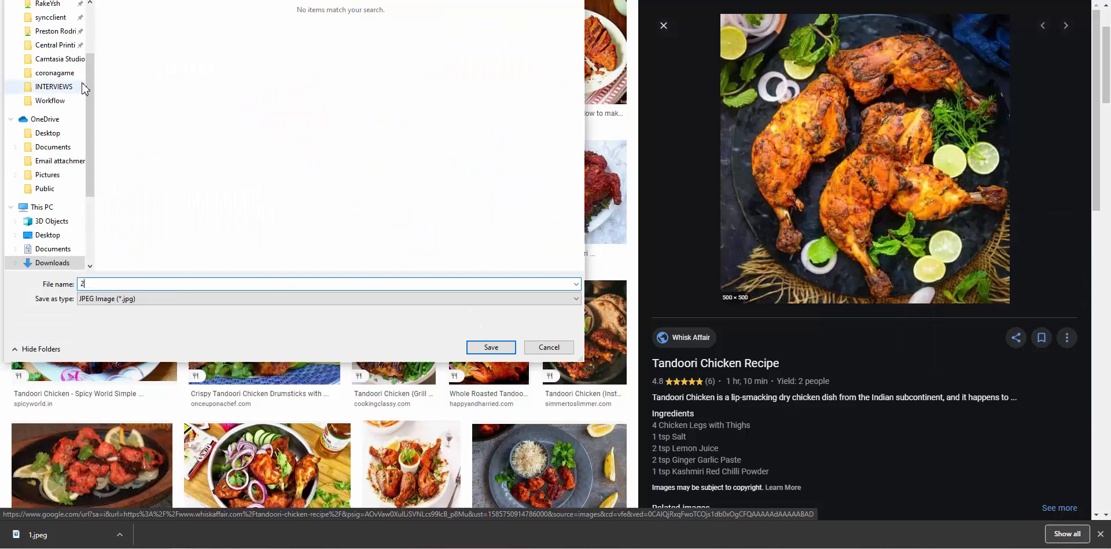
click(504, 347)
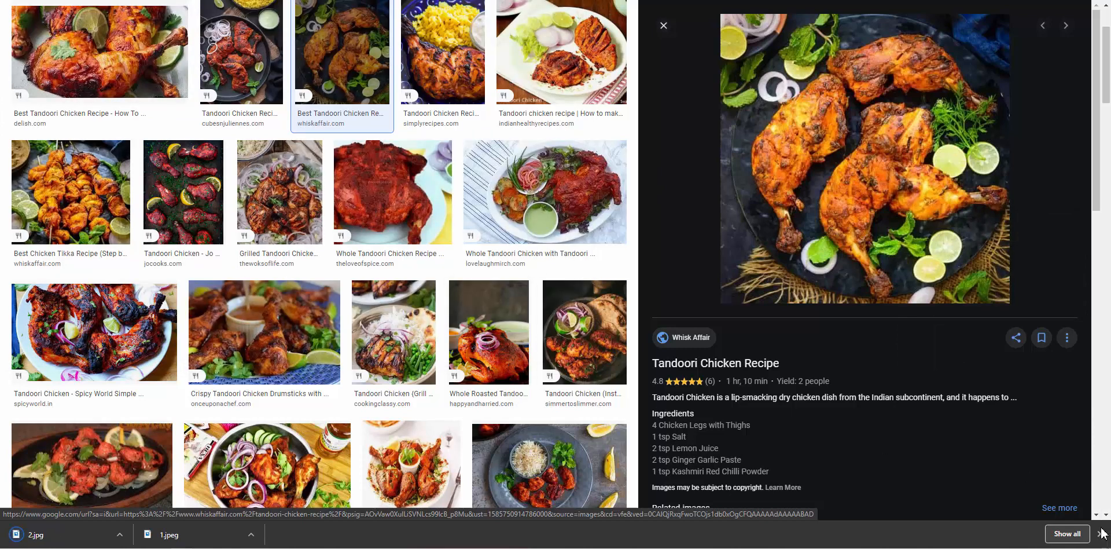
click(1102, 533)
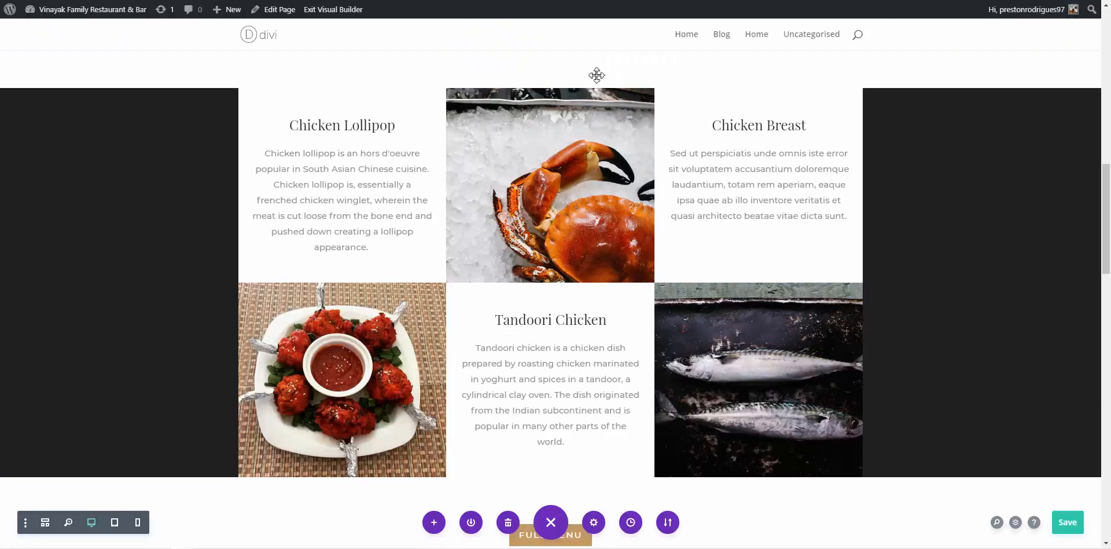
Remove the crab background image from the dish row's second column
mouse_move(599, 153)
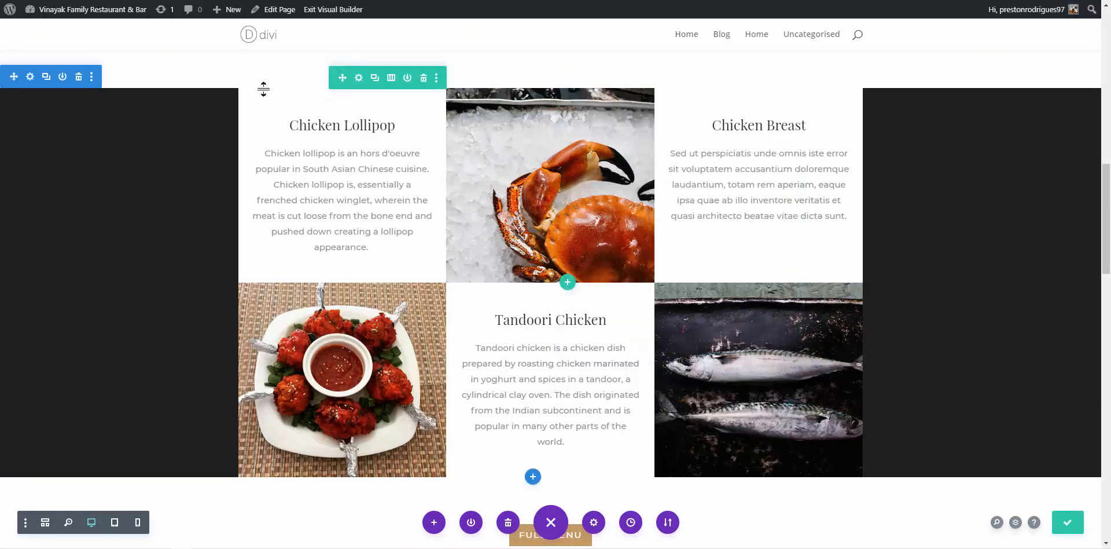
click(359, 77)
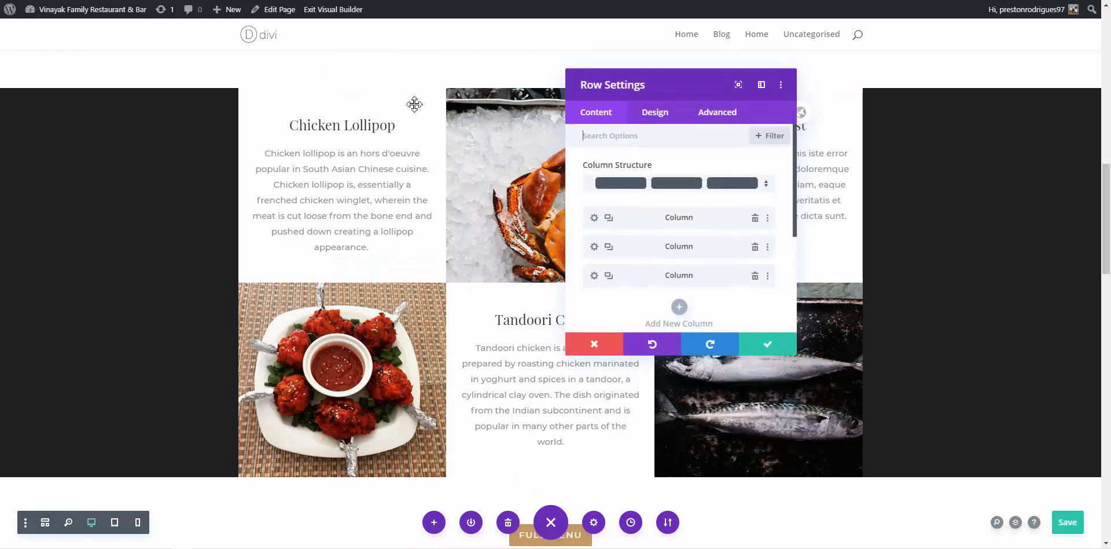
click(594, 248)
scroll(595, 252, down, 1)
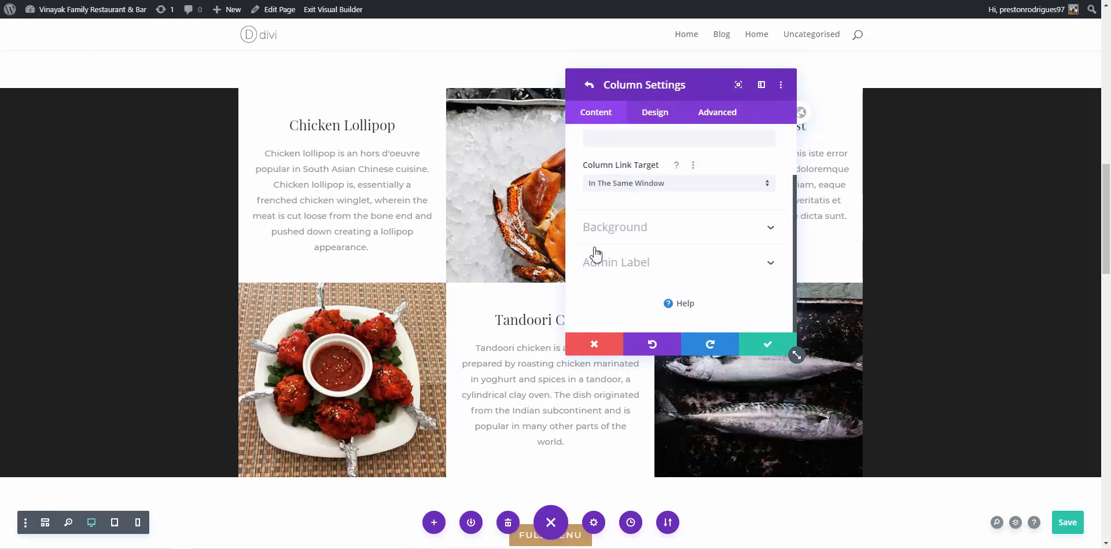
scroll(596, 253, up, 1)
click(589, 86)
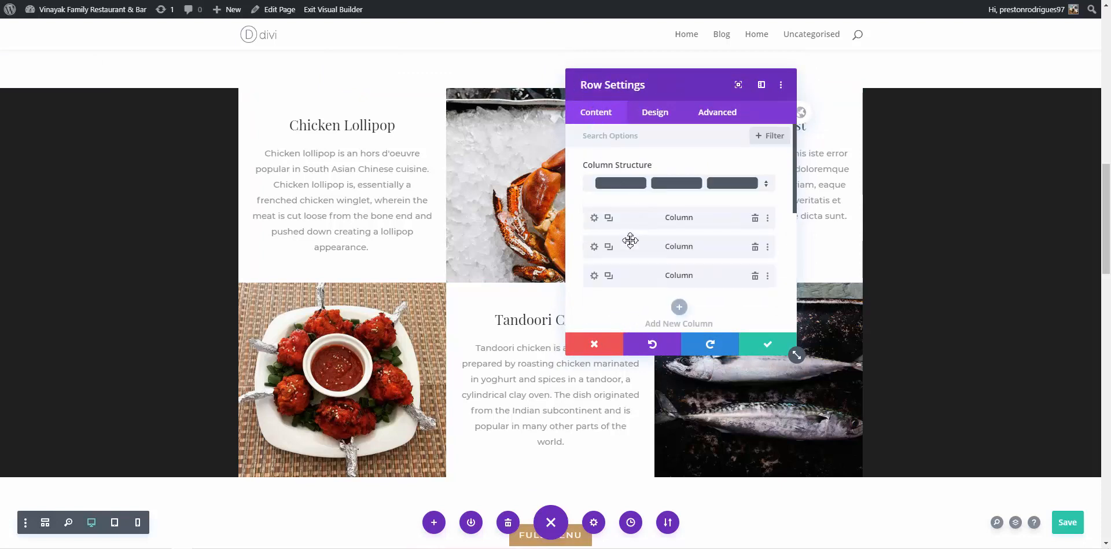
click(596, 250)
scroll(596, 253, down, 1)
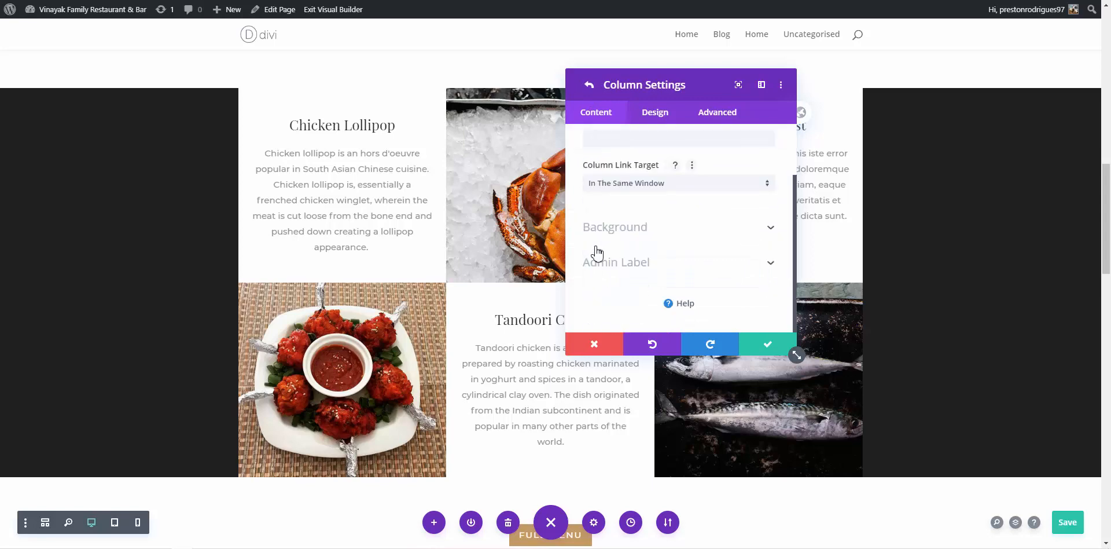
click(608, 234)
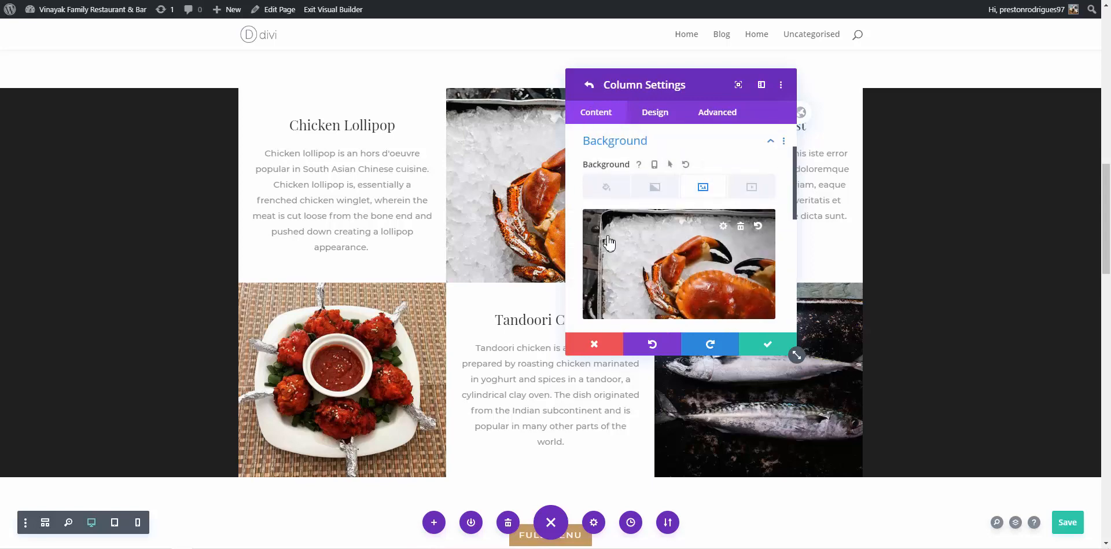
click(741, 227)
Upload 2.jpg and set it as that column's background, confirming column and row settings
click(686, 255)
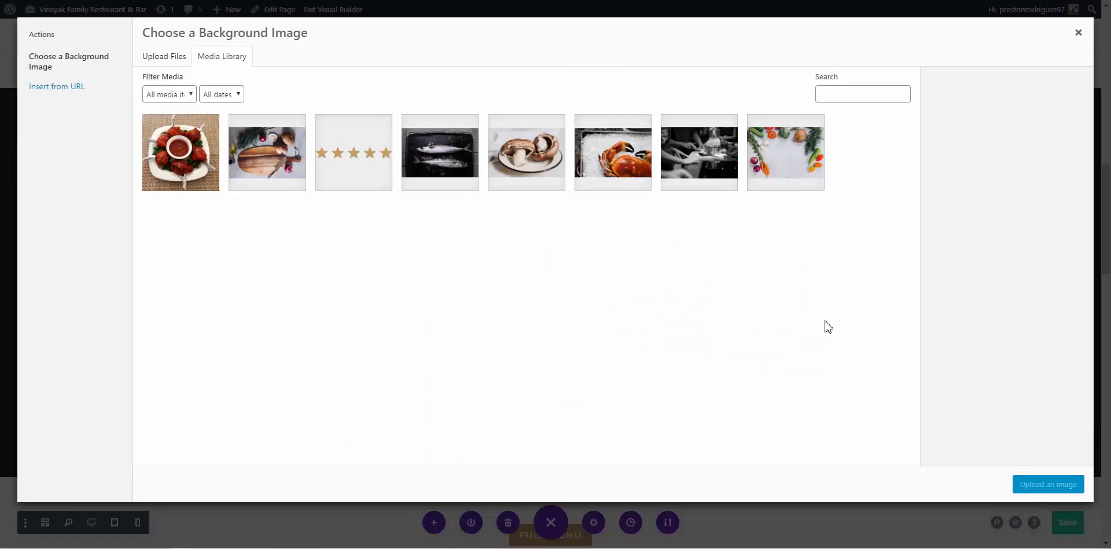
click(168, 58)
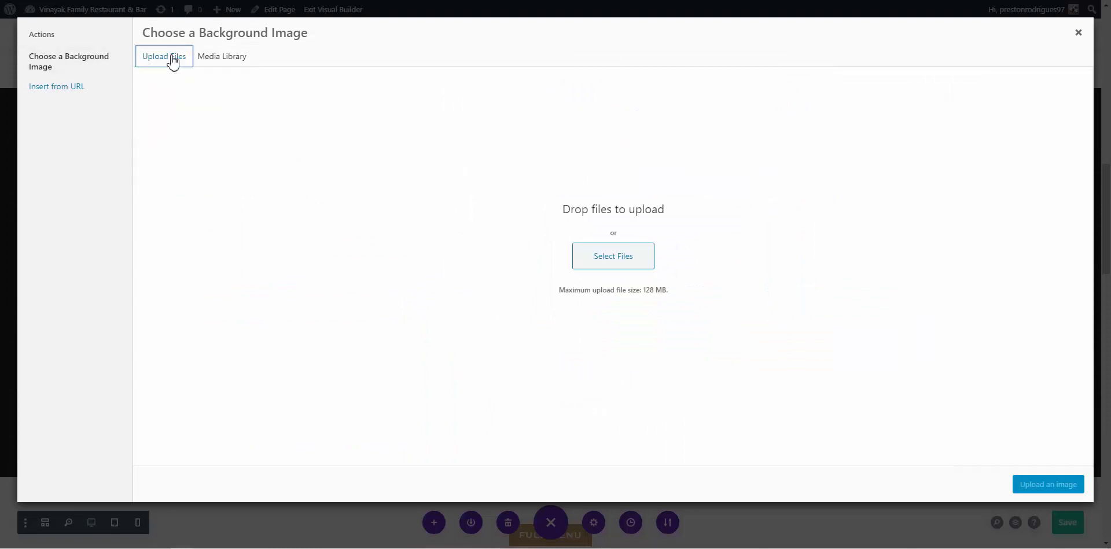
click(621, 274)
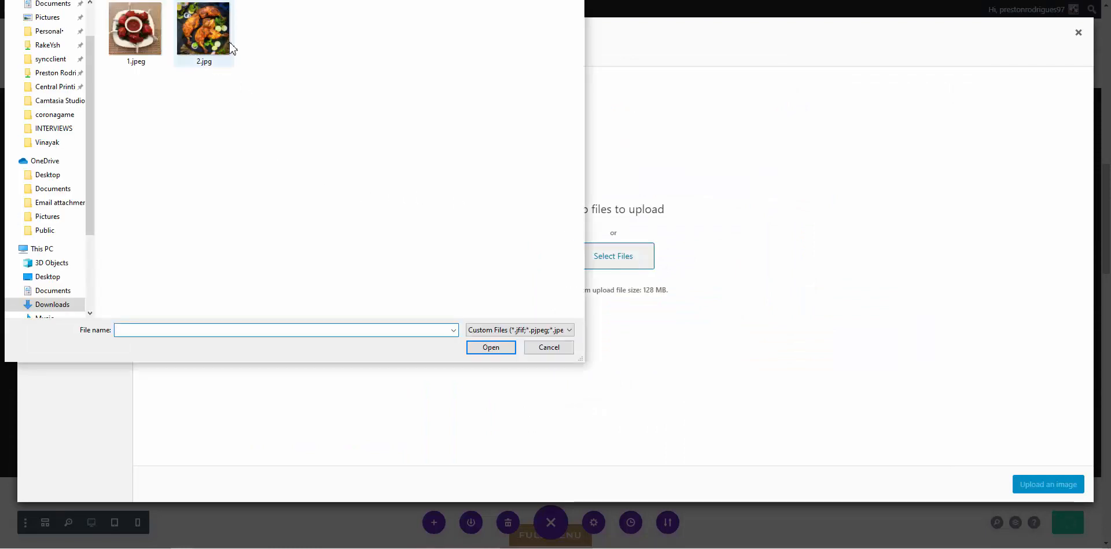
click(229, 46)
click(497, 347)
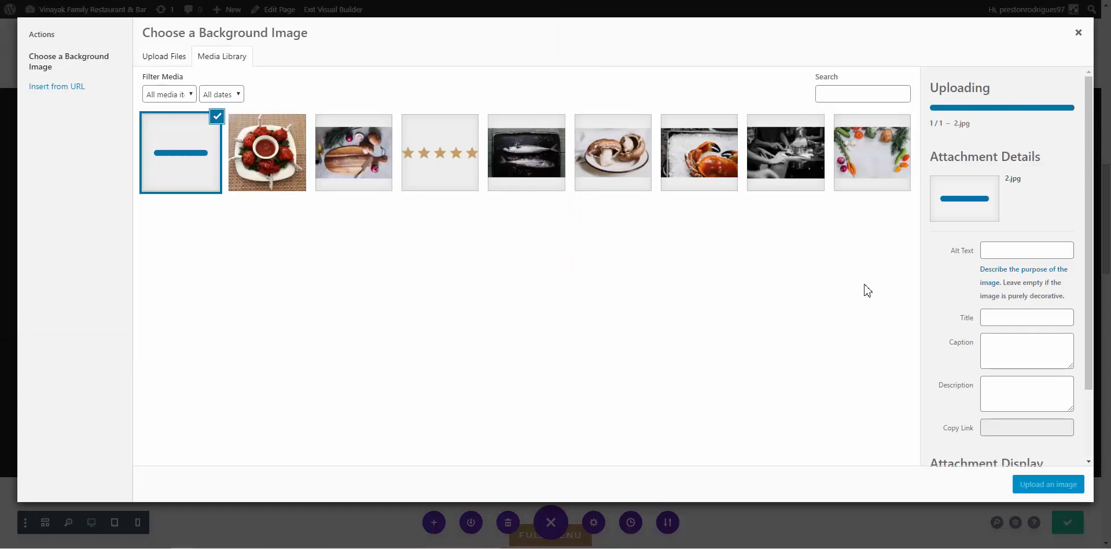
click(1051, 485)
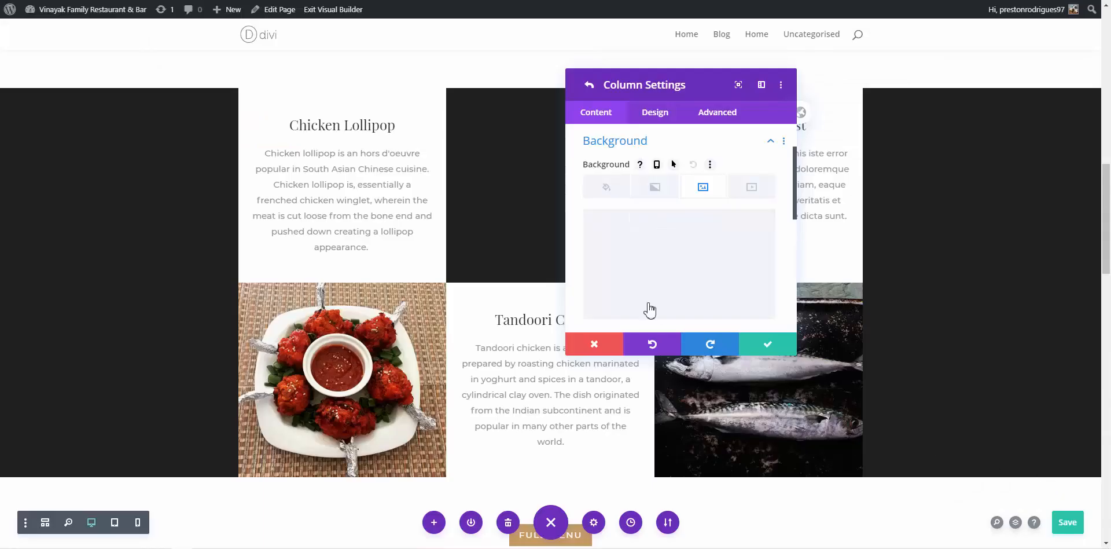
click(764, 348)
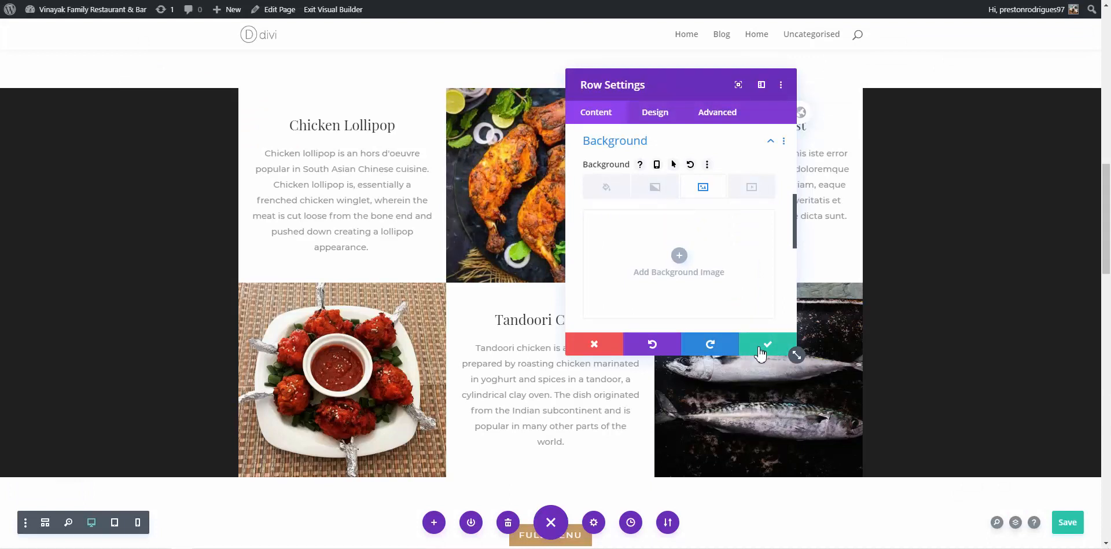
click(762, 349)
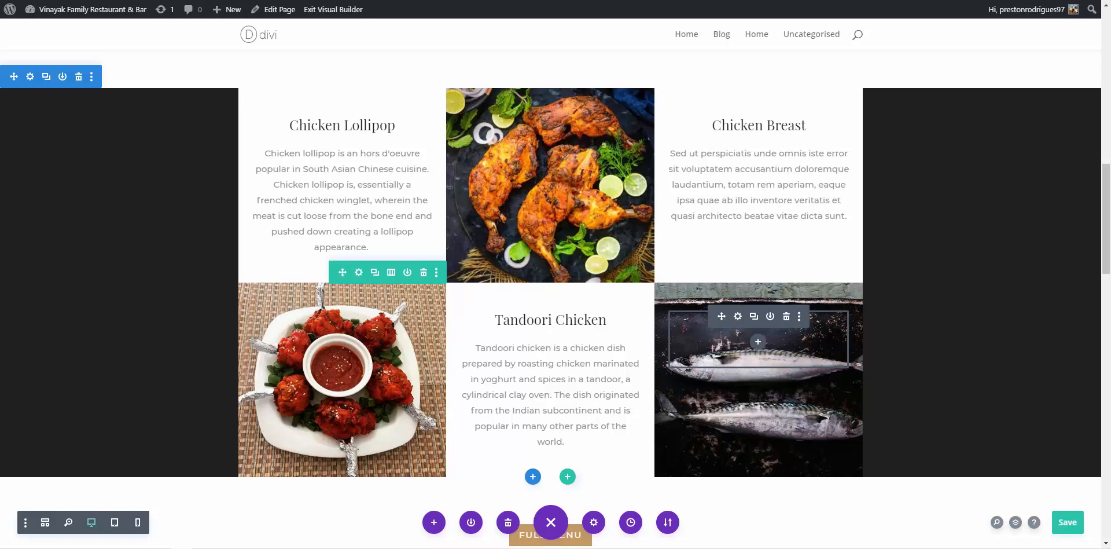
Search Google Images for chicken kabab and save the skewer photo as 3.jpg
click(796, 1)
drag(208, 27, 132, 25)
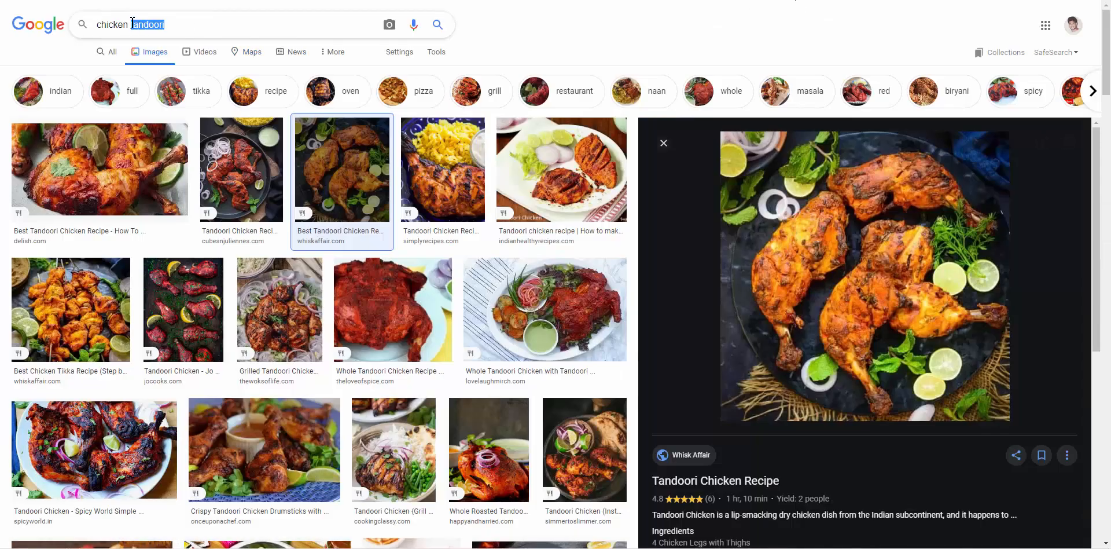
text(kaba)
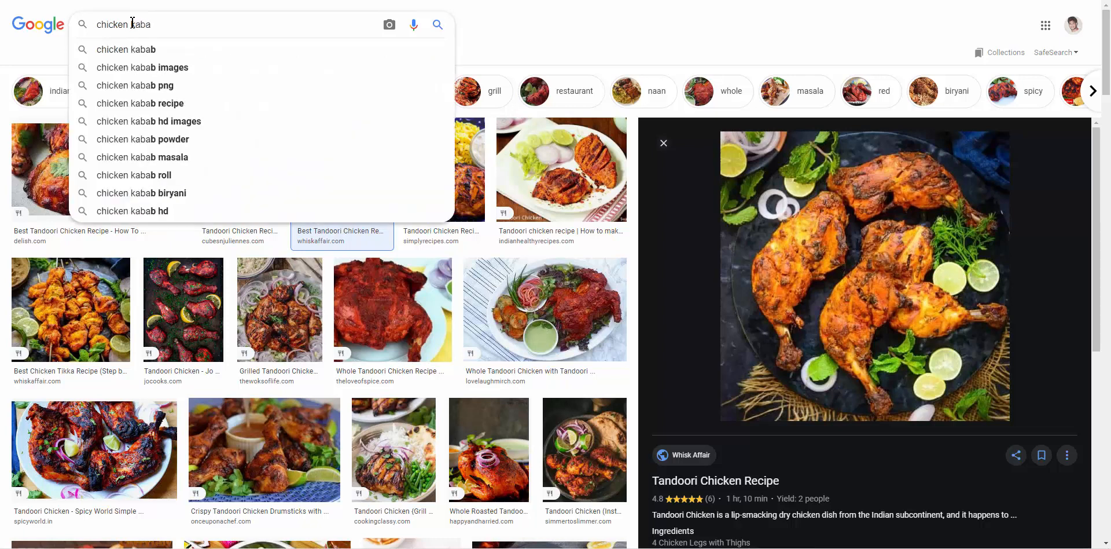
text(b)
key(Return)
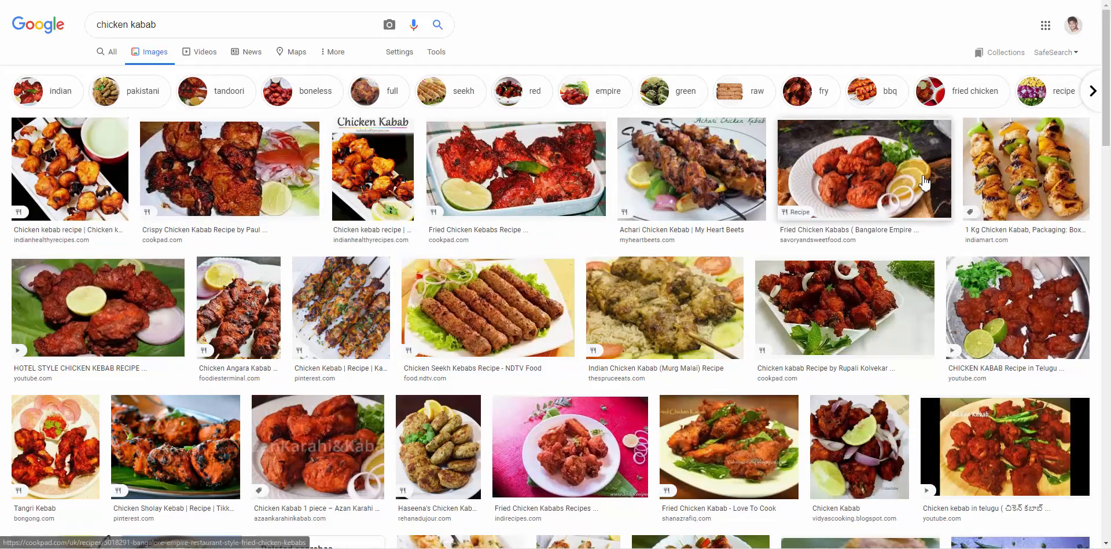
click(1013, 161)
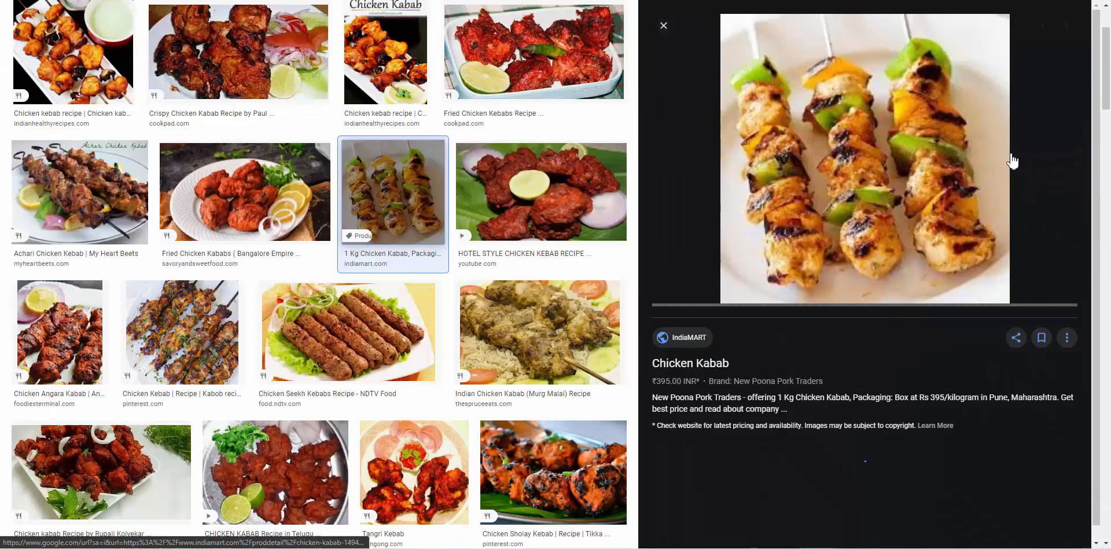
right_click(885, 175)
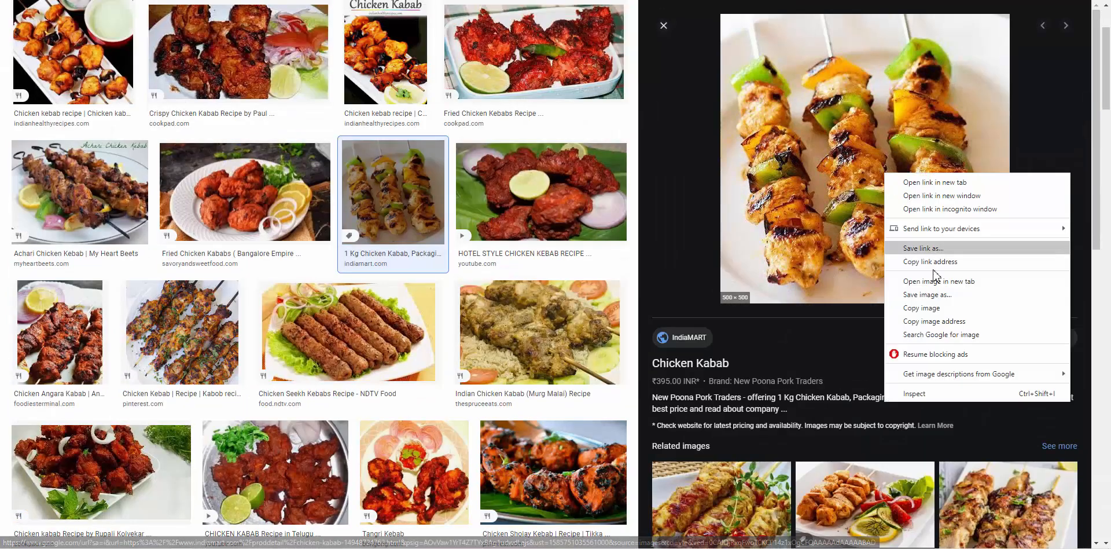
click(927, 301)
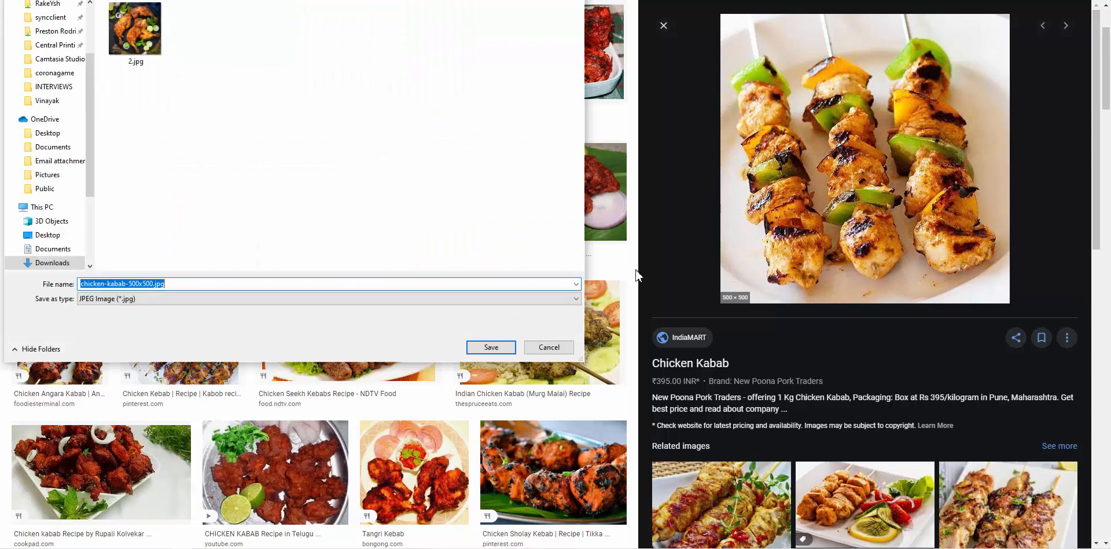
text(3)
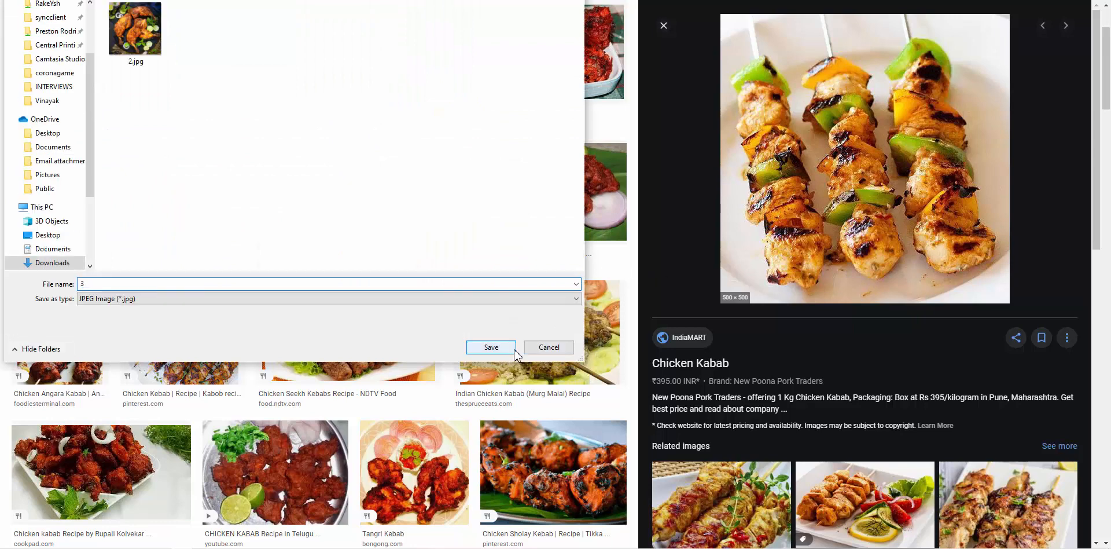
click(514, 347)
key(ctrl+Tab)
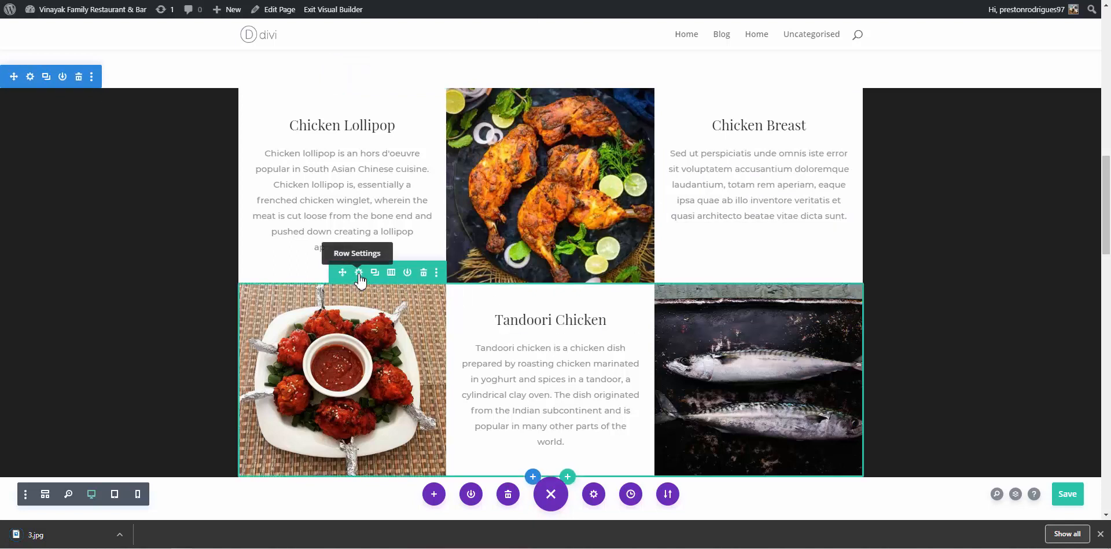
Remove the fish photo from the bottom right column's background
click(359, 273)
click(594, 275)
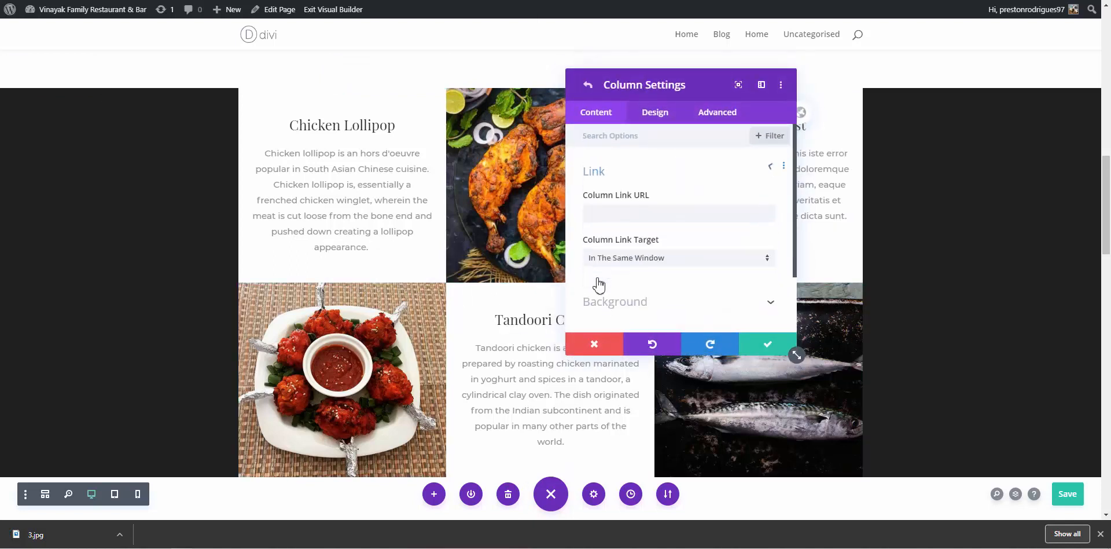
click(626, 296)
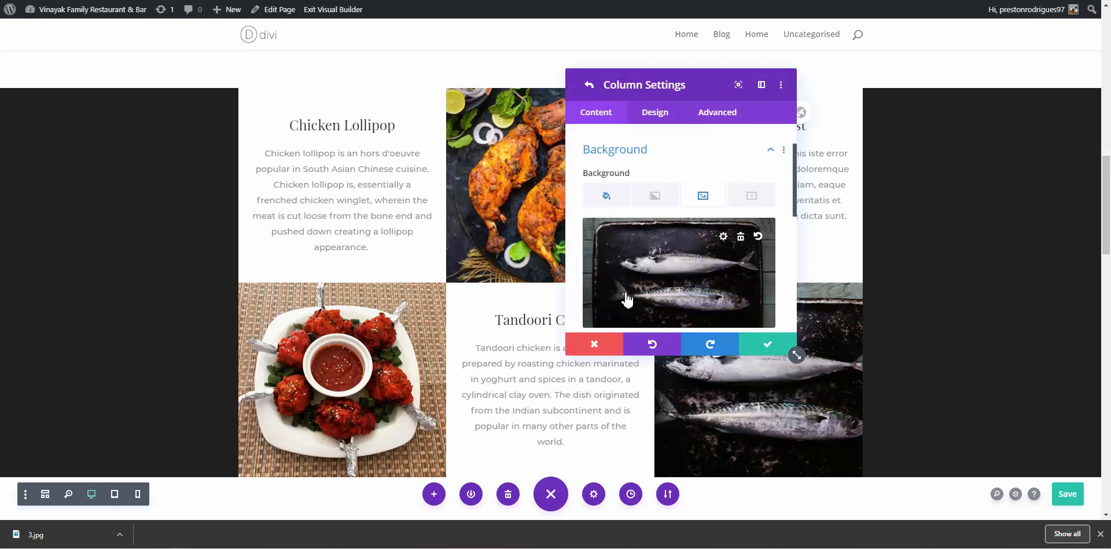
click(738, 229)
Upload 3.jpg and set it as that column's background, confirming column and row settings
click(680, 258)
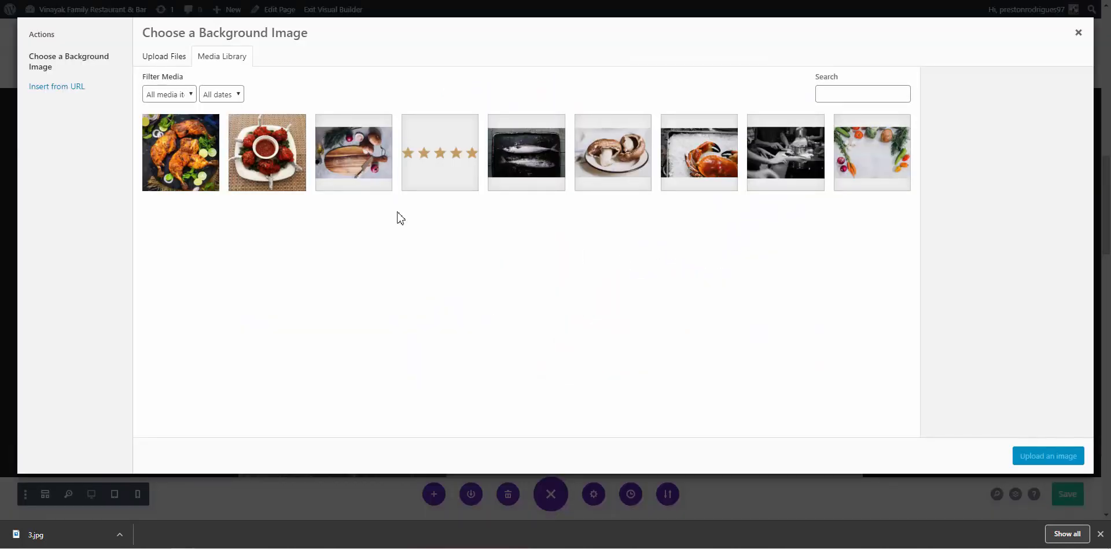
click(201, 160)
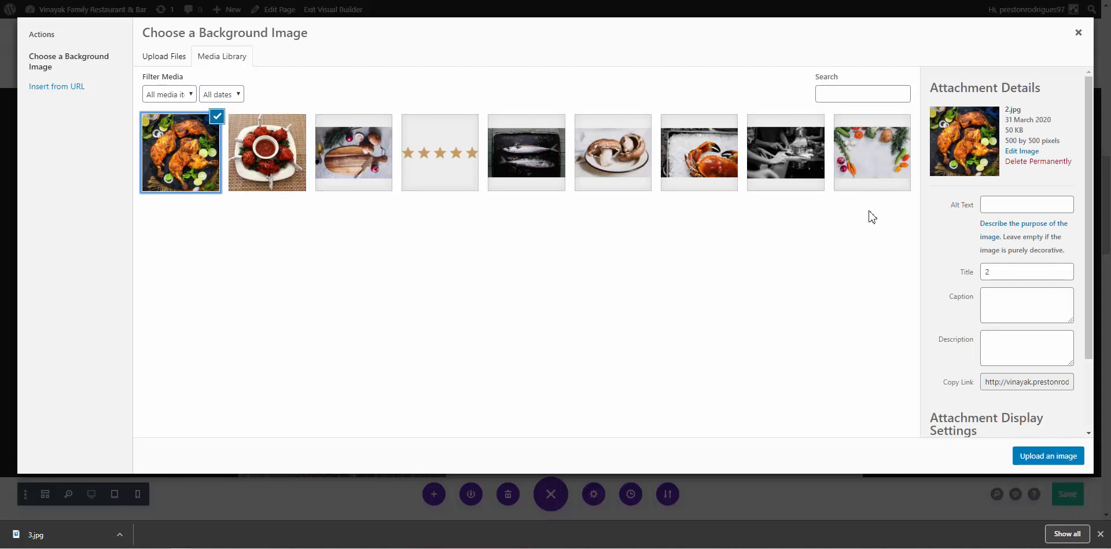
click(164, 57)
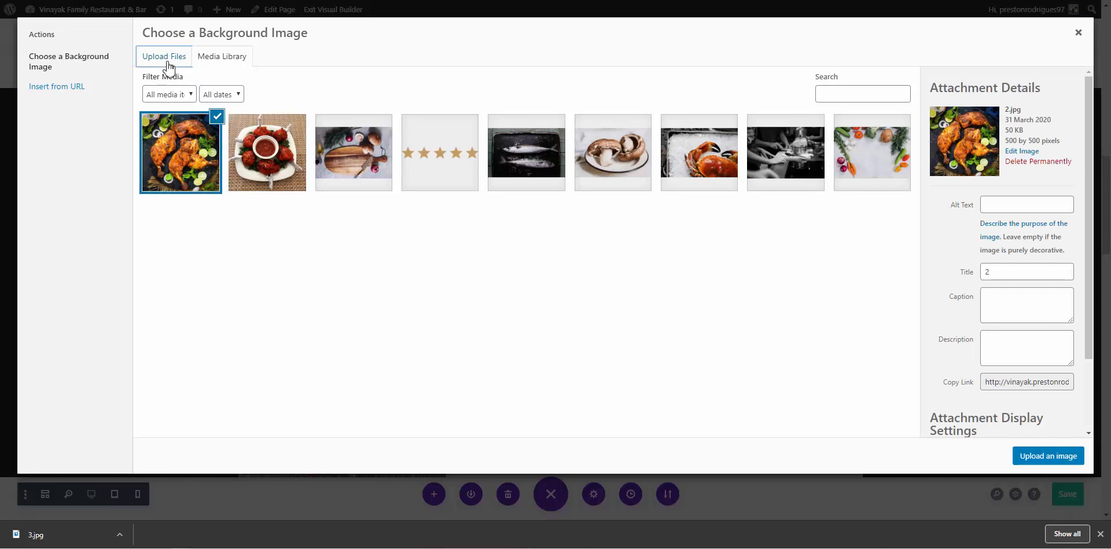
click(596, 242)
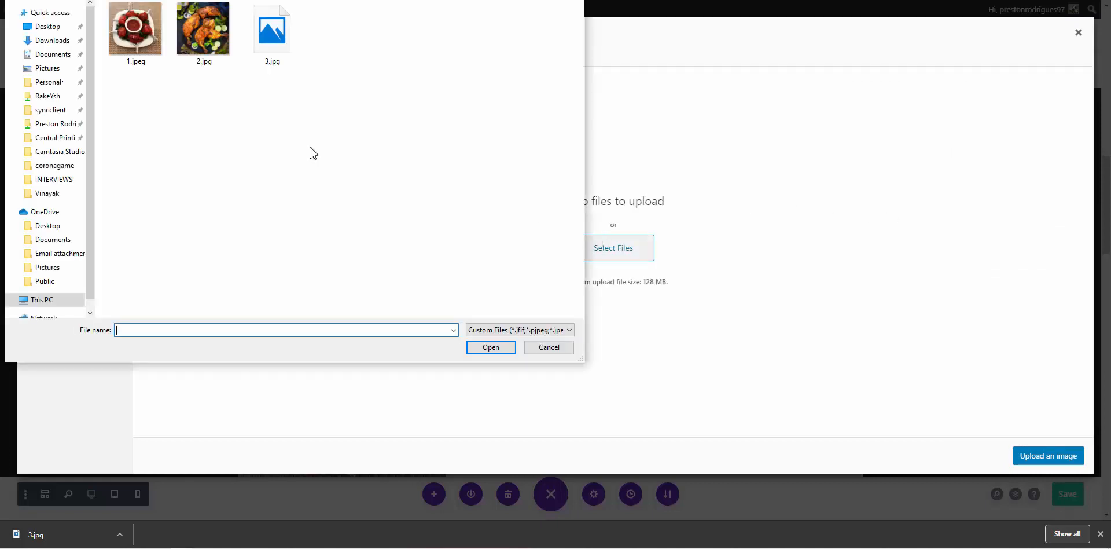
click(255, 44)
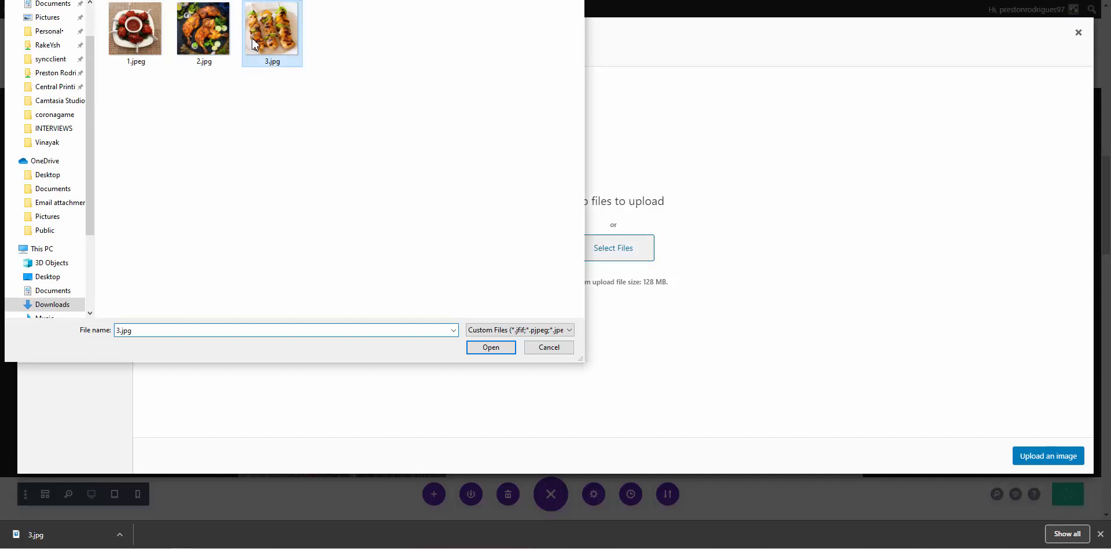
click(499, 347)
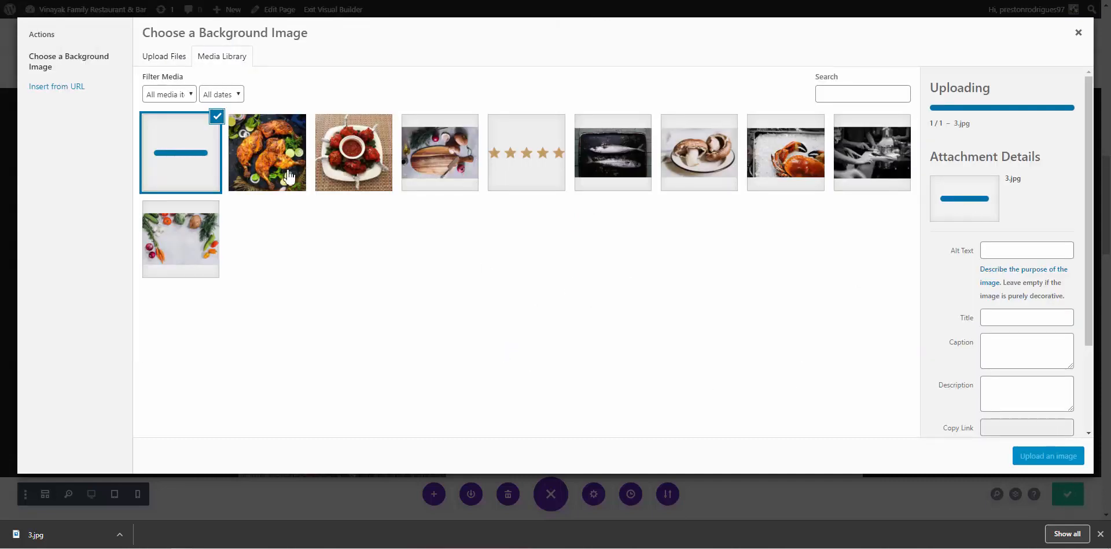
click(1040, 457)
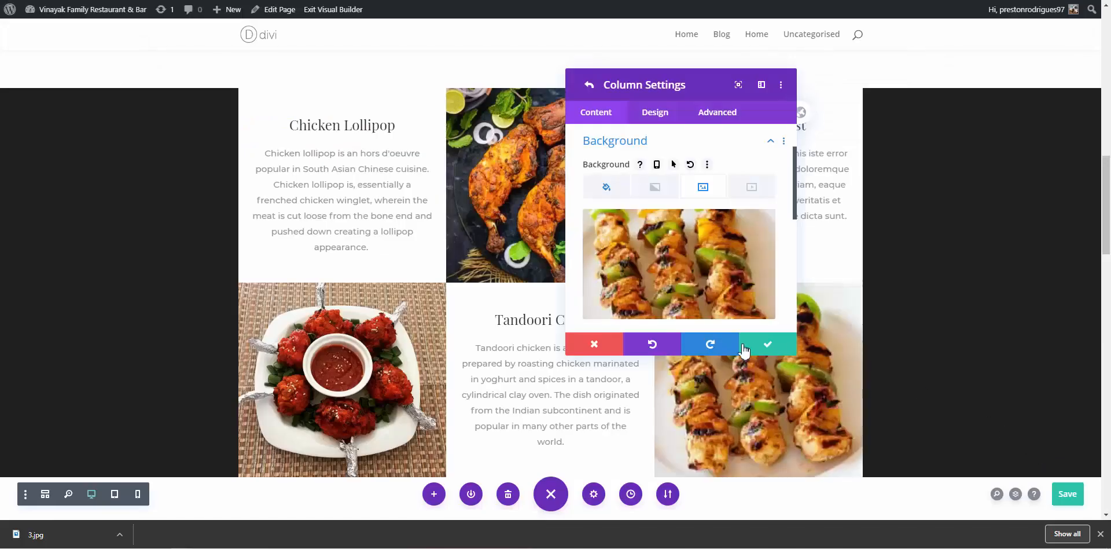
click(765, 351)
click(763, 349)
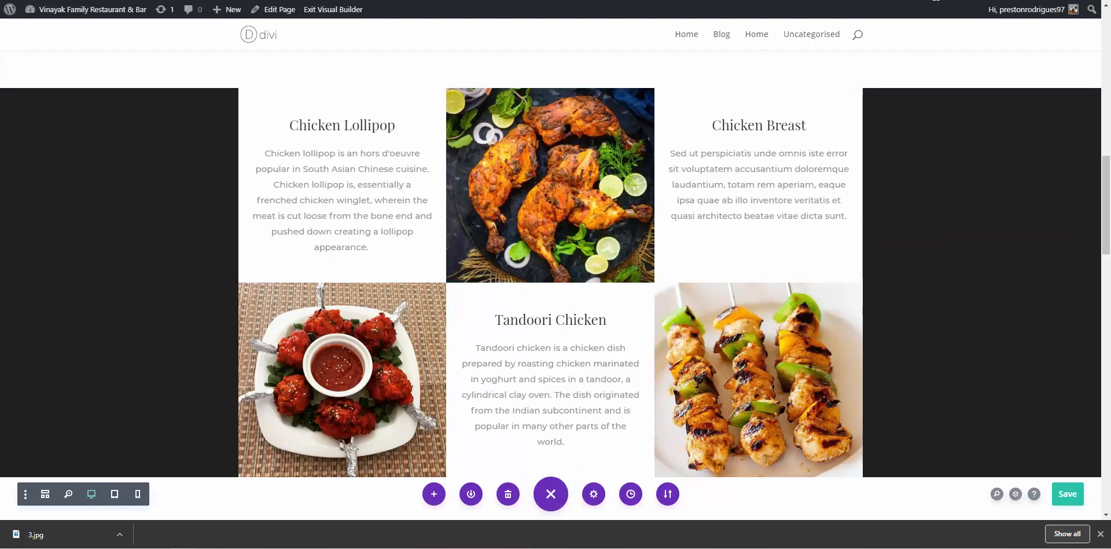
click(933, 1)
Show Google's All results for chicken kabab and copy the 'chicken kabab' query text
scroll(52, 99, up, 3)
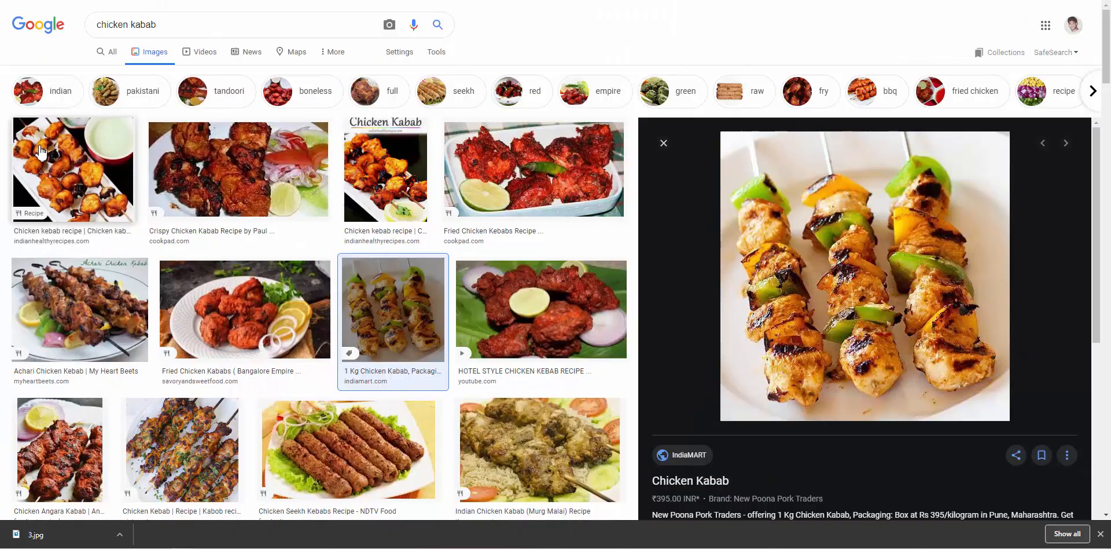
click(98, 55)
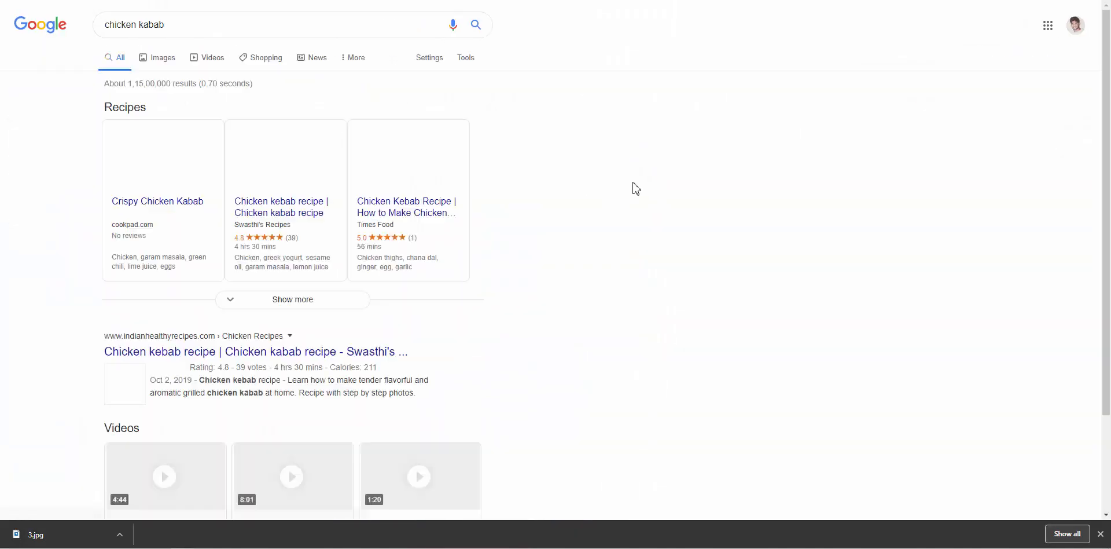
click(168, 36)
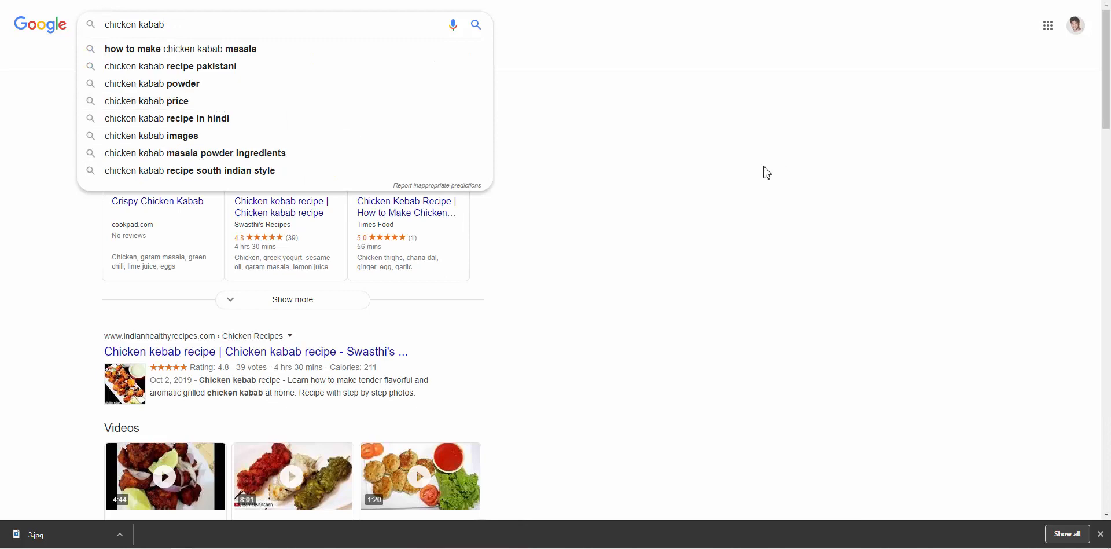
scroll(425, 227, up, 5)
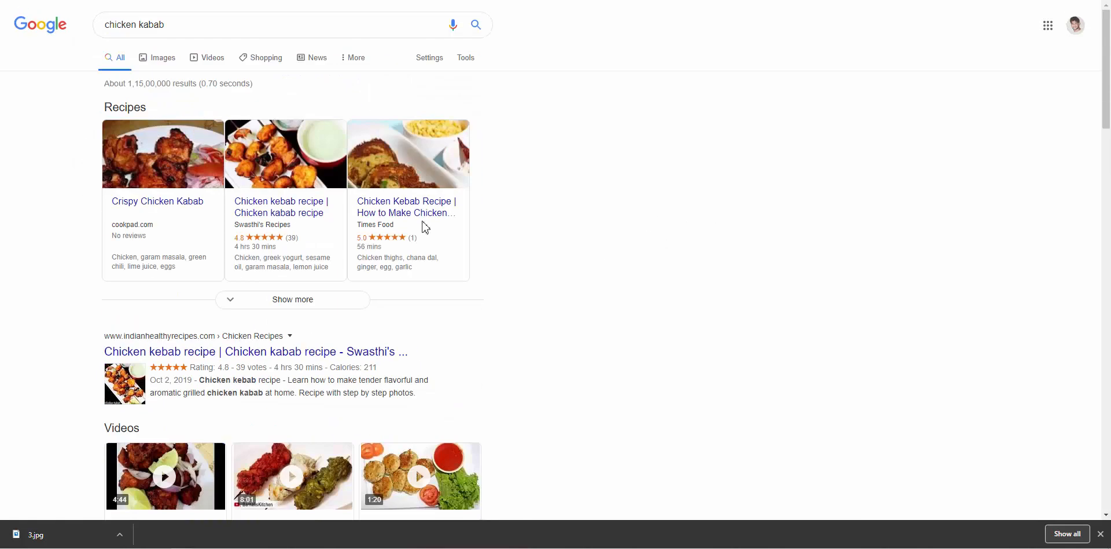
drag(171, 24, 24, 19)
key(ctrl+c)
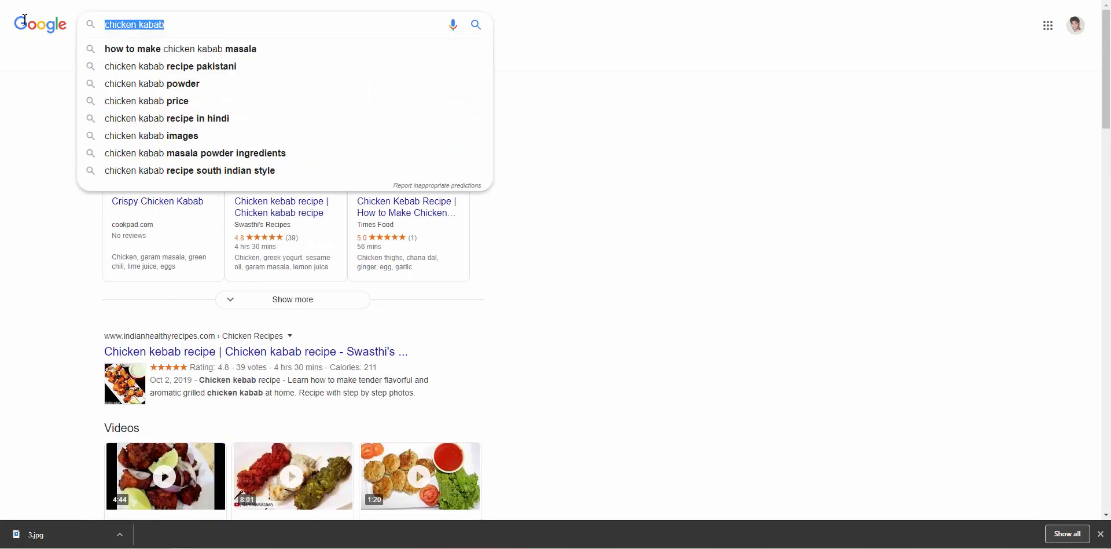
key(ctrl+Tab)
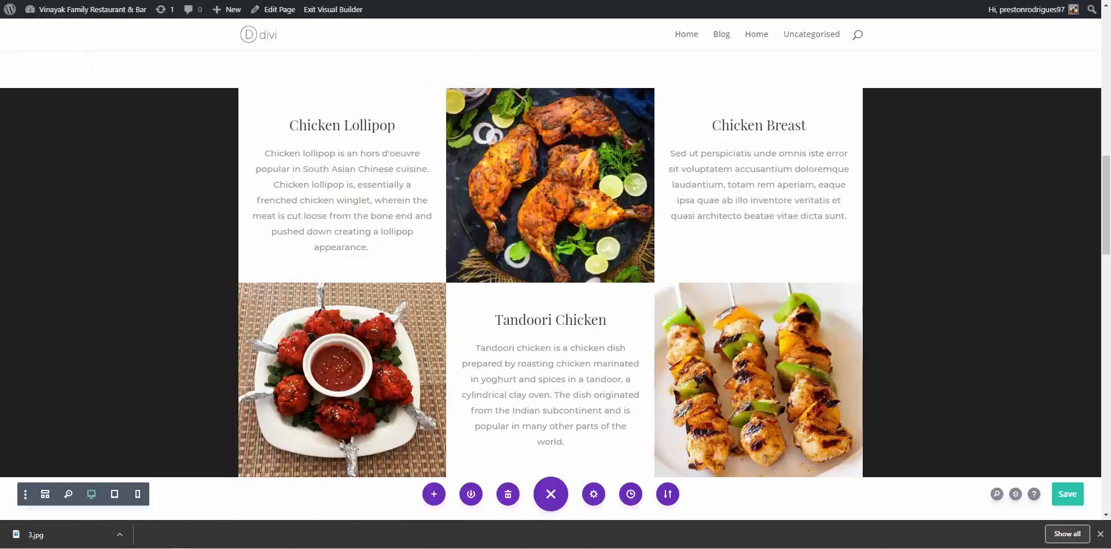
Replace the Chicken Breast heading with the pasted 'Chicken Kabab', capitalising the C
click(736, 123)
click(667, 295)
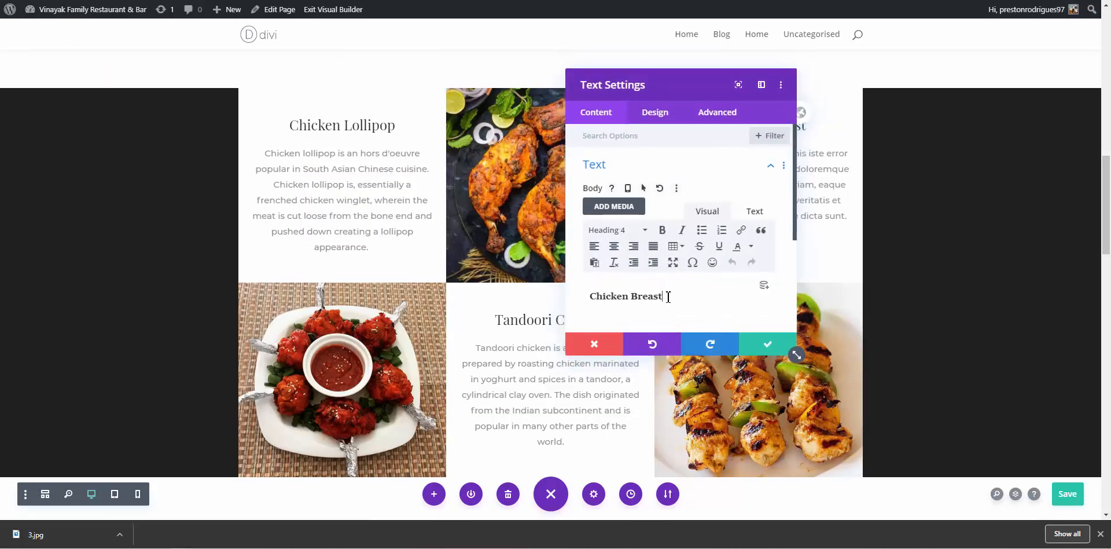
key(ctrl+a)
key(ctrl+v)
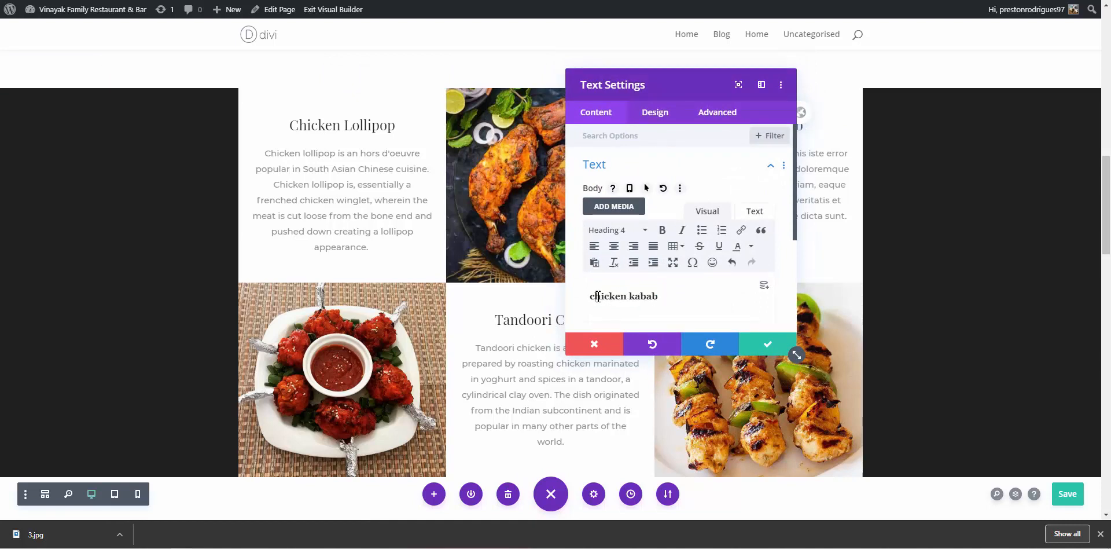
key(BackSpace)
text(c)
key(BackSpace)
text(C)
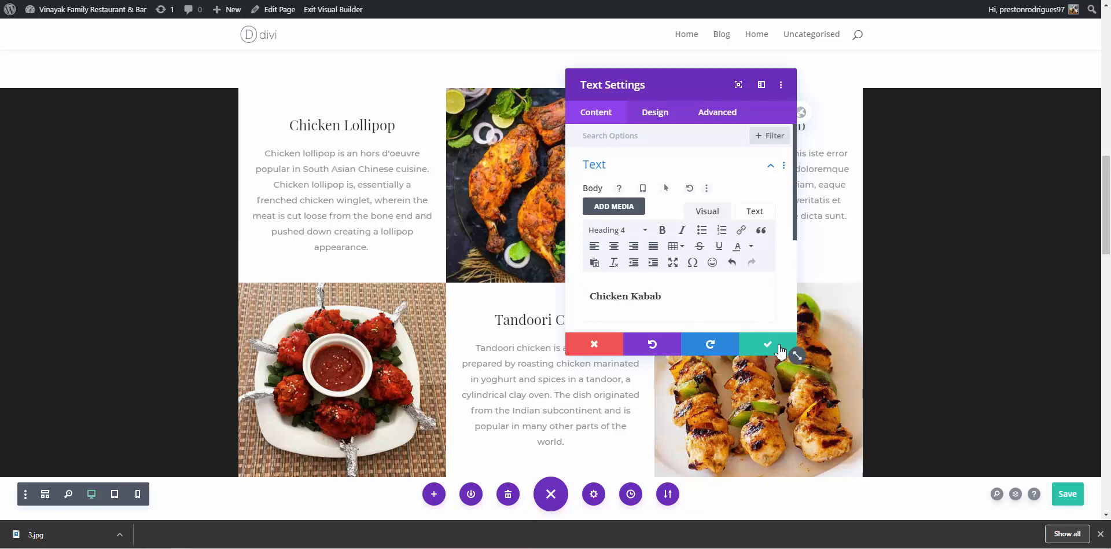
click(769, 345)
key(ctrl+Tab)
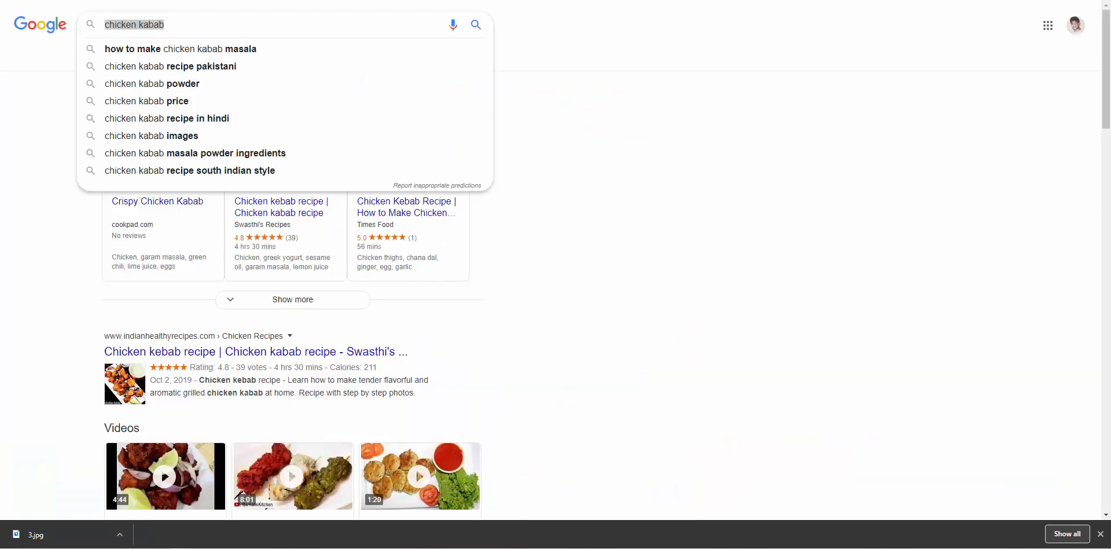
Select the Crispy Chicken Kabab description on the Cookpad recipe page
click(573, 242)
scroll(573, 242, down, 7)
scroll(577, 248, down, 6)
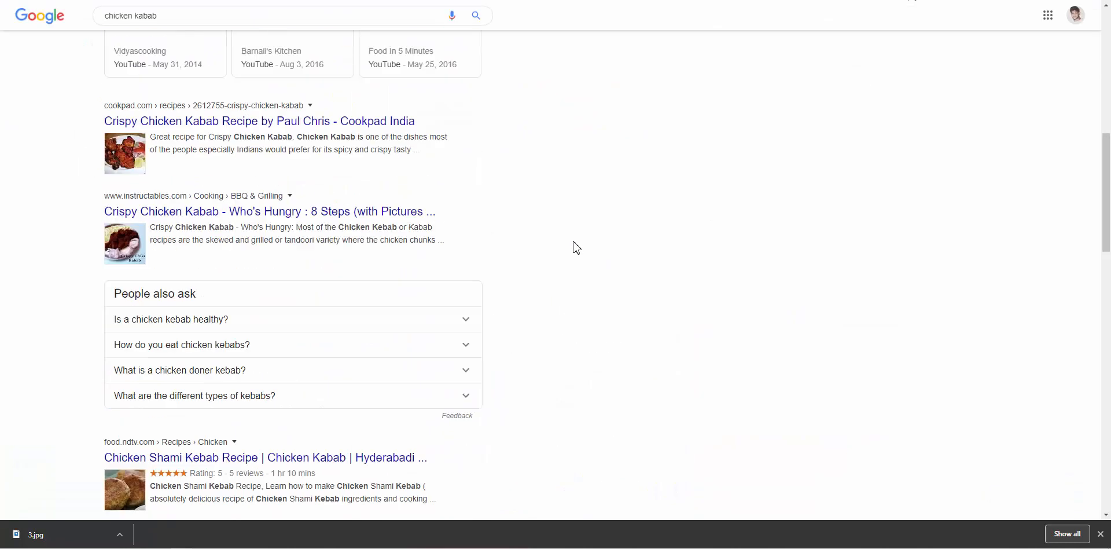
key(ctrl+Tab)
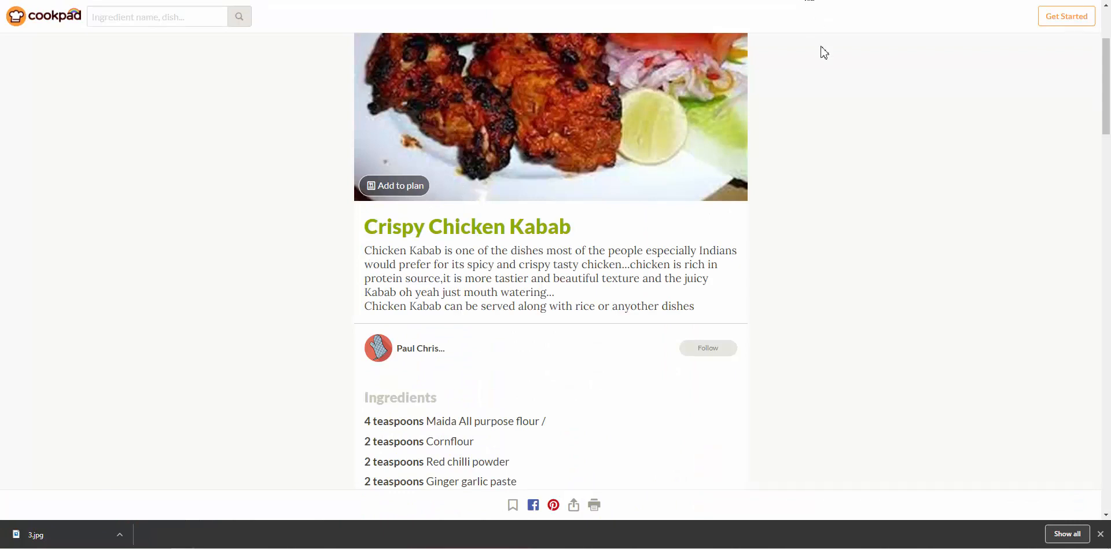
drag(369, 250, 541, 291)
key(ctrl+c)
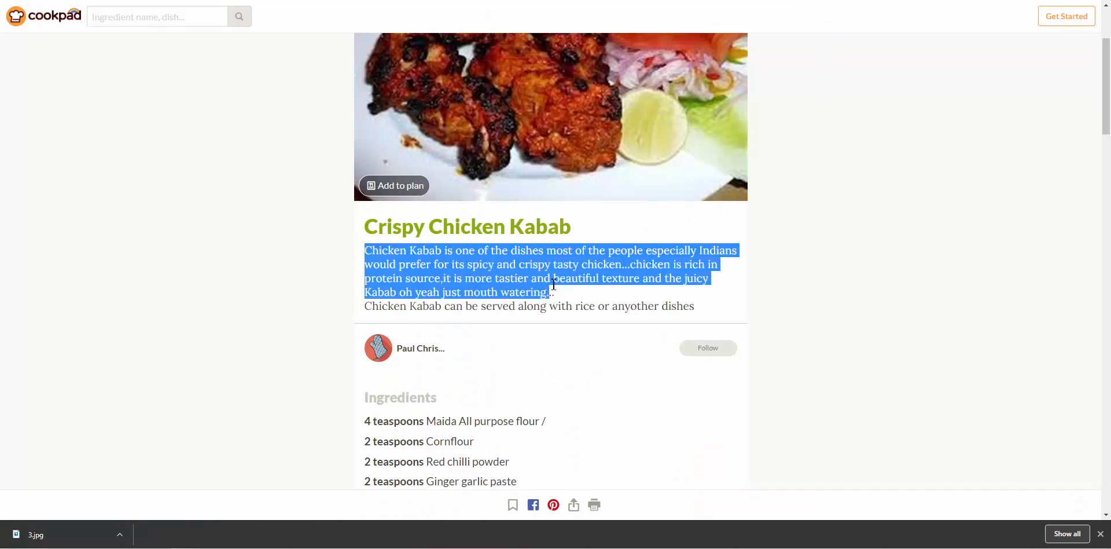
click(802, 0)
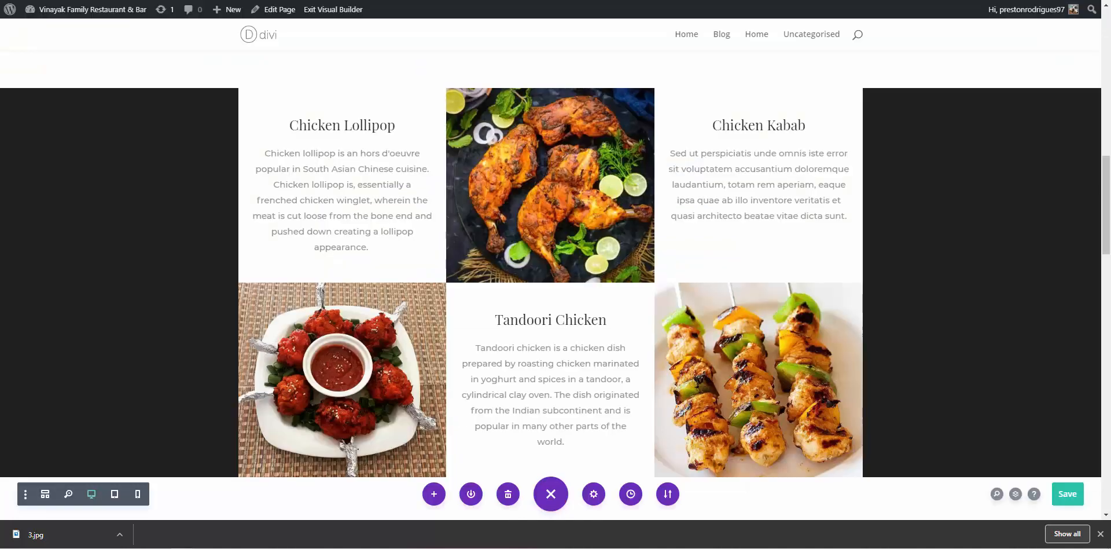
Paste the Cookpad description over the Chicken Kabab placeholder paragraph and save the page
click(762, 174)
click(858, 189)
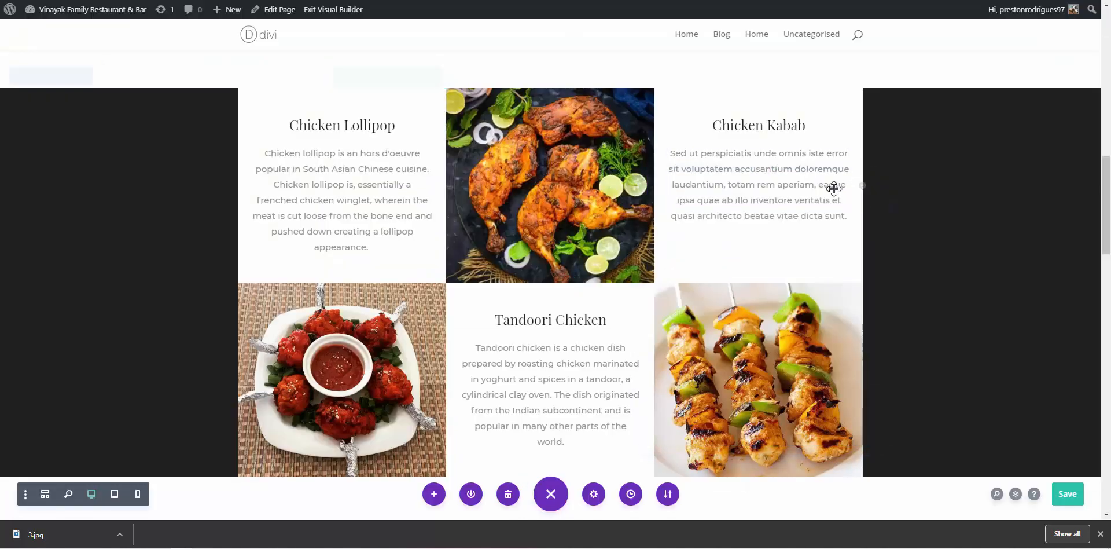
double_click(686, 185)
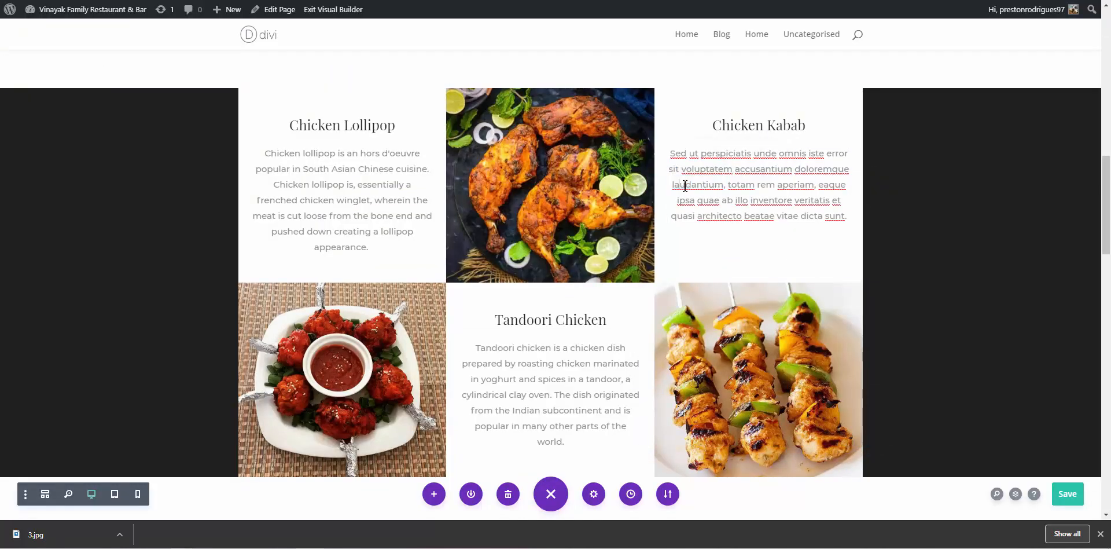
triple_click(685, 186)
key(ctrl+v)
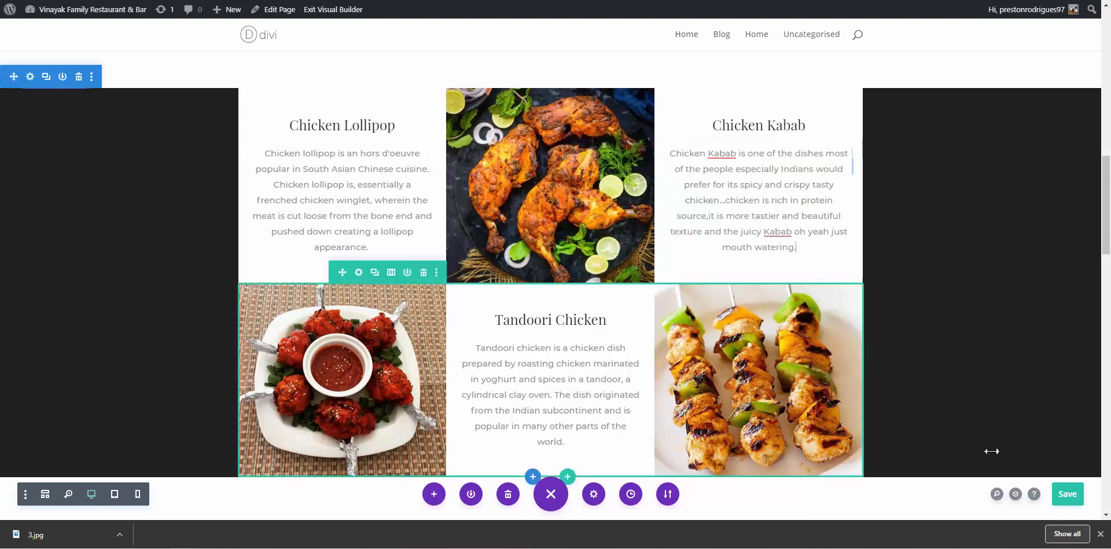
click(1068, 493)
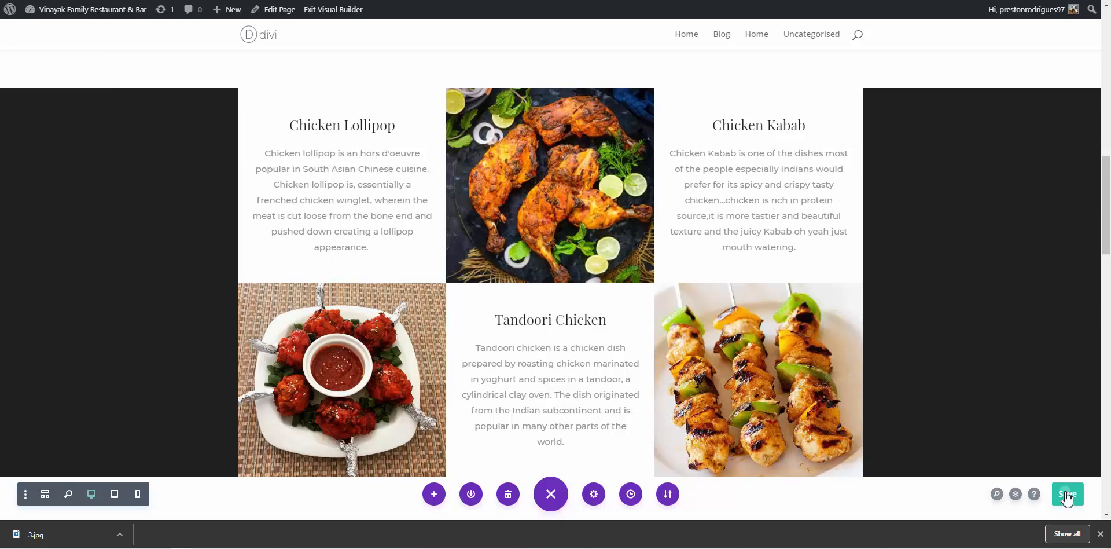
scroll(1002, 446, up, 5)
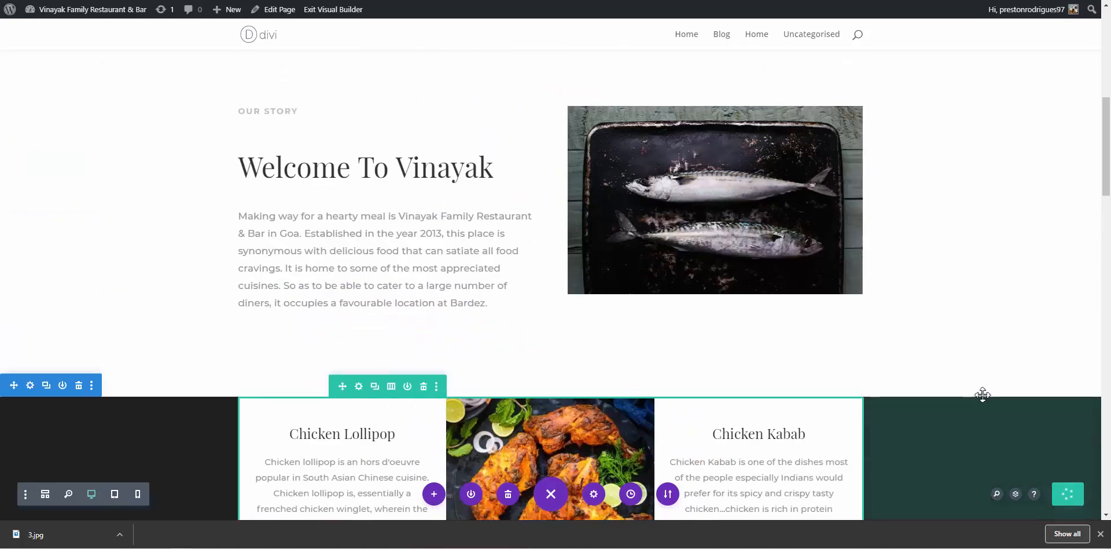
scroll(982, 391, up, 3)
scroll(955, 352, down, 10)
scroll(949, 341, down, 3)
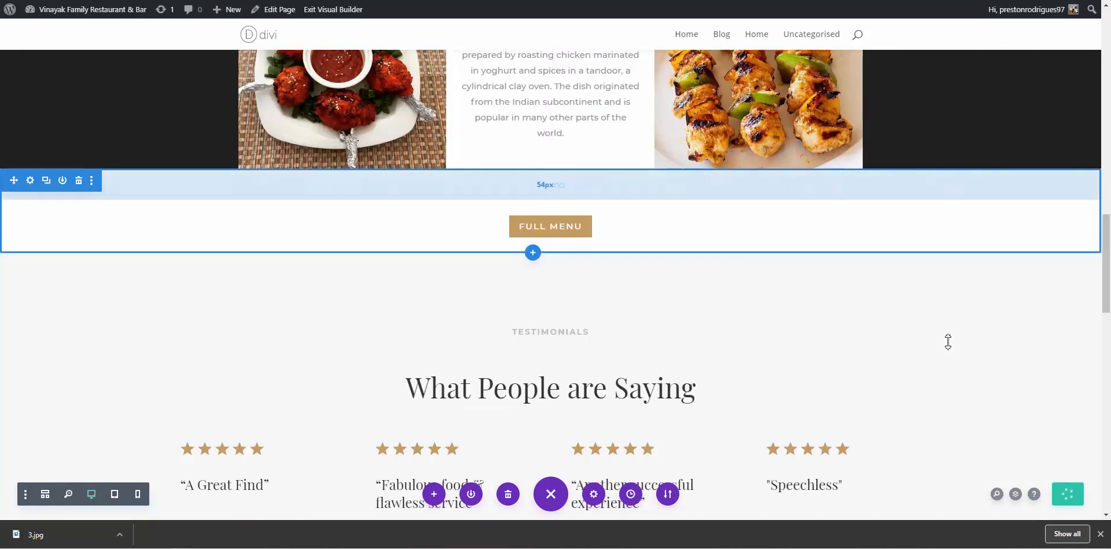
scroll(949, 341, up, 8)
scroll(949, 340, up, 2)
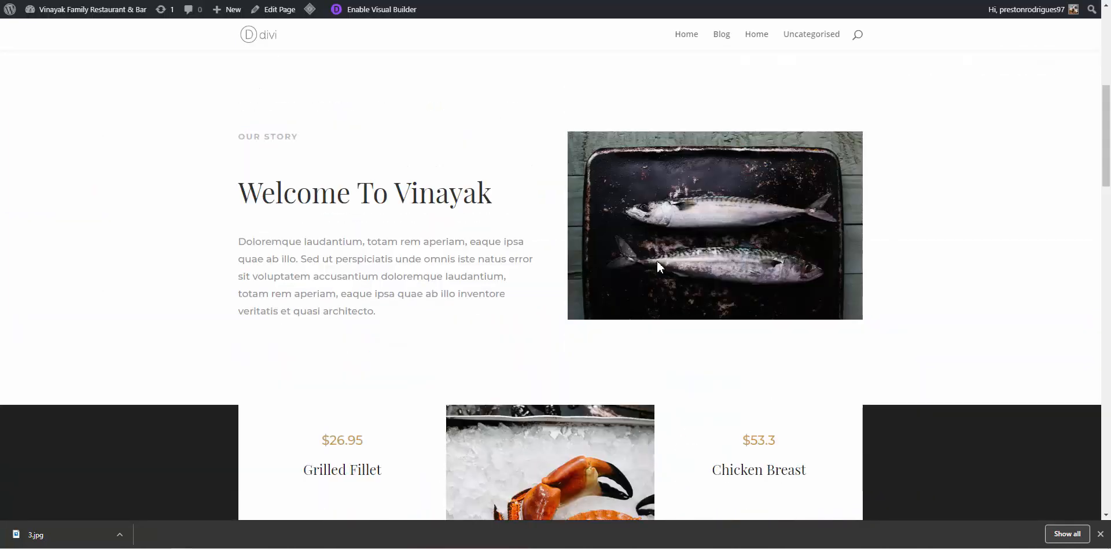
scroll(657, 263, down, 5)
scroll(658, 261, up, 6)
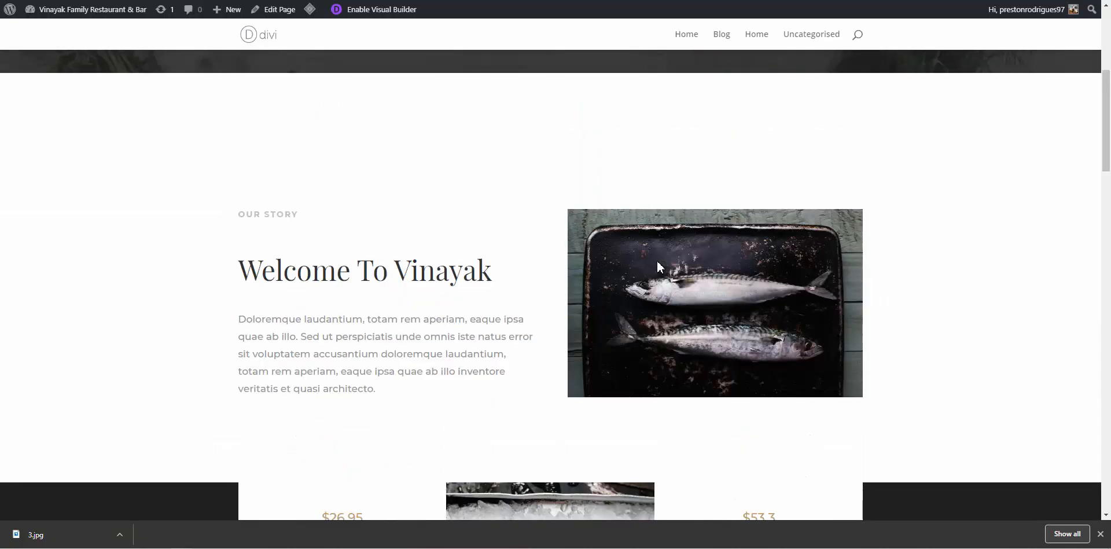
scroll(657, 260, down, 2)
scroll(656, 255, up, 2)
scroll(655, 251, up, 2)
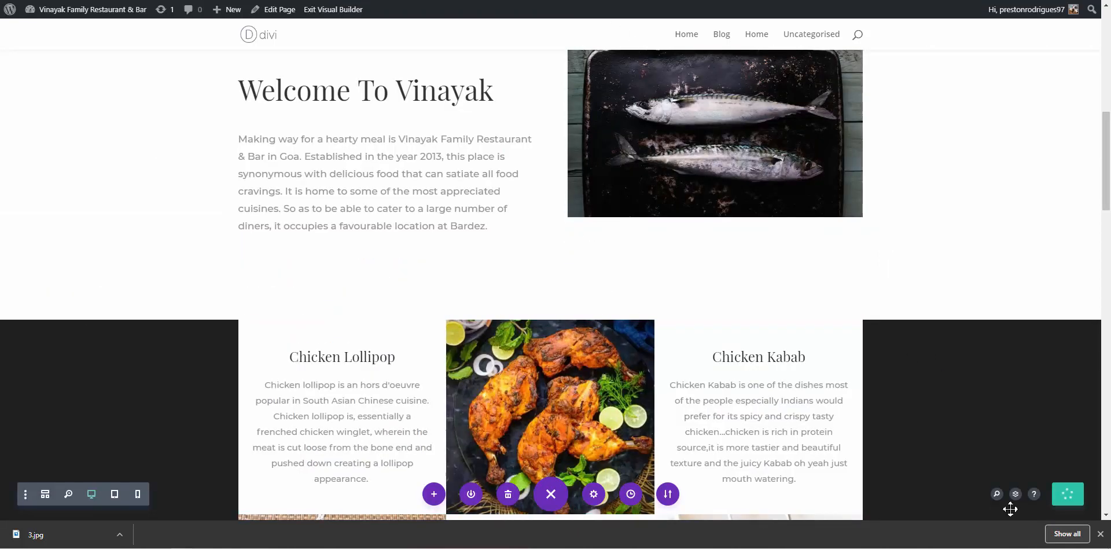
click(1068, 493)
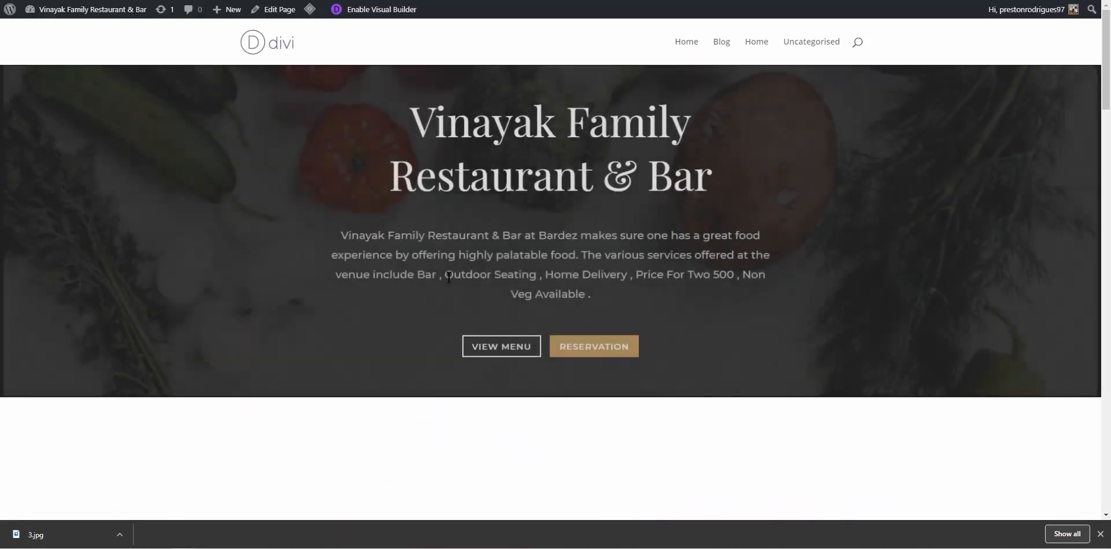
scroll(449, 278, down, 2)
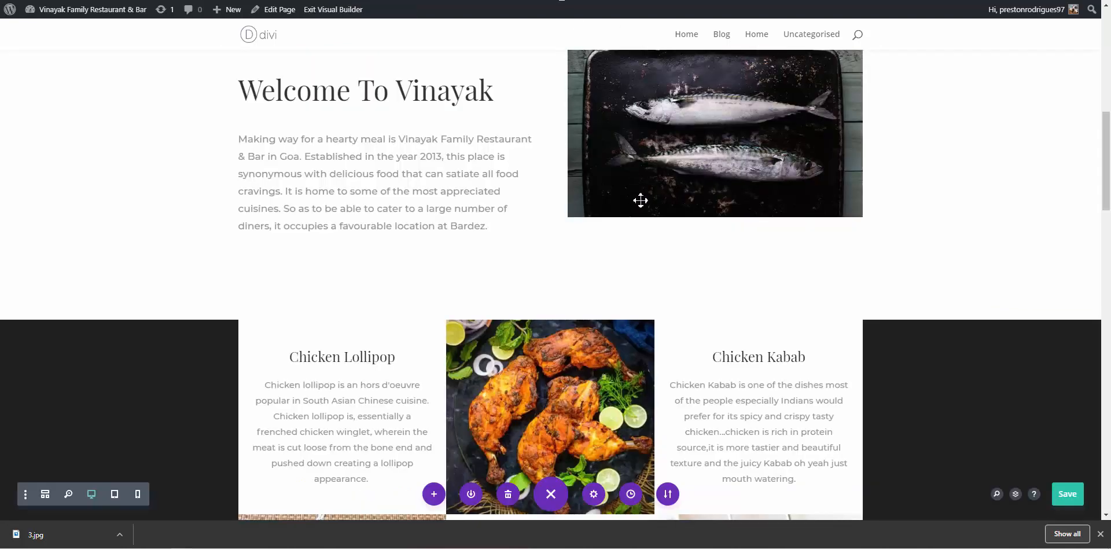
scroll(642, 208, up, 5)
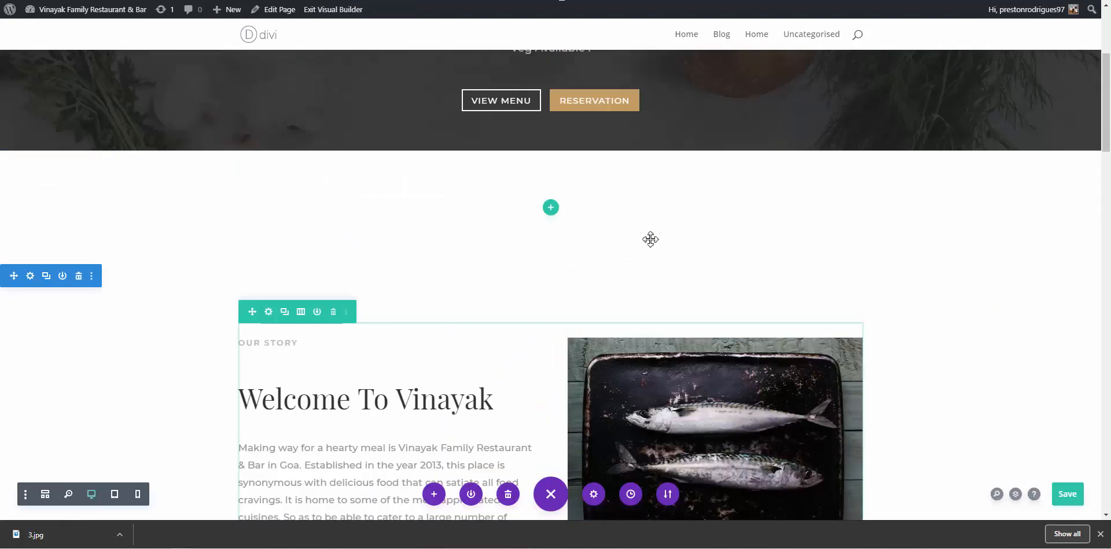
Clear the Reservation and View Menu button labels in the Fullwidth Header, removing both buttons
scroll(650, 239, up, 5)
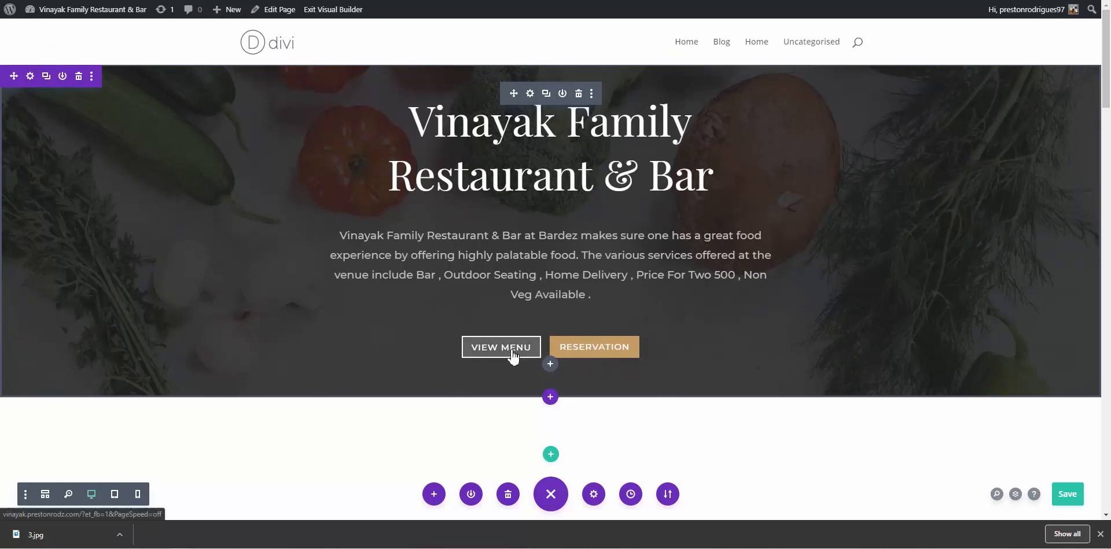
click(532, 94)
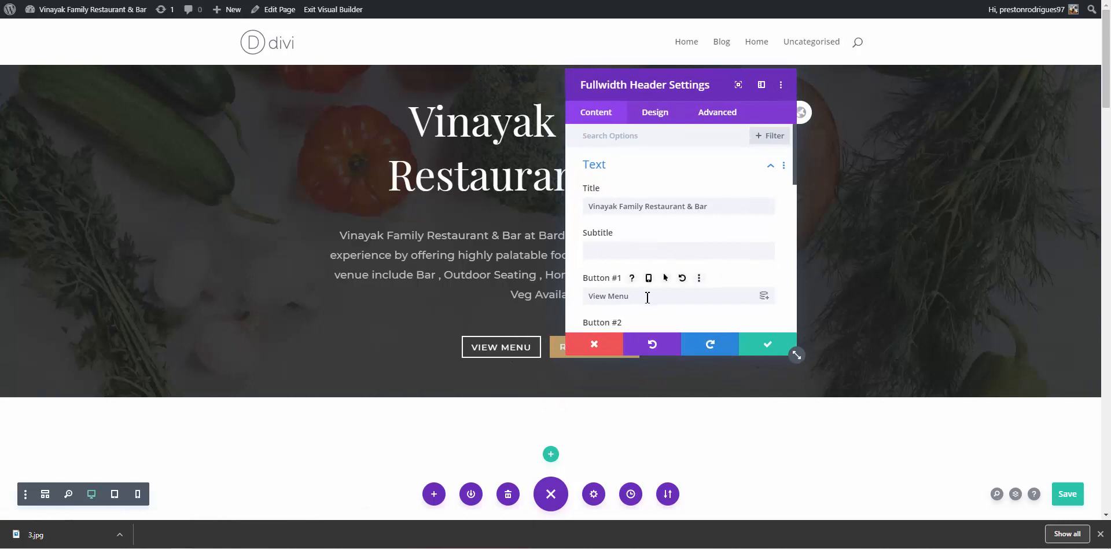
scroll(647, 297, down, 5)
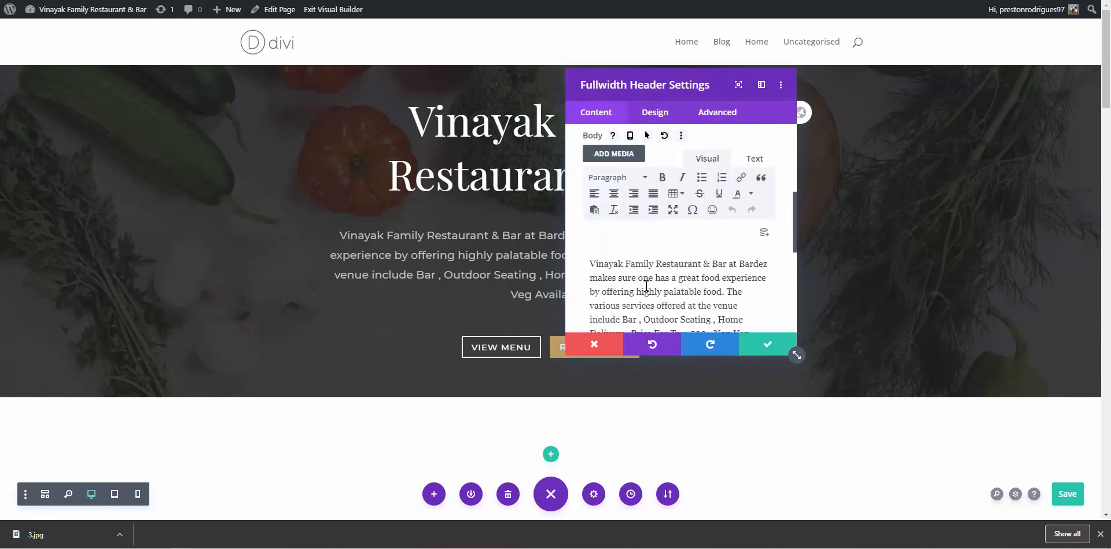
scroll(646, 285, up, 3)
scroll(648, 287, down, 2)
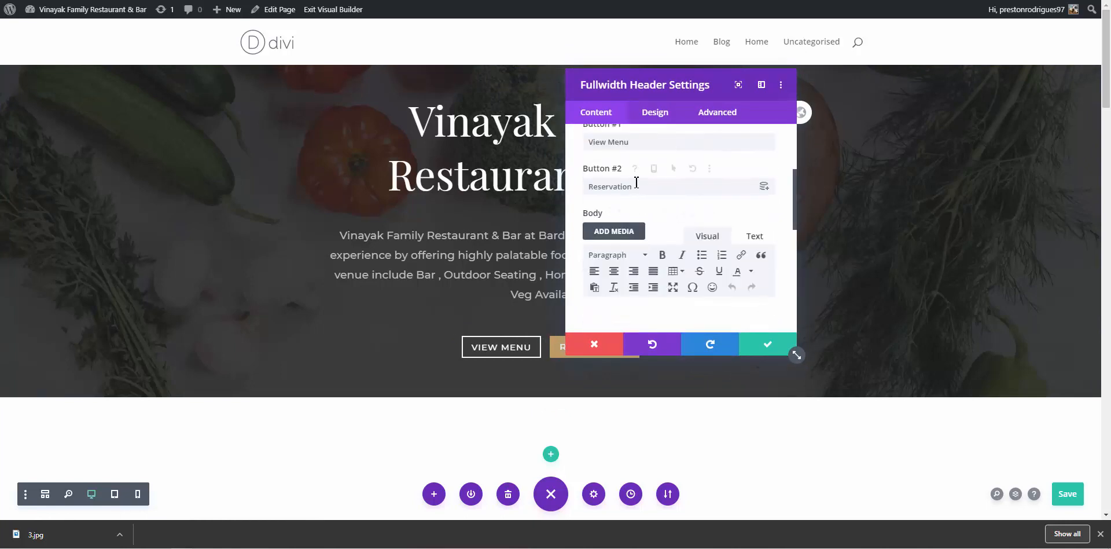
click(636, 182)
drag(637, 183, 575, 189)
key(BackSpace)
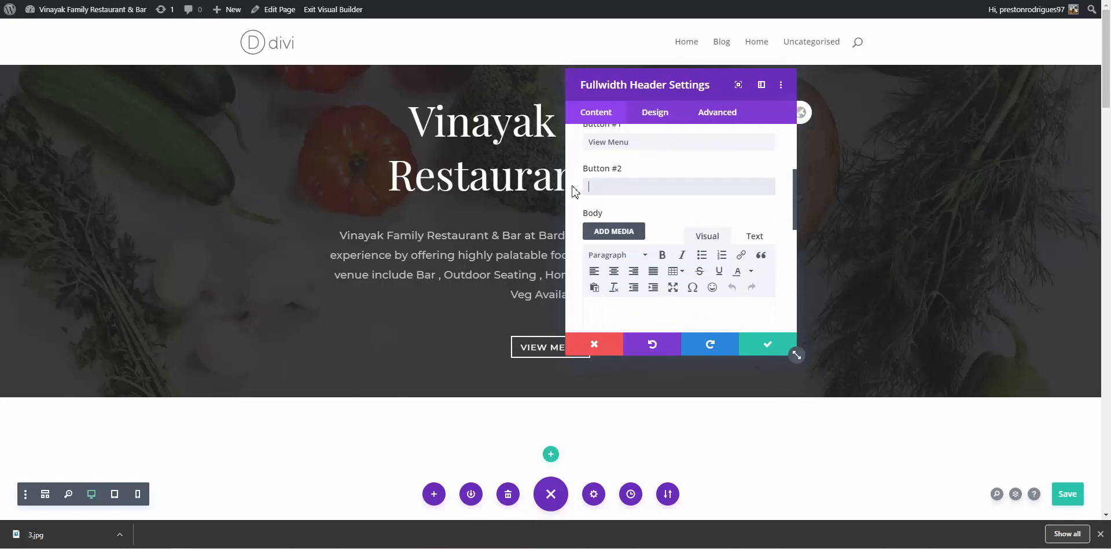
drag(634, 142, 560, 145)
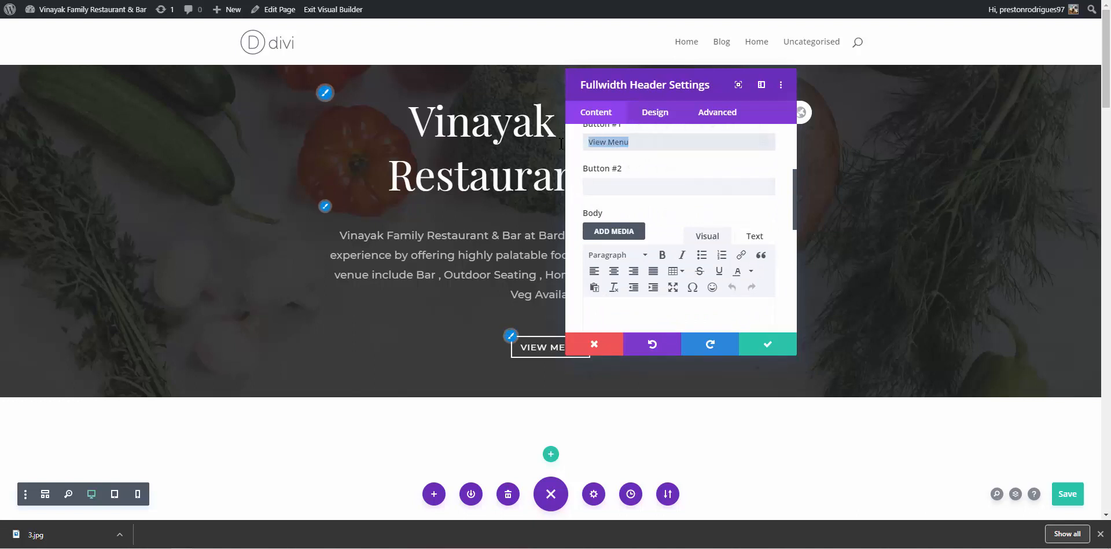
key(BackSpace)
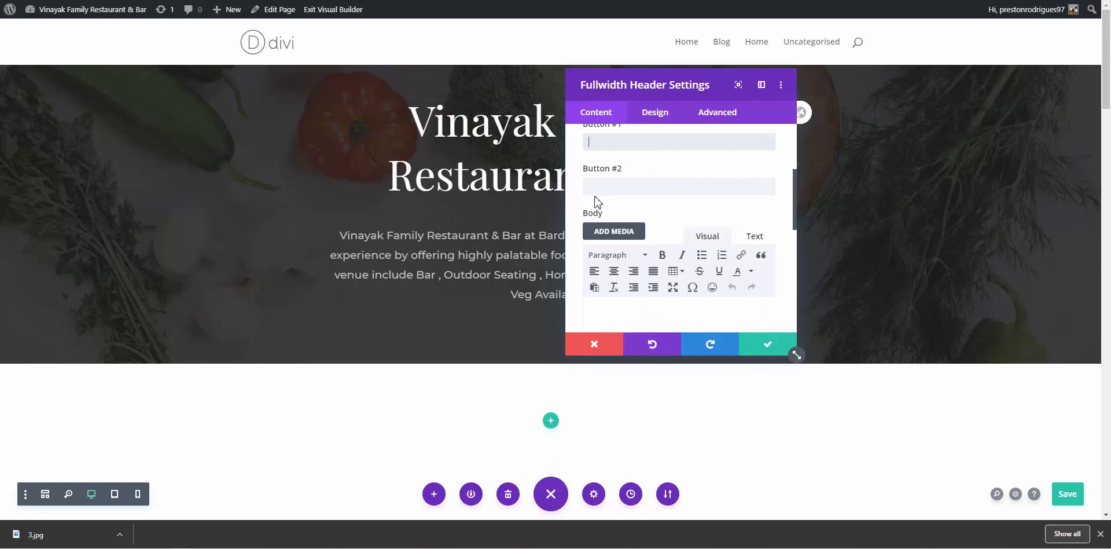
scroll(651, 210, up, 4)
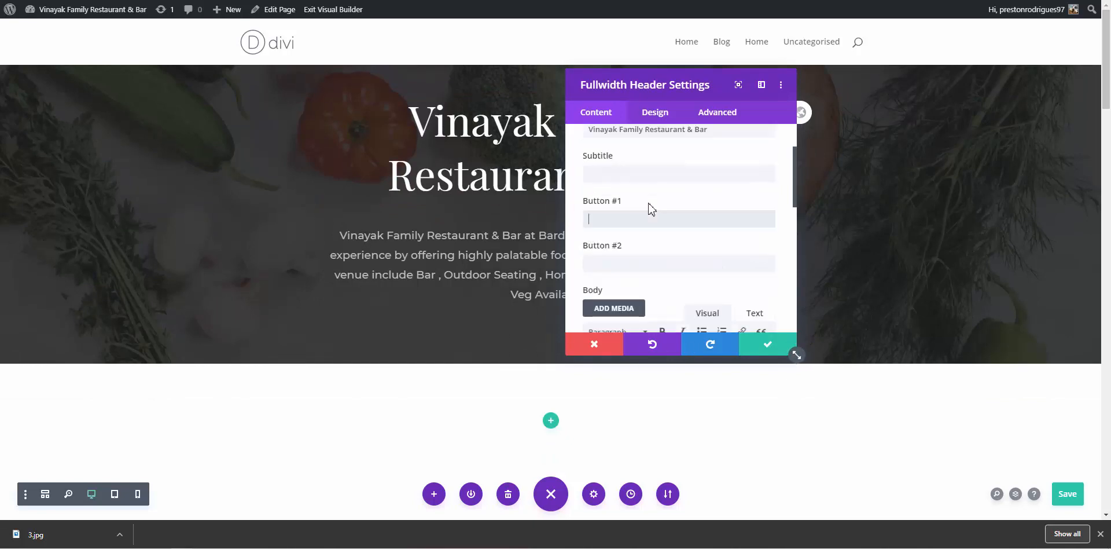
click(758, 345)
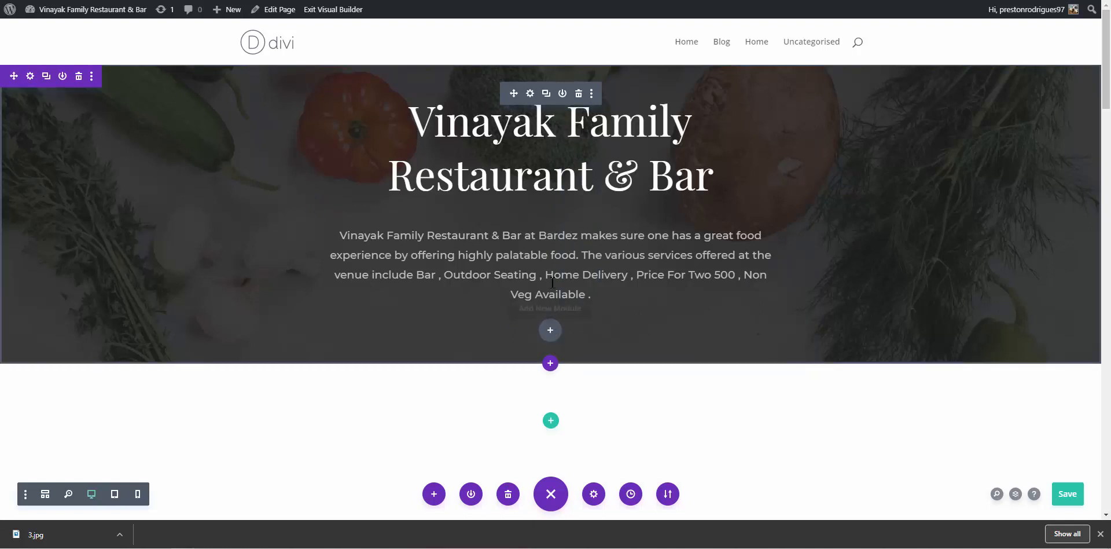
click(551, 255)
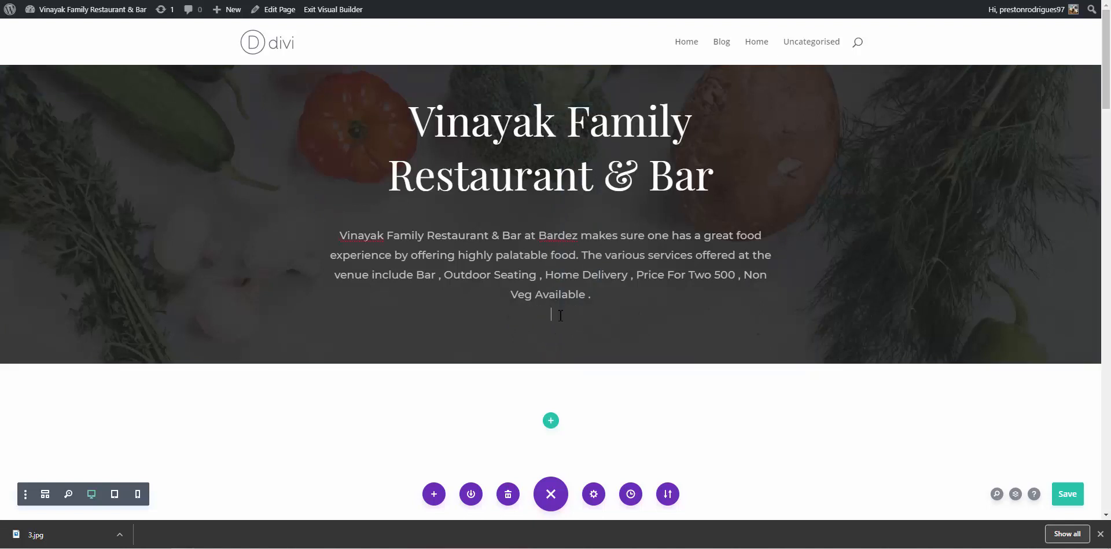
Delete the empty line under the hero paragraph, save, and reload the live homepage to check it
key(BackSpace)
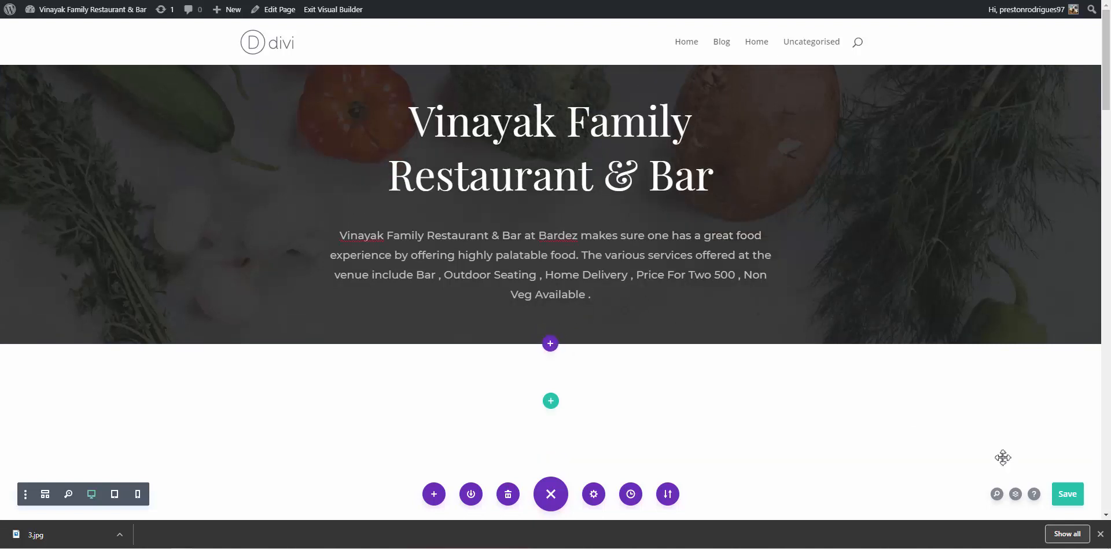
click(1072, 499)
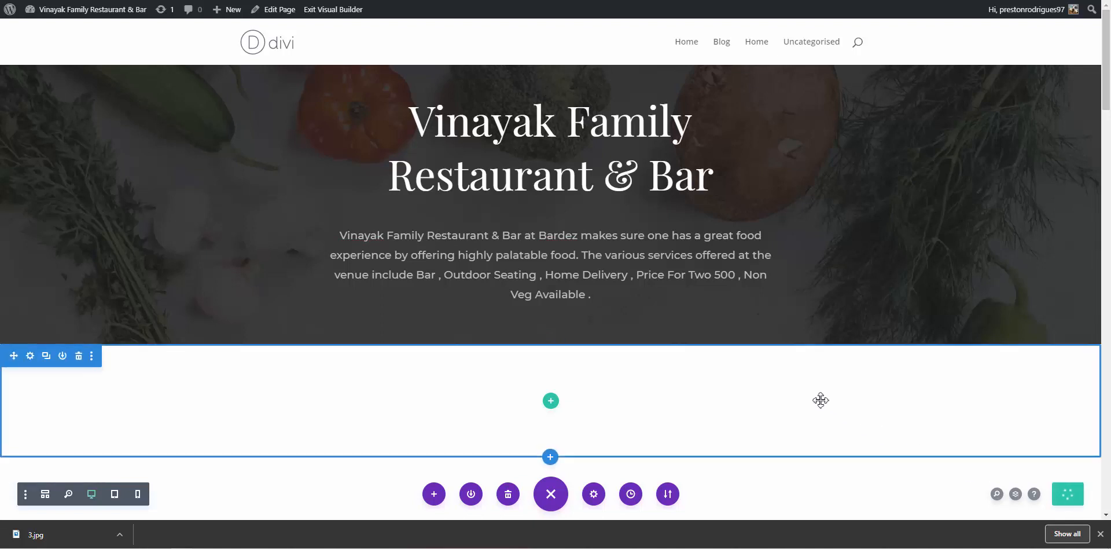
click(666, 1)
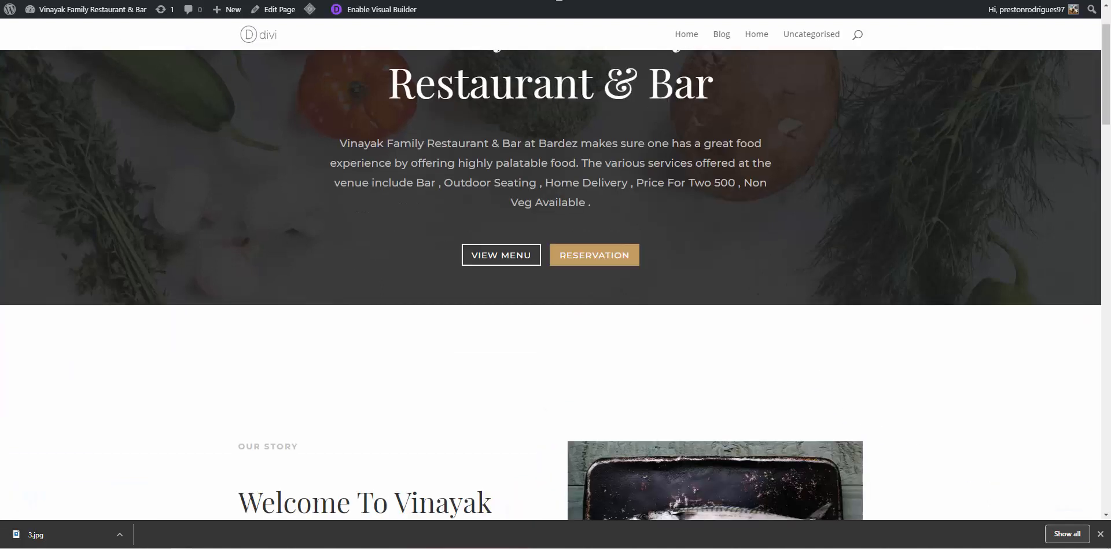
key(Return)
scroll(552, 406, up, 2)
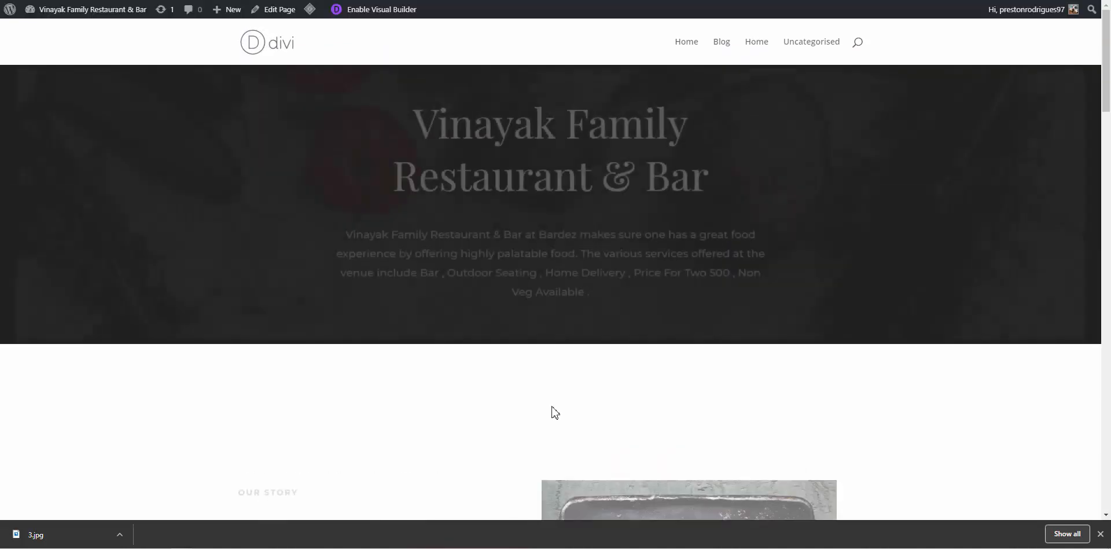
scroll(552, 407, down, 3)
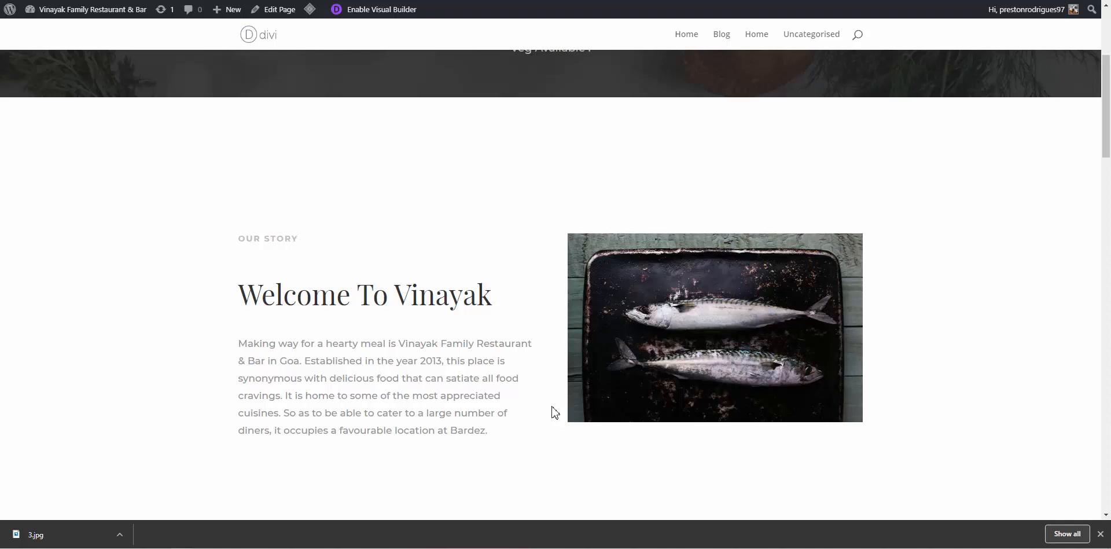
scroll(694, 319, down, 1)
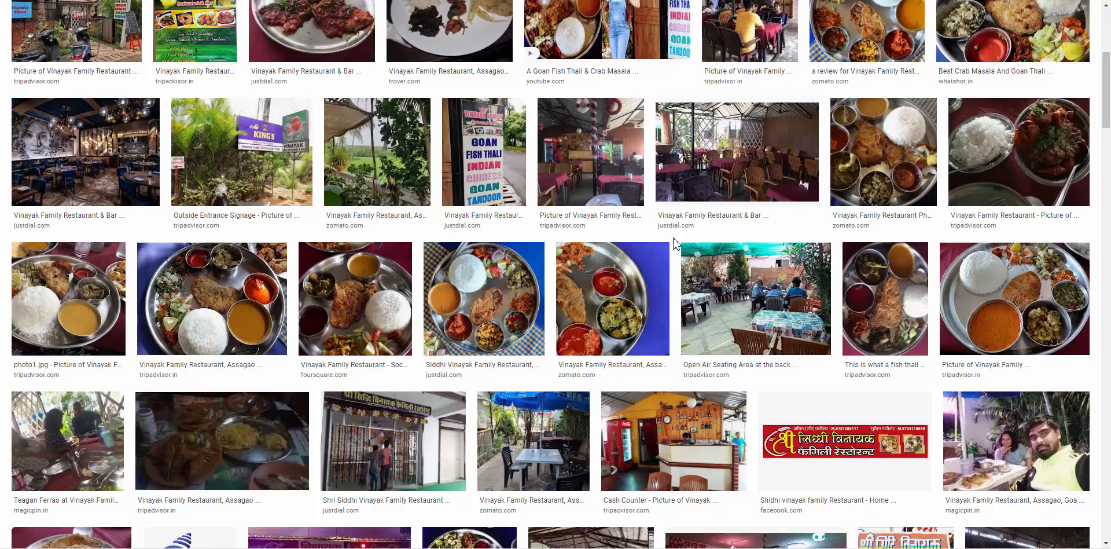
Save the Cash Counter image from its Google Images preview as 5.jpg
right_click(651, 454)
click(690, 248)
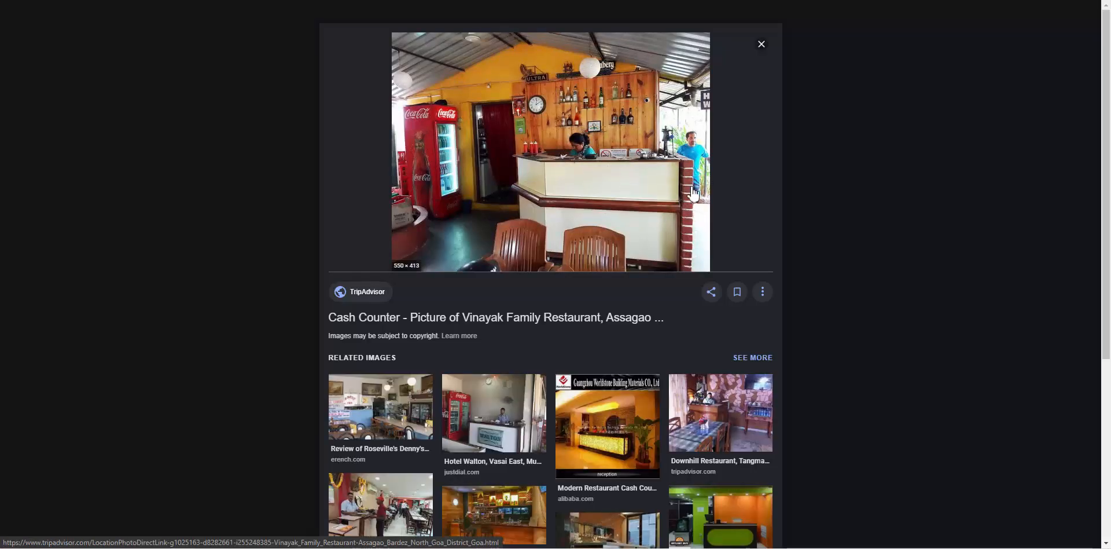
scroll(902, 153, down, 1)
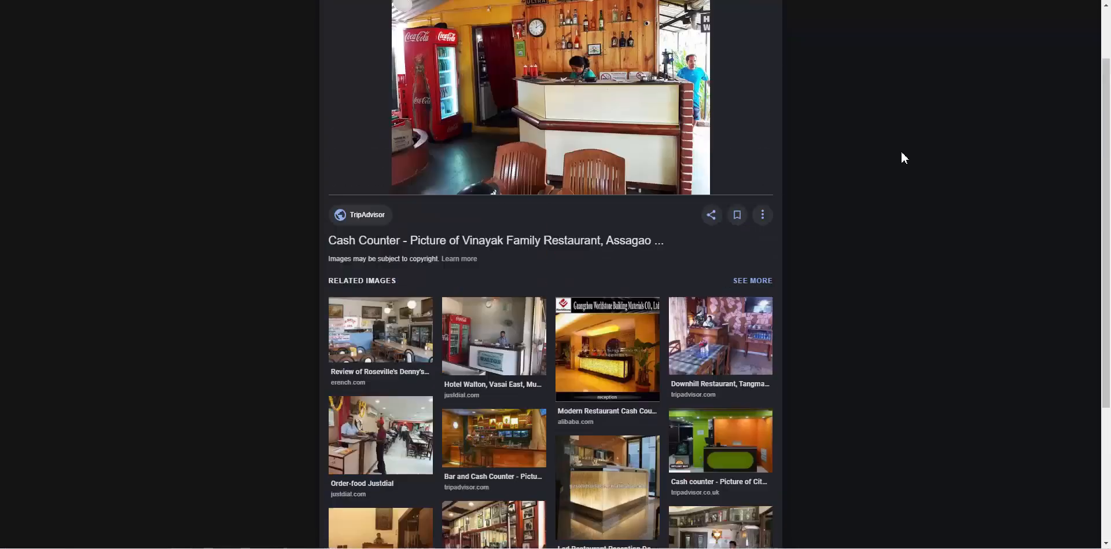
scroll(901, 156, up, 1)
right_click(554, 161)
click(591, 282)
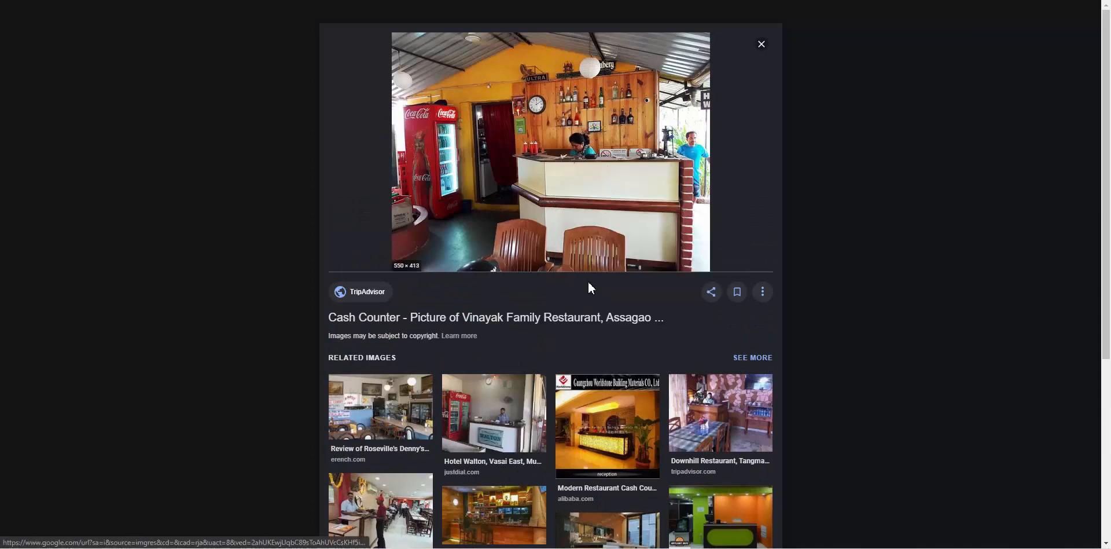
text(5)
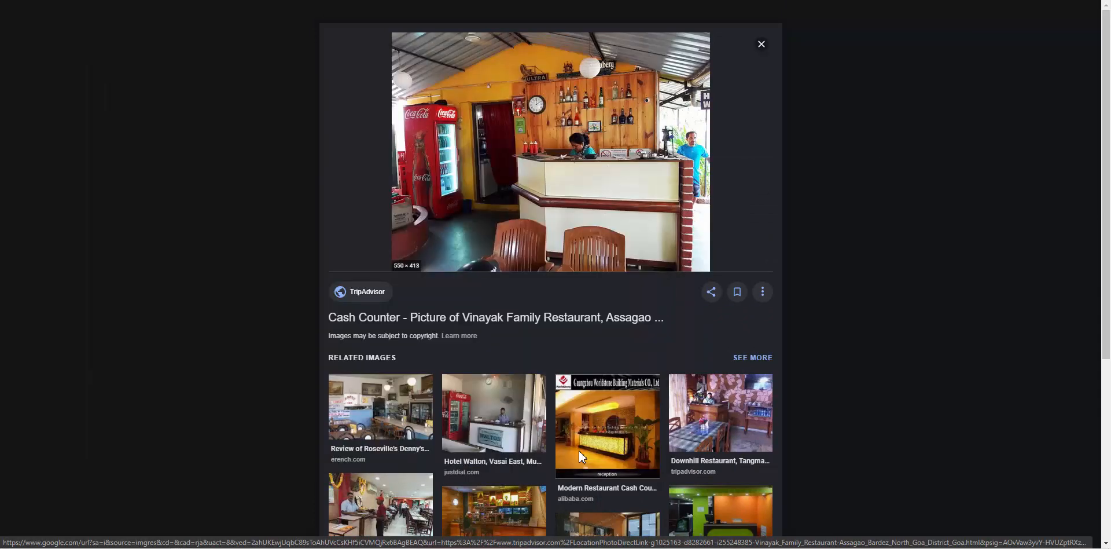
click(573, 451)
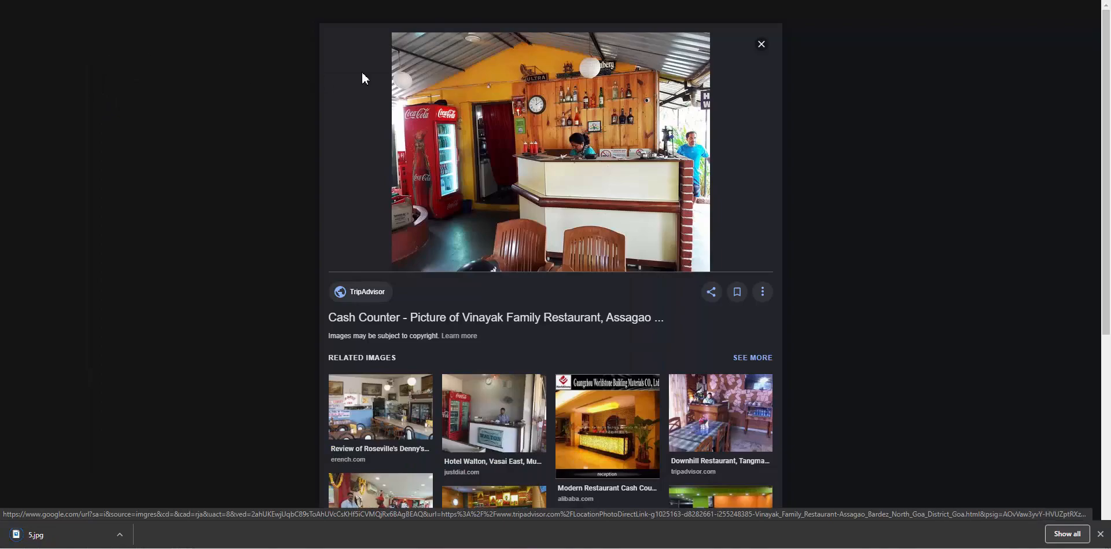
click(531, 1)
Replace the fish image beside Welcome To Vinayak with the uploaded 5.jpg cash counter photo
scroll(723, 256, down, 5)
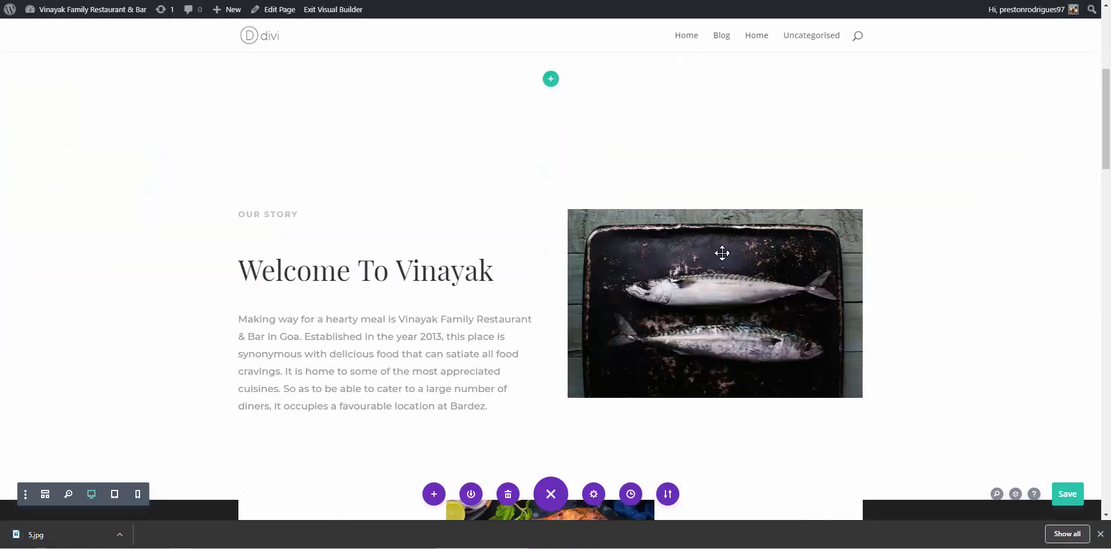
click(695, 236)
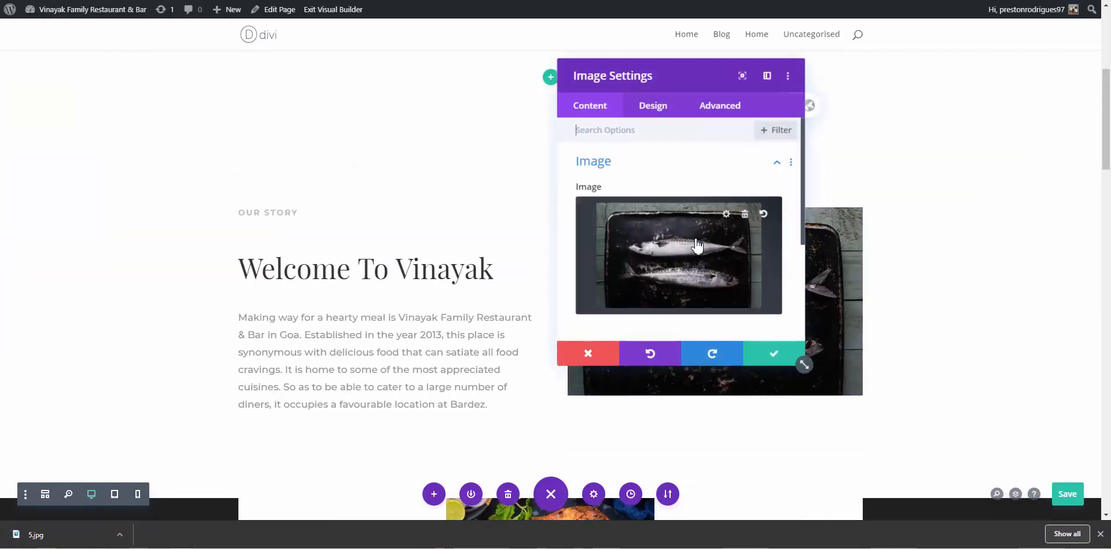
click(743, 217)
click(679, 243)
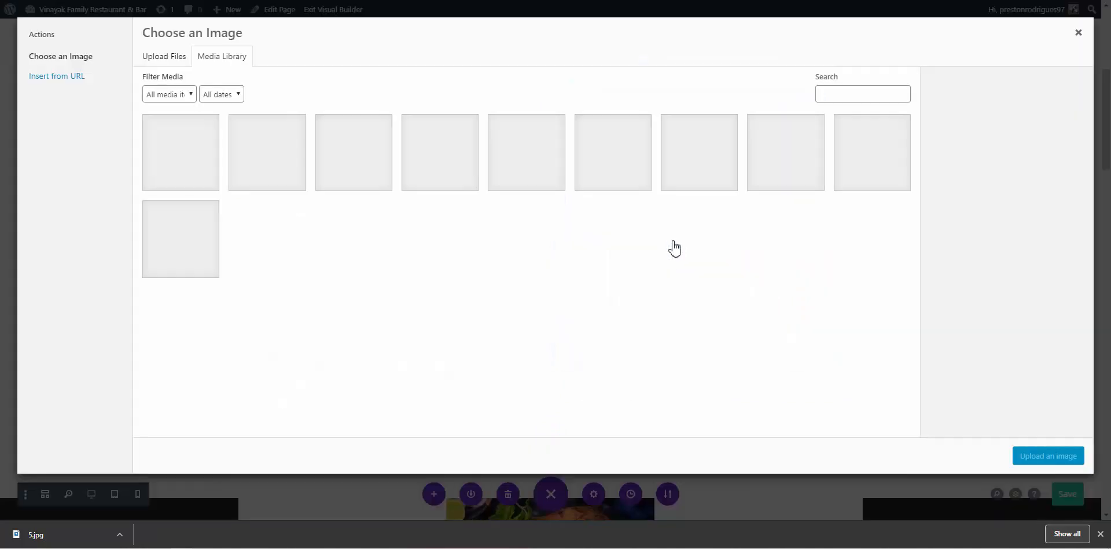
click(165, 58)
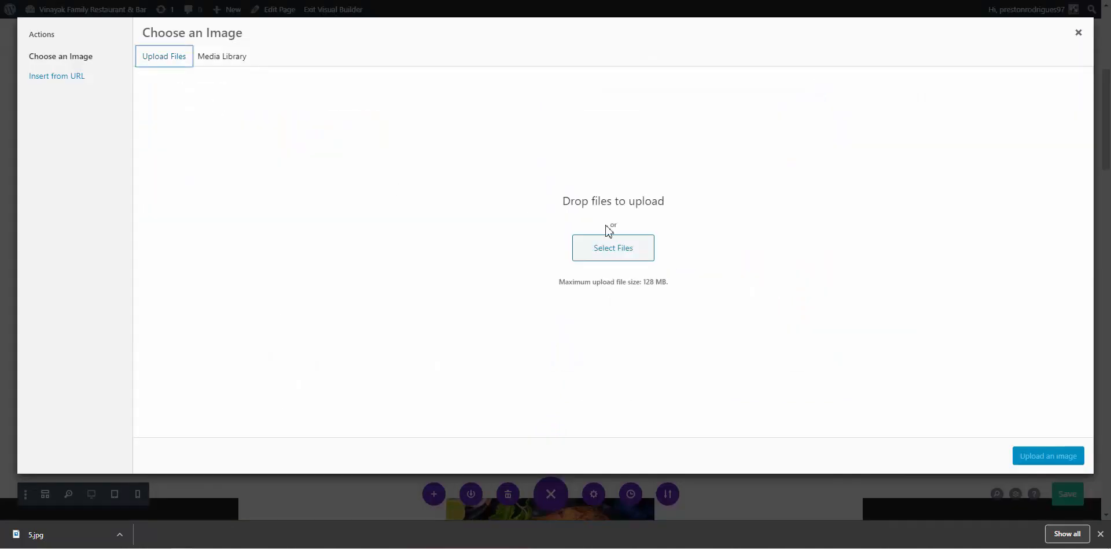
click(618, 248)
click(480, 148)
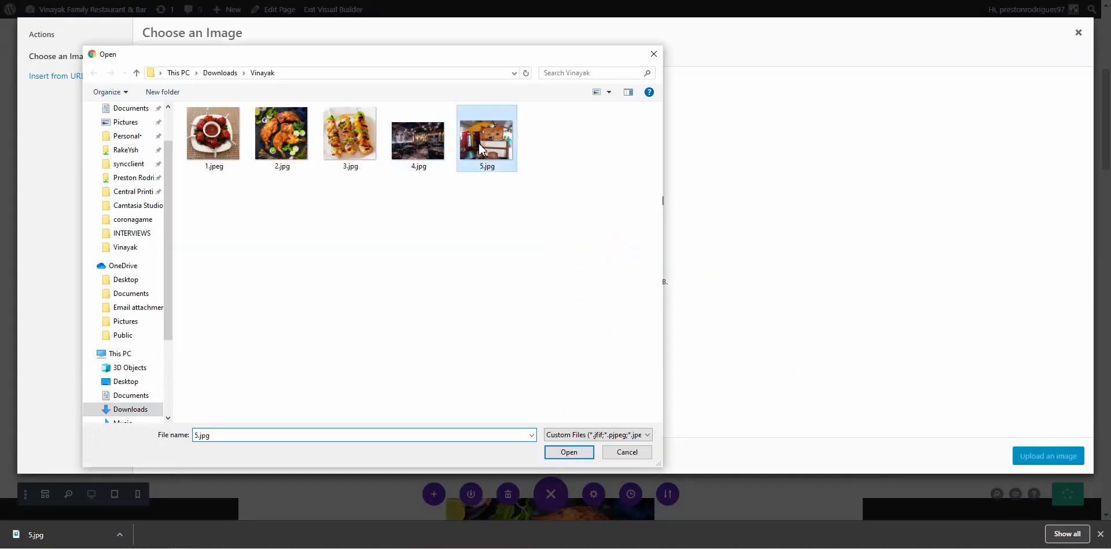
click(569, 452)
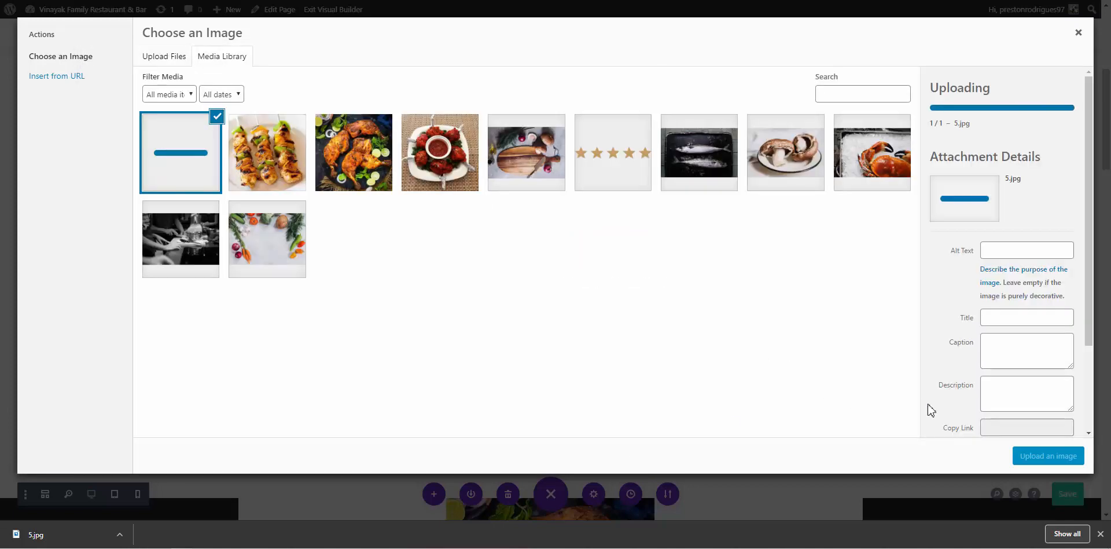
click(1048, 460)
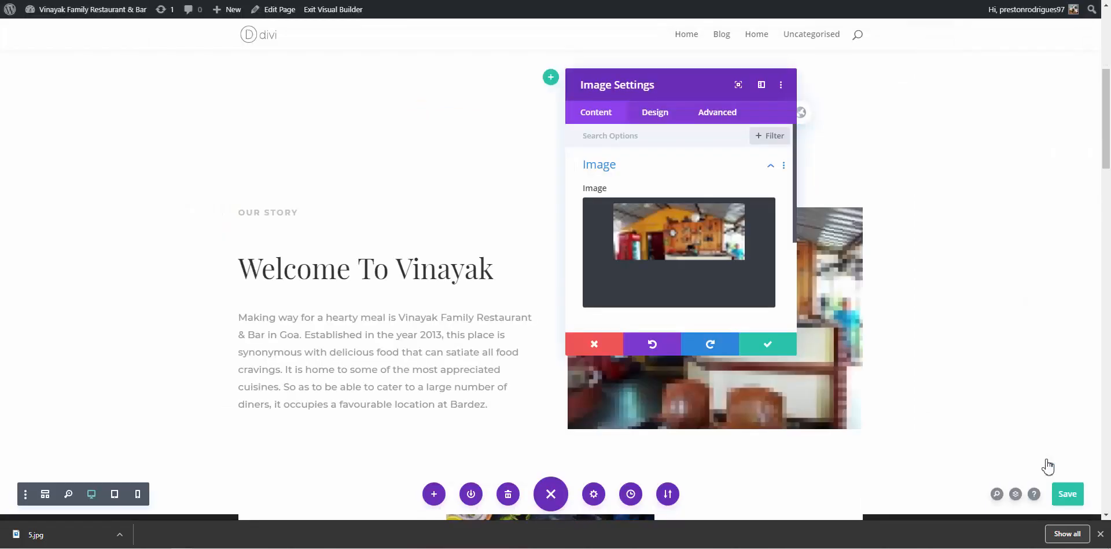
Apply the cash counter image replacement and save the page
click(775, 350)
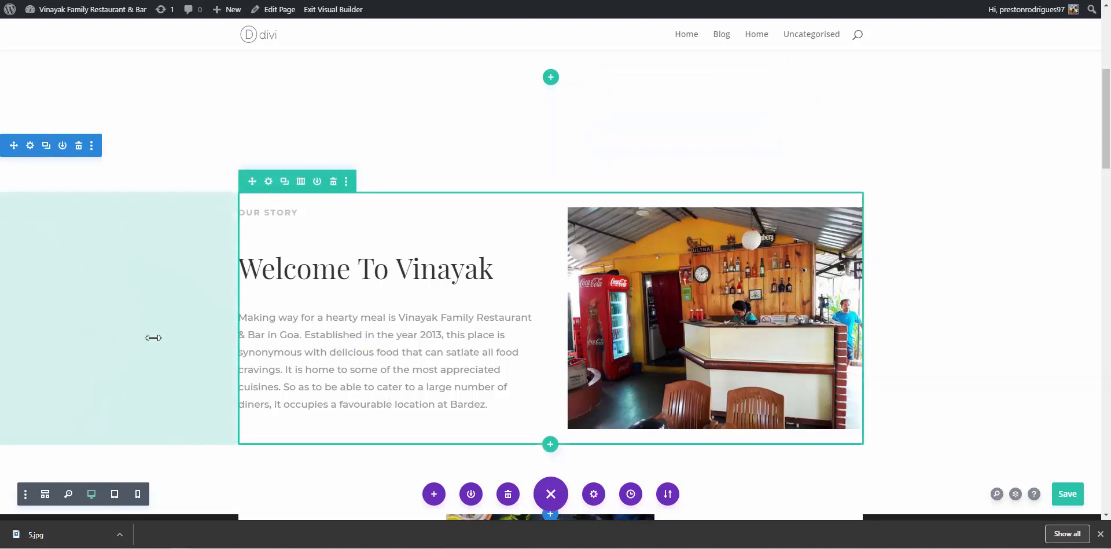
click(1070, 499)
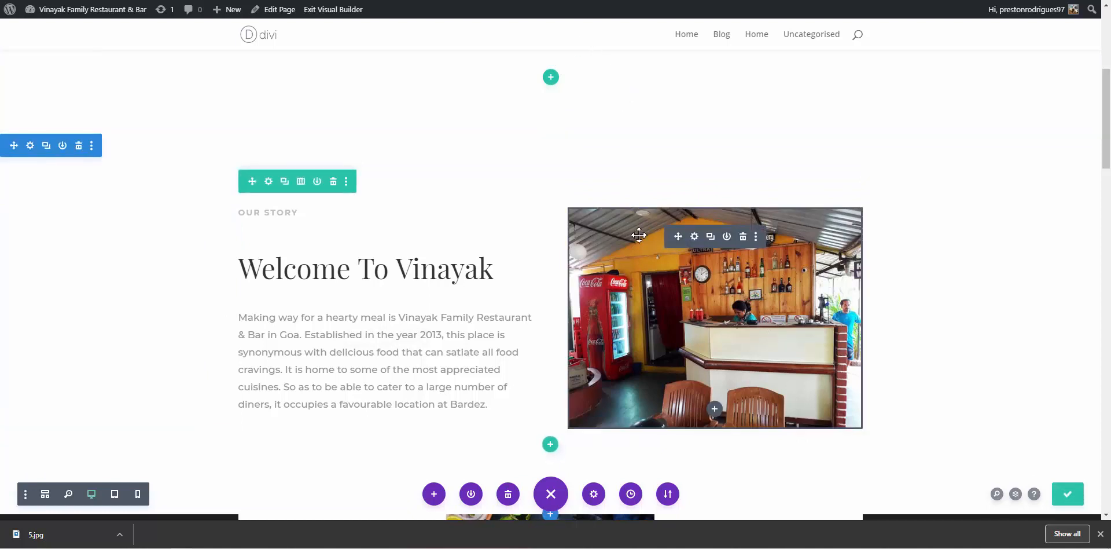
click(694, 237)
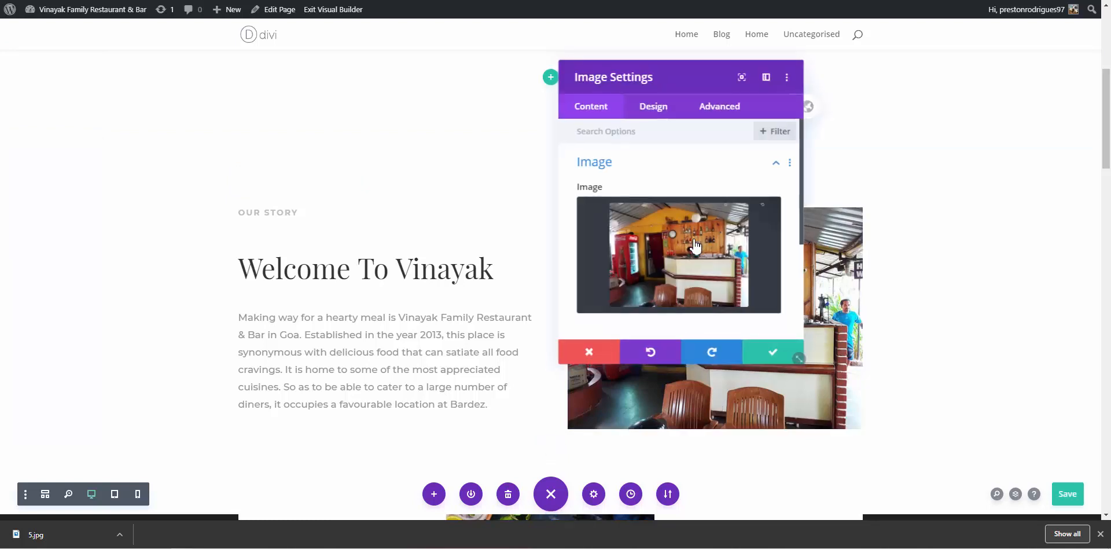
Review the image module's Advanced tab position options
click(710, 121)
scroll(676, 241, down, 3)
scroll(676, 242, up, 3)
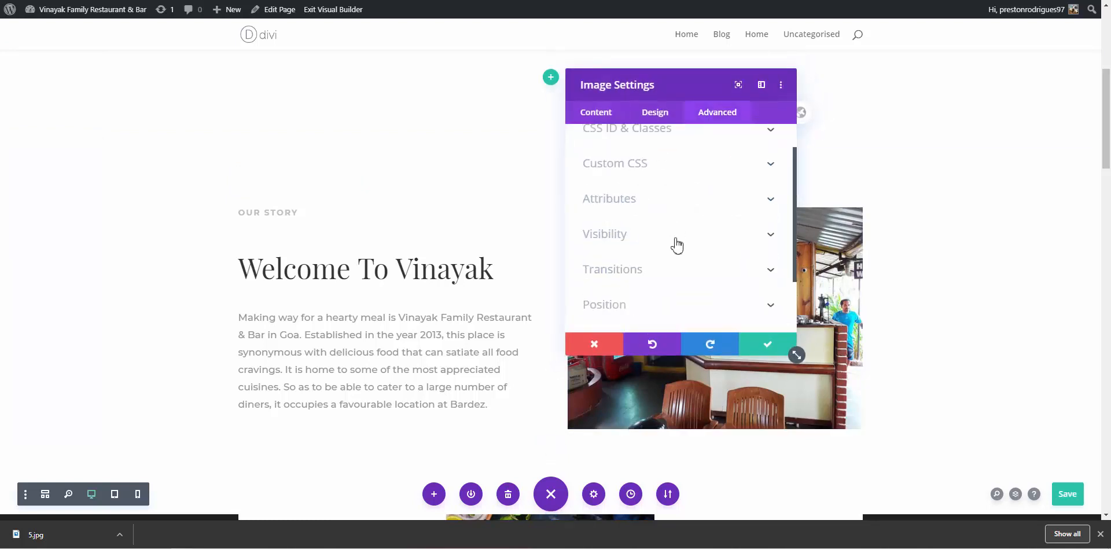
scroll(655, 303, down, 3)
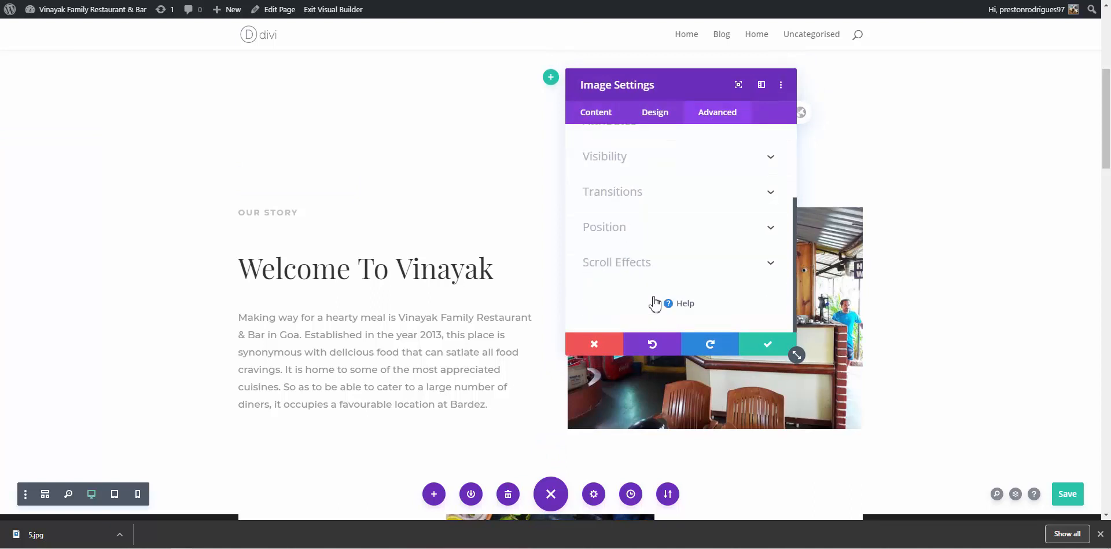
click(653, 248)
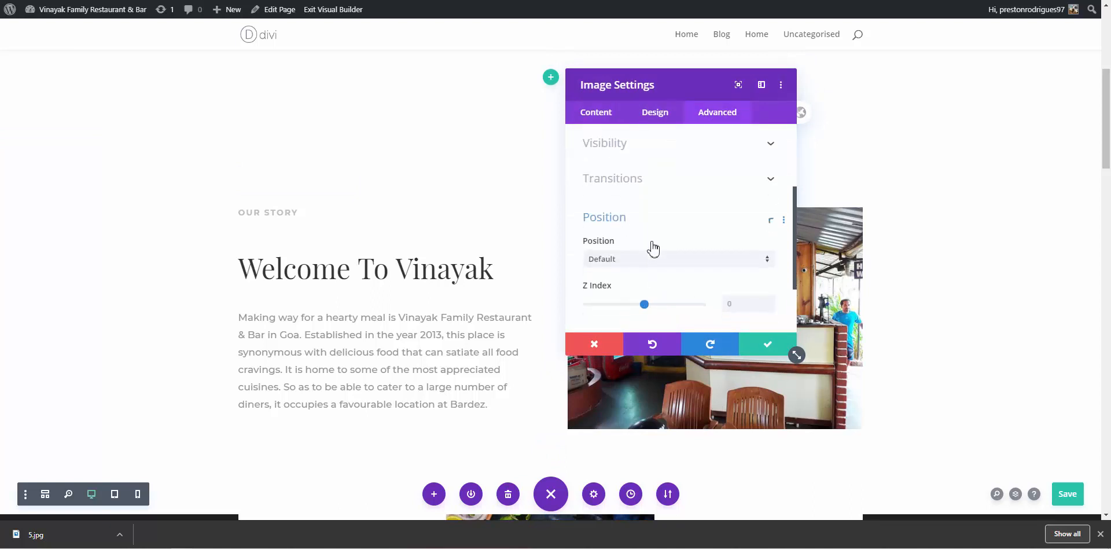
Review the image's Content options, including the image and background settings
click(602, 113)
click(641, 173)
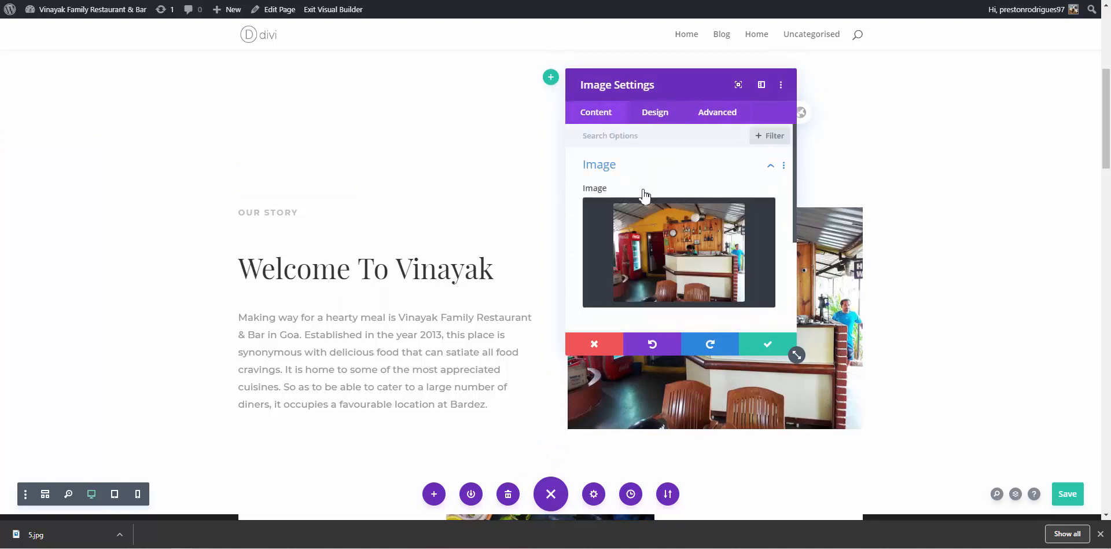
scroll(643, 204, down, 2)
scroll(643, 206, up, 1)
scroll(639, 221, down, 1)
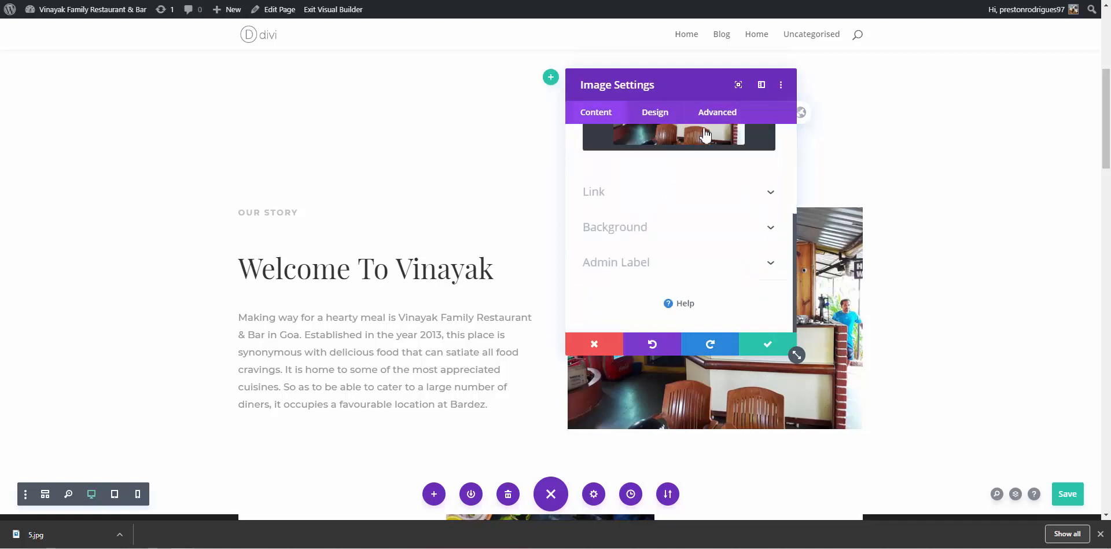
click(653, 237)
scroll(650, 238, up, 1)
scroll(651, 238, down, 2)
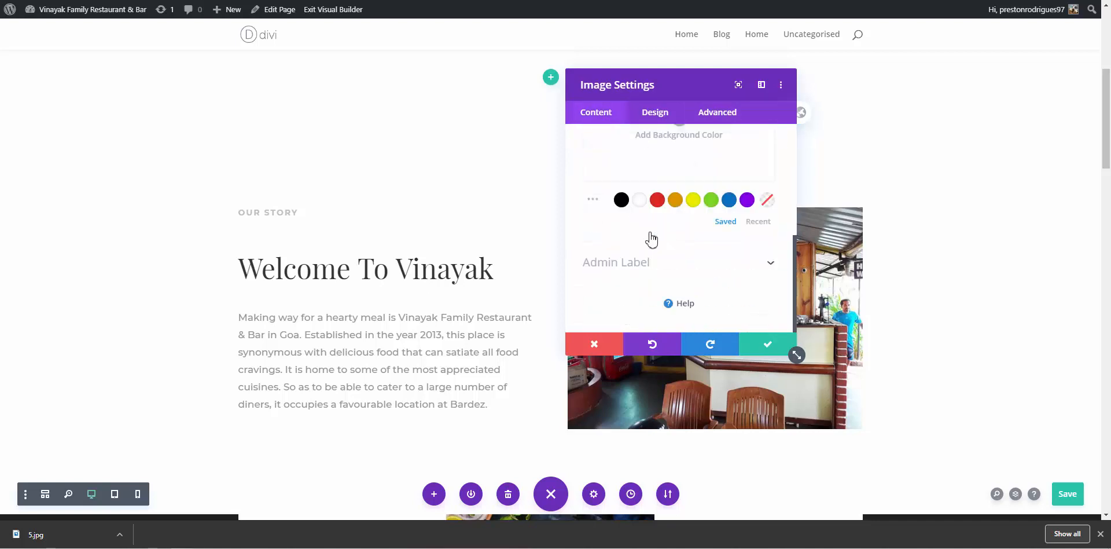
scroll(651, 236, up, 3)
Check the image's Design sizing options and close the settings
click(657, 113)
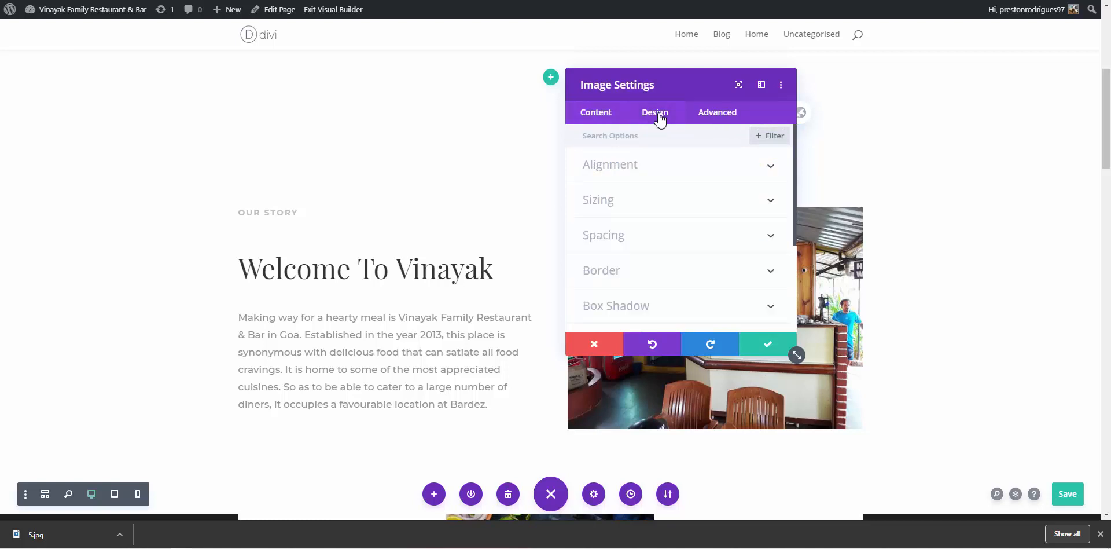
click(660, 206)
click(808, 270)
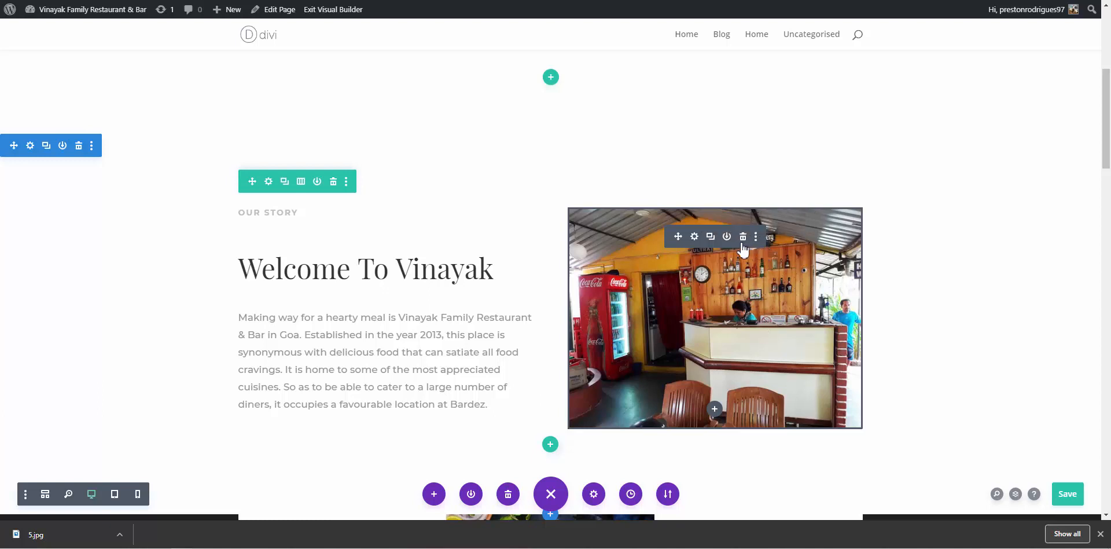
Try a 49% width for the cash counter image, then discard it to keep 100%
click(694, 237)
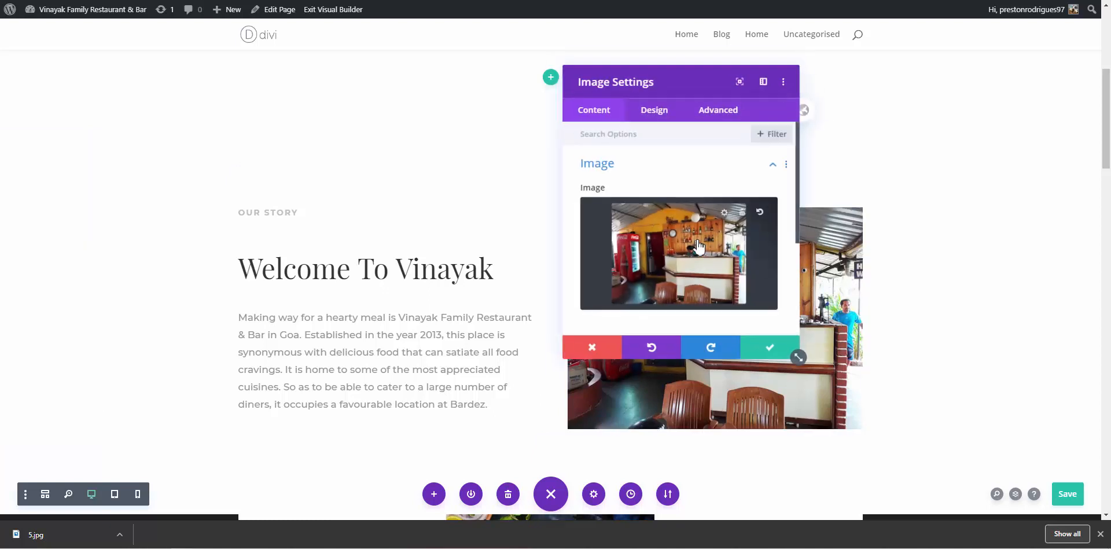
click(654, 113)
click(643, 215)
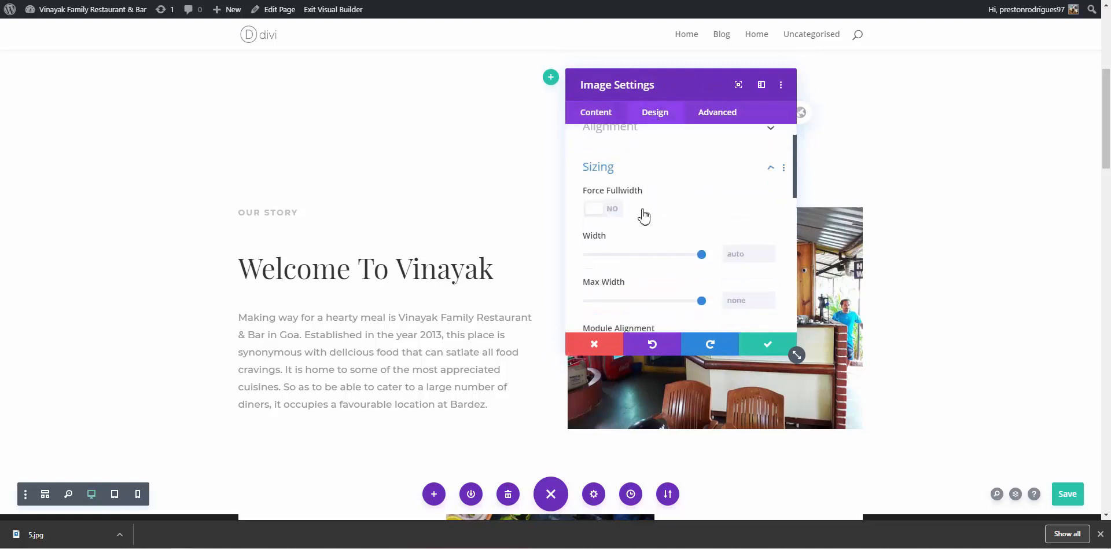
scroll(625, 249, down, 1)
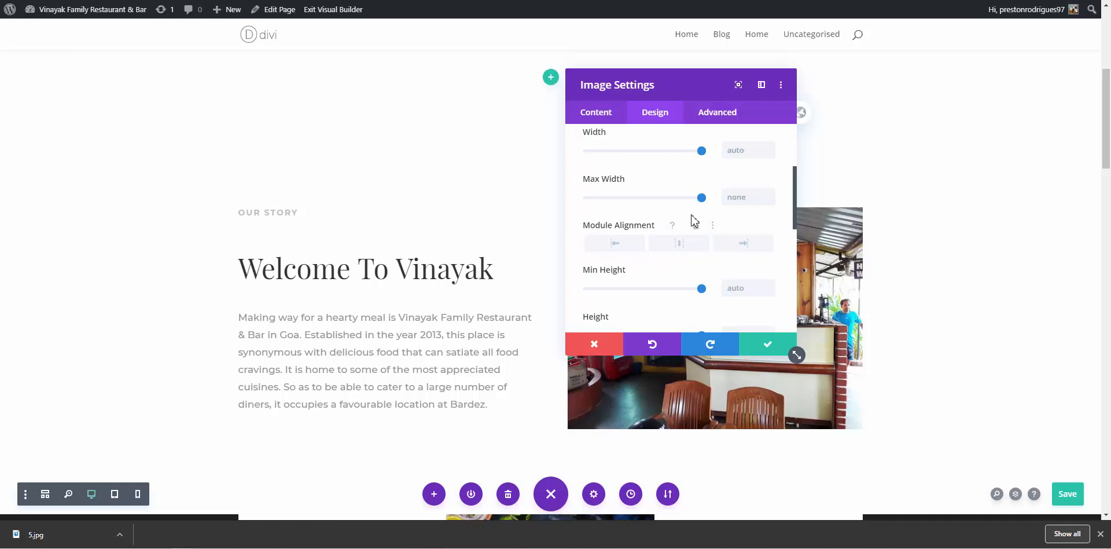
scroll(695, 228, up, 1)
mouse_move(701, 227)
mouse_down()
mouse_move(645, 228)
mouse_move(704, 232)
mouse_up()
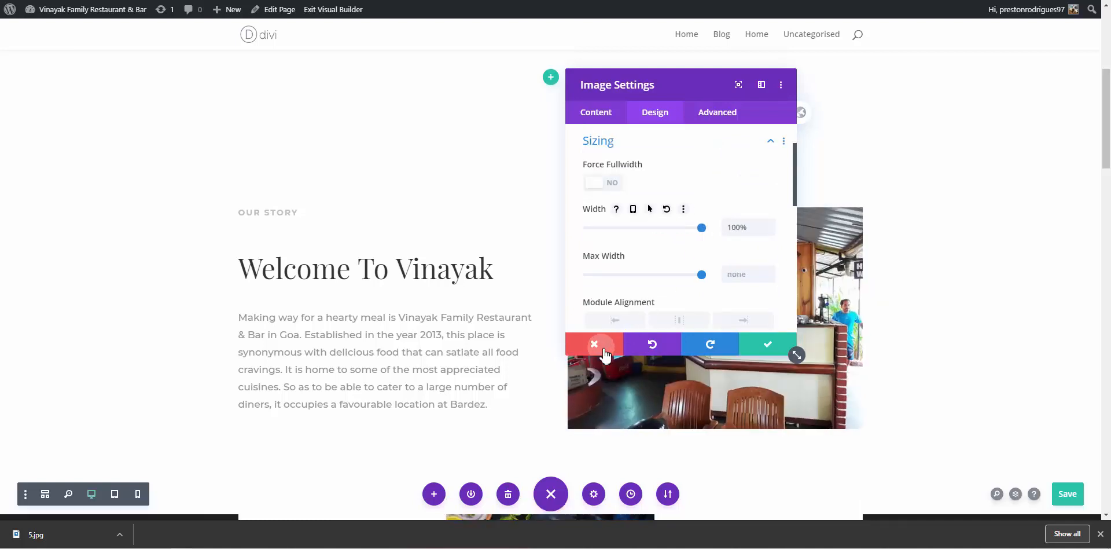
click(594, 344)
Scroll down to look over the testimonials section
scroll(996, 349, down, 3)
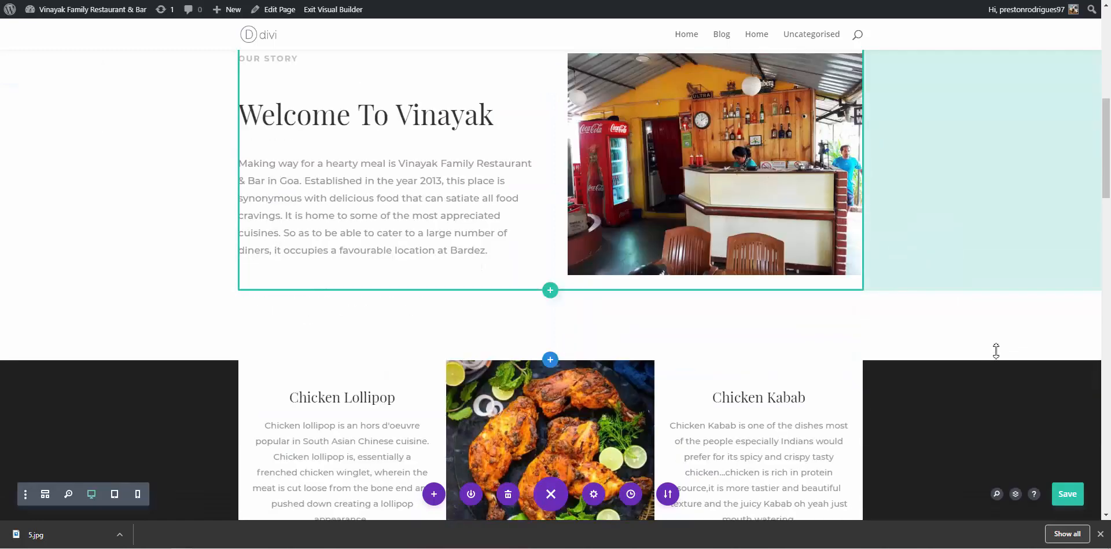
scroll(996, 350, down, 12)
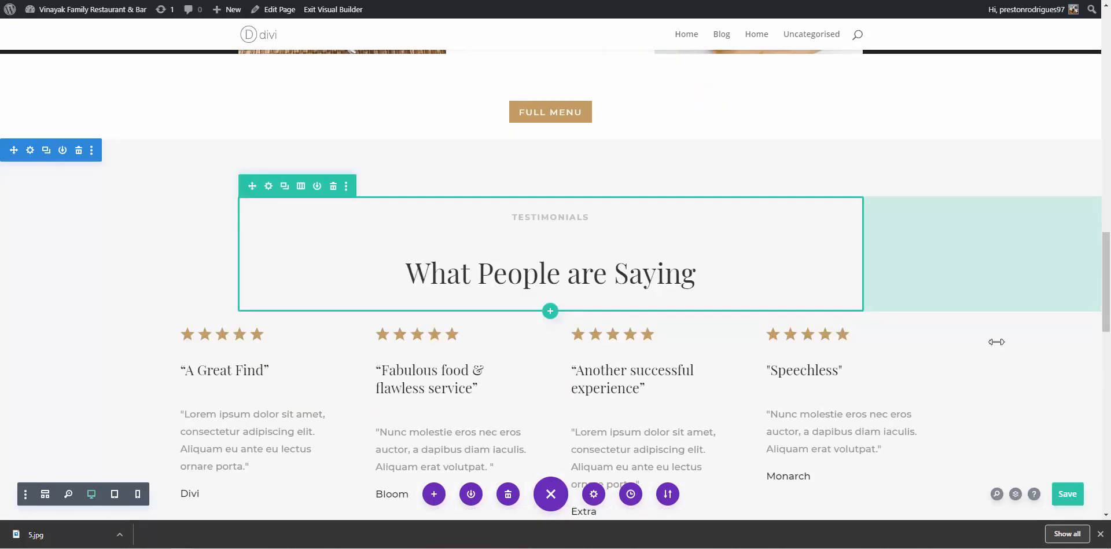
scroll(994, 340, down, 2)
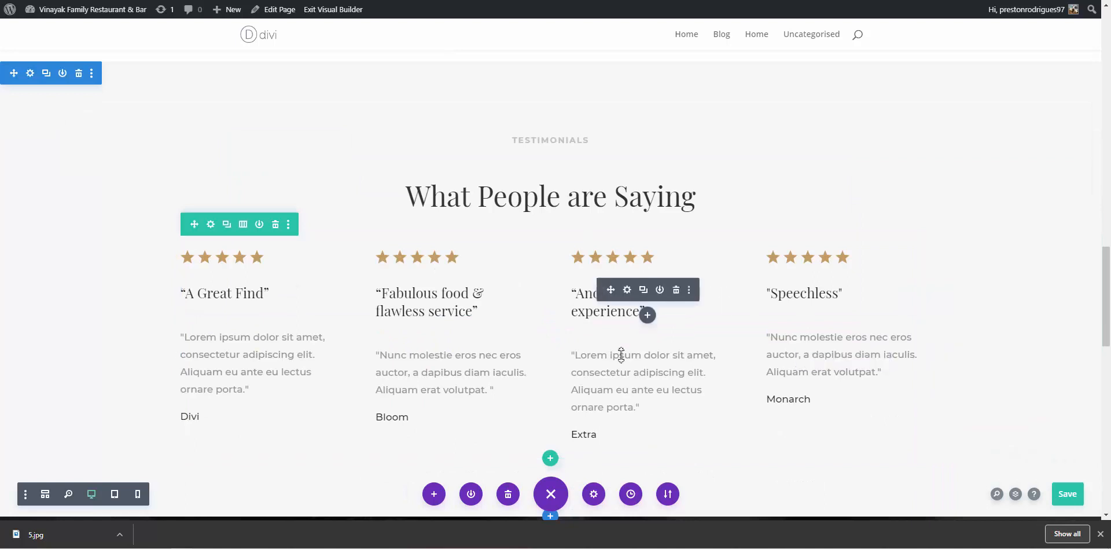
mouse_move(623, 376)
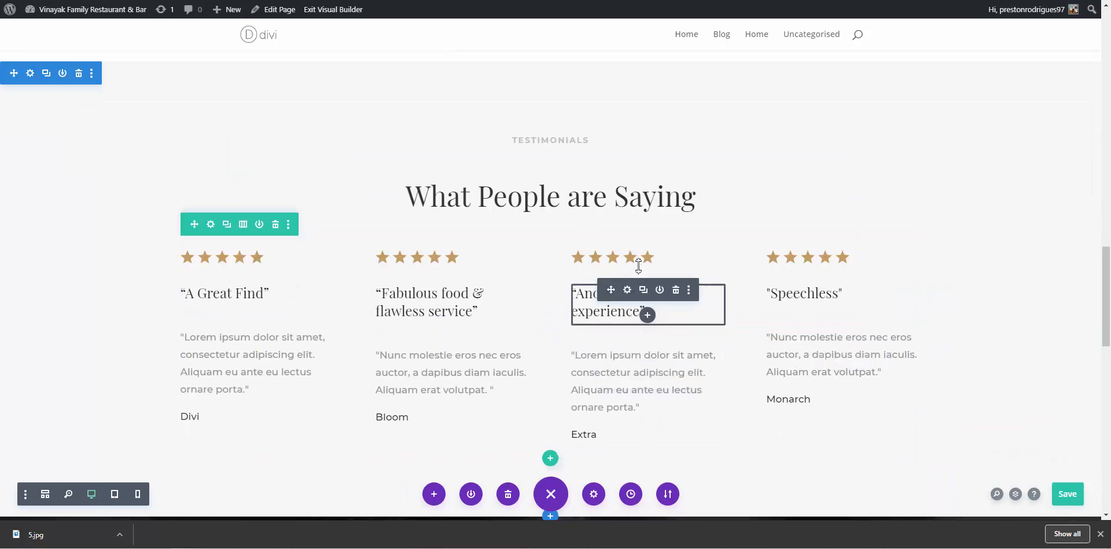
scroll(641, 257, down, 1)
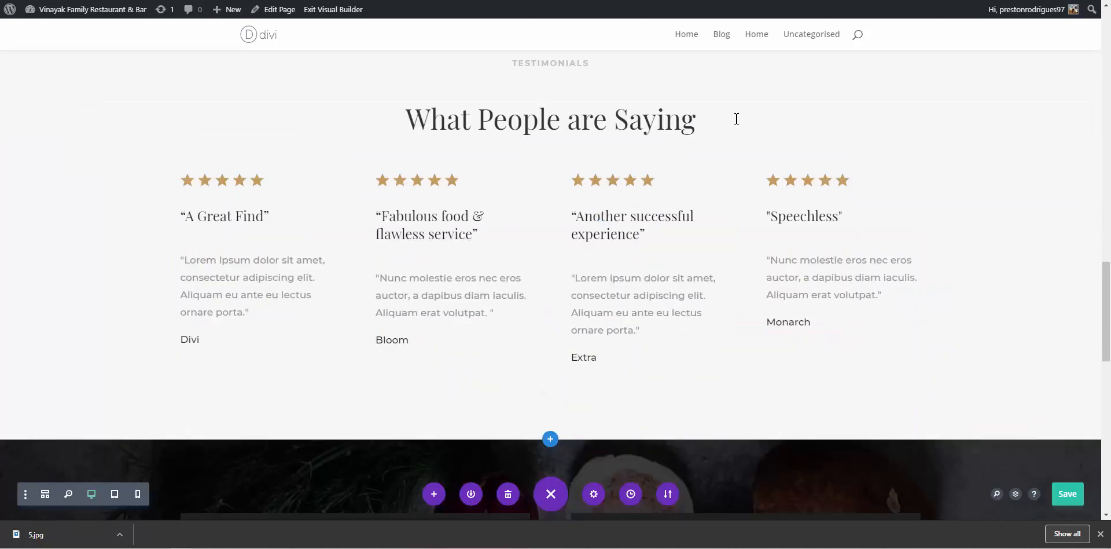
mouse_move(769, 109)
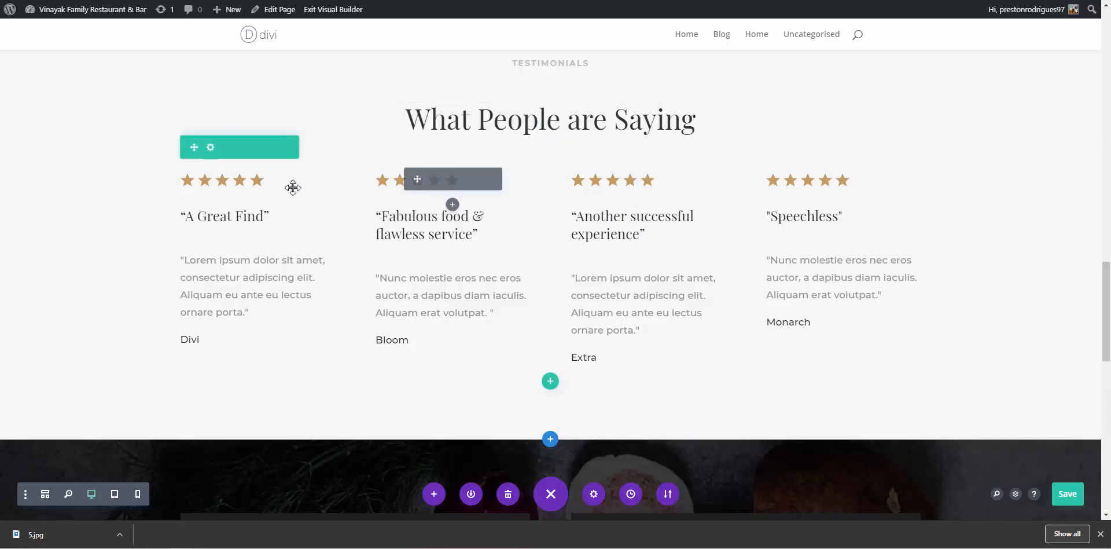
mouse_move(262, 191)
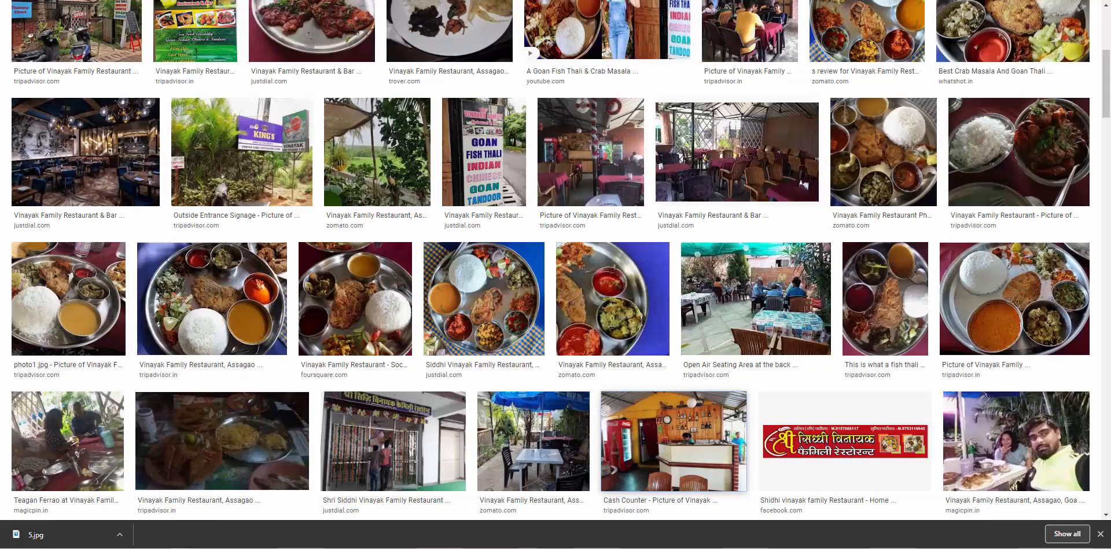
Open all Google reviews for Vinayak Family Restaurant and copy the top reviewer's name
scroll(164, 55, up, 5)
click(104, 52)
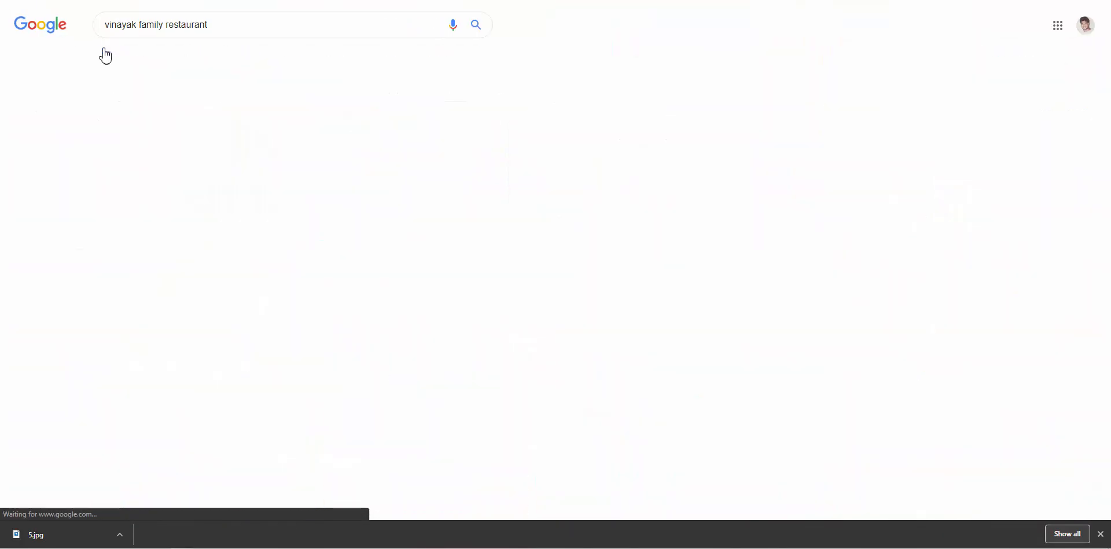
scroll(653, 274, down, 7)
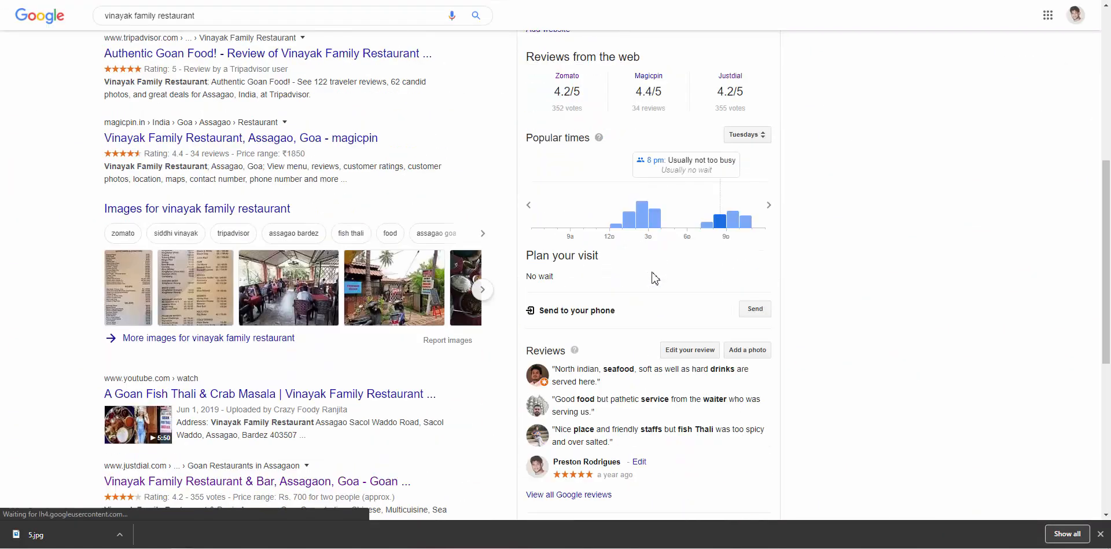
scroll(655, 278, down, 4)
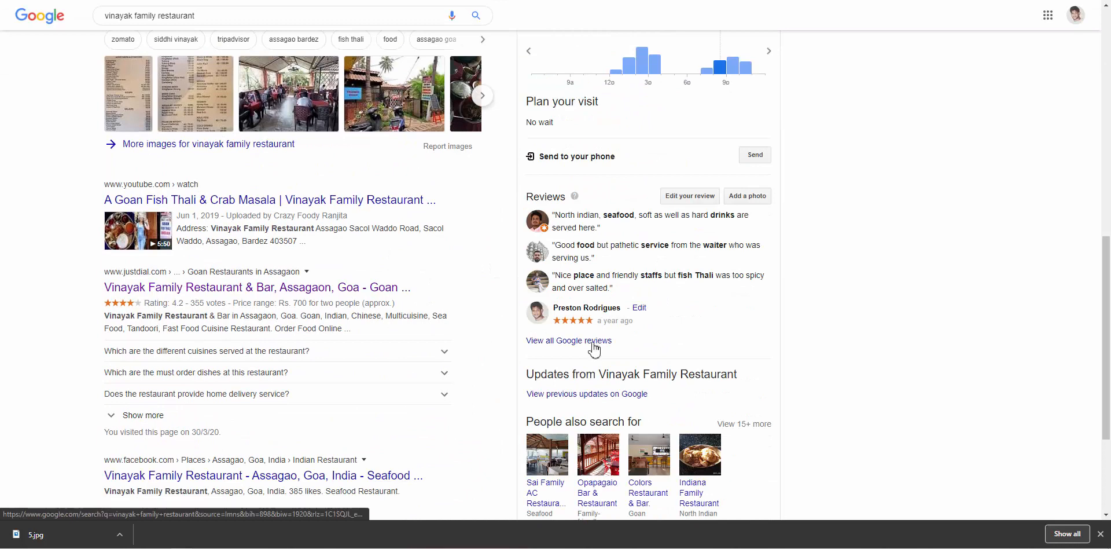
click(593, 342)
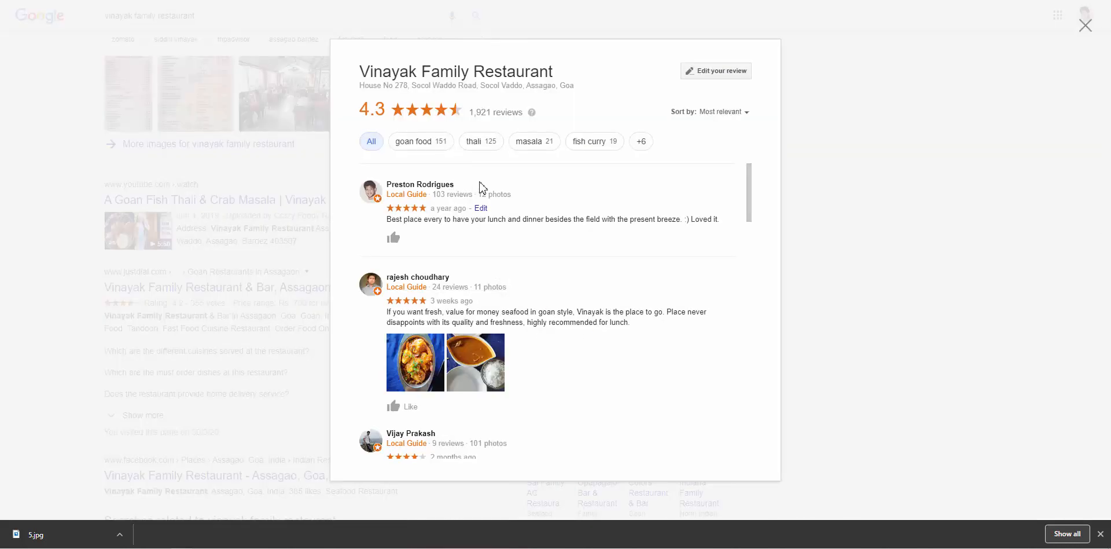
drag(455, 184, 392, 185)
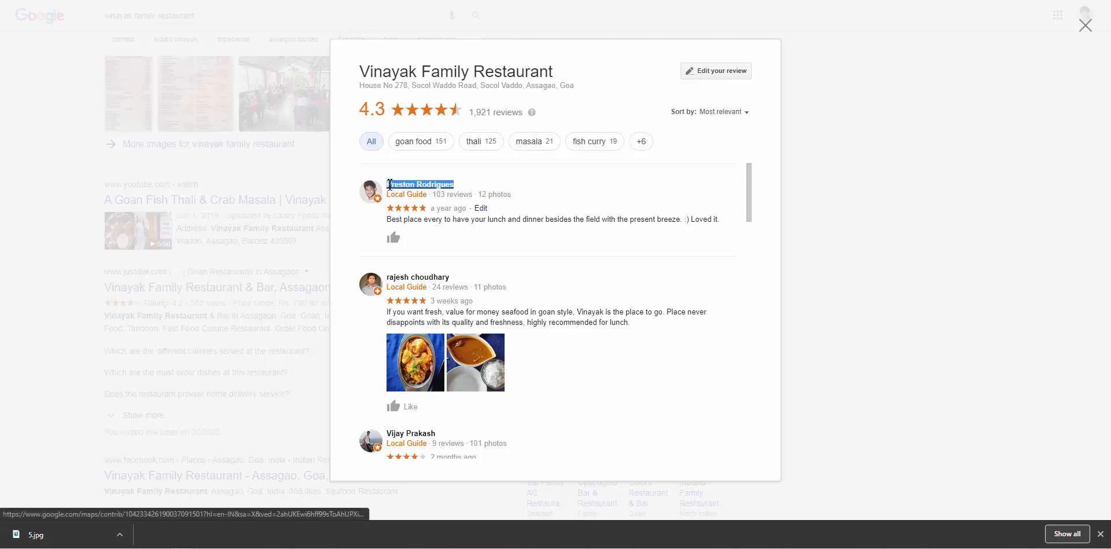
key(ctrl+Tab)
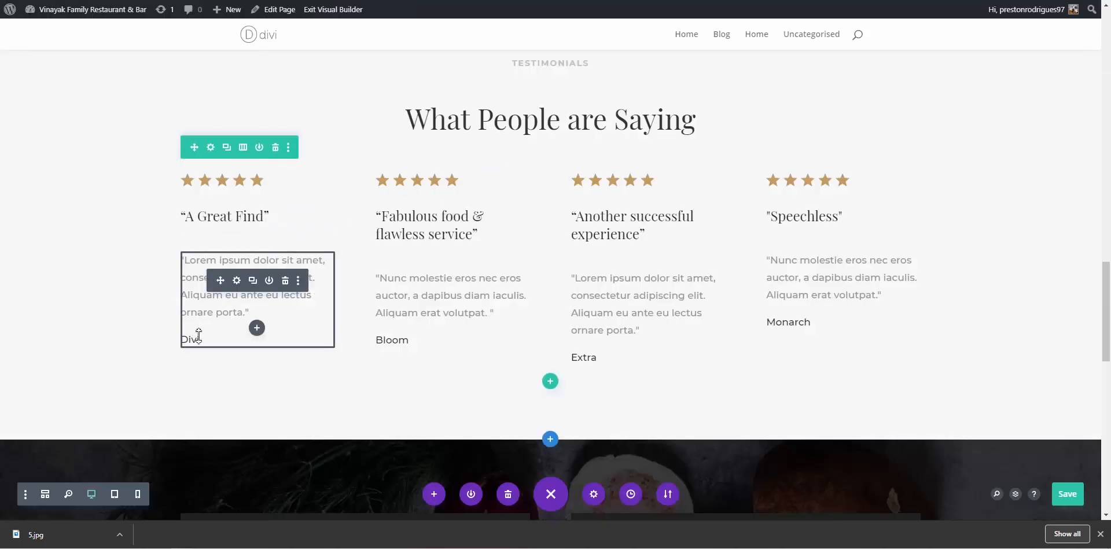
Replace 'Divi' in the first testimonial with the copied reviewer's name as plain, unlinked text
click(237, 281)
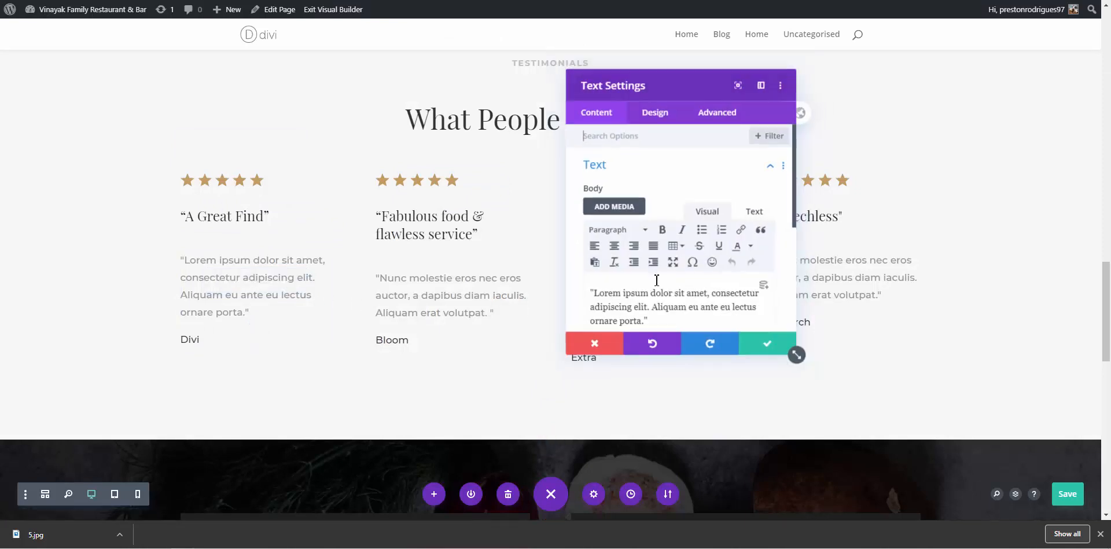
scroll(645, 263, down, 5)
scroll(644, 262, up, 3)
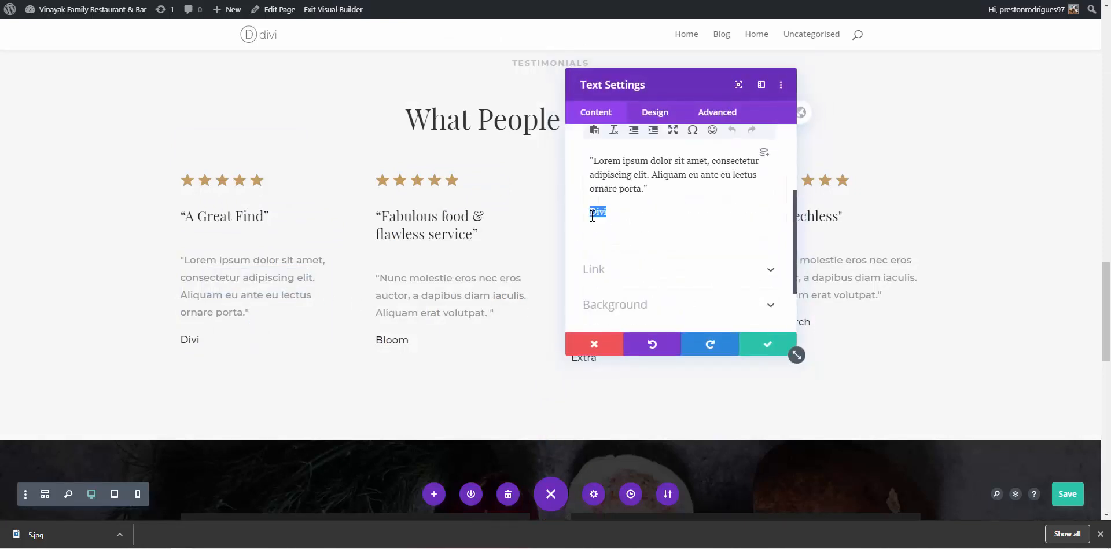
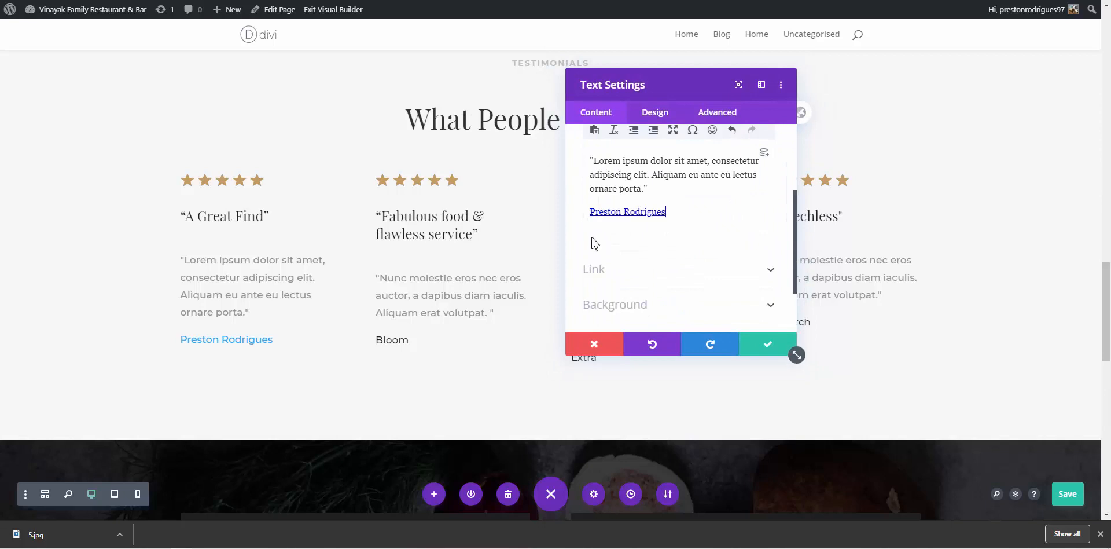
key(ctrl+z)
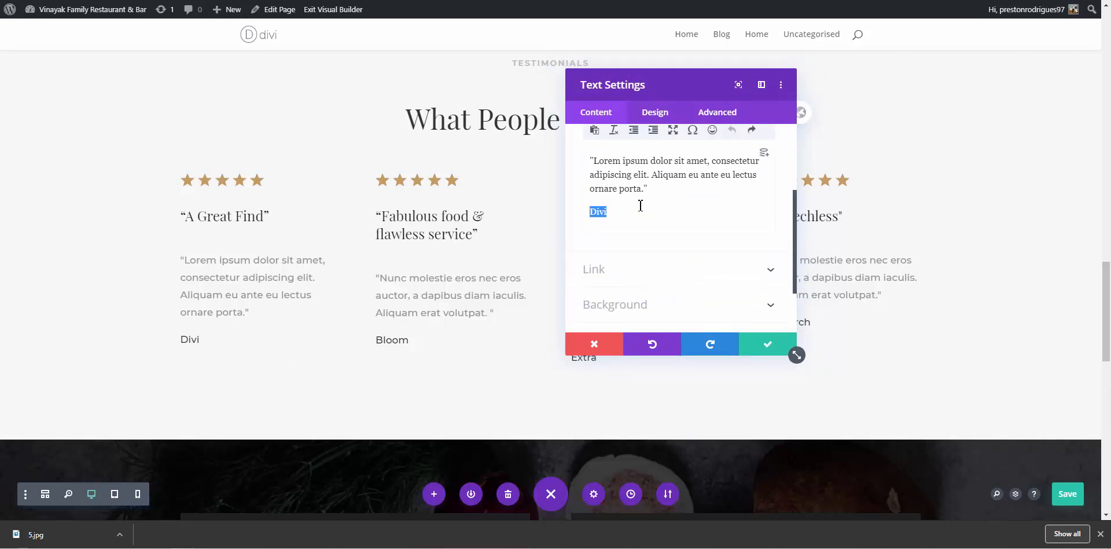
key(super)
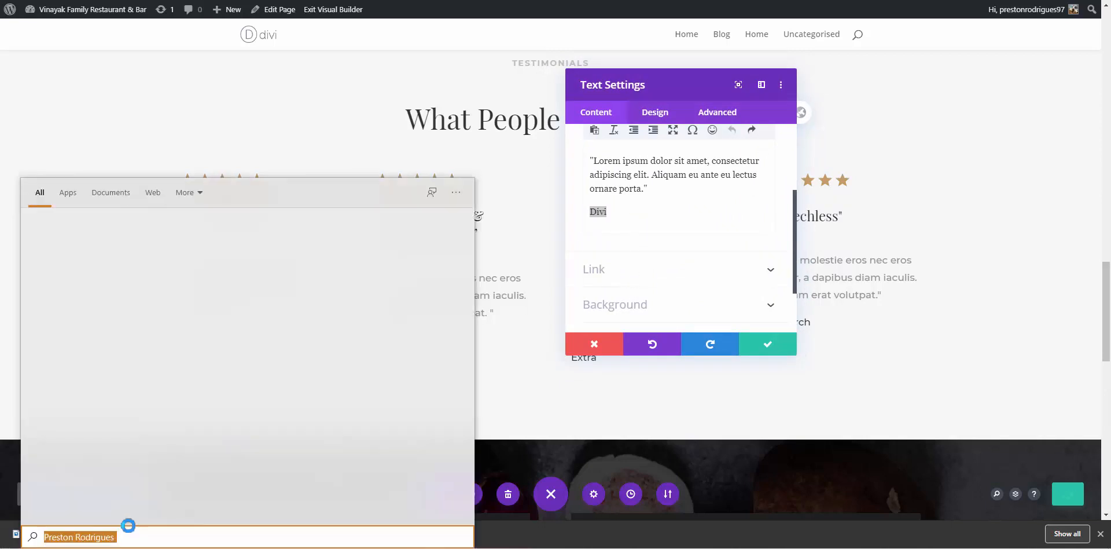
key(Escape)
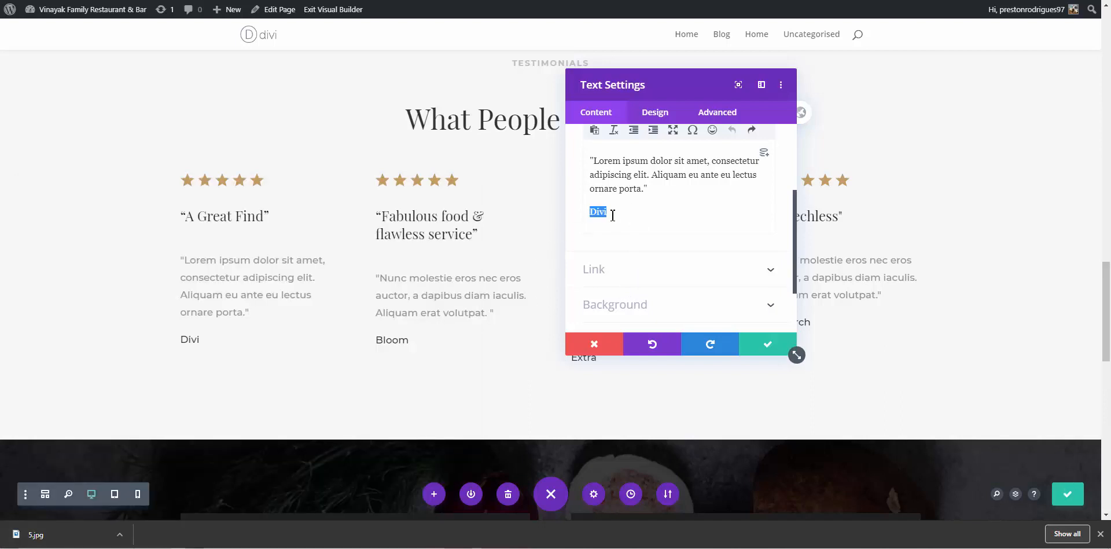
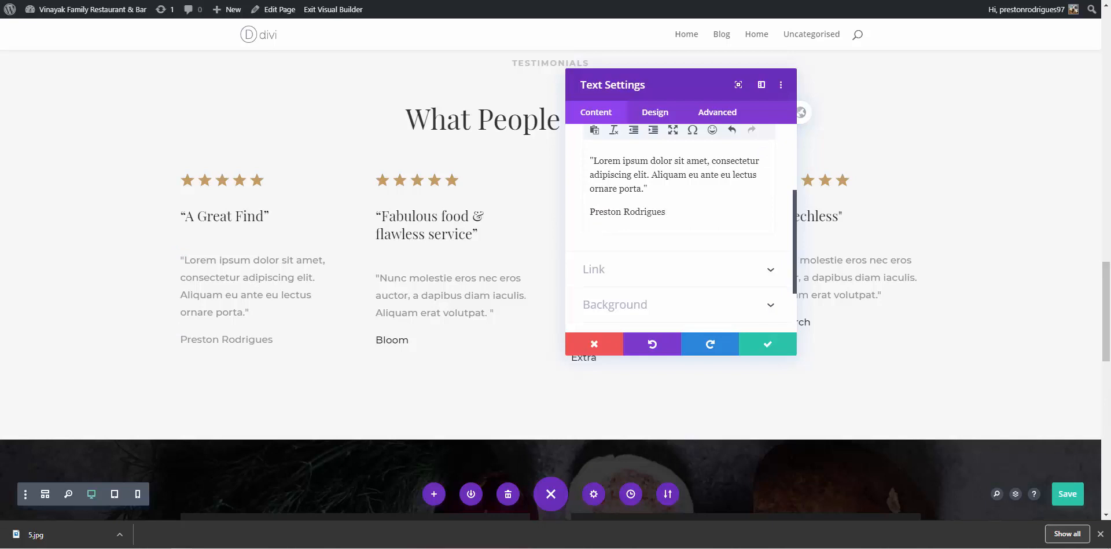
key(ctrl+Tab)
Copy the first review's full text, beginning 'Best place every to have your lunch and dinner'
click(402, 222)
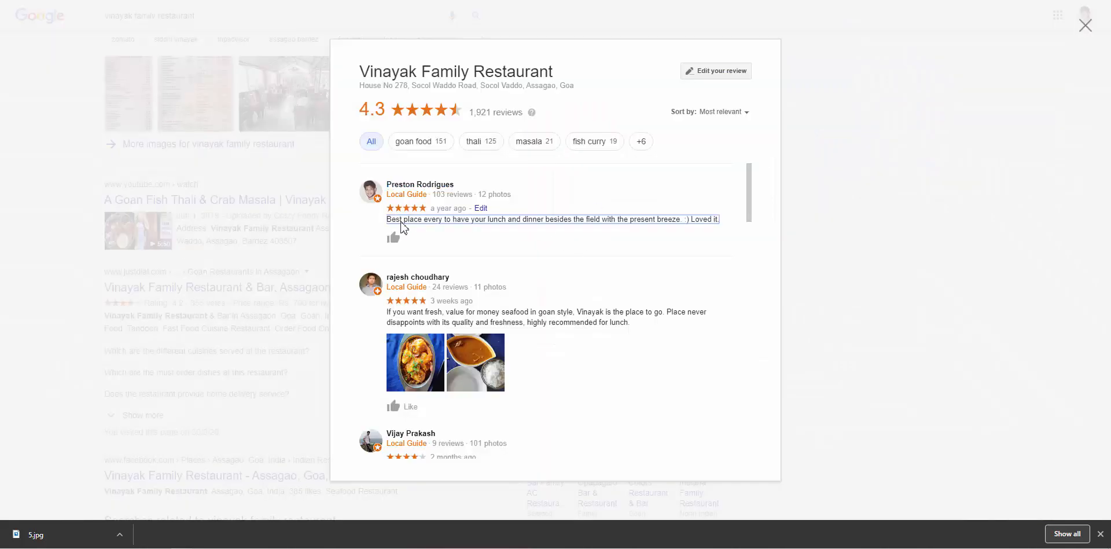
drag(391, 223, 712, 222)
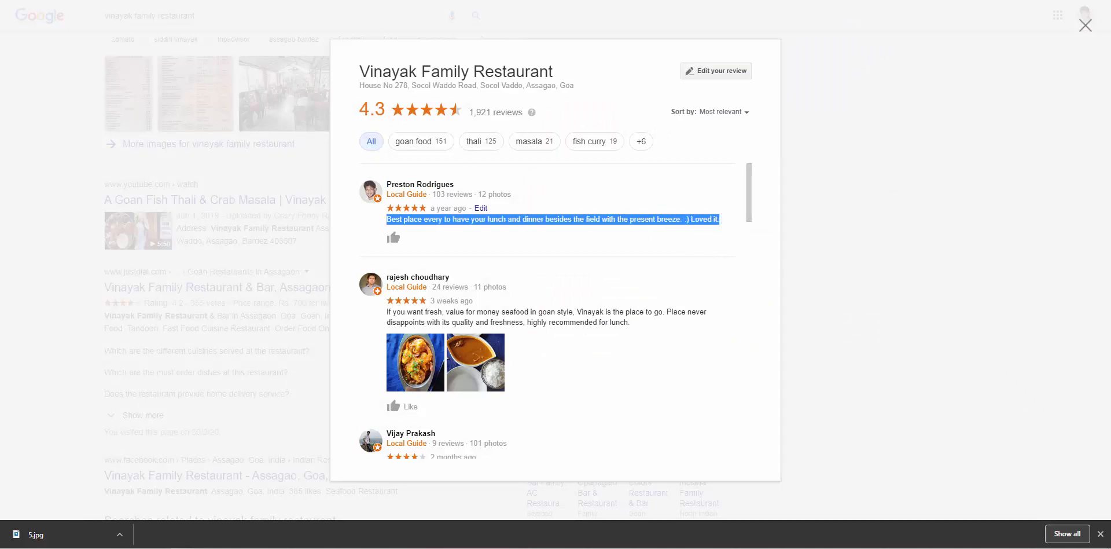
key(ctrl+Tab)
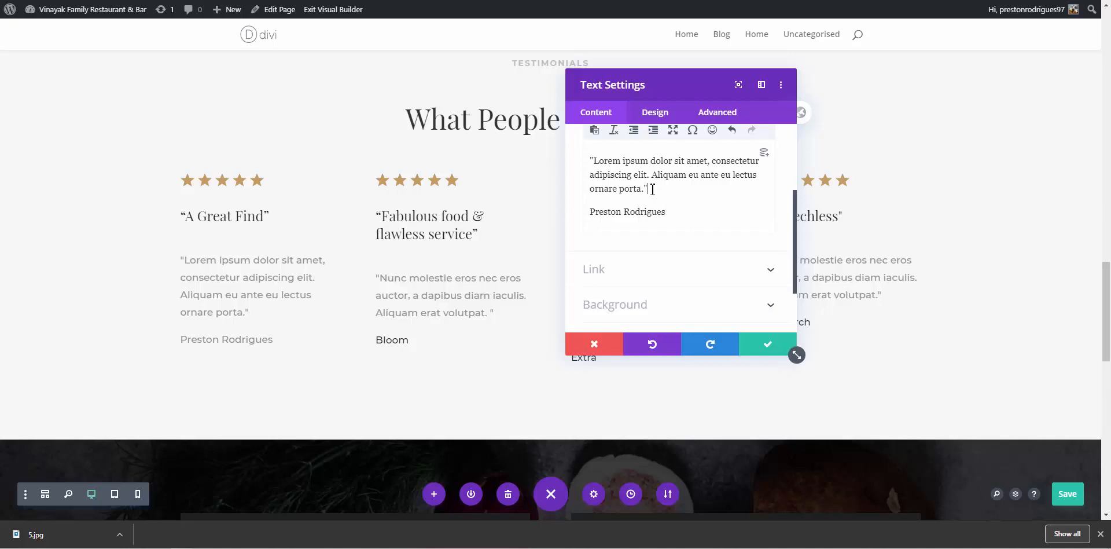
Paste the Google review over the Lorem ipsum quote and confirm the text settings
drag(643, 188, 599, 162)
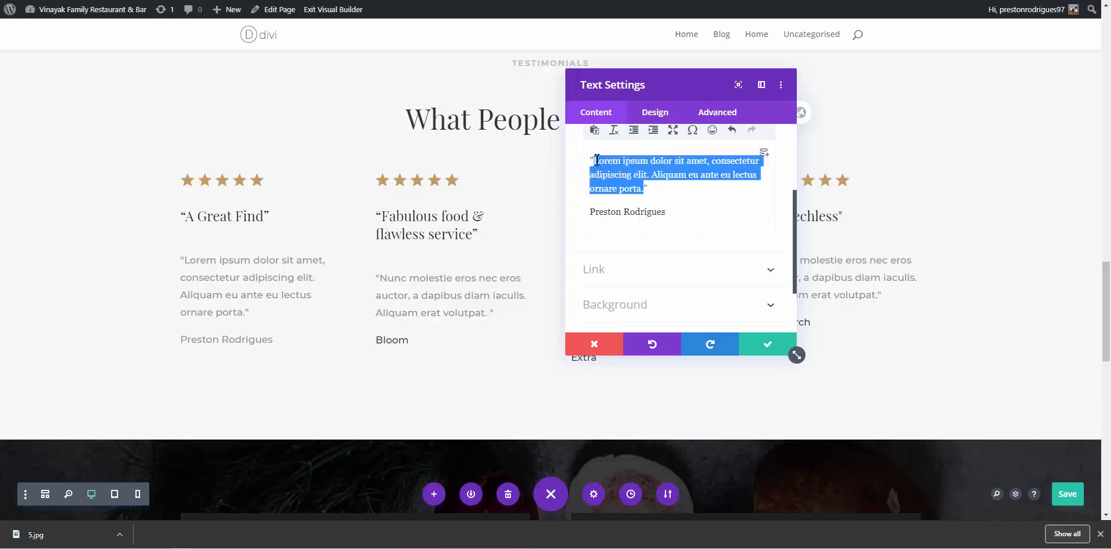
text(Best place every to have your lunch and dinner besides the field with the present breeze. :) Loved it.)
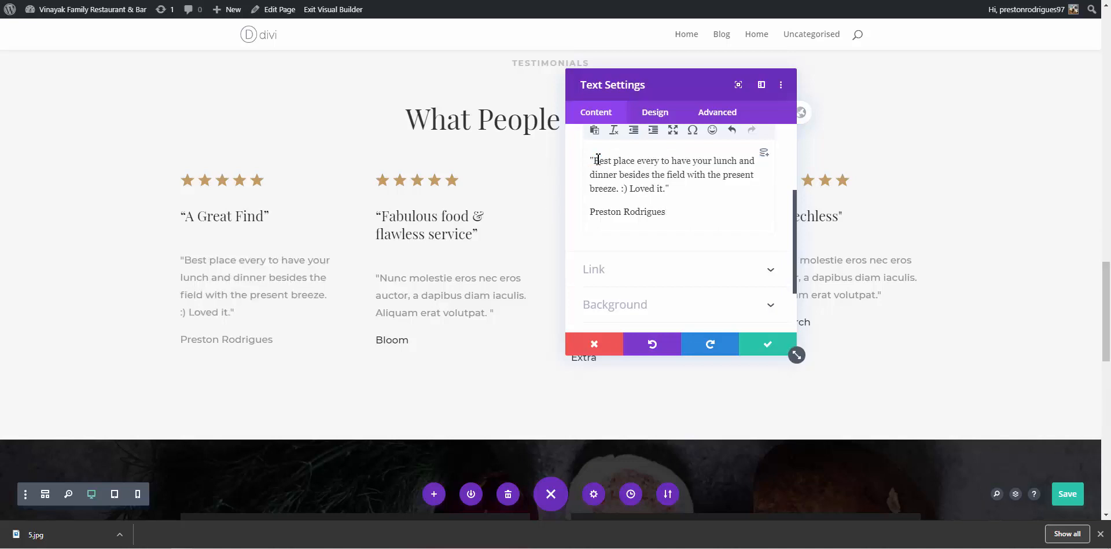
click(768, 347)
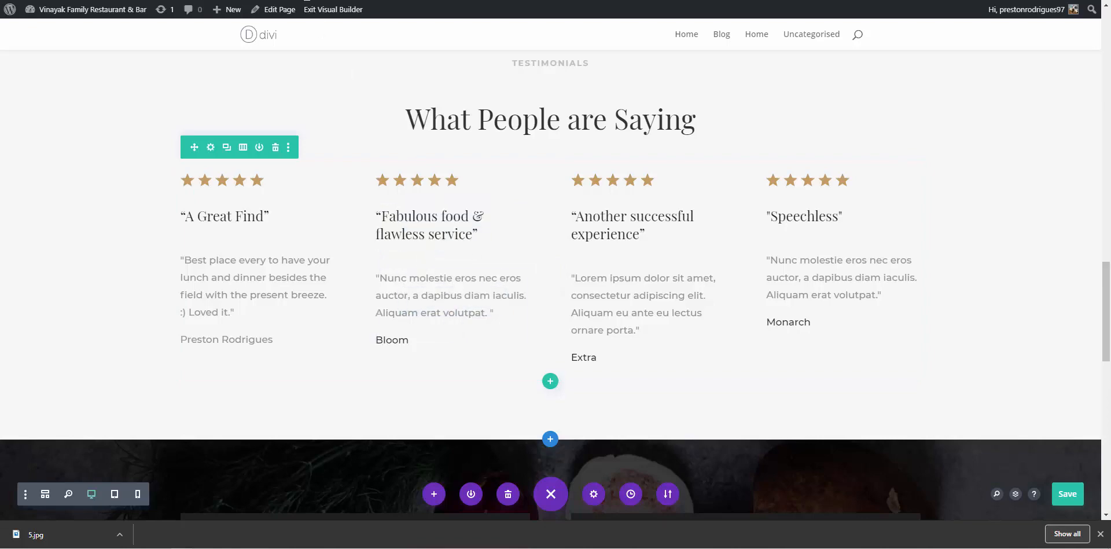
Copy the second Google reviewer's name from the reviews list
click(305, 0)
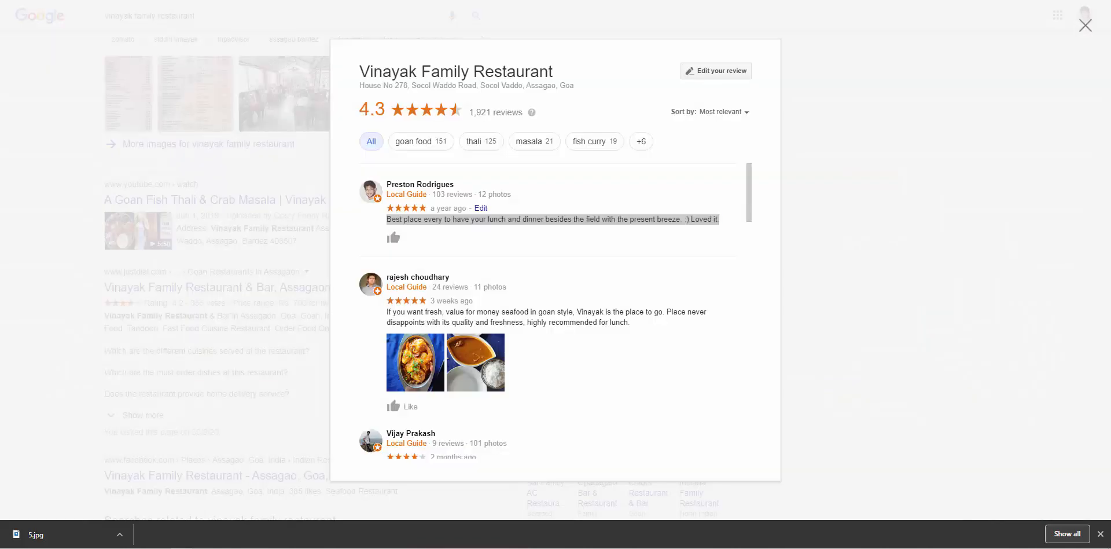
scroll(528, 291, down, 1)
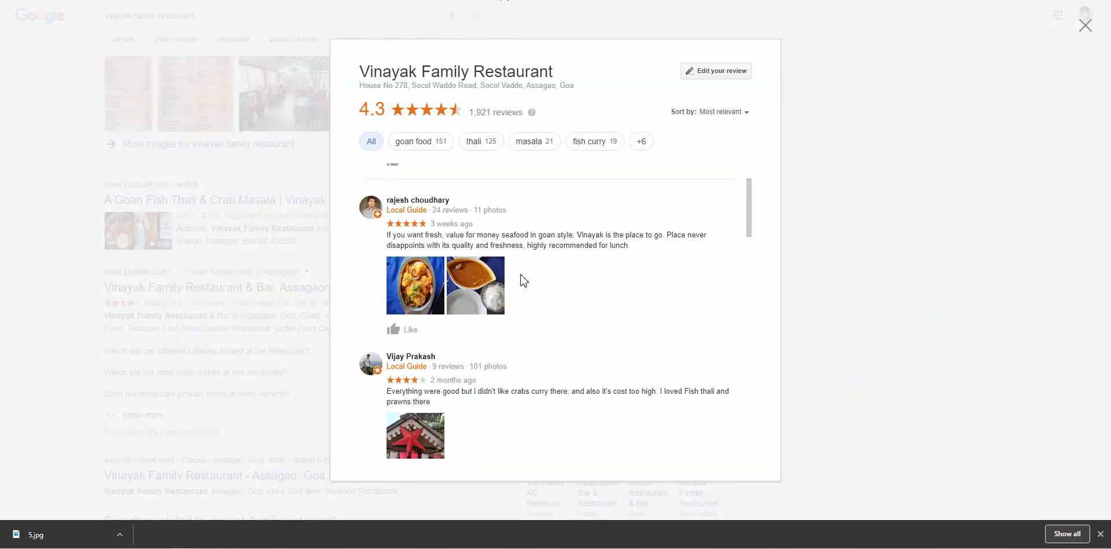
drag(389, 209, 390, 200)
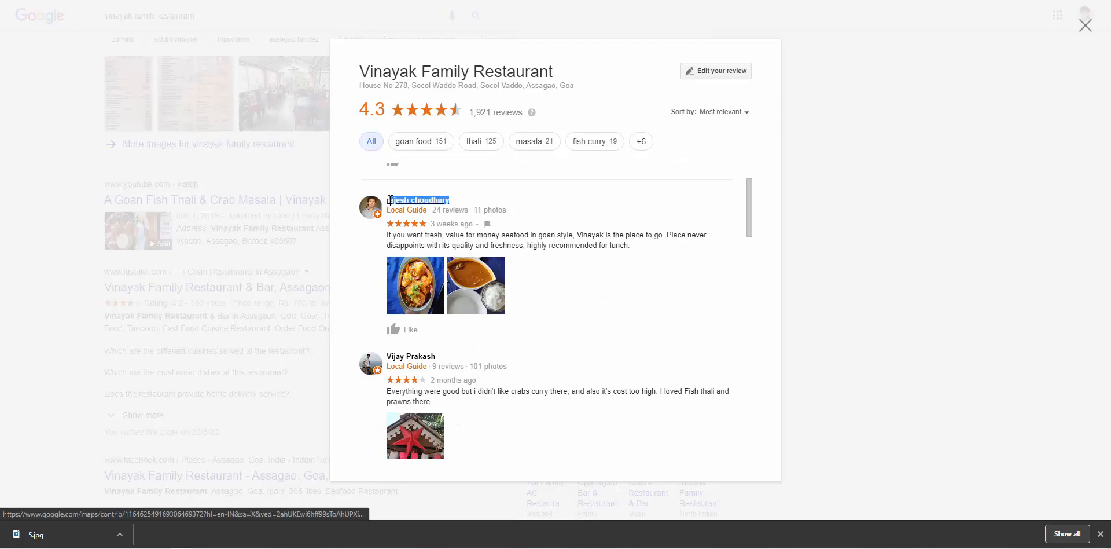
key(ctrl+Tab)
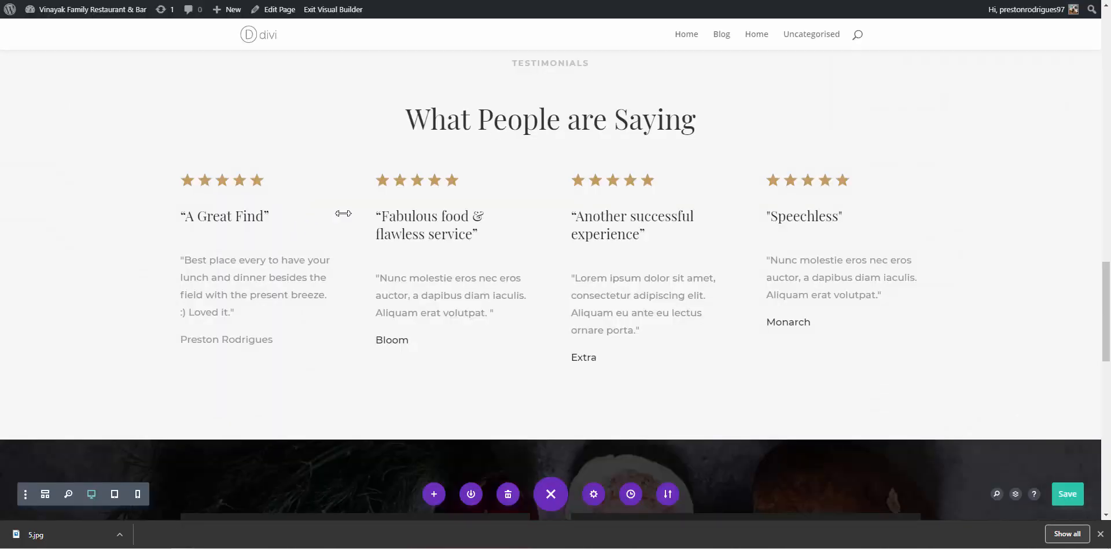
Paste the copied reviewer name into Windows search to strip its formatting
click(12, 538)
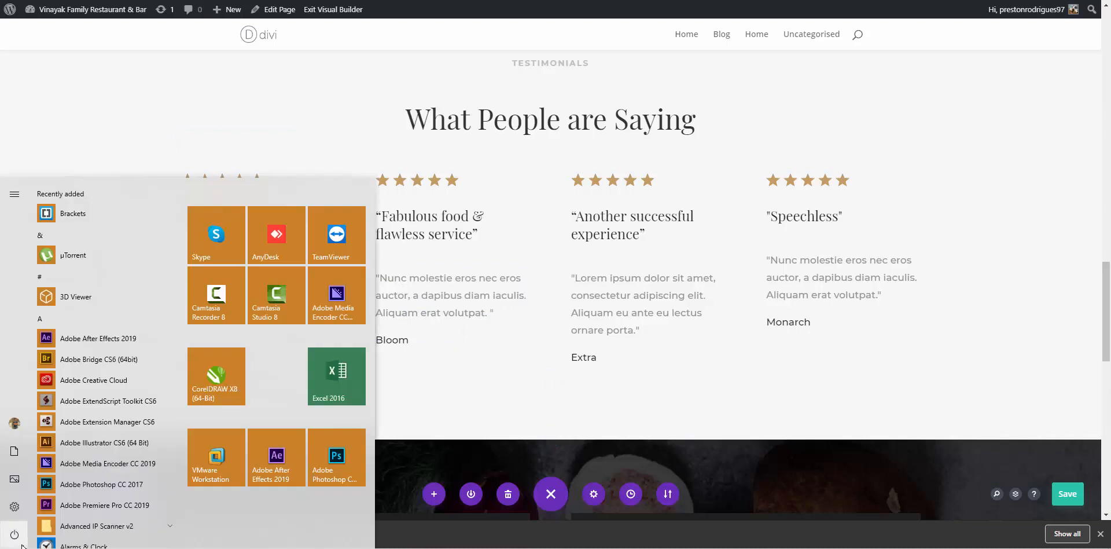
click(1100, 533)
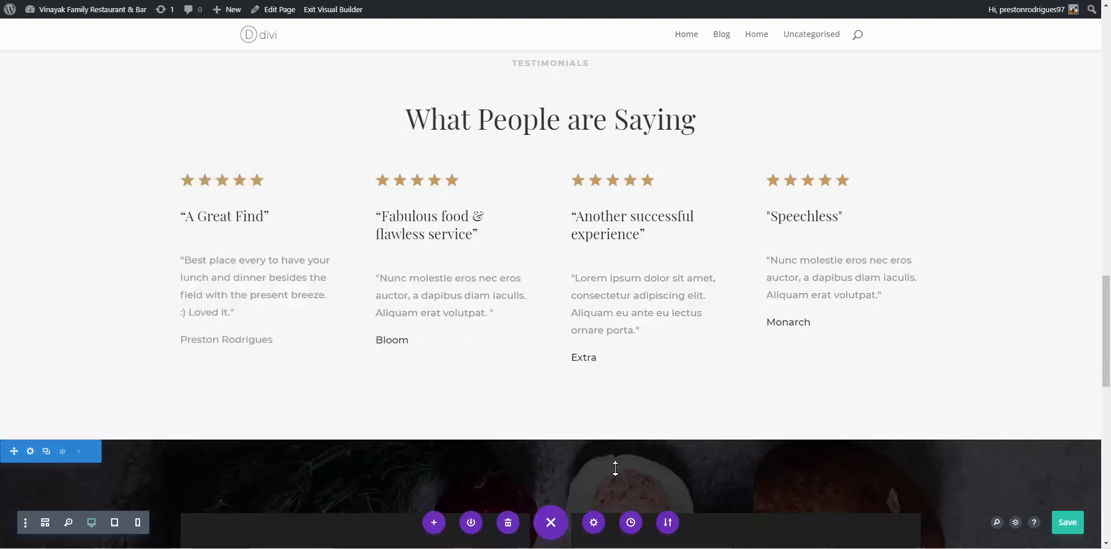
click(13, 546)
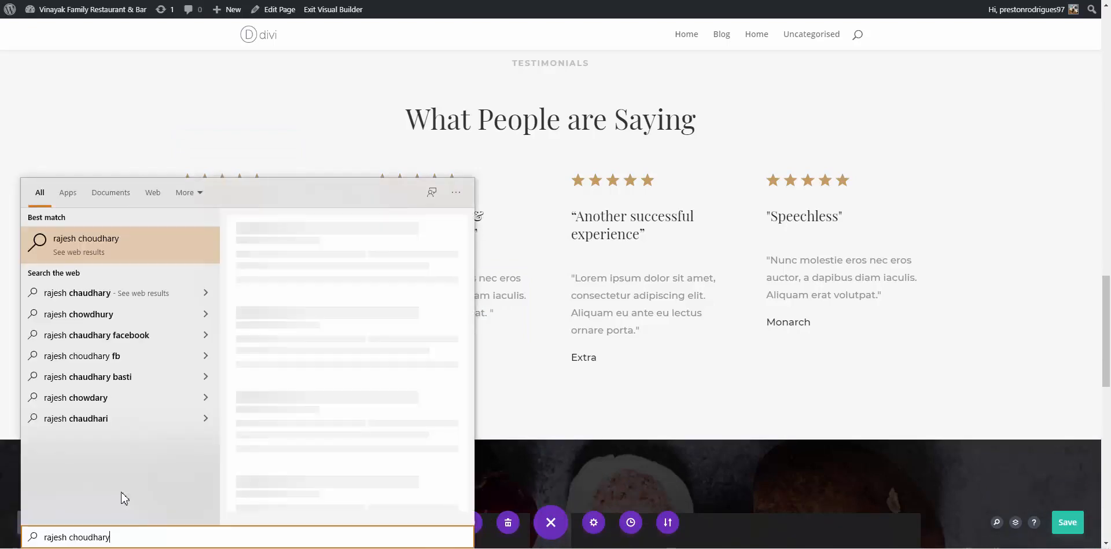
key(ctrl+a)
key(ctrl+c)
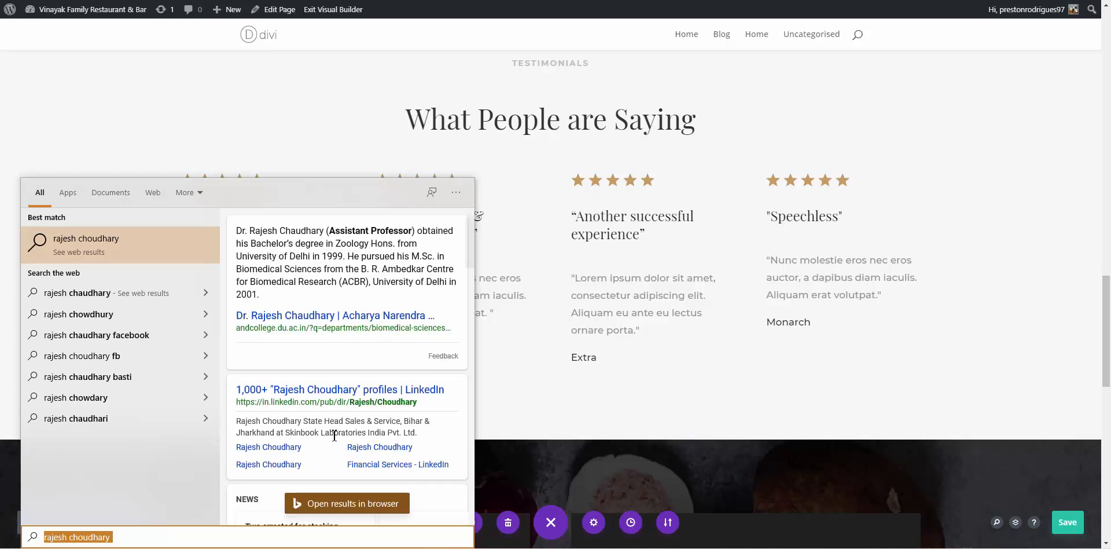
click(893, 415)
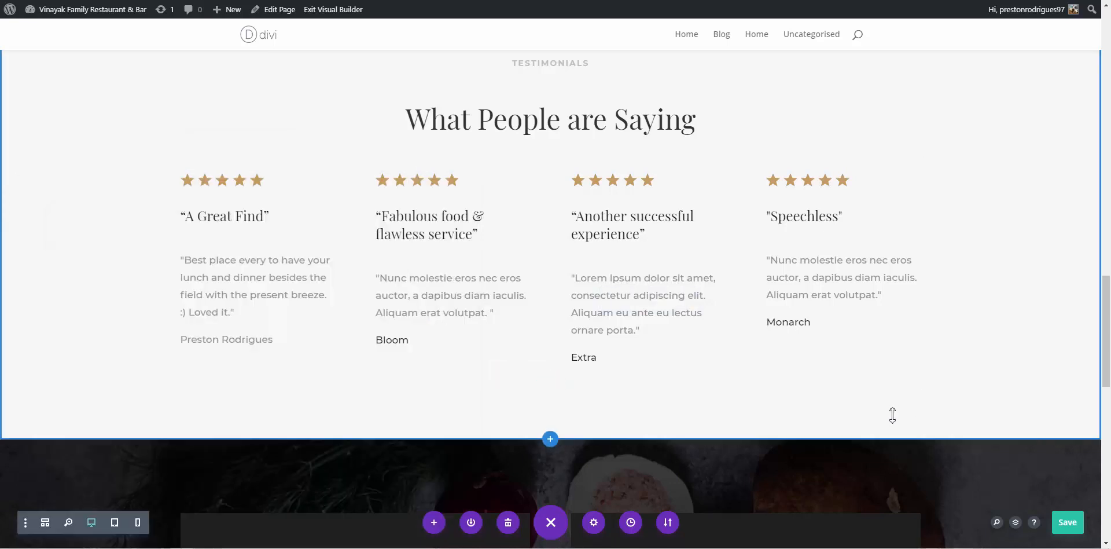
Replace the placeholder name Bloom with the reviewer's name, undoing the accidental link
click(433, 298)
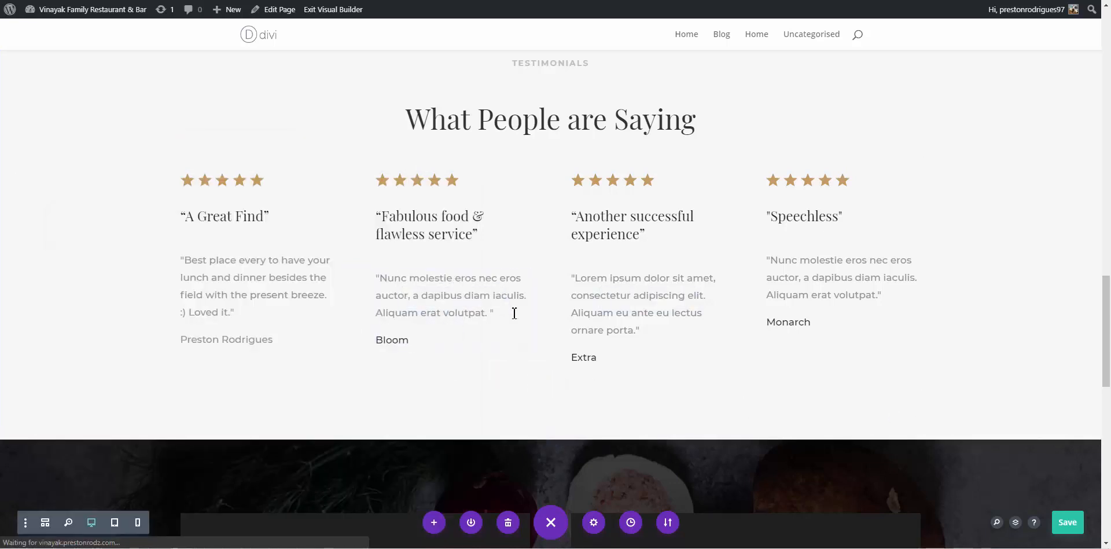
scroll(637, 305, down, 4)
scroll(656, 243, up, 2)
scroll(656, 243, up, 2)
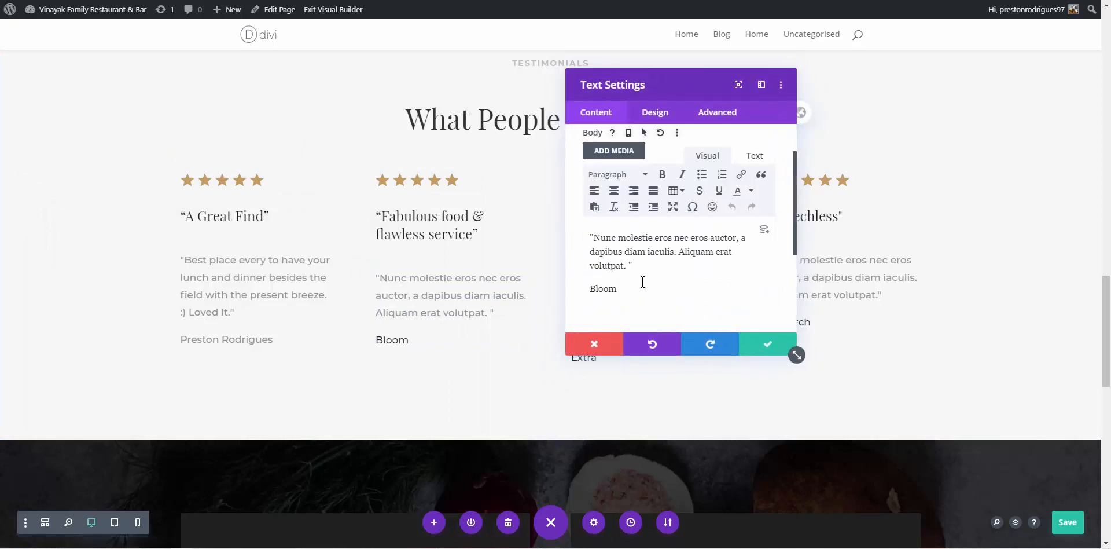
drag(641, 288, 599, 295)
key(ctrl+v)
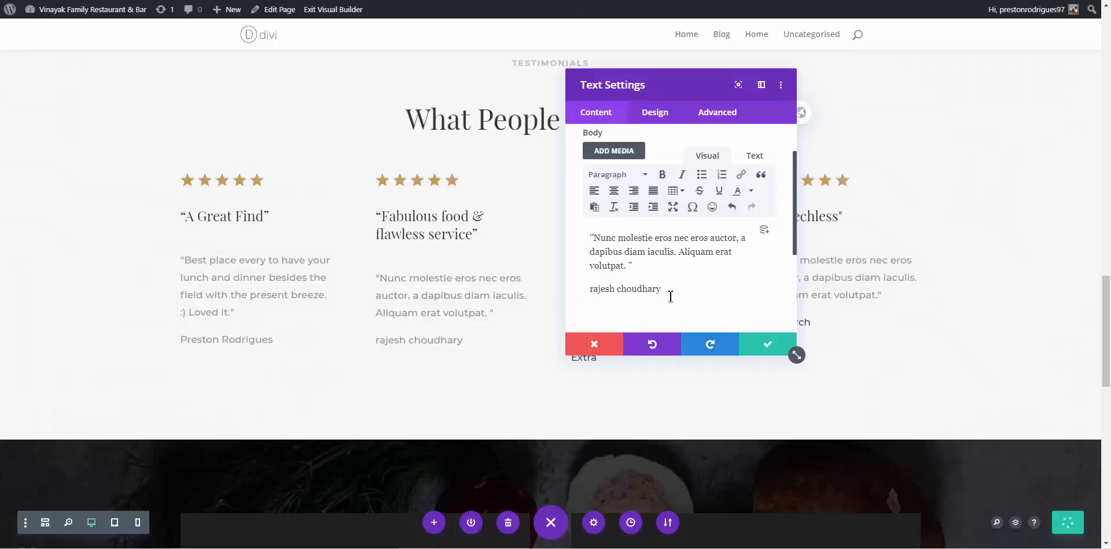
drag(665, 293, 595, 296)
key(ctrl+v)
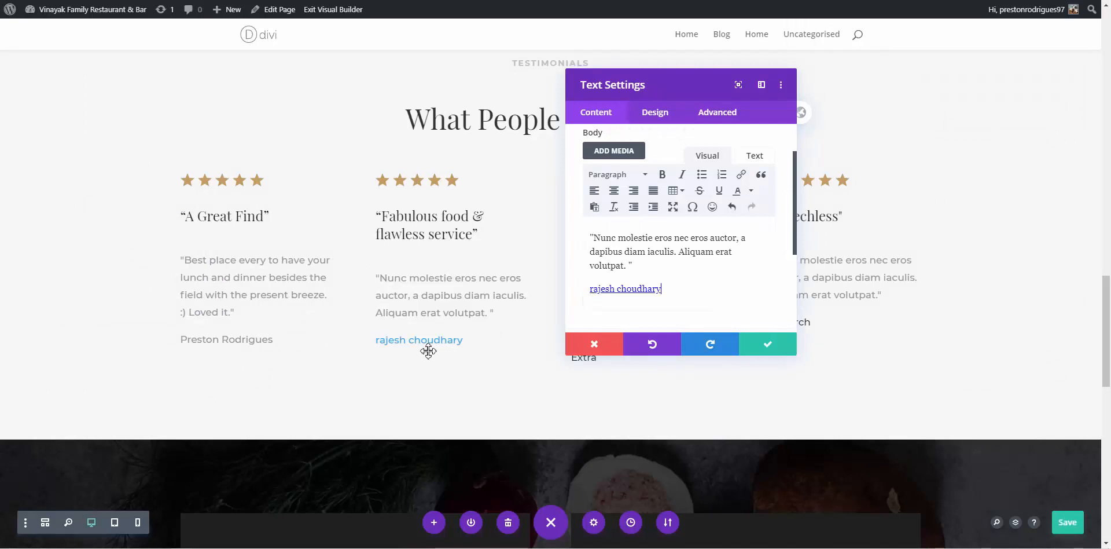
key(ctrl+z)
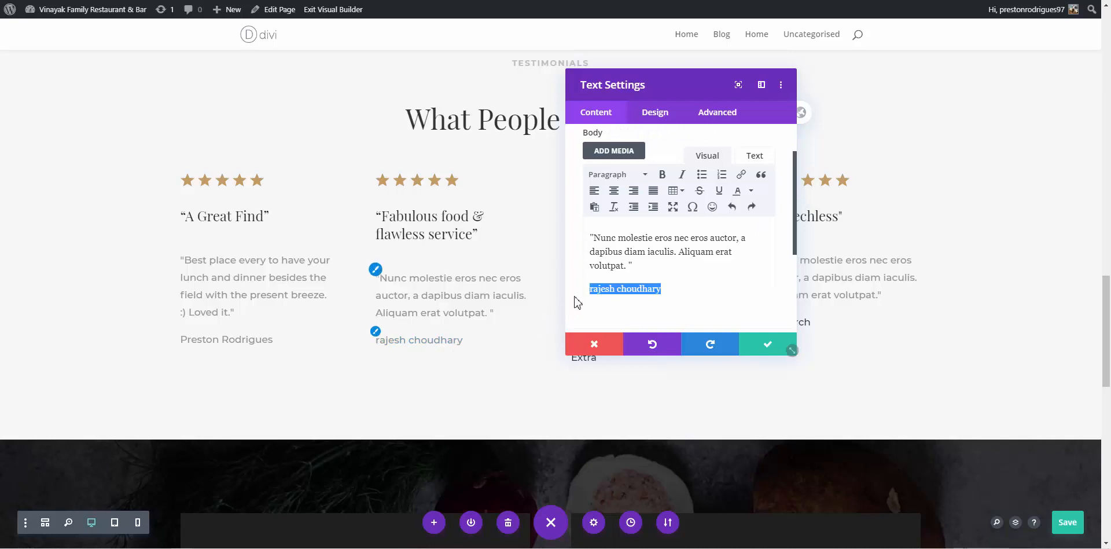
Capitalise the name's first and last initials, then select the review and the placeholder quote
click(595, 289)
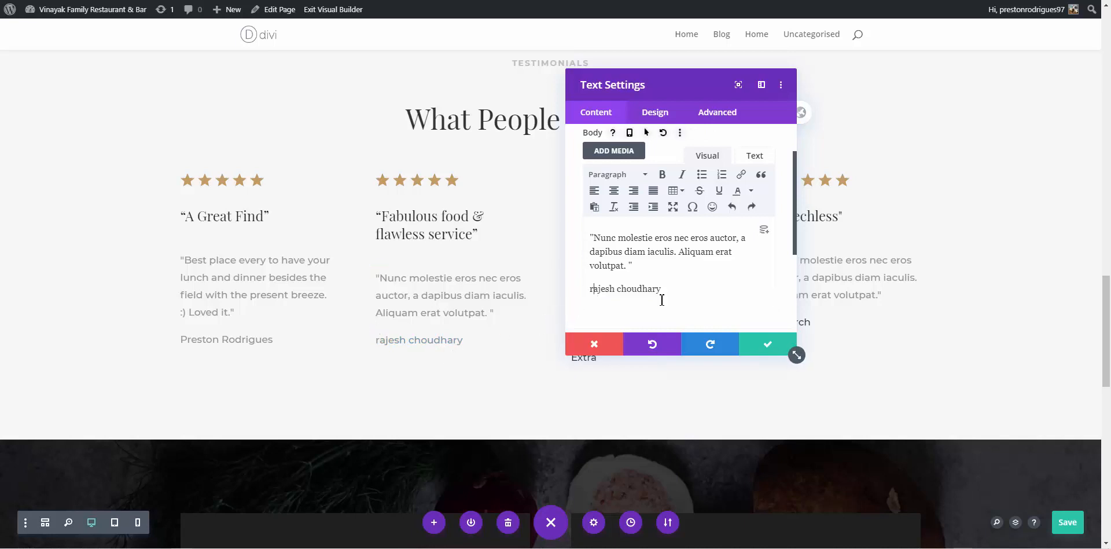
key(BackSpace)
text(R)
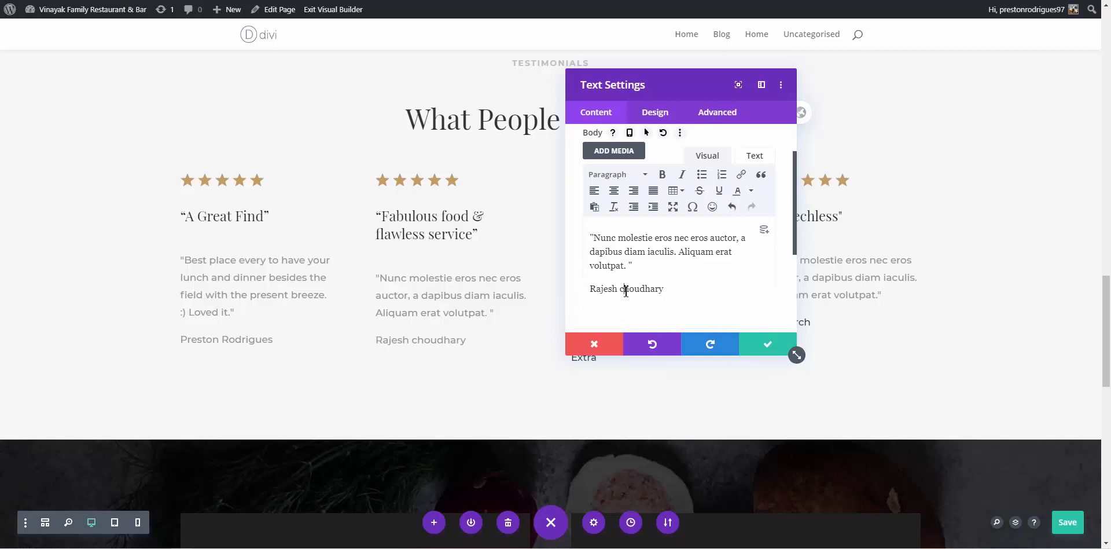
click(625, 291)
key(BackSpace)
text(C)
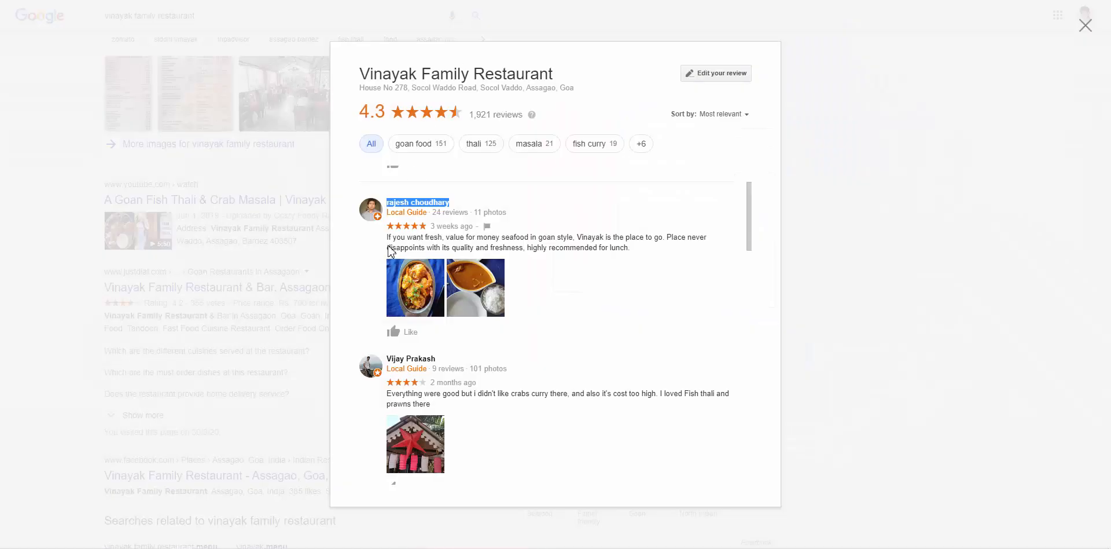
drag(387, 239, 639, 253)
key(ctrl+c)
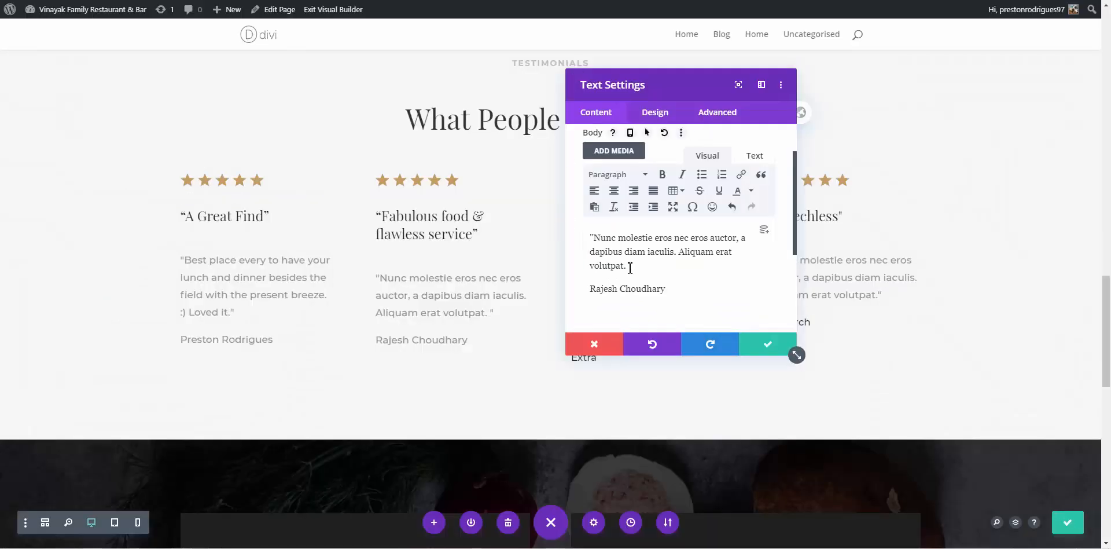
drag(630, 265, 608, 243)
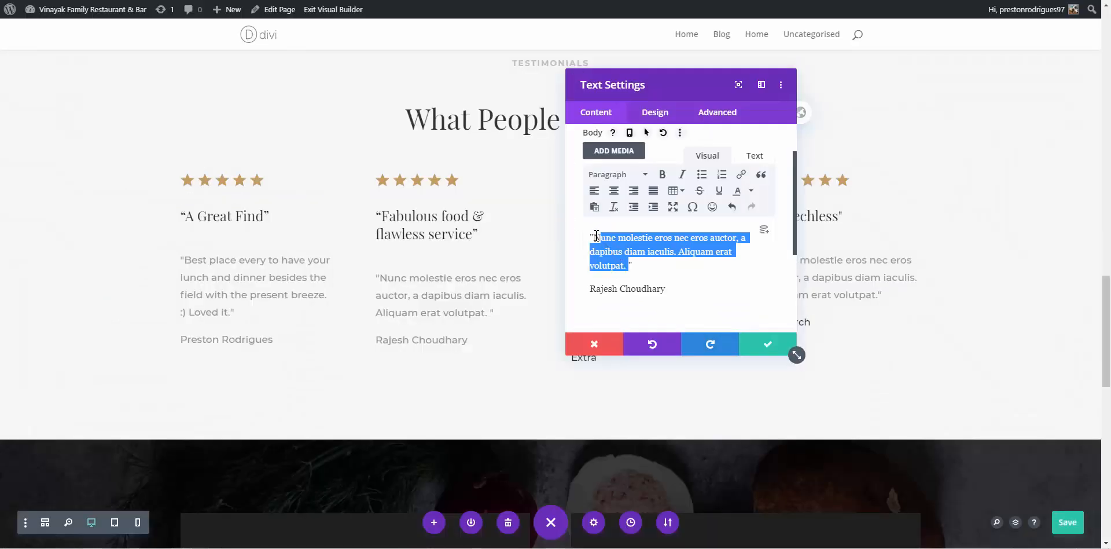
Paste the Goan-style seafood review over the Lorem quote and save the testimonial
key(ctrl+v)
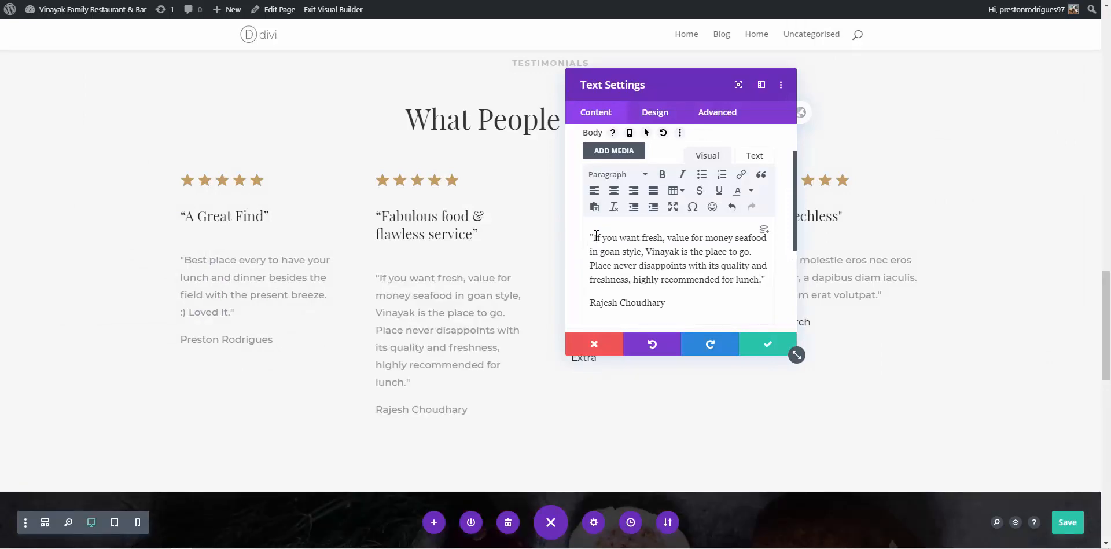
click(767, 345)
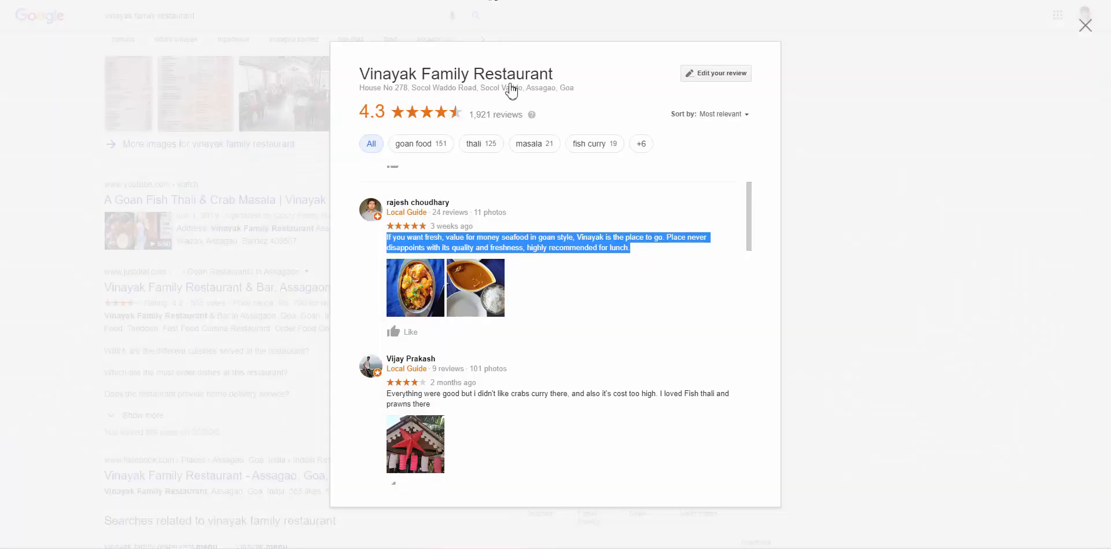
Scroll further down Google's reviews, expand a longer review, and select the next reviewer's name
scroll(492, 301, down, 3)
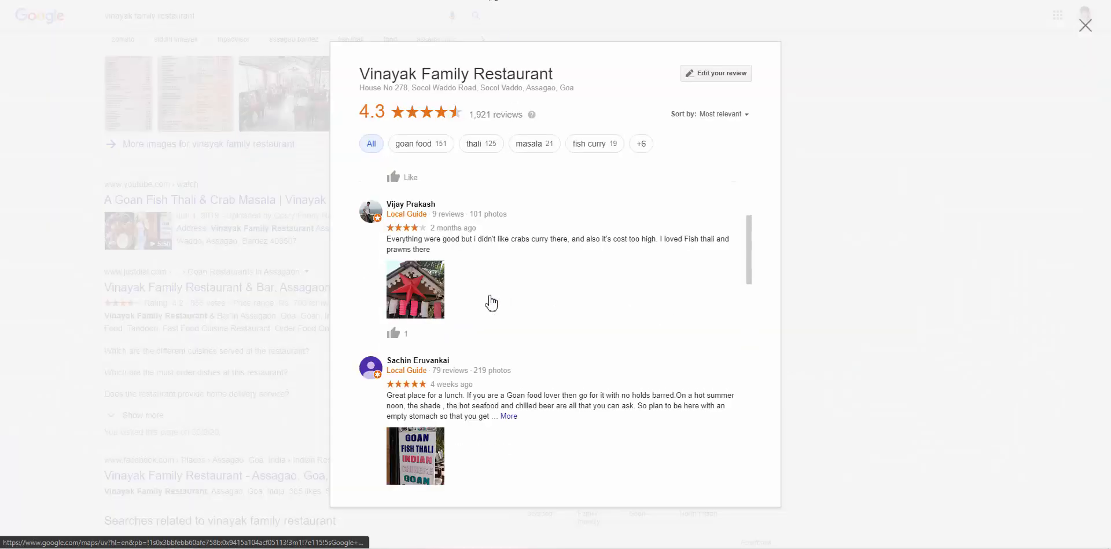
scroll(478, 363, down, 1)
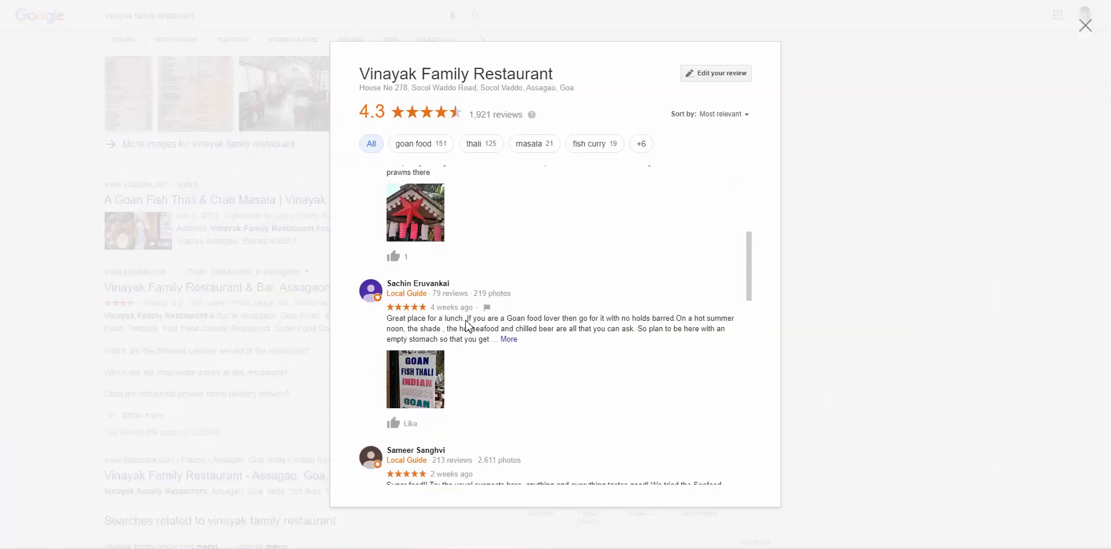
click(511, 340)
scroll(525, 327, down, 4)
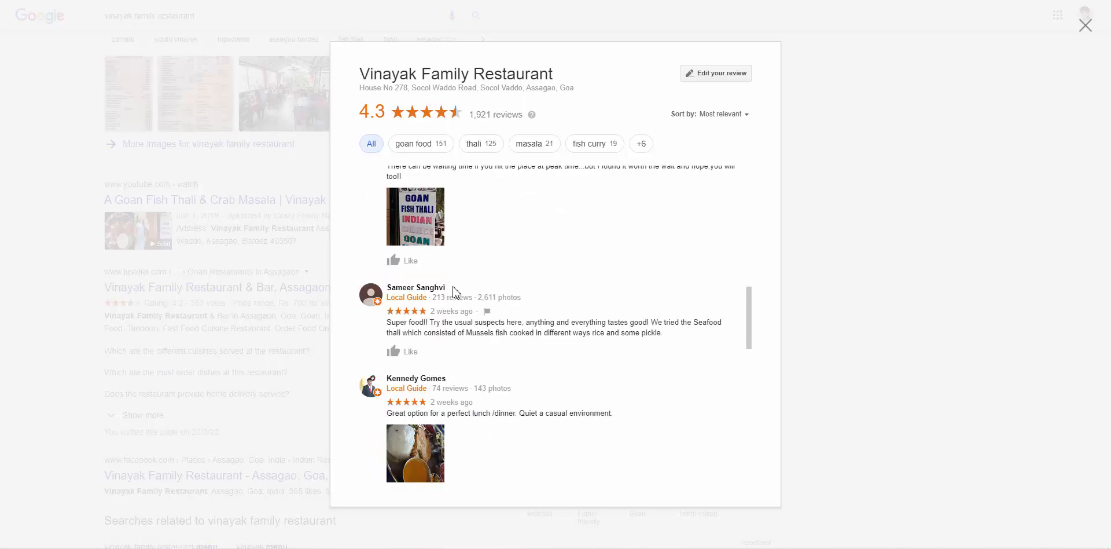
drag(457, 287, 394, 291)
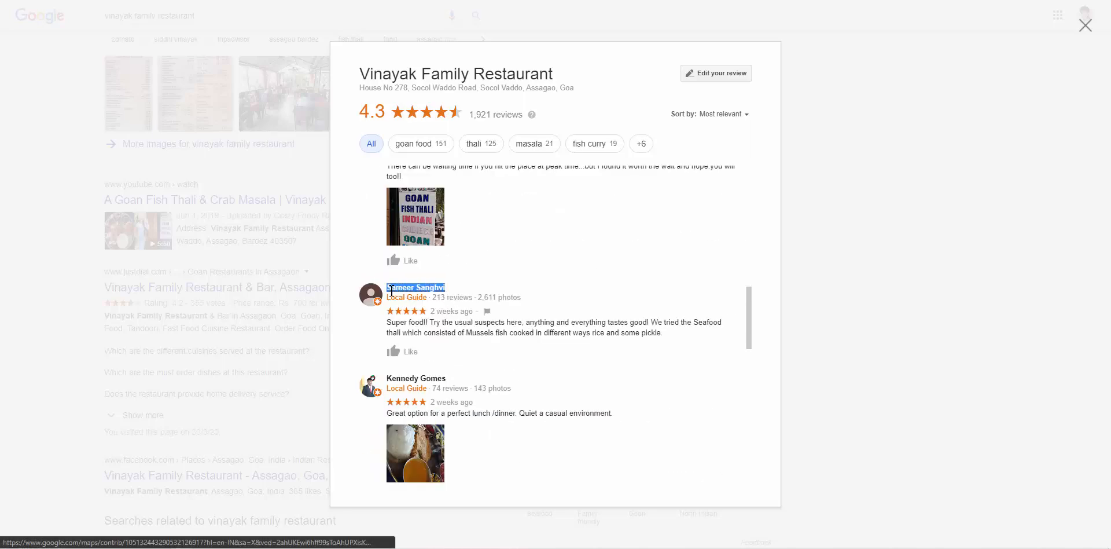
click(556, 0)
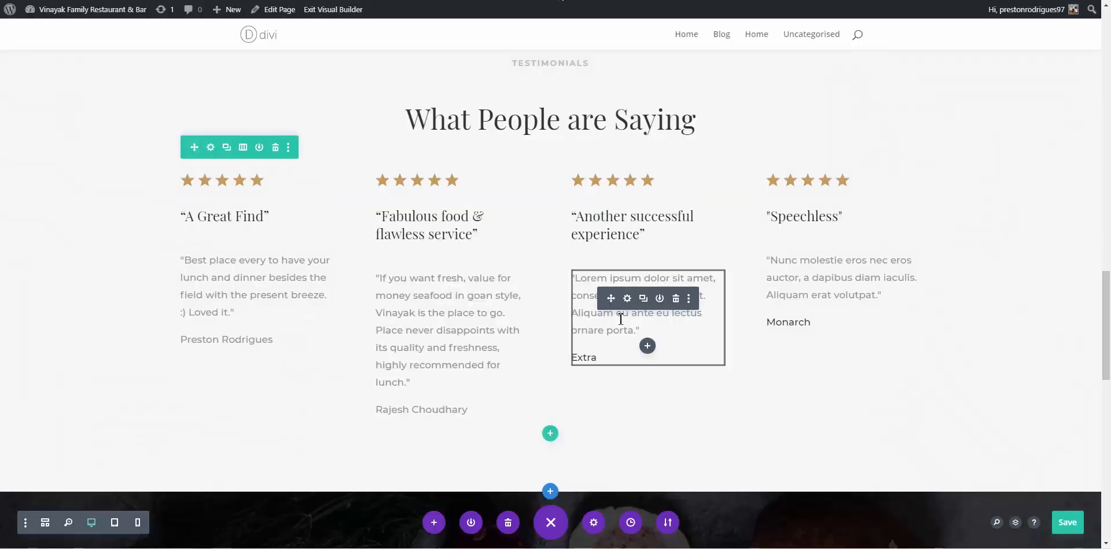
Replace the third testimonial's placeholder author Extra with the copied reviewer's name
click(13, 548)
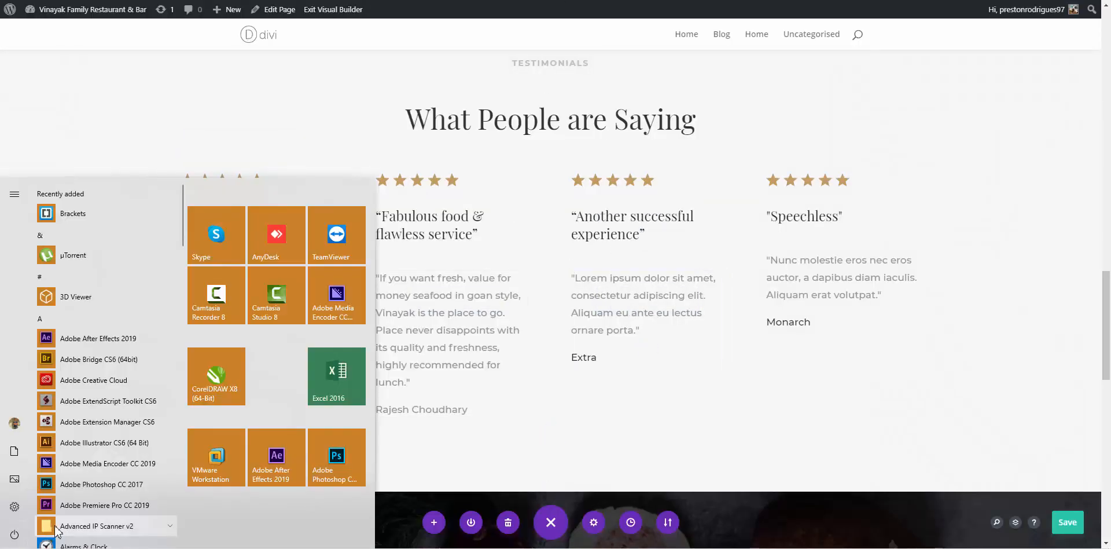
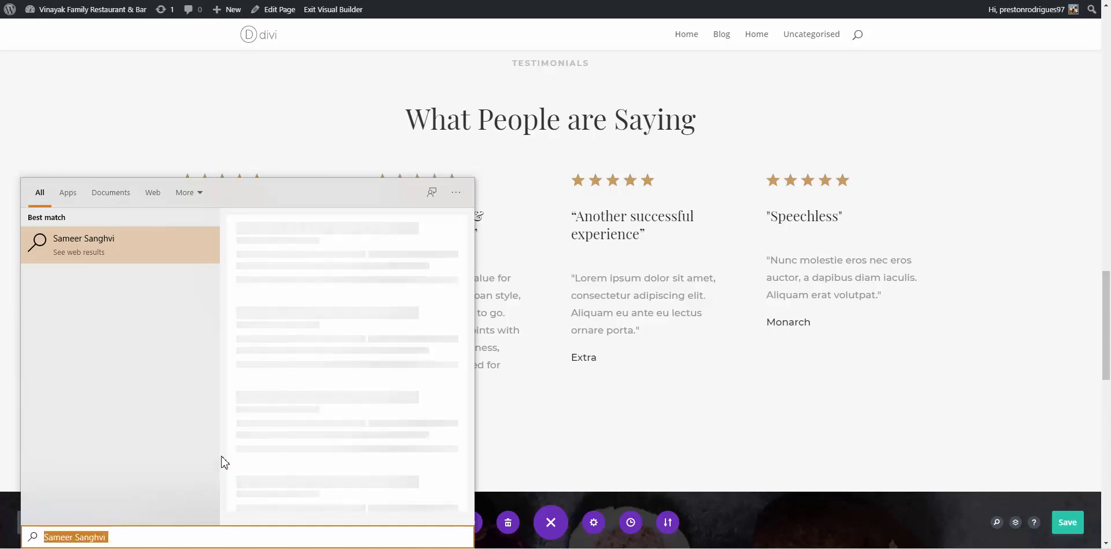
click(599, 316)
click(603, 359)
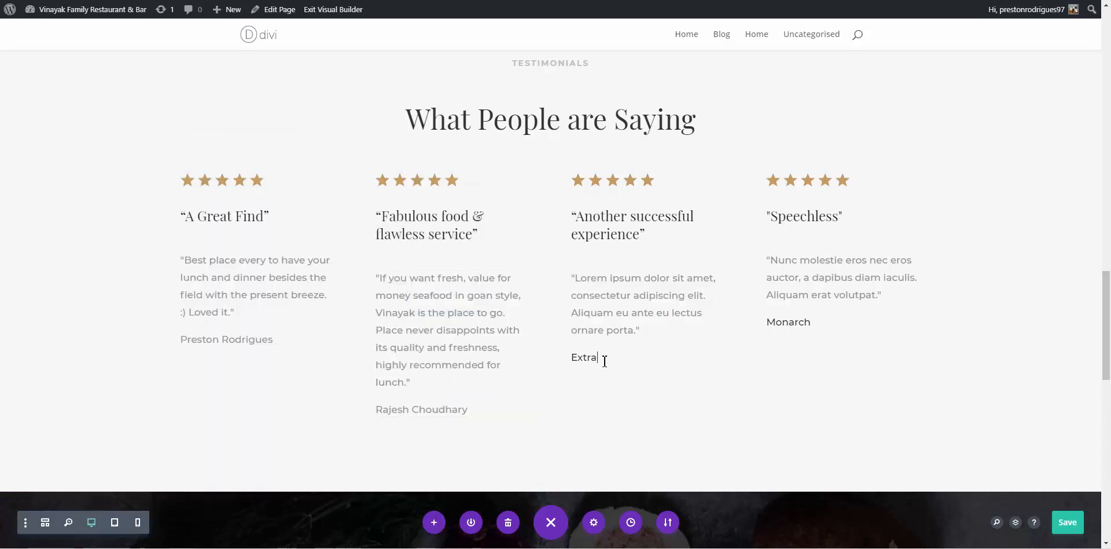
drag(603, 359, 584, 360)
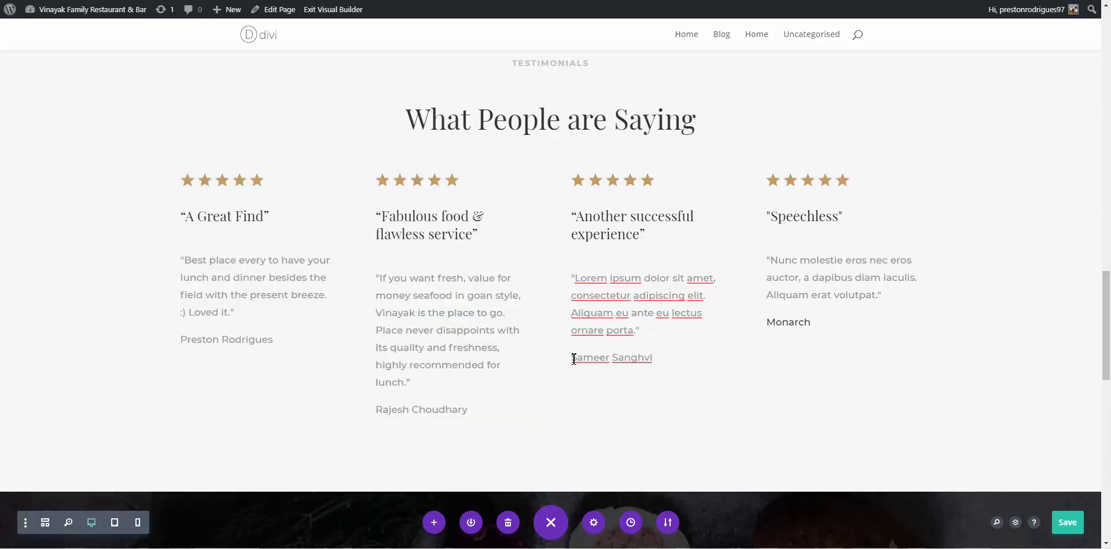
Copy the 'Super food!!' review from Google and paste it over the Lorem ipsum quote
key(alt+Tab)
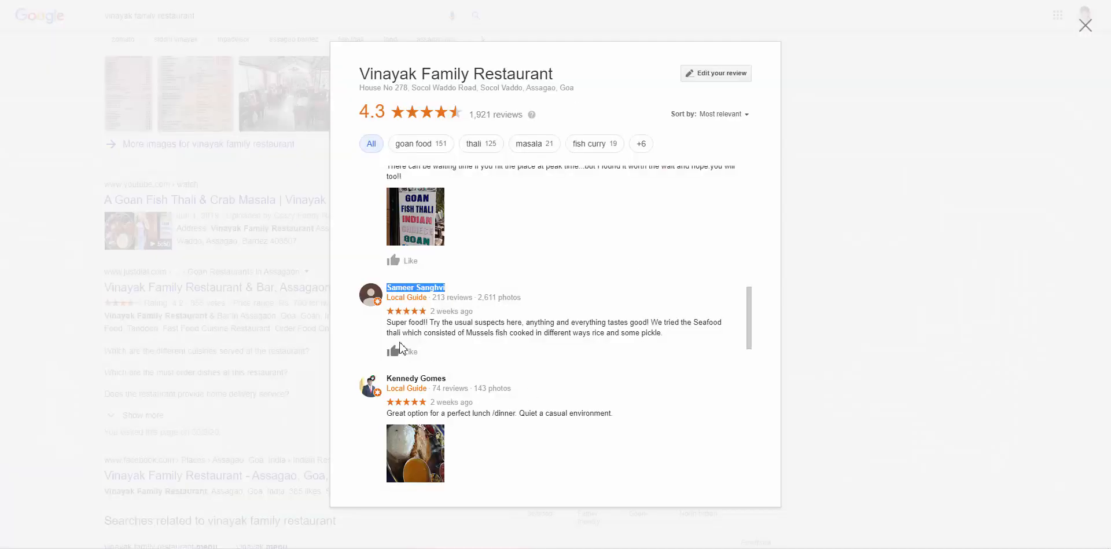
drag(387, 324, 680, 338)
key(ctrl+c)
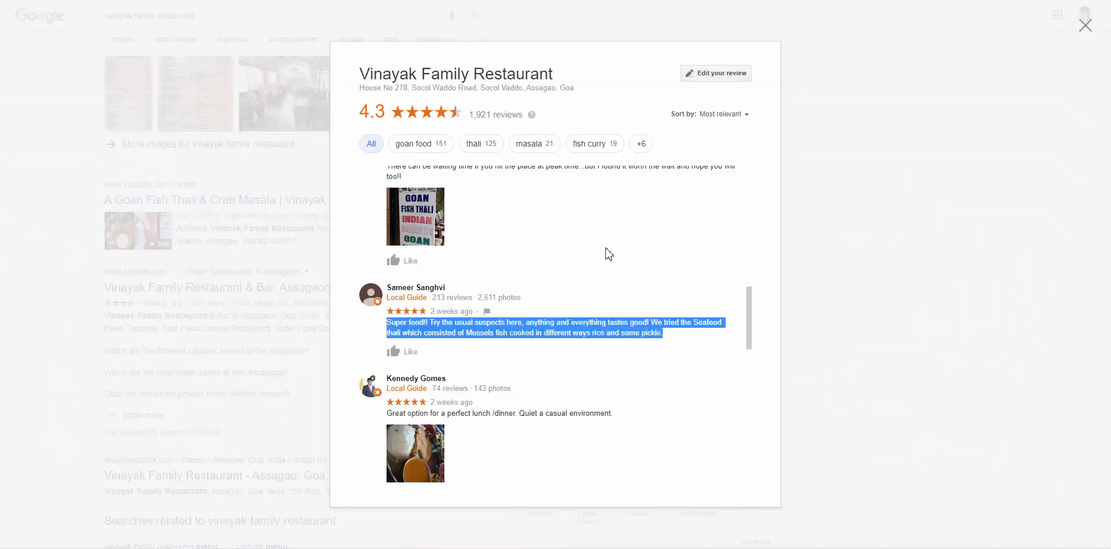
key(alt+Tab)
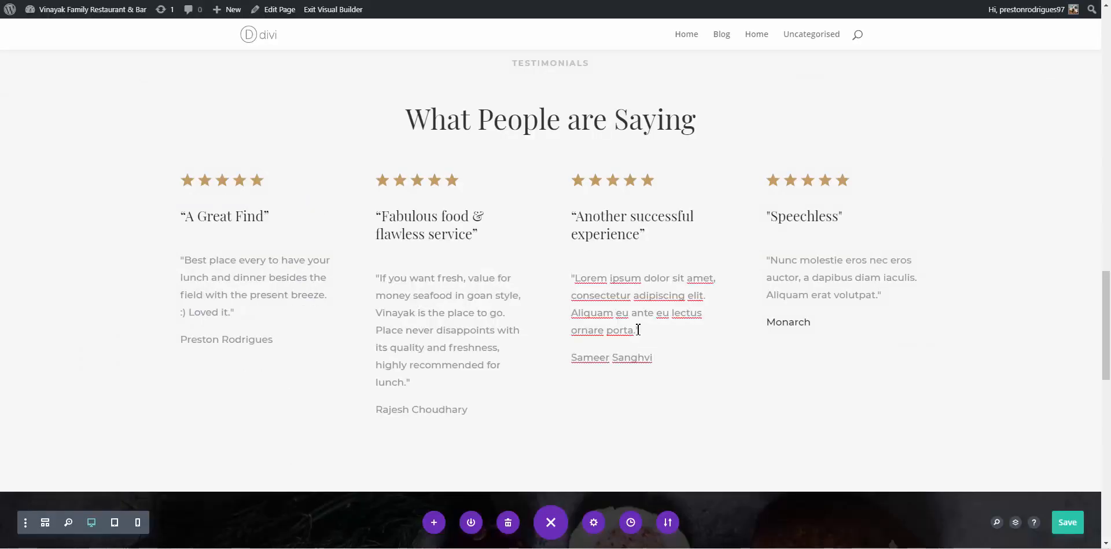
drag(631, 325, 580, 284)
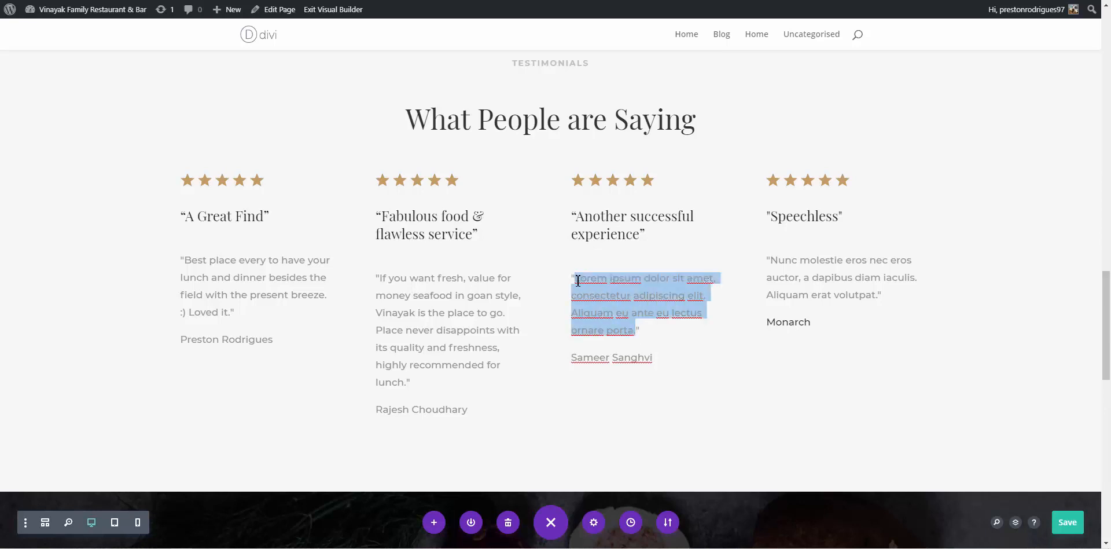
key(ctrl+v)
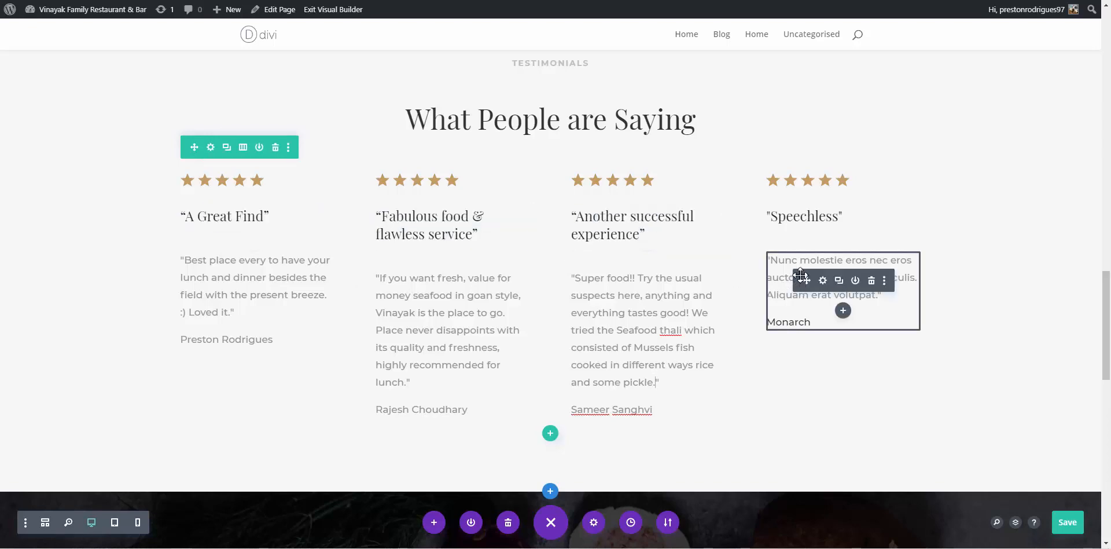
Scroll further down Google's reviews and select the name of the reviewer praising authentic Goan food
click(524, 1)
scroll(602, 355, down, 3)
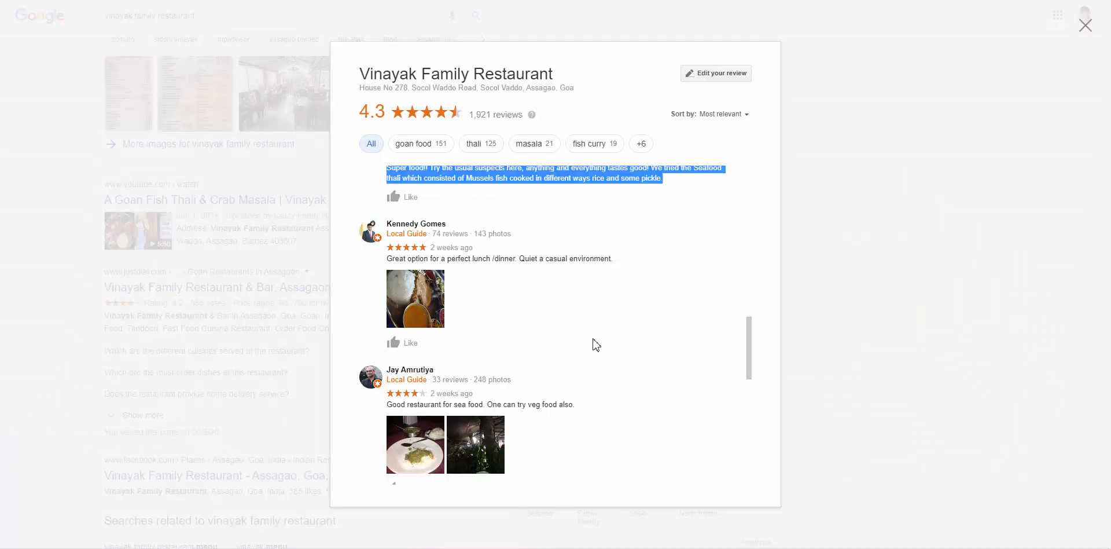
scroll(526, 327, down, 1)
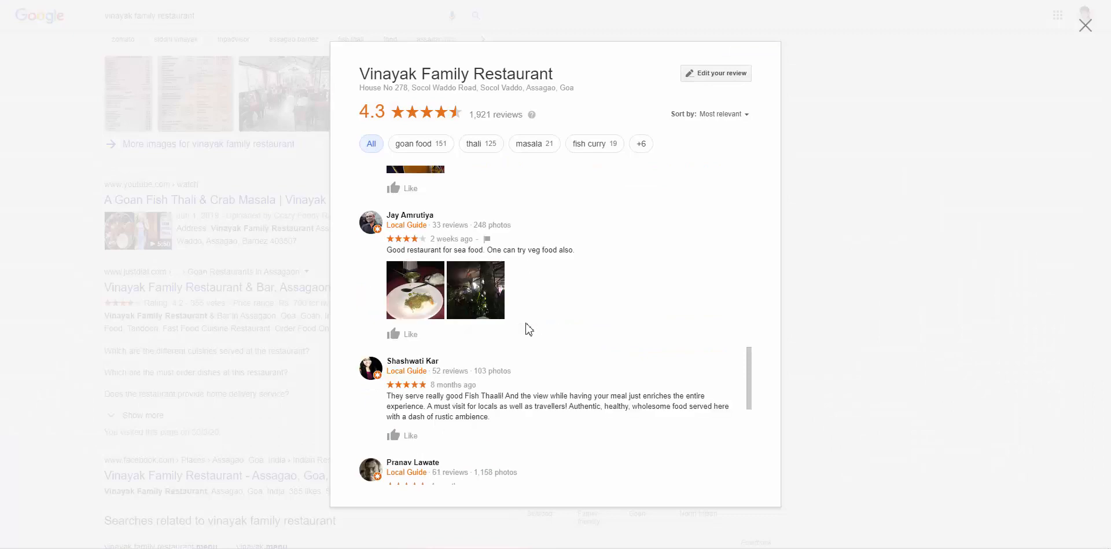
scroll(478, 376, down, 3)
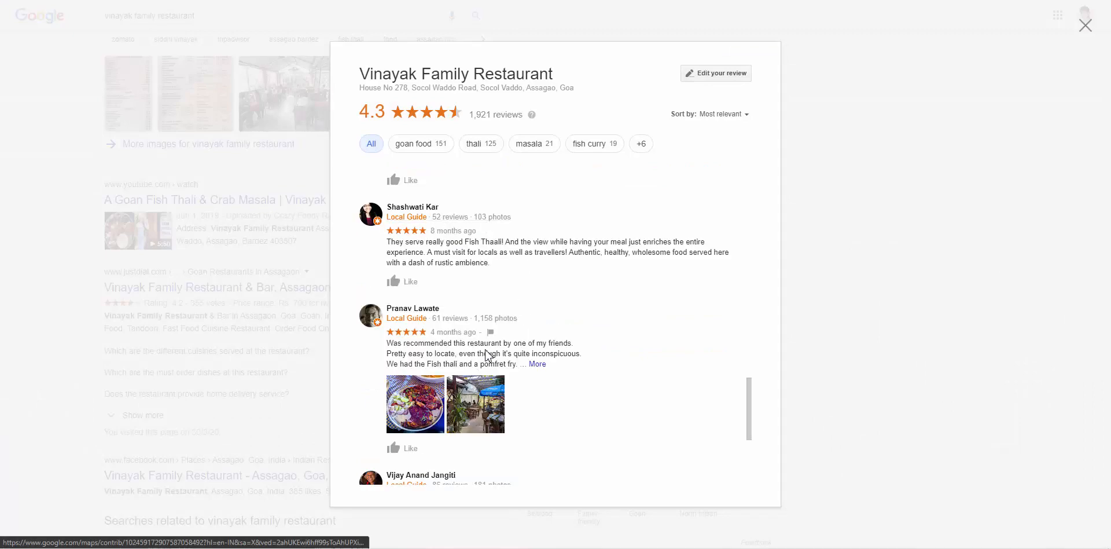
scroll(481, 371, down, 1)
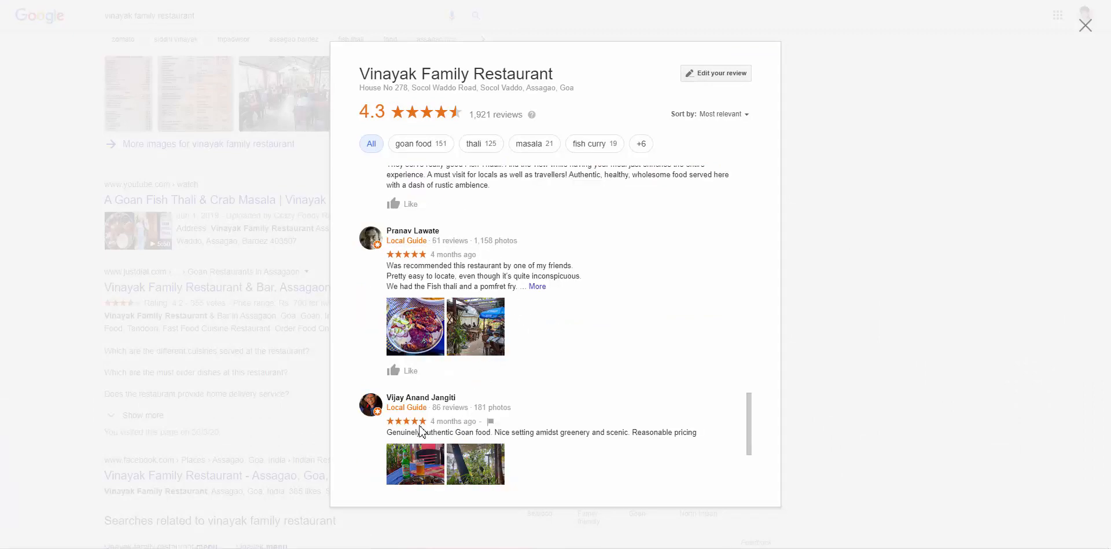
drag(456, 397, 389, 399)
key(ctrl+c)
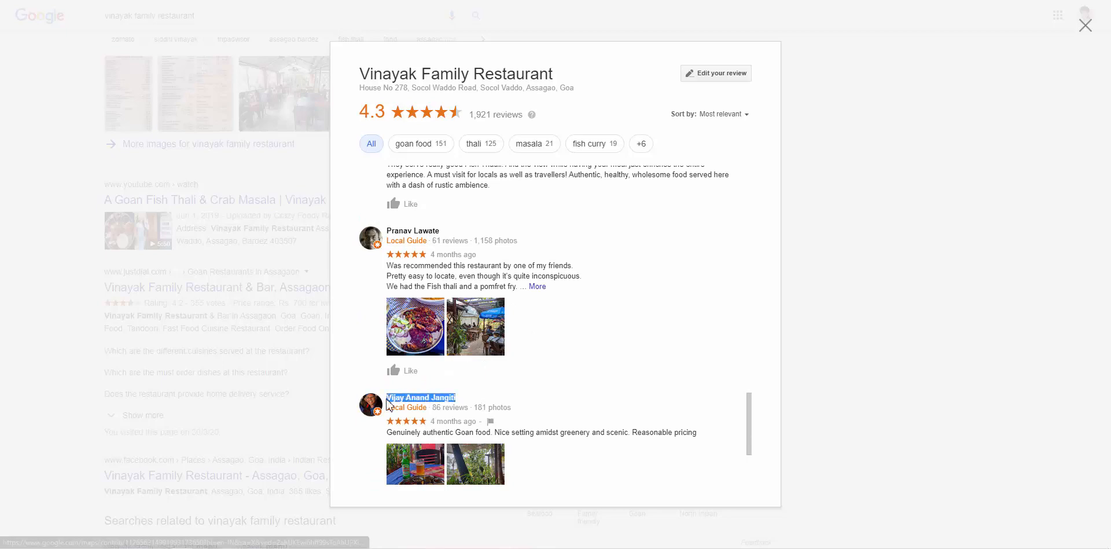
click(479, 1)
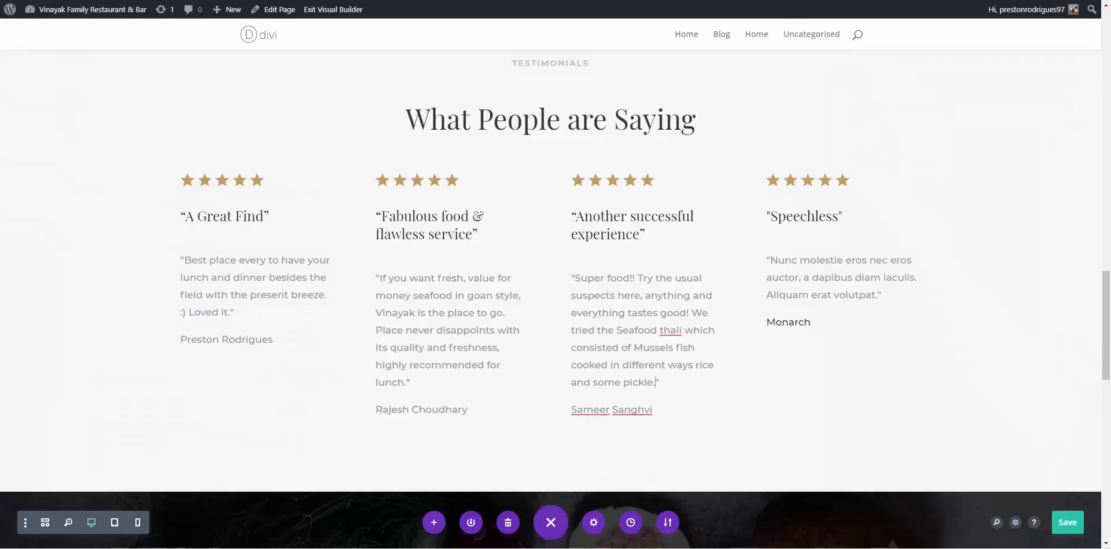
Open the Speechless testimonial's text settings and paste the reviewer's name over Monarch
click(810, 257)
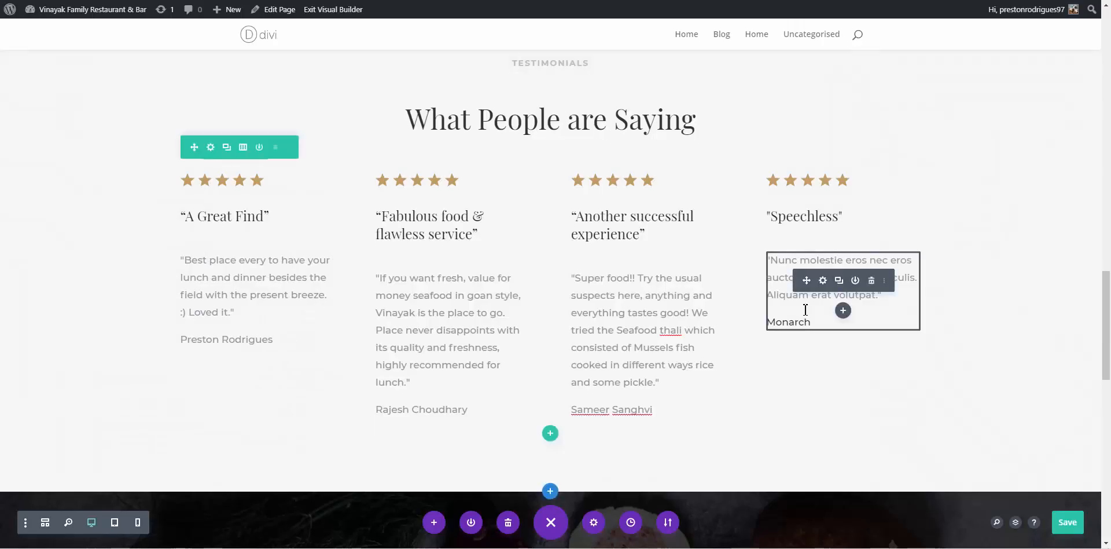
click(823, 281)
click(10, 544)
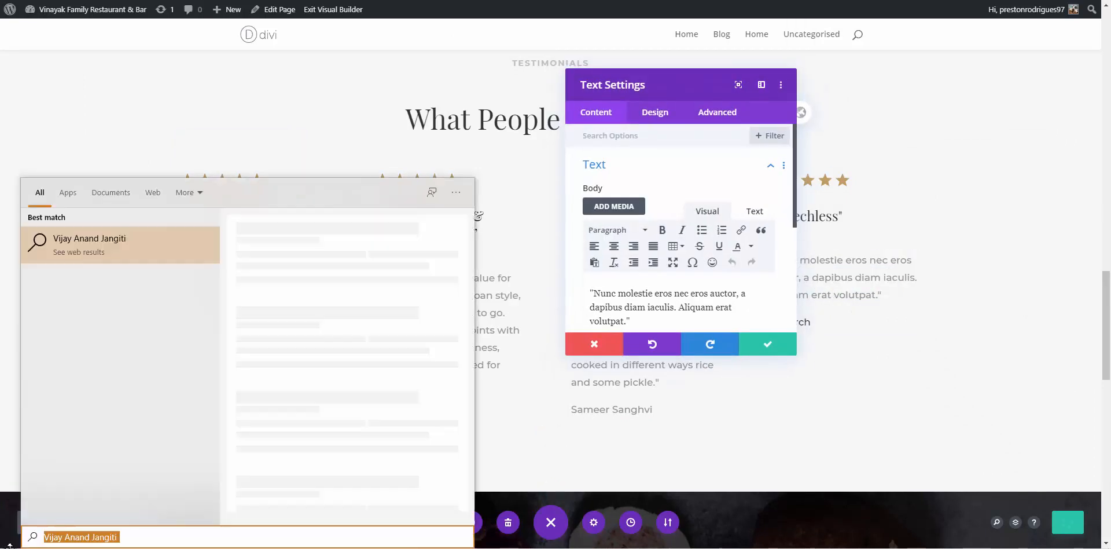
click(652, 317)
scroll(649, 314, down, 5)
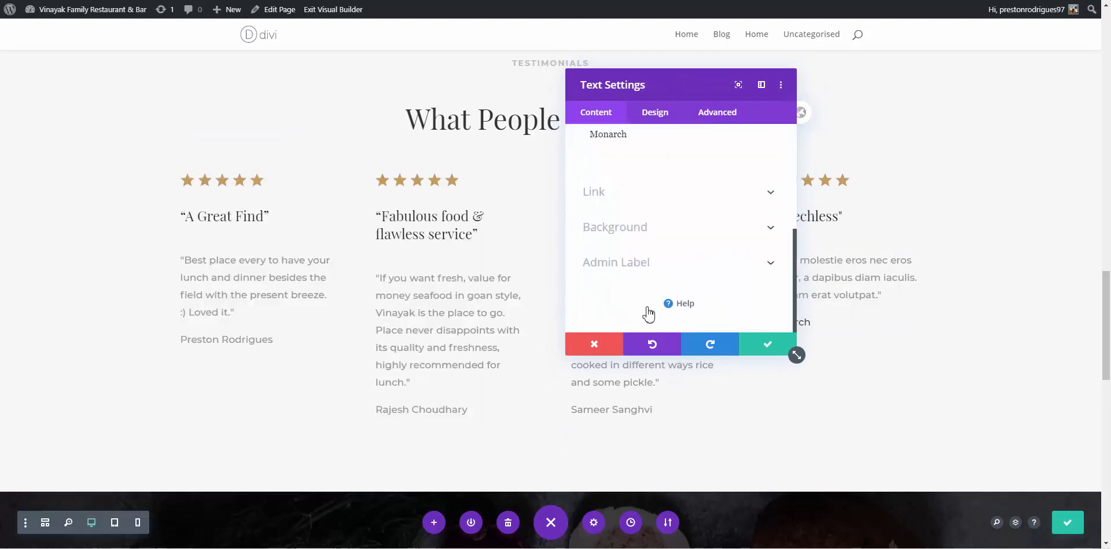
scroll(645, 301, up, 3)
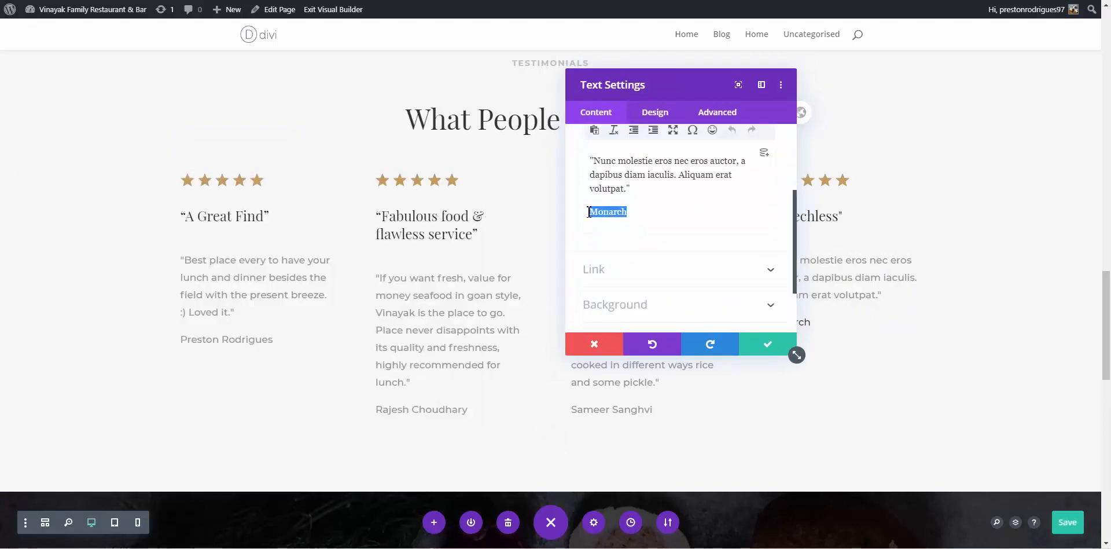
key(ctrl+v)
Copy the authentic Goan food review from Google, paste it over the Lorem text, and save
click(603, 1)
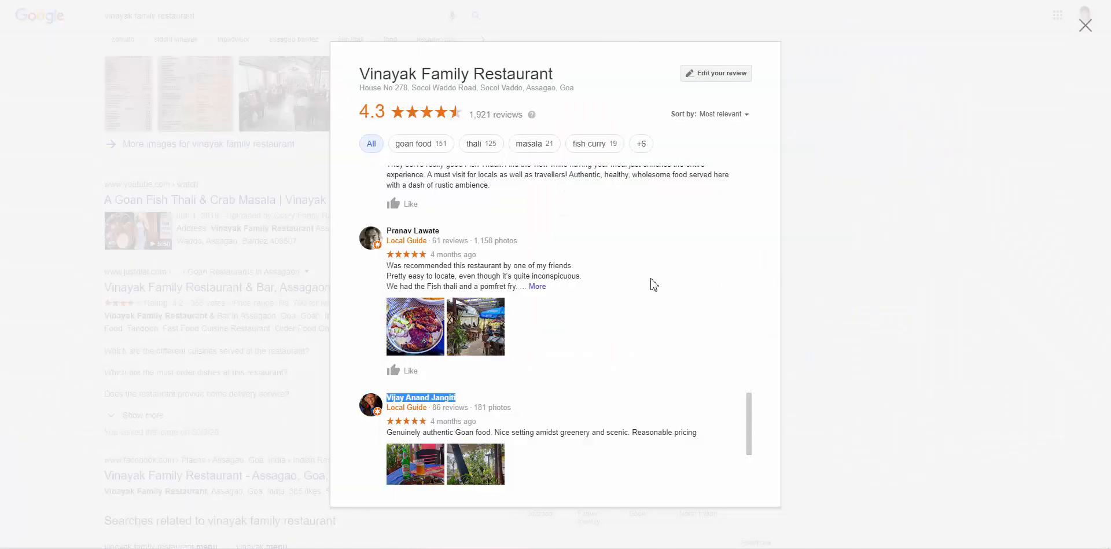
scroll(496, 412, down, 1)
drag(386, 355, 708, 361)
click(660, 1)
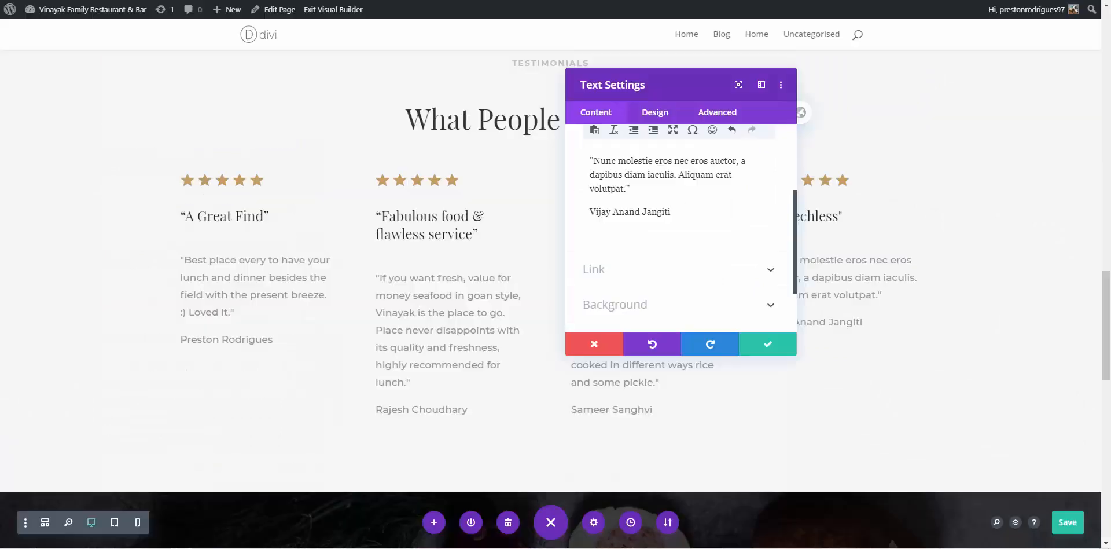
scroll(707, 213, up, 1)
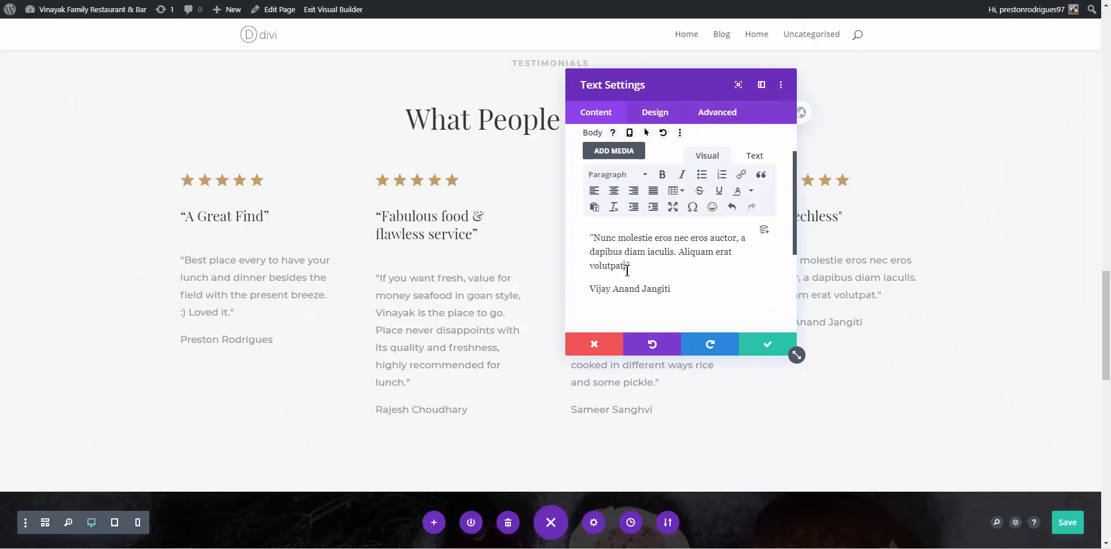
drag(627, 268, 597, 239)
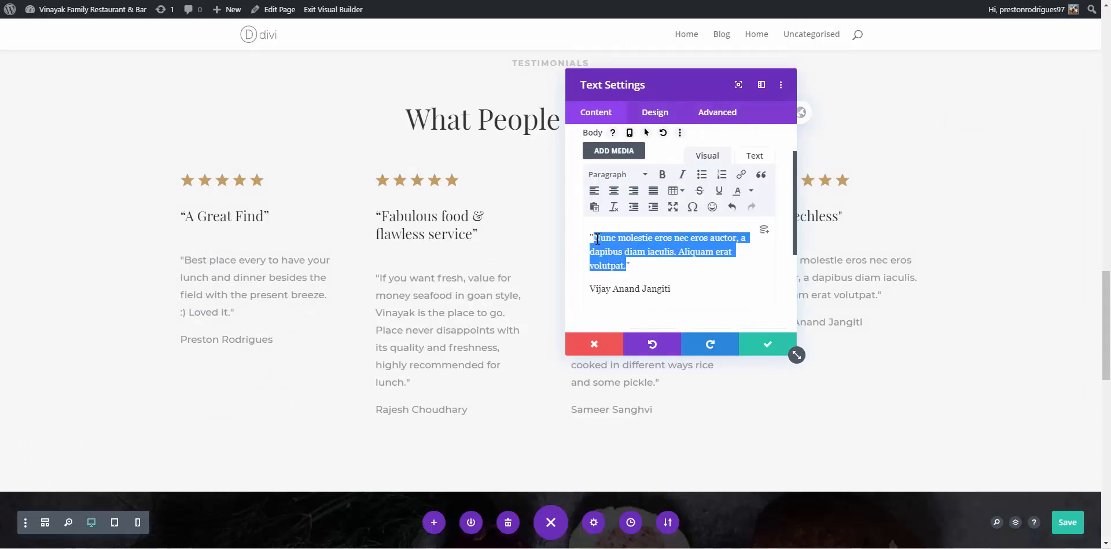
text(Genuinely authentic Goan food. Eco setting amidst greenery and scenic. Reasonable pricing)
click(763, 347)
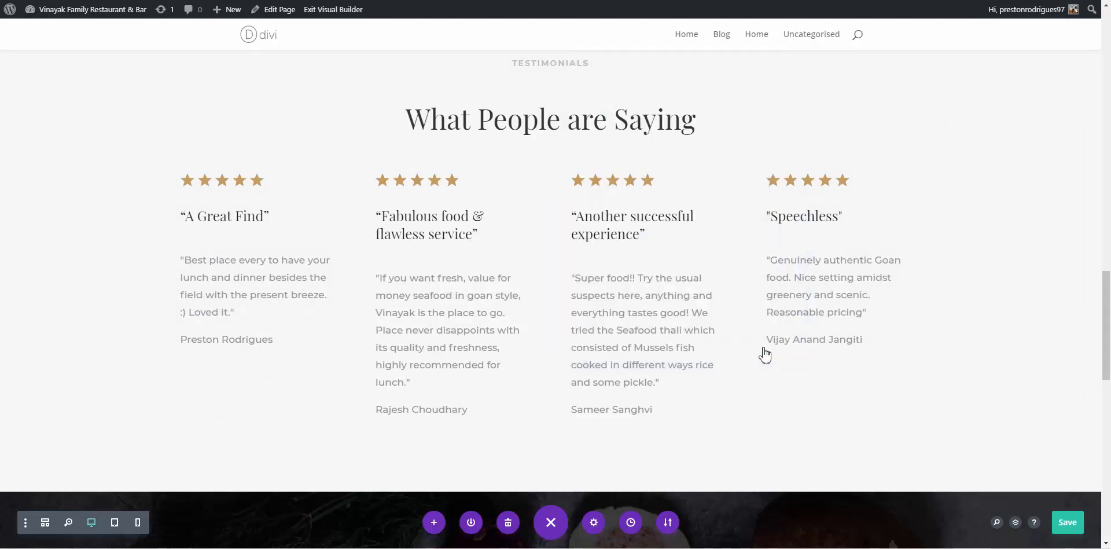
Drag the Testimonials row's top margin to -50px, undoing and redoing the change to confirm it
scroll(729, 295, down, 3)
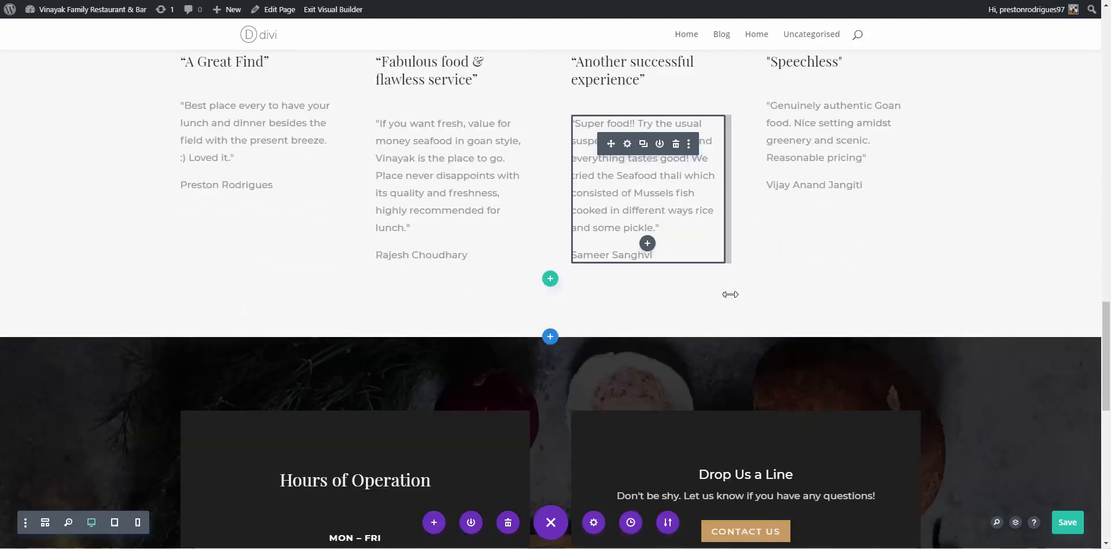
scroll(958, 240, up, 4)
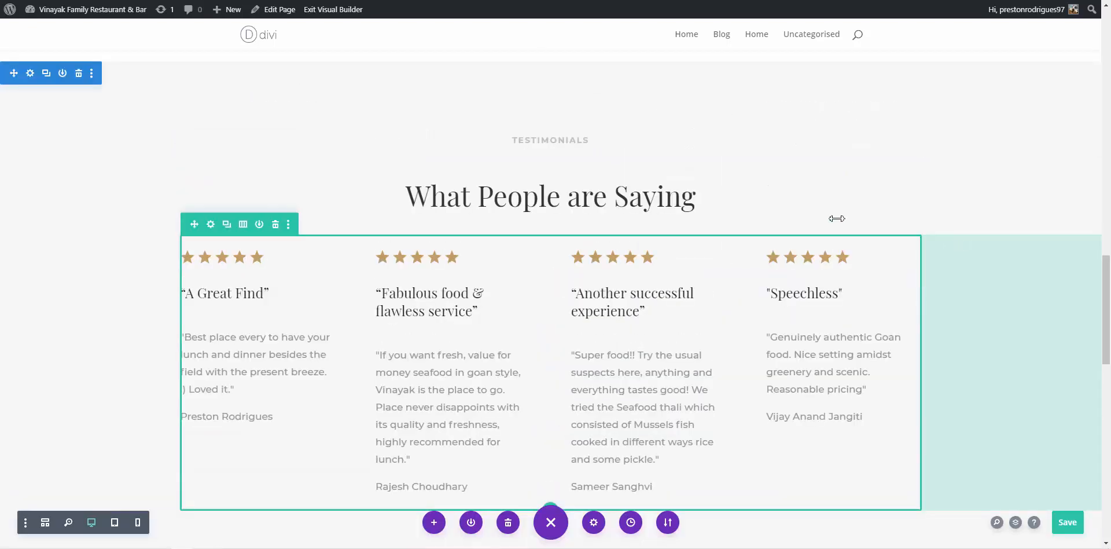
scroll(609, 187, up, 1)
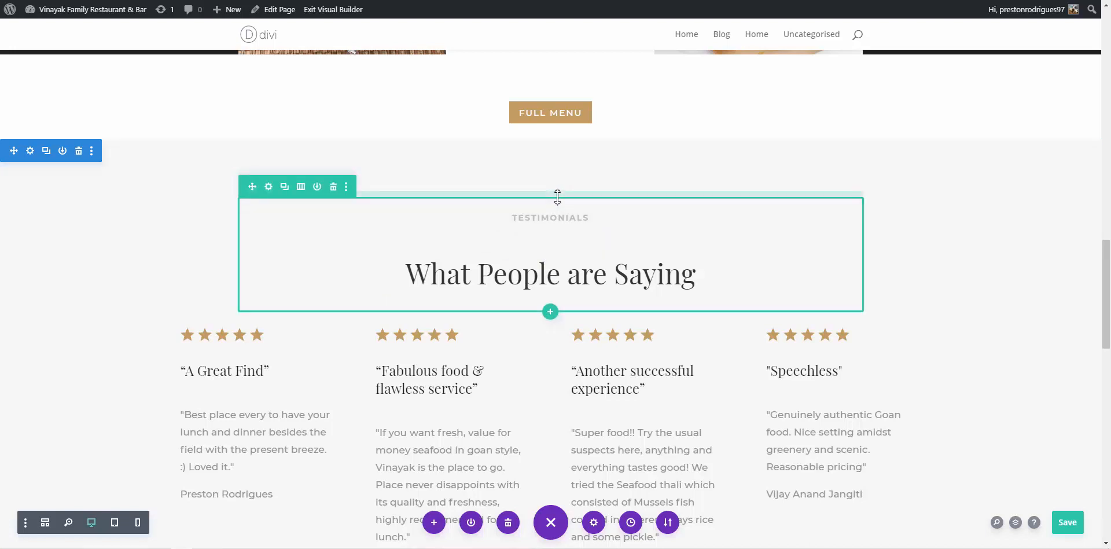
drag(561, 190, 573, 169)
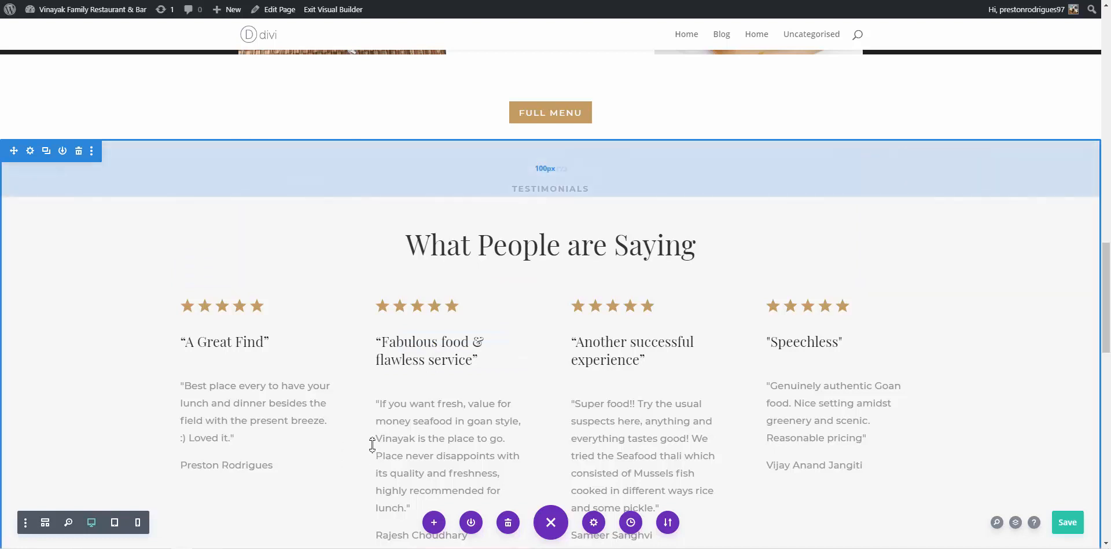
key(ctrl+z)
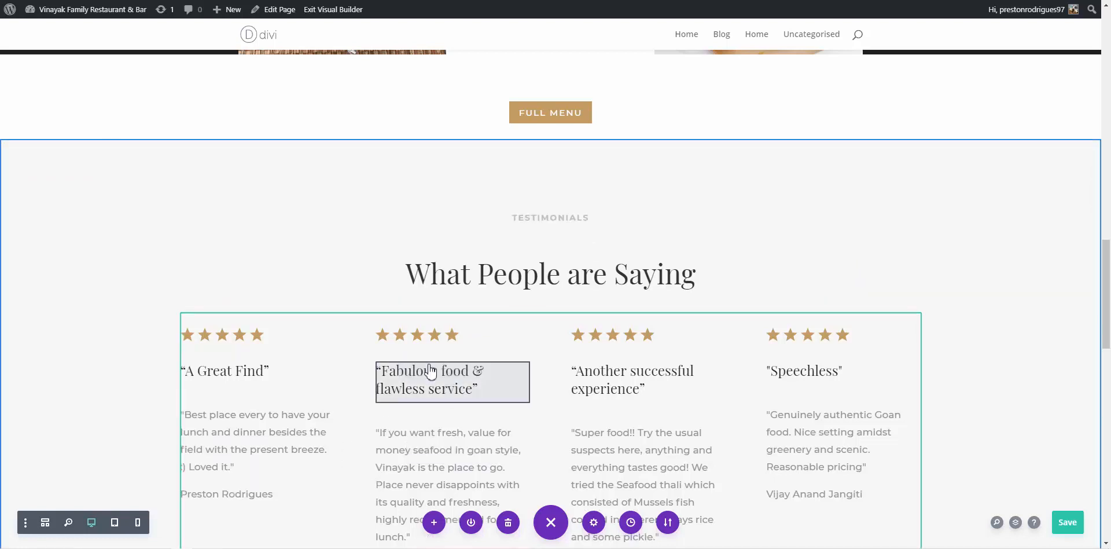
key(ctrl+shift+z)
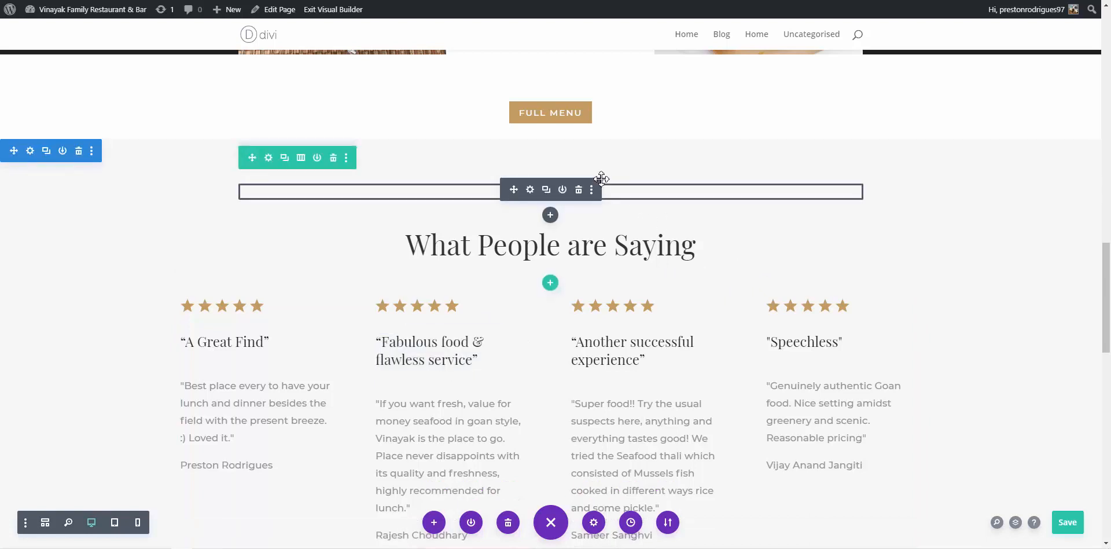
scroll(987, 218, down, 1)
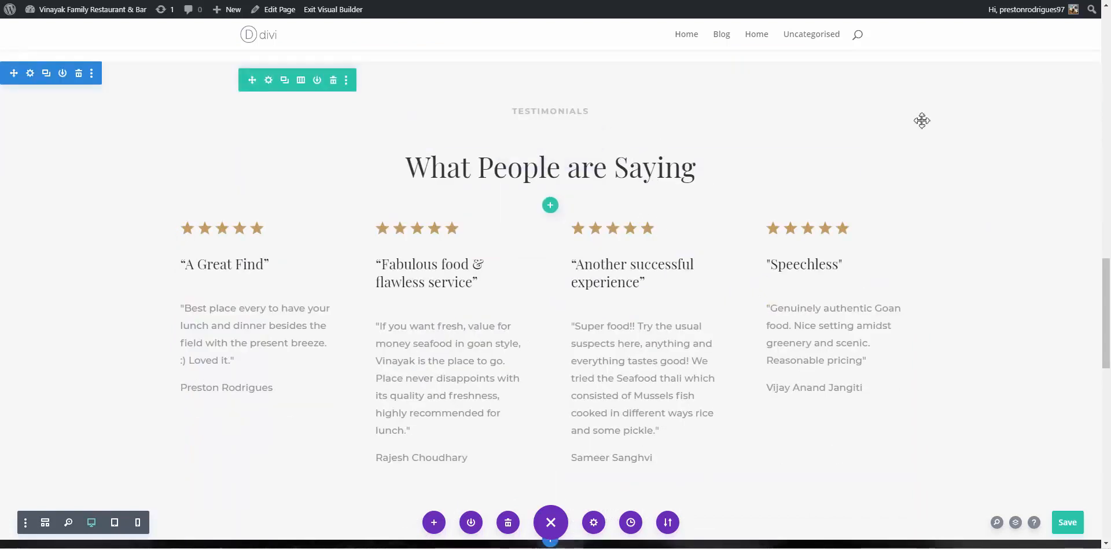
scroll(924, 156, down, 6)
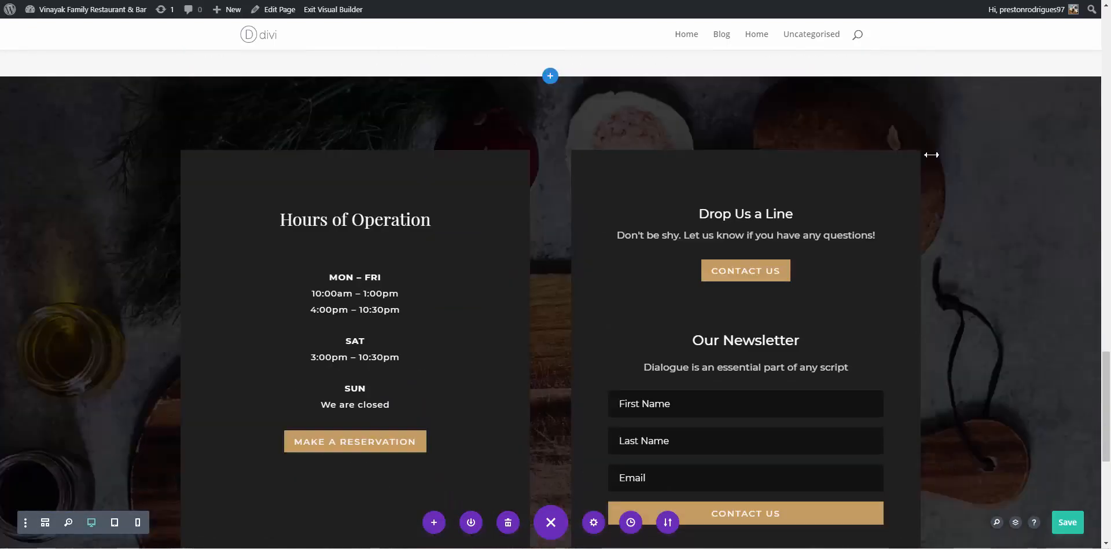
scroll(931, 155, down, 1)
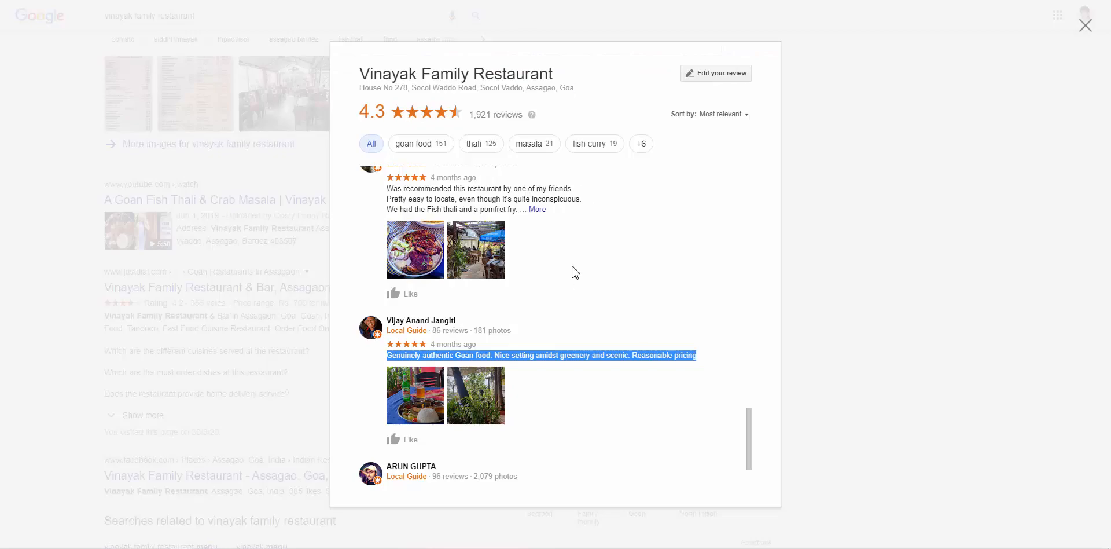
Close the Google reviews popup, scroll up to the opening hours, and check today's date
click(932, 216)
scroll(895, 209, up, 8)
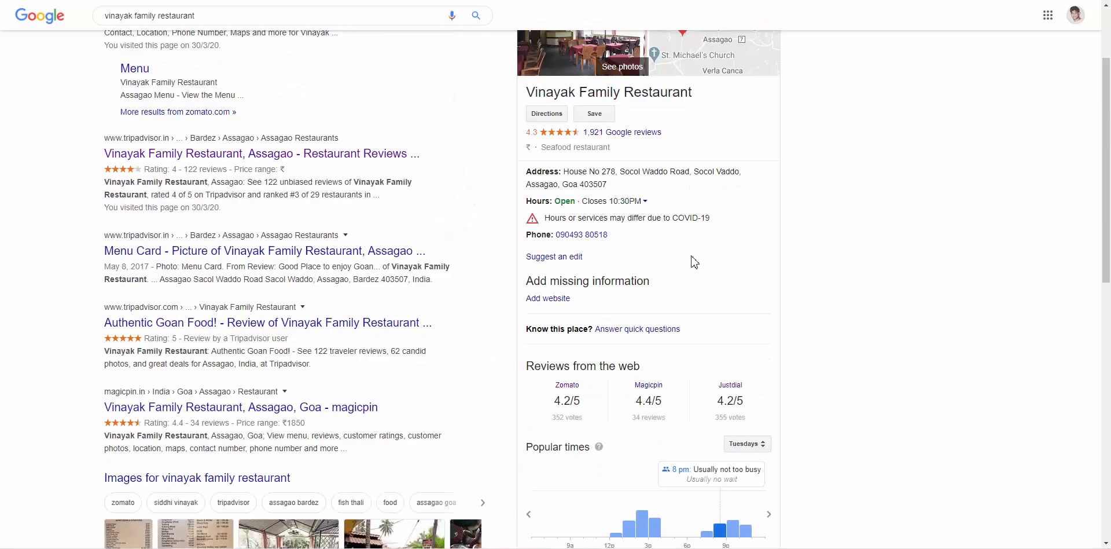
scroll(629, 206, up, 1)
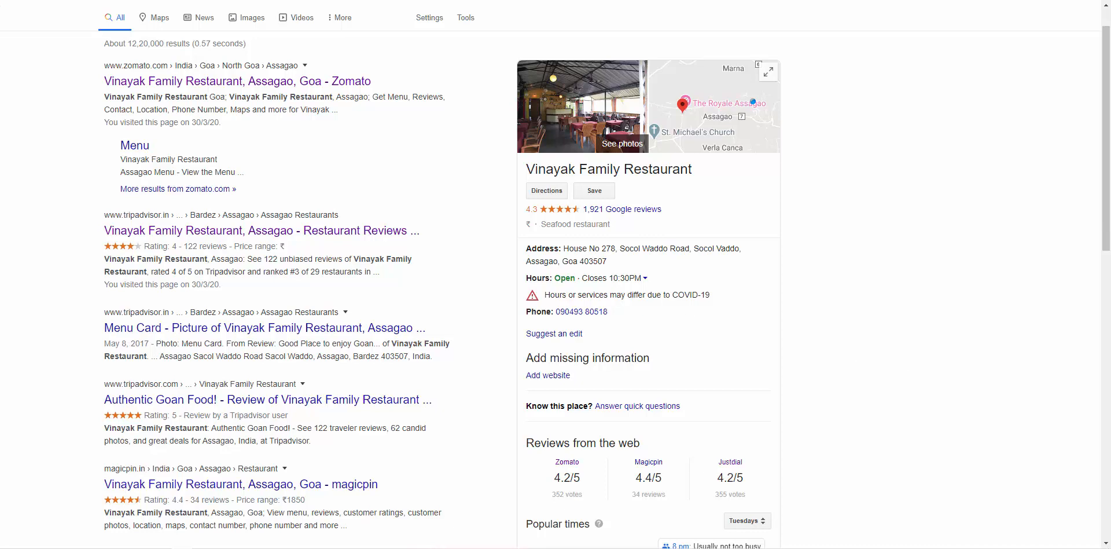
click(1100, 547)
click(776, 543)
click(1062, 547)
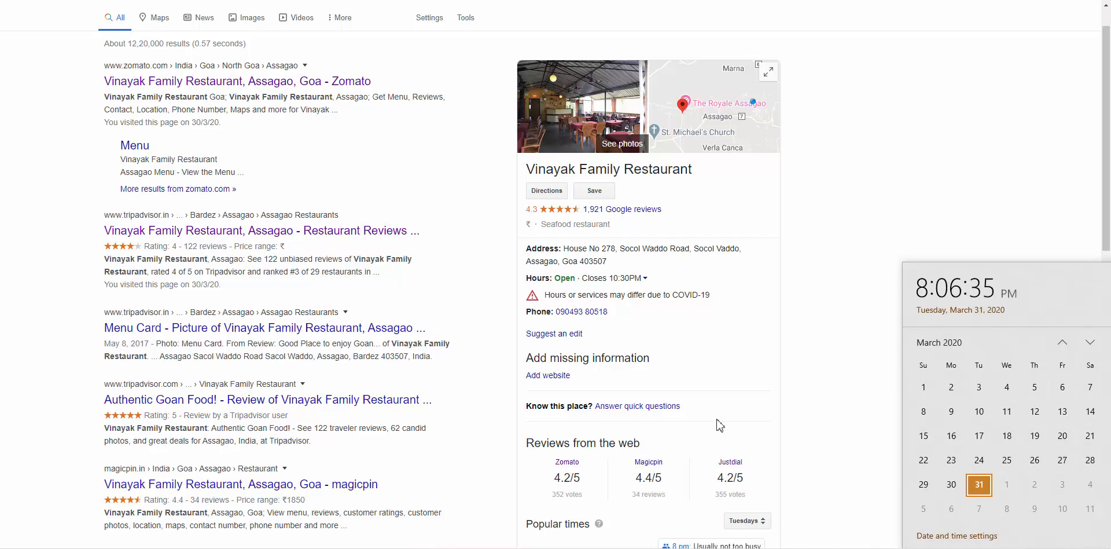
click(818, 360)
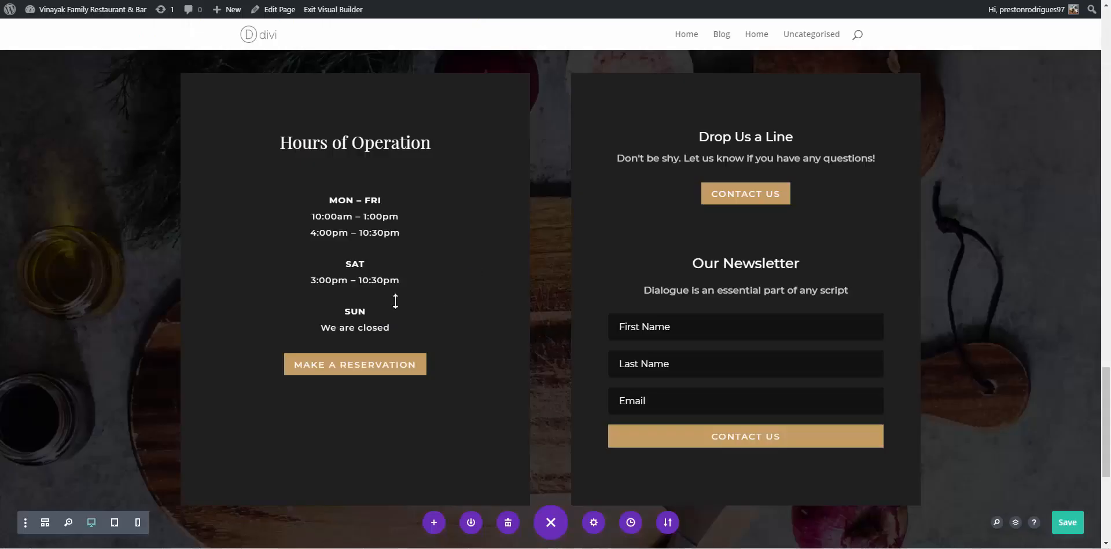
Relabel the first hours line's day range from MON – FRI to FRI - WED
mouse_move(392, 243)
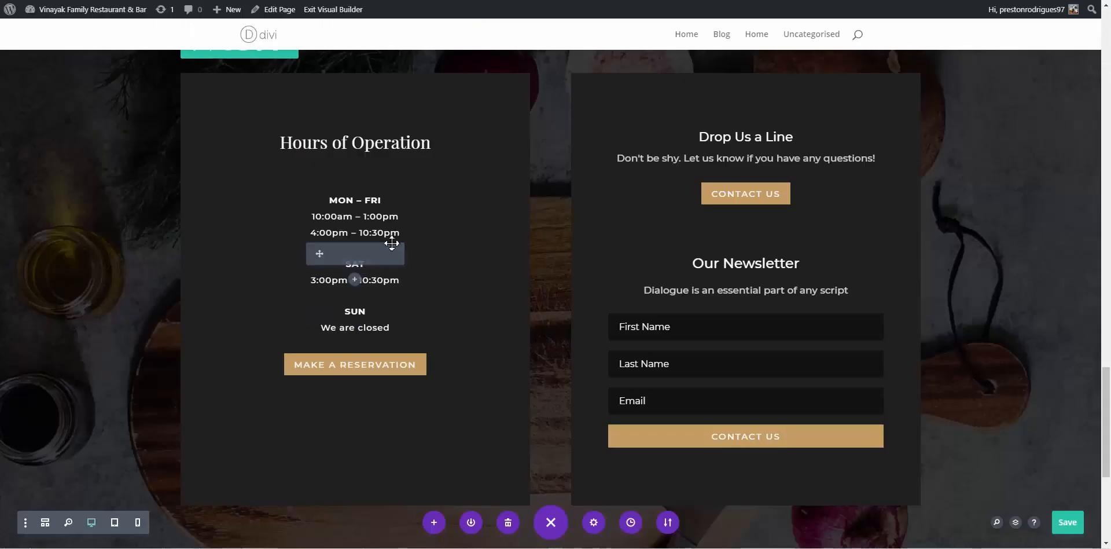
mouse_move(353, 229)
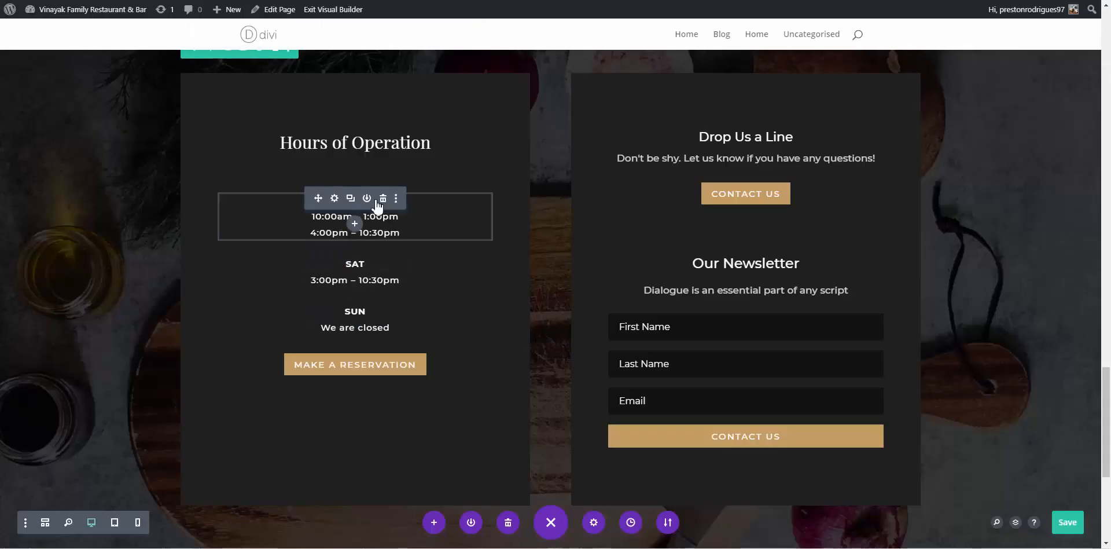
click(335, 198)
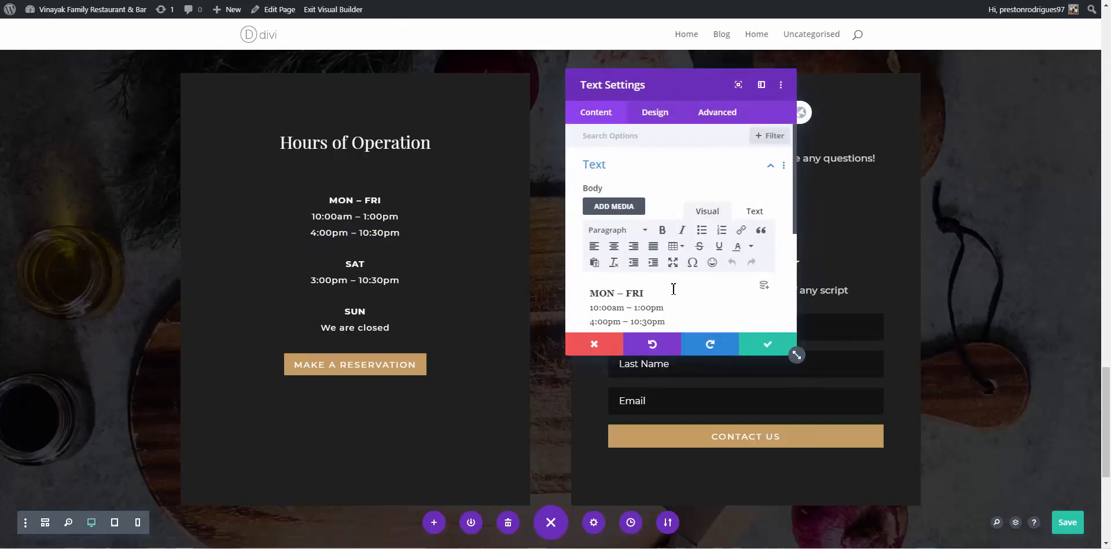
scroll(673, 289, down, 1)
drag(642, 217, 560, 210)
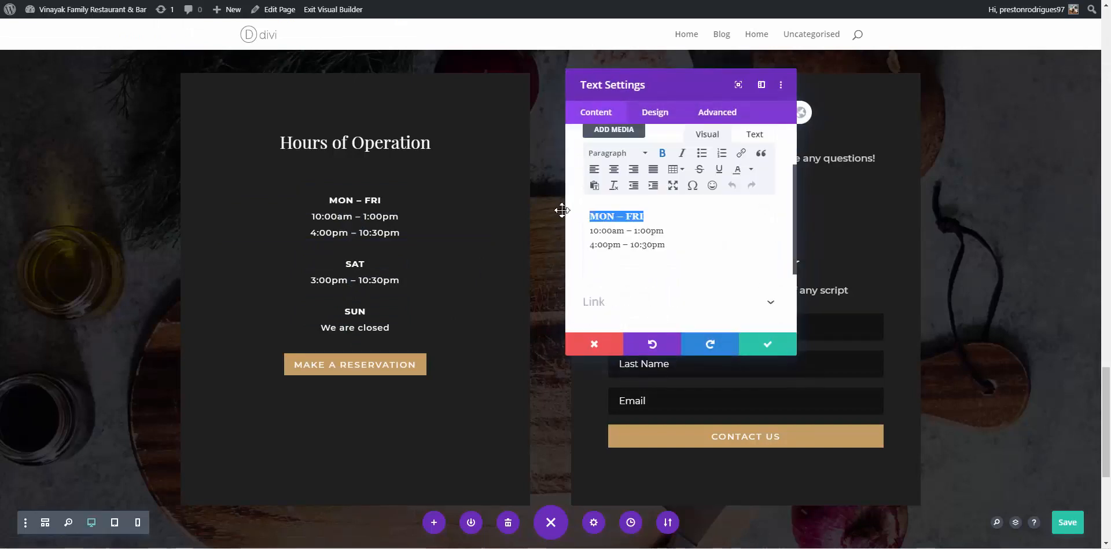
text(FRI - WED)
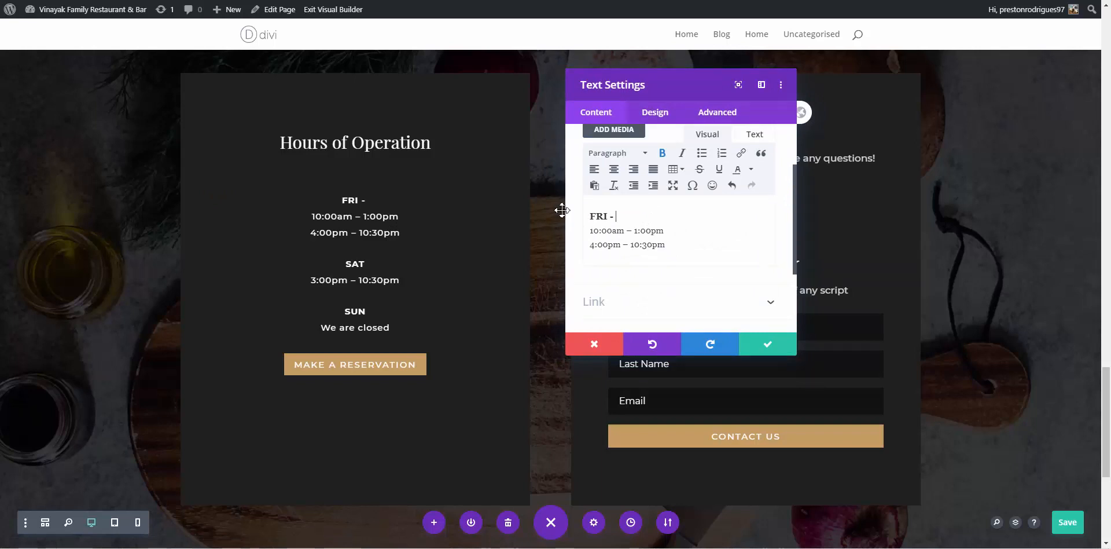
Check Google's full weekly hours and change the afternoon closing time to 3:30pm
click(543, 0)
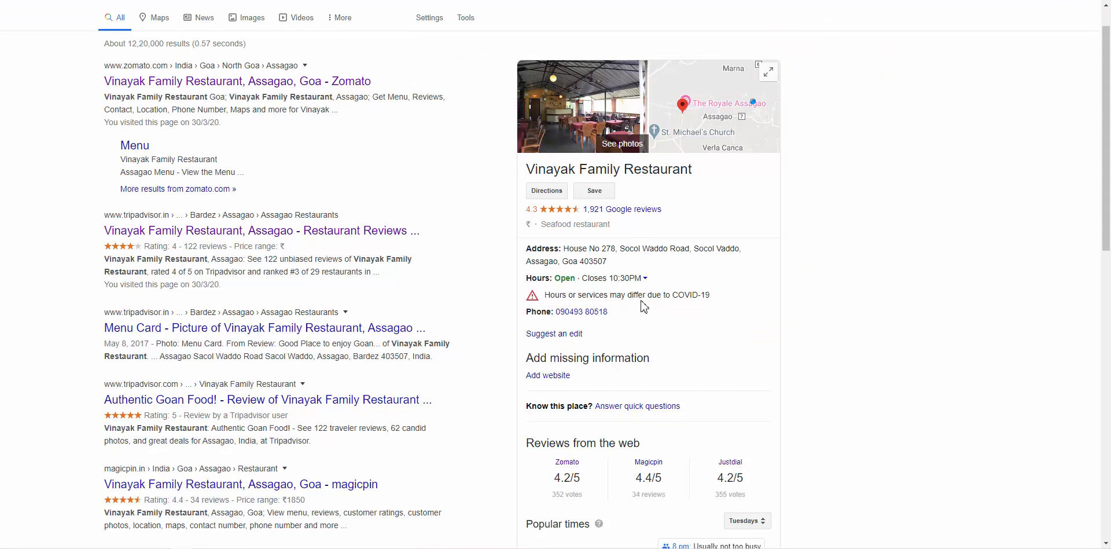
click(634, 277)
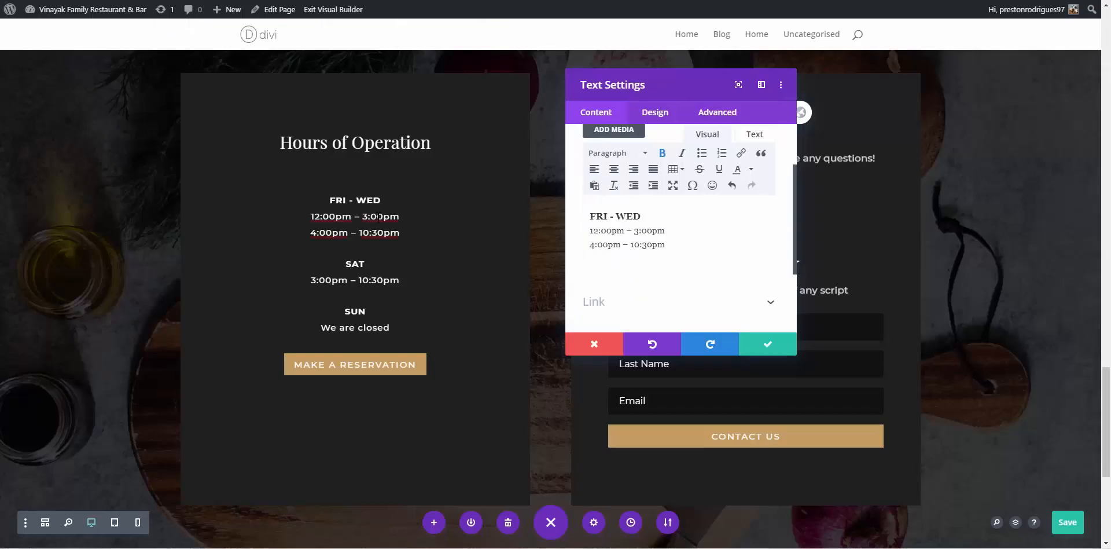
text(3FRI - WED)
click(647, 231)
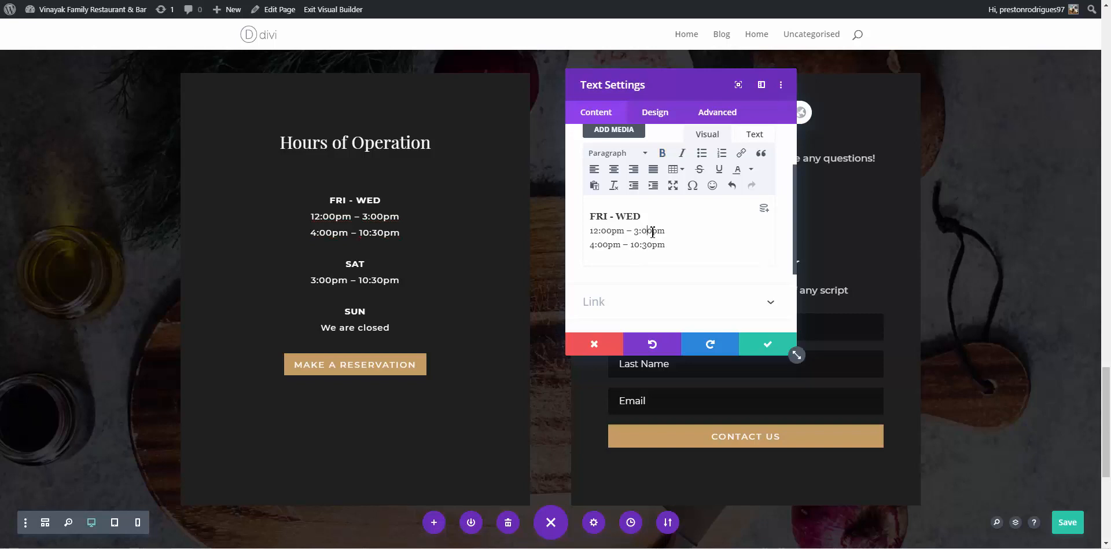
text(3)
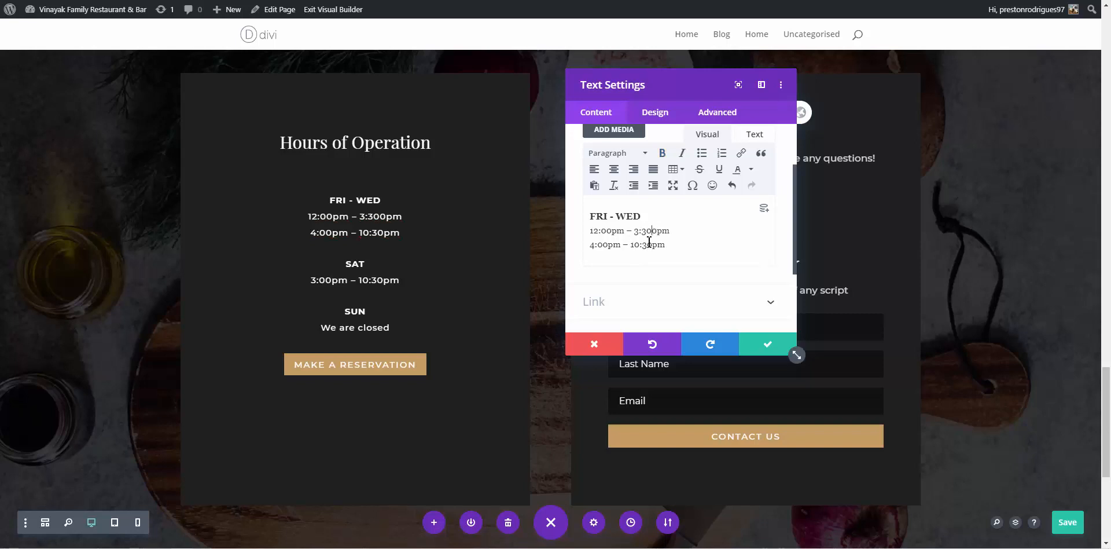
key(BackSpace)
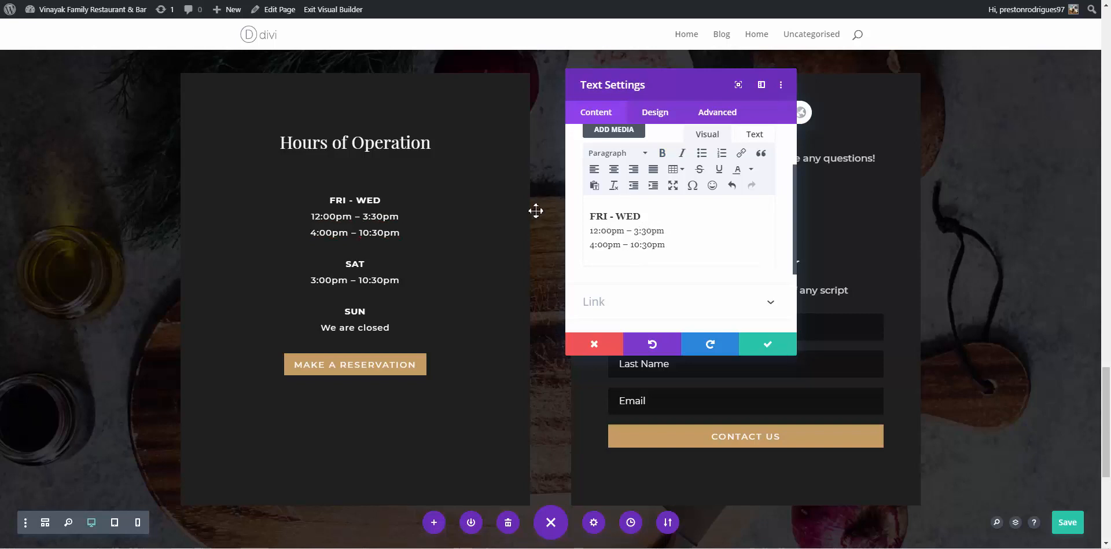
Change the evening hours to 7:00pm – 10:30pm and save the text module
click(684, 248)
key(ctrl+Tab)
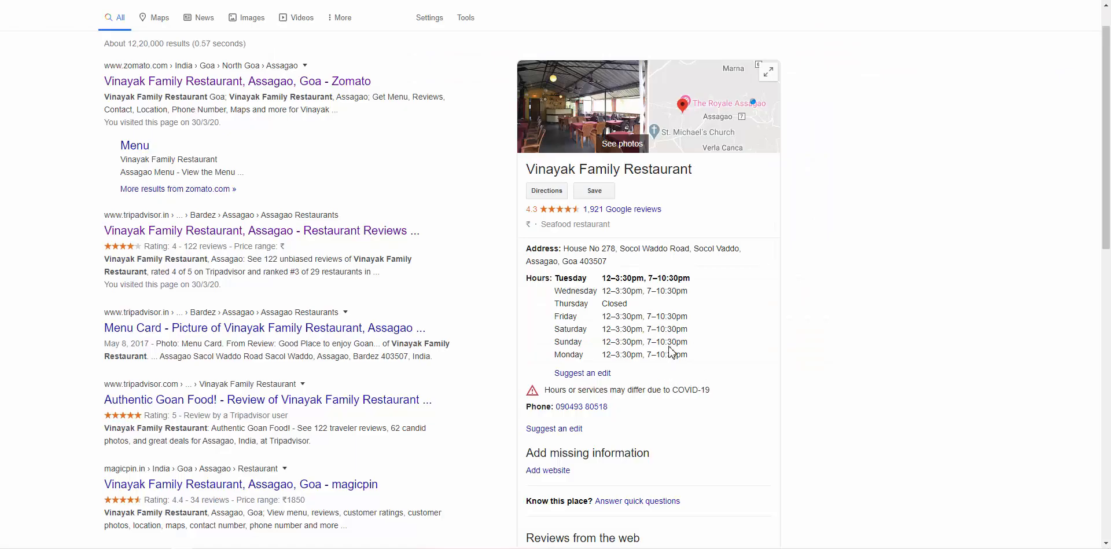
key(ctrl+shift+Tab)
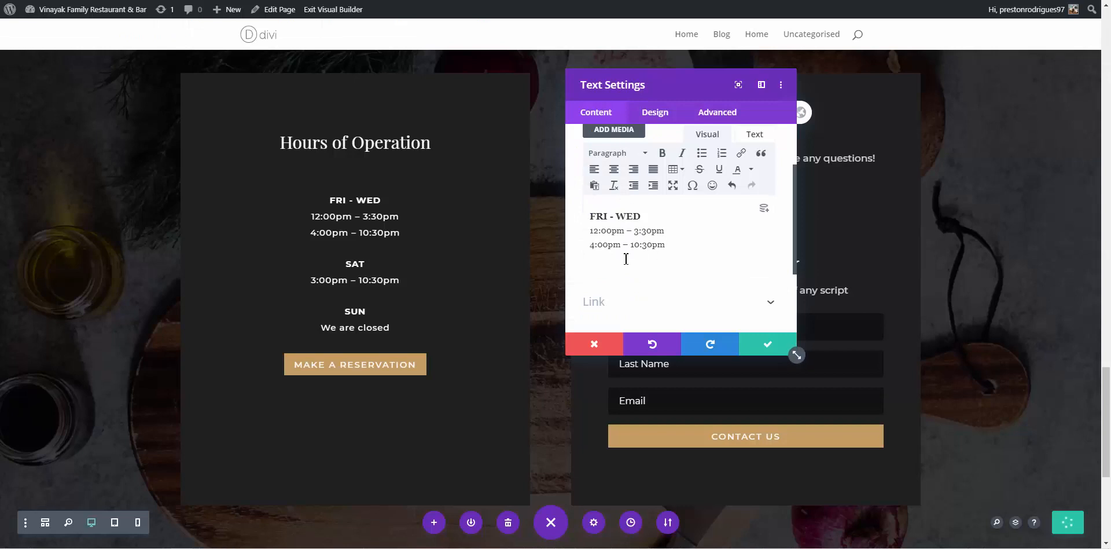
text(7)
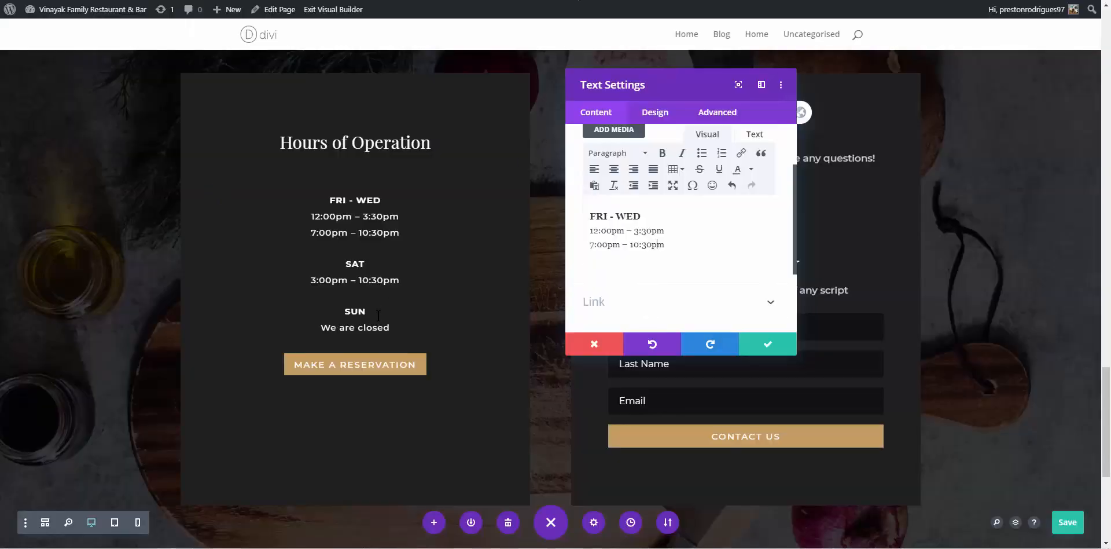
scroll(637, 286, down, 3)
click(768, 345)
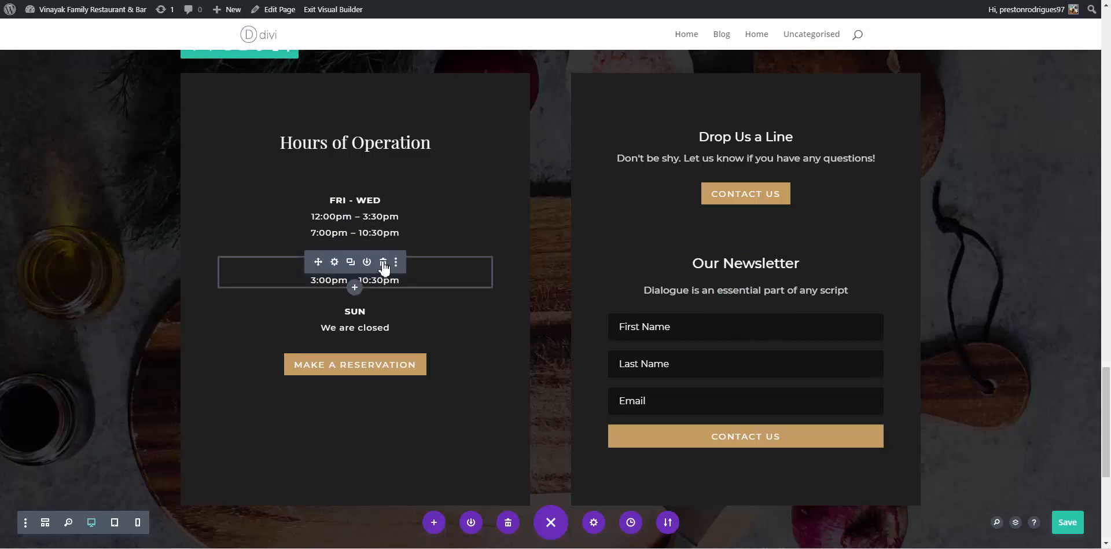
Delete the Saturday hours, relabel SUN as THURSDAY and FRI - WED as FRIDAY TO WEDNESDAY
click(383, 263)
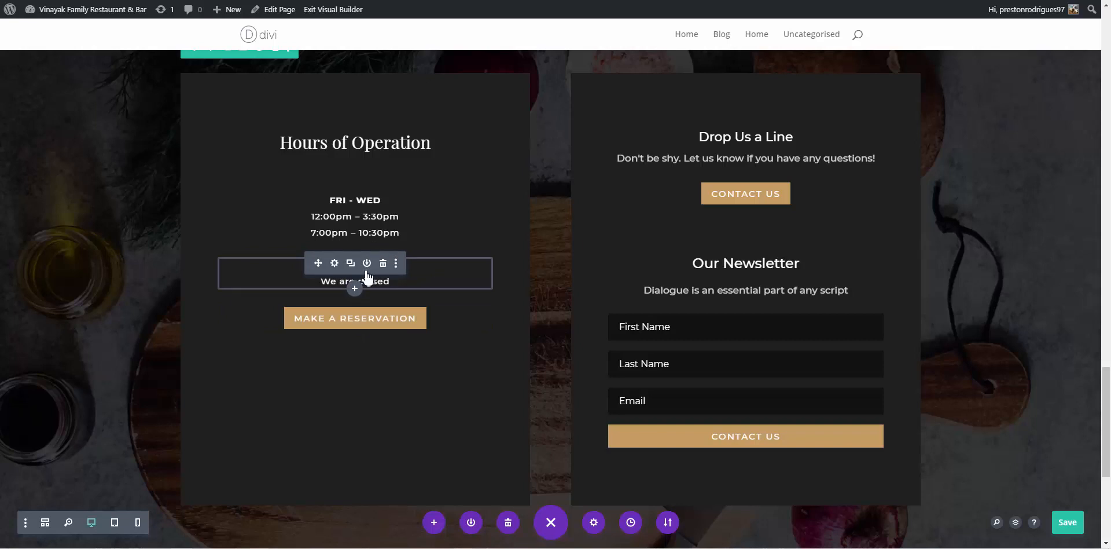
click(336, 264)
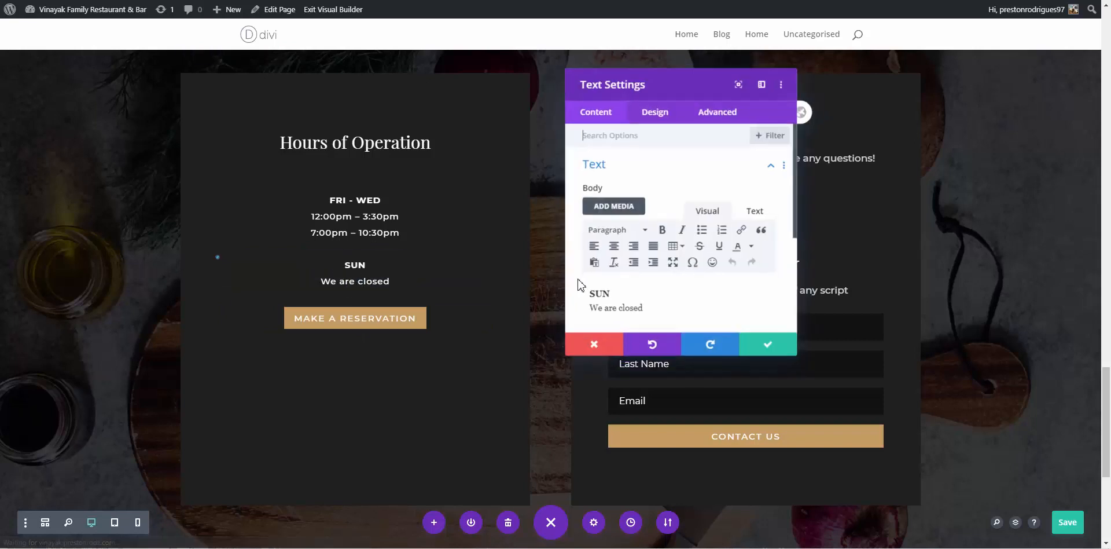
drag(616, 295, 590, 294)
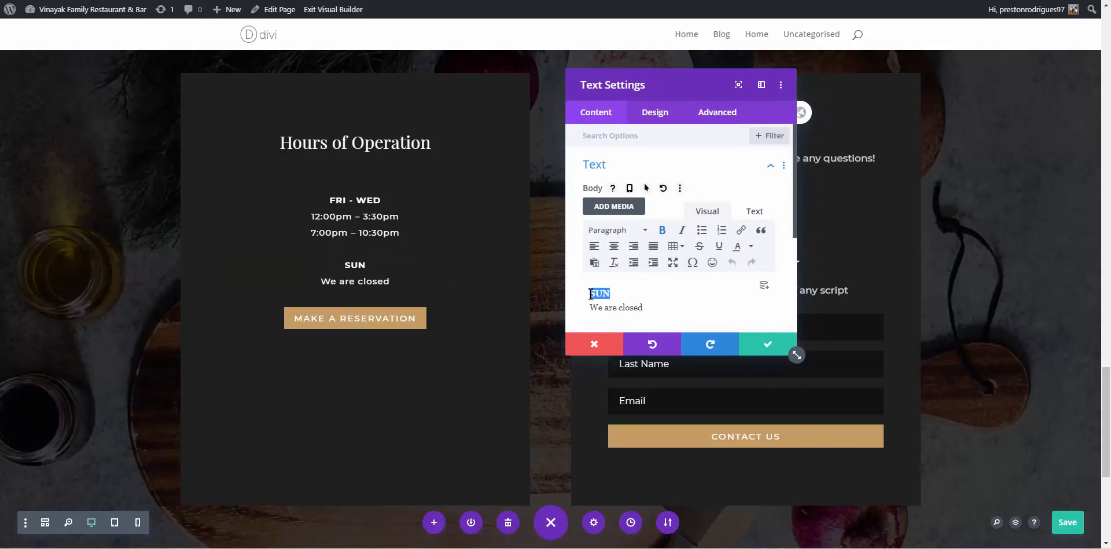
text(Th)
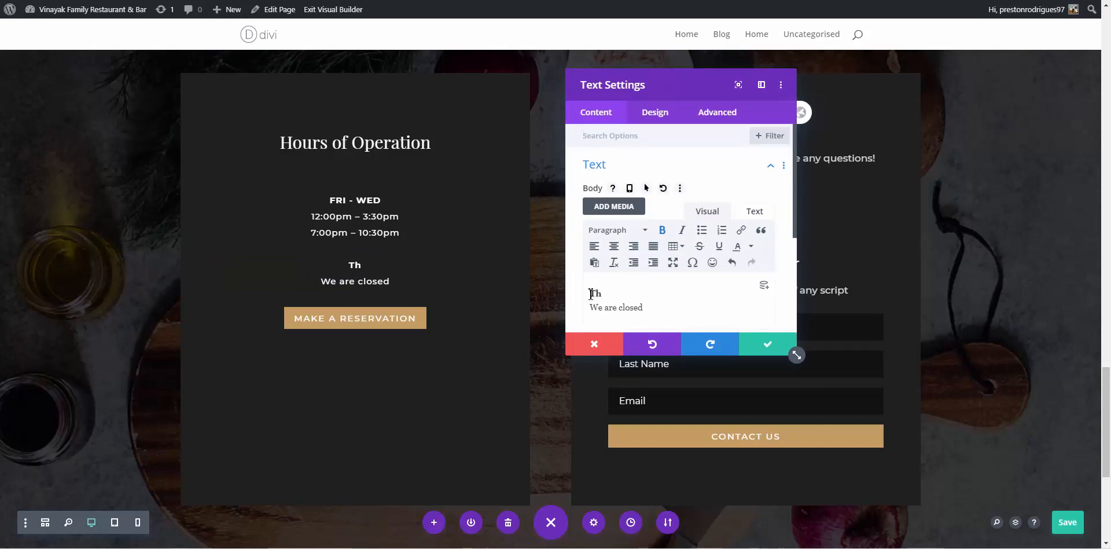
text(Urs)
key(BackSpace)
key(BackSpace)
text(RSDAY)
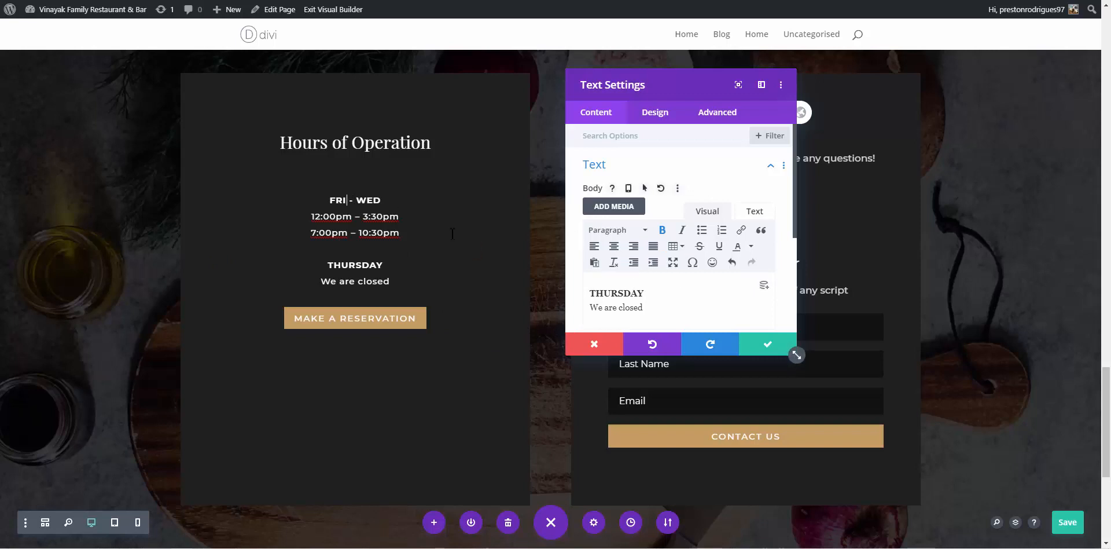
key(Escape)
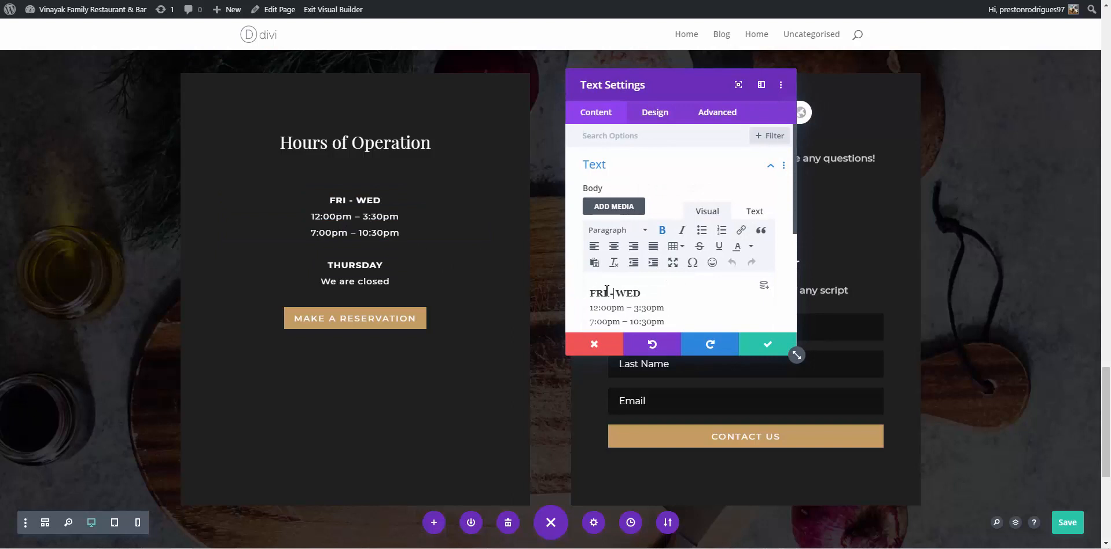
text(DAY T)
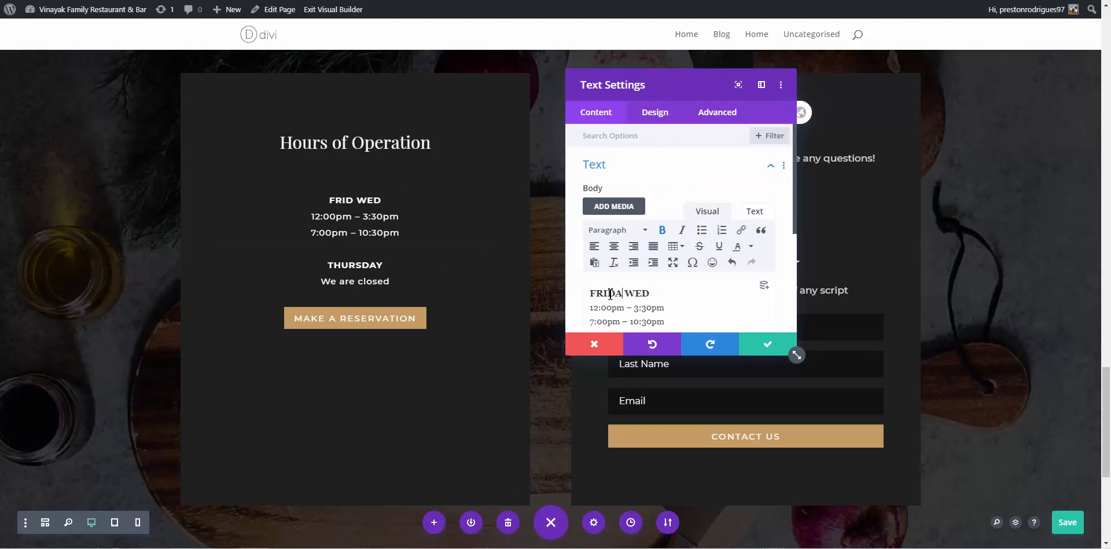
text(O WED)
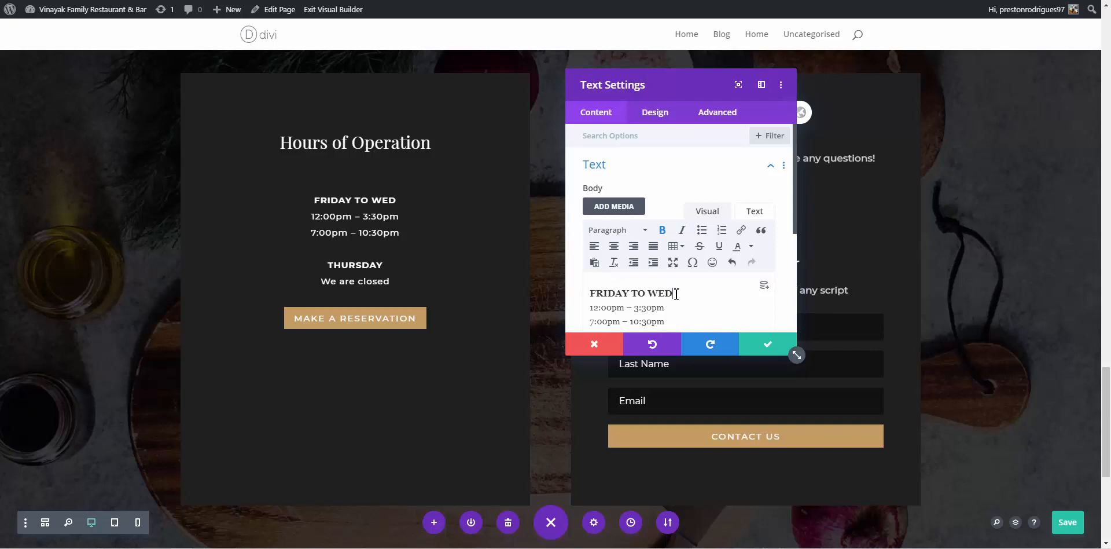
text(NESDAY)
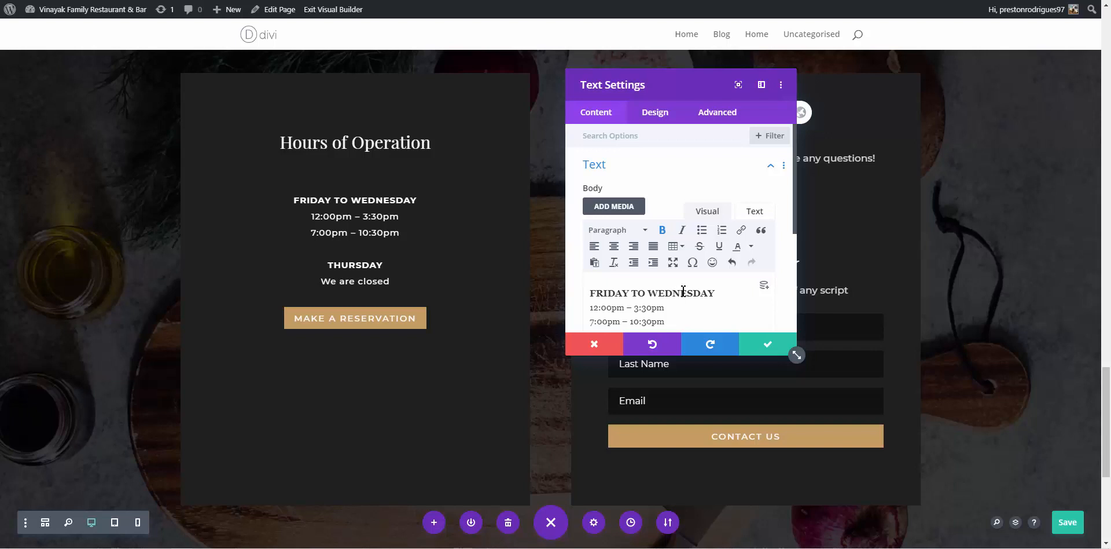
click(768, 347)
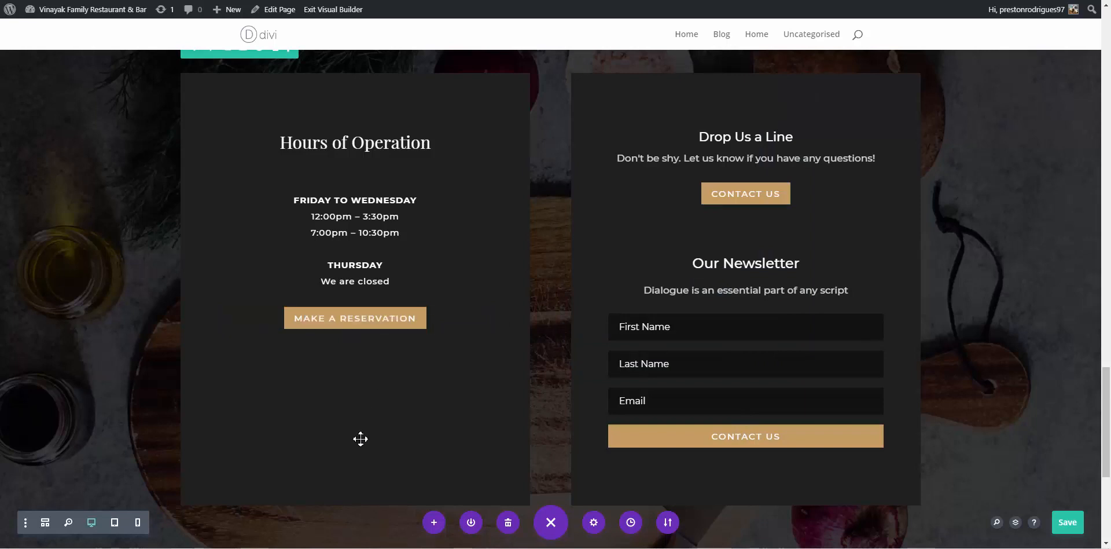
Save the page, then move the Drop Us a Line text and CONTACT US button into the left column
key(ctrl+s)
mouse_move(752, 197)
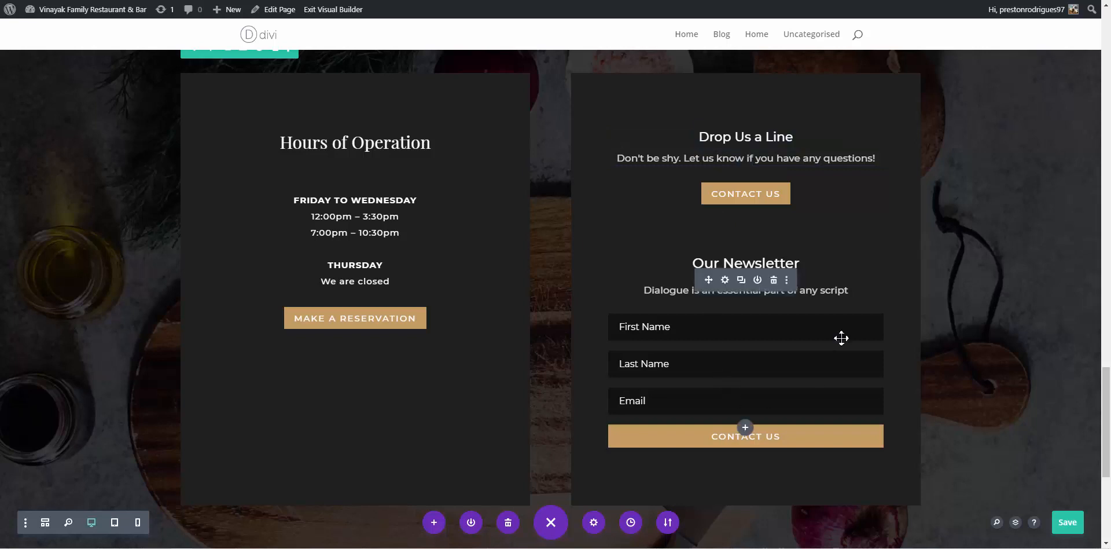
drag(714, 139, 374, 429)
drag(381, 345, 380, 393)
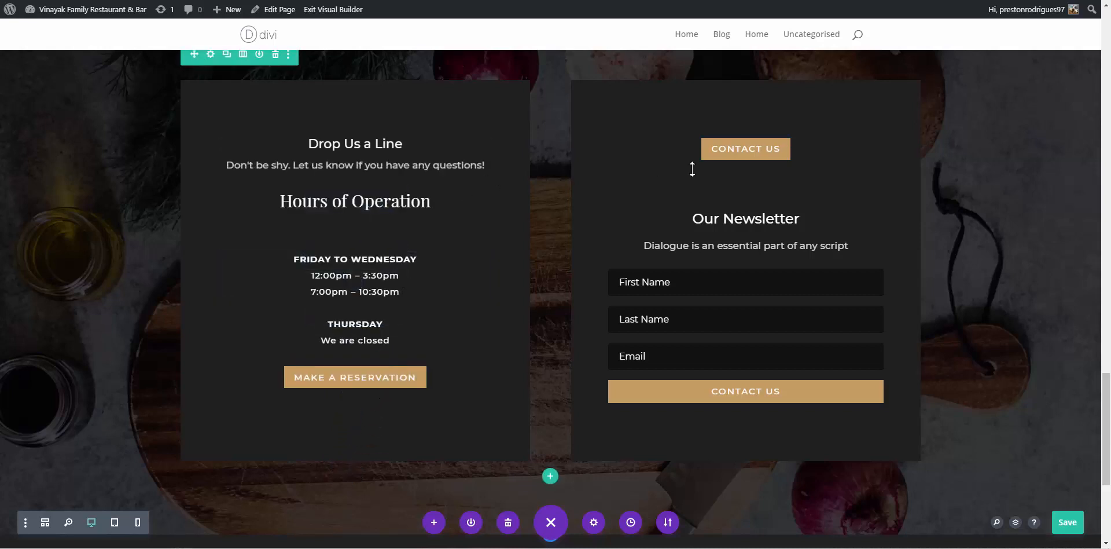
mouse_move(712, 144)
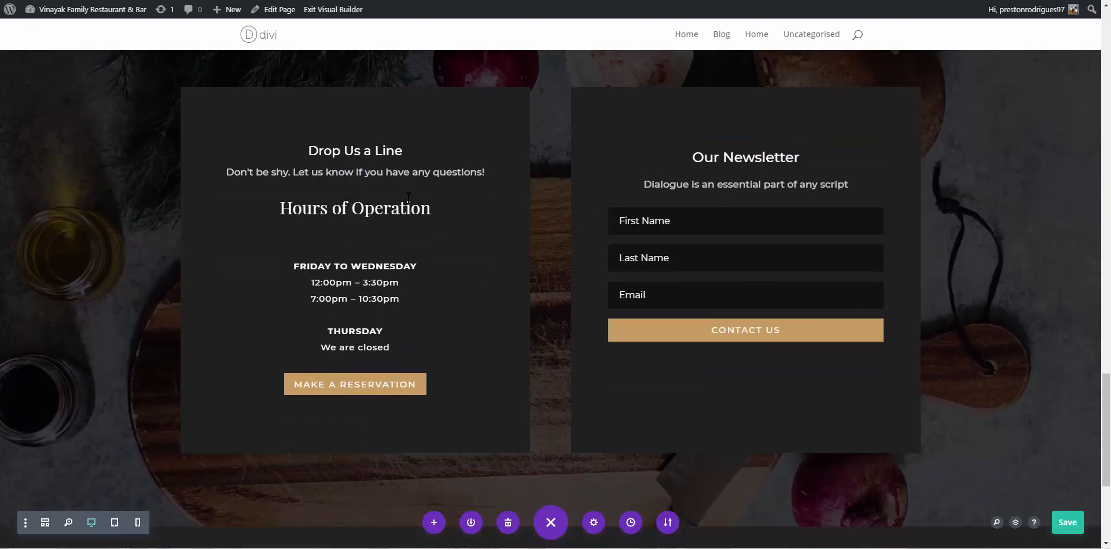
drag(408, 197, 355, 199)
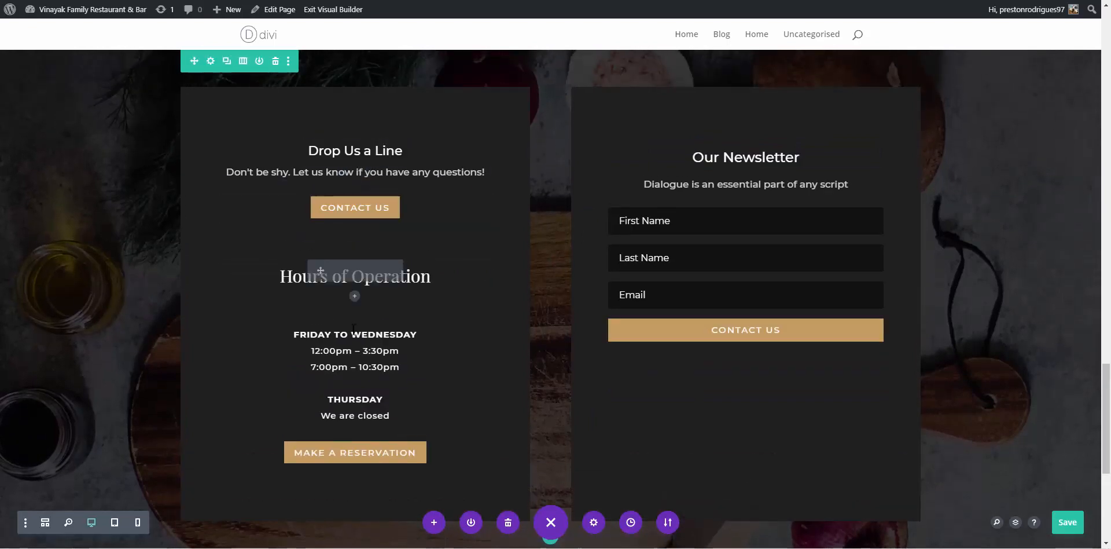
mouse_move(322, 201)
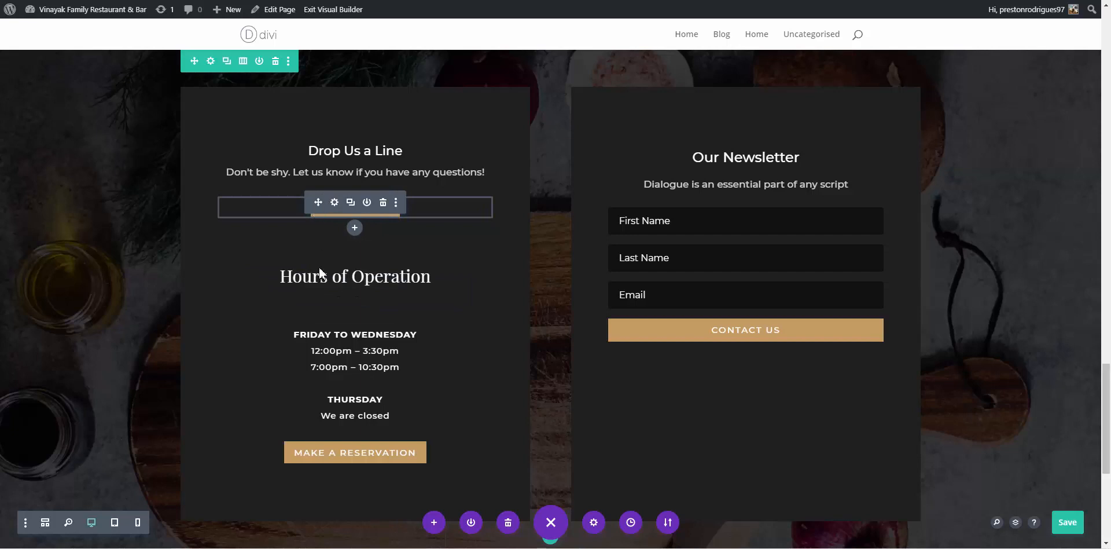
drag(320, 272, 329, 198)
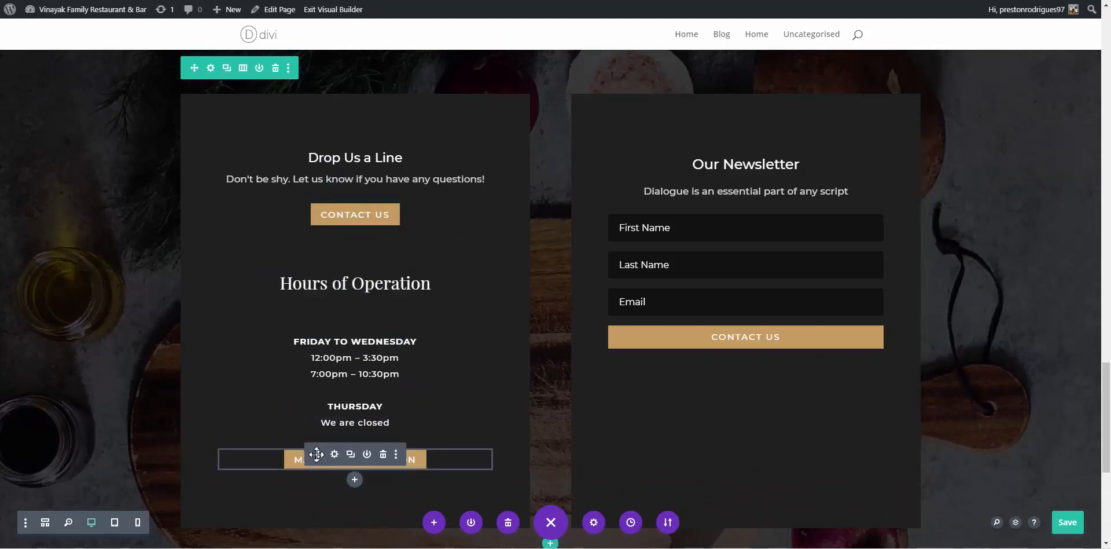
Put Hours of Operation first, then Friday to Wednesday hours, Thursday and We are closed, adjusting the heading gap
drag(318, 277, 326, 149)
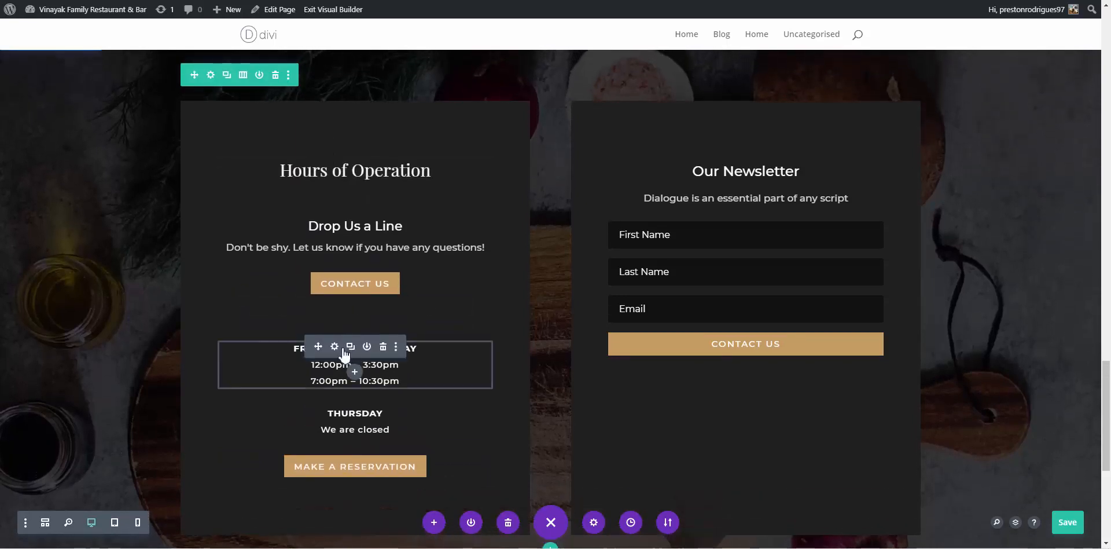
drag(320, 348, 324, 200)
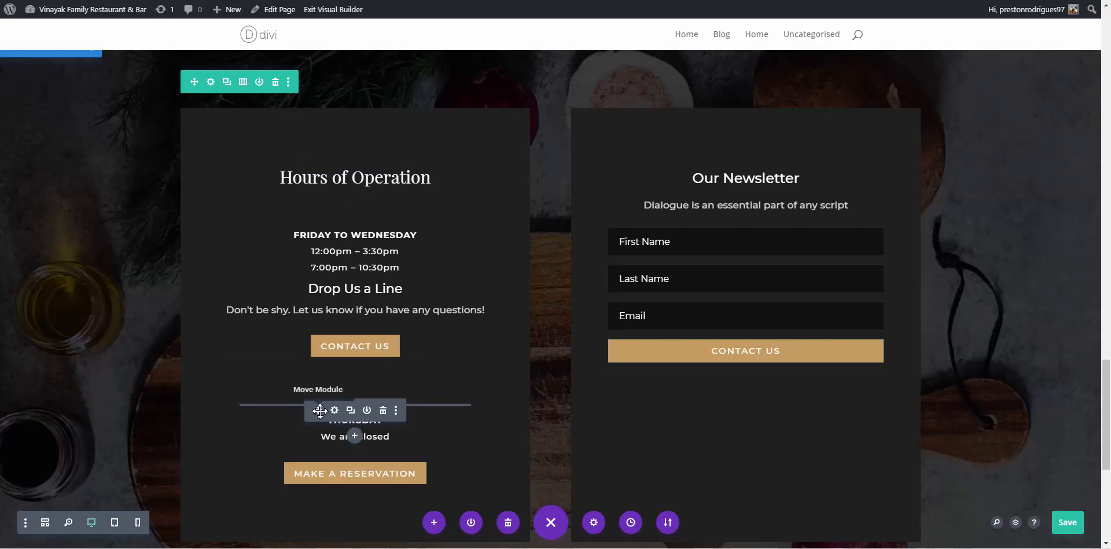
drag(321, 401, 367, 417)
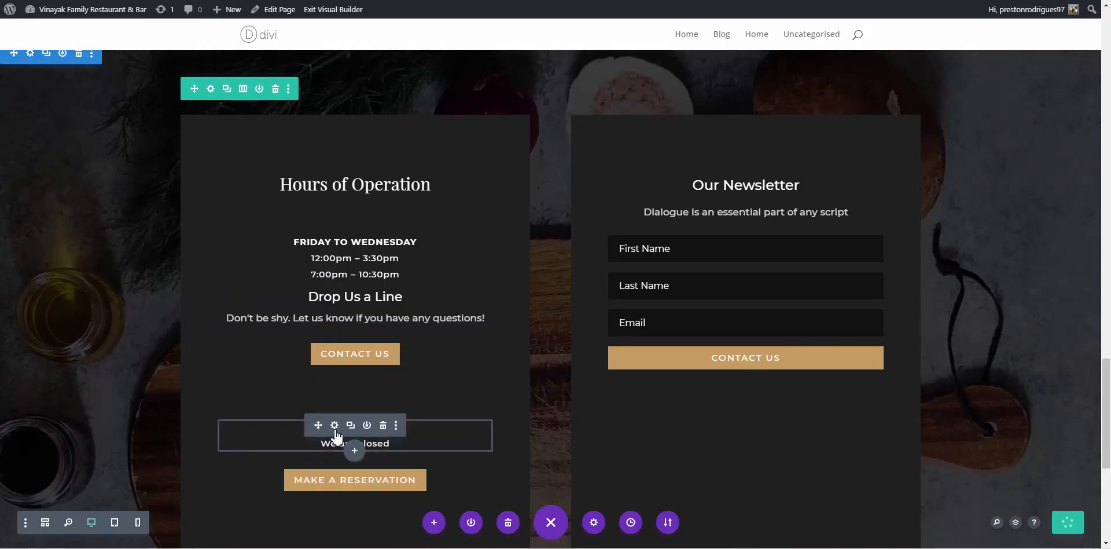
drag(322, 400, 387, 315)
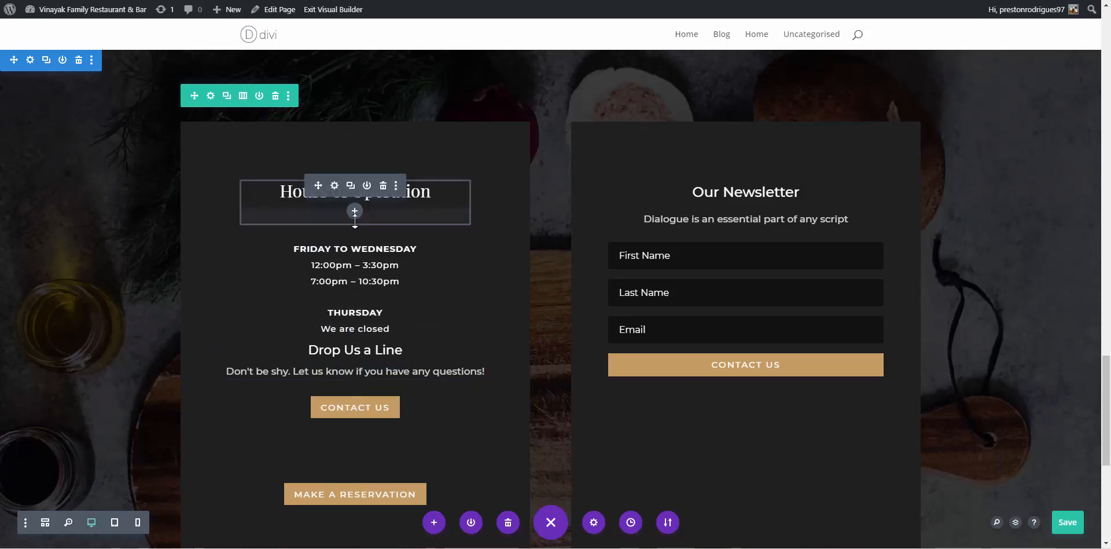
drag(359, 218, 417, 215)
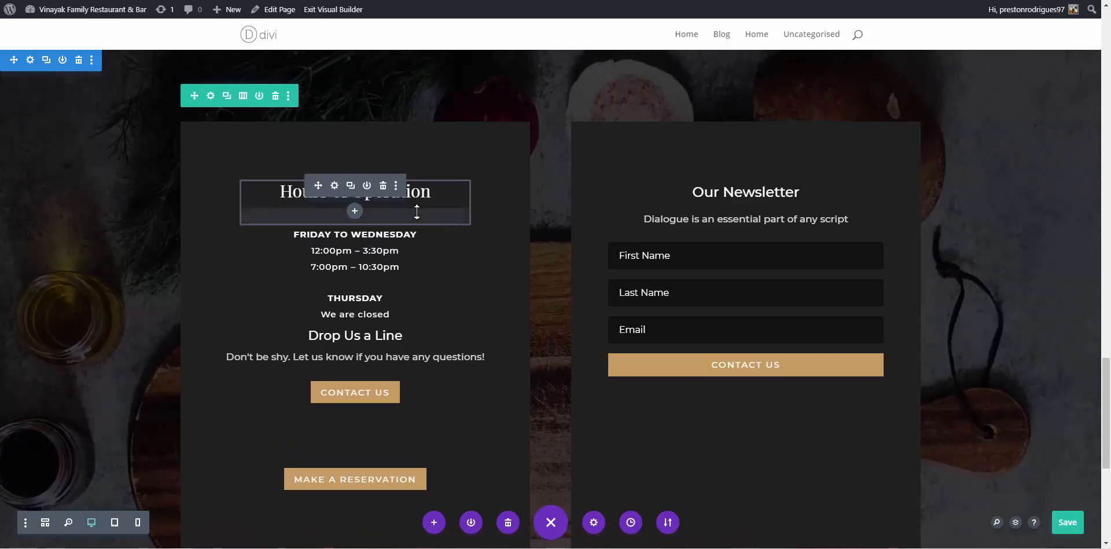
key(ctrl+z)
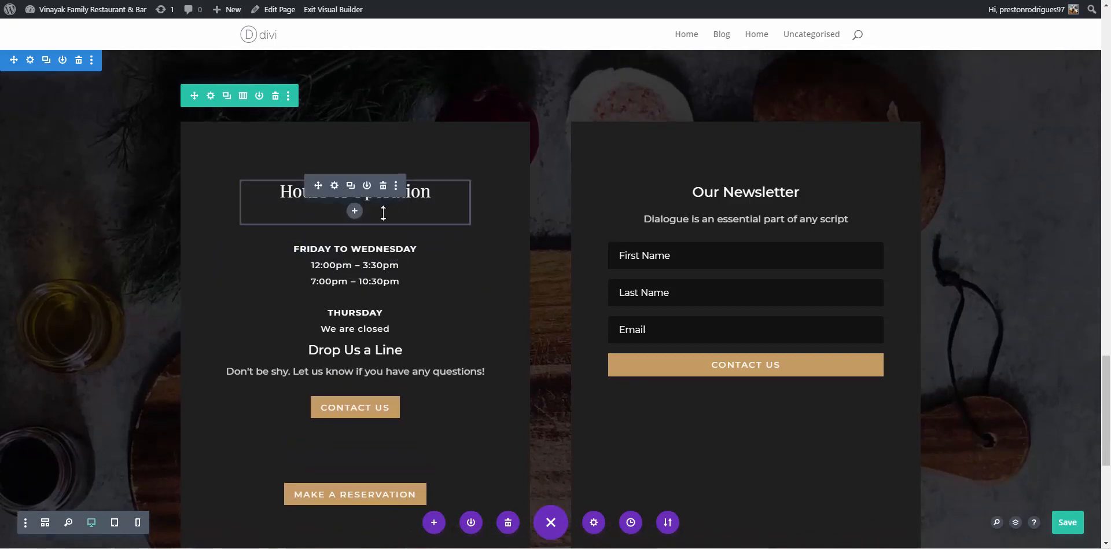
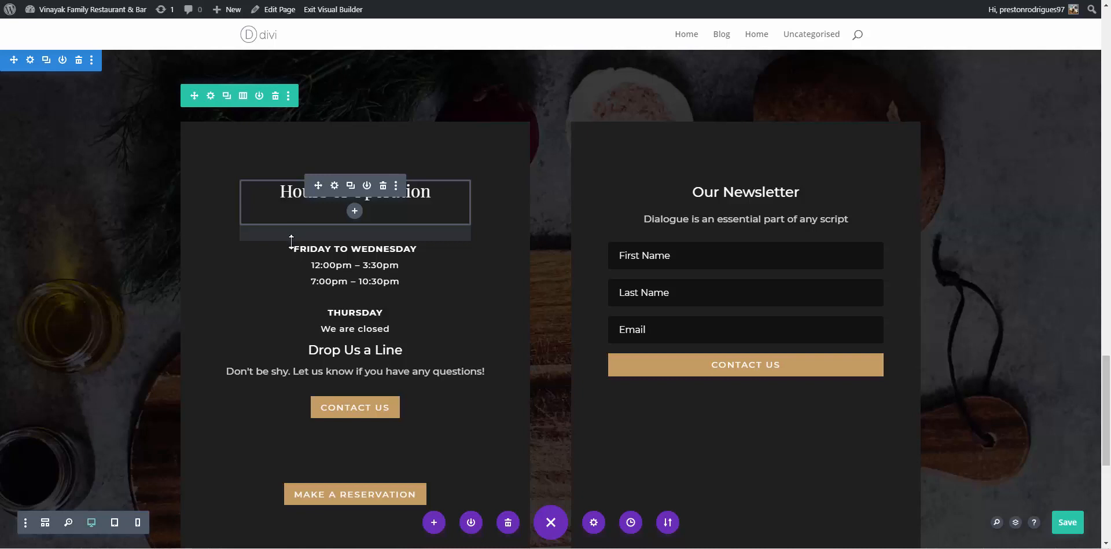
Drag the Hours of Operation heading's bottom margin upward twice so the opening hours sit right beneath it
drag(292, 237, 321, 222)
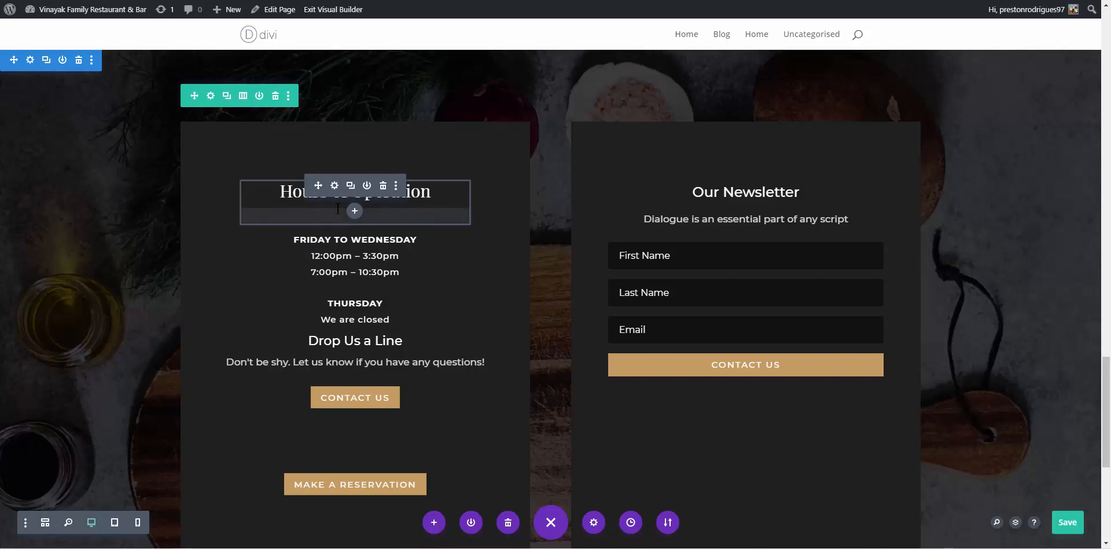
drag(334, 212, 348, 196)
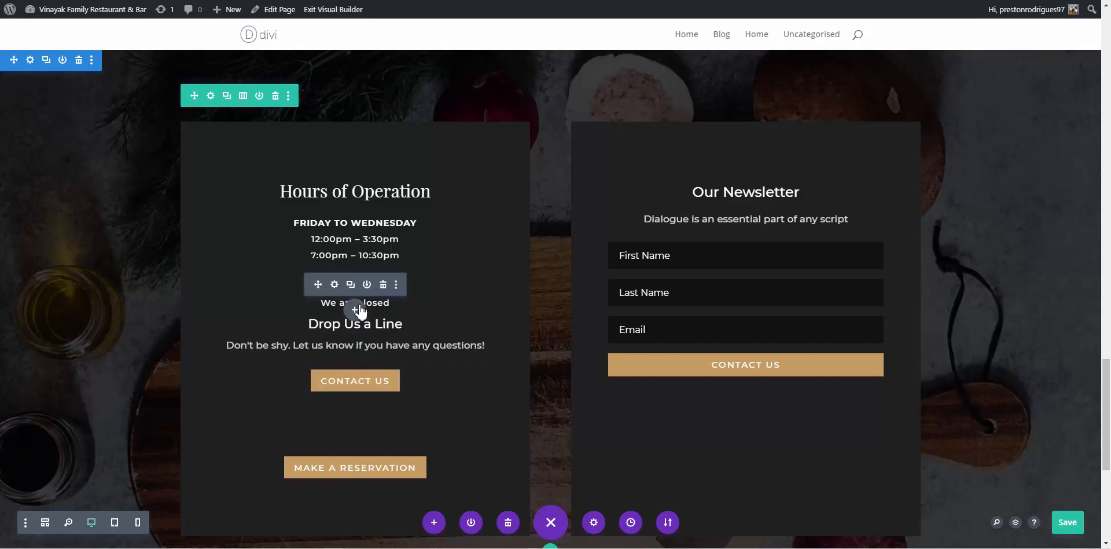
Insert a Divider module below 'We are closed' with Show Divider set to NO
click(357, 312)
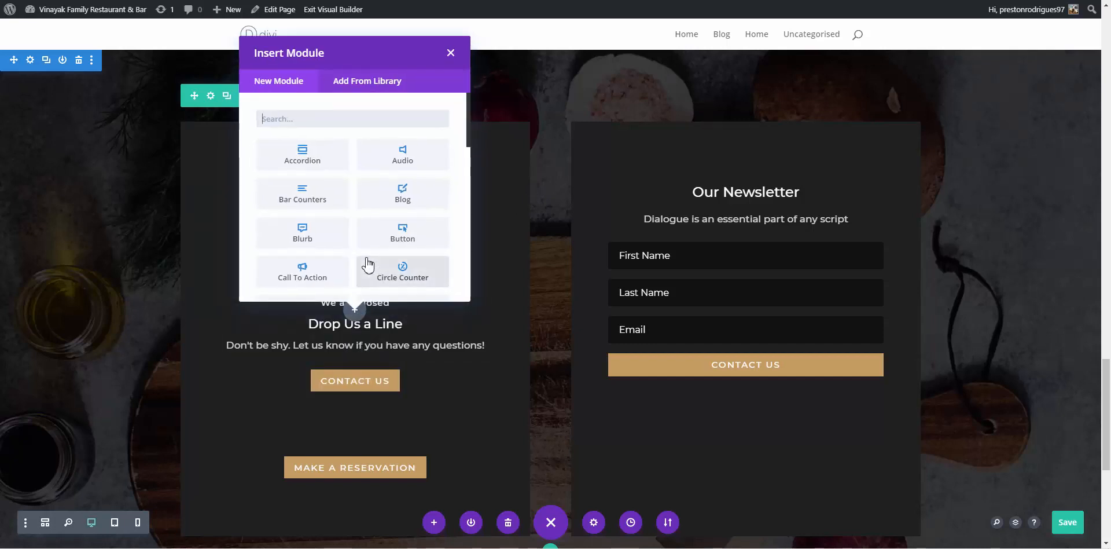
scroll(367, 263, down, 2)
scroll(367, 263, down, 2)
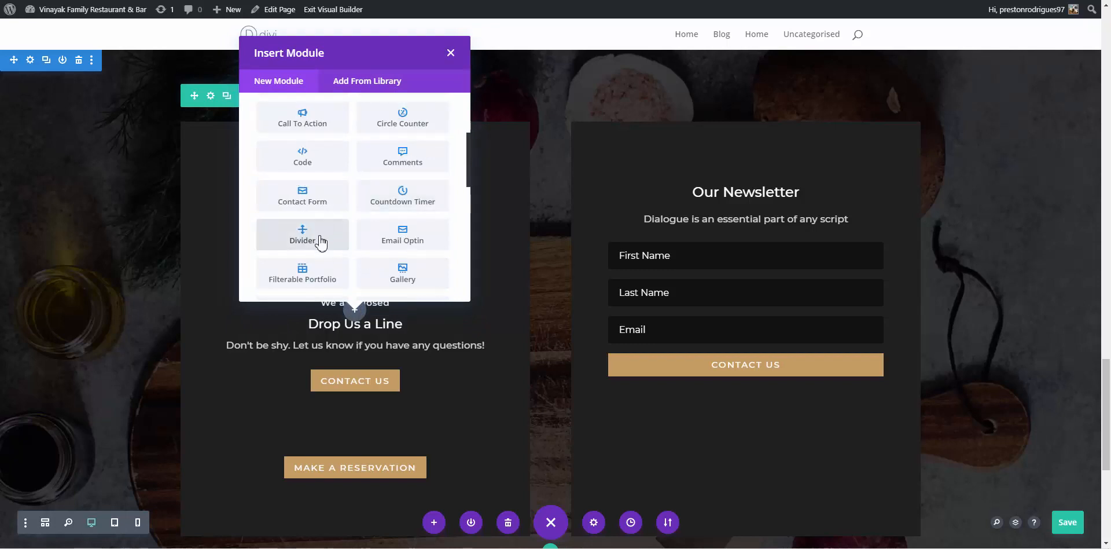
scroll(322, 242, up, 2)
scroll(380, 157, up, 2)
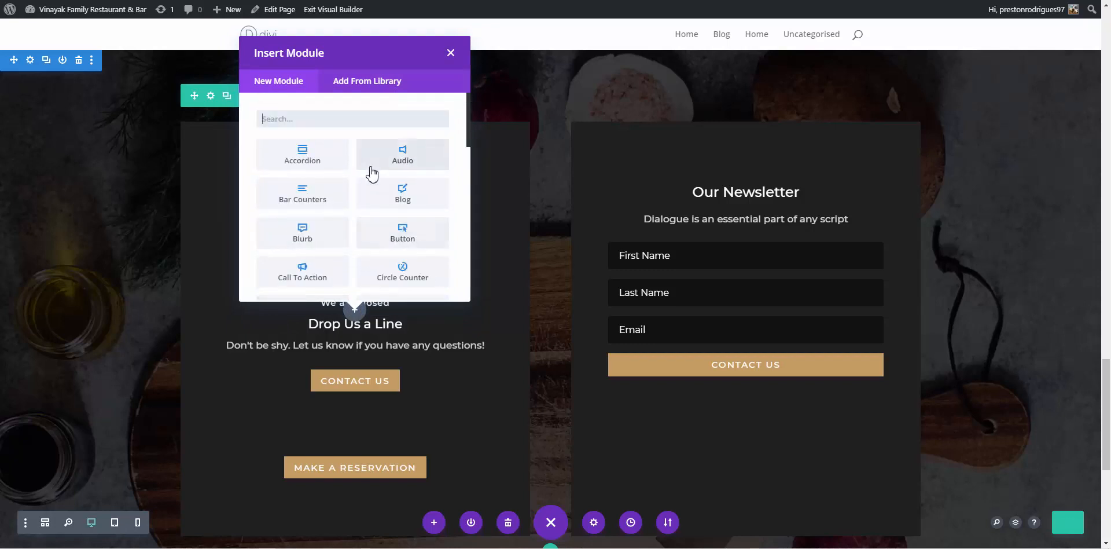
click(354, 128)
text(spacer)
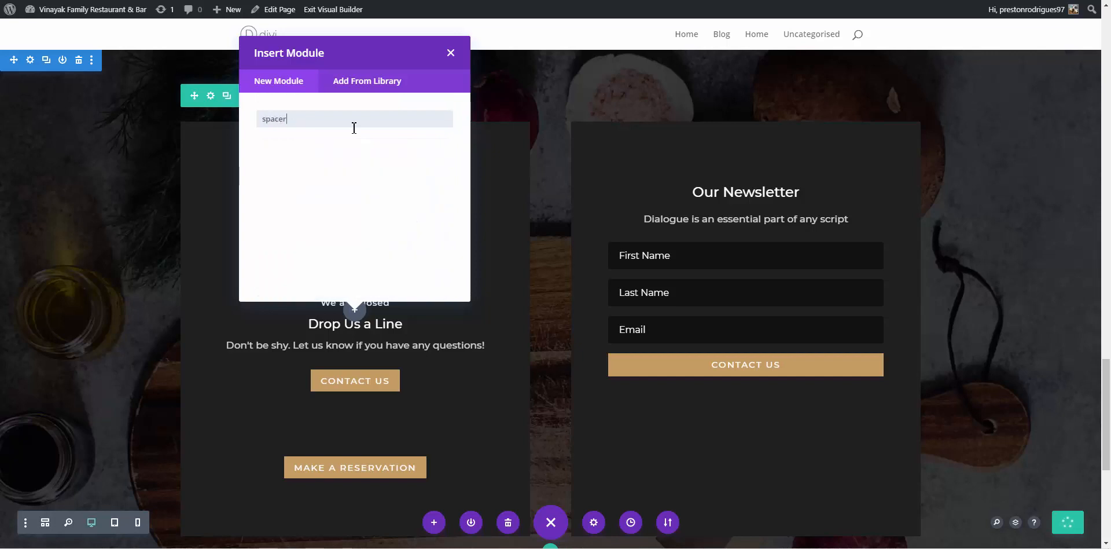
key(BackSpace)
key(BackSpace)
key(BackSpace)
key(BackSpace)
text(dicvvi)
click(327, 166)
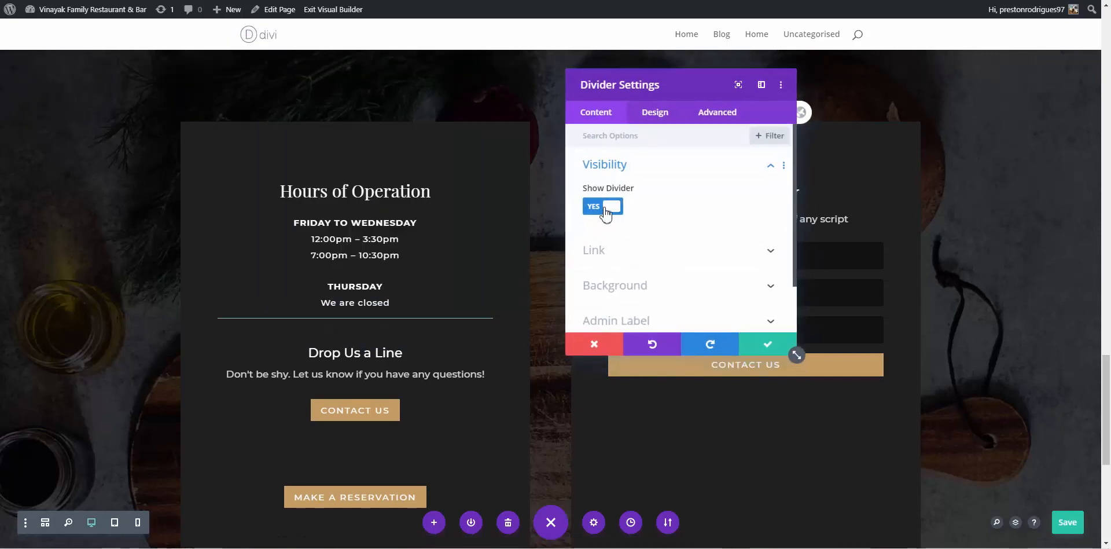
click(603, 207)
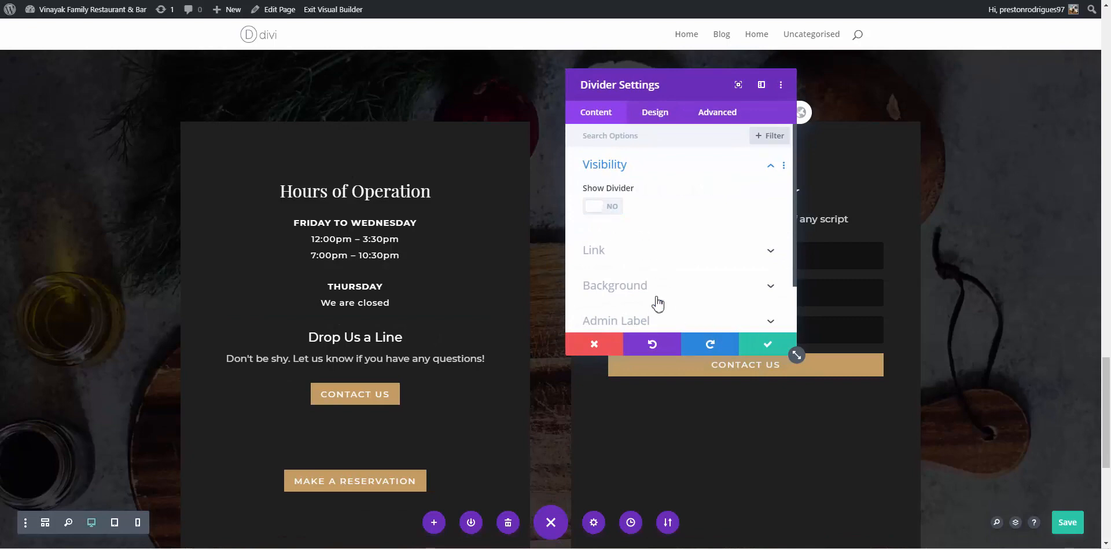
click(743, 347)
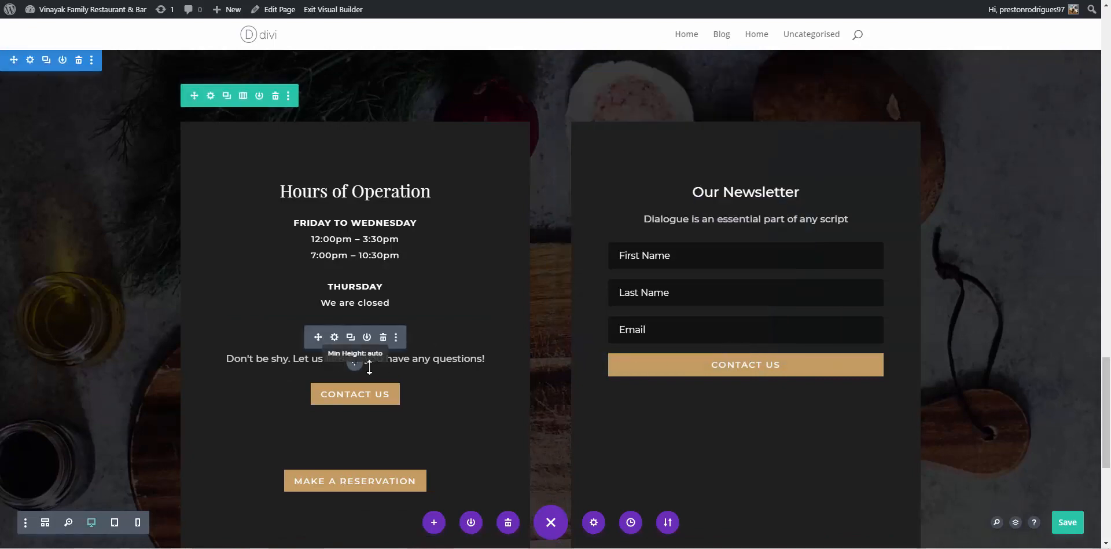
Delete the Make a Reservation button and the newsletter signup module
mouse_move(380, 488)
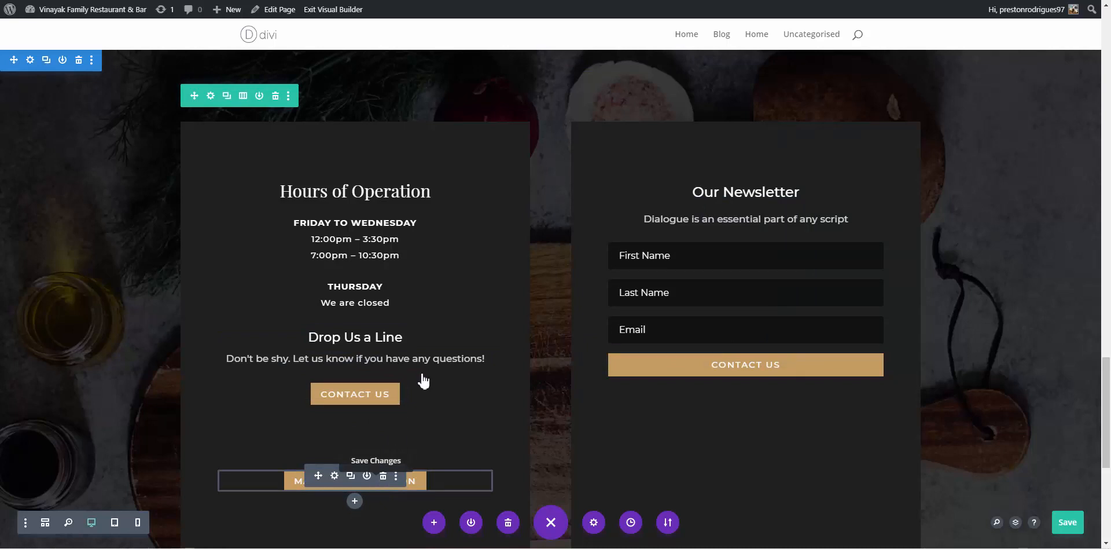
click(384, 476)
mouse_move(406, 396)
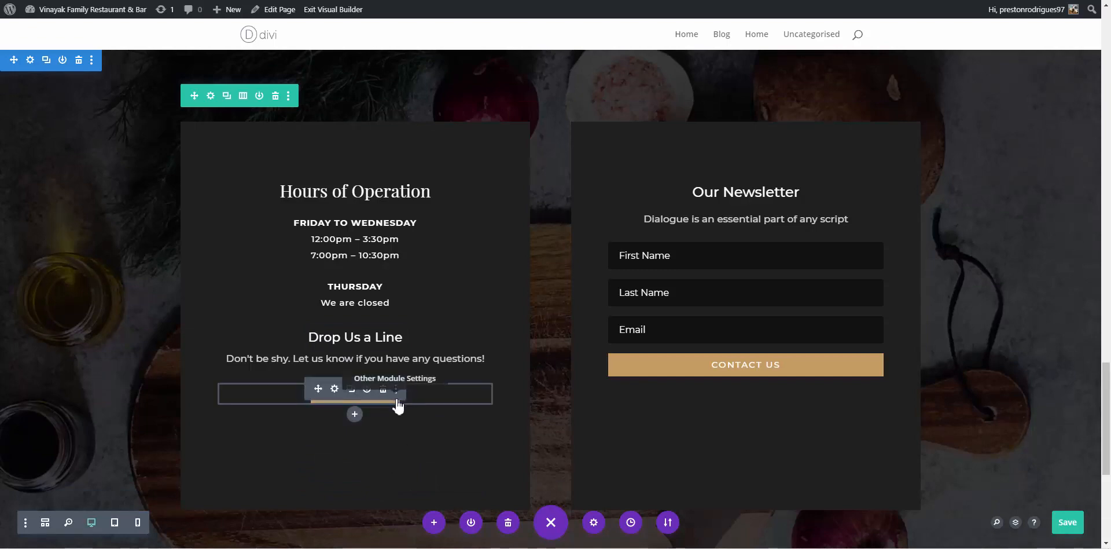
mouse_move(727, 284)
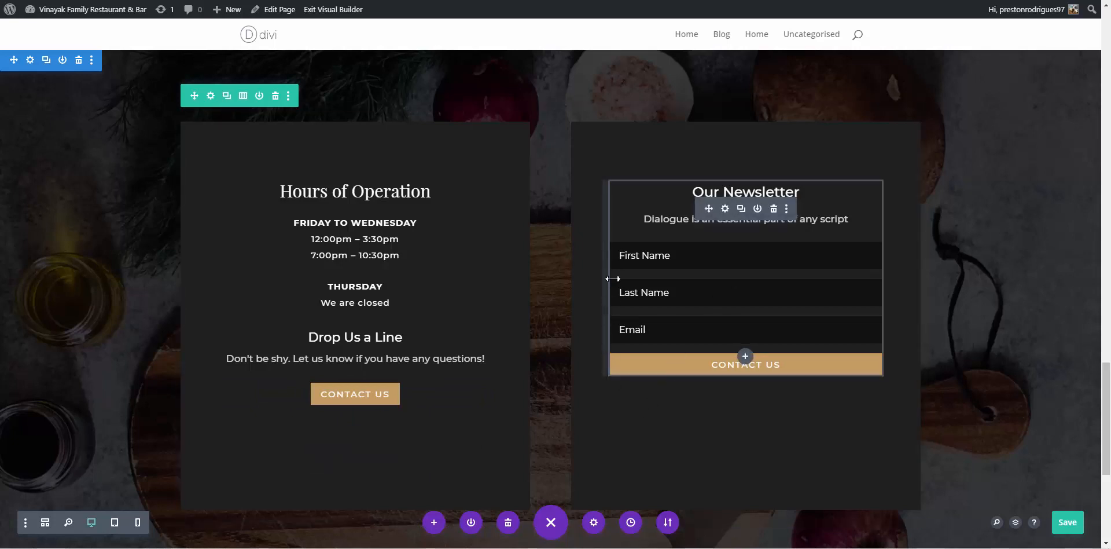
click(774, 210)
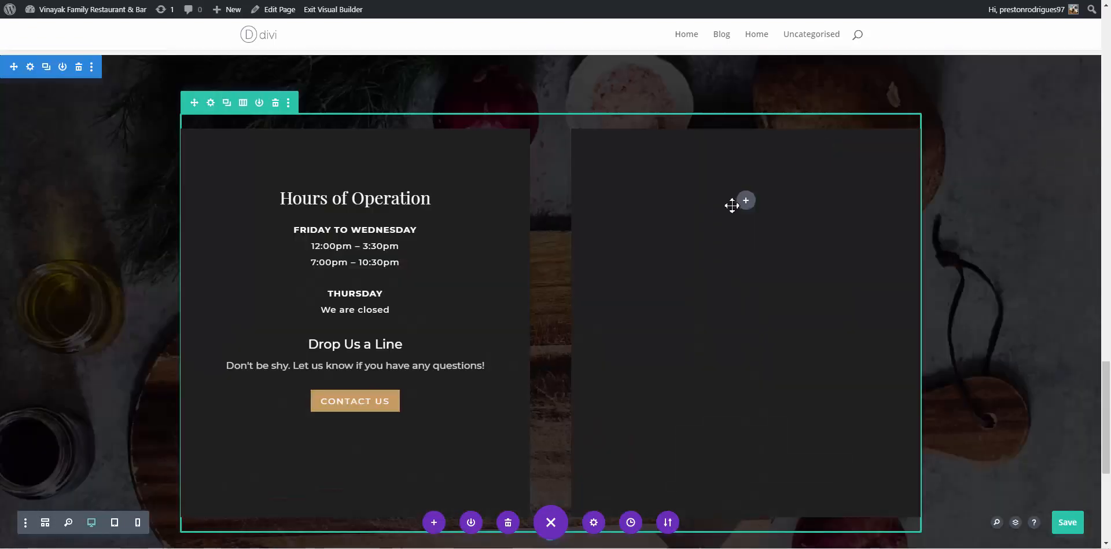
Switch the row to a single full-width column, save, and add a blank line after 'questions!'
click(243, 103)
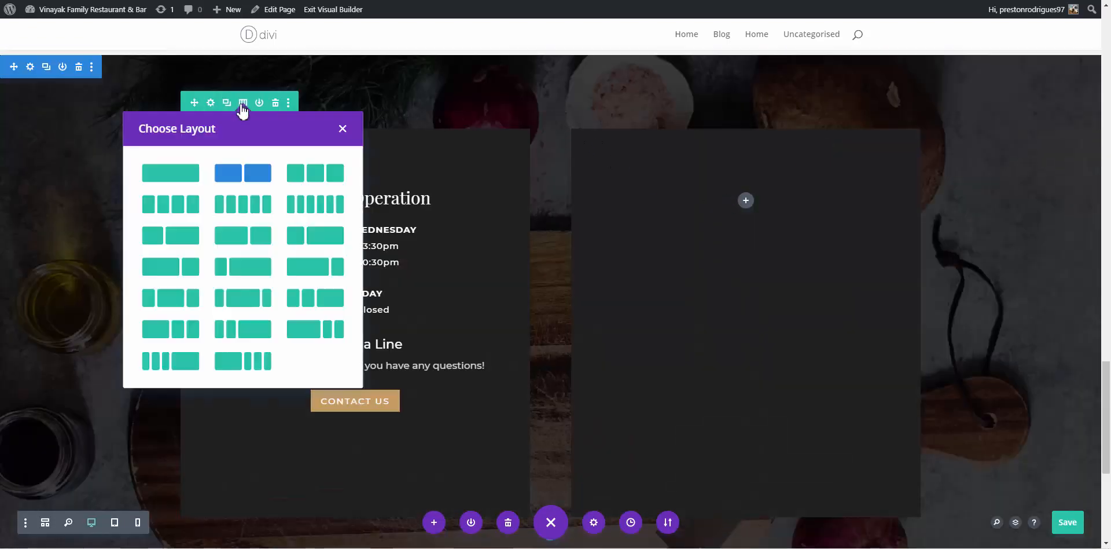
click(510, 129)
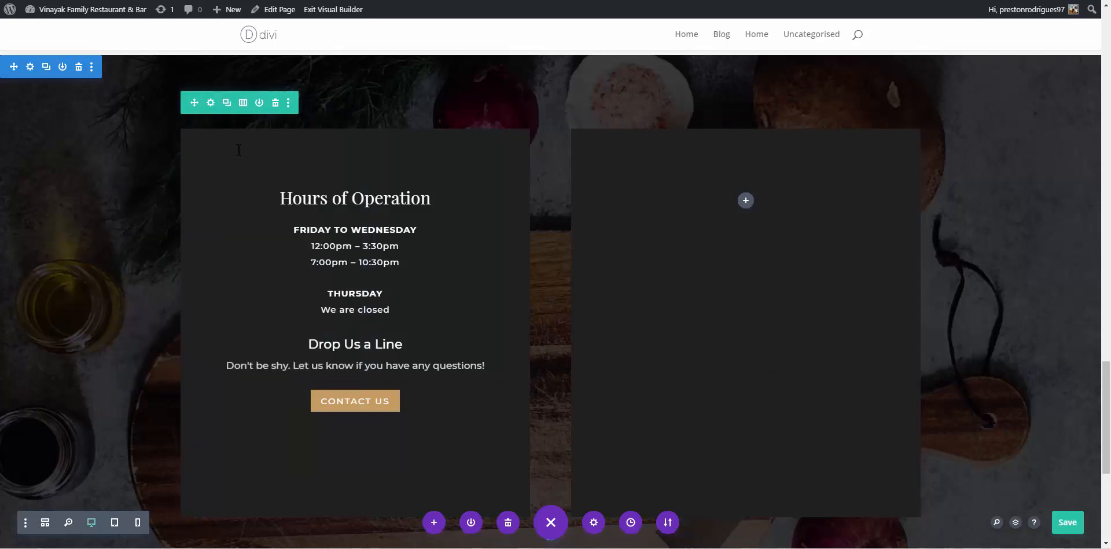
click(243, 104)
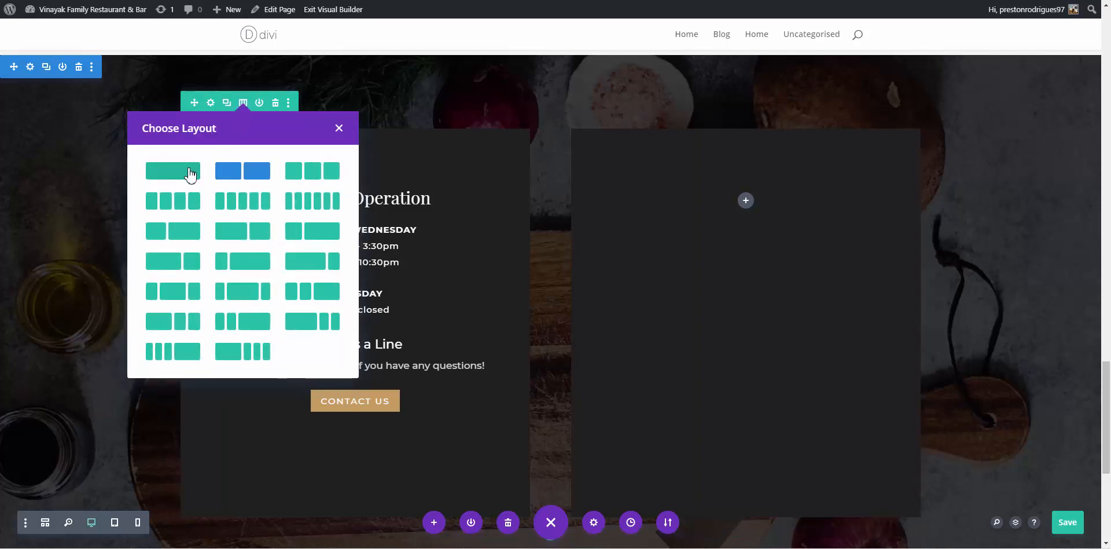
click(188, 172)
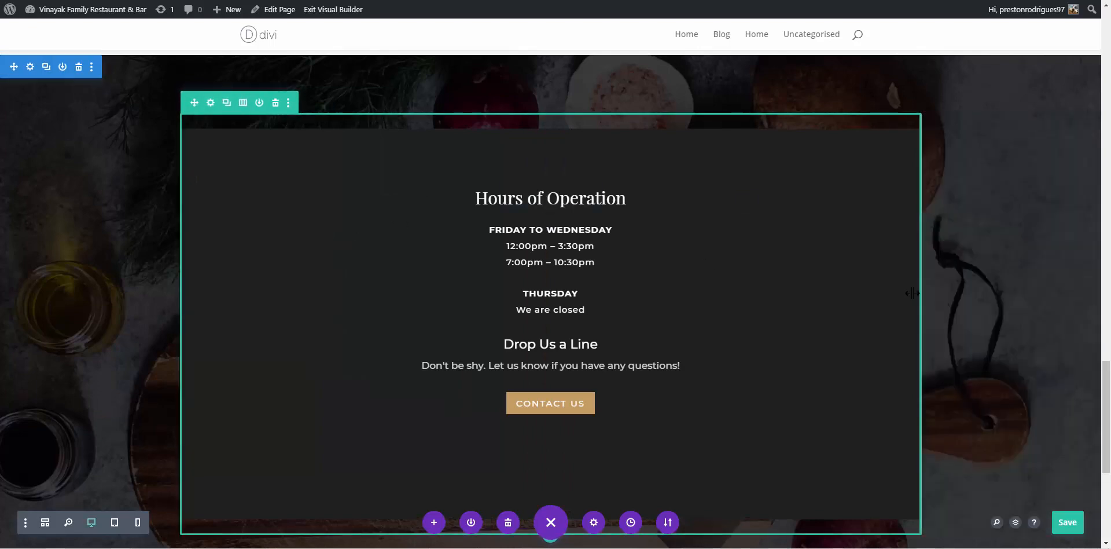
scroll(826, 288, down, 1)
scroll(827, 288, up, 1)
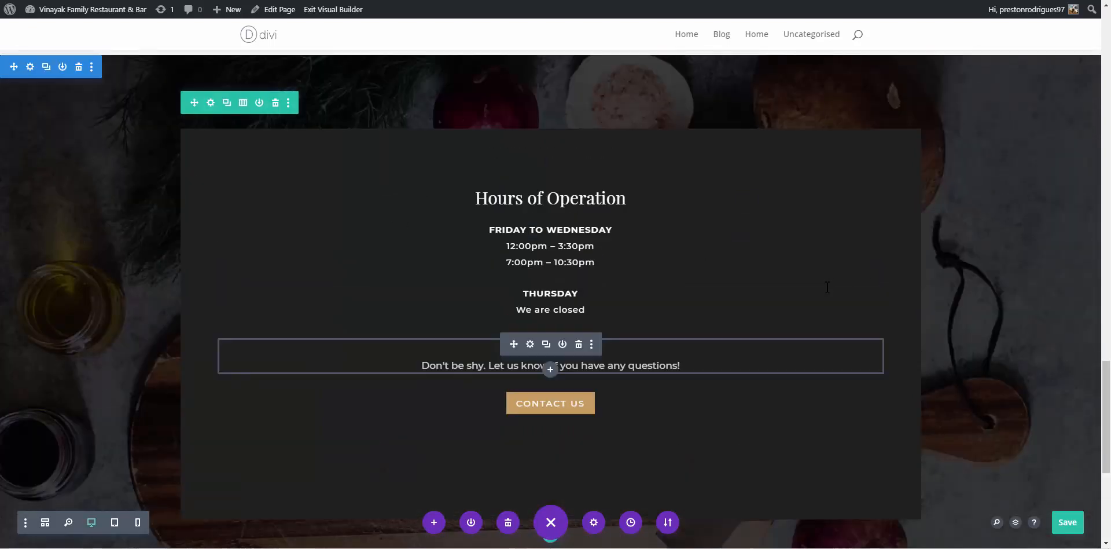
key(ctrl+s)
click(683, 364)
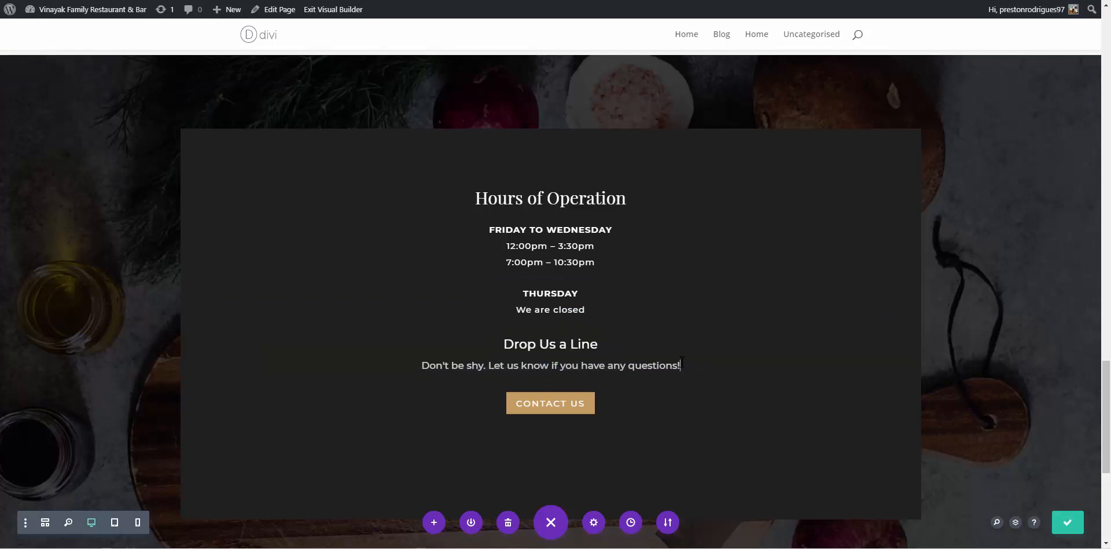
key(Return)
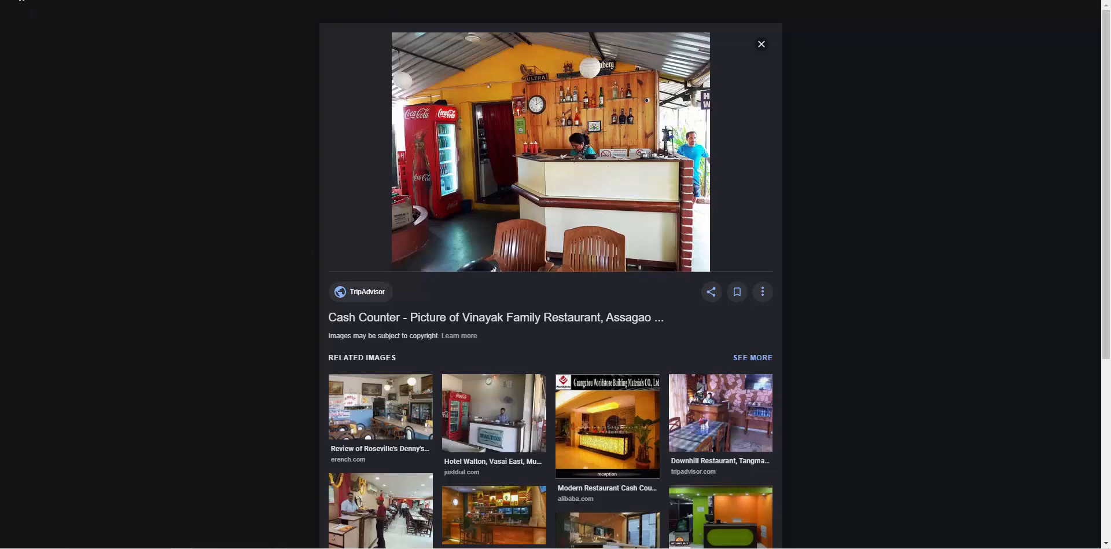
Copy the restaurant's phone number from Google's results panel and return to the Divi editor tab
click(765, 47)
click(107, 51)
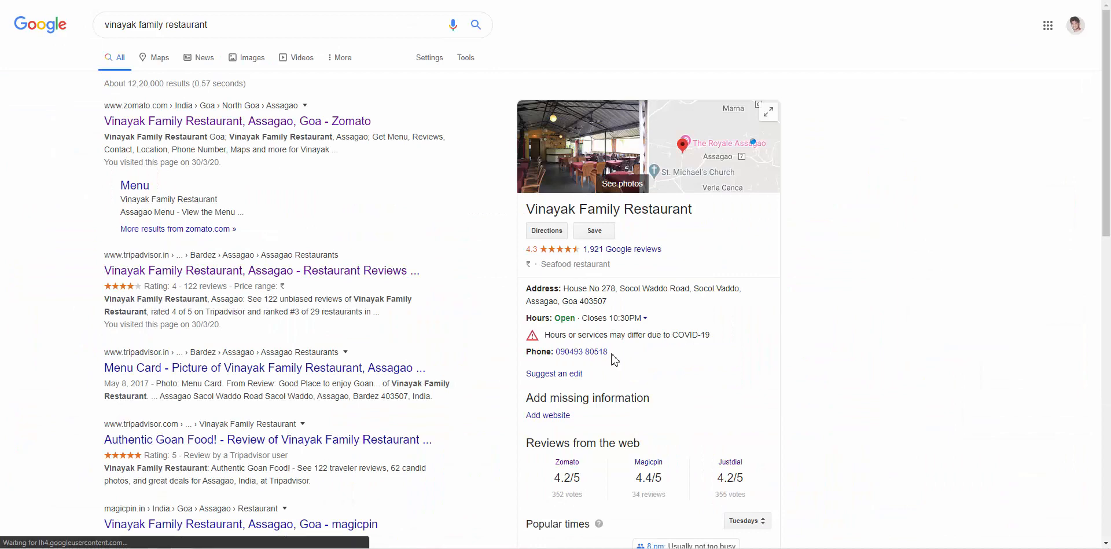
drag(609, 353, 555, 352)
key(ctrl+c)
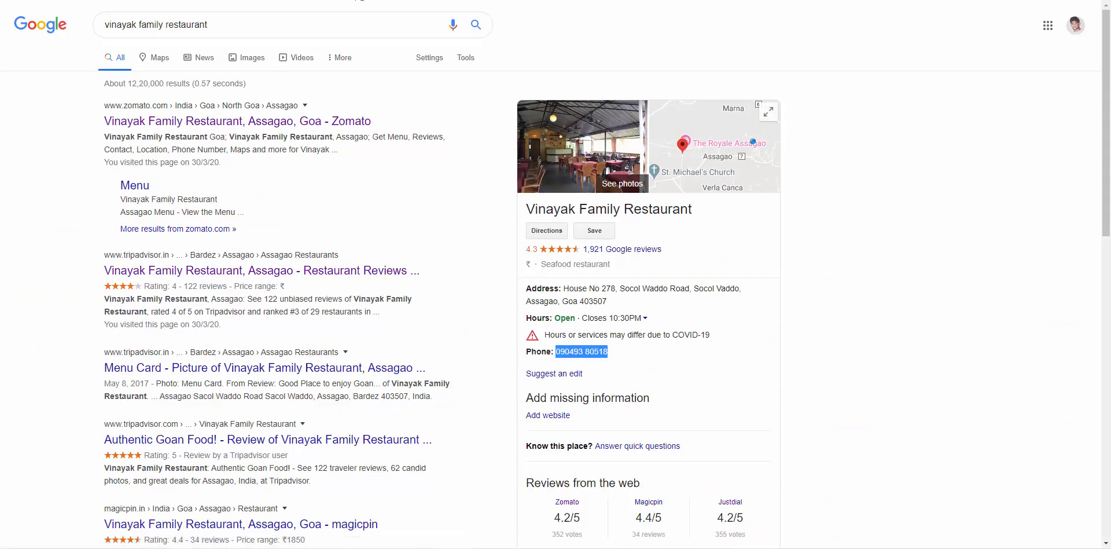
click(359, 0)
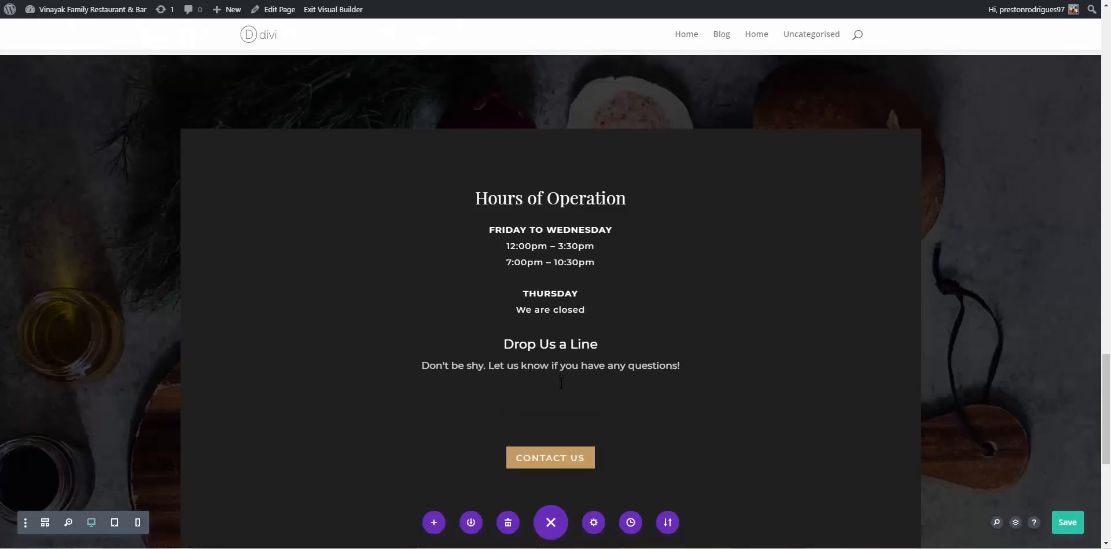
Remove the extra empty lines below the 'questions!' text
click(556, 407)
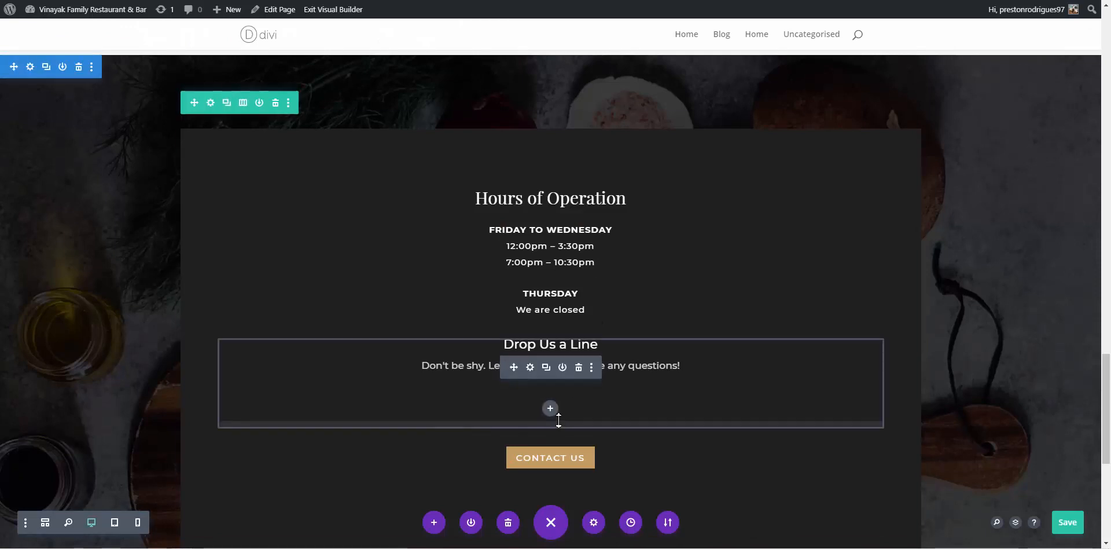
click(561, 389)
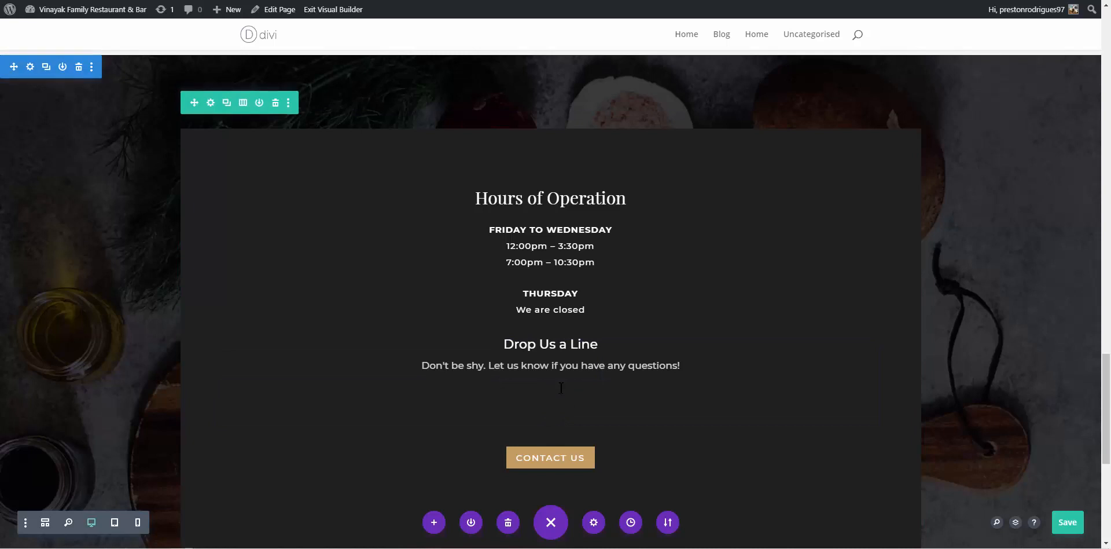
key(Down)
key(BackSpace)
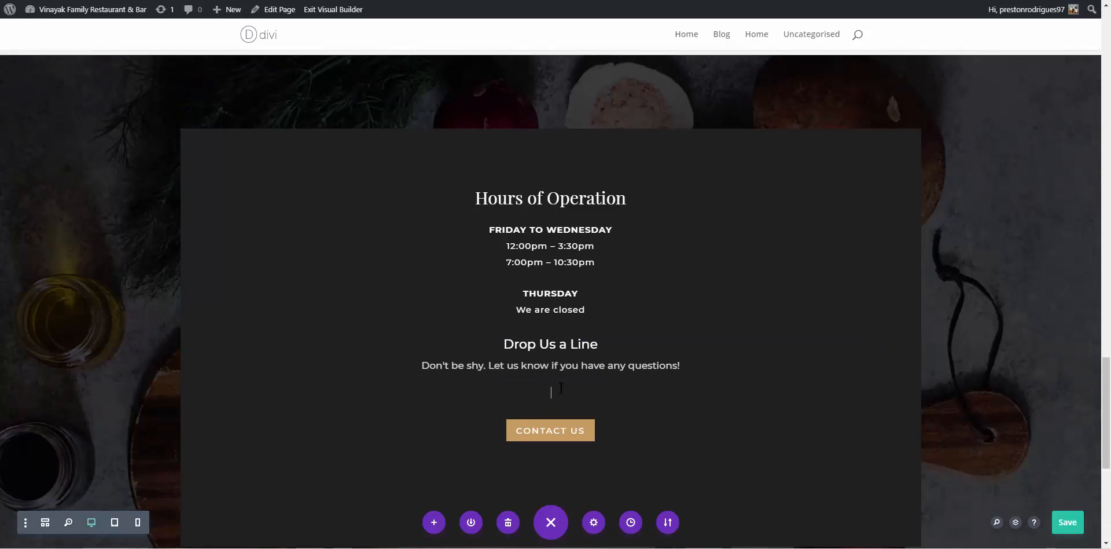
key(BackSpace)
click(561, 388)
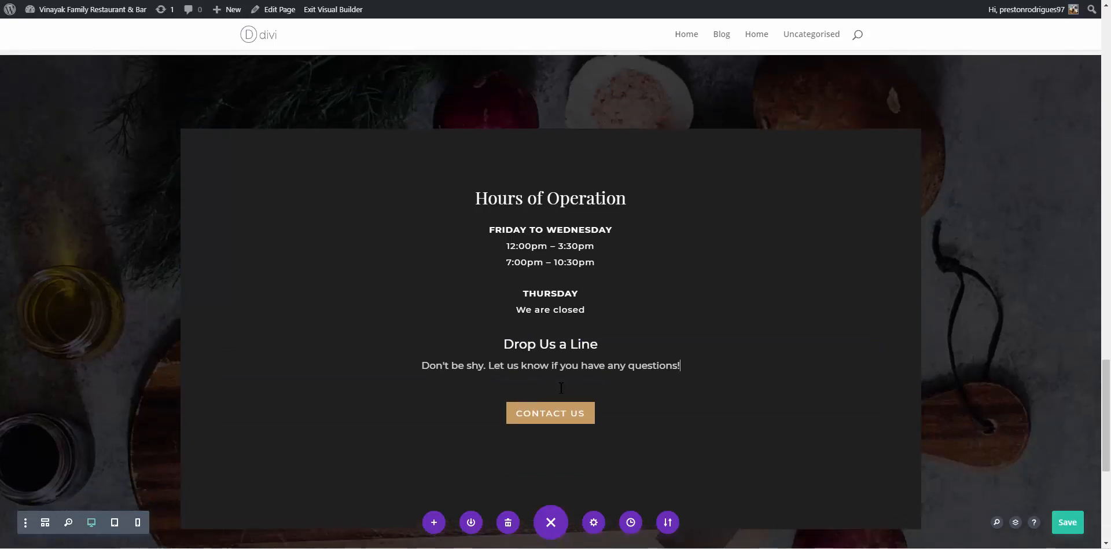
click(560, 387)
Paste the phone number as plain text, replacing its leading zero with +91
key(Return)
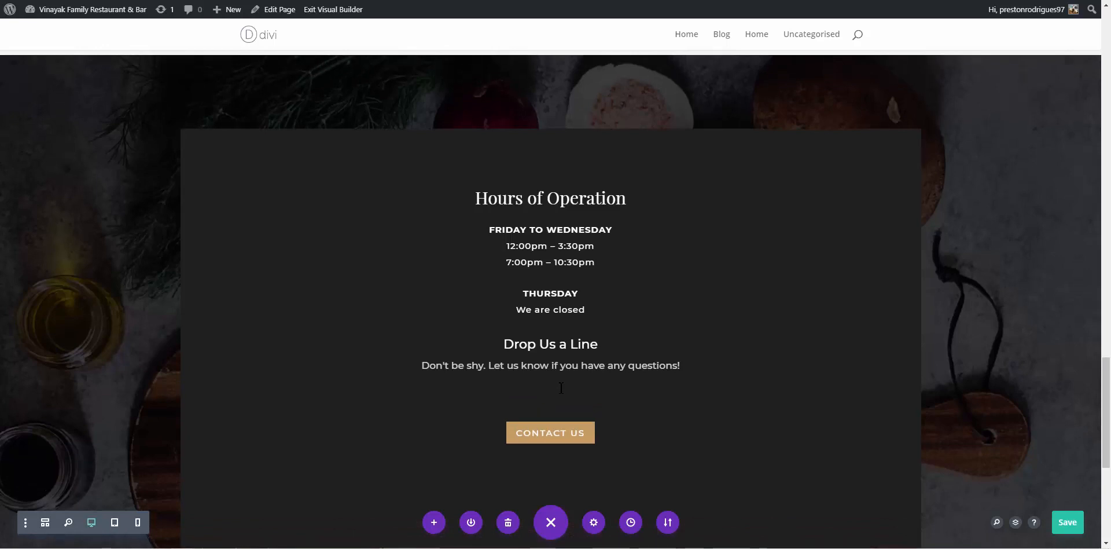
key(ctrl+v)
key(BackSpace)
key(BackSpace)
key(BackSpace)
key(BackSpace)
key(BackSpace)
key(BackSpace)
key(BackSpace)
key(BackSpace)
key(BackSpace)
key(BackSpace)
key(BackSpace)
key(BackSpace)
click(10, 548)
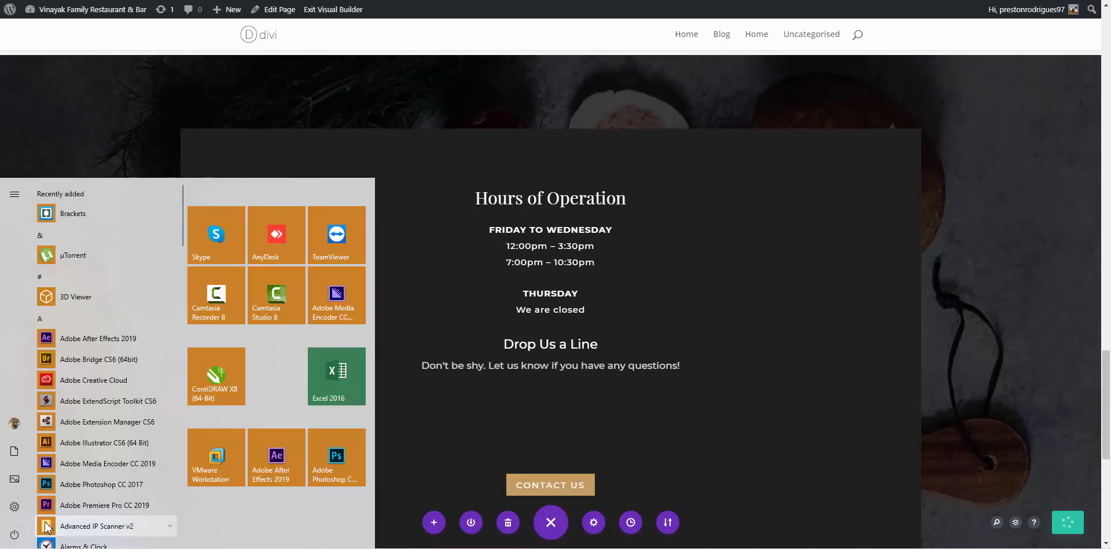
key(ctrl+v)
key(ctrl+a)
click(567, 412)
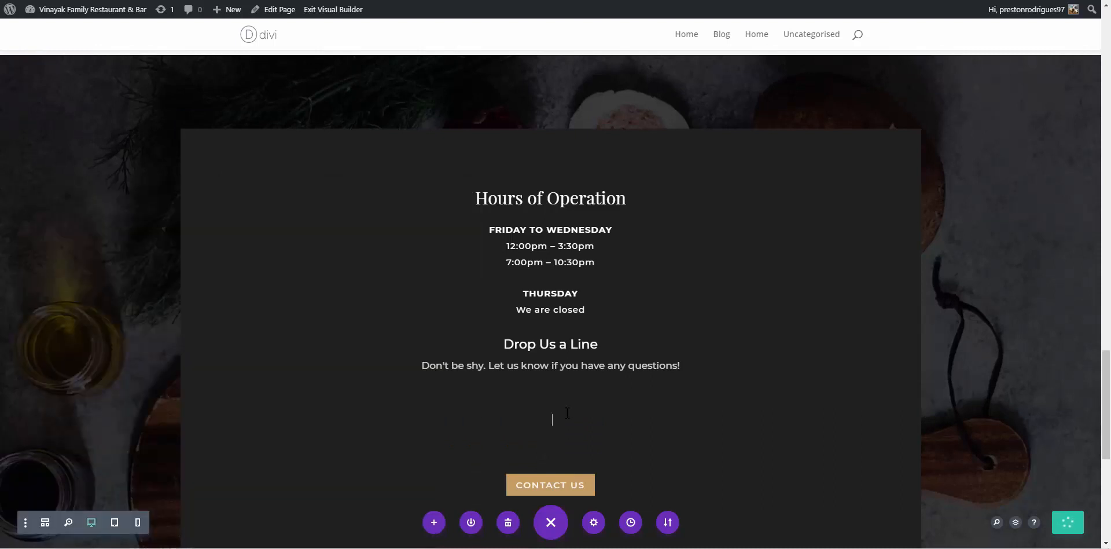
key(ctrl+v)
key(BackSpace)
text(+91)
Move the phone number onto its own line above the 'Don't be shy' text
drag(515, 423, 593, 421)
key(ctrl+c)
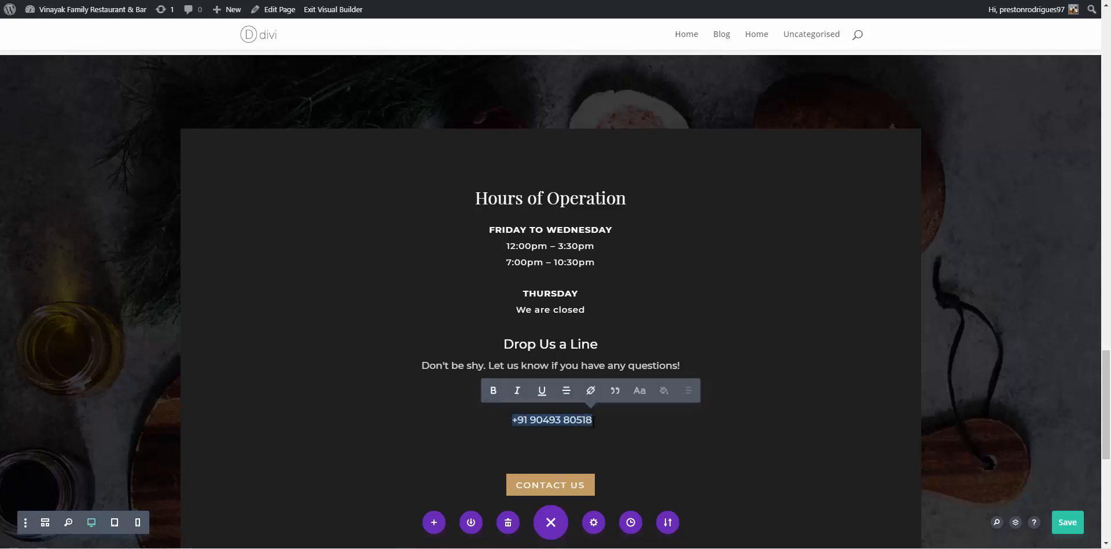
key(BackSpace)
key(BackSpace)
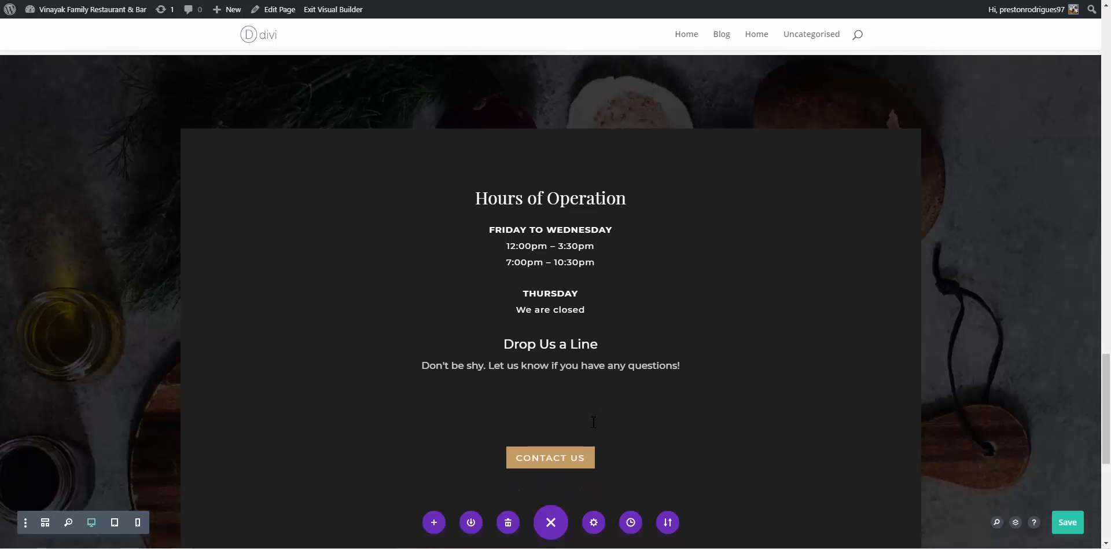
key(BackSpace)
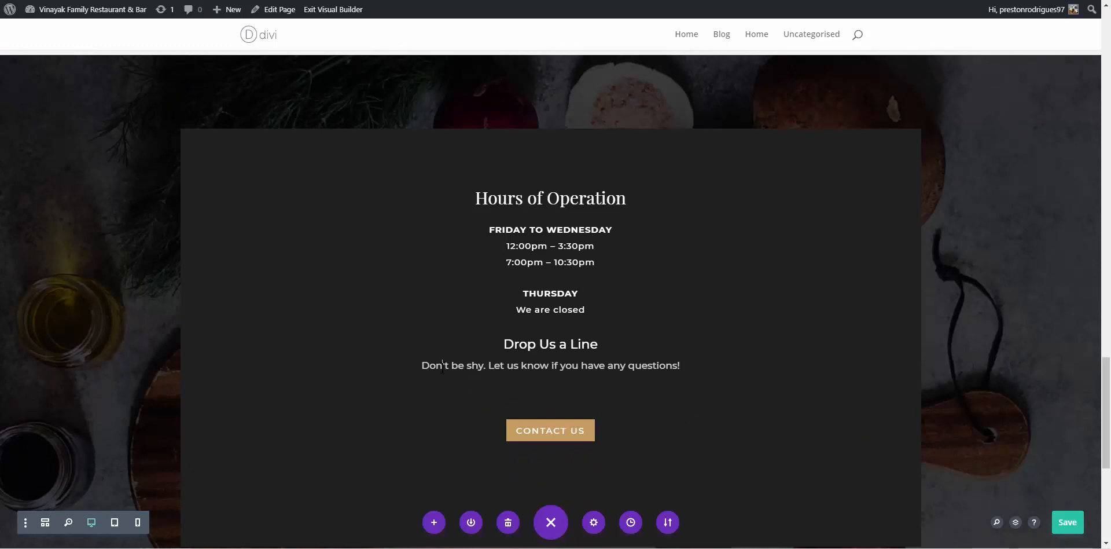
key(Return)
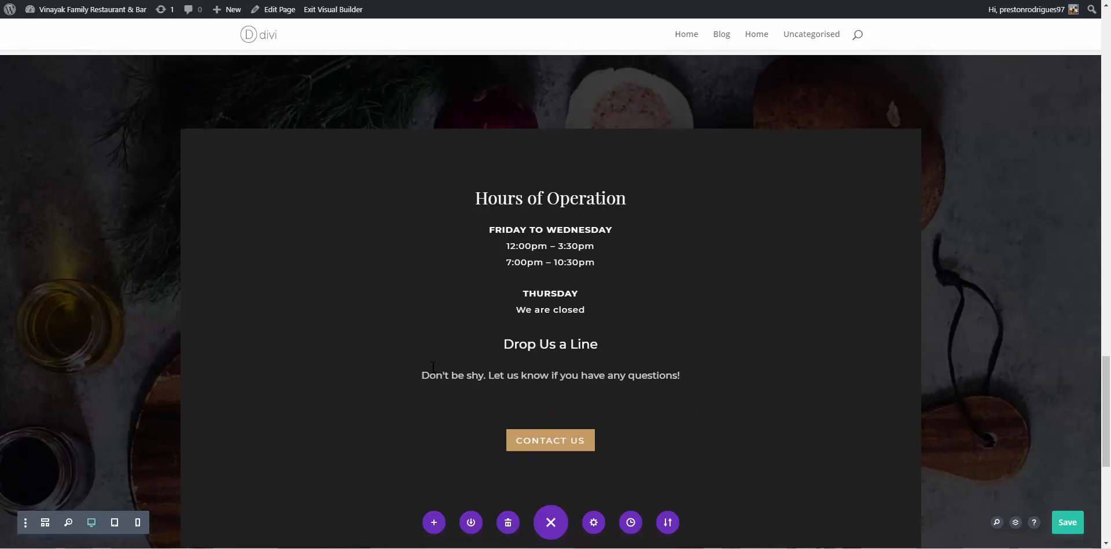
key(Return)
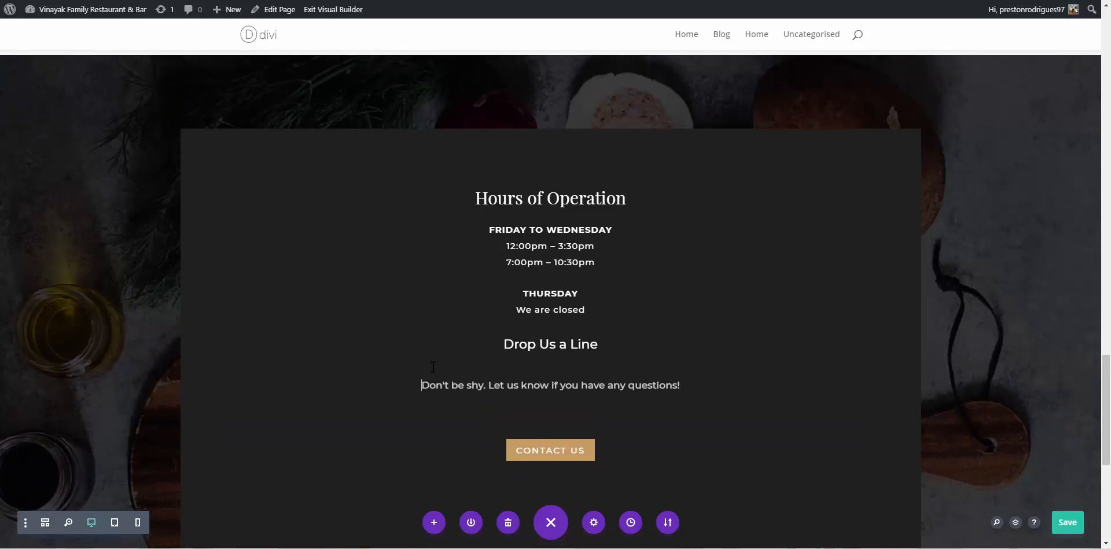
key(ctrl+v)
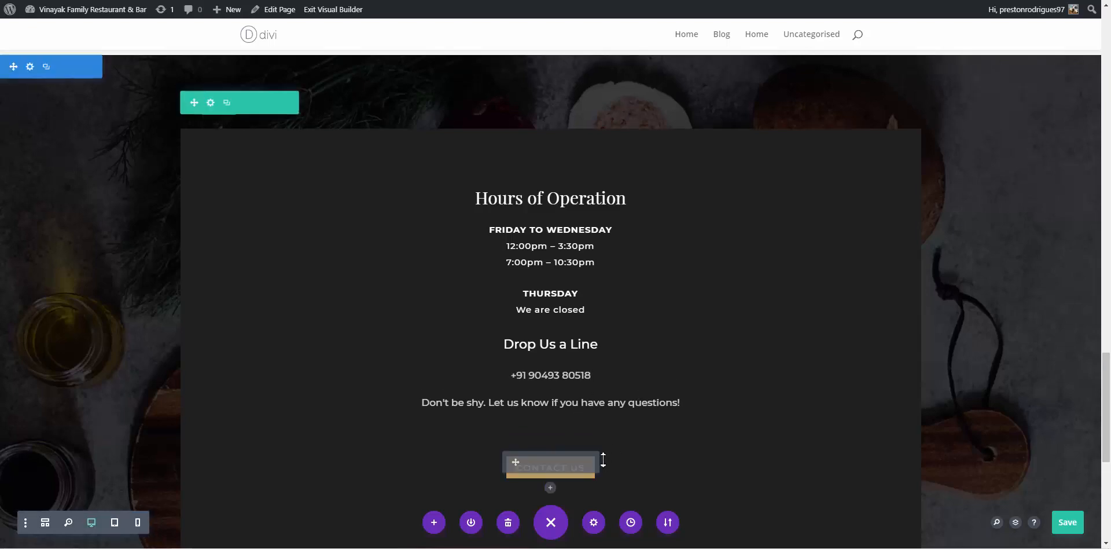
Delete the Contact Us button and divider, drag the box's bottom padding to zero, and save
scroll(822, 293, down, 3)
scroll(822, 292, up, 3)
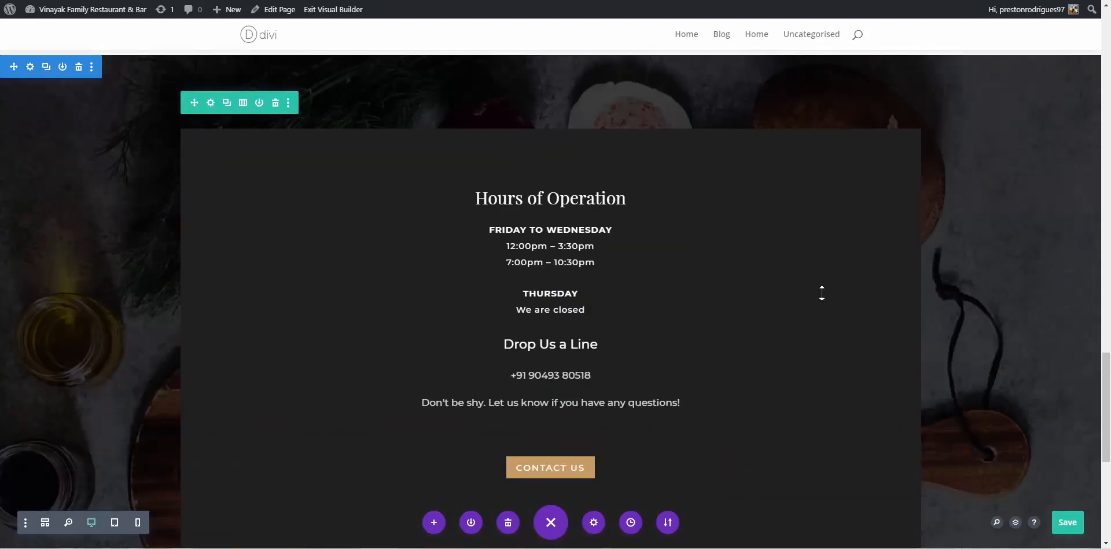
scroll(822, 293, down, 3)
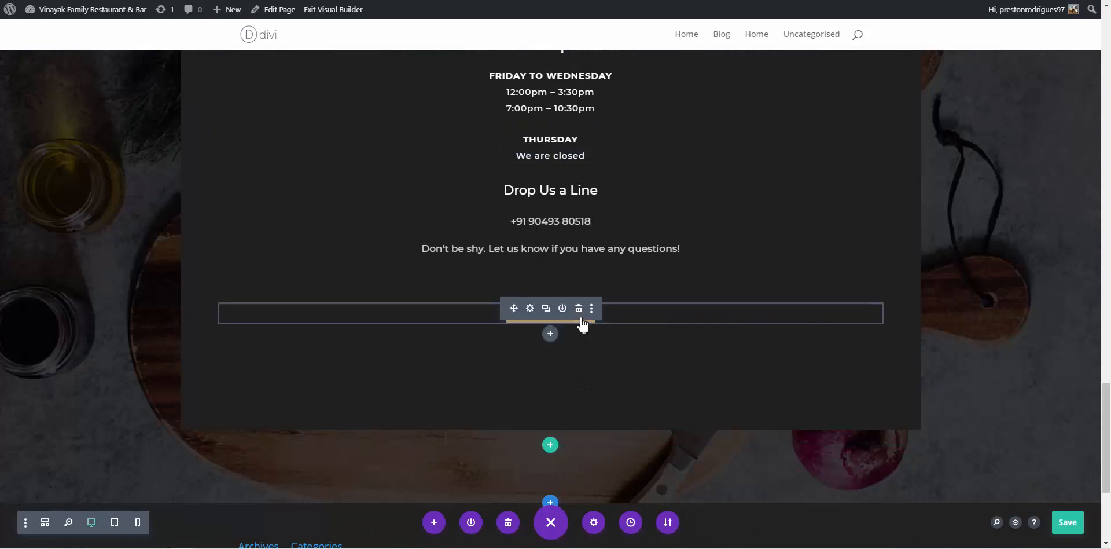
click(580, 311)
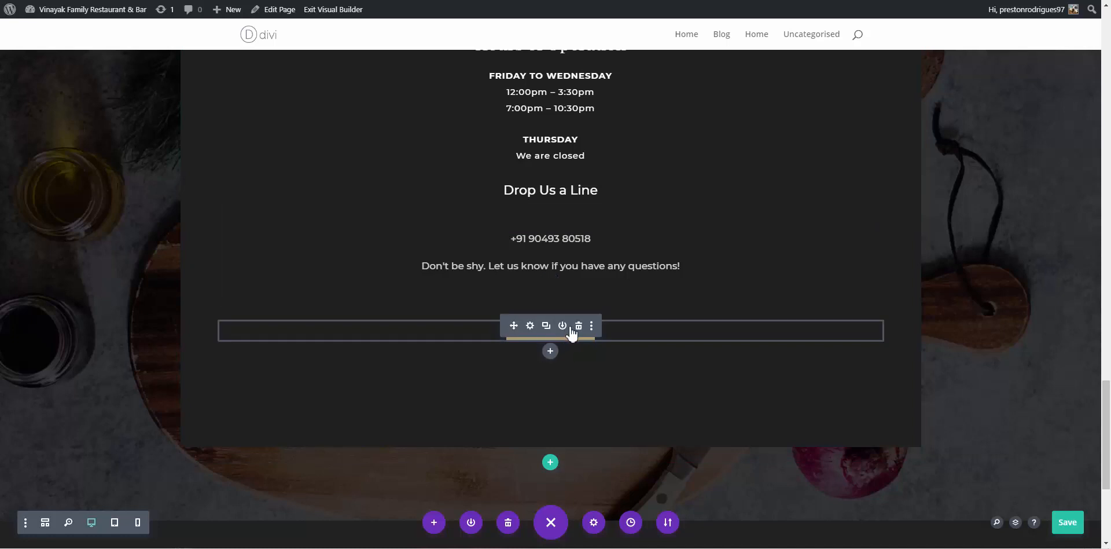
click(579, 327)
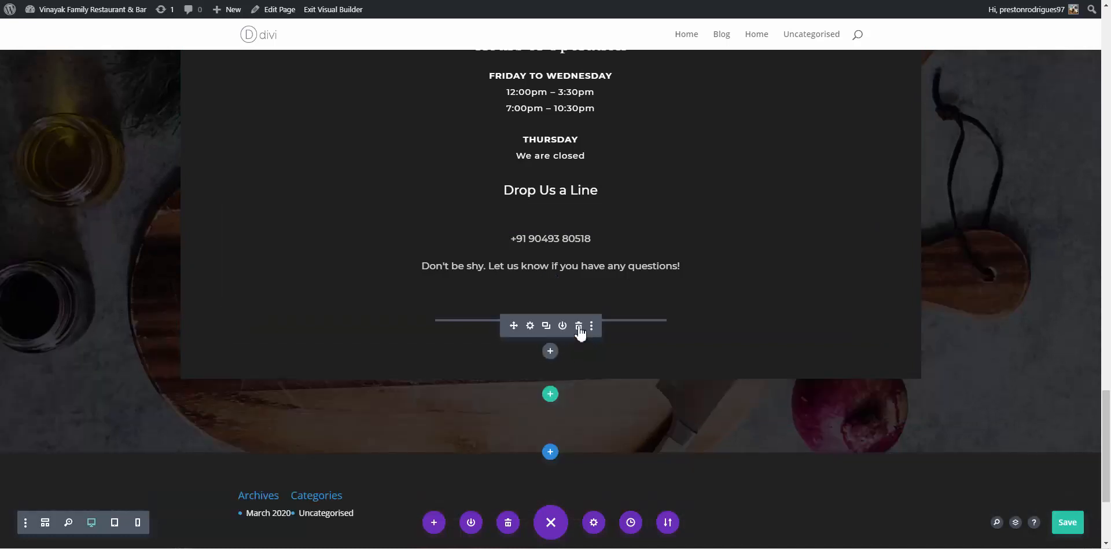
click(579, 326)
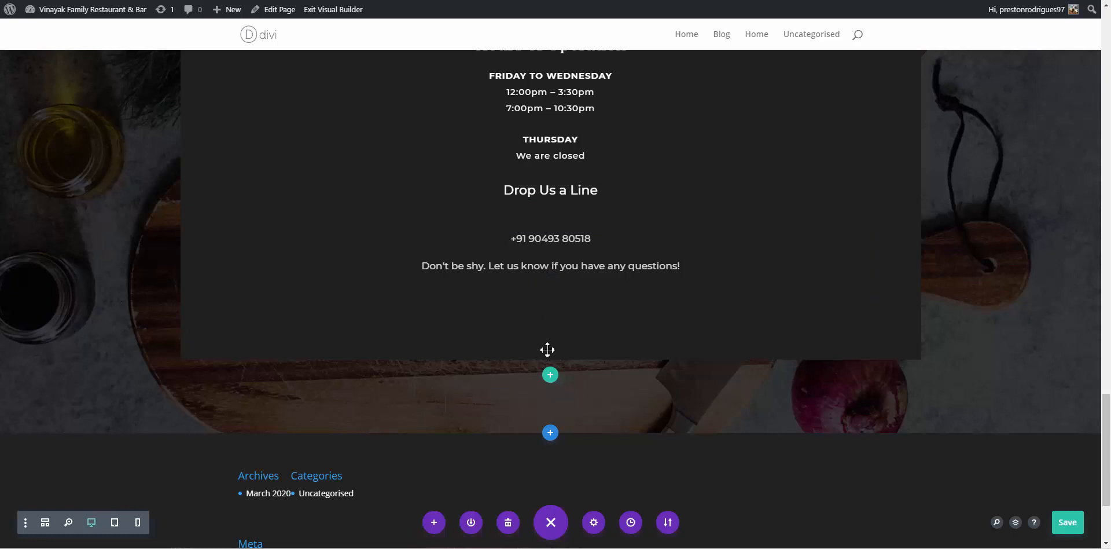
drag(544, 361, 561, 332)
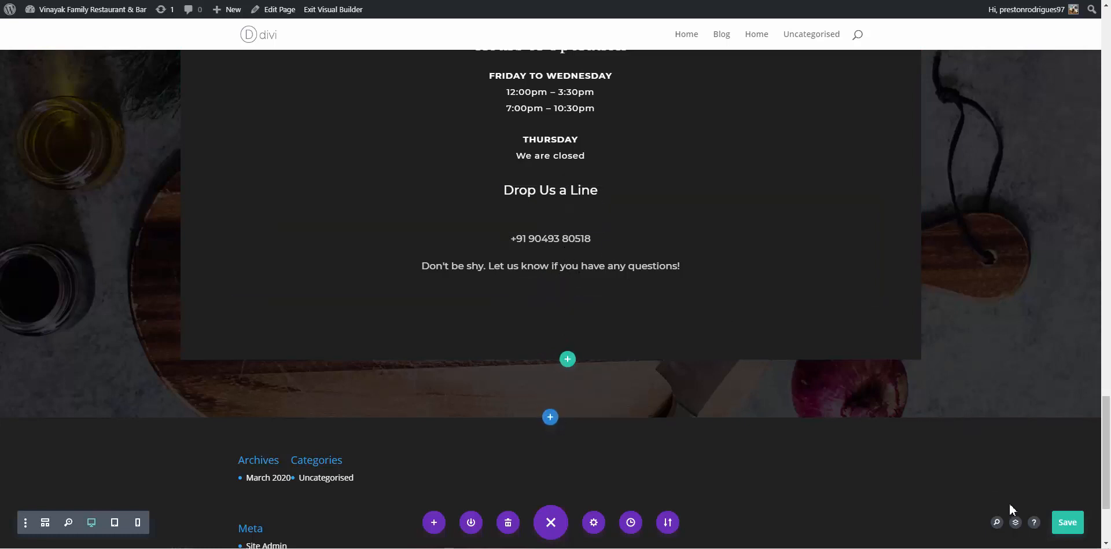
click(1067, 522)
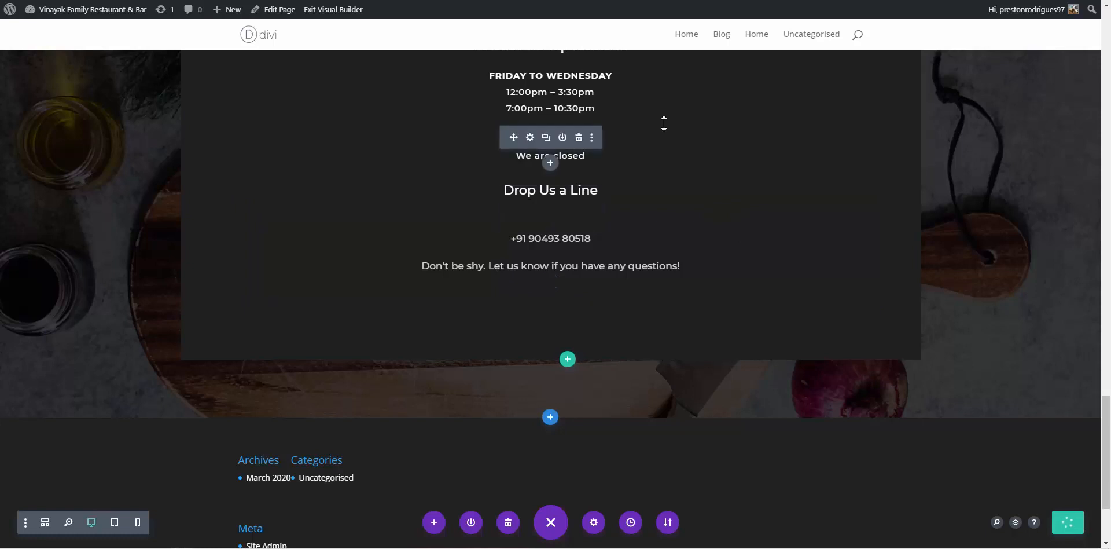
Delete the empty section between the hero banner and Our Story, save, and switch to the live-site tab
click(674, 0)
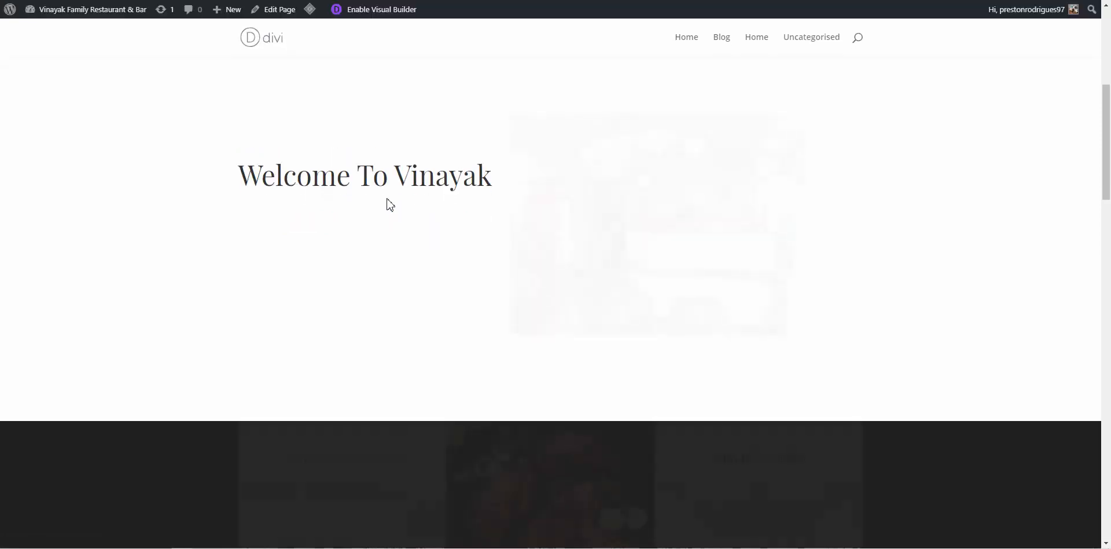
scroll(387, 199, up, 5)
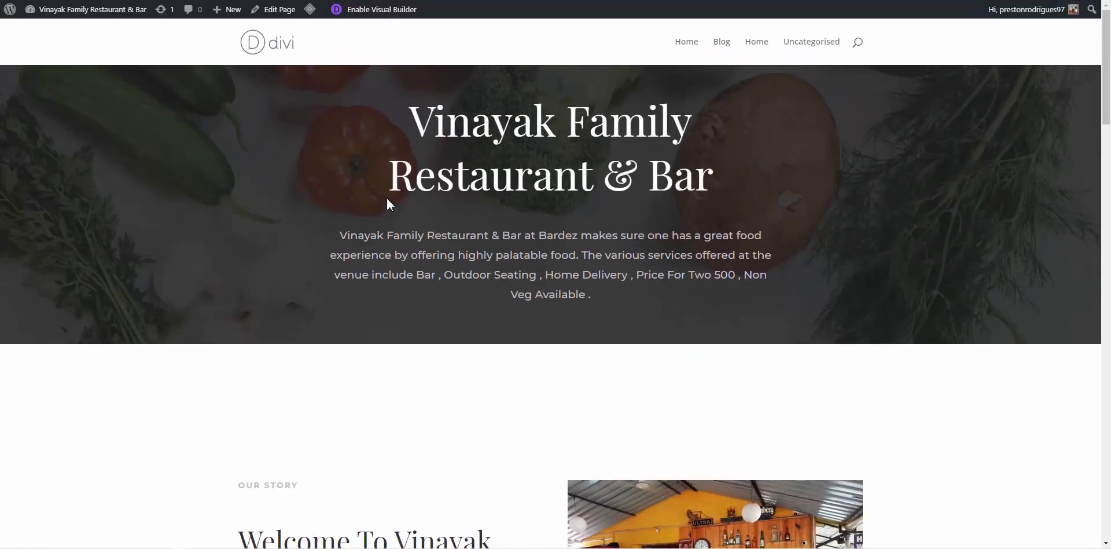
scroll(388, 202, down, 7)
scroll(387, 203, up, 8)
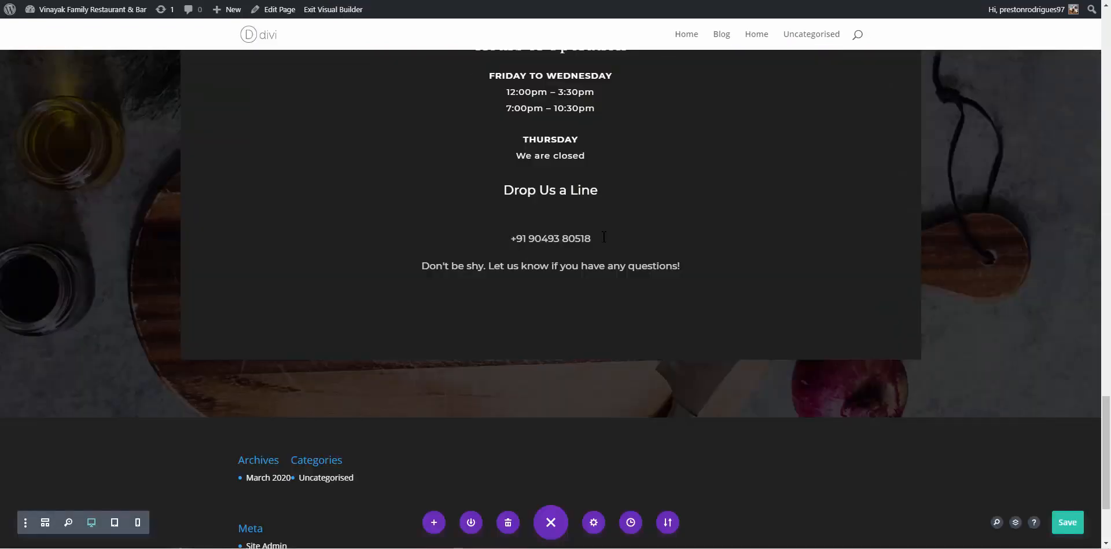
scroll(603, 237, up, 15)
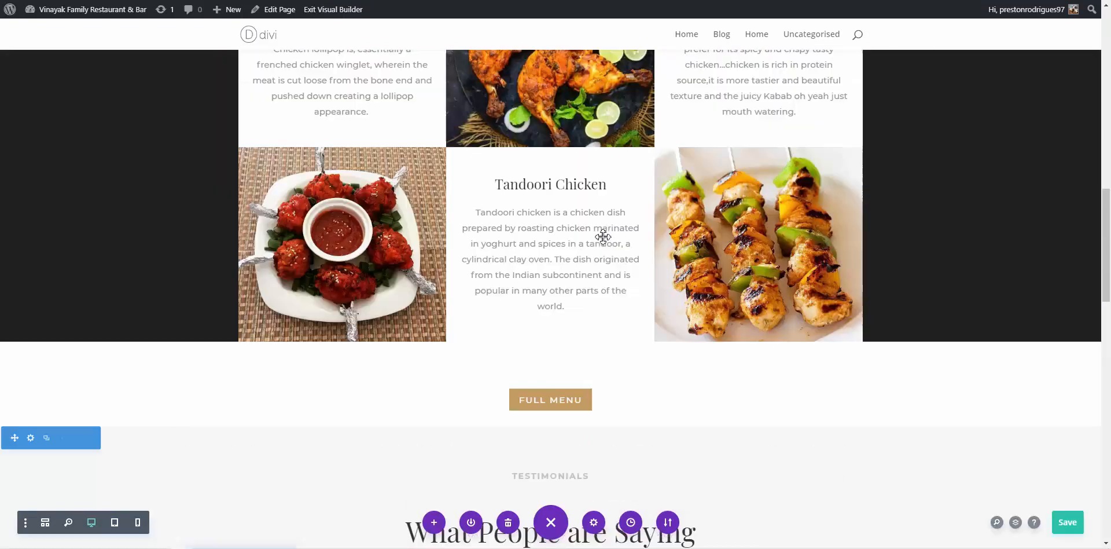
scroll(603, 237, up, 10)
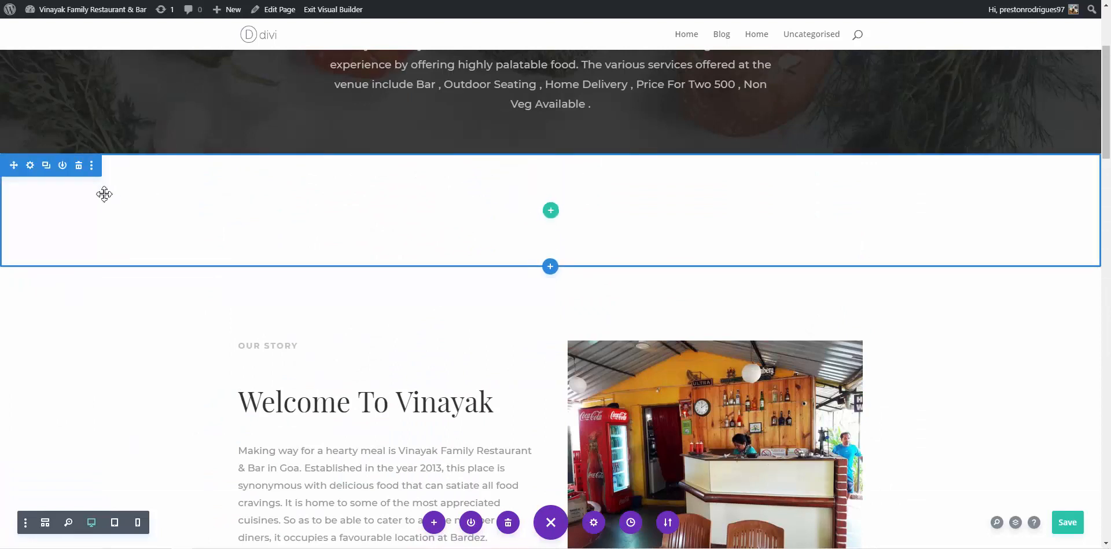
click(79, 165)
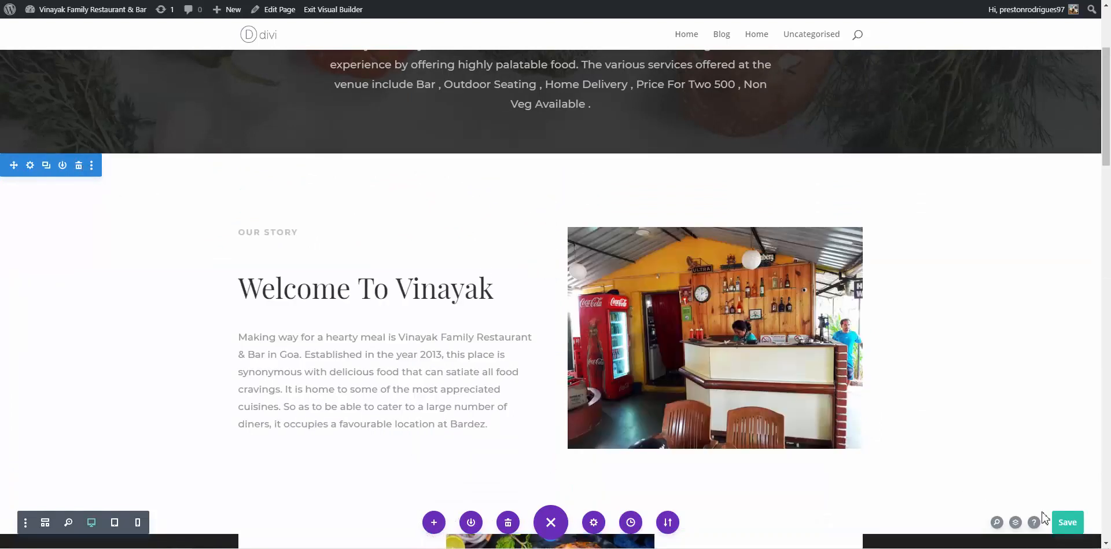
click(1068, 521)
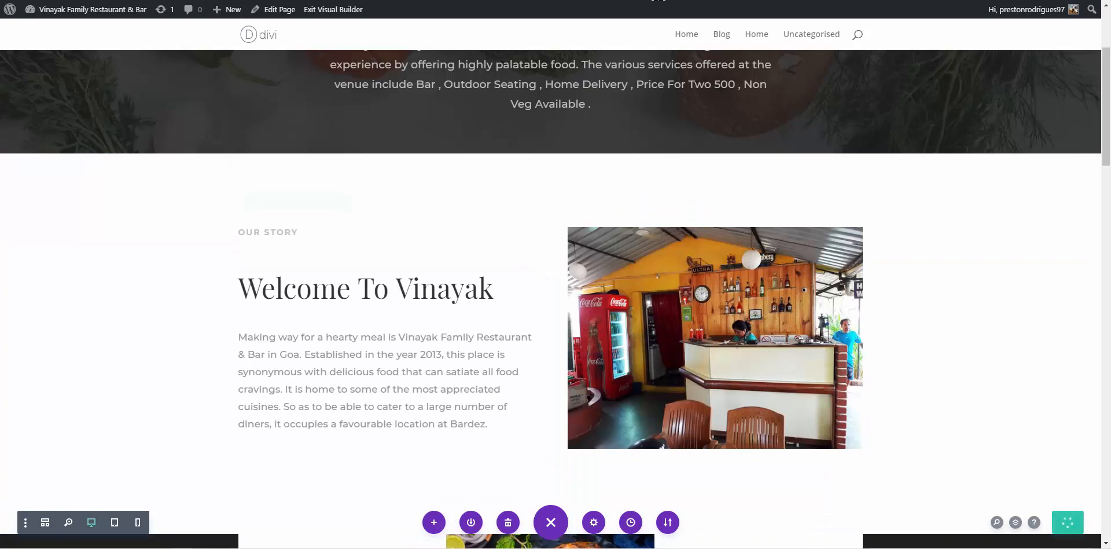
click(658, 0)
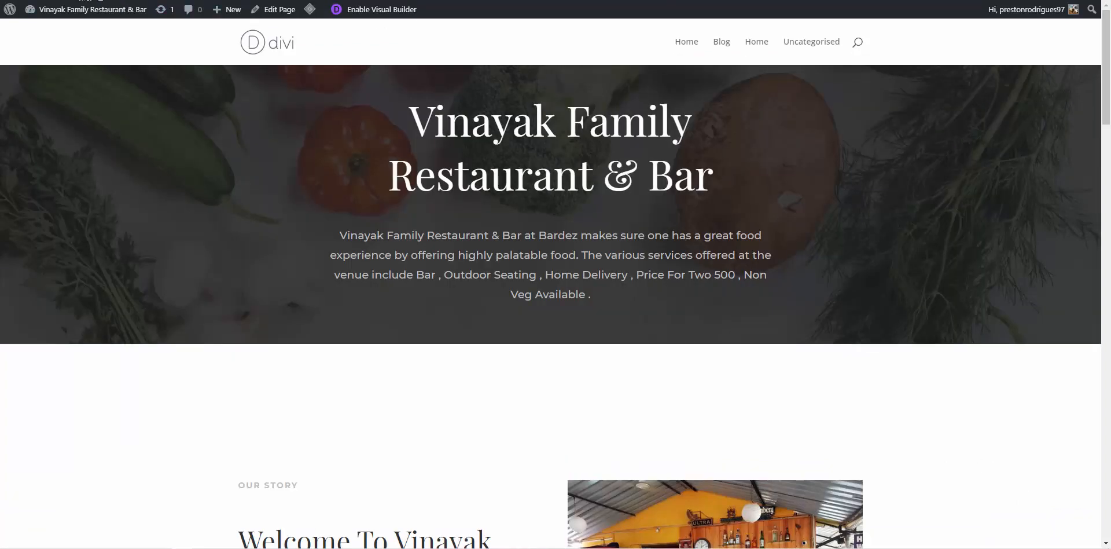
key(F5)
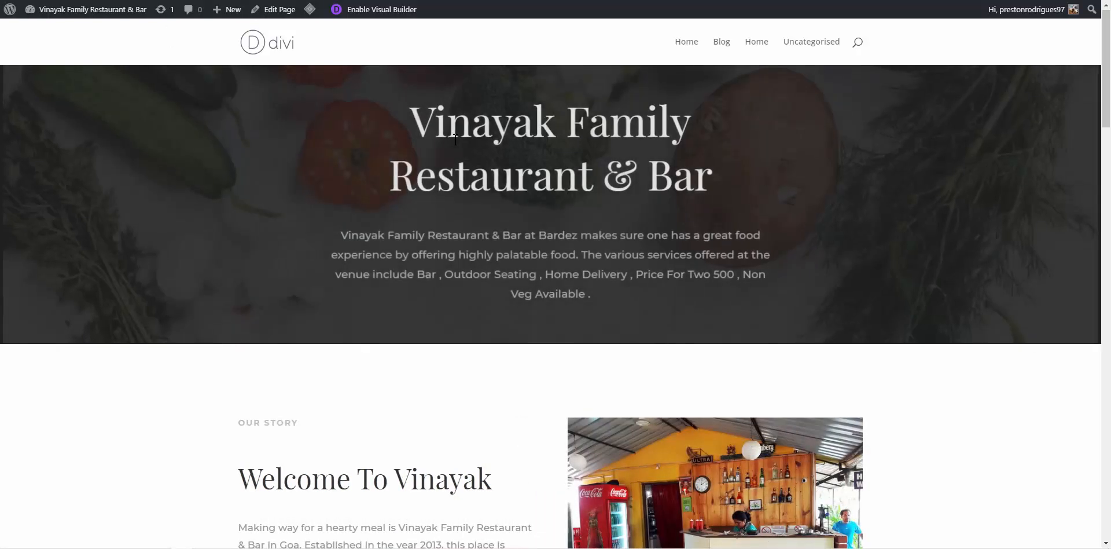
scroll(478, 165, down, 7)
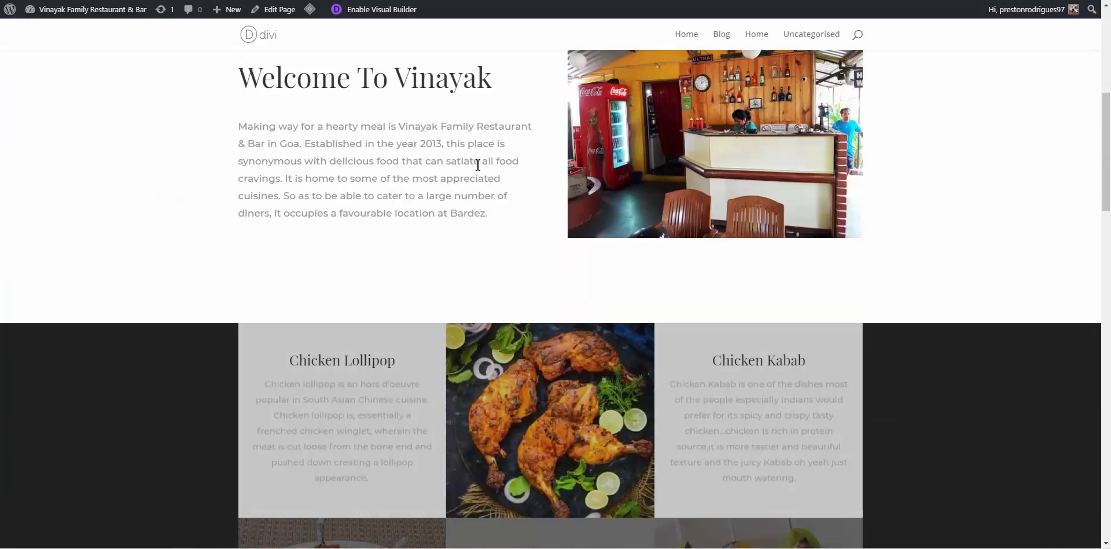
scroll(478, 165, down, 9)
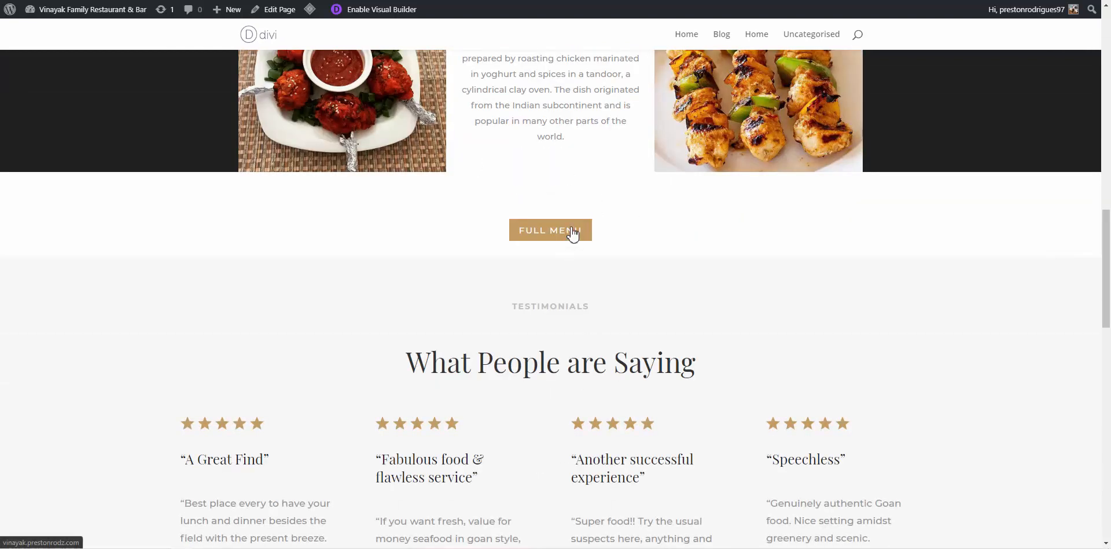
scroll(573, 233, up, 3)
scroll(573, 233, up, 3)
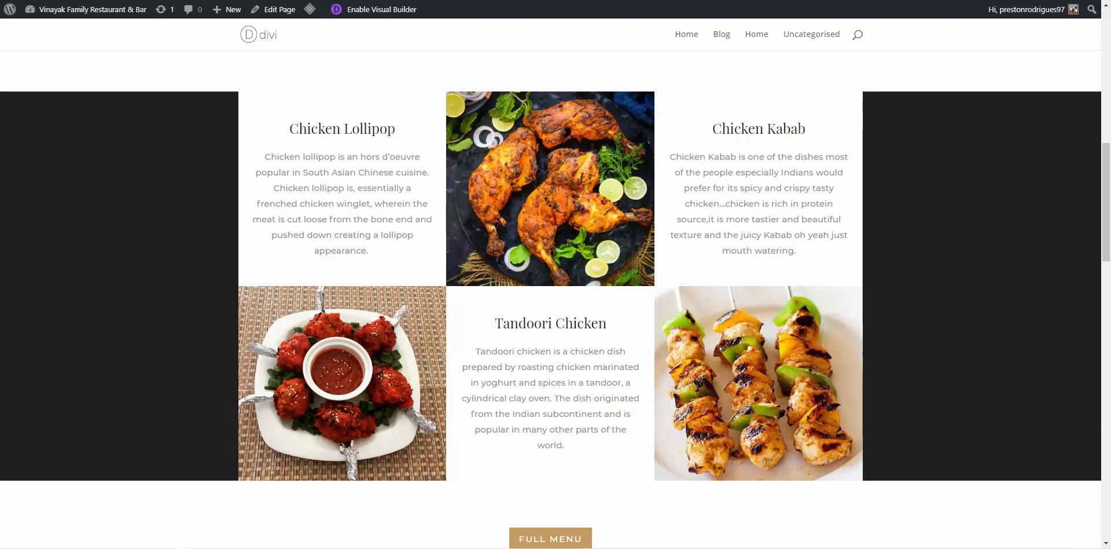
scroll(573, 231, up, 3)
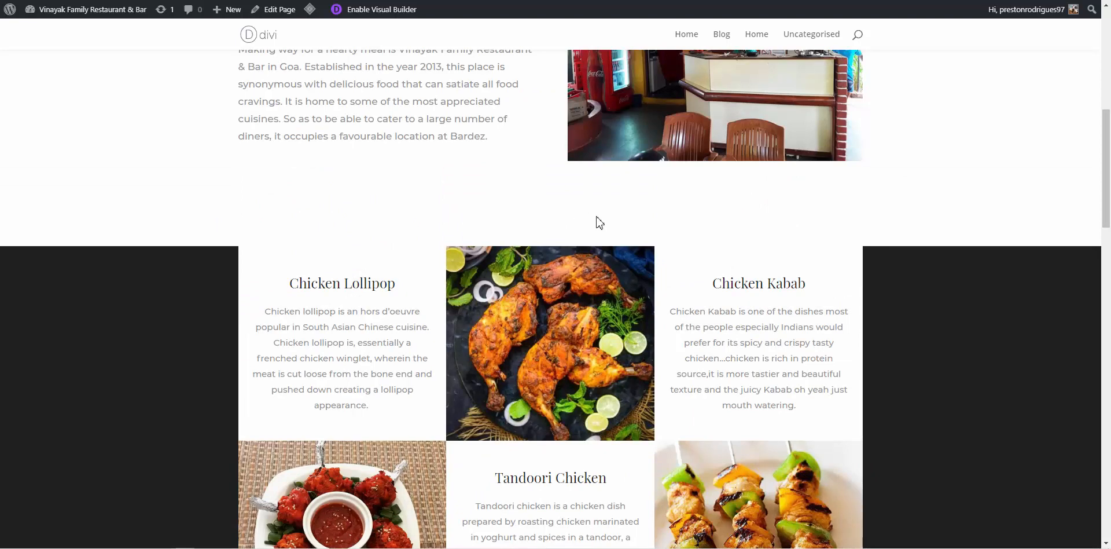
scroll(596, 224, down, 6)
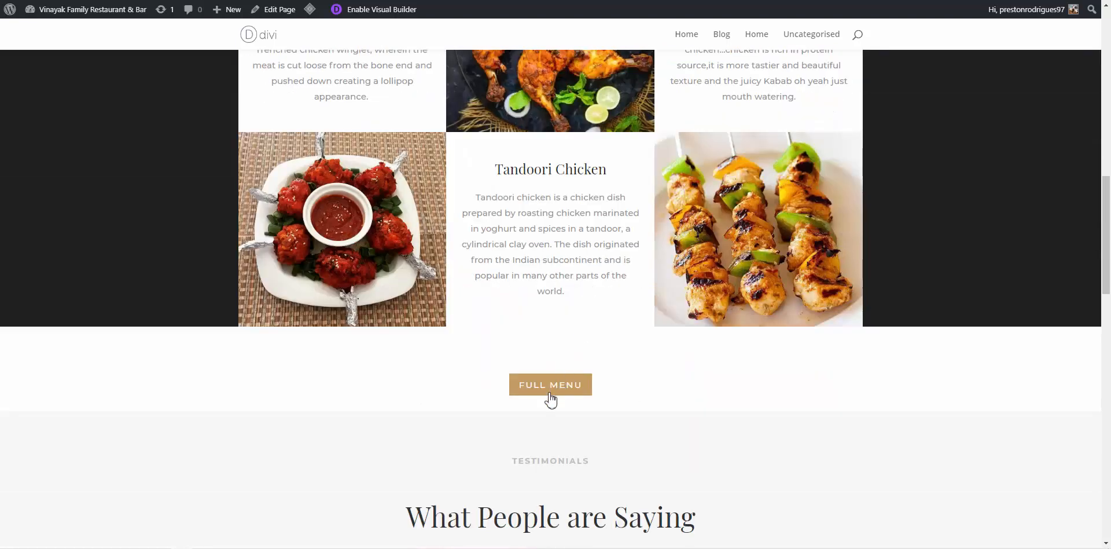
scroll(550, 400, down, 10)
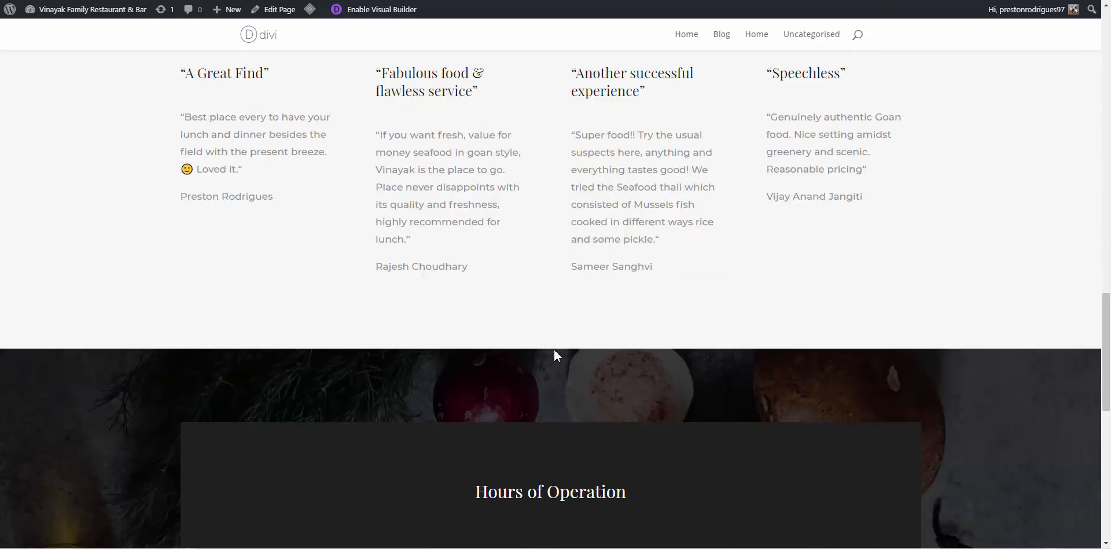
scroll(553, 353, down, 10)
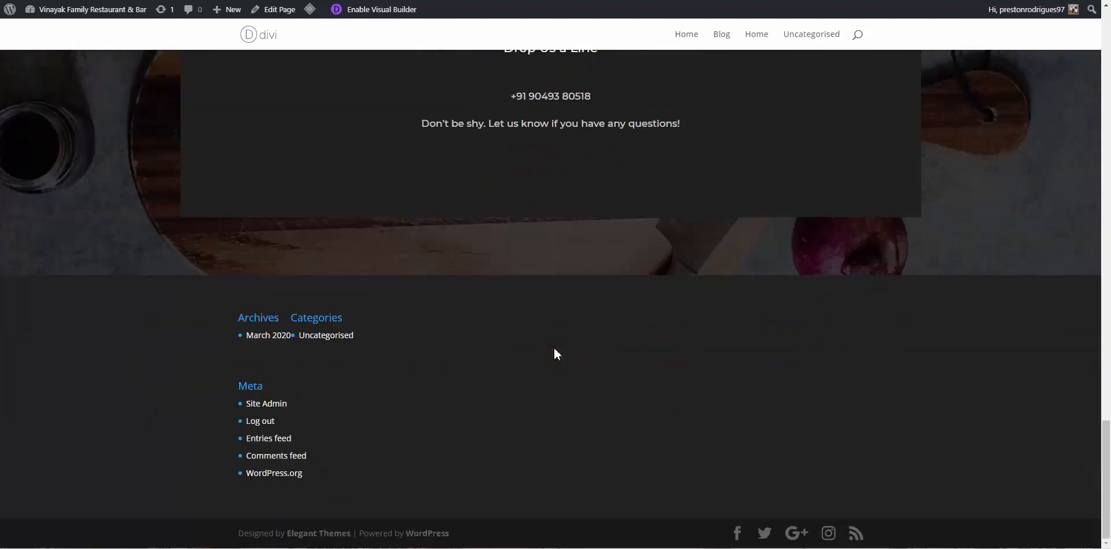
scroll(554, 353, up, 20)
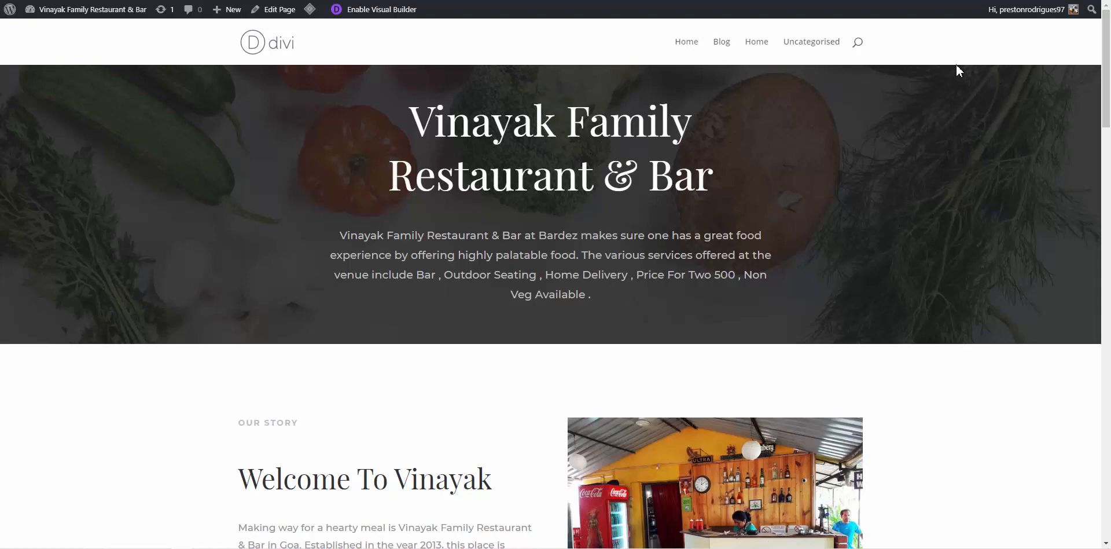
scroll(923, 231, down, 20)
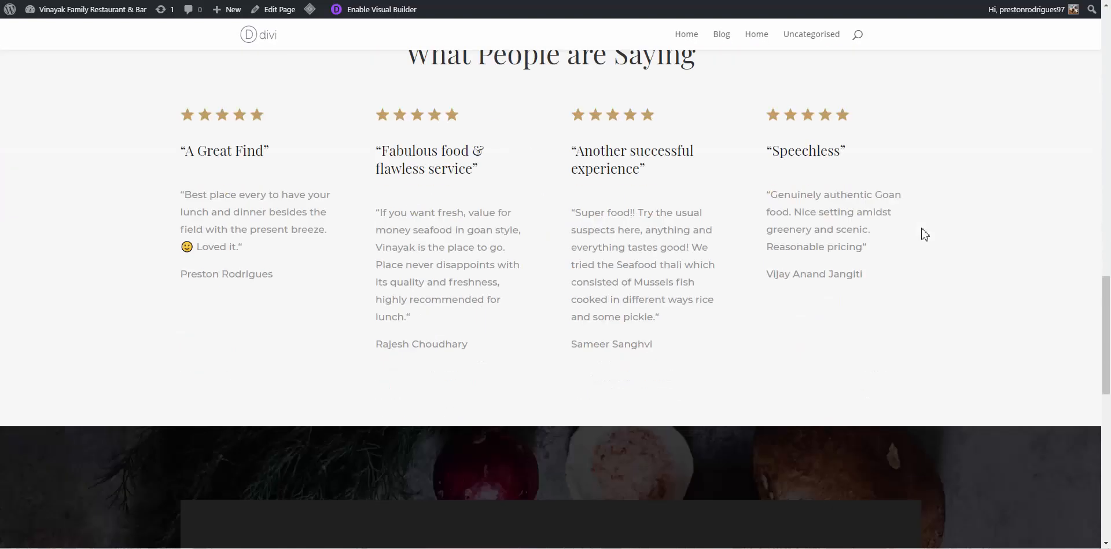
scroll(922, 231, down, 5)
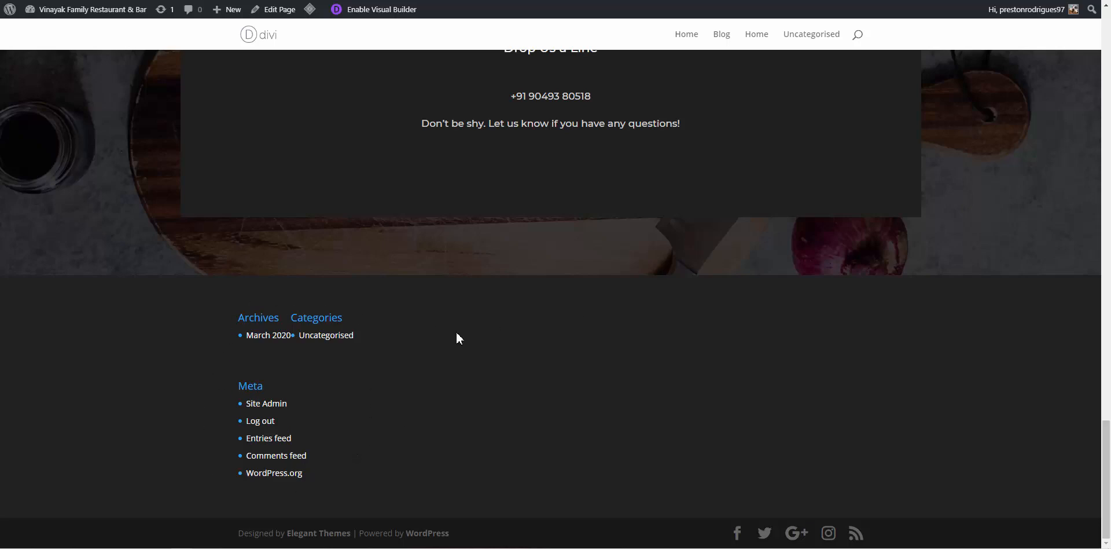
scroll(456, 333, up, 20)
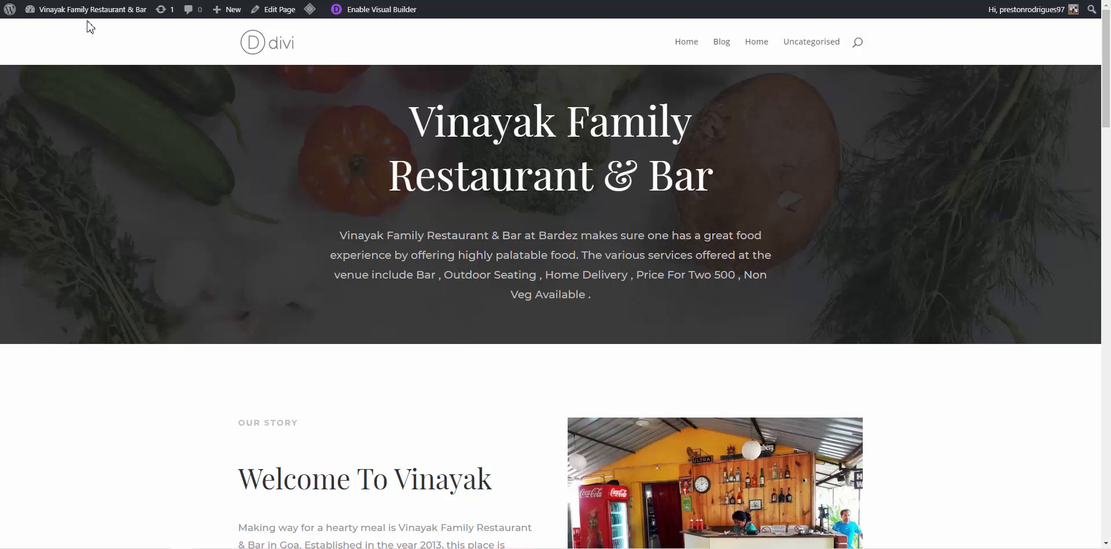
Go to Appearance > Customise from the Dashboard, saving and exiting the Divi Visual Builder
mouse_move(87, 18)
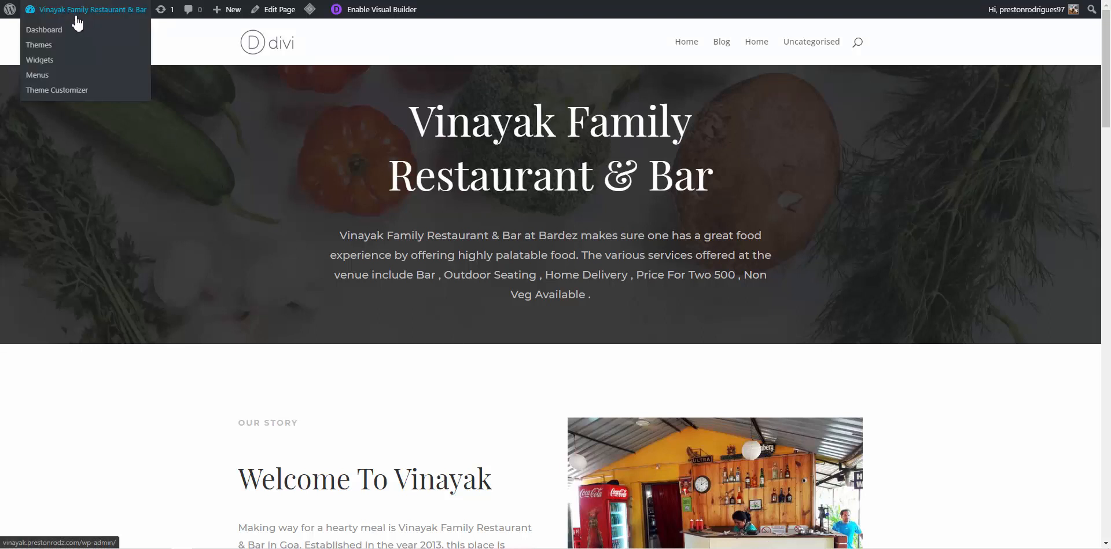
click(61, 32)
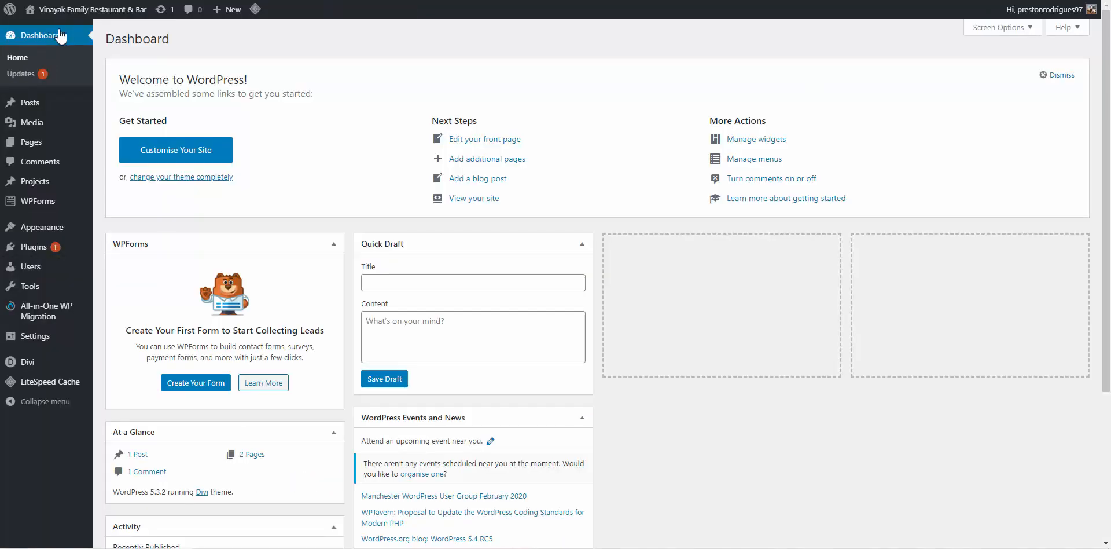
mouse_move(70, 231)
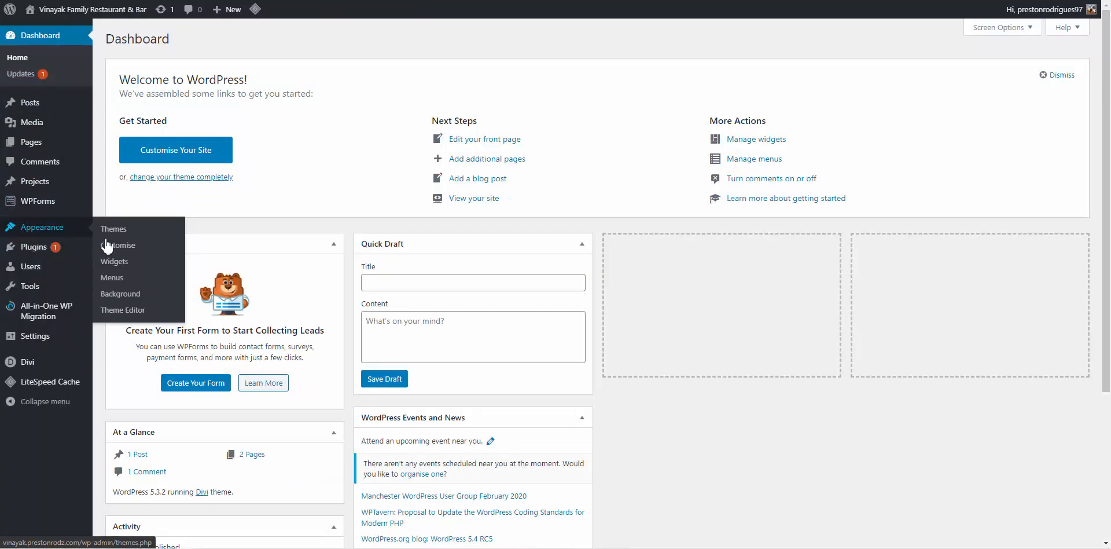
click(121, 246)
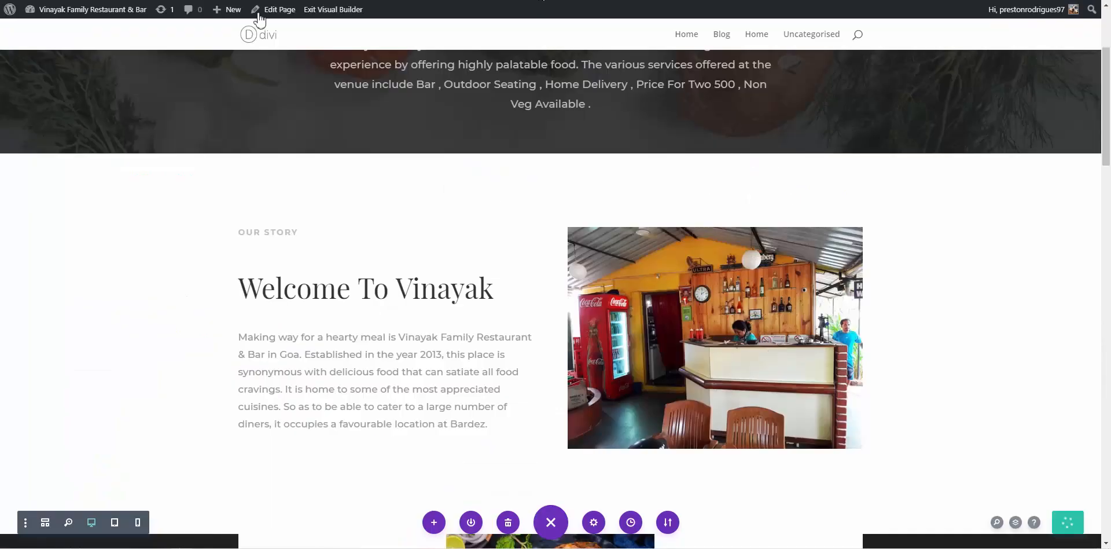
mouse_move(100, 13)
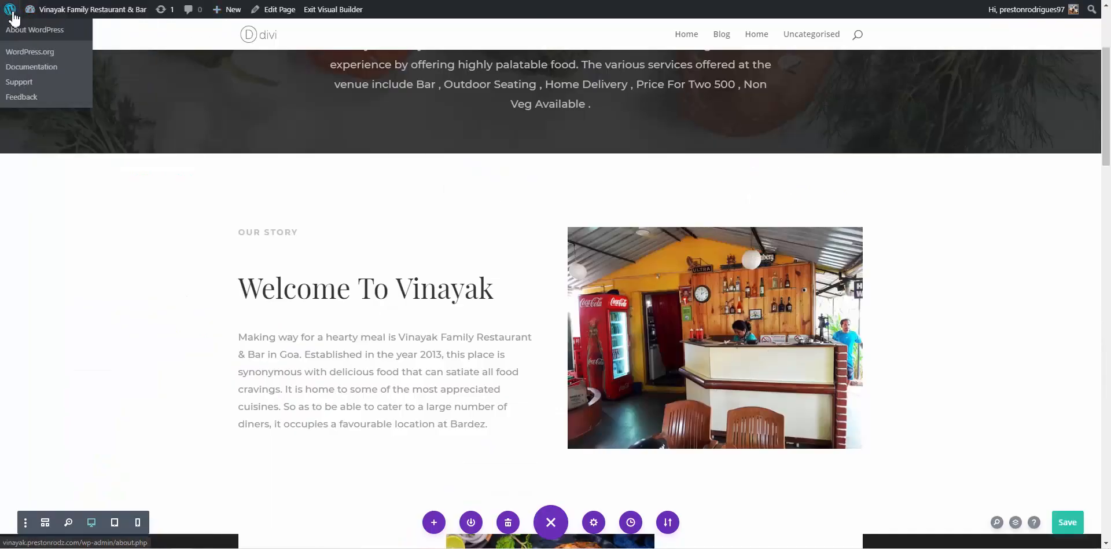
click(1068, 522)
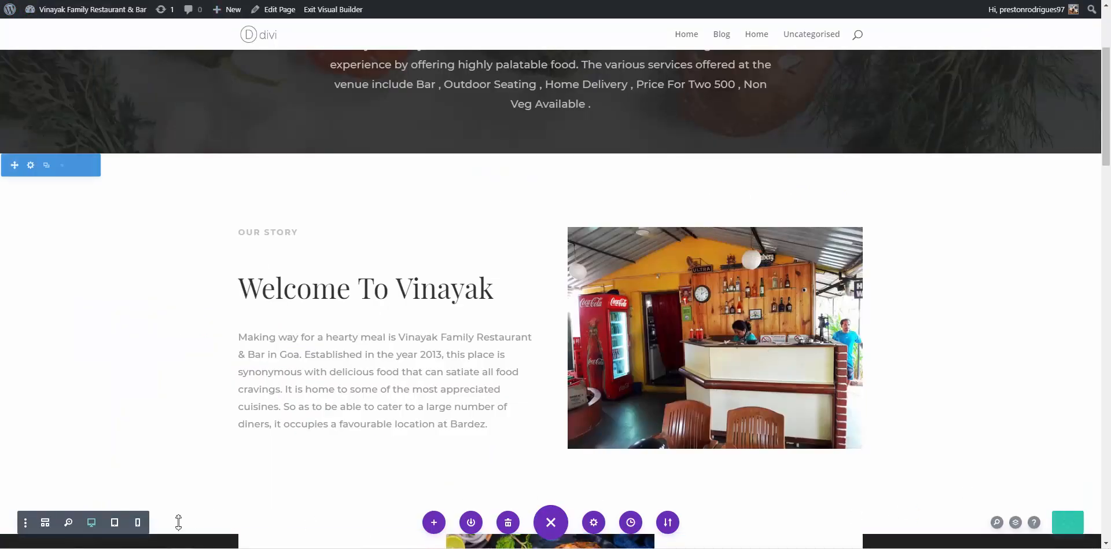
click(284, 20)
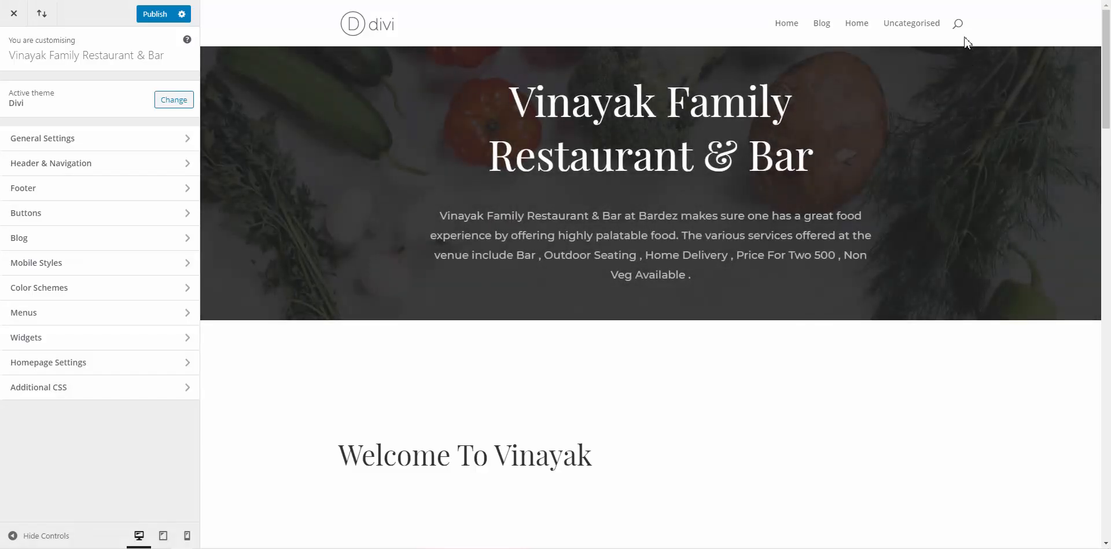
Look through Header & Navigation > Primary Menu Bar, then open the Customizer's Menus panel
scroll(964, 29, down, 5)
scroll(949, 26, up, 3)
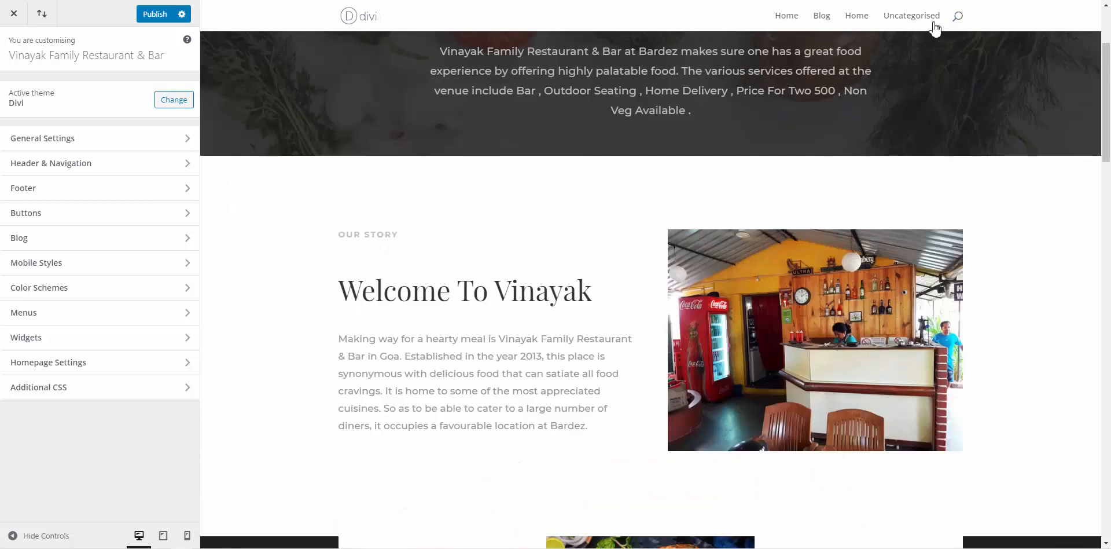
scroll(937, 52, up, 3)
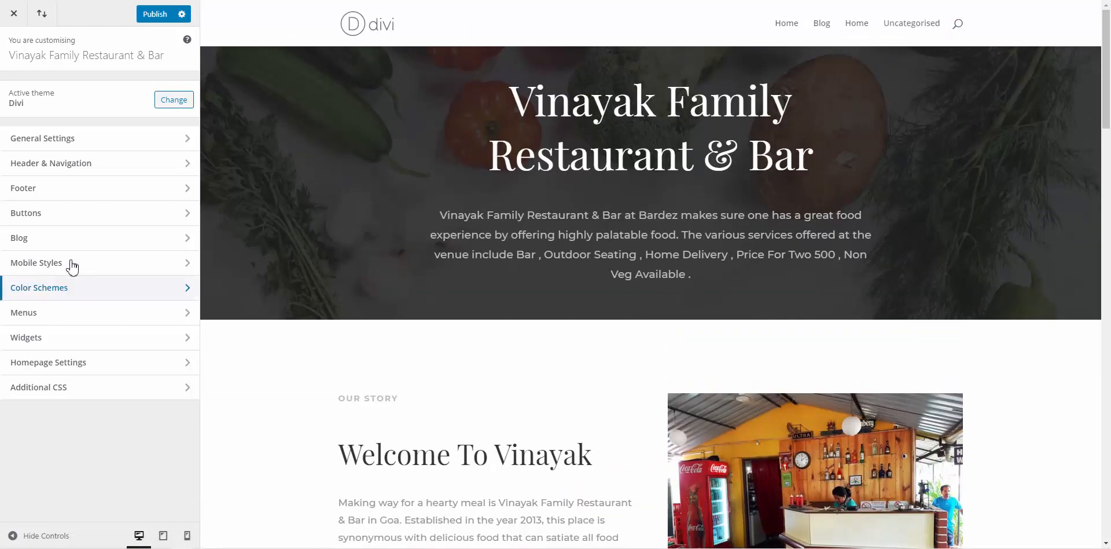
click(75, 166)
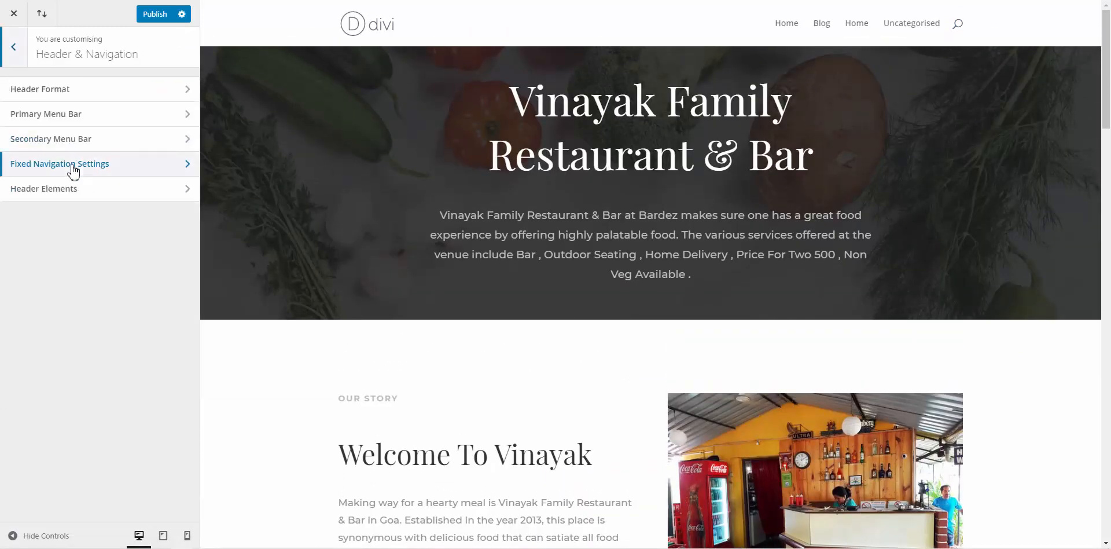
click(75, 117)
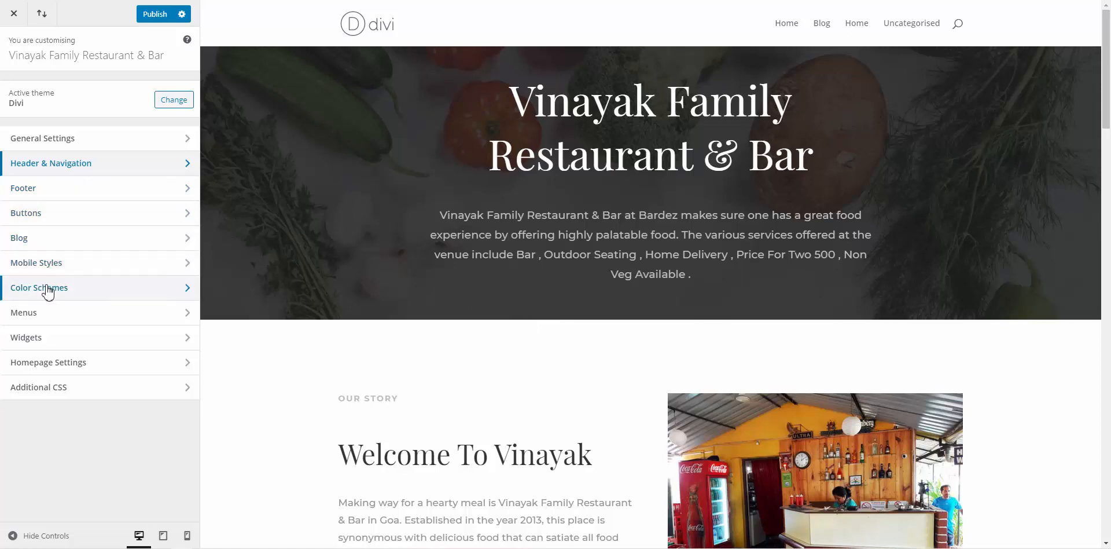
click(68, 315)
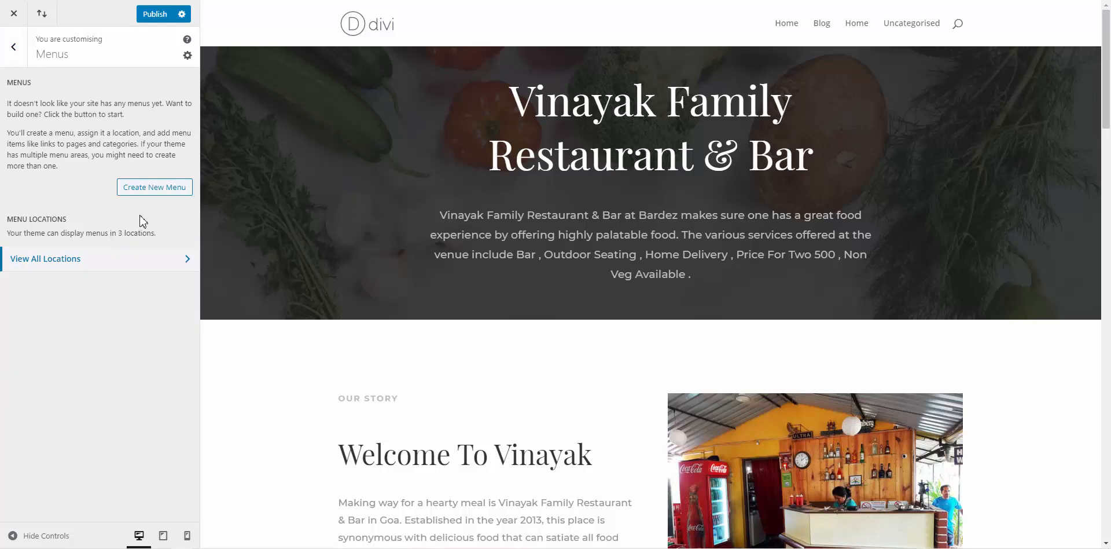
Create 'menu 1' in the Primary Menu location and open its Add Items page list
click(173, 185)
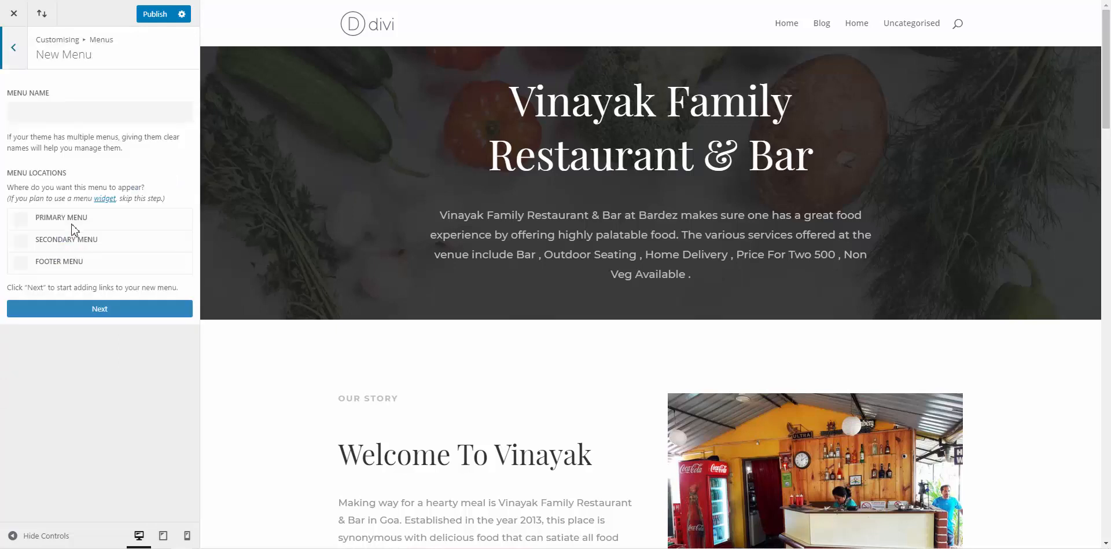
click(52, 222)
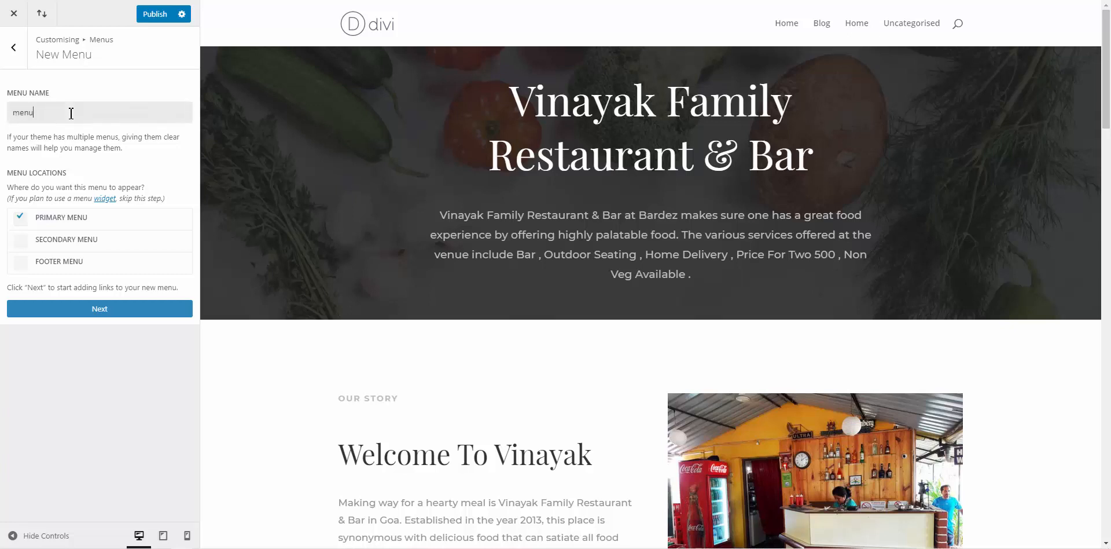
click(88, 309)
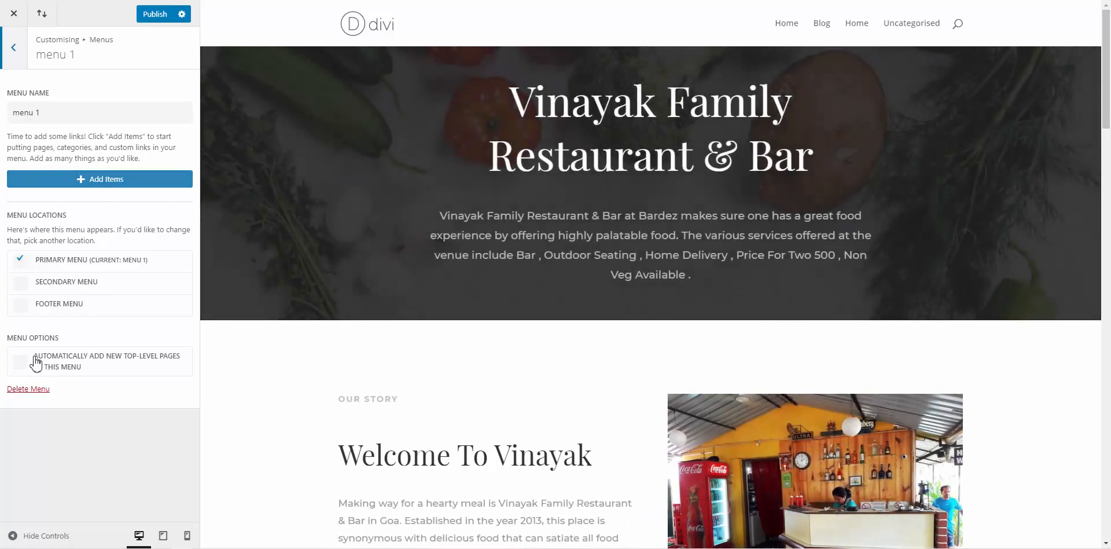
click(129, 183)
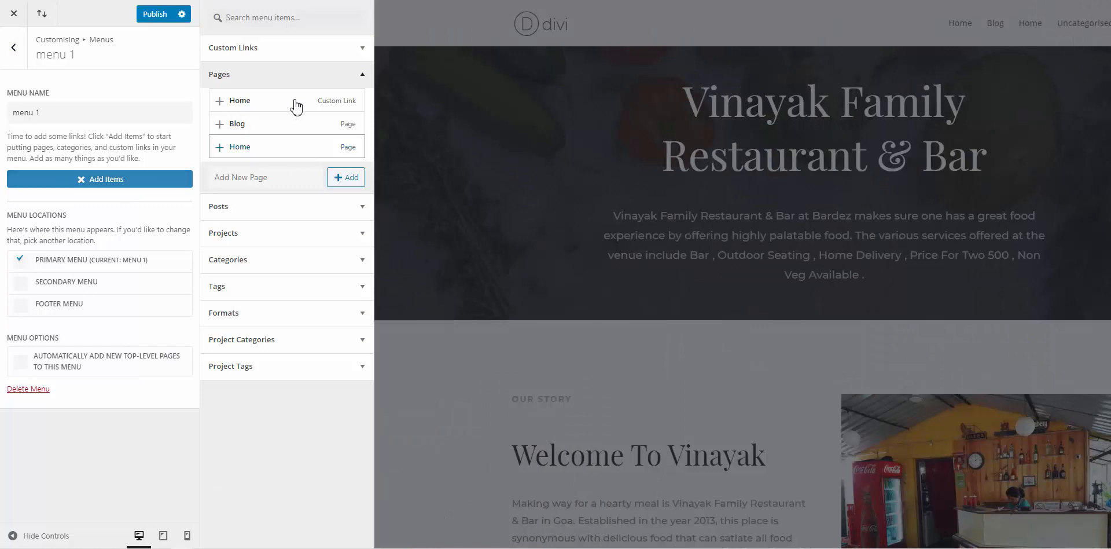
Add the Home and Blog pages to menu 1, with Home placed above Blog
click(221, 101)
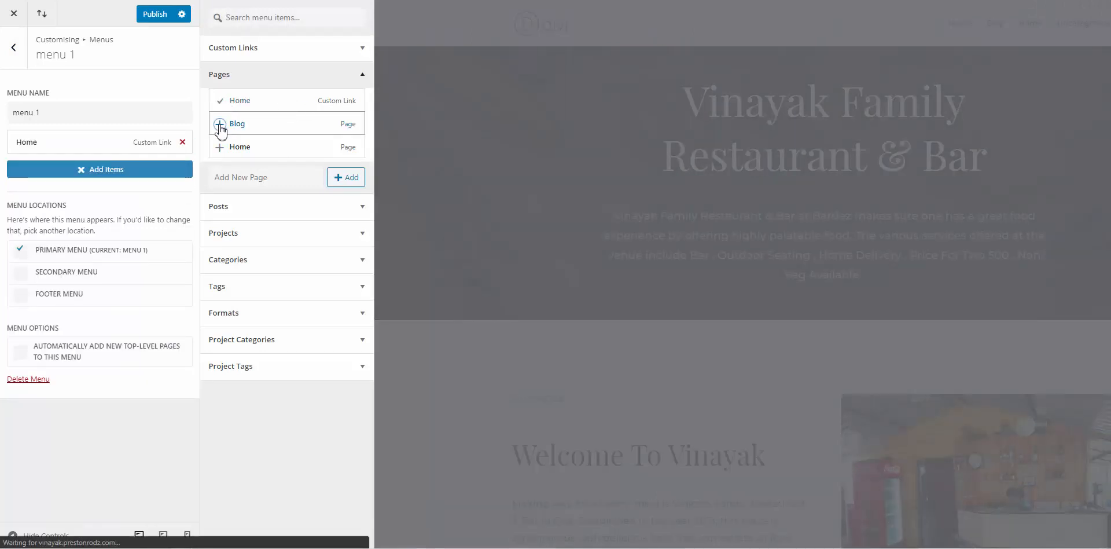
click(219, 124)
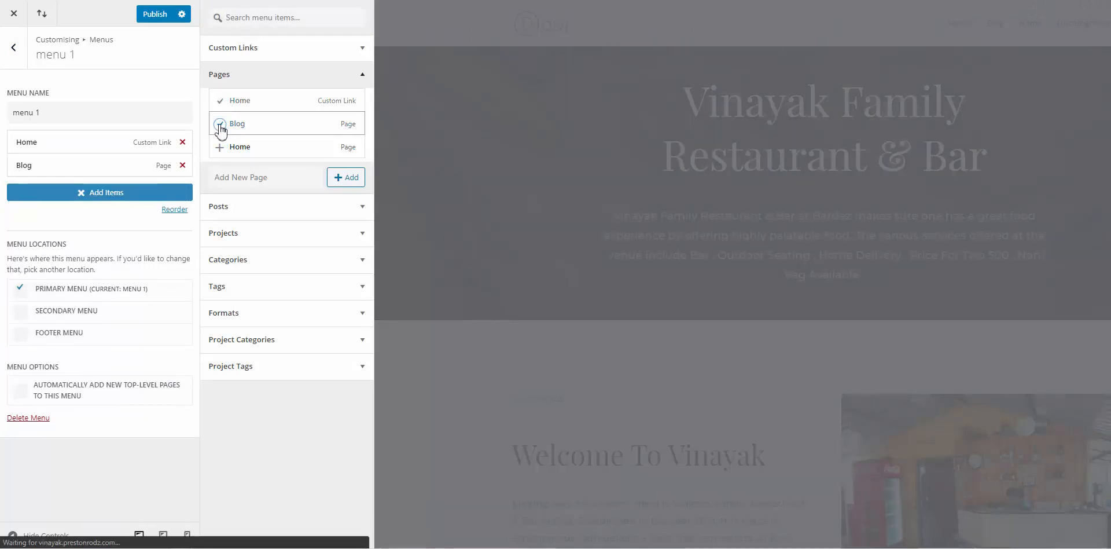
click(223, 154)
drag(106, 168, 98, 131)
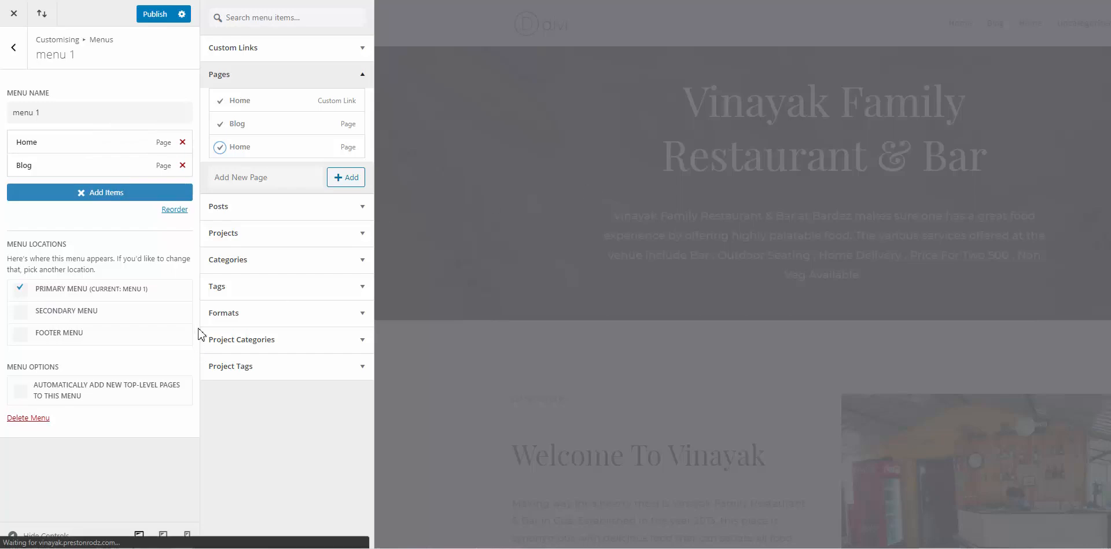
click(168, 454)
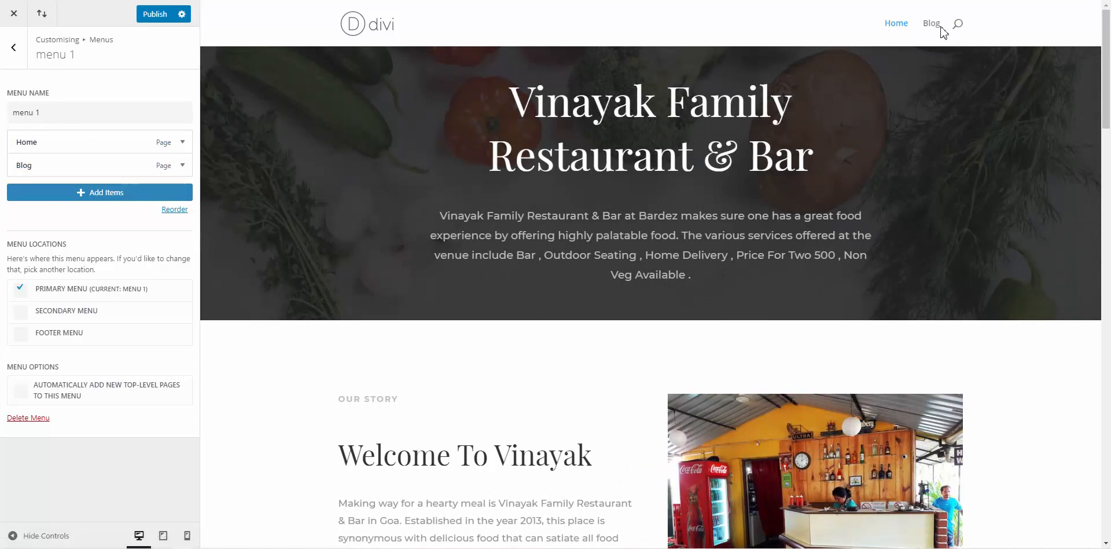
click(139, 195)
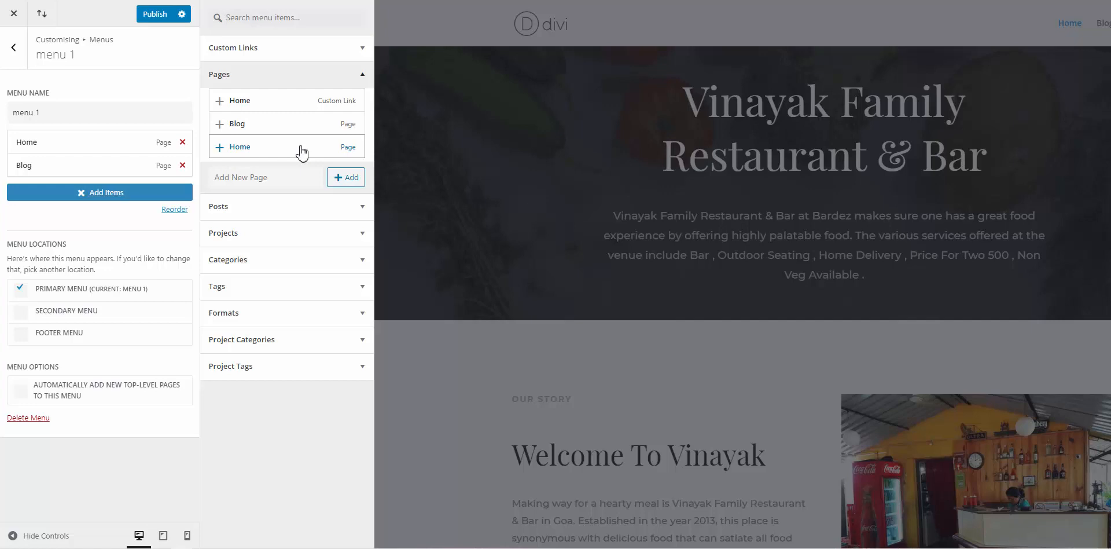
Publish menu 1 and return to the main Customizer sections
click(155, 14)
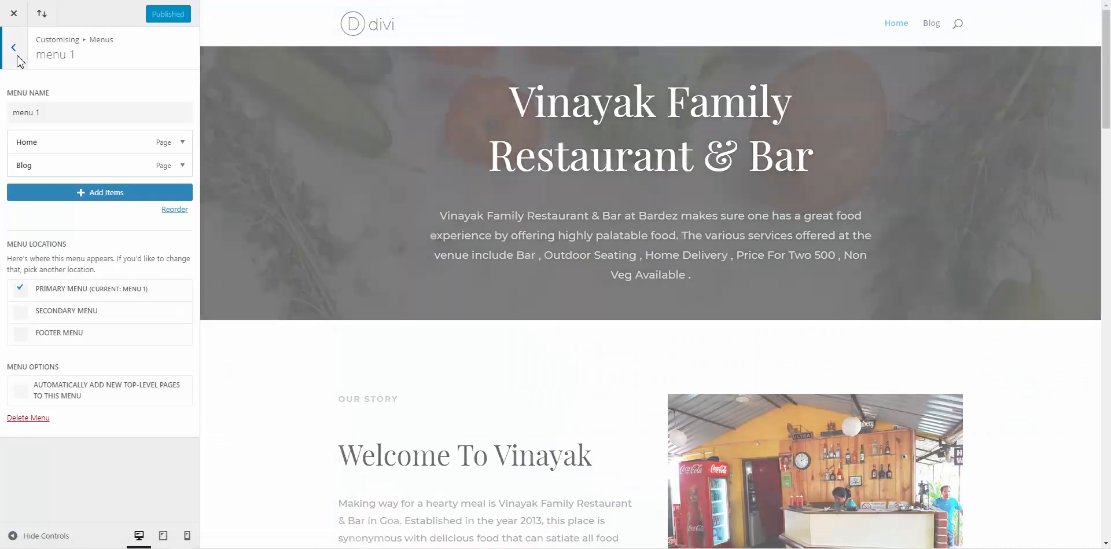
click(18, 56)
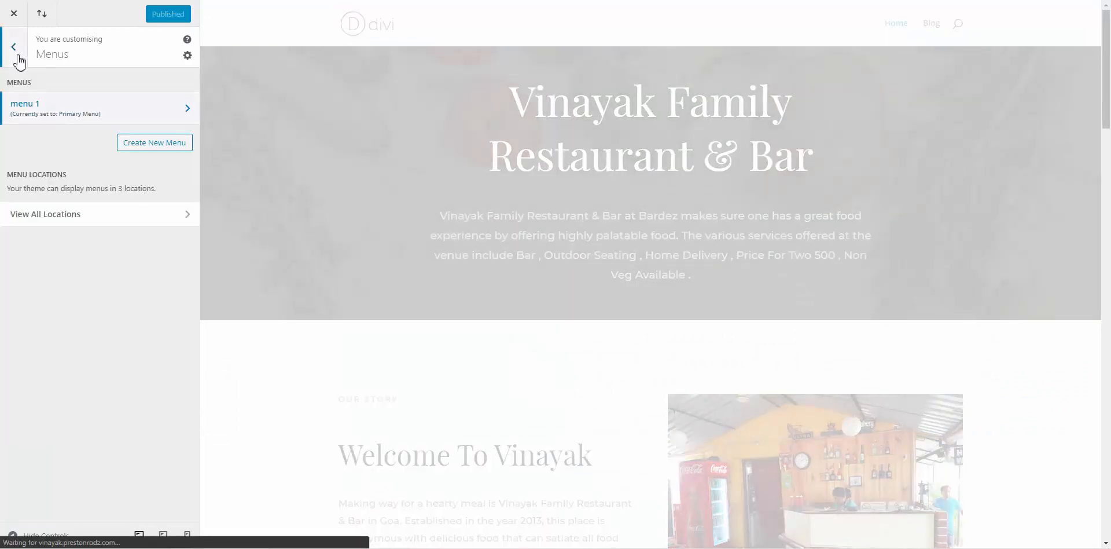
click(19, 60)
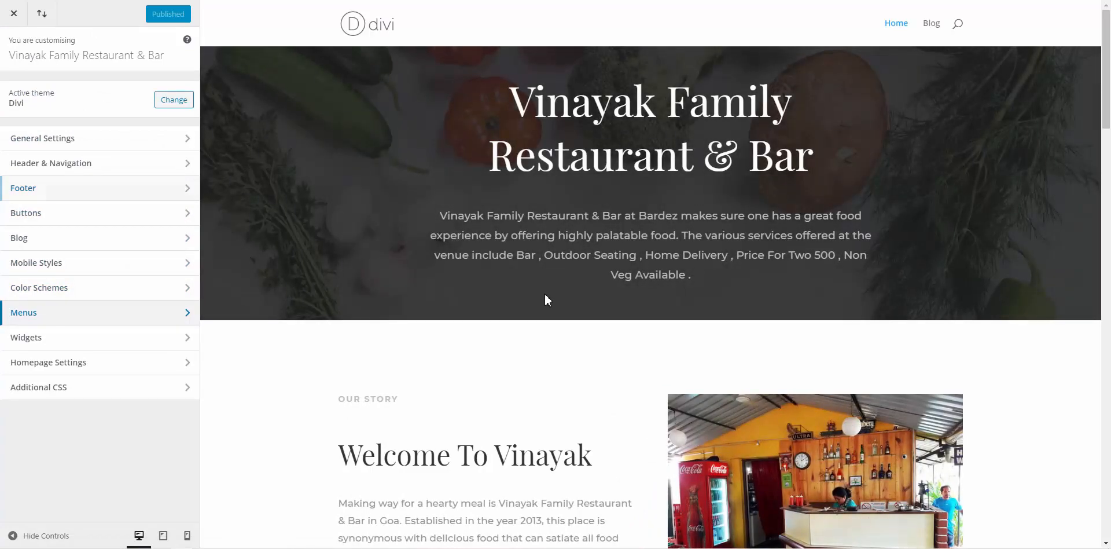
Open the Footer Area #1 widget list from the footer's Archives widget
scroll(544, 293, down, 20)
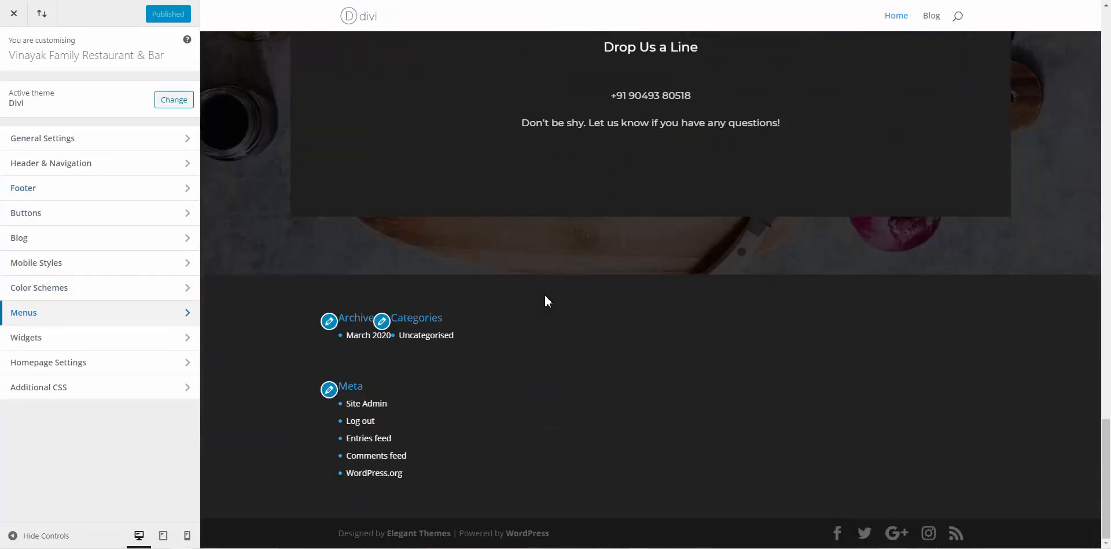
click(329, 321)
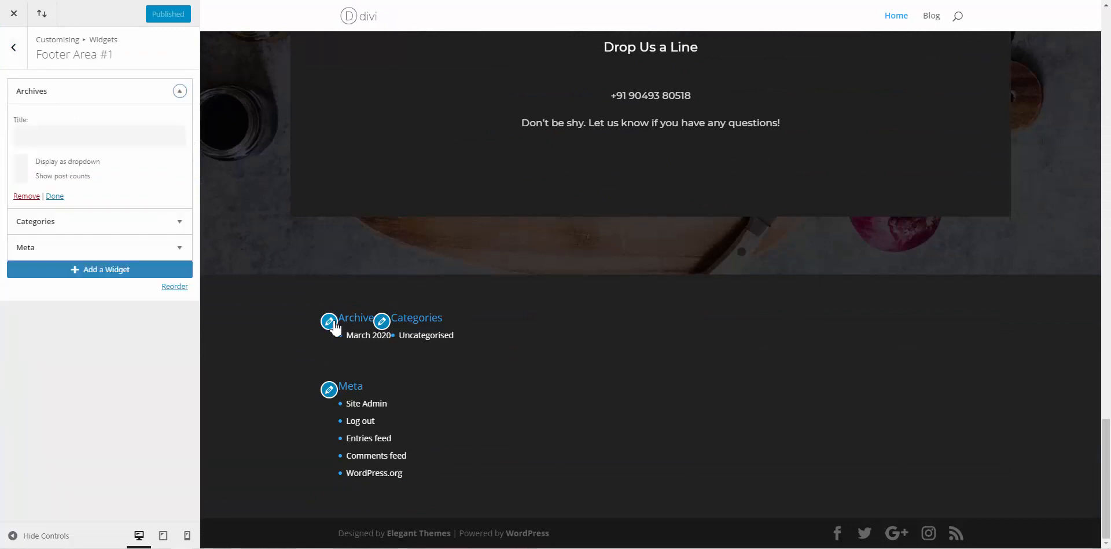
click(24, 63)
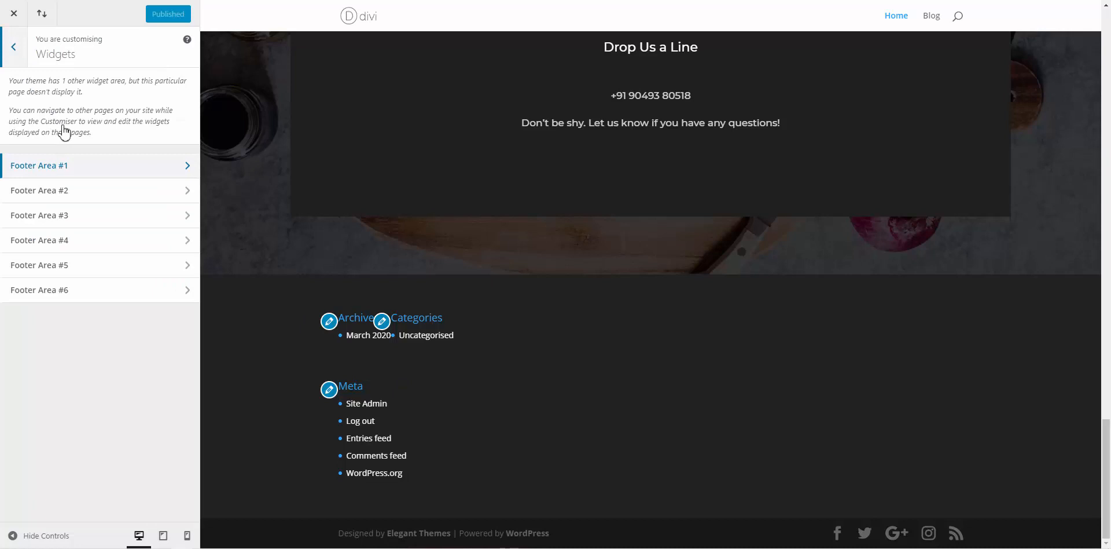
click(86, 170)
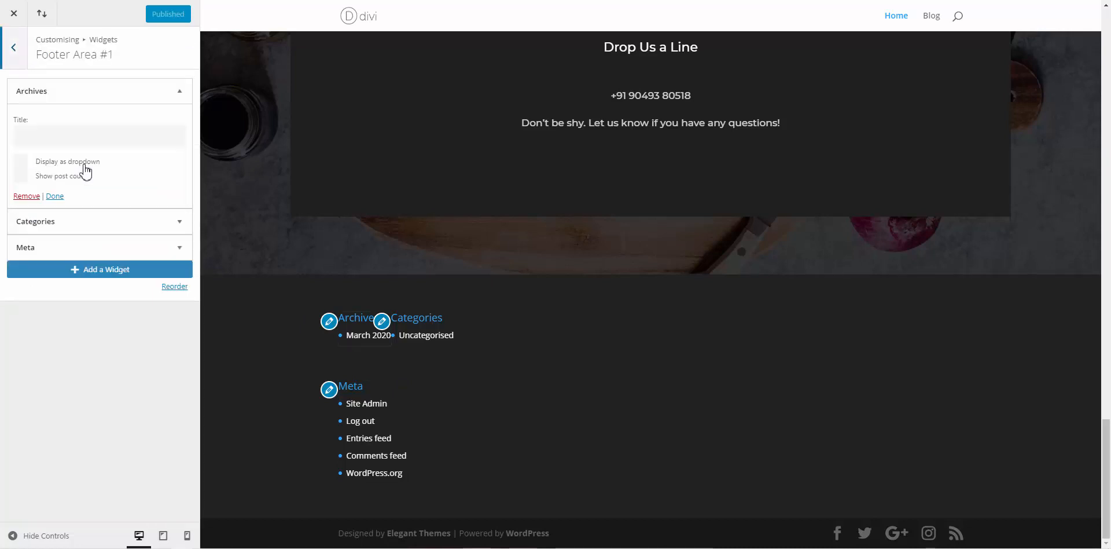
Remove the Archives, Categories and Meta widgets from Footer Area #1
click(28, 196)
click(52, 95)
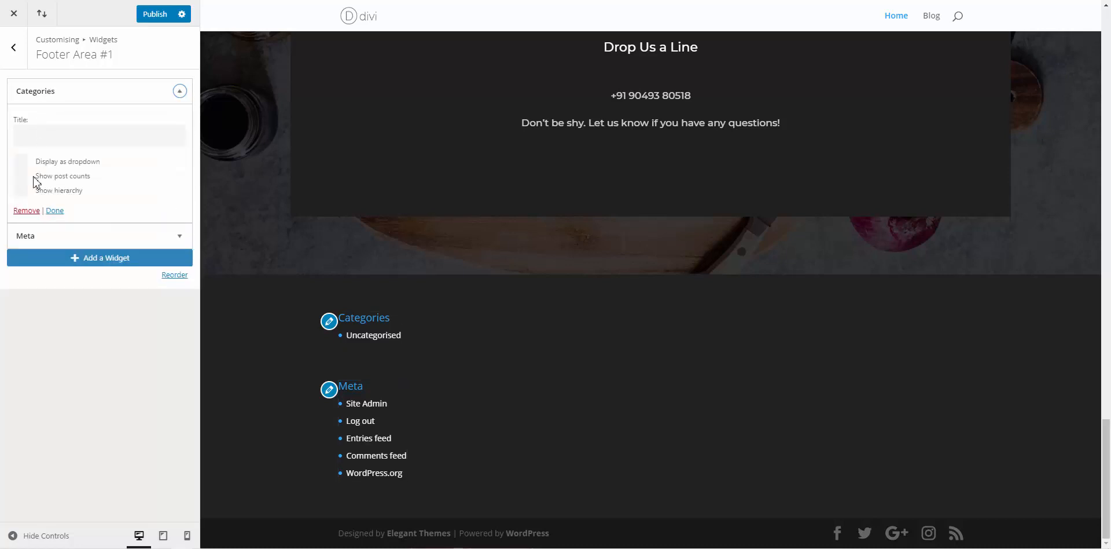
click(25, 210)
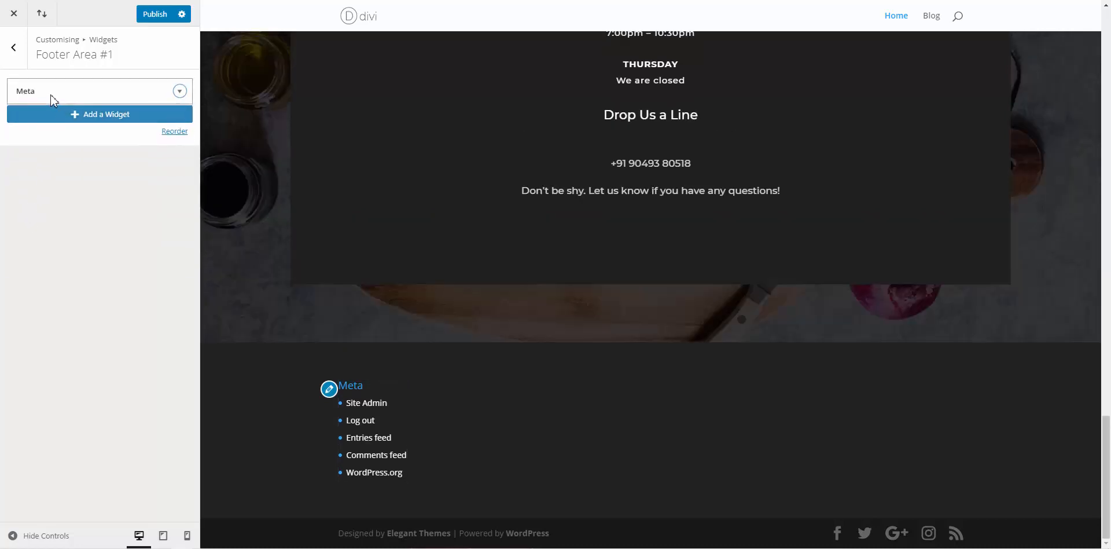
click(50, 95)
click(24, 160)
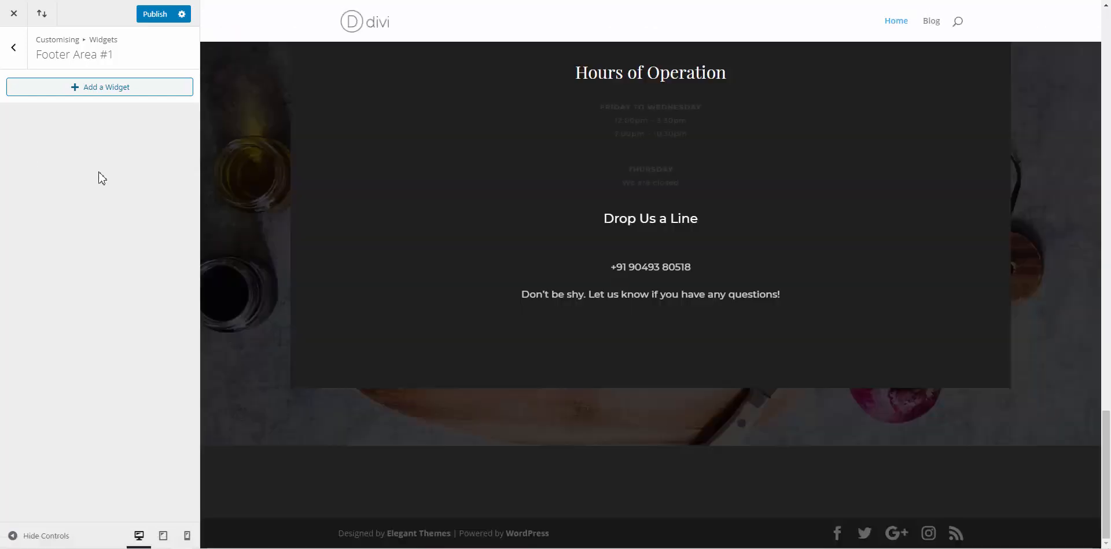
click(26, 48)
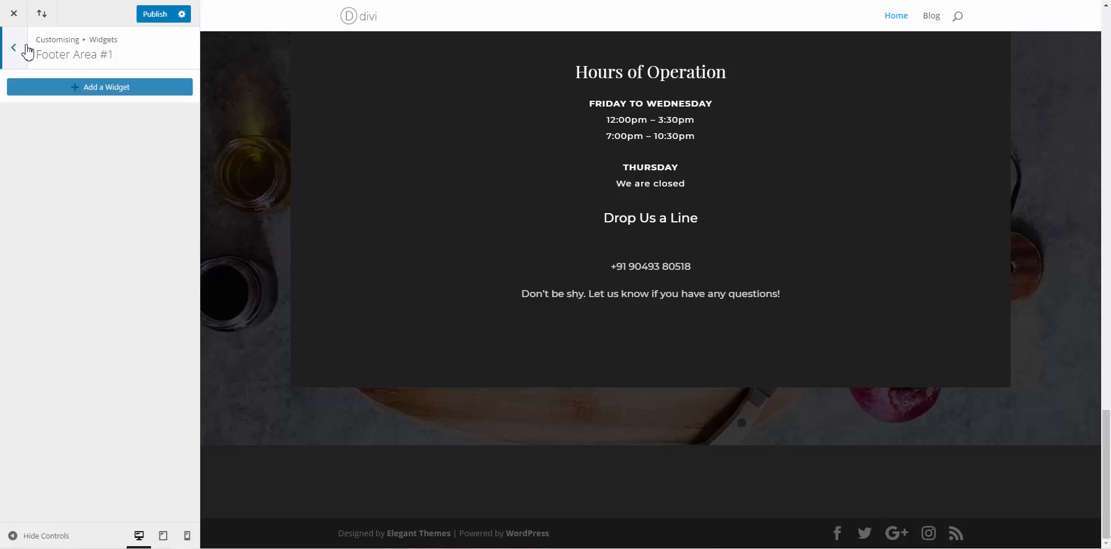
click(26, 50)
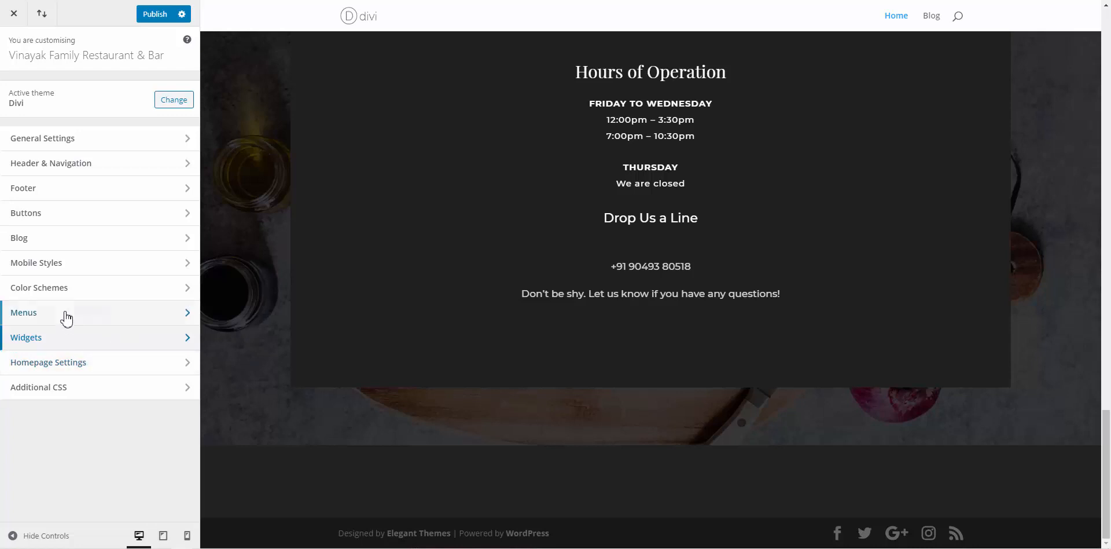
Turn off Show Social Icons in the Footer Elements settings
click(34, 197)
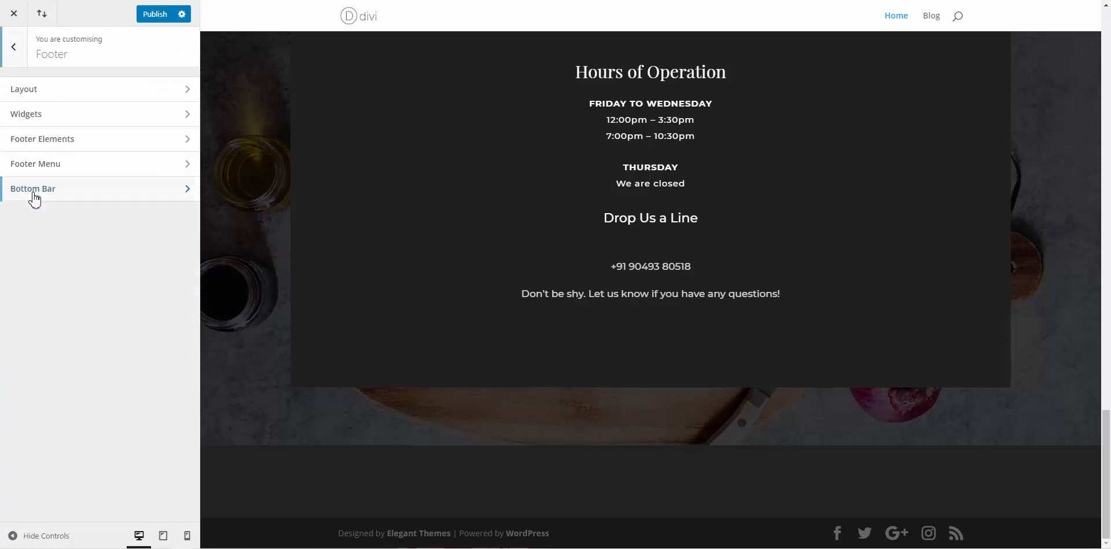
click(46, 93)
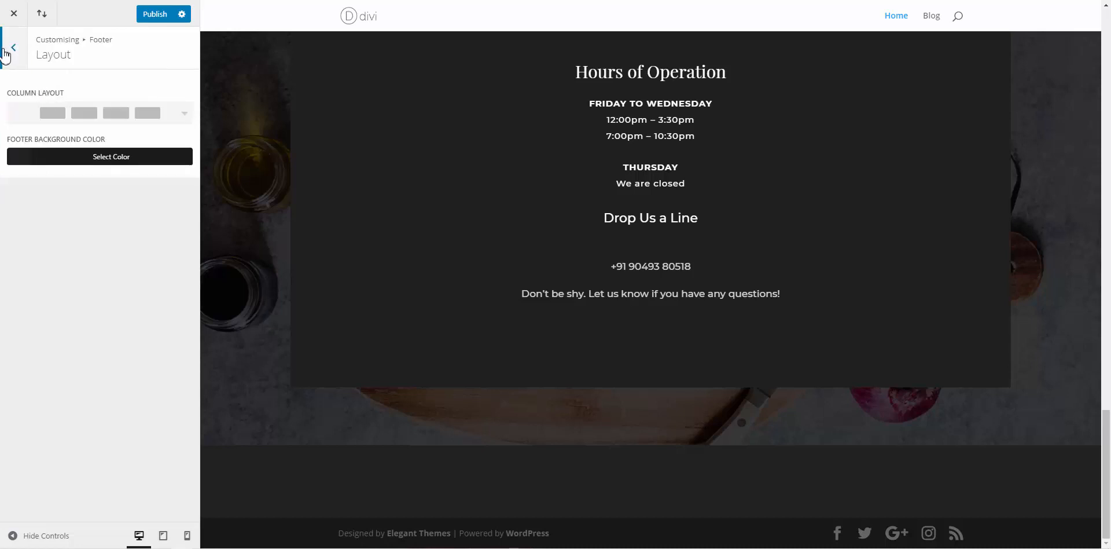
click(6, 55)
click(47, 118)
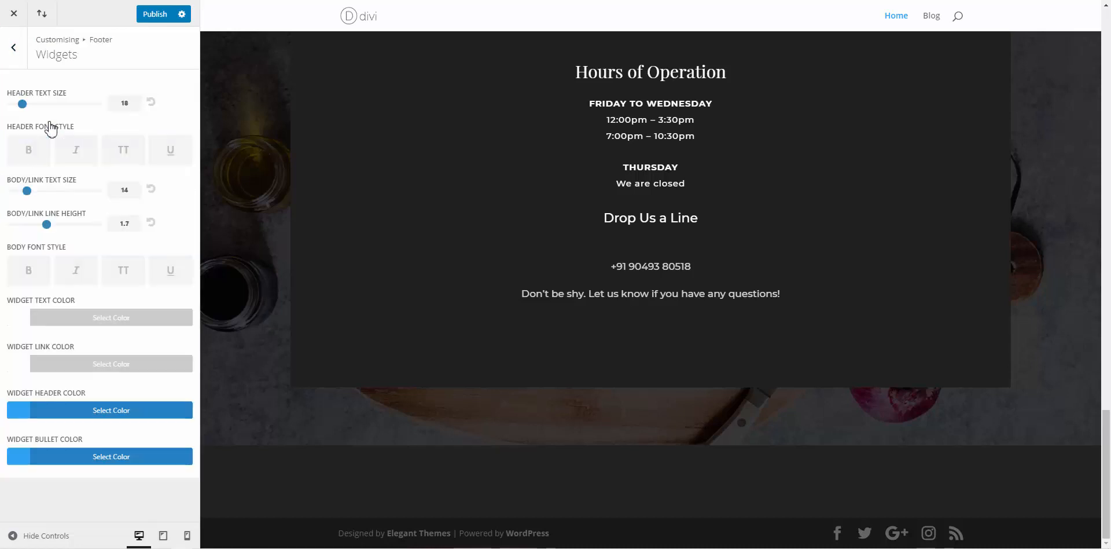
click(13, 48)
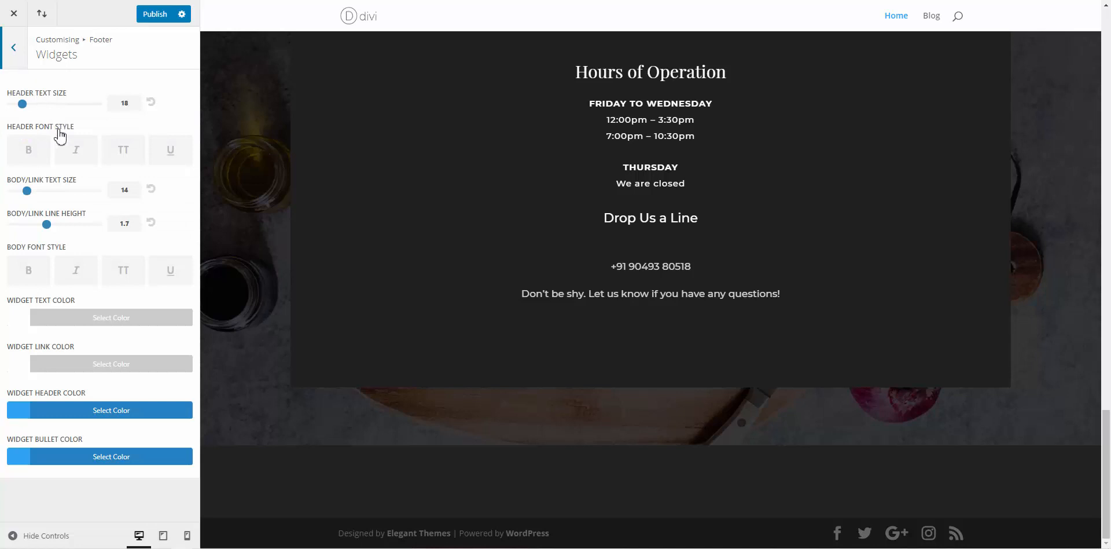
click(64, 146)
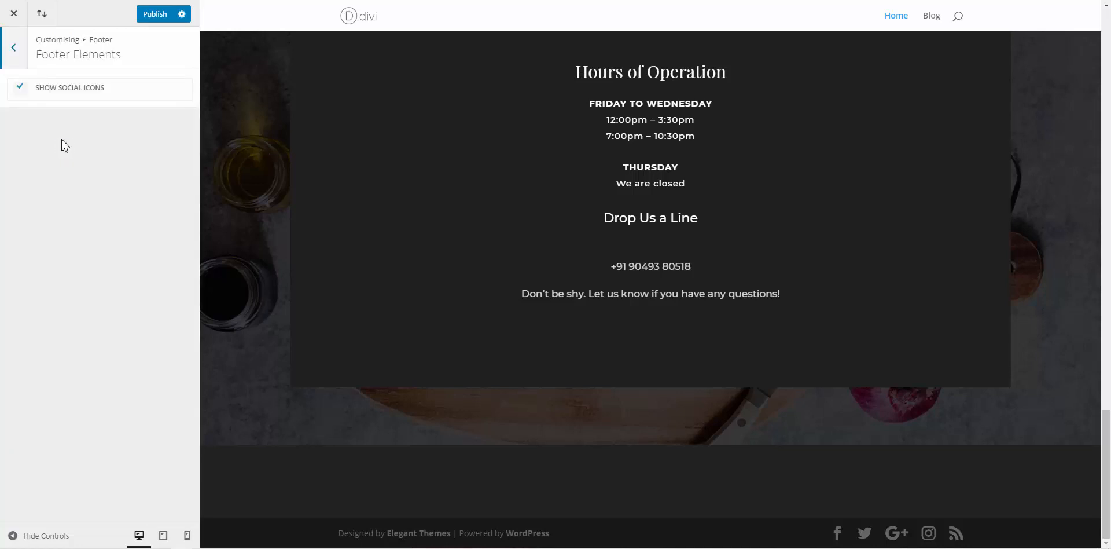
click(8, 46)
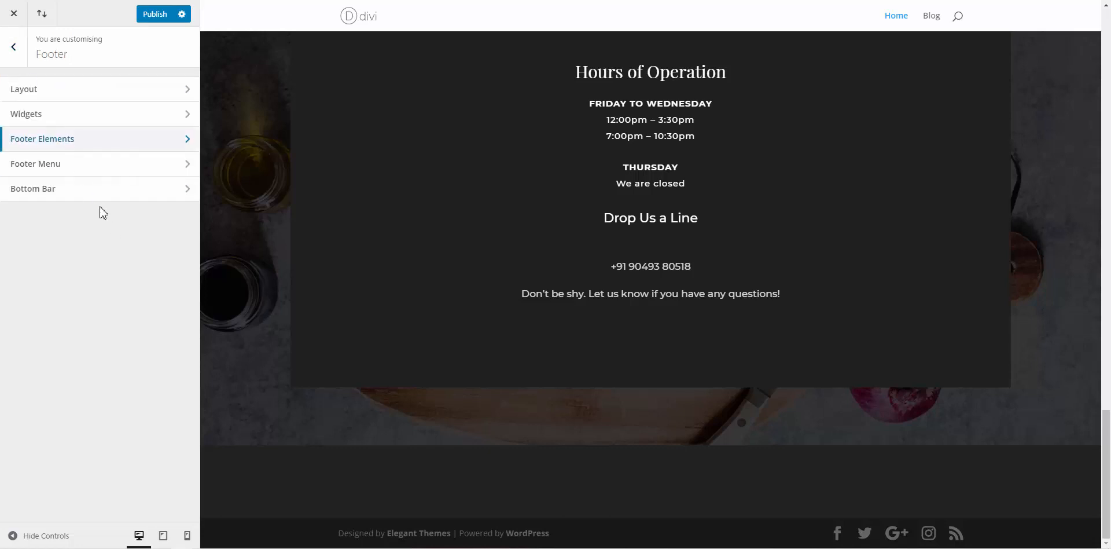
click(62, 140)
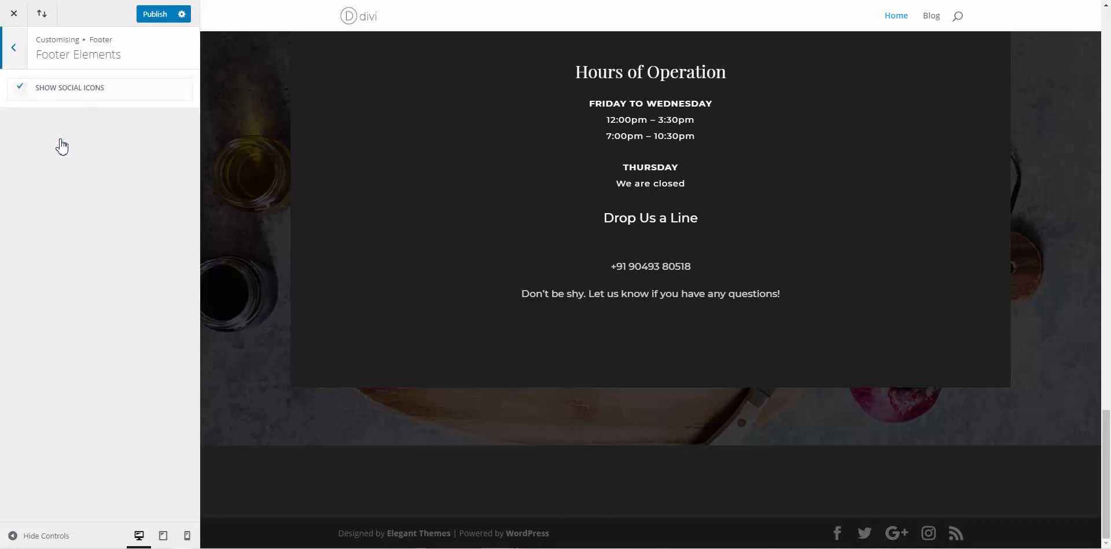
click(22, 92)
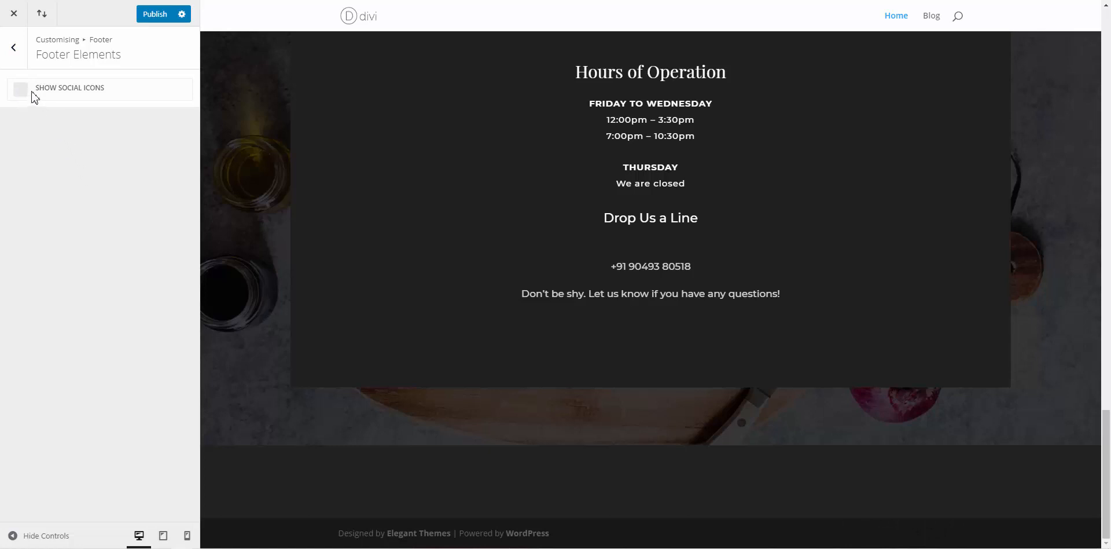
click(17, 63)
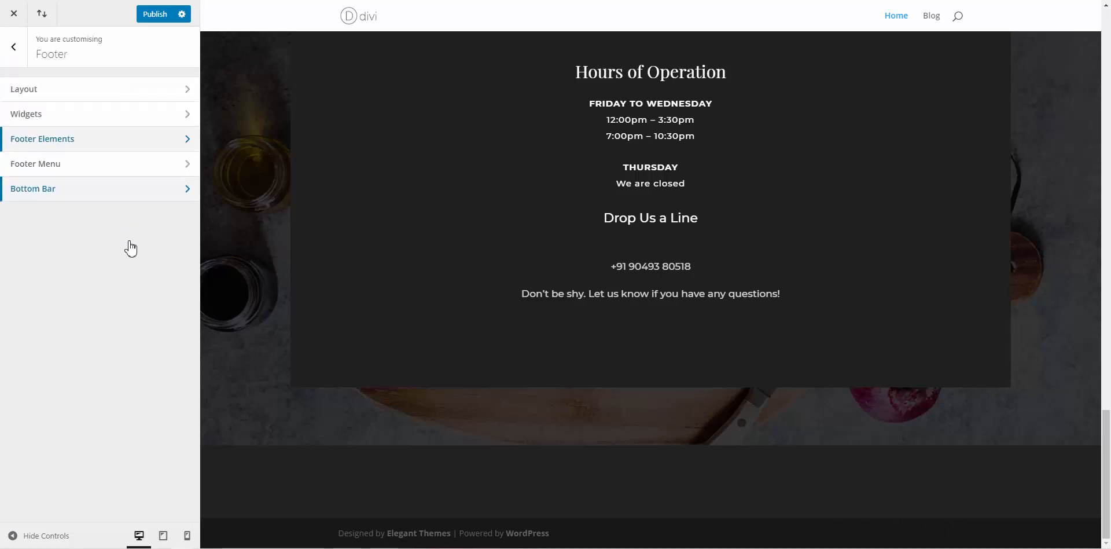
Tick Disable Footer Credits in the Bottom Bar settings and publish the footer changes
click(66, 168)
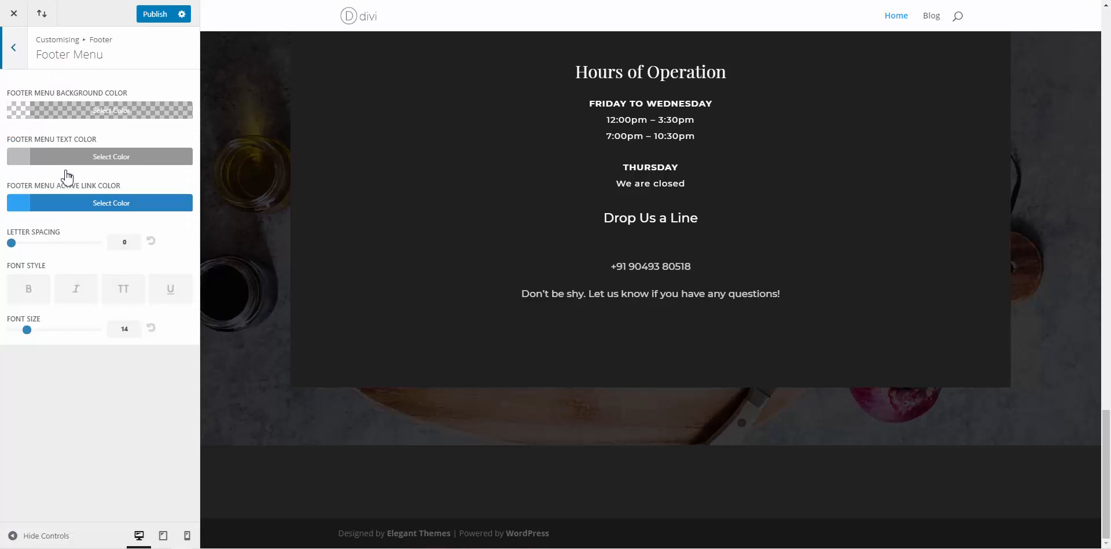
click(18, 63)
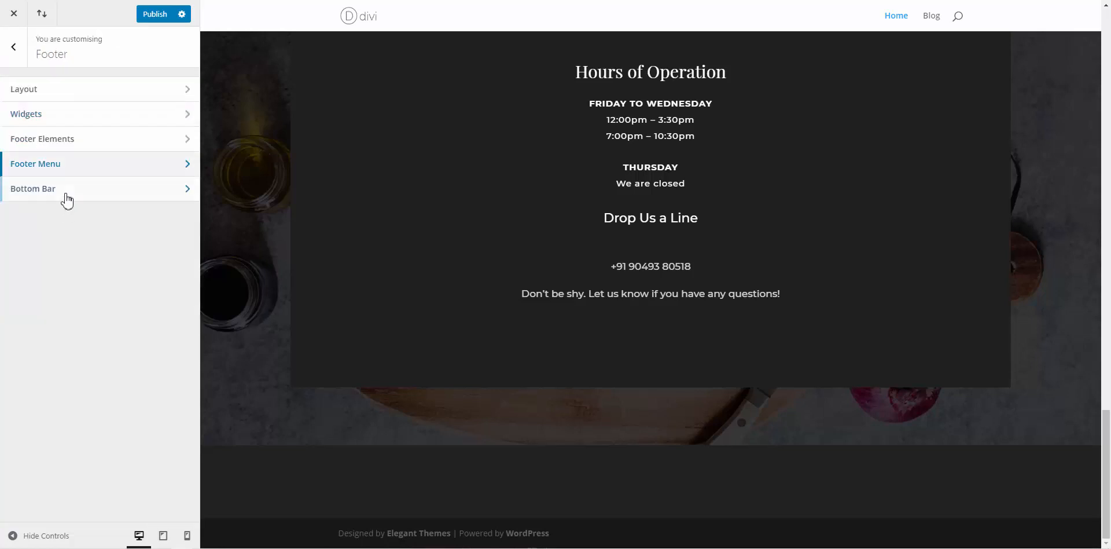
click(65, 195)
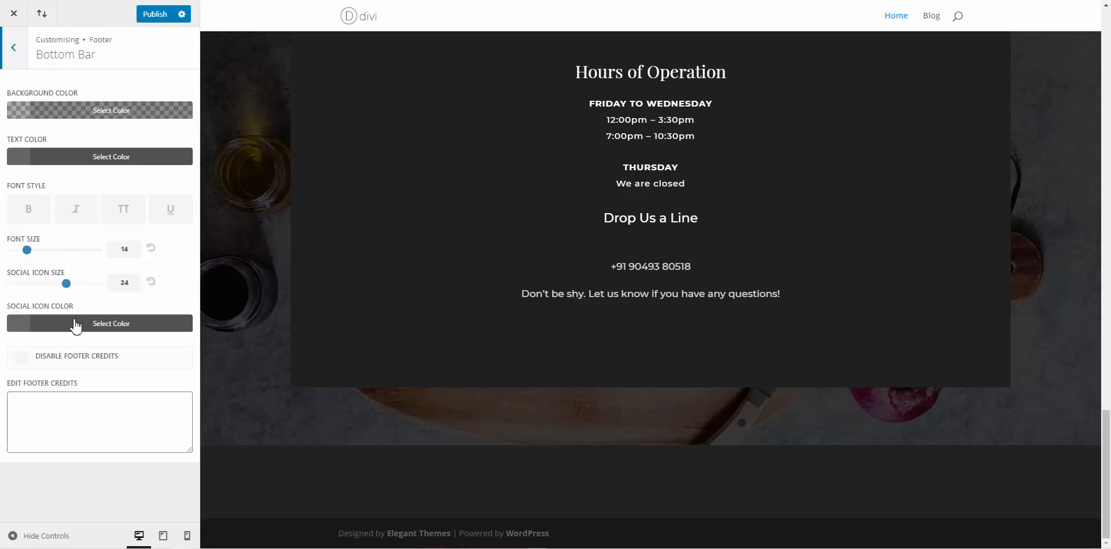
click(74, 362)
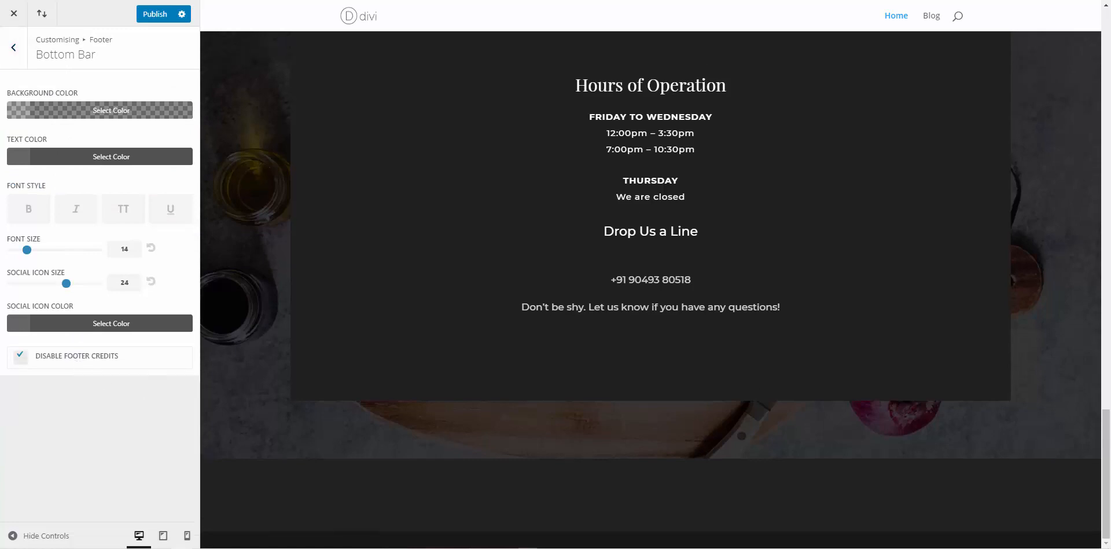
click(154, 13)
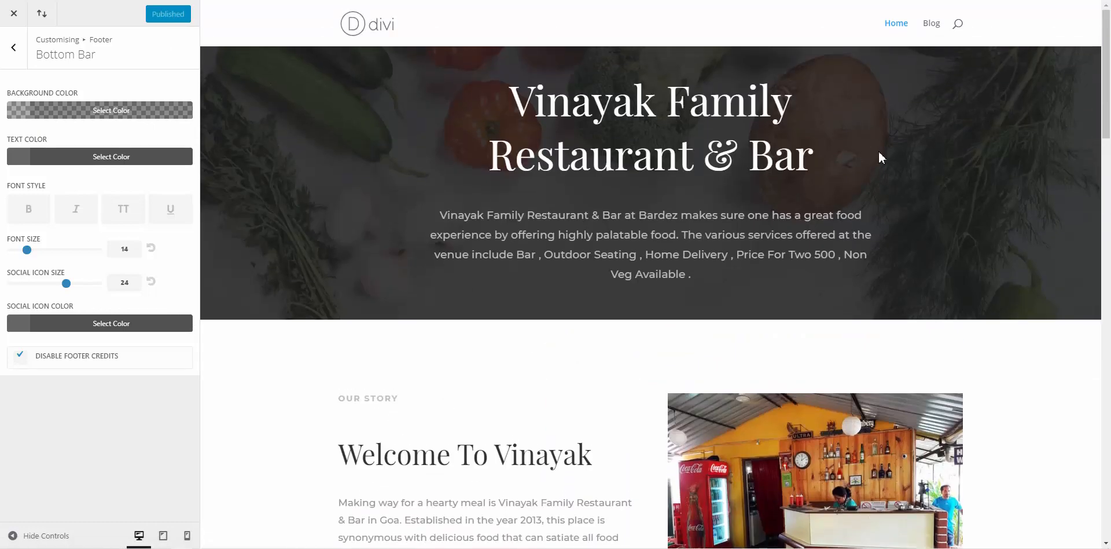
Set the Header Style under Header & Navigation > Header Format to Centered Inline Logo
click(21, 60)
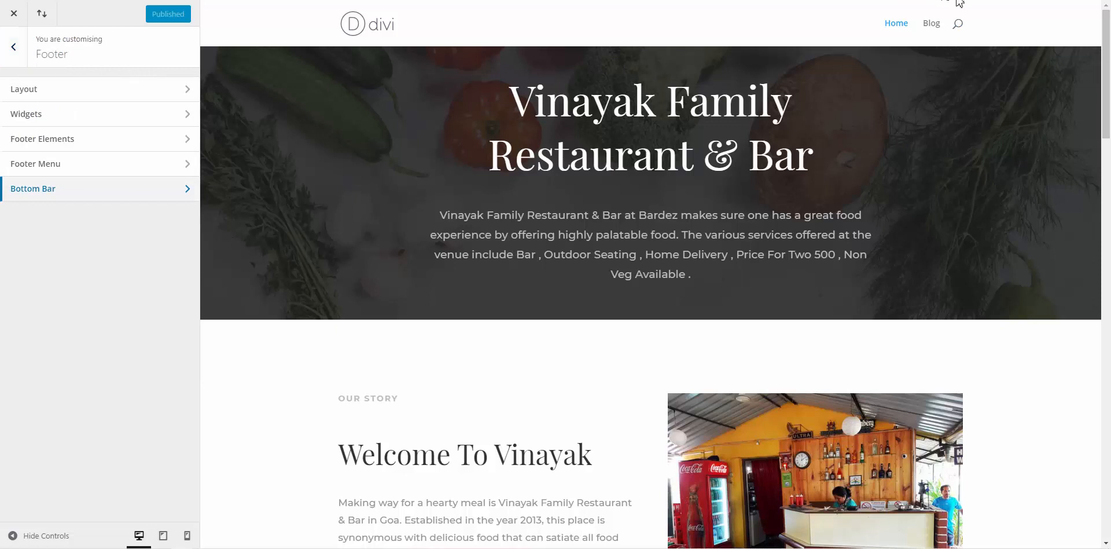
click(12, 54)
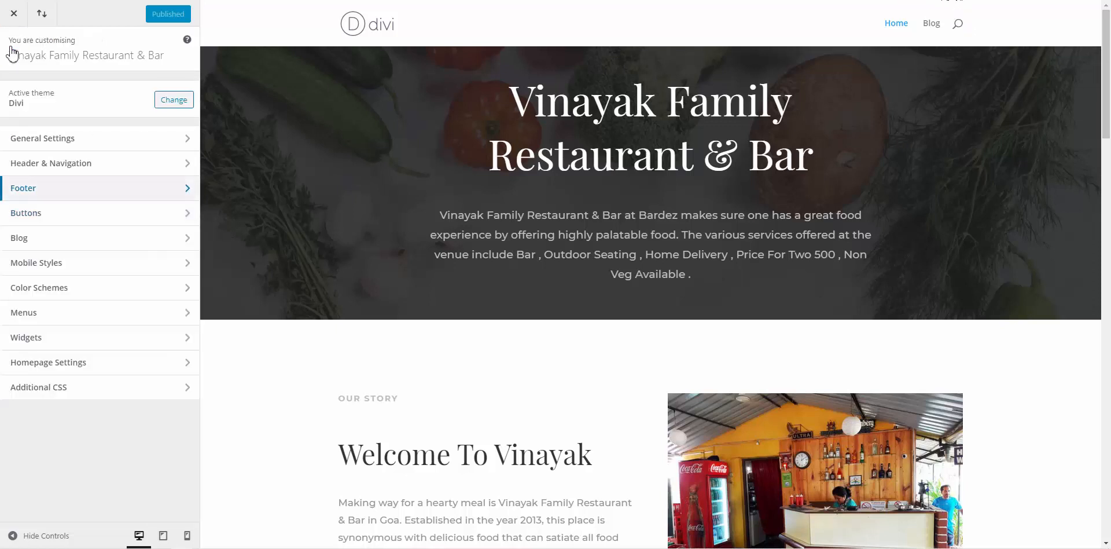
click(75, 168)
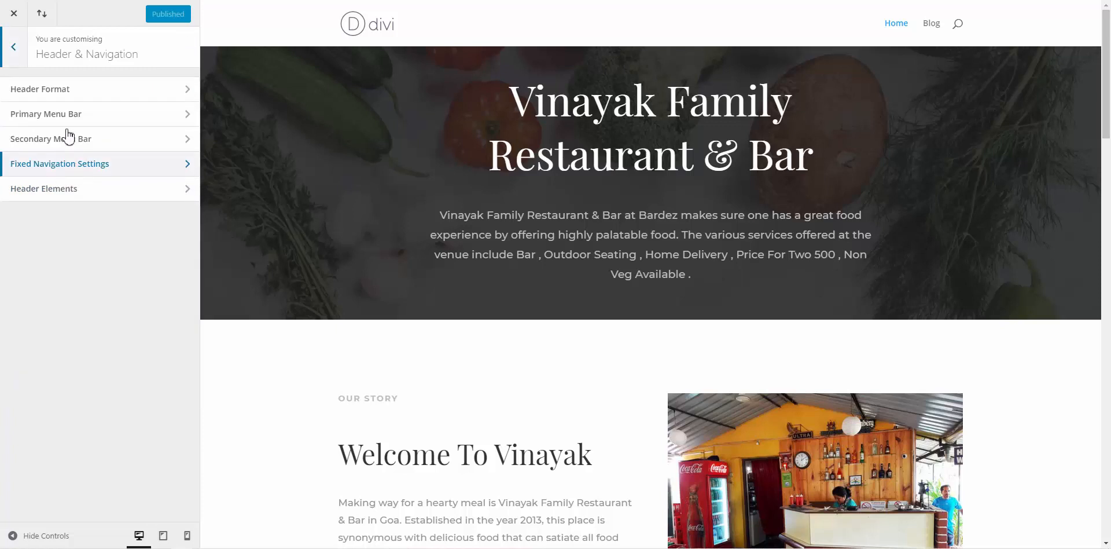
click(62, 99)
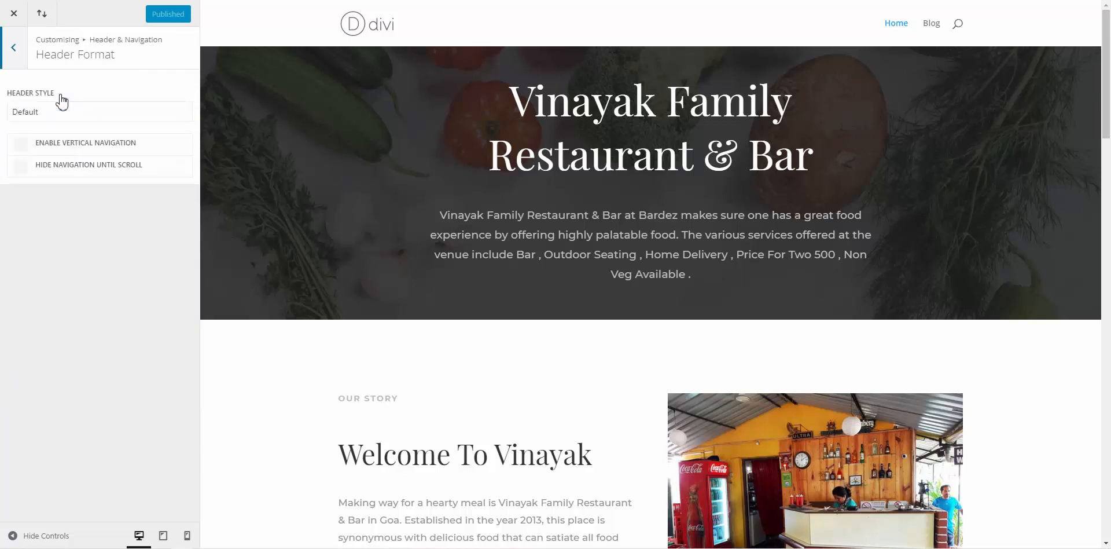
click(43, 113)
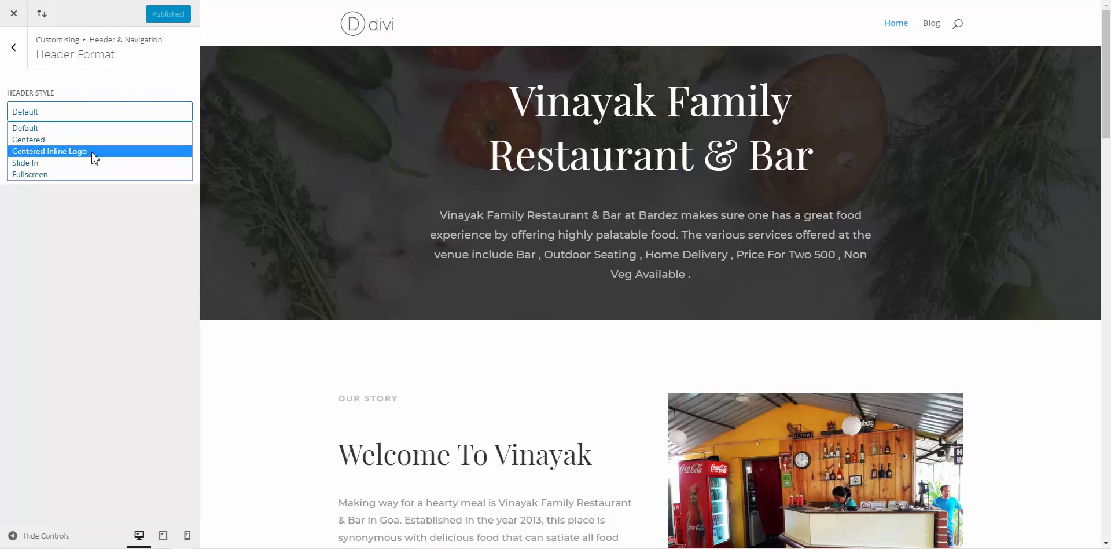
click(64, 151)
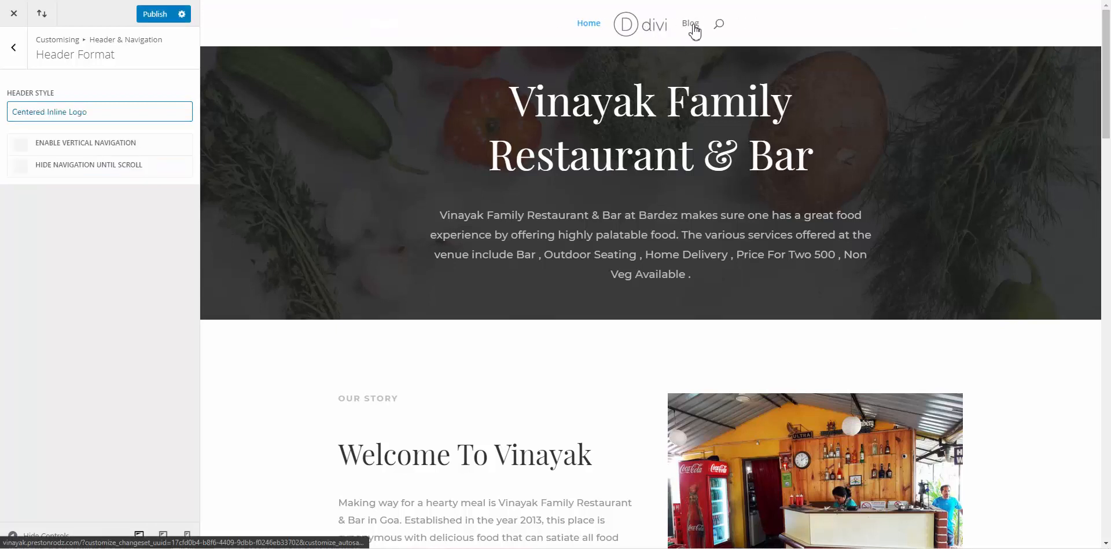
click(24, 47)
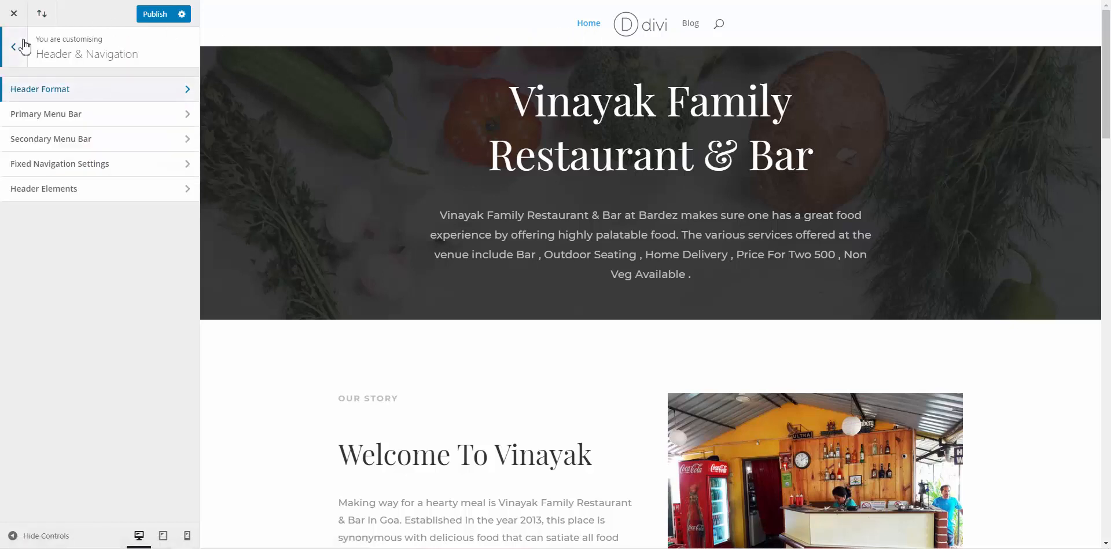
Tick Hide Logo Image in the Primary Menu Bar settings
click(58, 116)
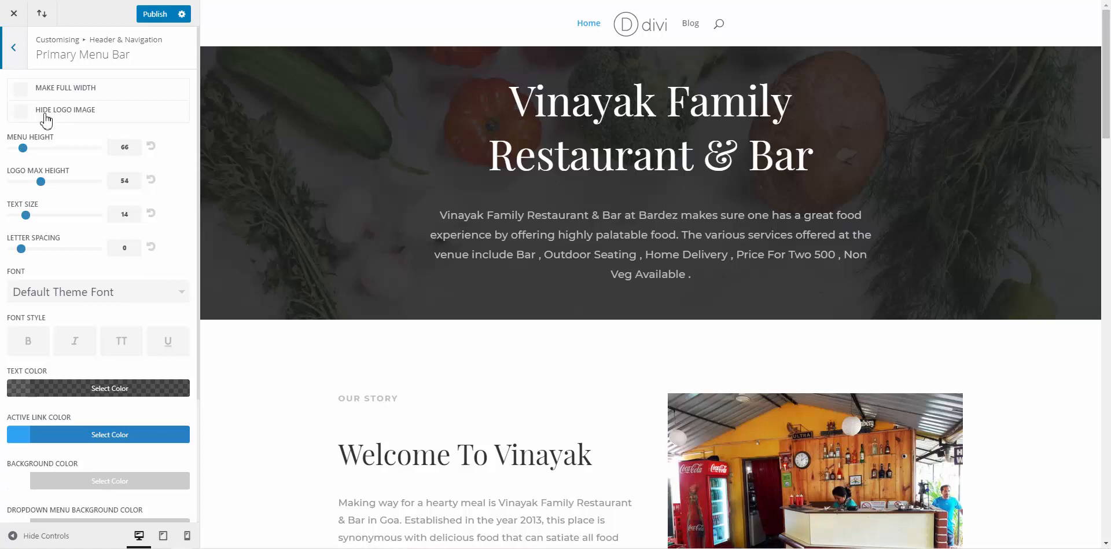
click(46, 121)
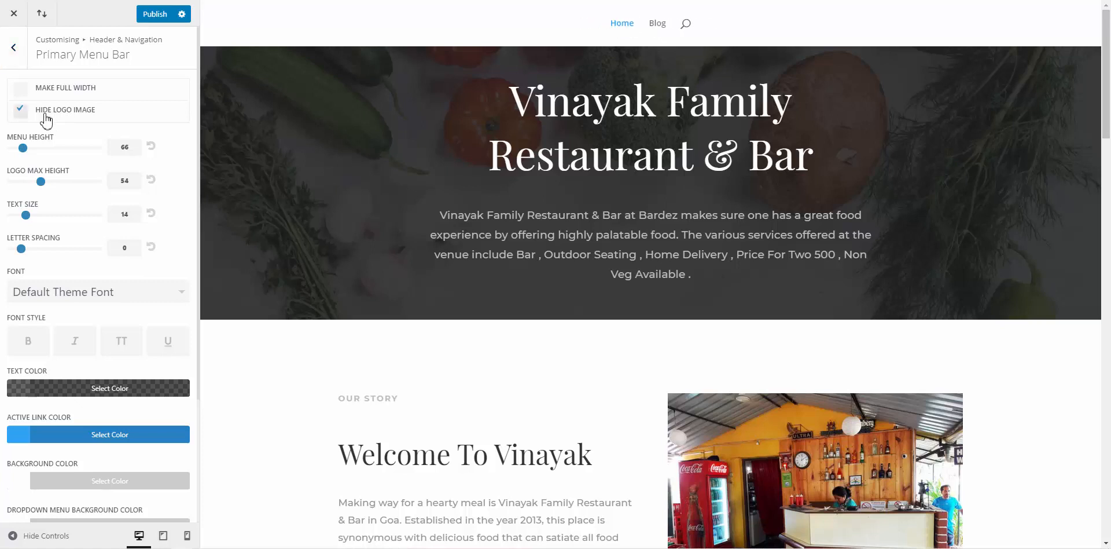
click(47, 120)
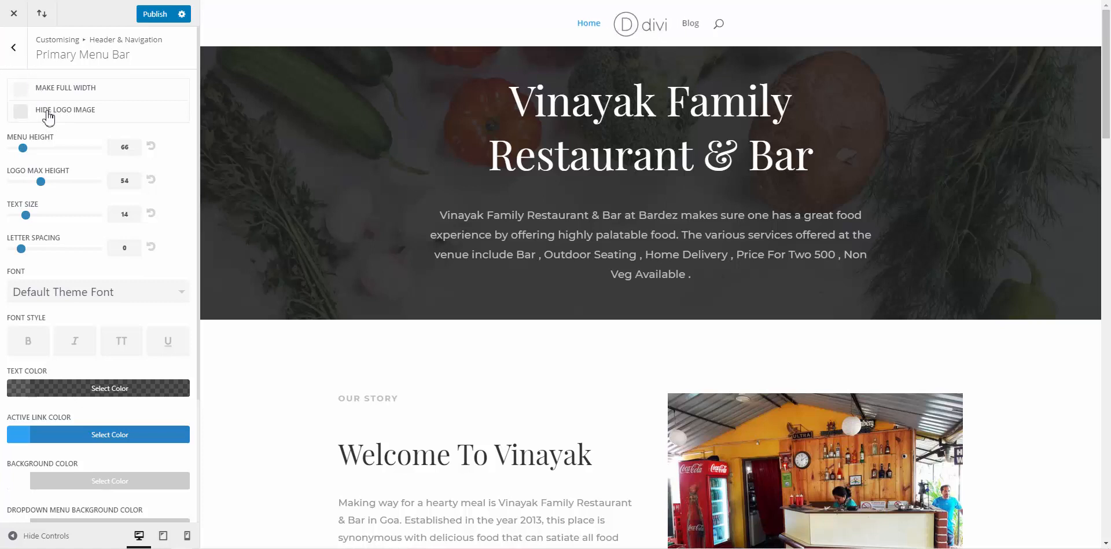
click(47, 116)
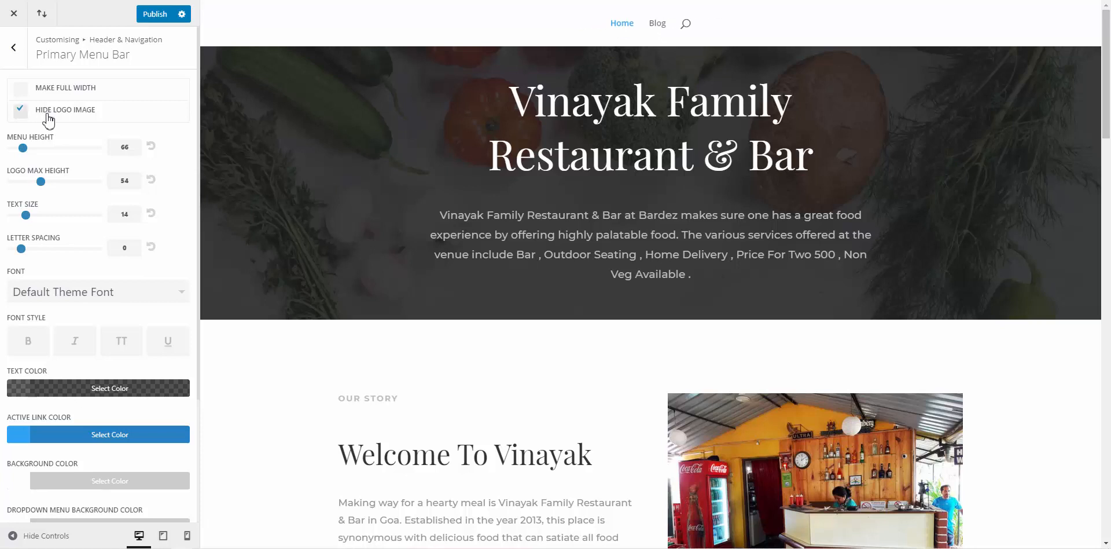
click(14, 50)
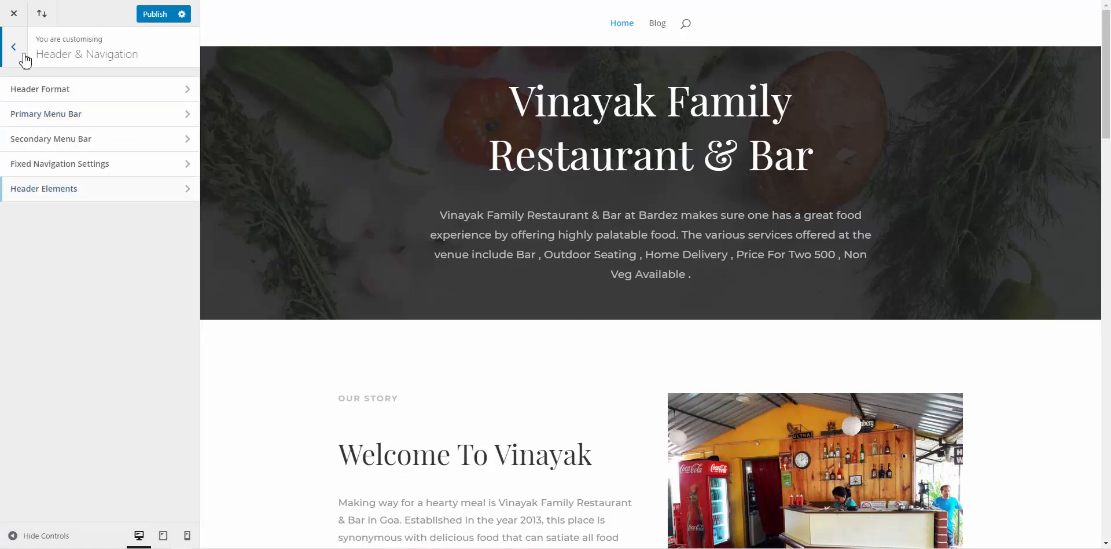
click(21, 58)
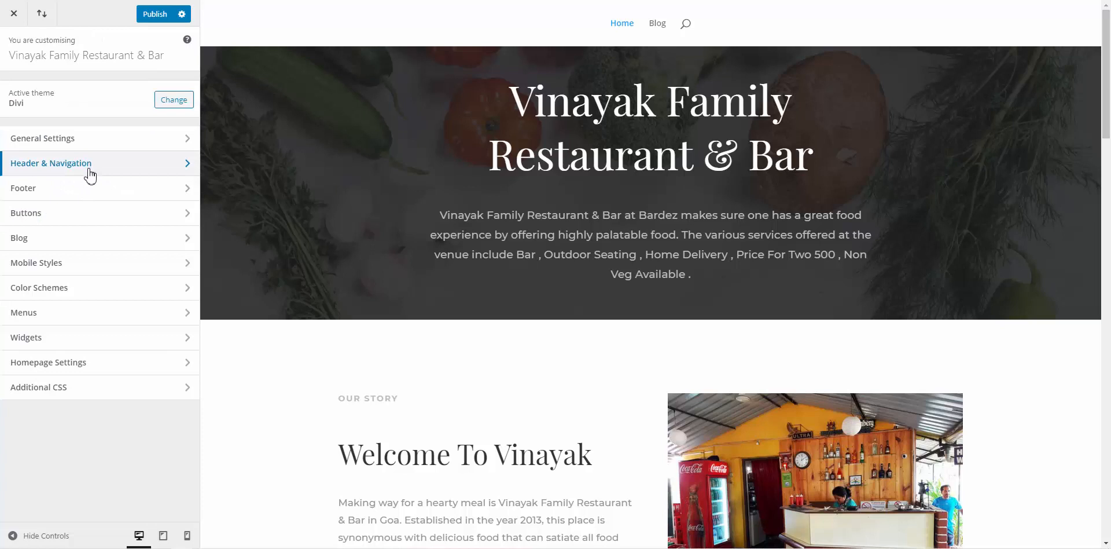
Untick Show Search Icon in Header Elements and publish the header changes
click(89, 175)
click(87, 192)
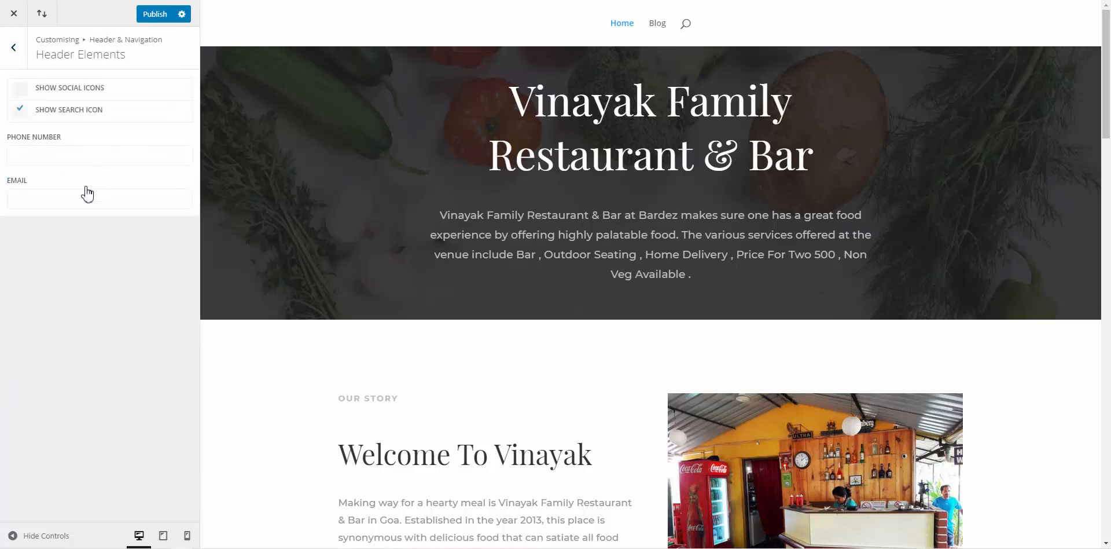
click(58, 115)
click(165, 14)
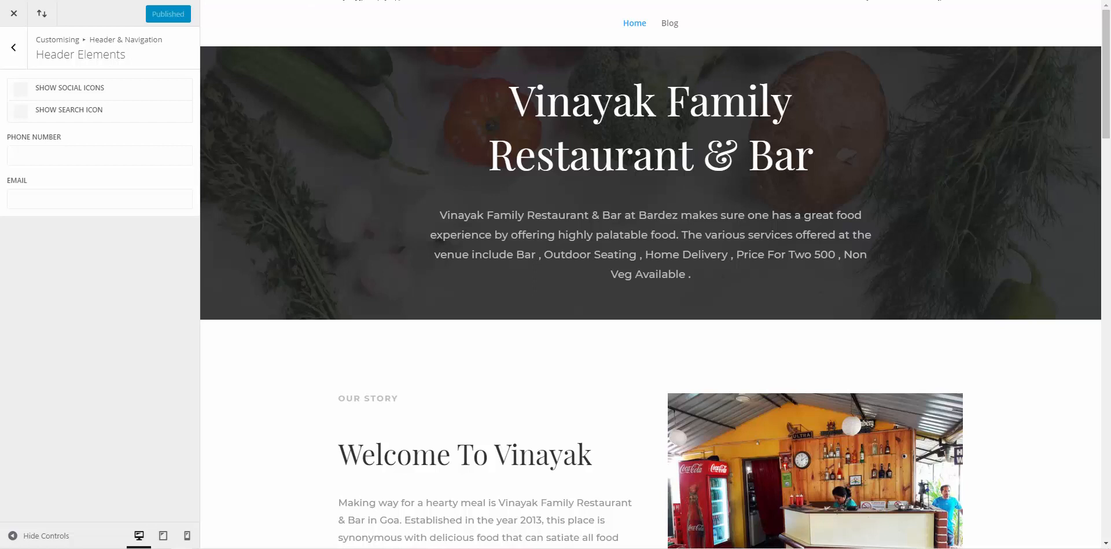
Load the live restaurant site's homepage in a new browser tab
key(ctrl+x)
key(ctrl+v)
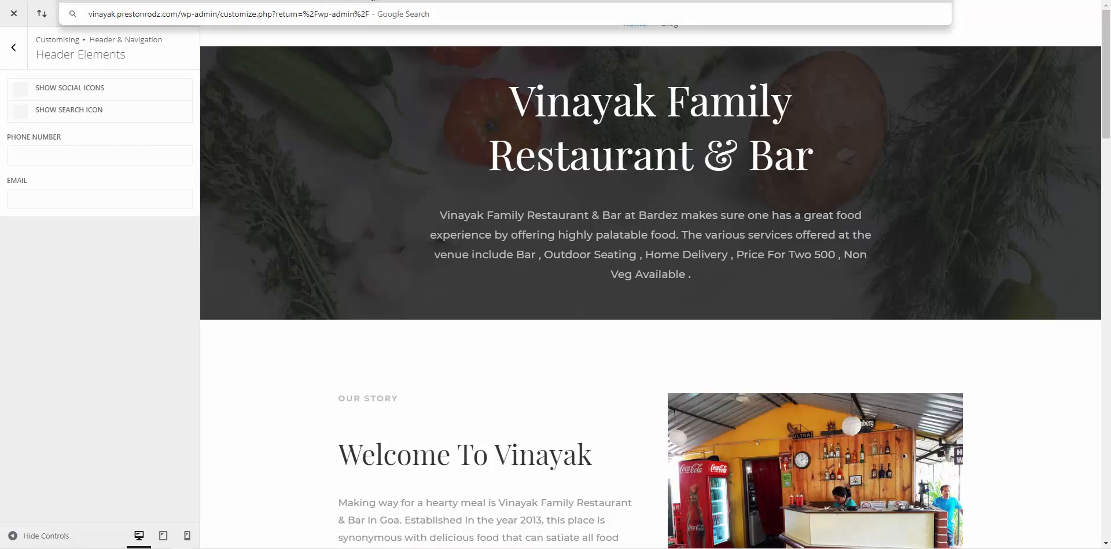
key(ctrl+t)
key(ctrl+v)
key(Return)
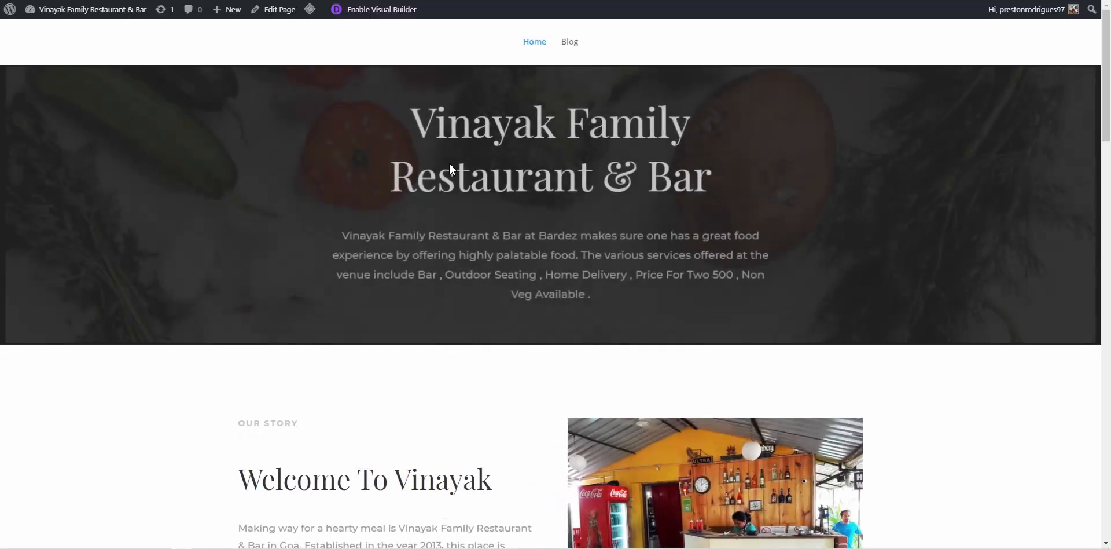
Enable the Divi Visual Builder on the homepage with the Vinayak Family Restaurant & Bar hero
scroll(450, 168, down, 7)
scroll(452, 168, down, 9)
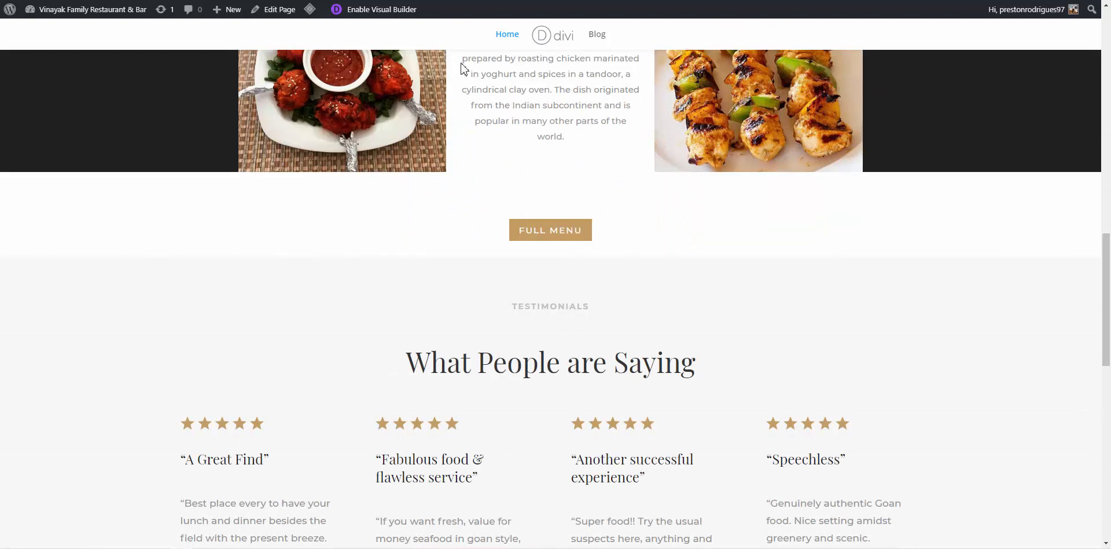
click(403, 17)
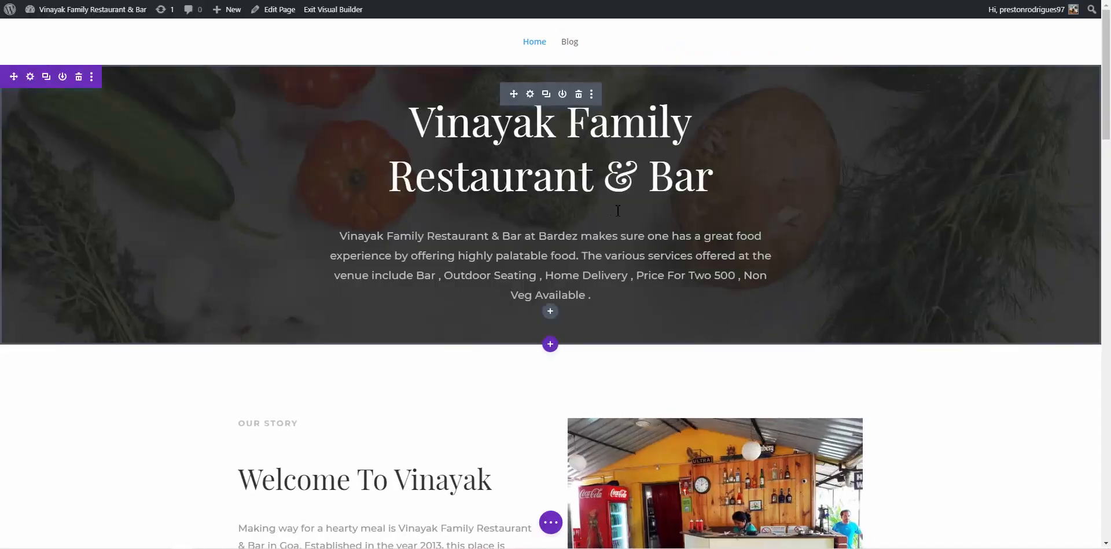
scroll(618, 210, down, 6)
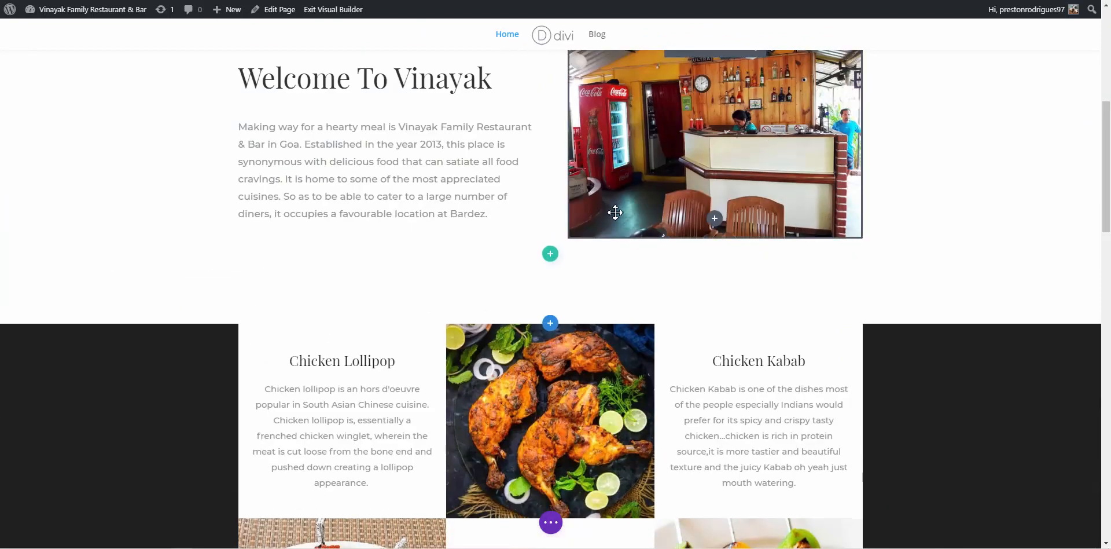
Delete the FULL MENU button module, its empty row and the empty section below the dishes grid
scroll(615, 212, down, 3)
scroll(615, 212, down, 3)
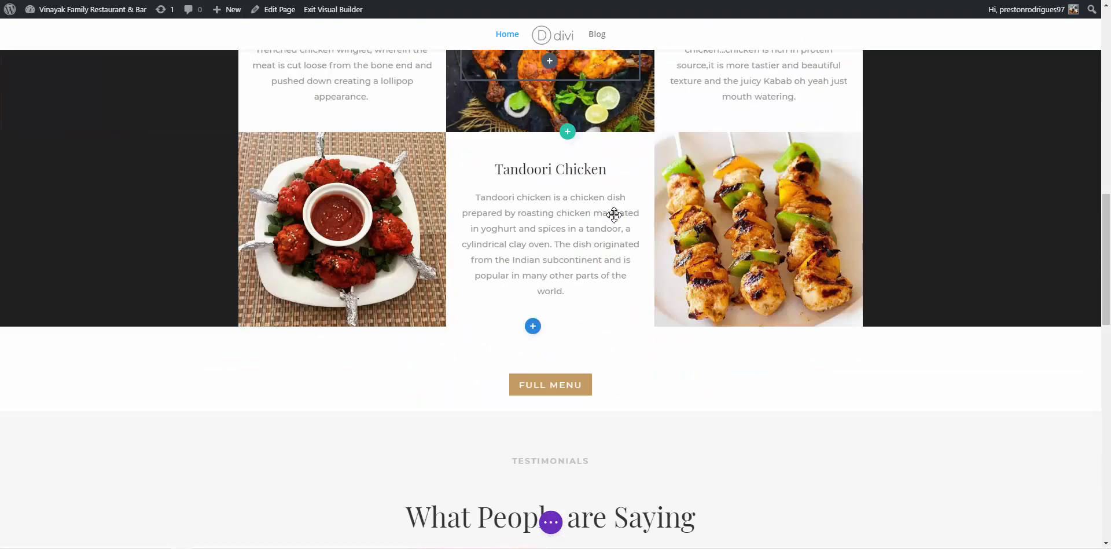
mouse_move(560, 381)
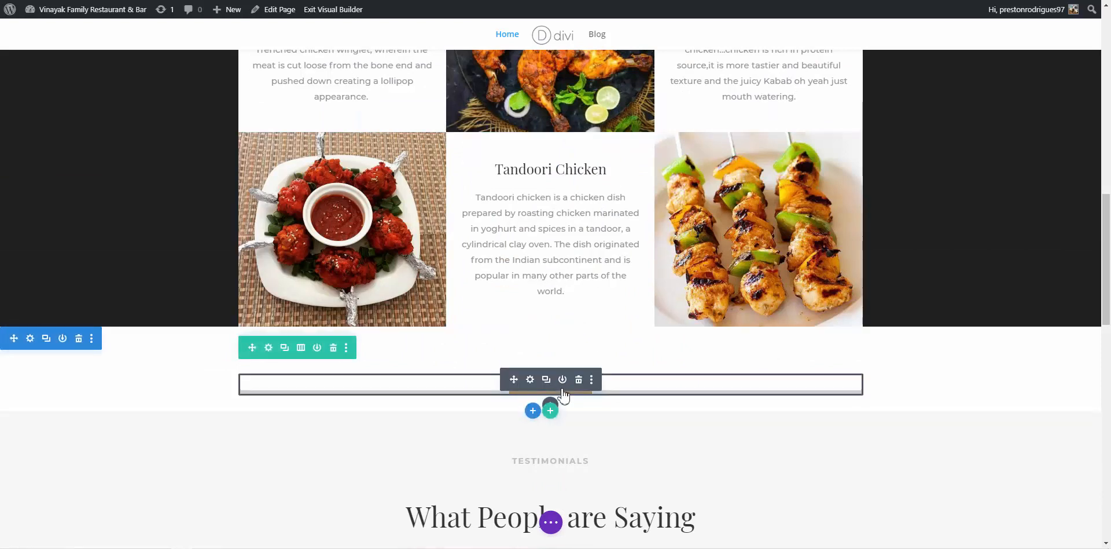
click(579, 380)
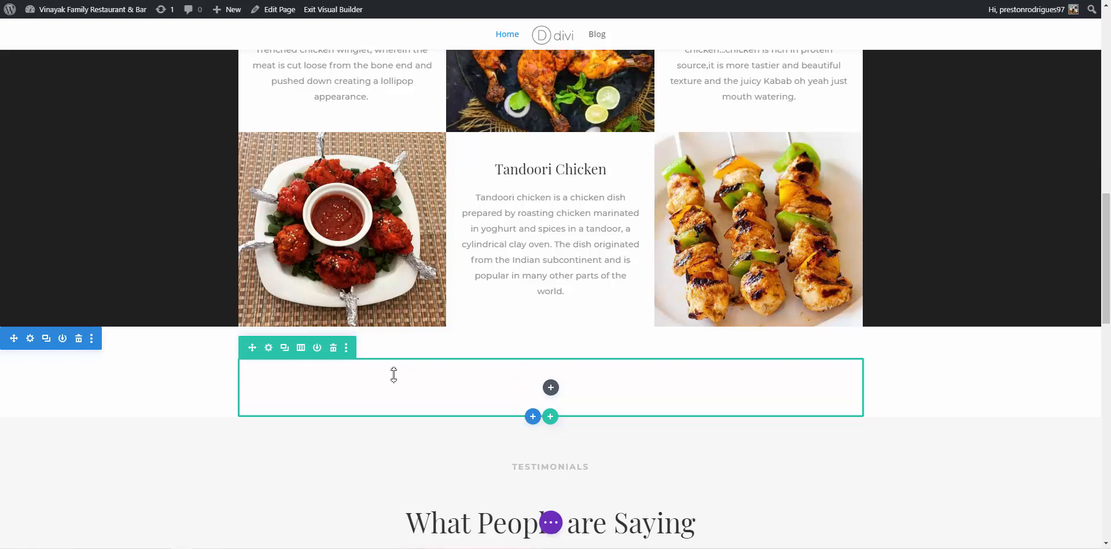
click(333, 347)
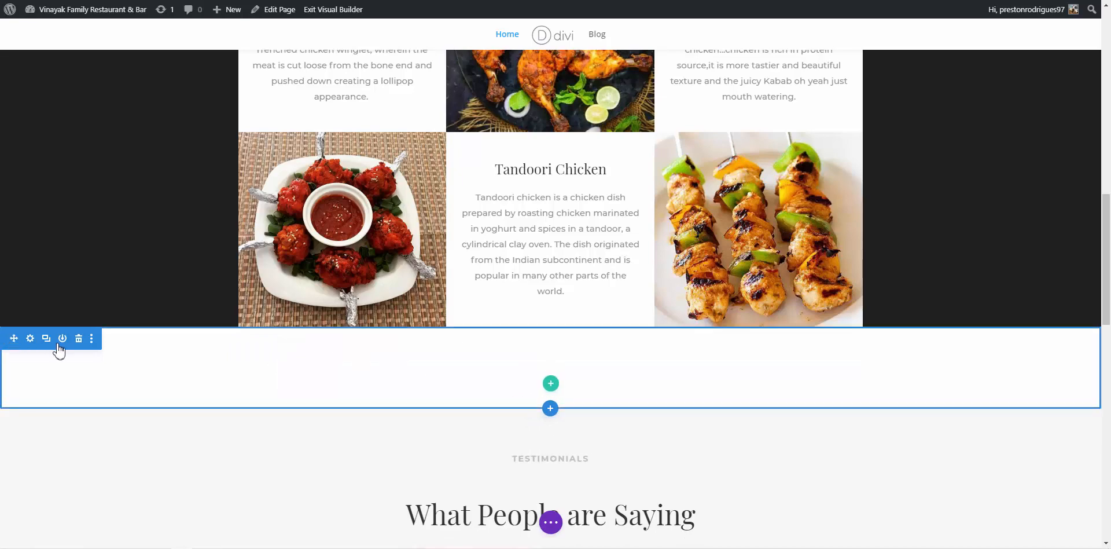
click(79, 338)
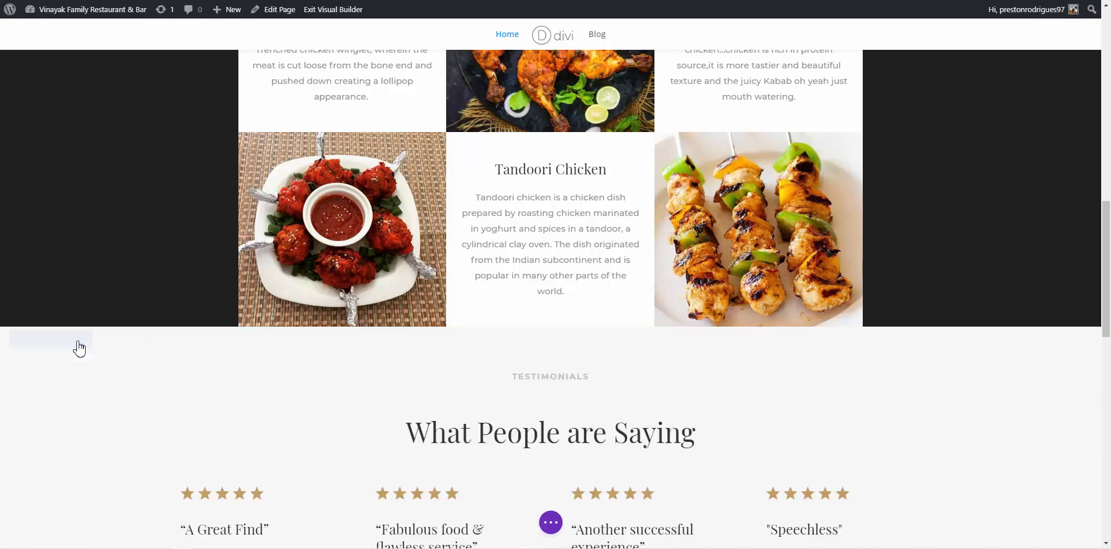
scroll(414, 406, down, 9)
scroll(414, 406, down, 5)
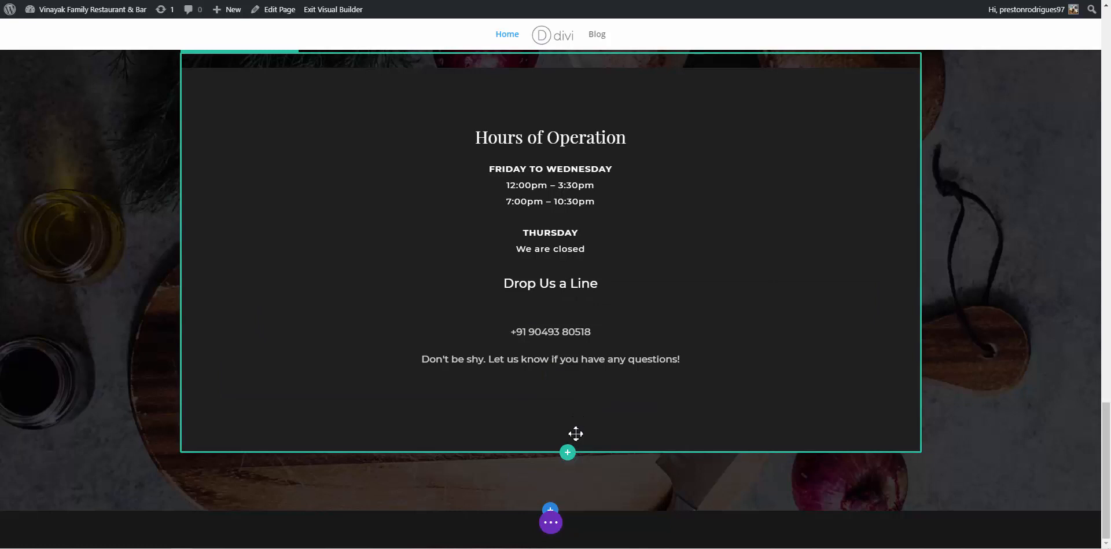
scroll(577, 351, up, 1)
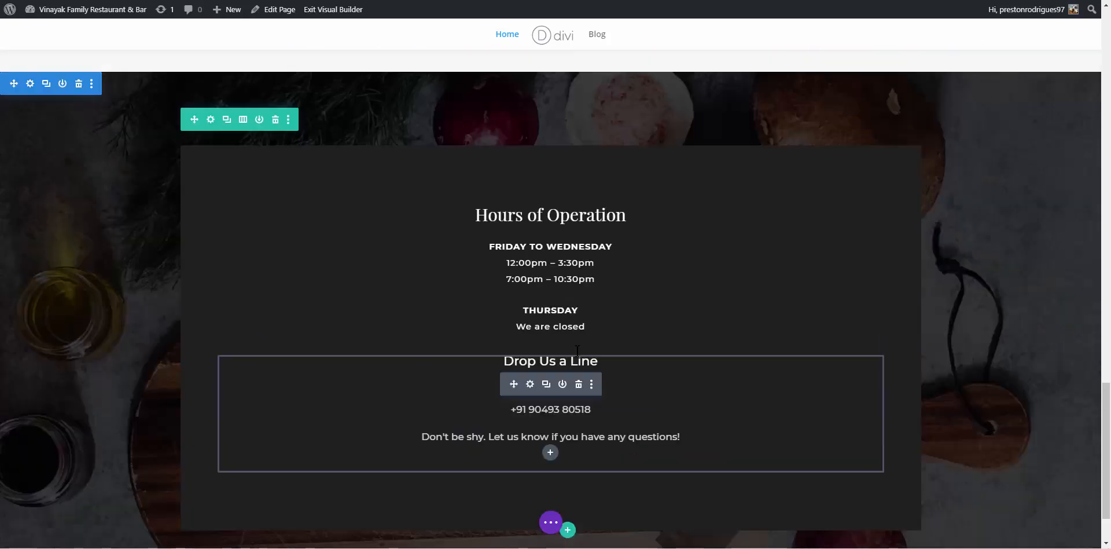
scroll(577, 351, down, 1)
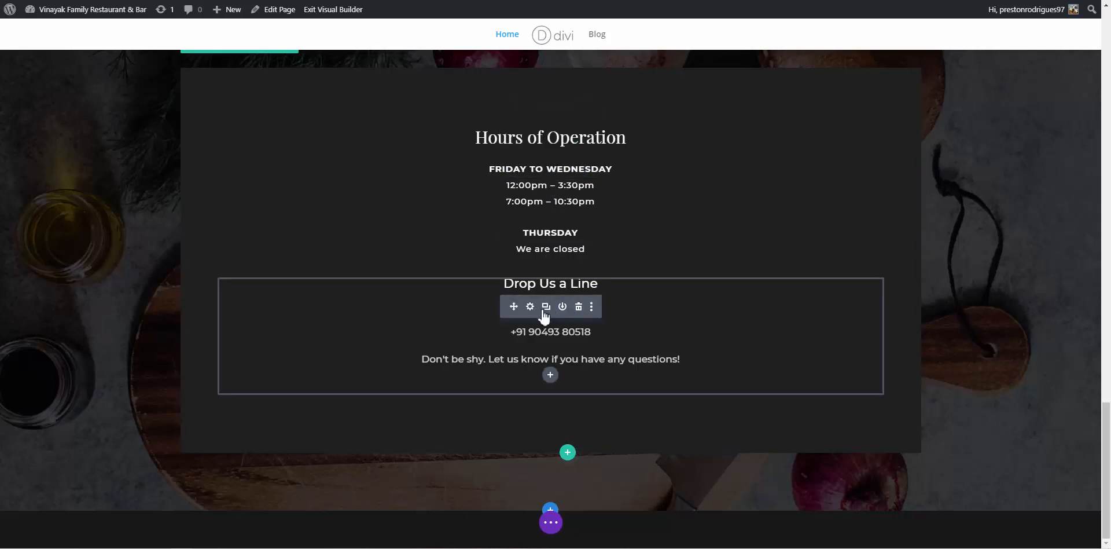
click(530, 307)
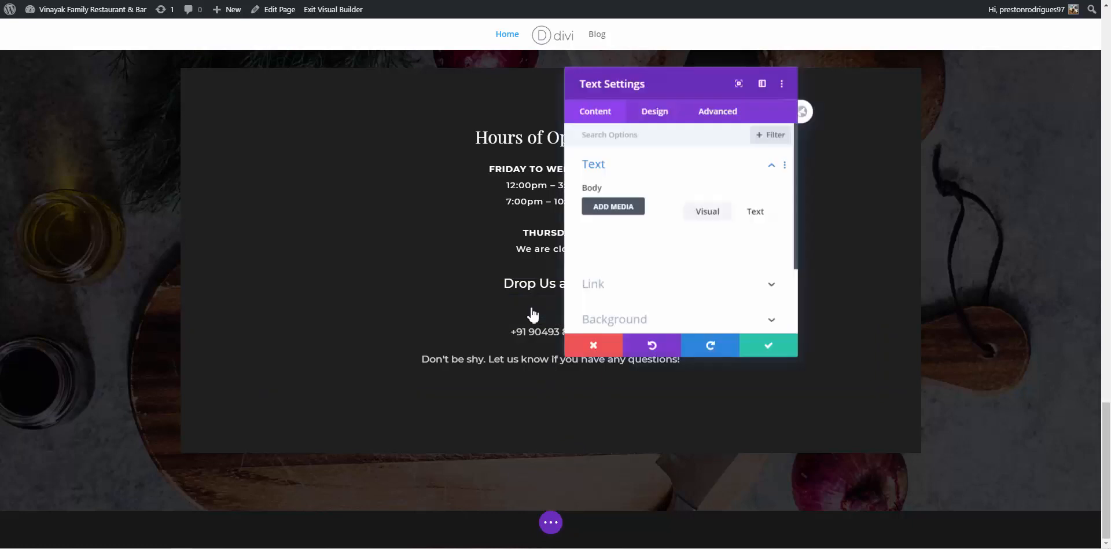
click(664, 116)
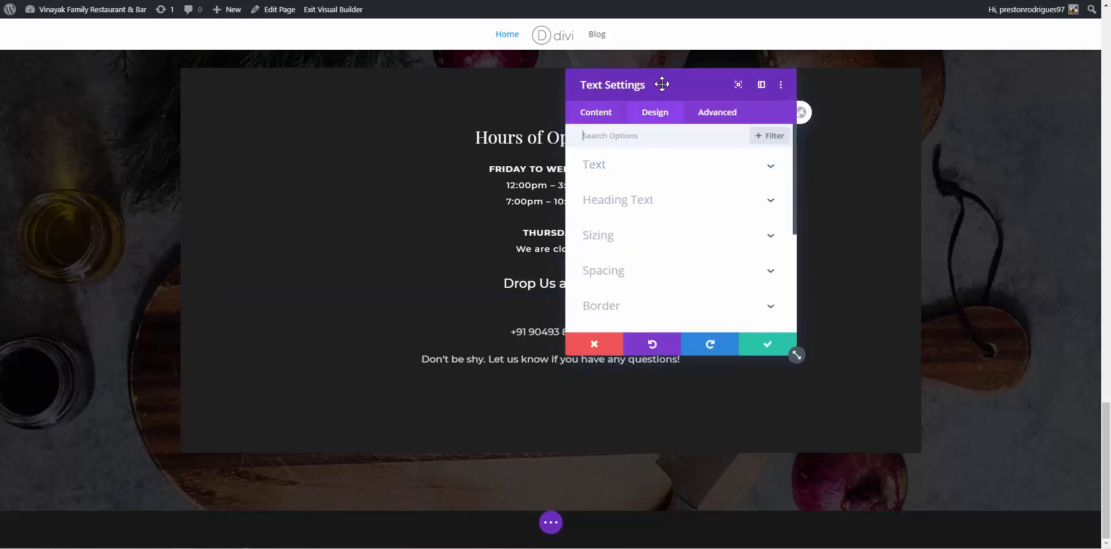
drag(660, 82, 742, 69)
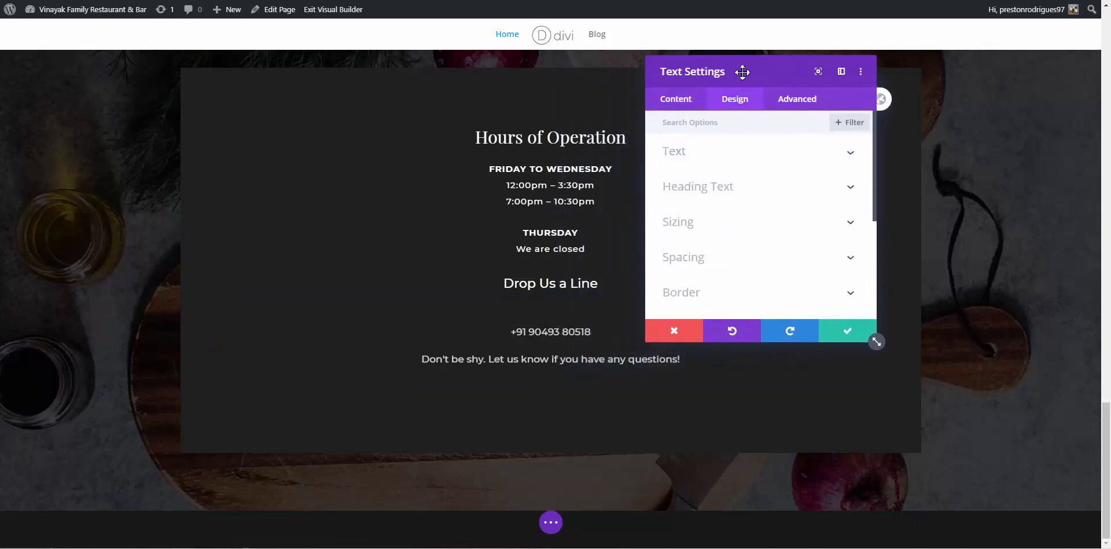
click(711, 265)
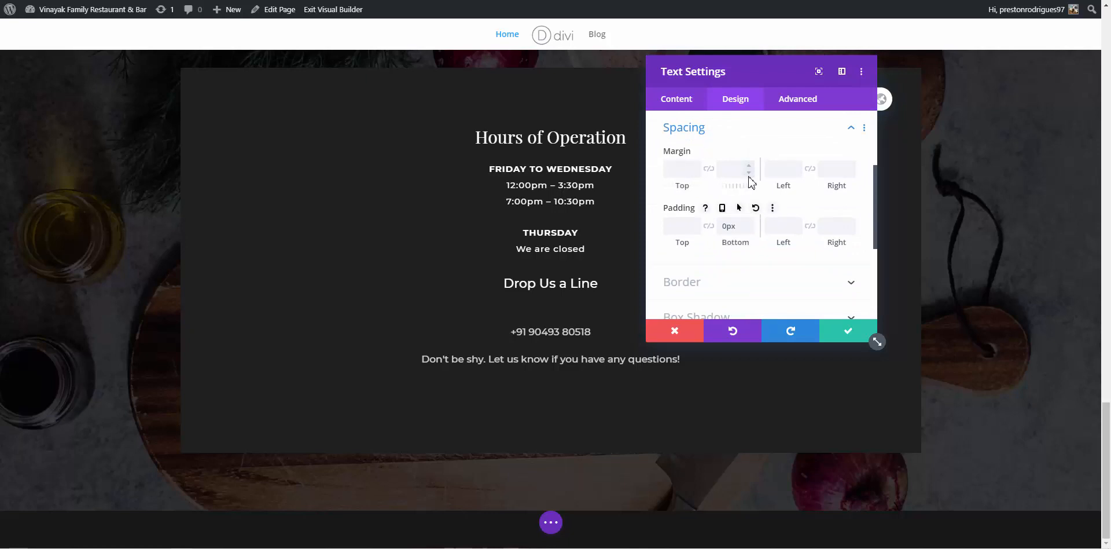
click(696, 231)
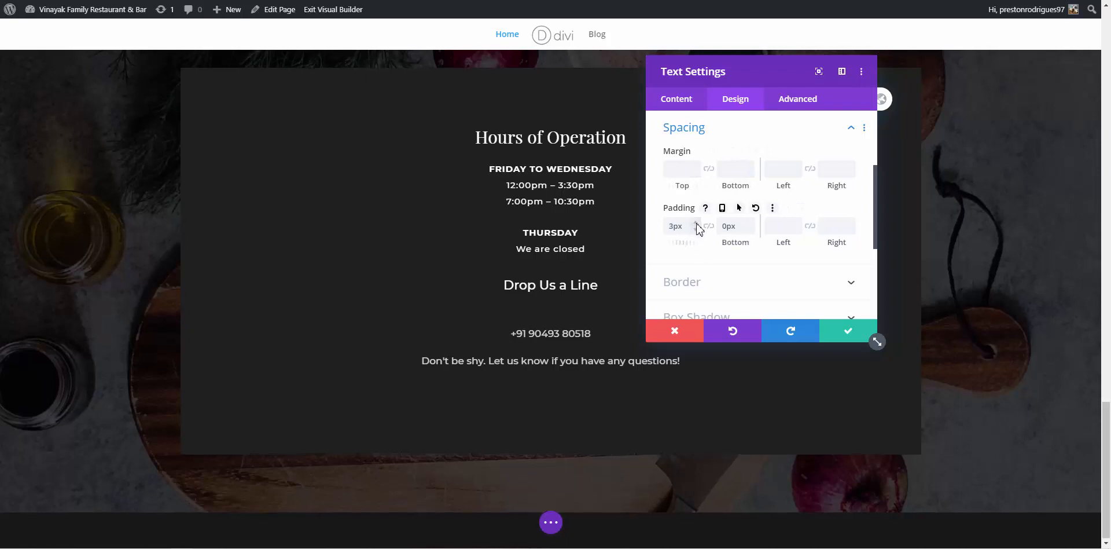
click(755, 208)
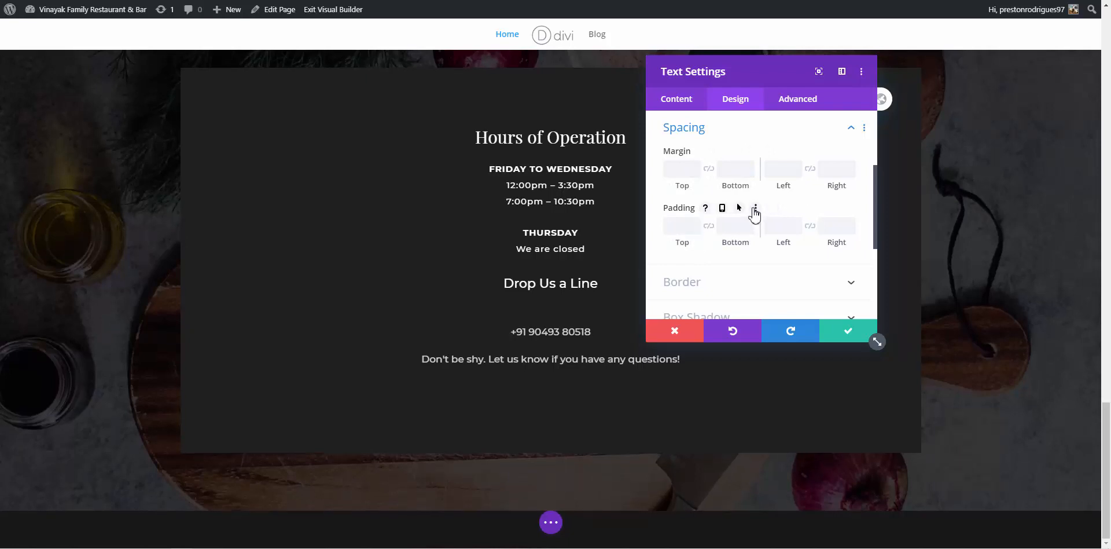
click(672, 329)
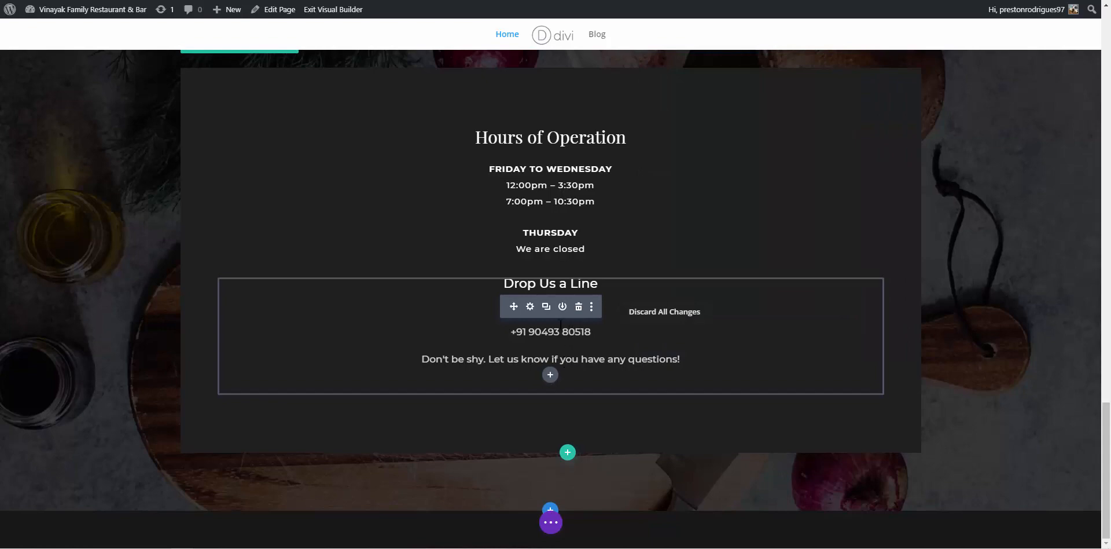
click(542, 331)
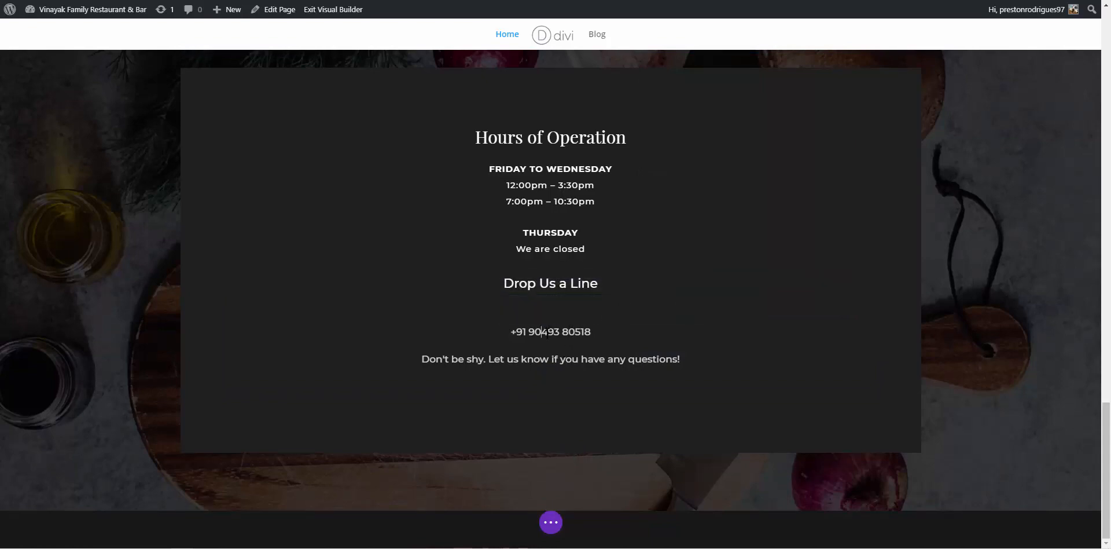
Replace the blank line under 'Drop Us a Line' with a single line break before the phone number
click(521, 320)
key(BackSpace)
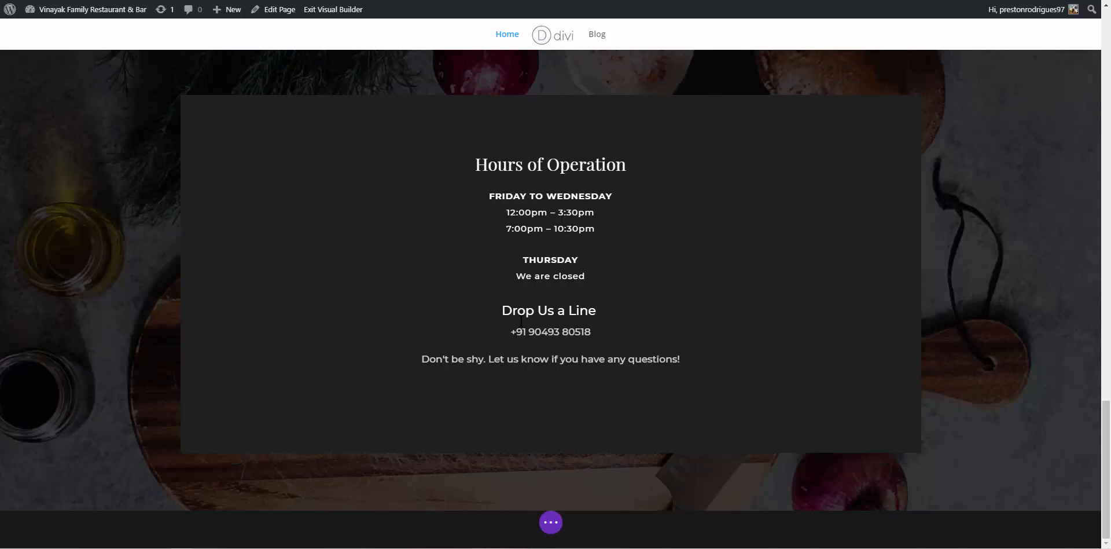
key(Return)
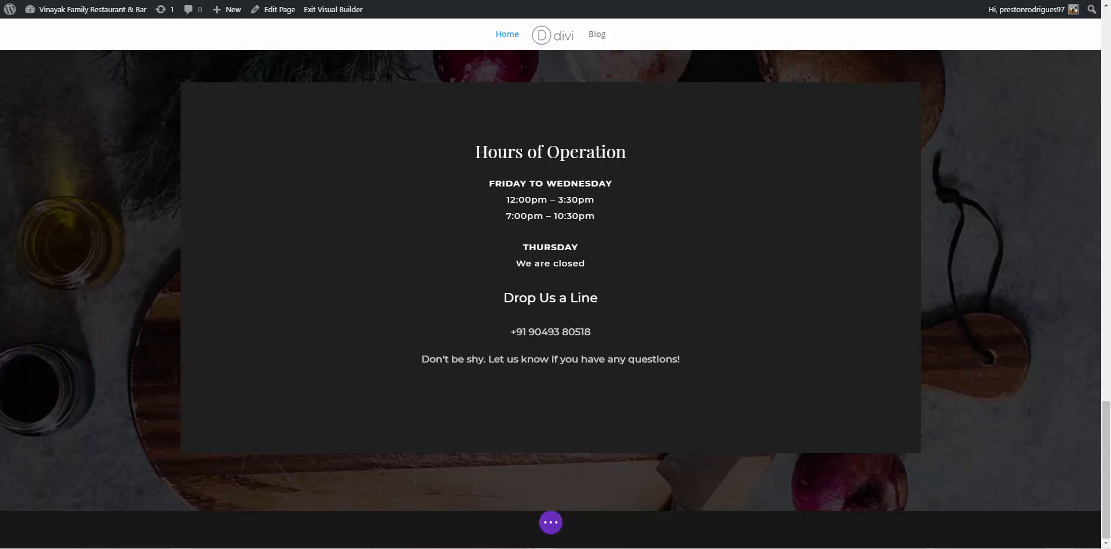
click(554, 526)
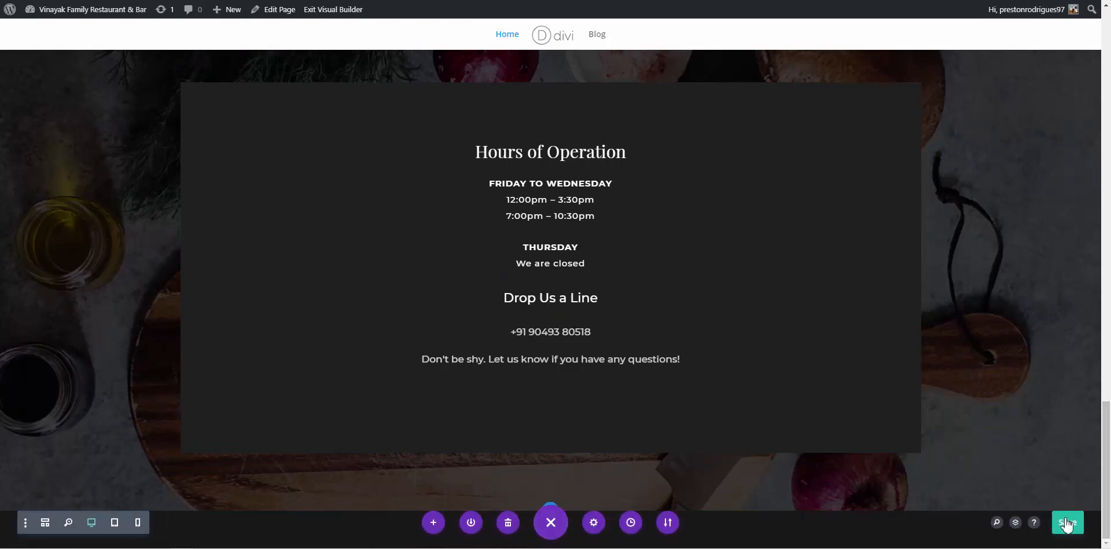
Save the edited home page layout with the Divi builder's green Save button
click(1065, 519)
scroll(876, 301, up, 15)
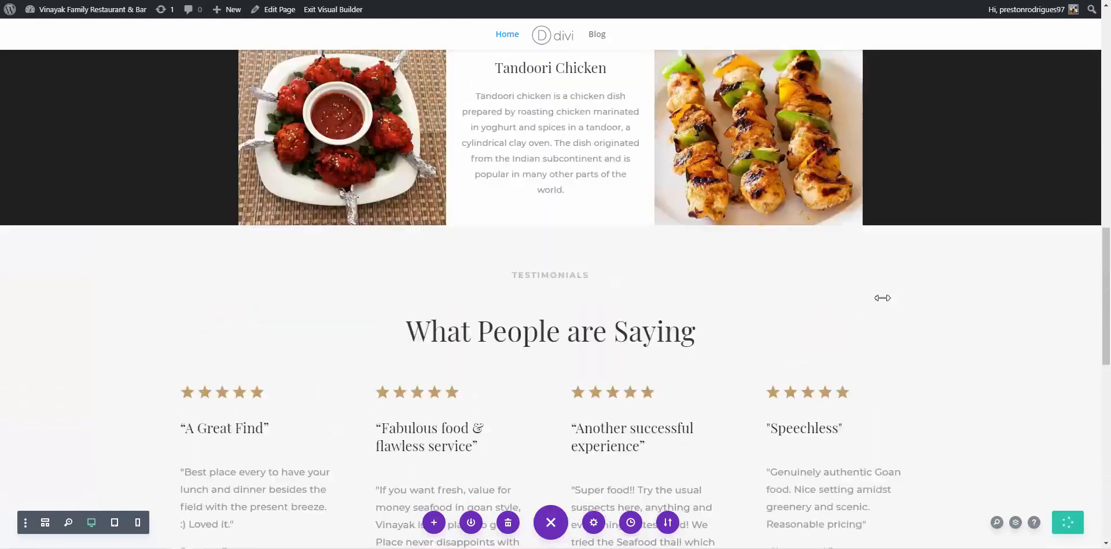
scroll(860, 310, up, 10)
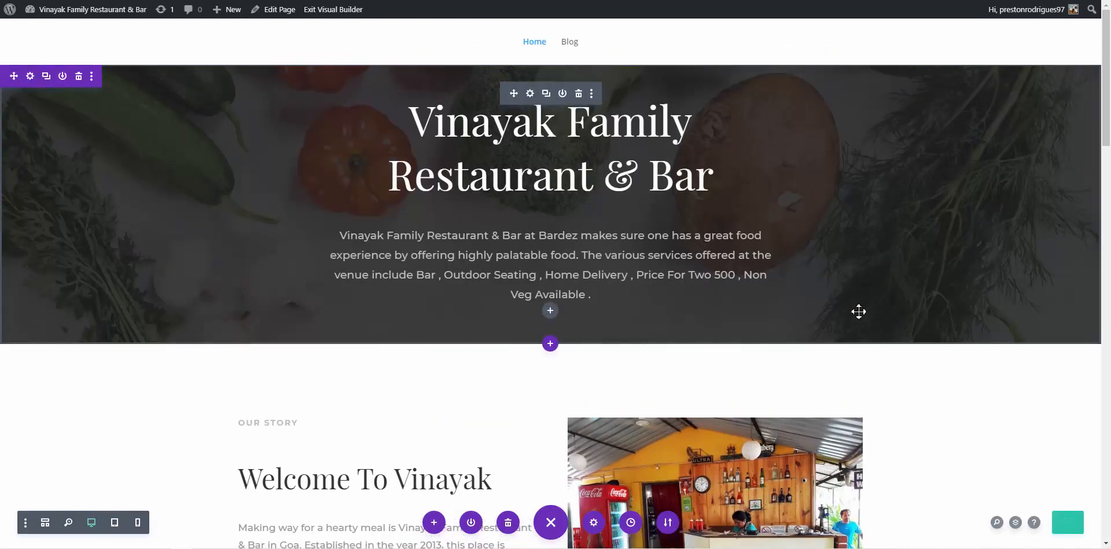
scroll(859, 311, down, 12)
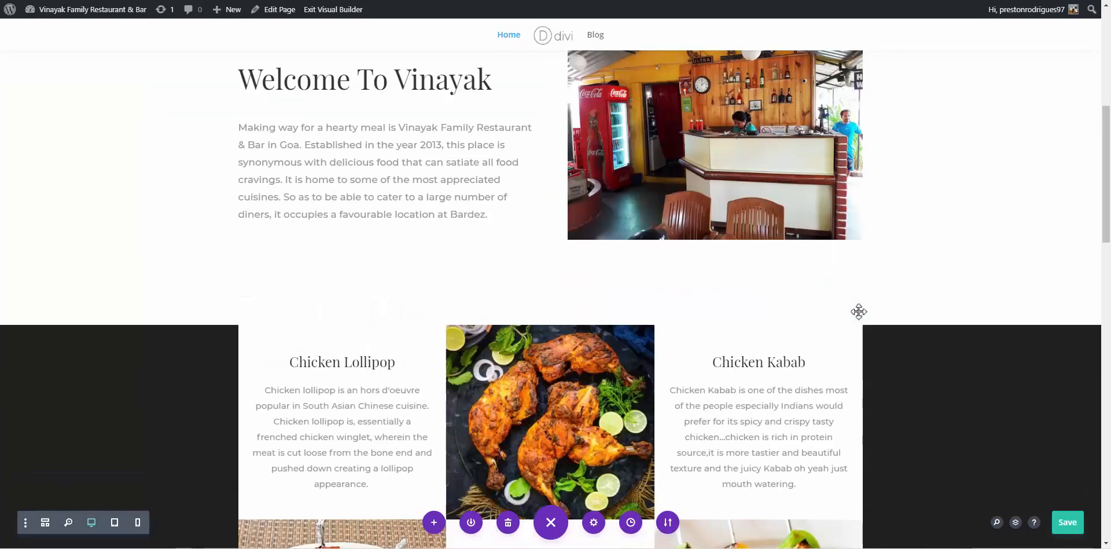
scroll(856, 314, down, 10)
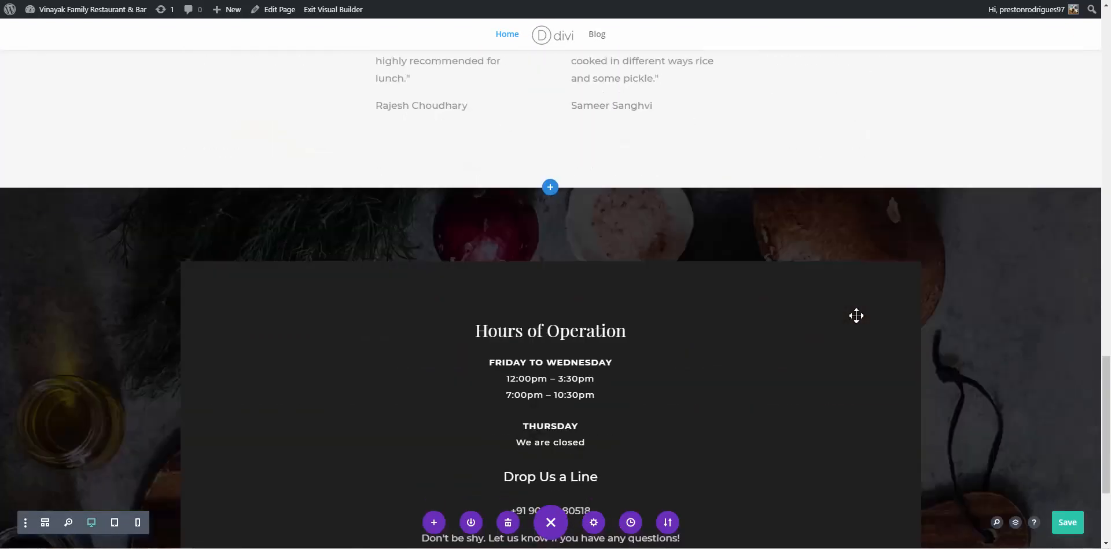
scroll(856, 315, up, 8)
scroll(851, 324, up, 12)
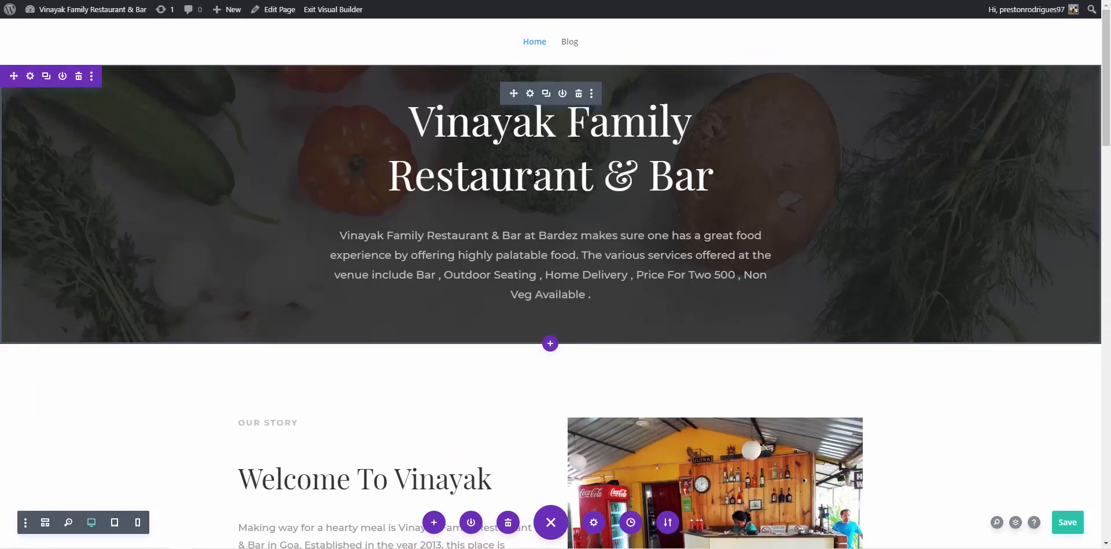
scroll(555, 276, down, 8)
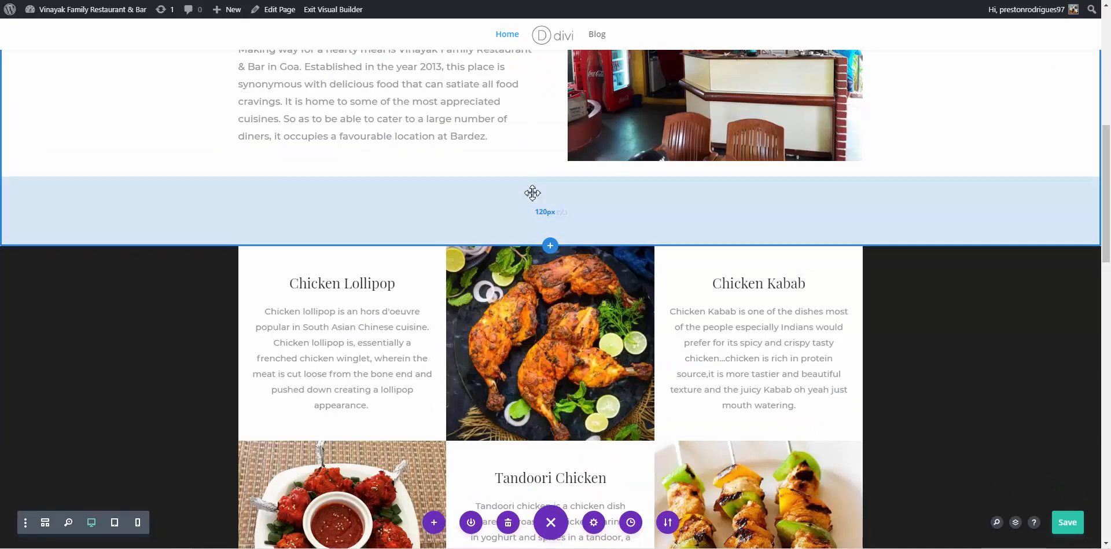
scroll(546, 186, up, 4)
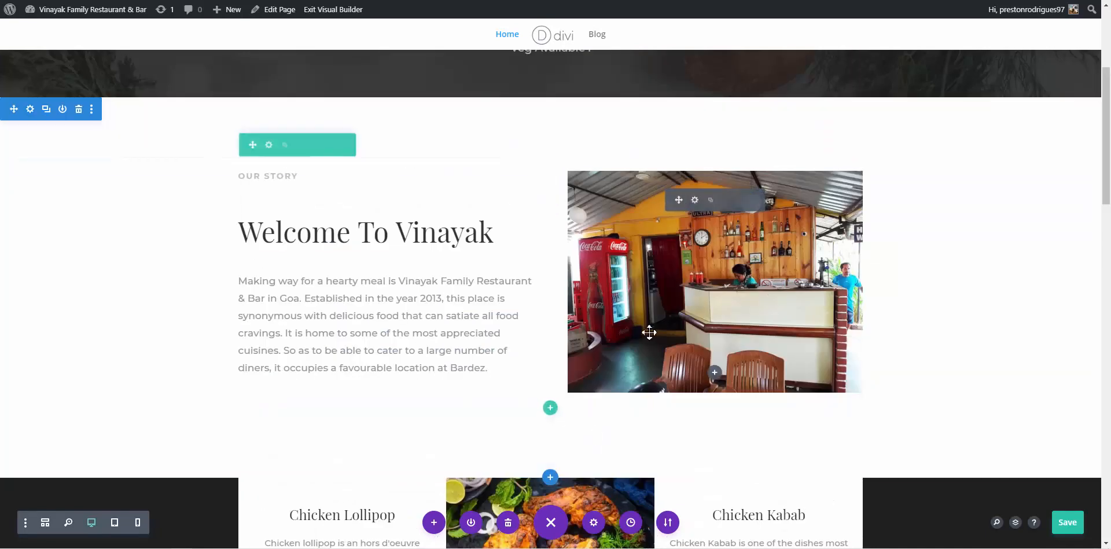
scroll(649, 329, down, 5)
scroll(651, 328, down, 1)
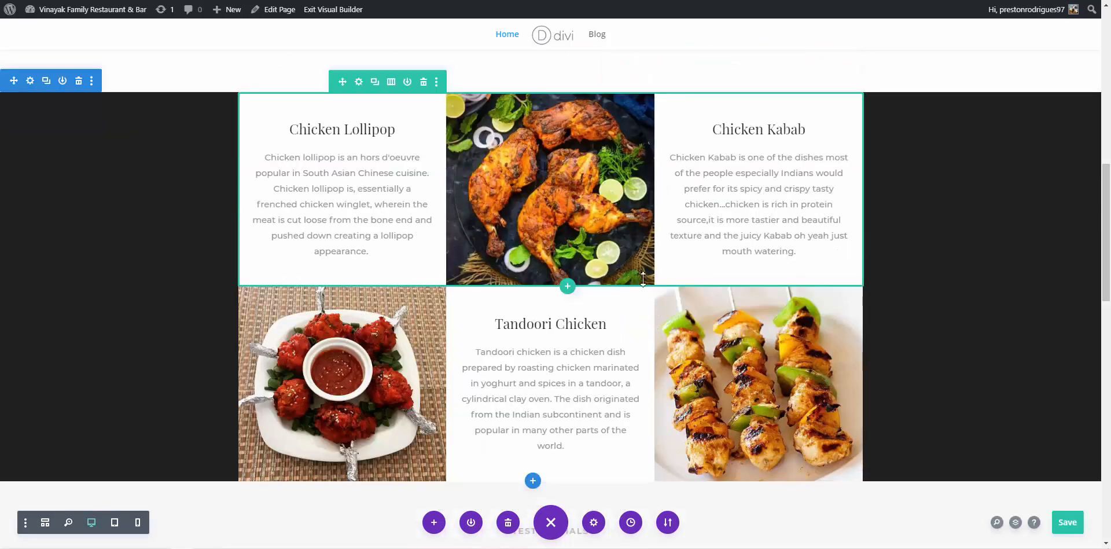
scroll(663, 240, down, 4)
scroll(661, 238, down, 4)
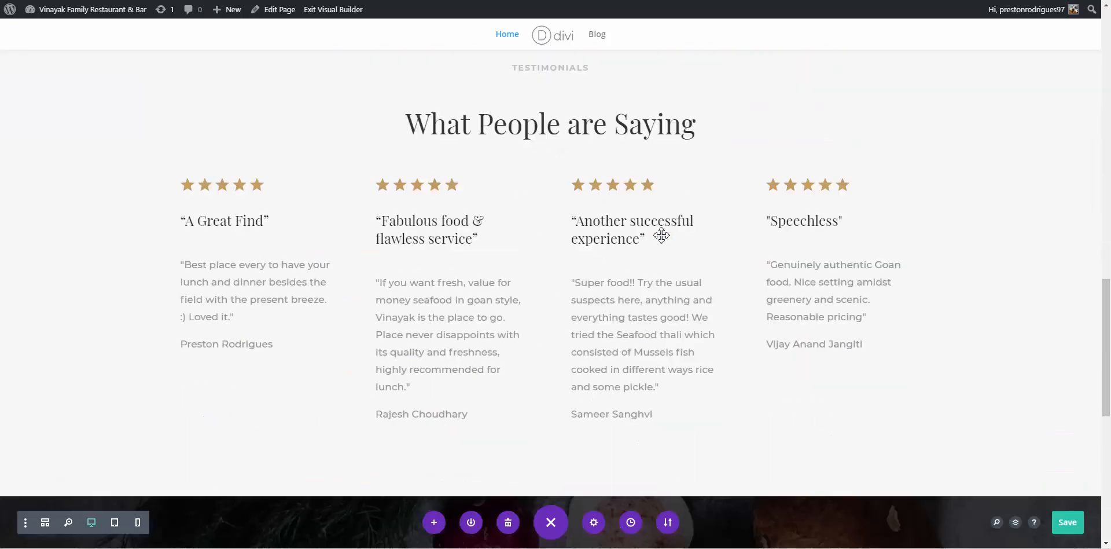
scroll(496, 242, down, 8)
scroll(585, 257, down, 2)
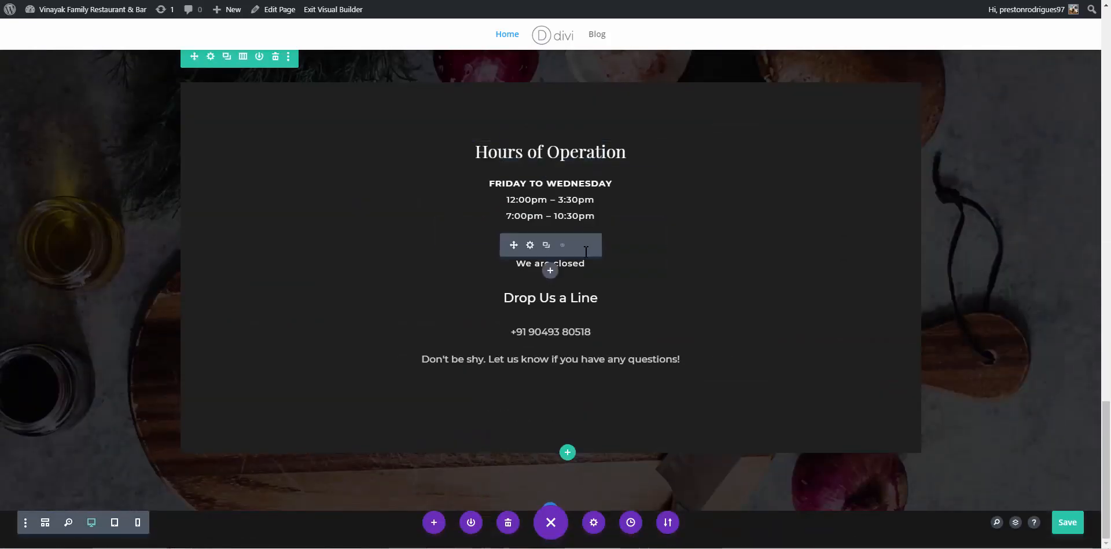
scroll(759, 382, up, 8)
scroll(760, 382, up, 10)
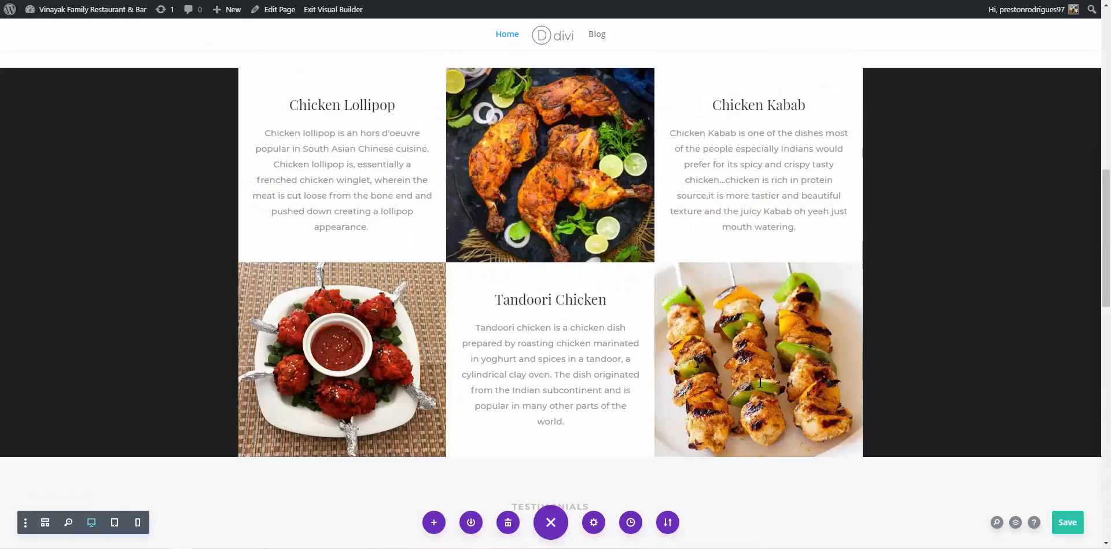
scroll(760, 382, up, 3)
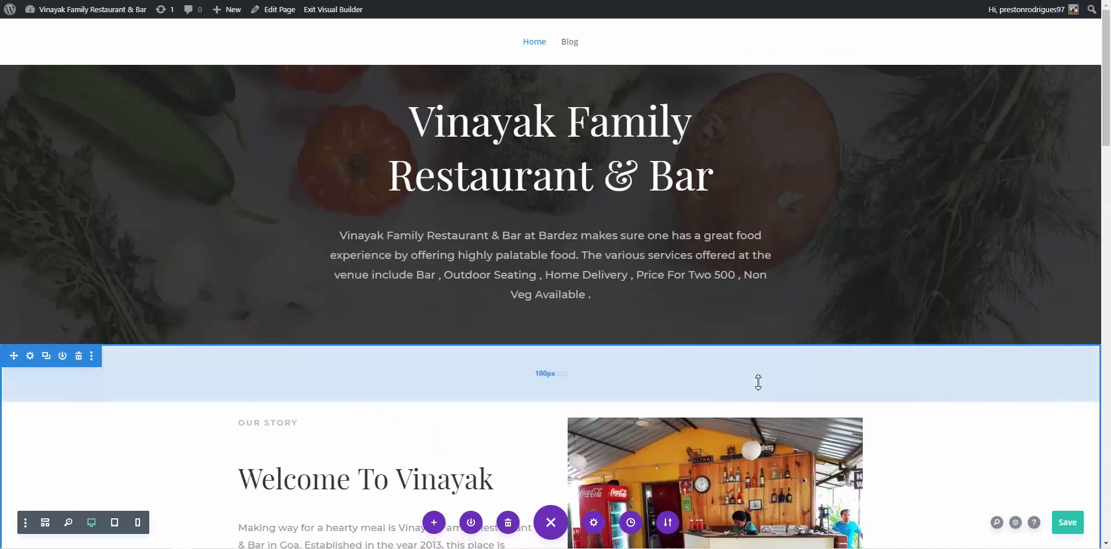
click(1069, 527)
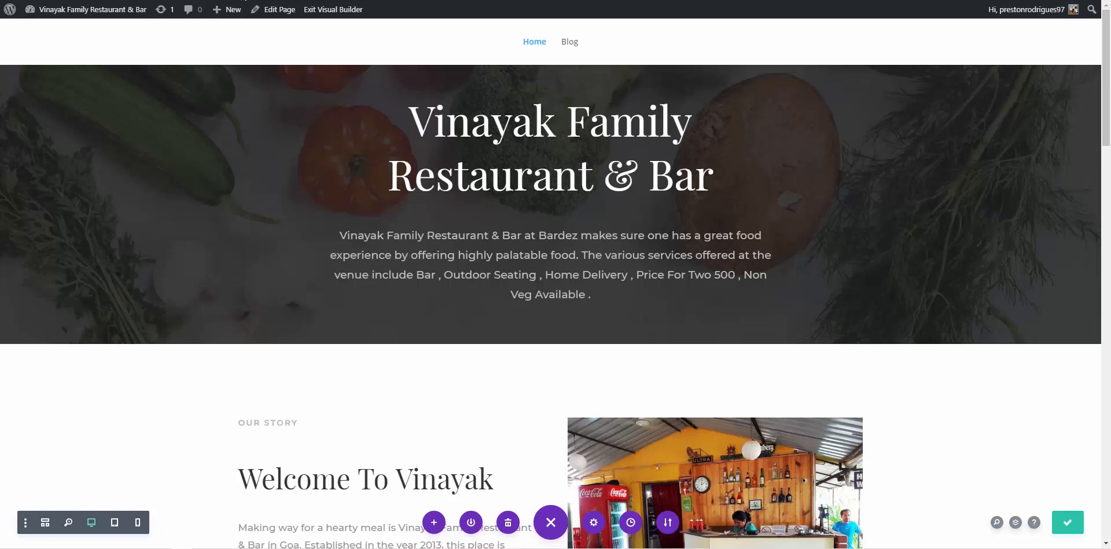
Load the restaurant site in a new tab and scroll through the home page and back to the top
key(ctrl+t)
text(http://vinayak.prestonrodz.com/)
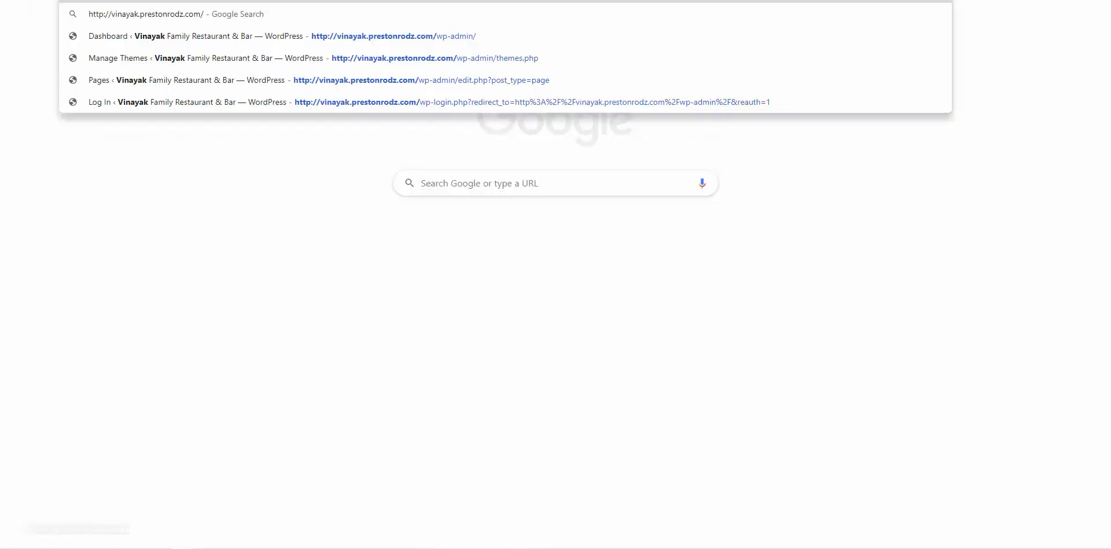
key(Return)
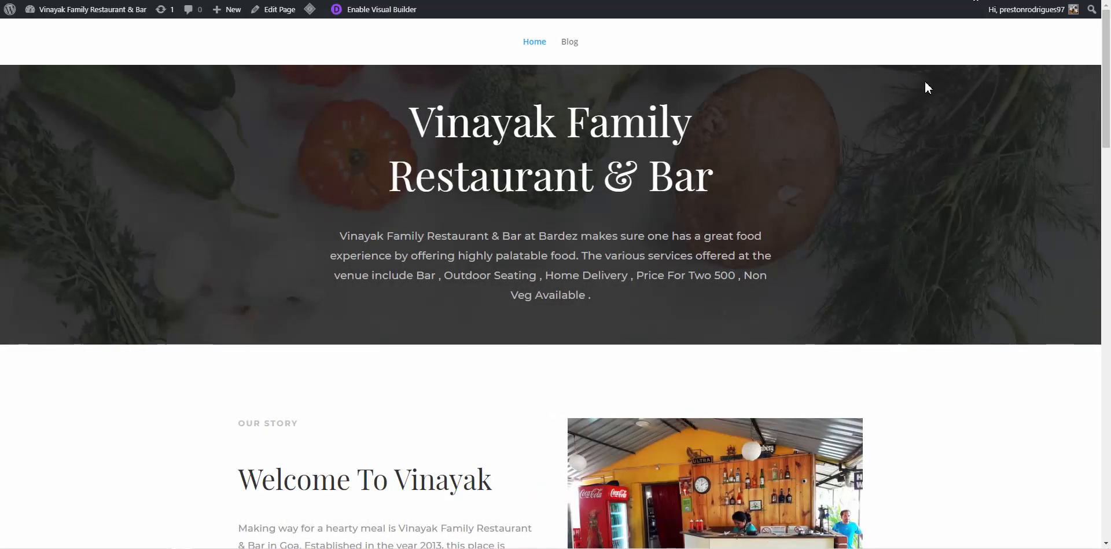
scroll(924, 87, down, 15)
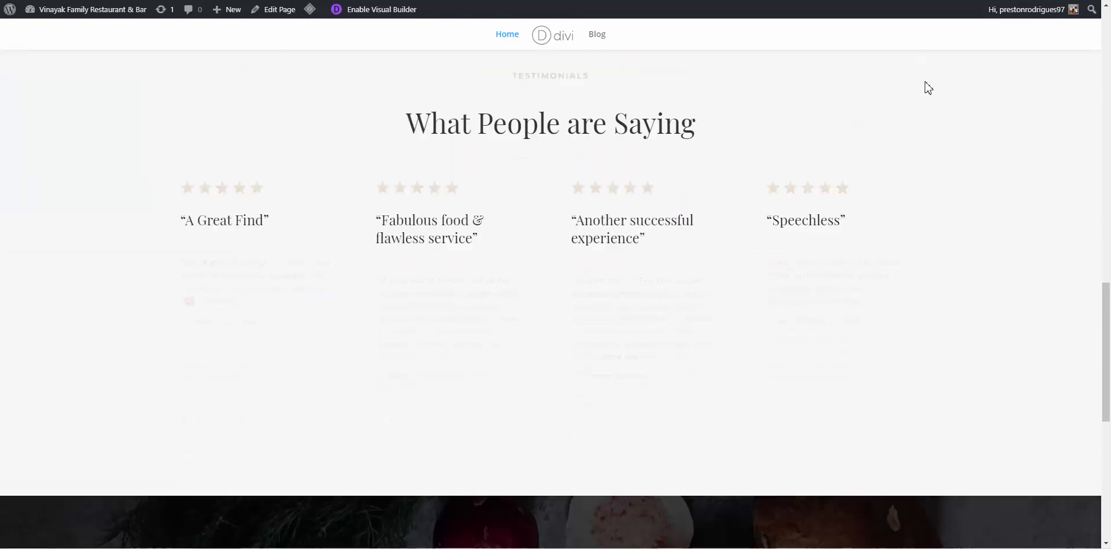
scroll(925, 87, down, 8)
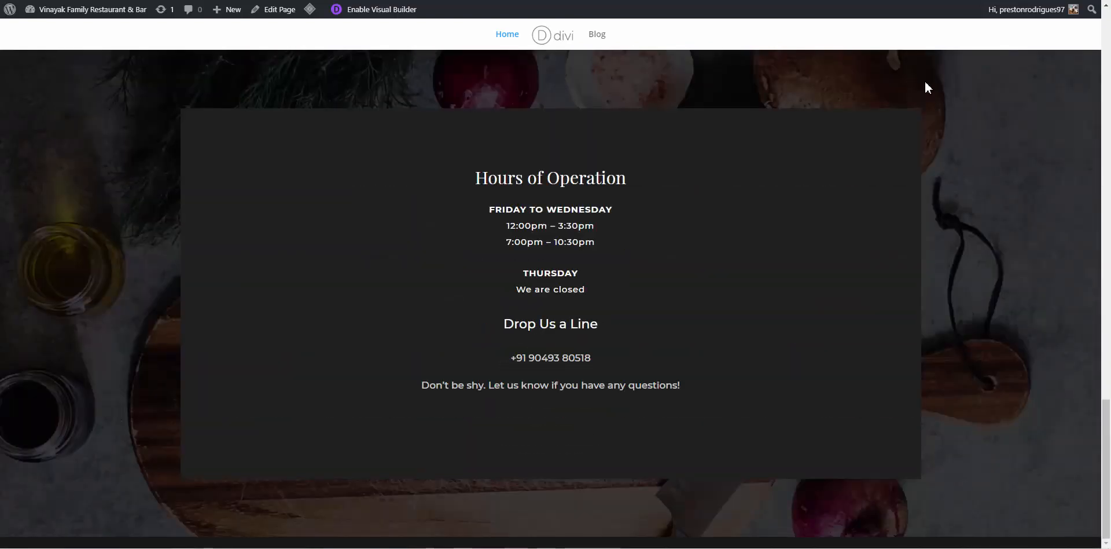
scroll(925, 82, up, 1)
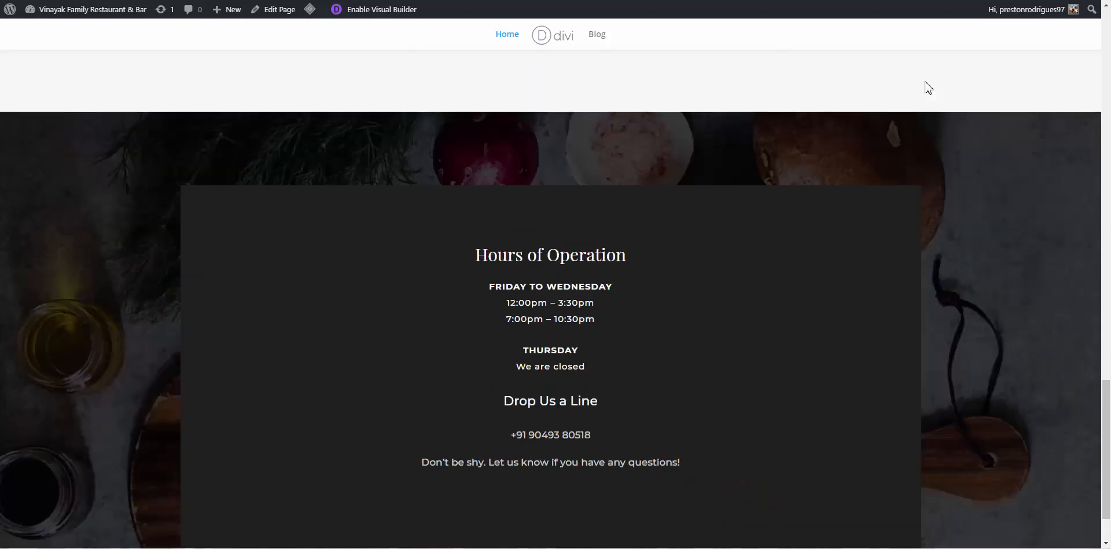
scroll(926, 82, up, 4)
scroll(925, 82, up, 15)
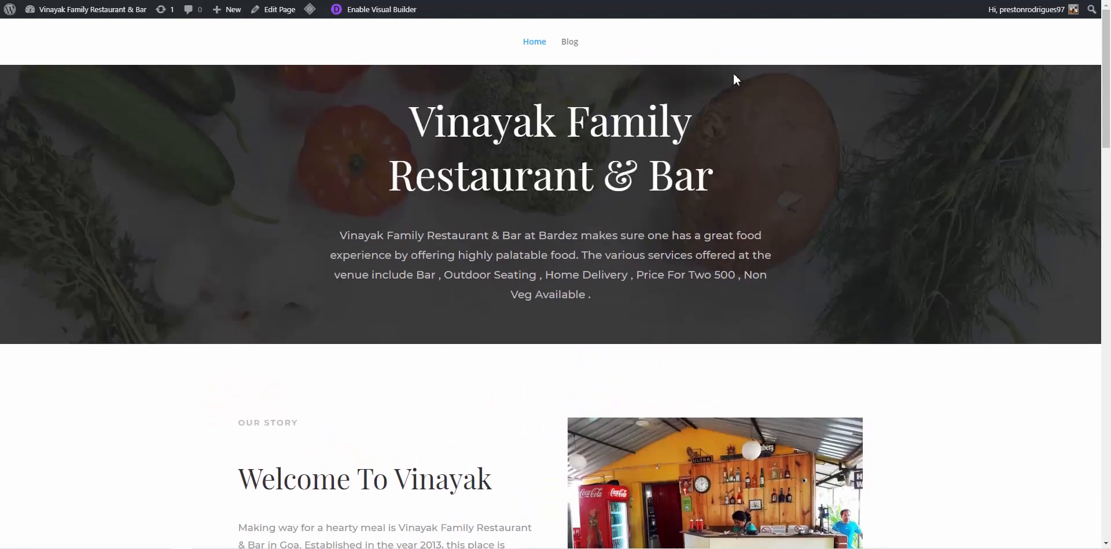
scroll(576, 57, down, 3)
scroll(582, 74, up, 1)
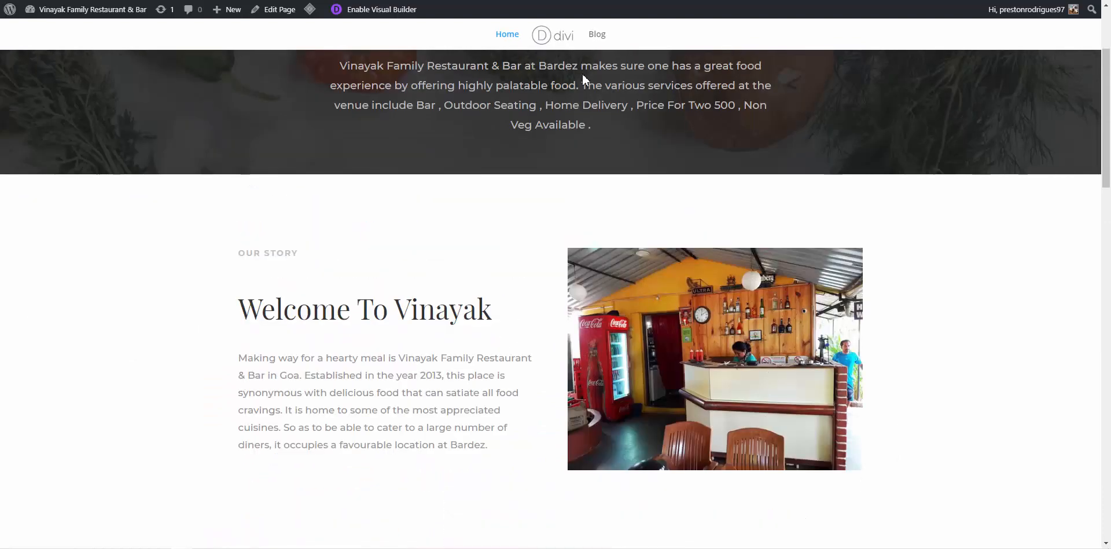
scroll(581, 75, down, 2)
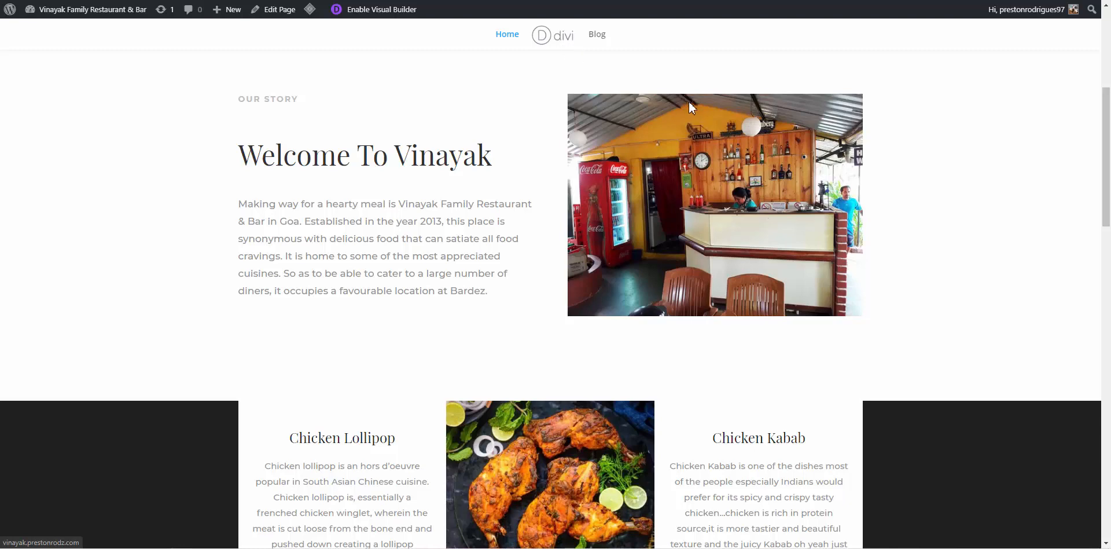
scroll(614, 65, up, 4)
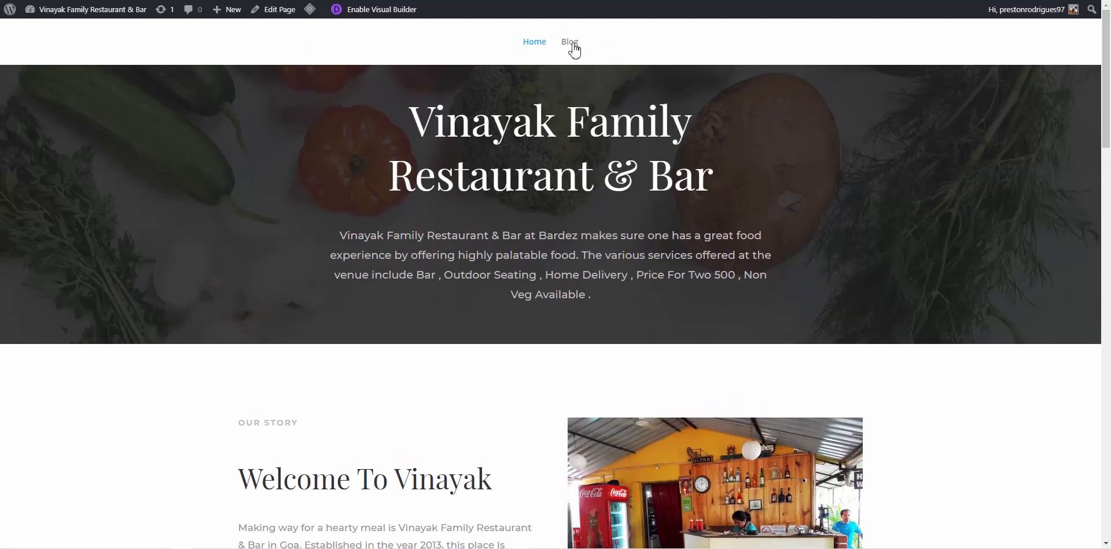
View the site's Blog page with the Hello world! post, then return to the admin Dashboard
click(570, 42)
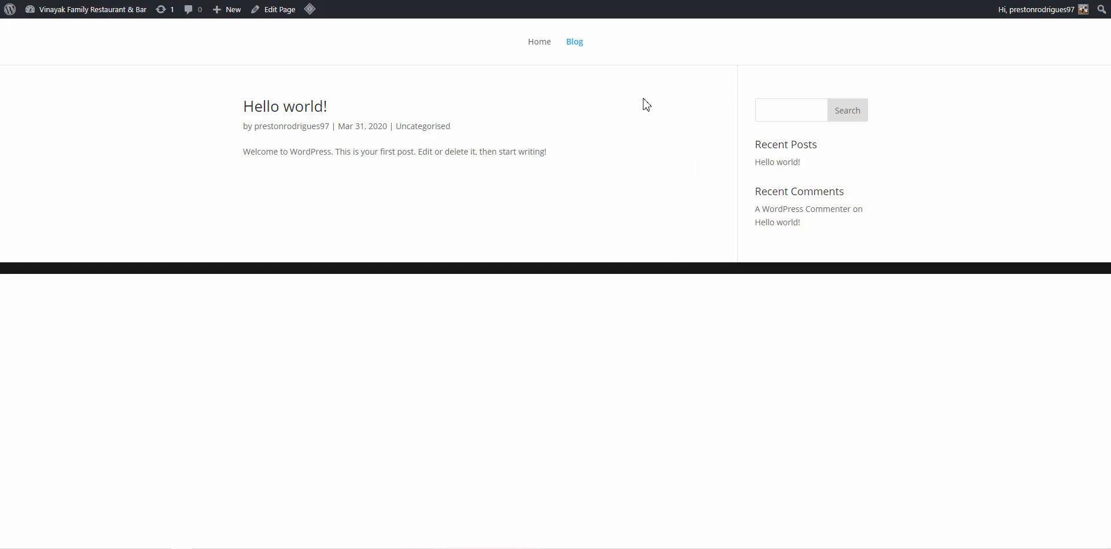
mouse_move(230, 16)
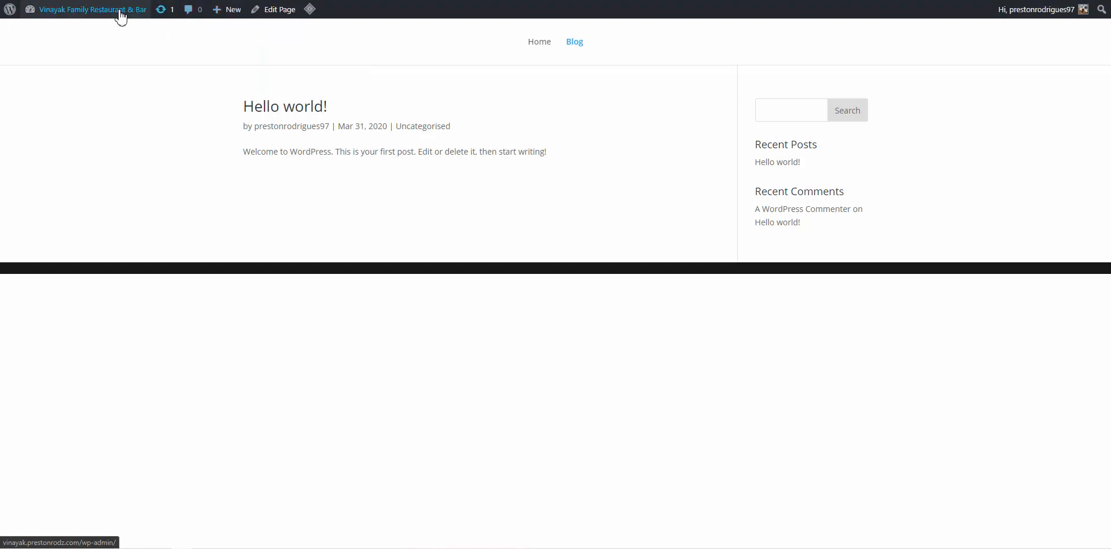
mouse_move(119, 12)
click(46, 32)
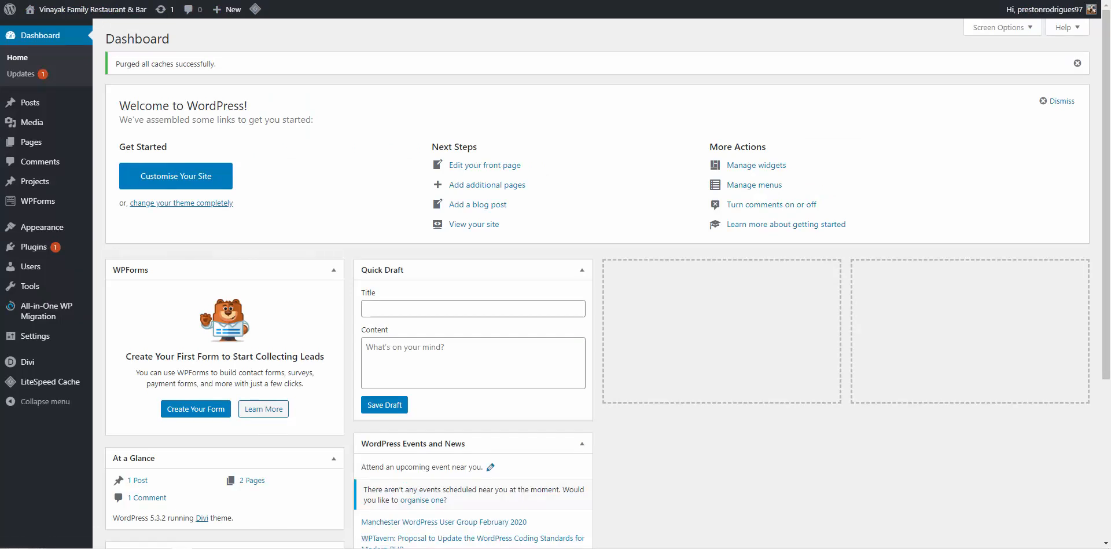
Open the Blog page for editing from the All Pages list
mouse_move(52, 110)
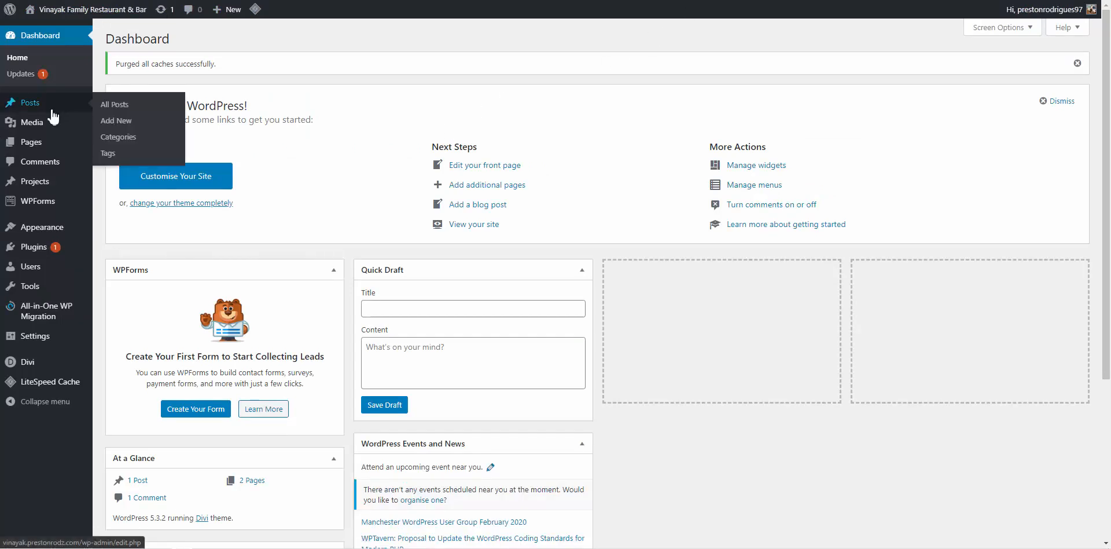
mouse_move(40, 141)
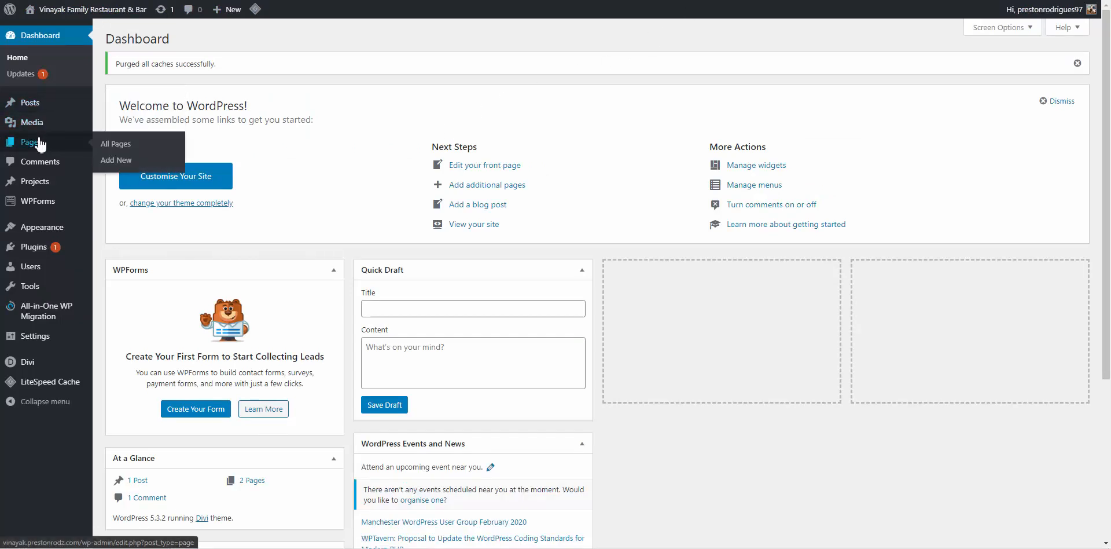
click(114, 149)
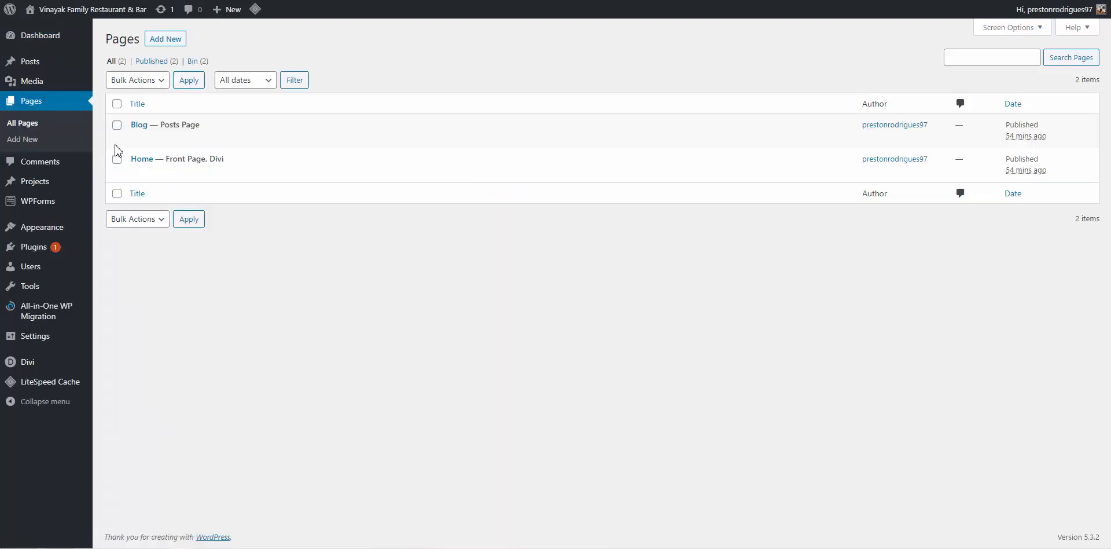
mouse_move(134, 141)
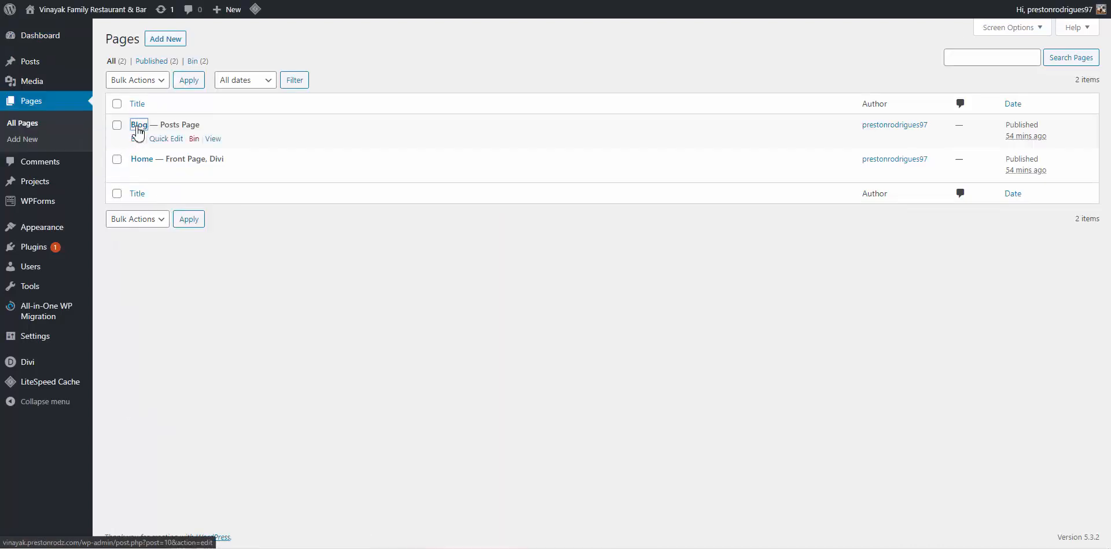
click(138, 129)
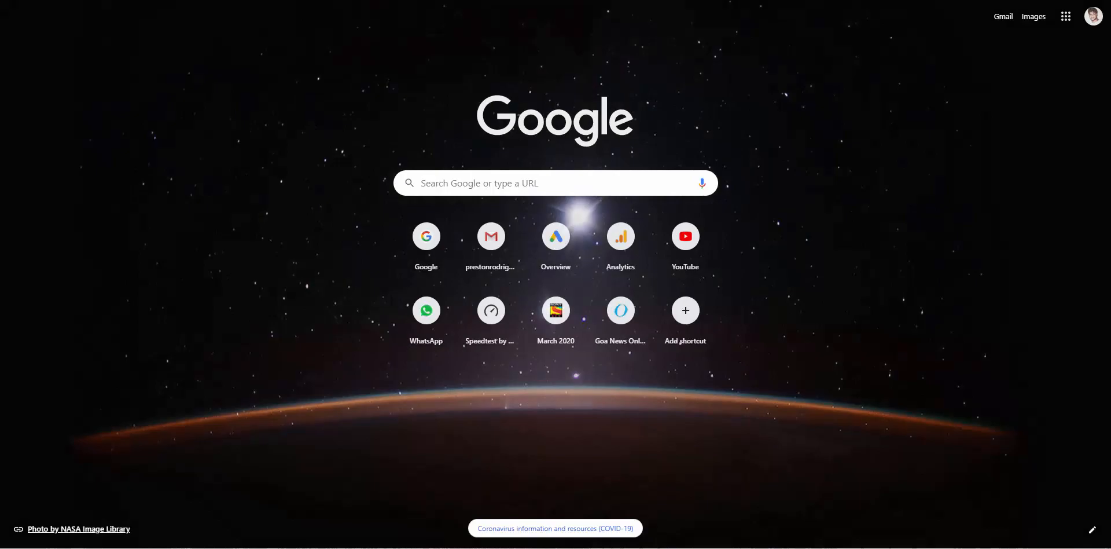
Reload the Blog editor, dismiss the welcome tips popup, and return to All Pages
key(Return)
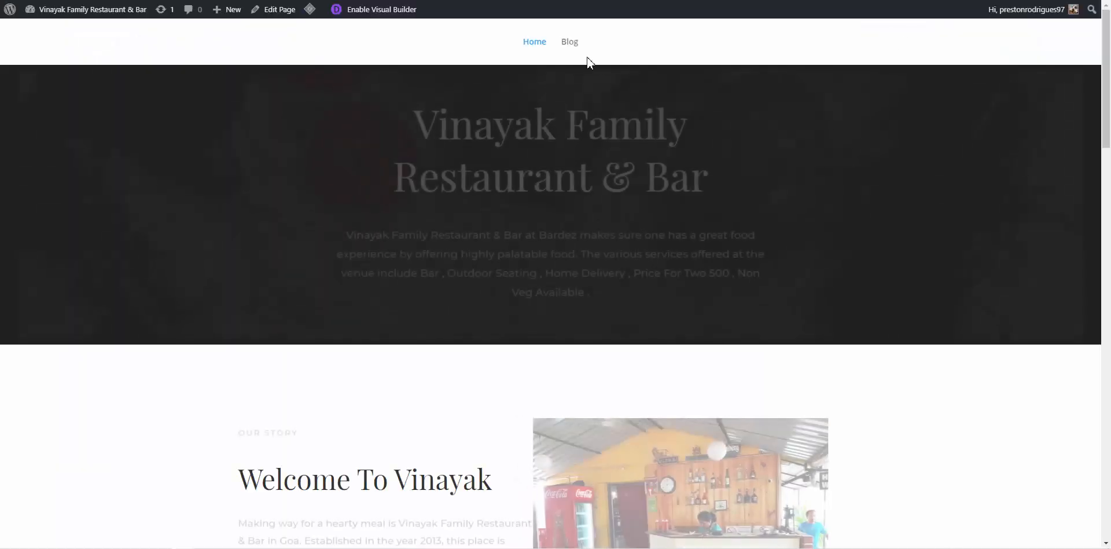
click(569, 44)
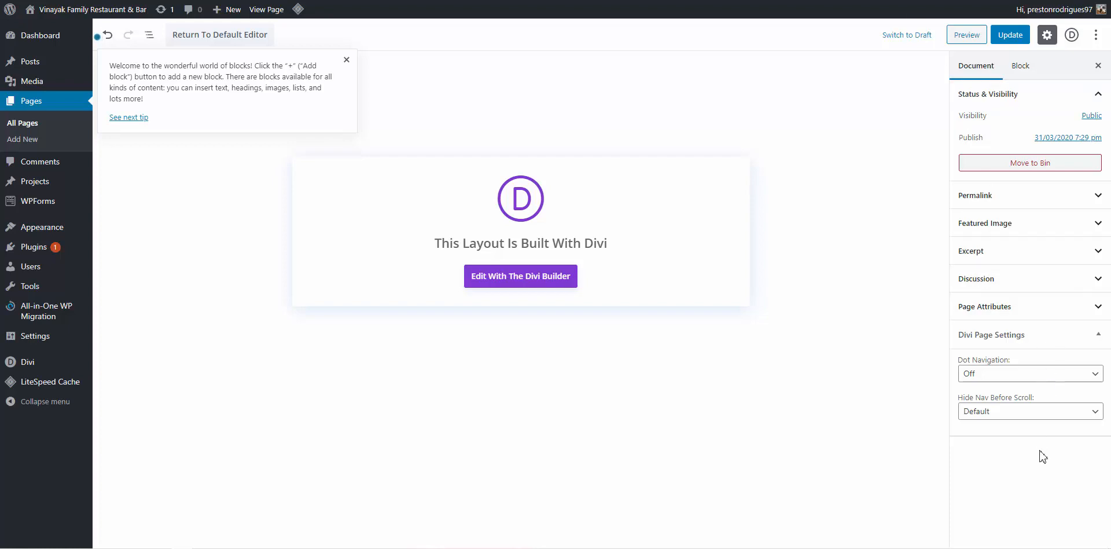
click(858, 403)
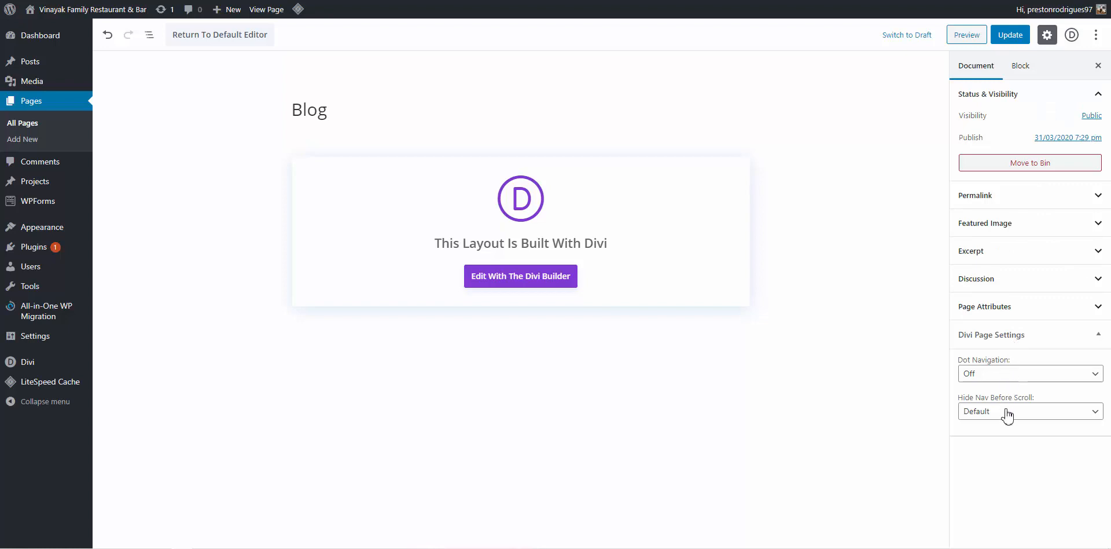
click(23, 125)
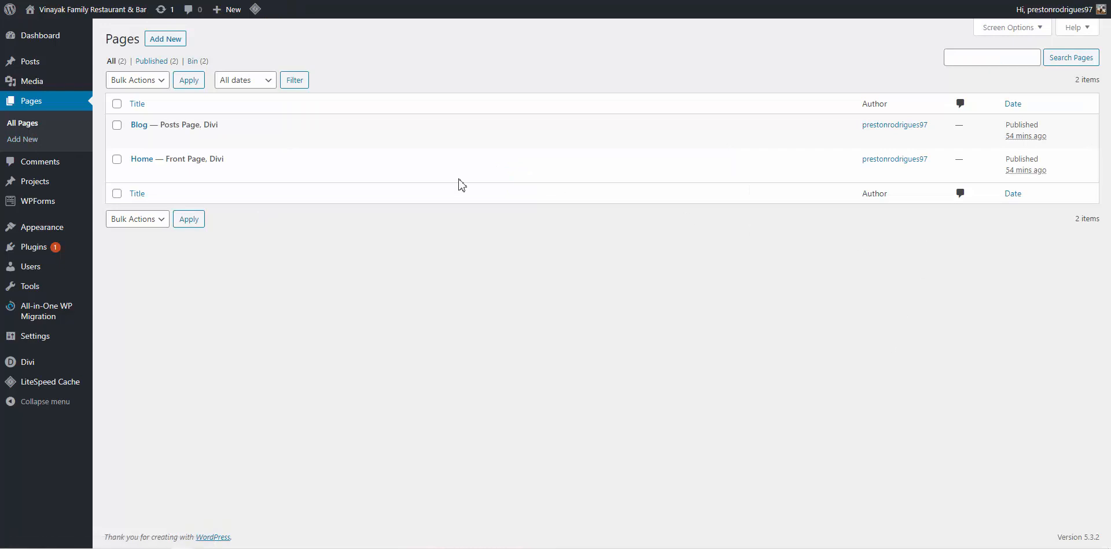
Set the Blog page's Page Attributes template to Blank Page and save with Update
click(139, 125)
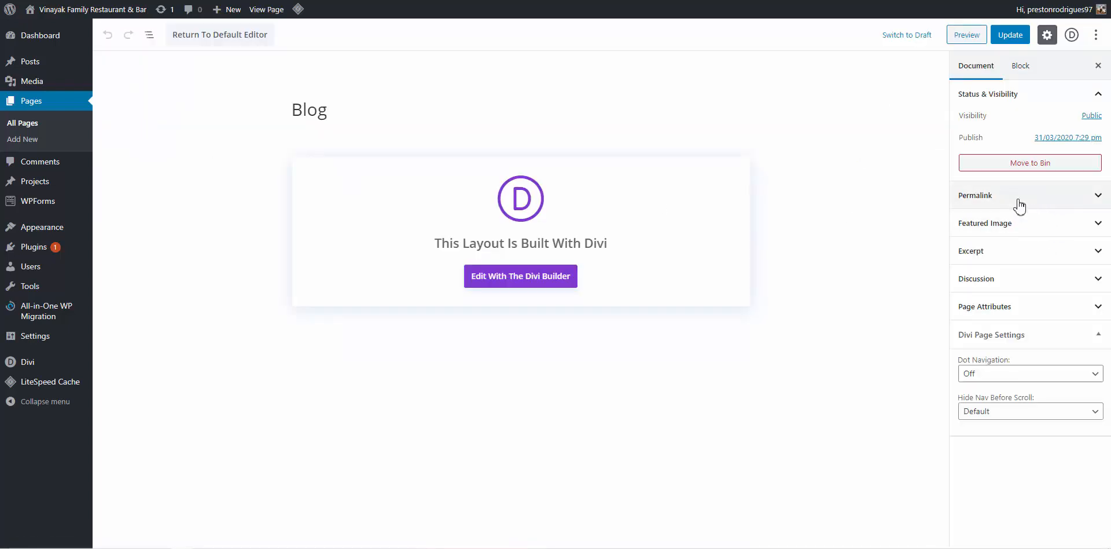
click(1002, 308)
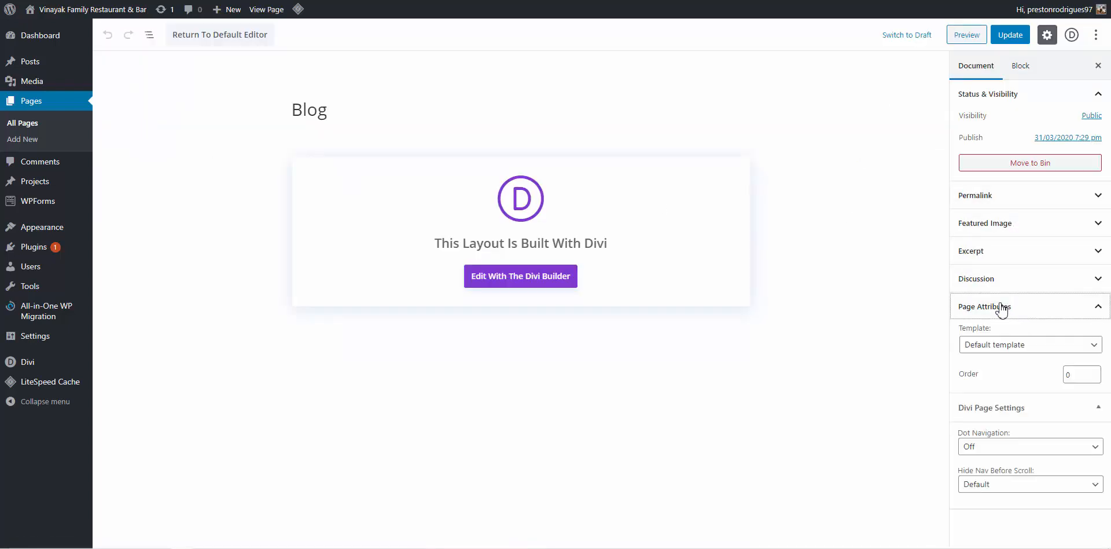
click(1005, 347)
click(1005, 348)
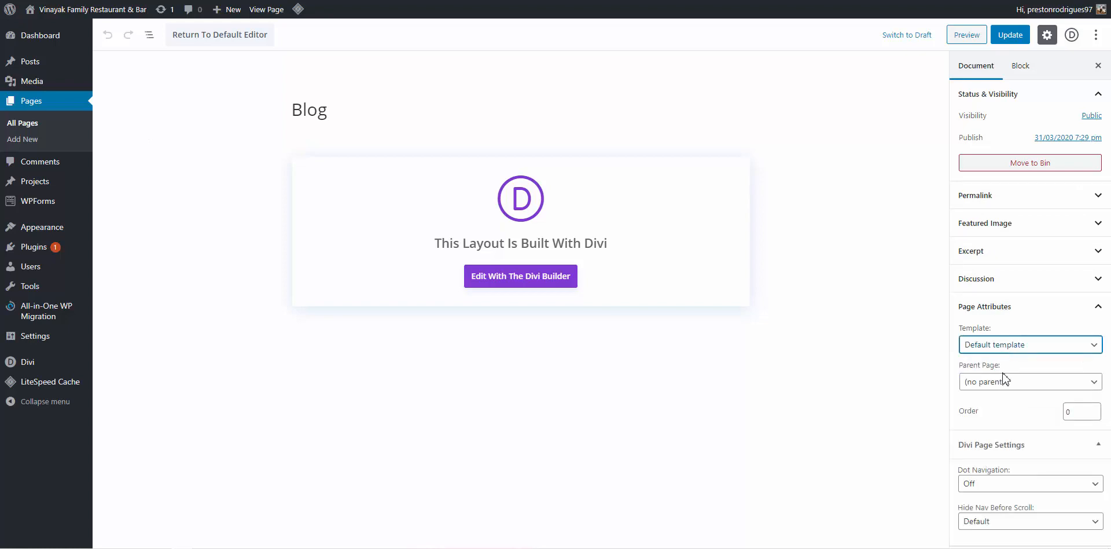
click(1007, 336)
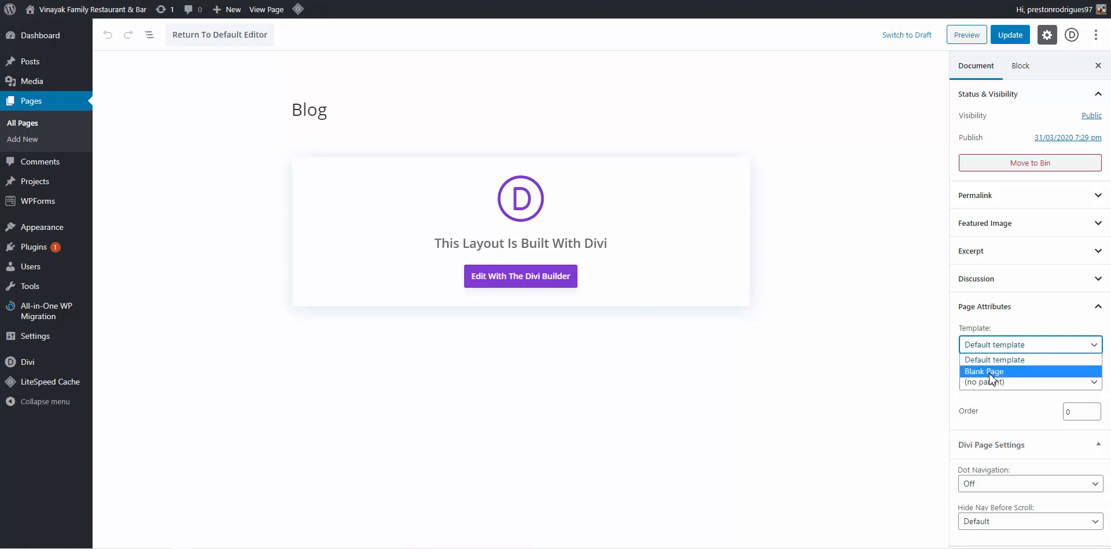
click(994, 371)
click(1010, 37)
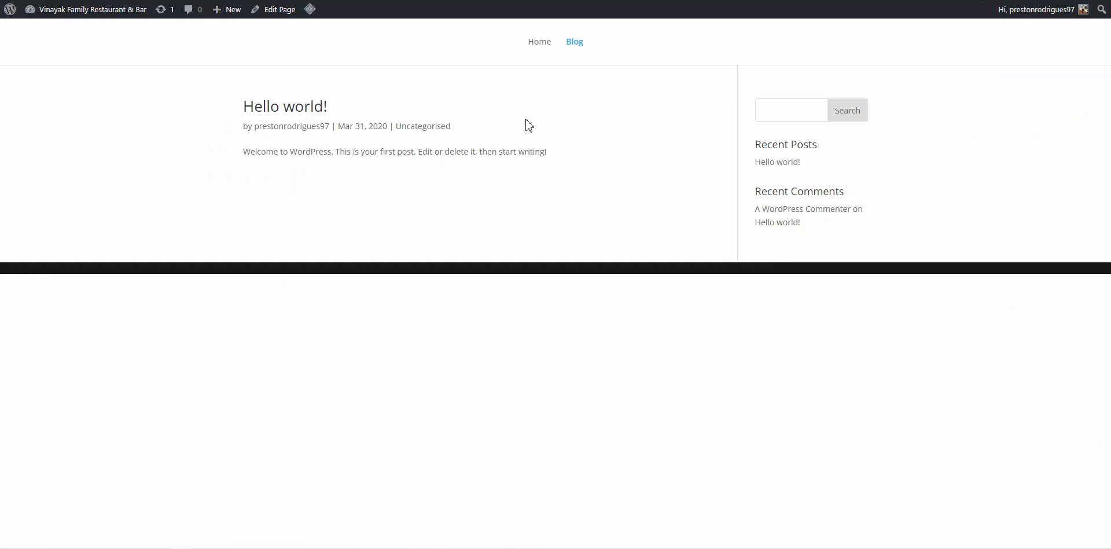
Go to the Dashboard and launch Appearance > Customize for the restaurant site
mouse_move(48, 19)
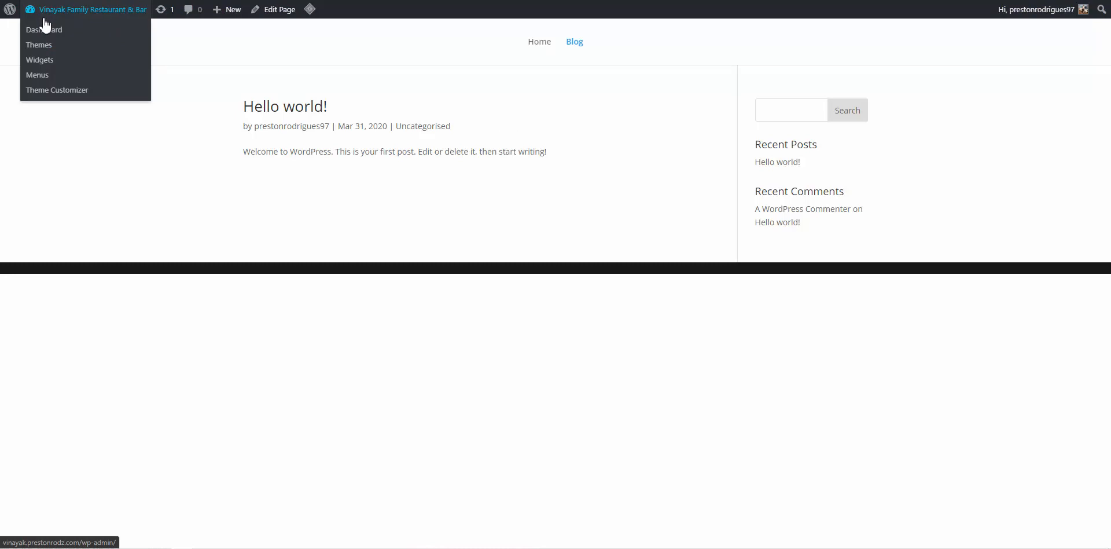
click(41, 30)
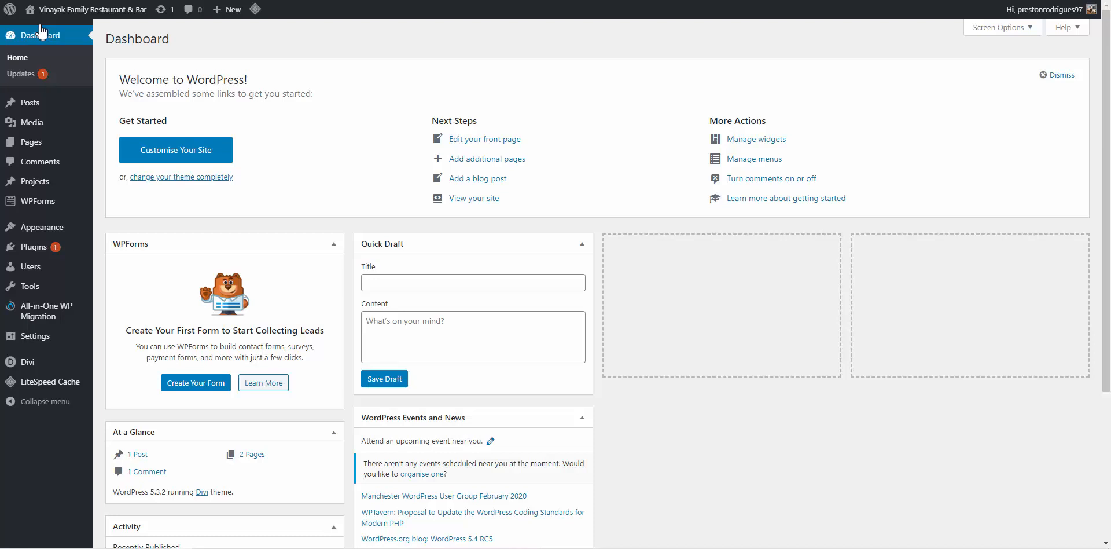
mouse_move(26, 227)
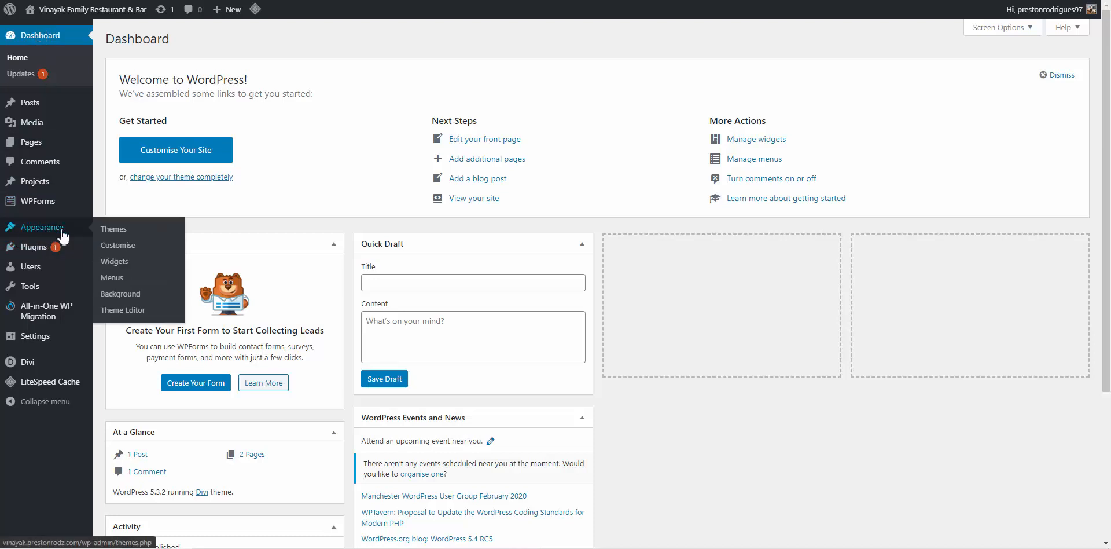
click(130, 249)
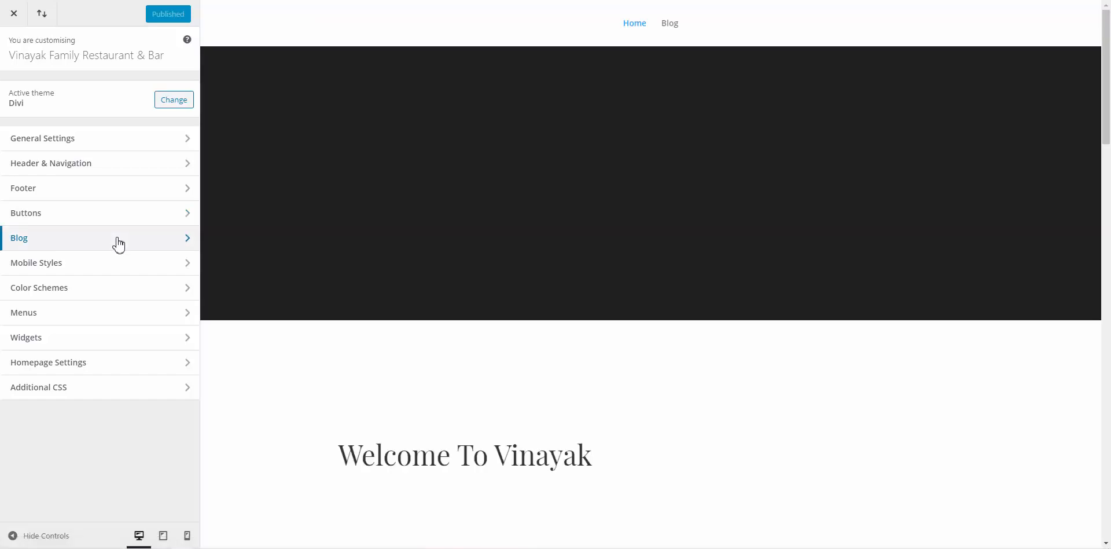
Preview the Blog page in the Customizer and start editing its sidebar widgets
click(119, 245)
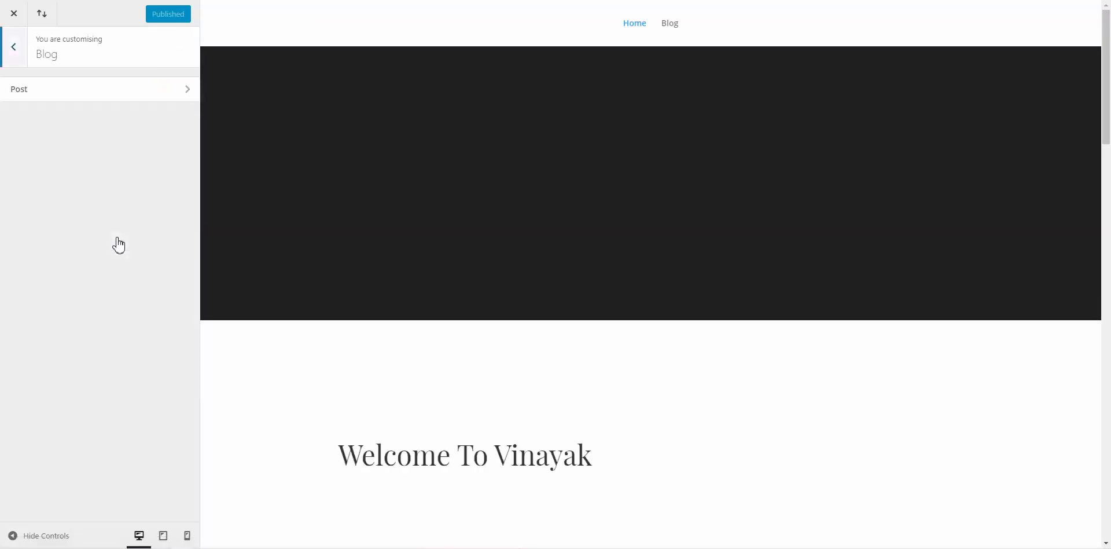
click(122, 91)
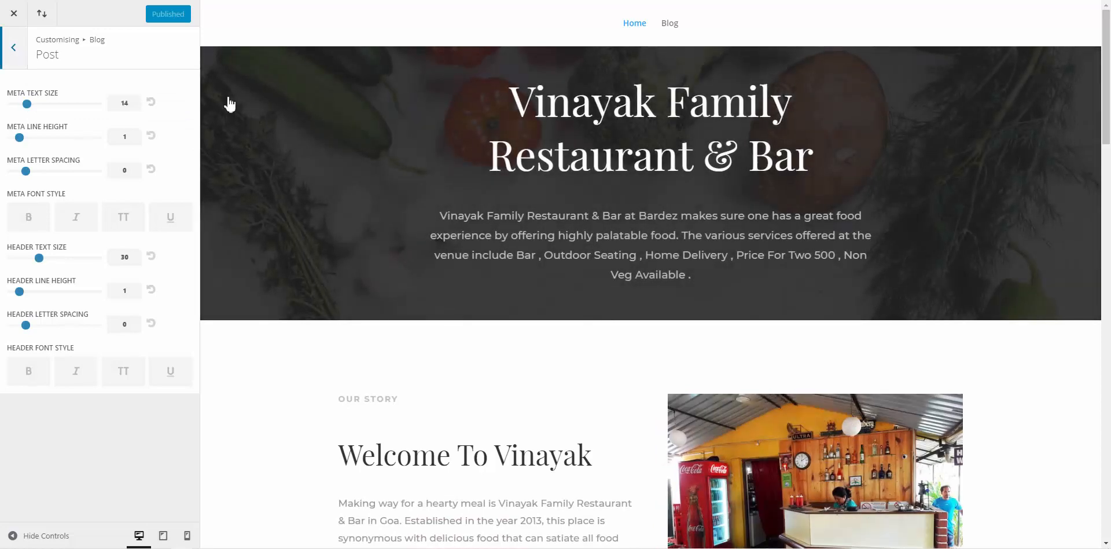
click(672, 26)
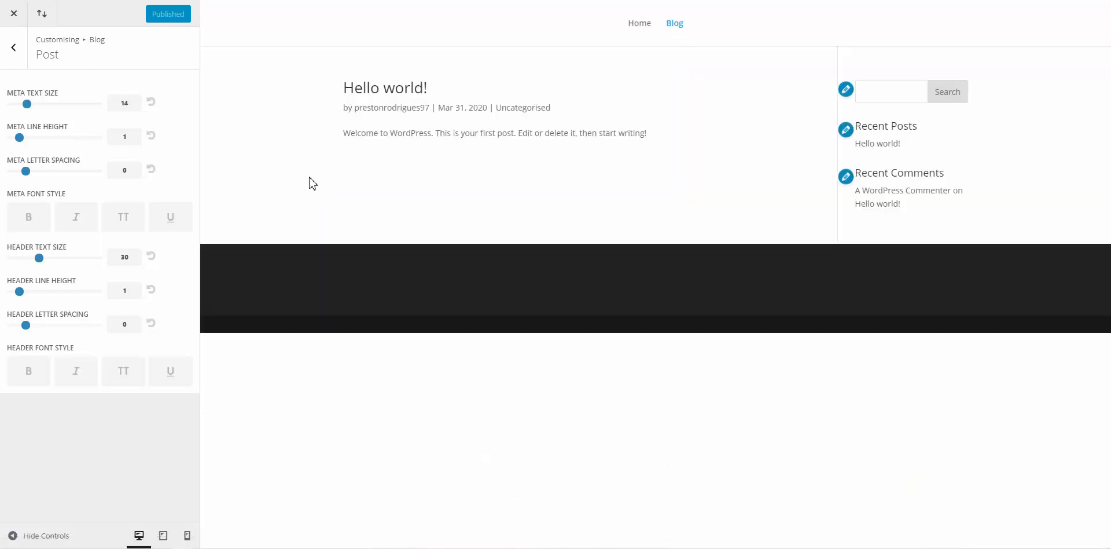
click(846, 91)
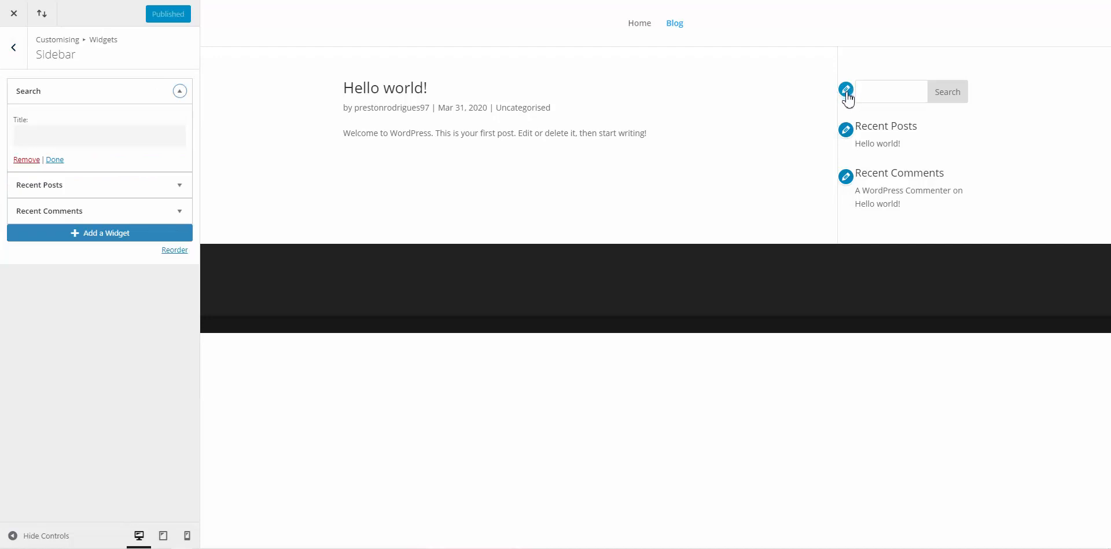
Remove the Search, Recent Posts and Recent Comments widgets, then publish the change
click(31, 160)
click(55, 95)
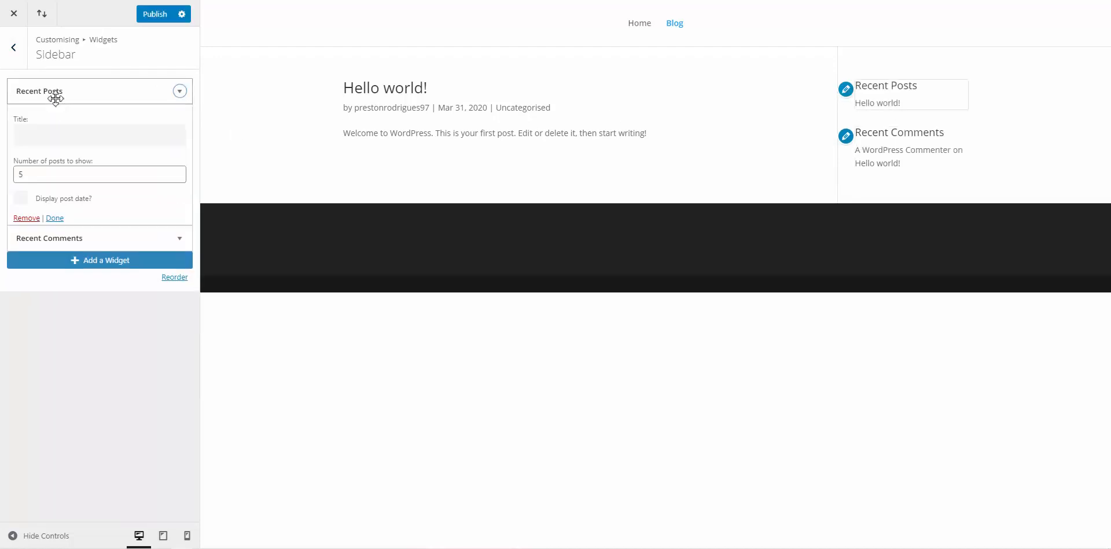
click(31, 219)
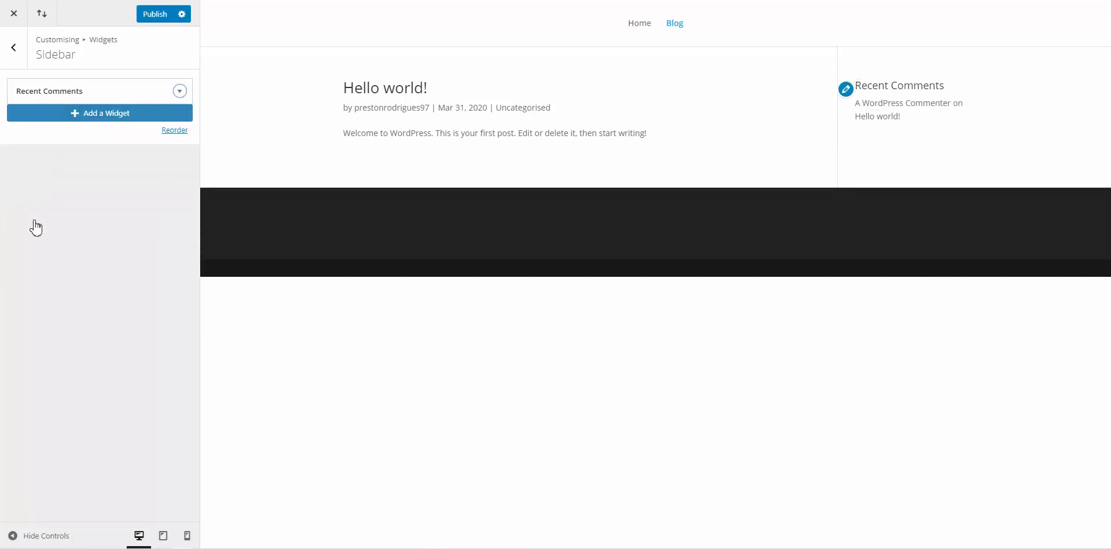
click(69, 91)
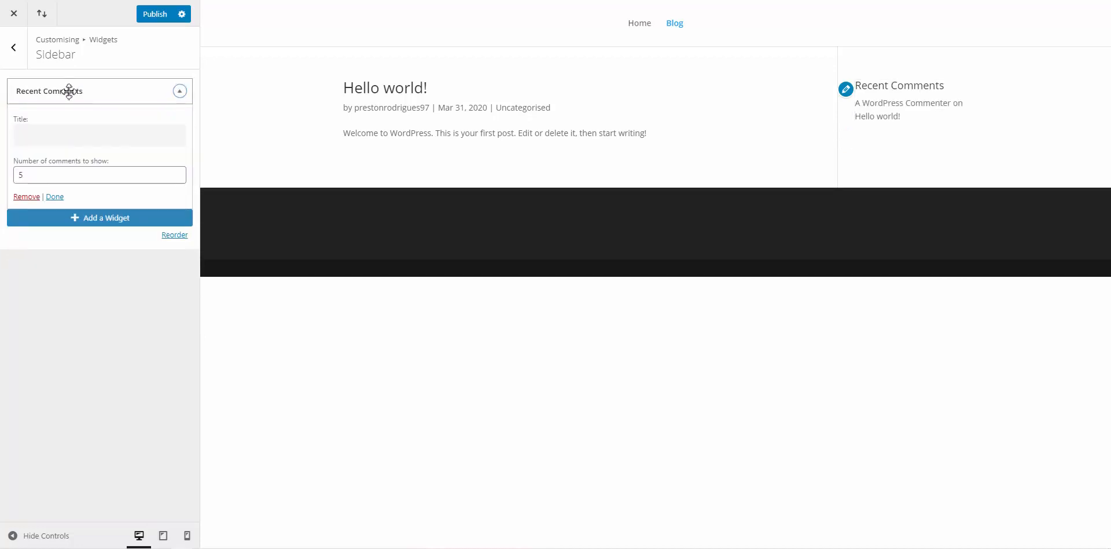
click(29, 197)
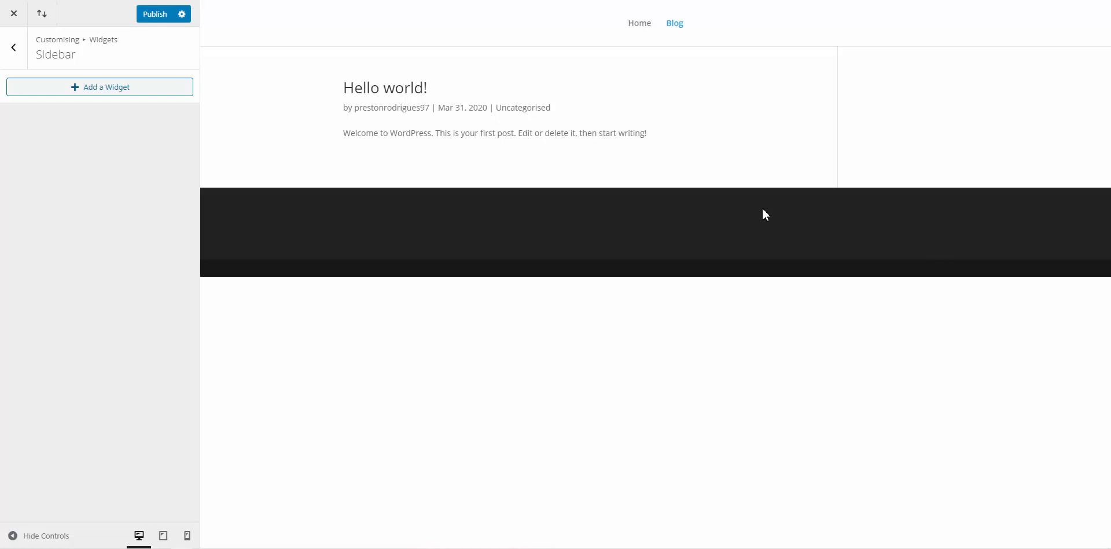
click(164, 21)
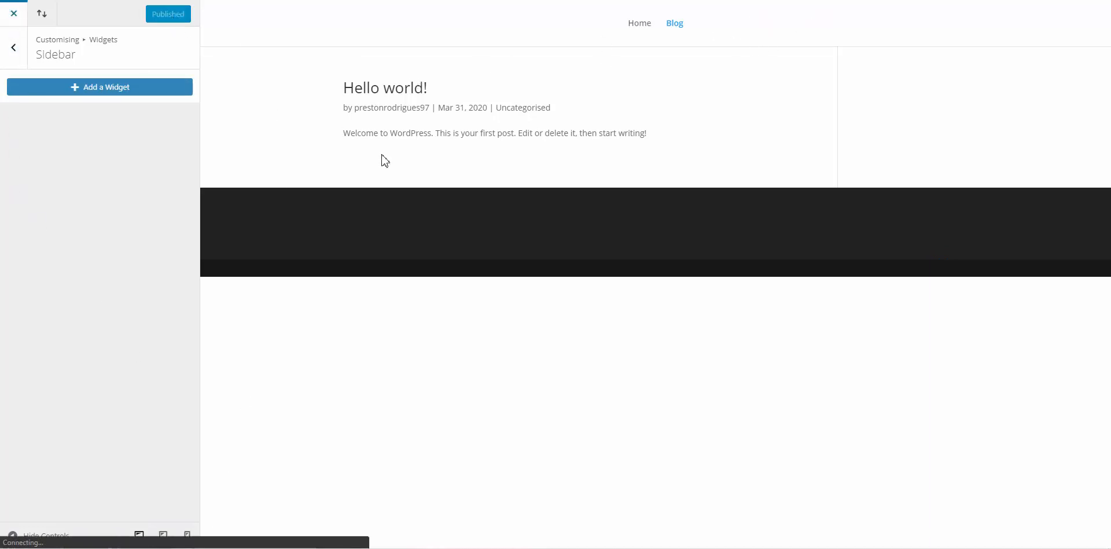
Move the Blog page to the Bin using Bulk Actions in the Pages list
click(18, 14)
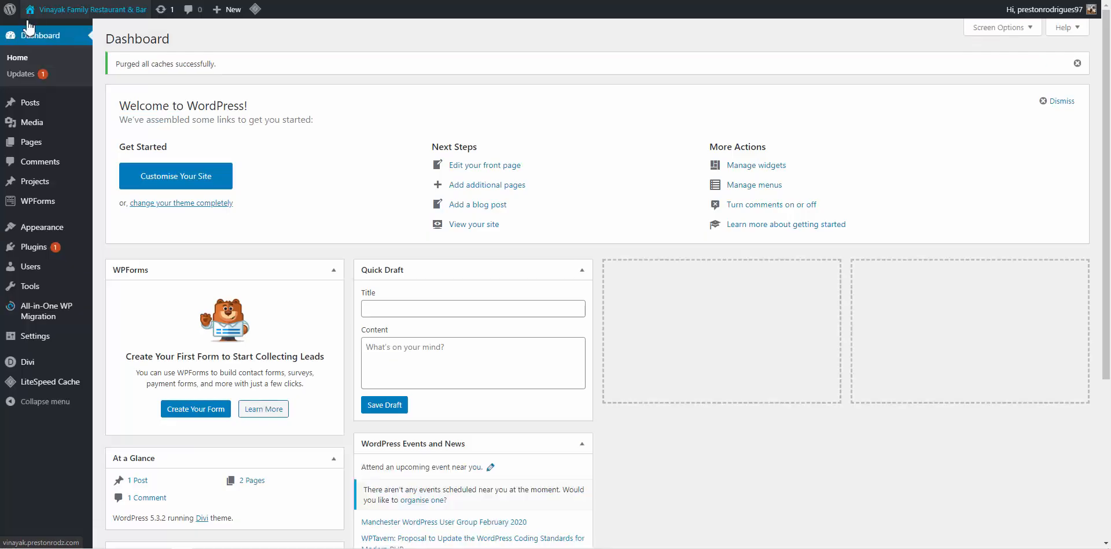
click(36, 144)
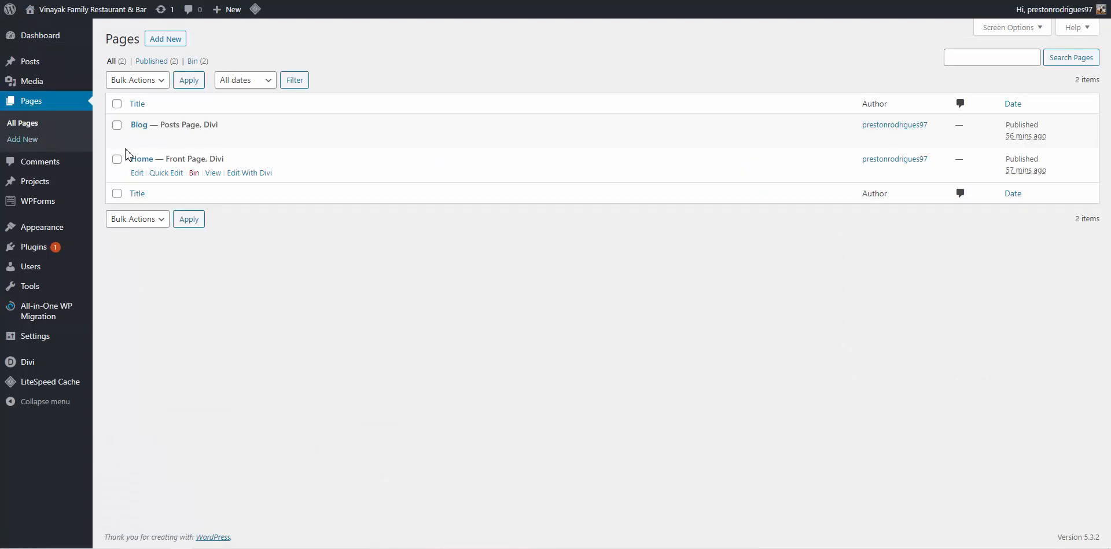
mouse_move(132, 142)
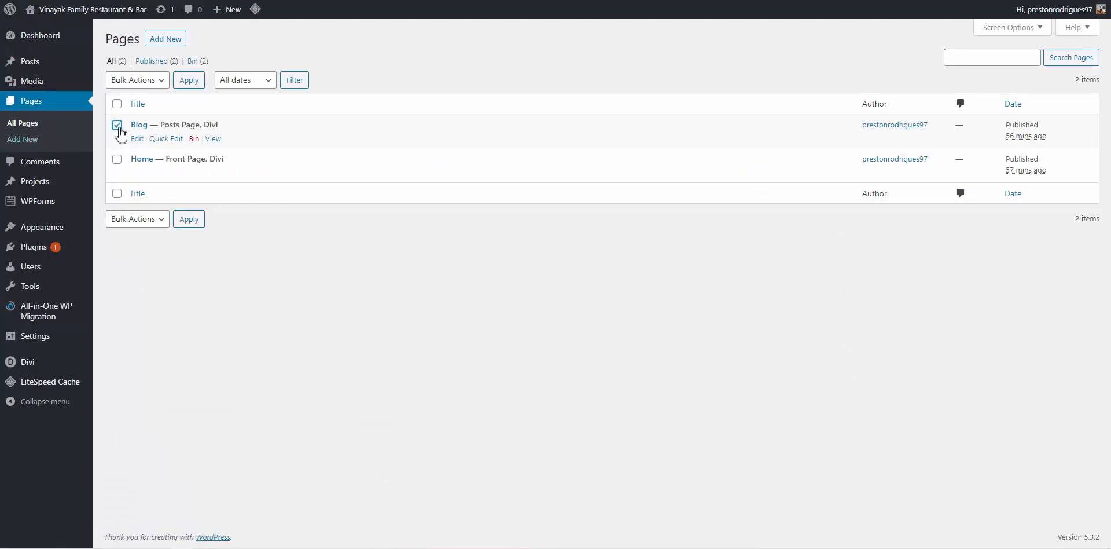
click(144, 82)
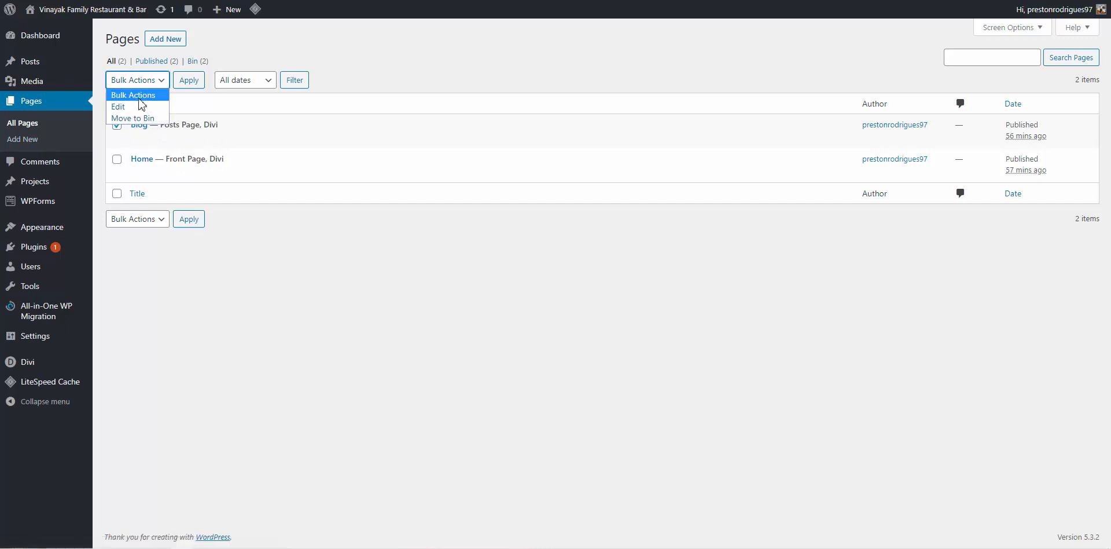
click(133, 118)
click(187, 80)
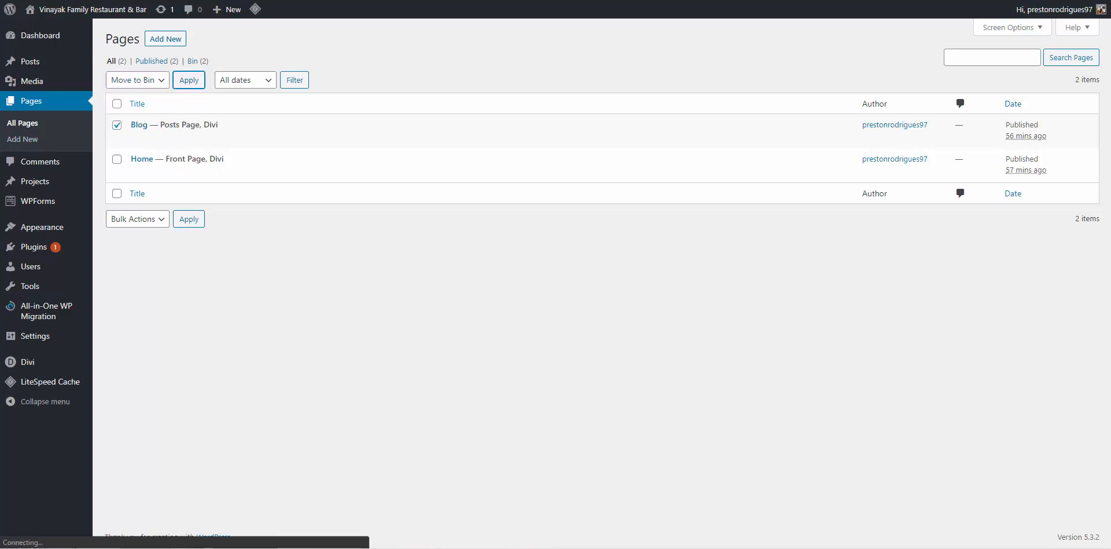
Open a new browser tab and load the site's address
key(ctrl+t)
text(http://vinayak.prestonrods.com/)
key(Return)
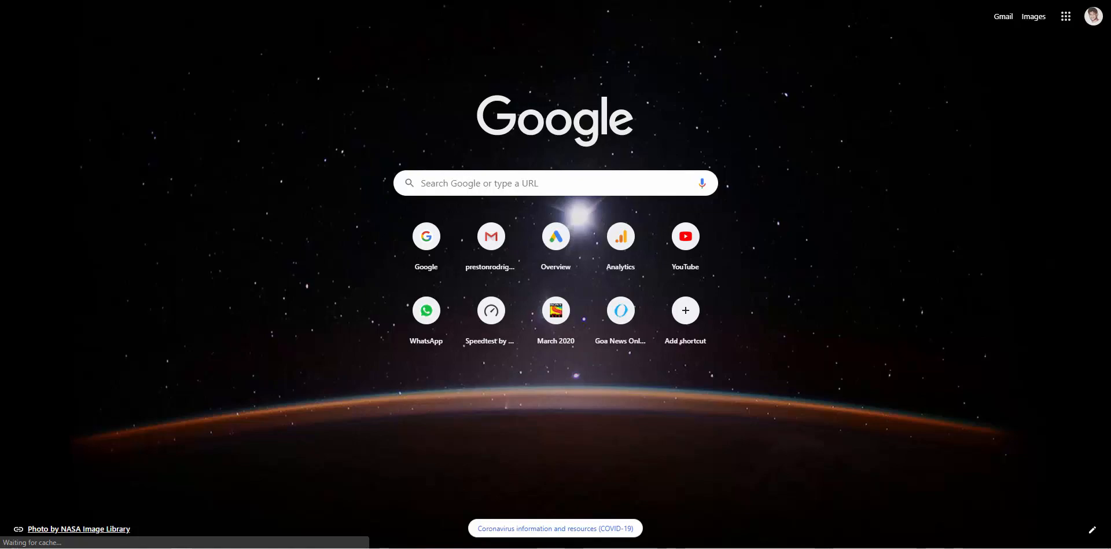
Scroll through the live home page, confirming its menu now shows only Home
key(ctrl+shift+Tab)
key(ctrl+Tab)
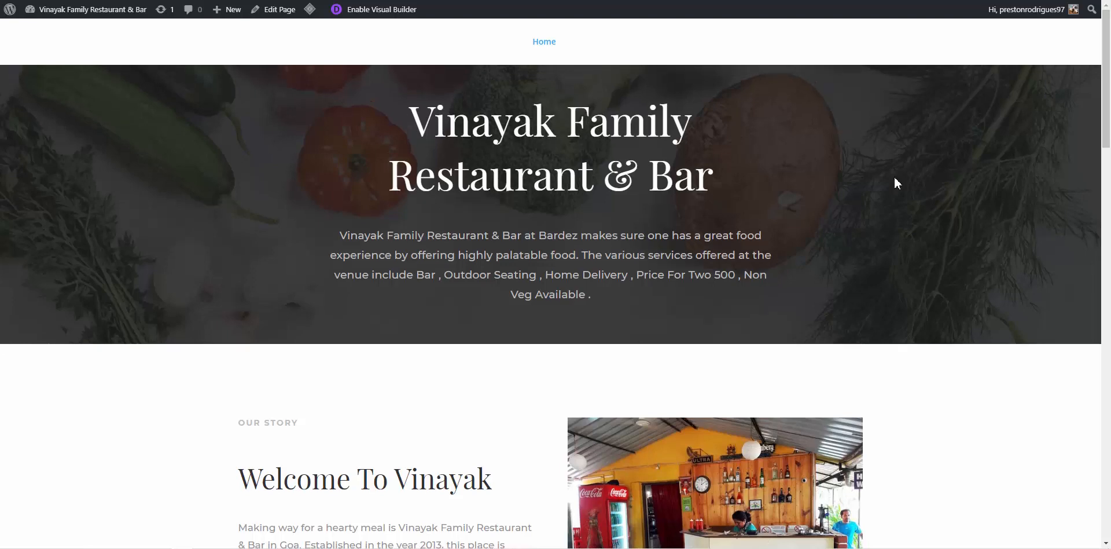
scroll(895, 177, down, 20)
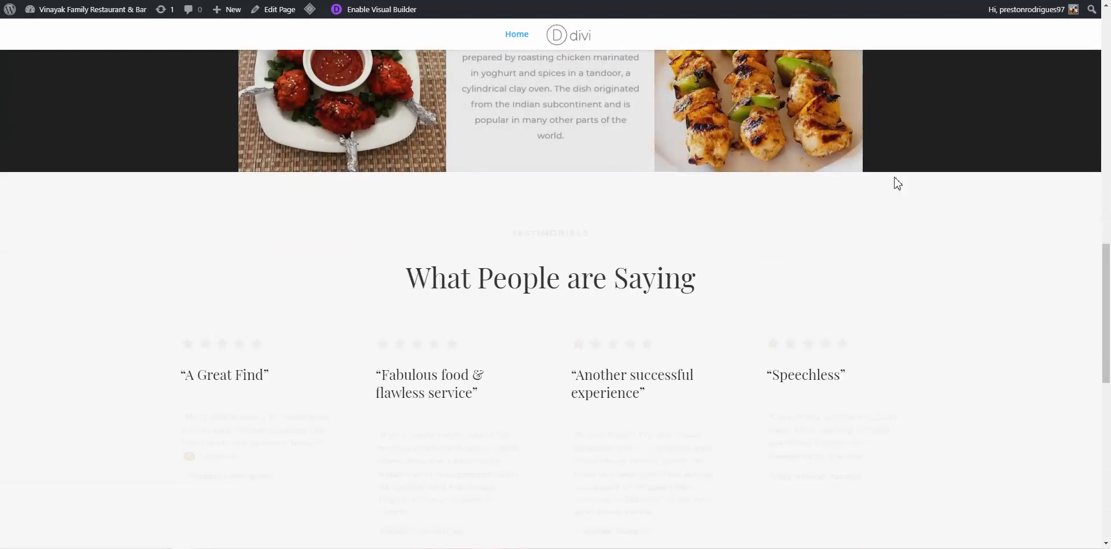
scroll(852, 242, up, 8)
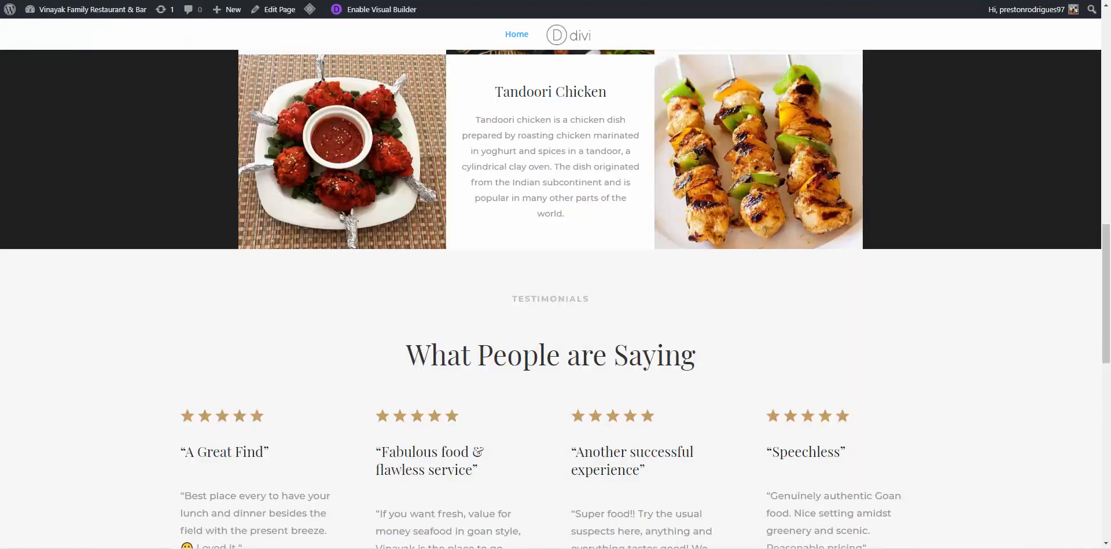
scroll(857, 277, down, 10)
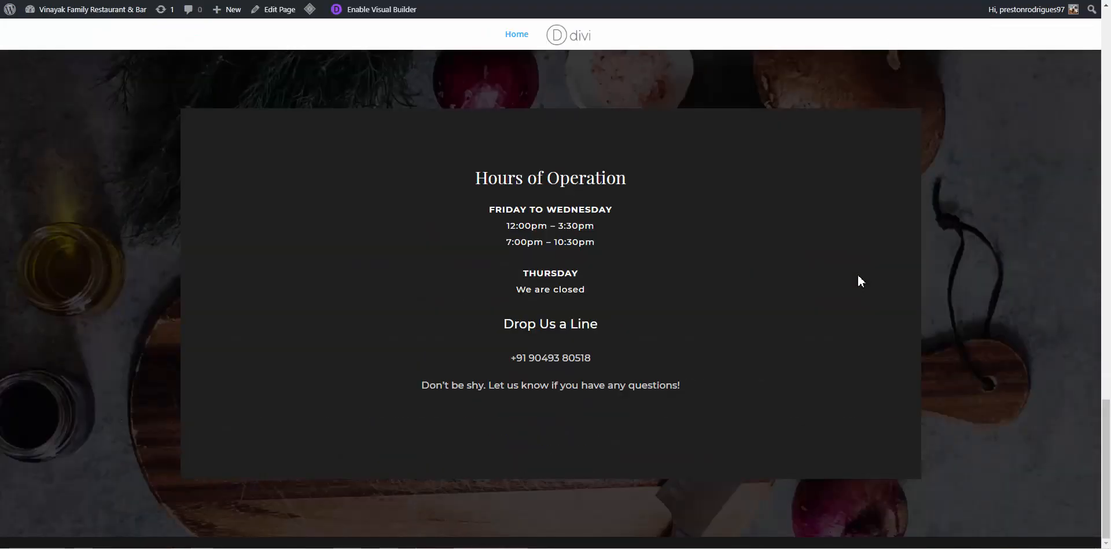
scroll(858, 281, up, 15)
scroll(857, 280, down, 8)
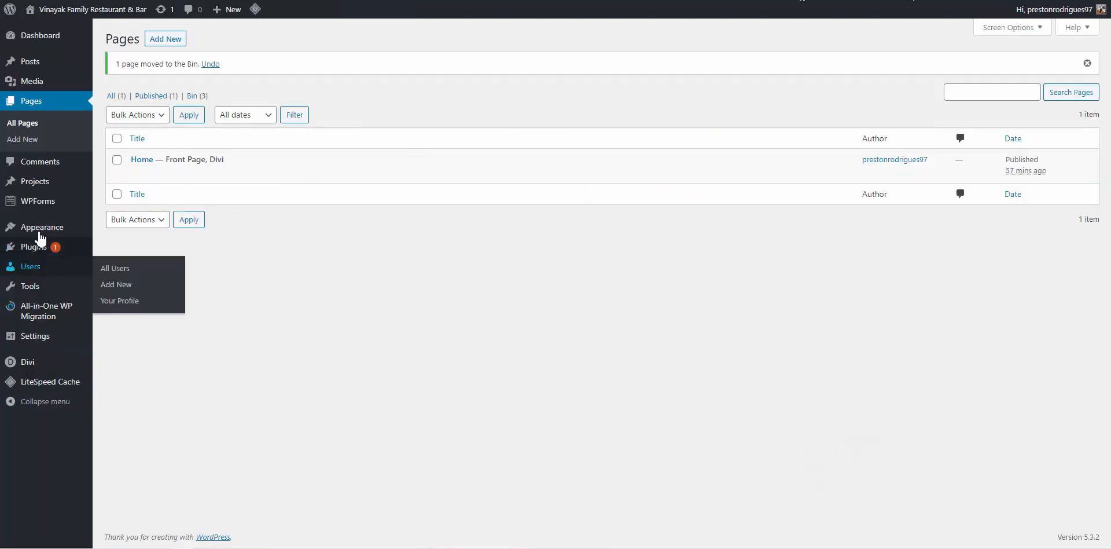
Add a new page titled 'Contact Us' and publish it from the pre-publish panel
mouse_move(43, 228)
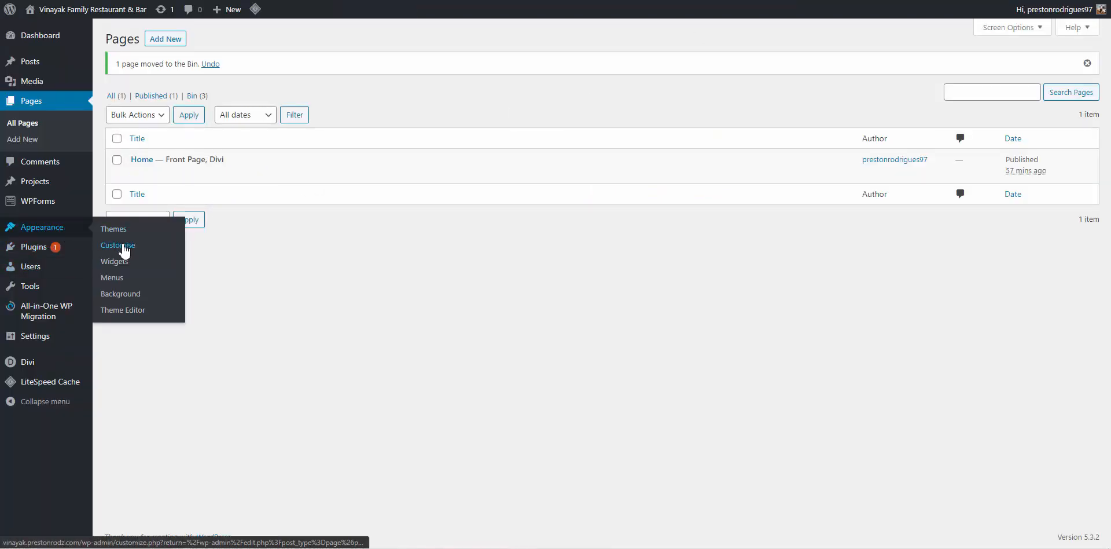
click(175, 41)
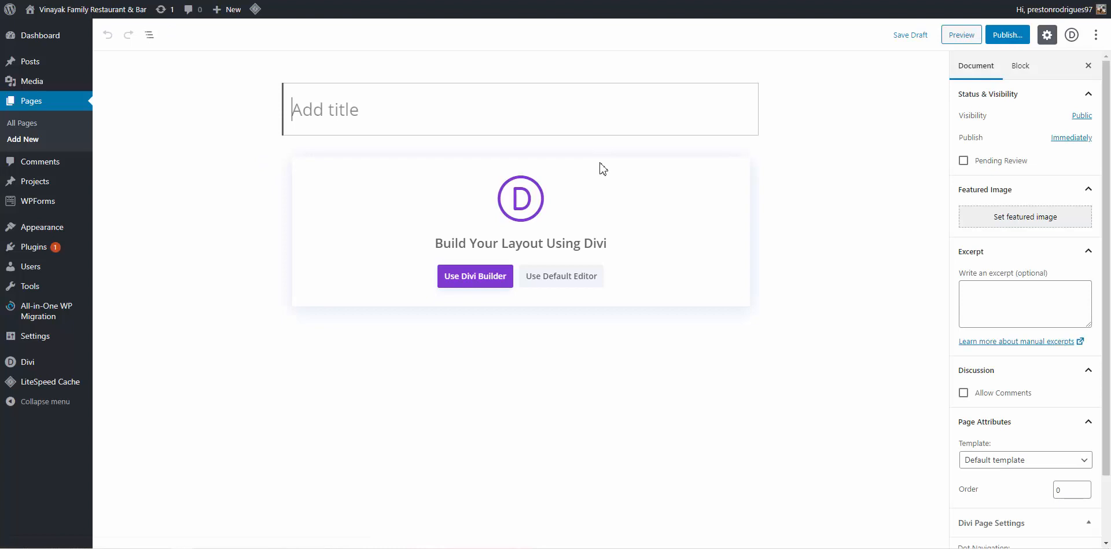
text(Contact Us)
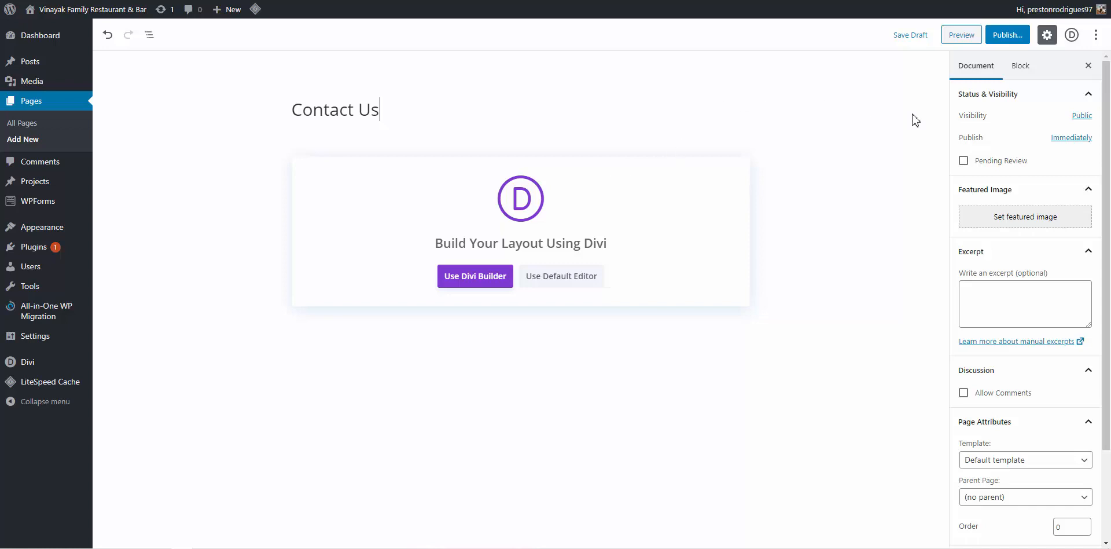
click(1009, 39)
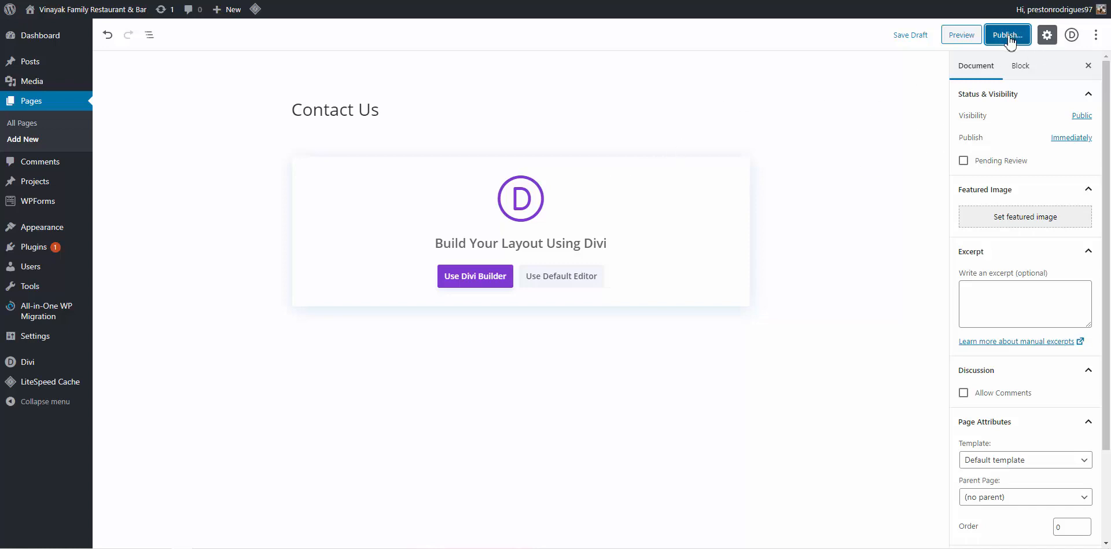
click(1044, 45)
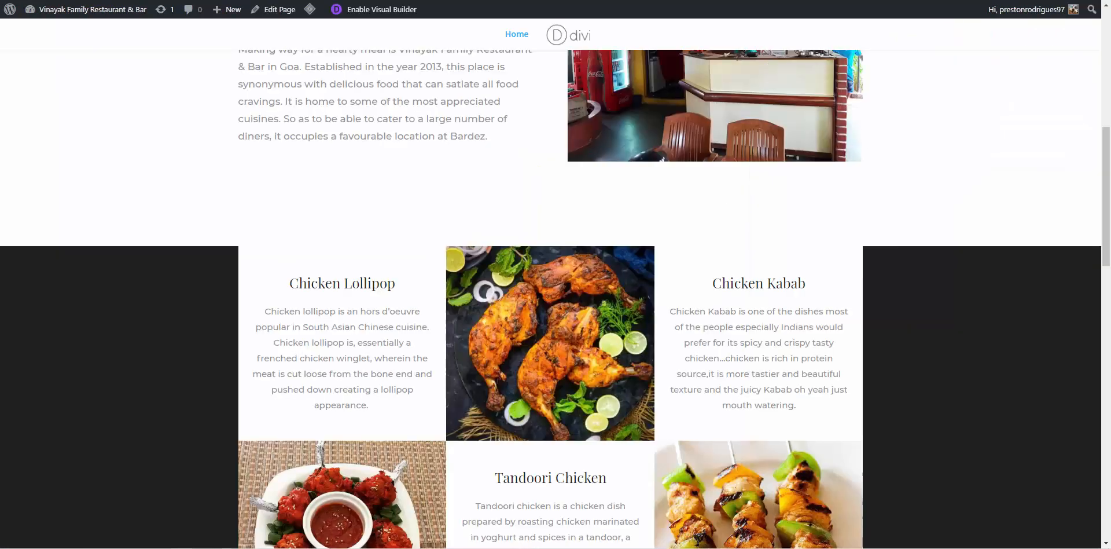
Reload the live site to check its menu, then go to Appearance > Menus
key(F5)
scroll(540, 227, up, 8)
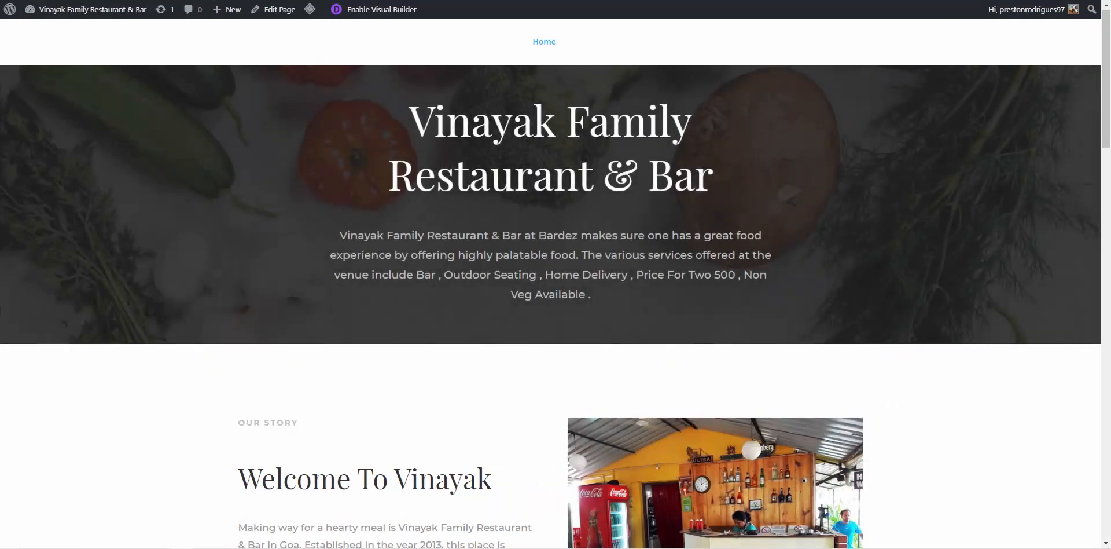
click(868, 1)
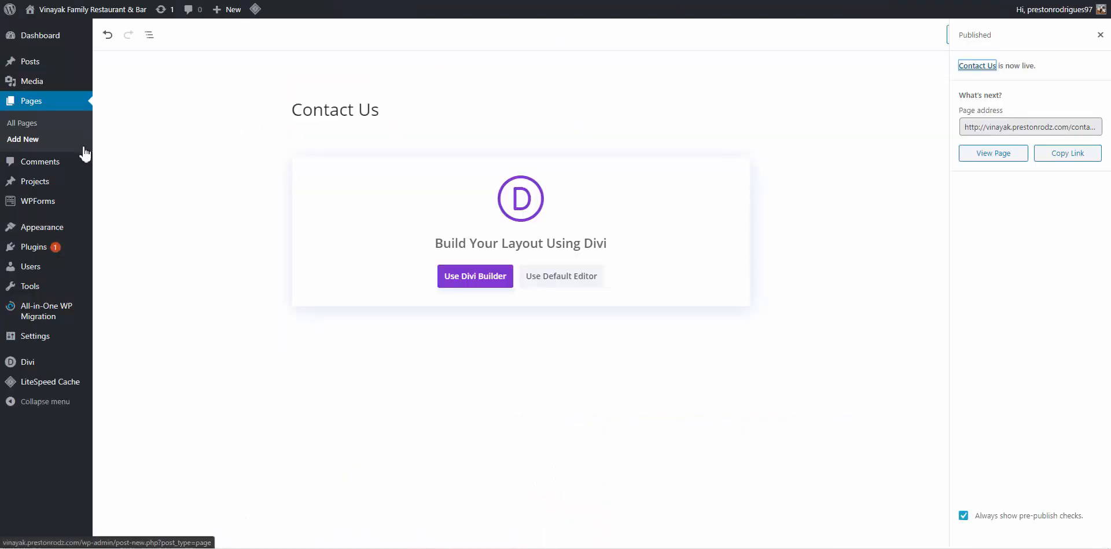
mouse_move(50, 234)
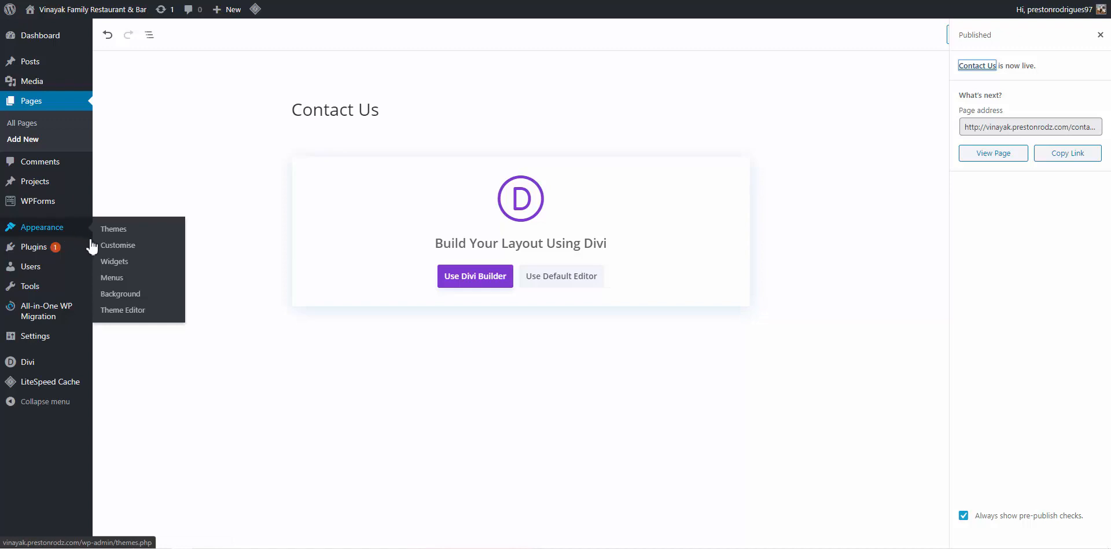
click(111, 277)
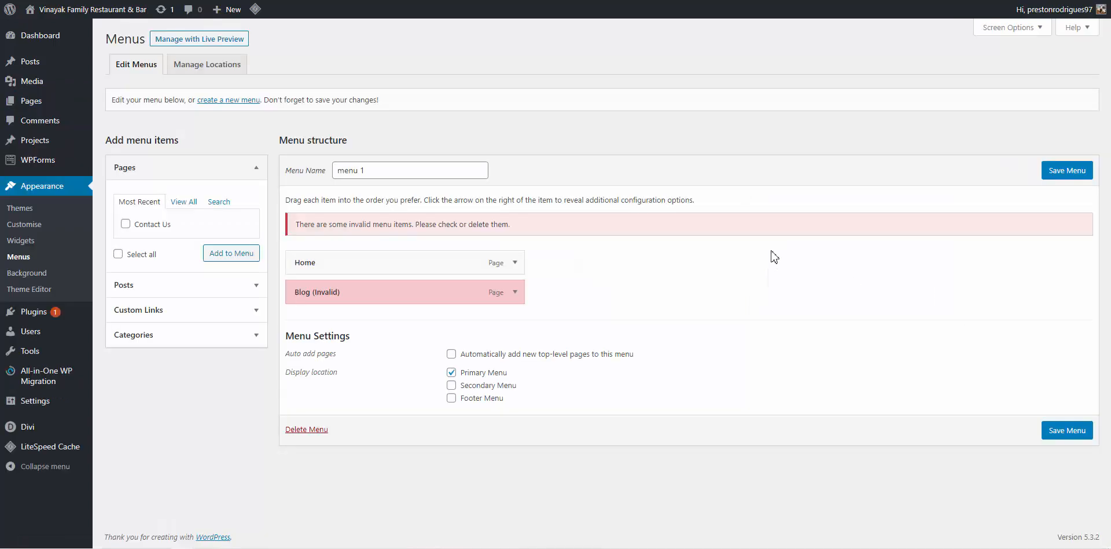
Replace the invalid Blog item in menu 1 with Contact Us, save, and view the live site
click(515, 292)
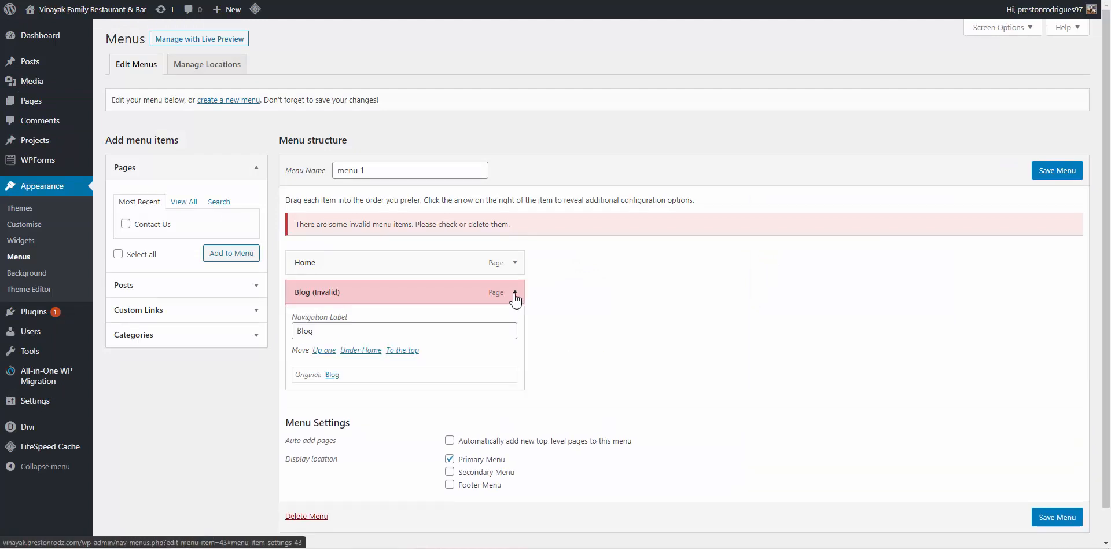
click(305, 398)
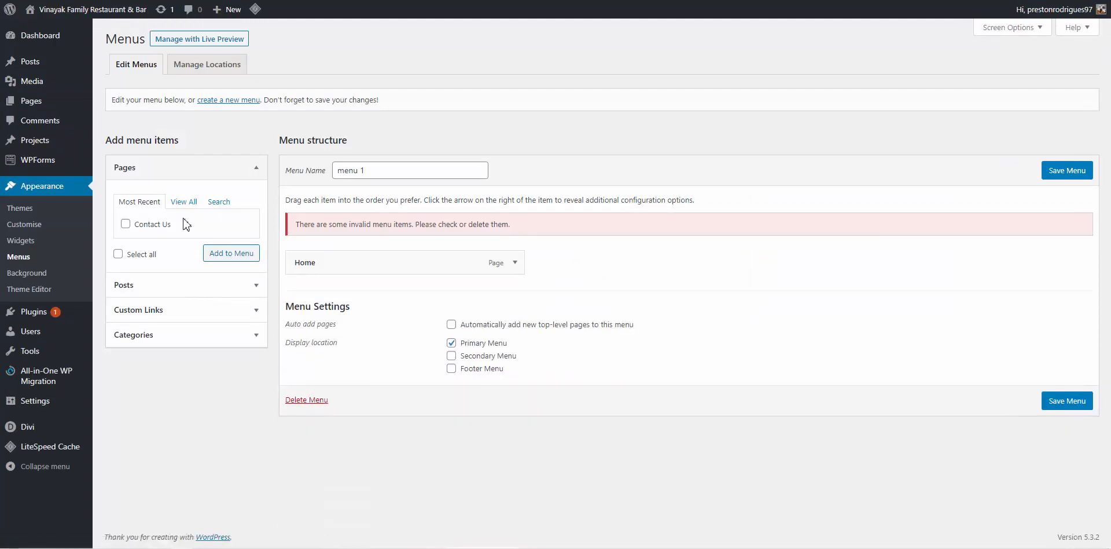
click(152, 225)
click(247, 255)
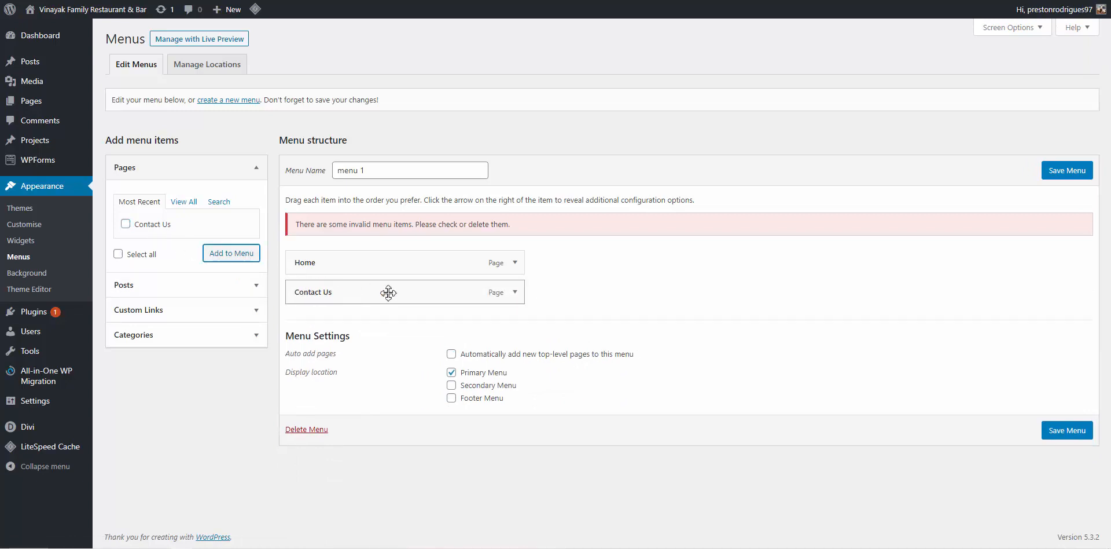
click(1067, 430)
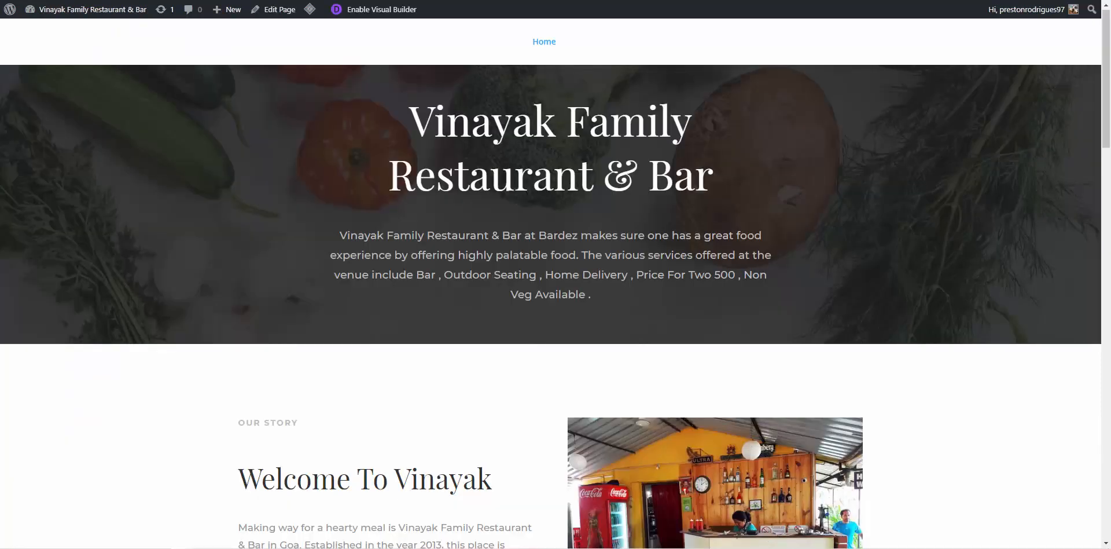
click(92, 9)
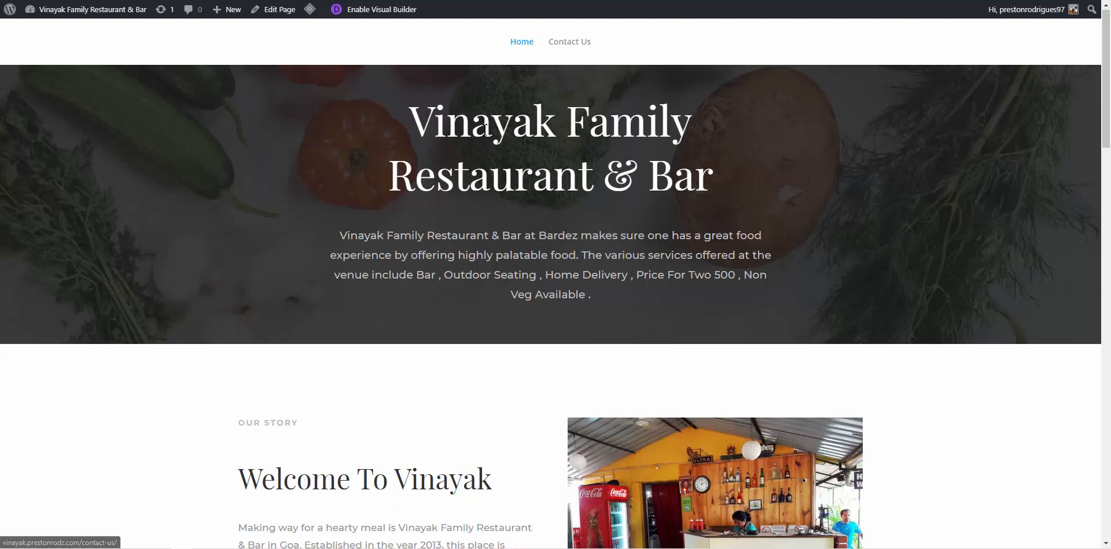
Launch CorelDRAW X8 and create a new blank document
key(super)
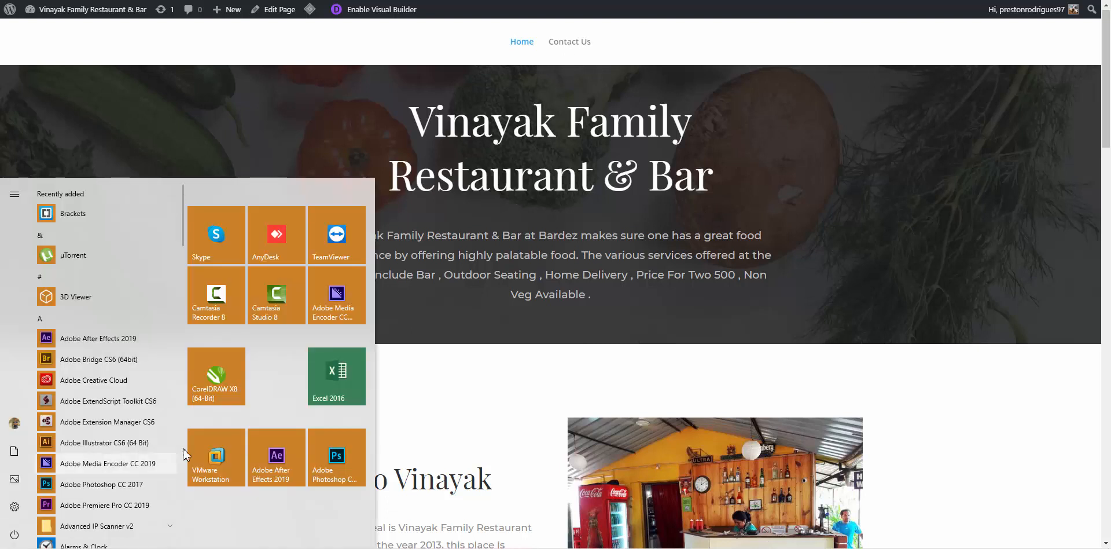
key(super)
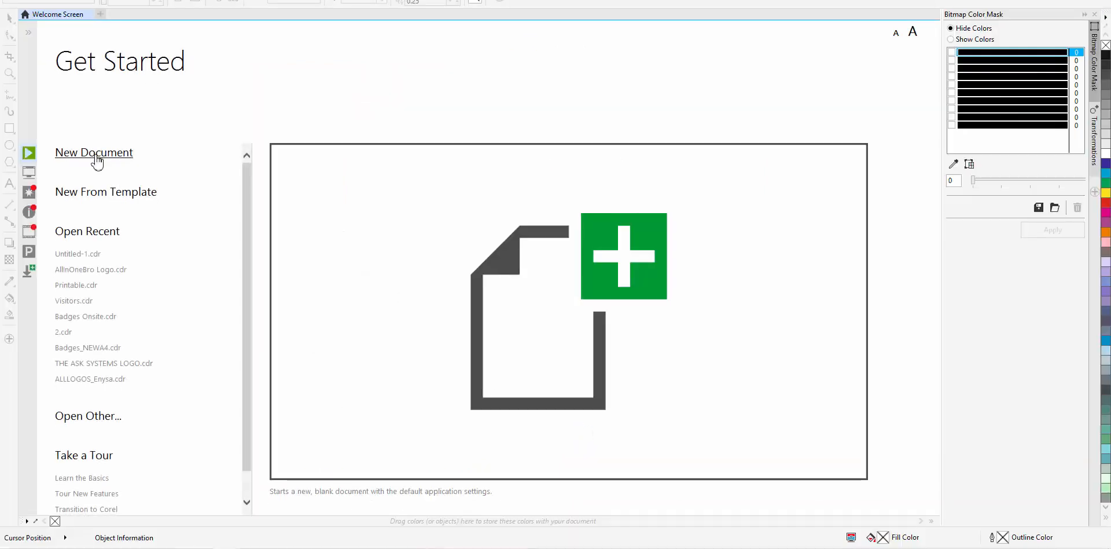
click(95, 158)
click(547, 371)
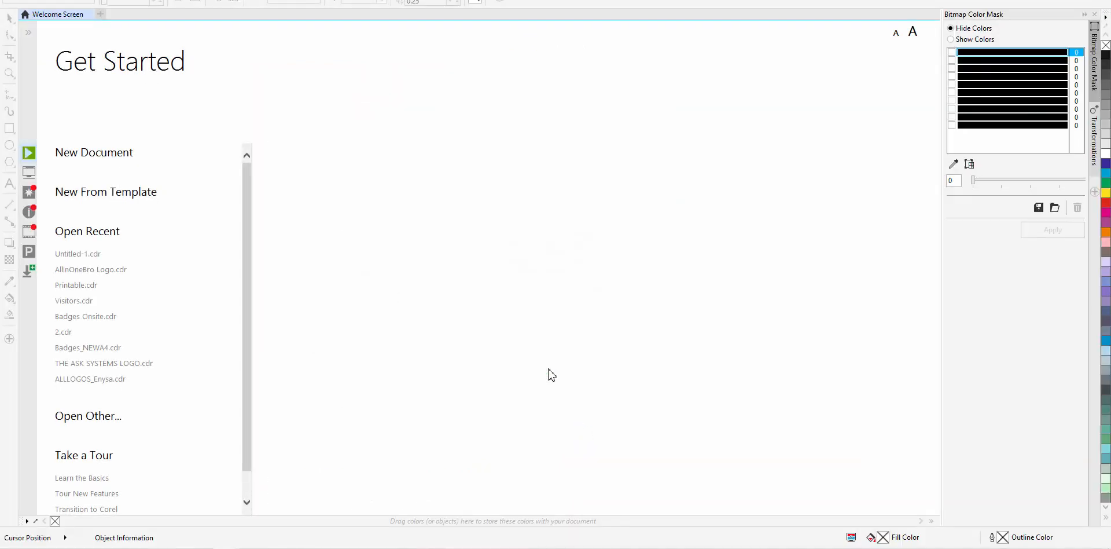
Add artistic text reading 'VRFE' on the page with the Text tool
click(9, 183)
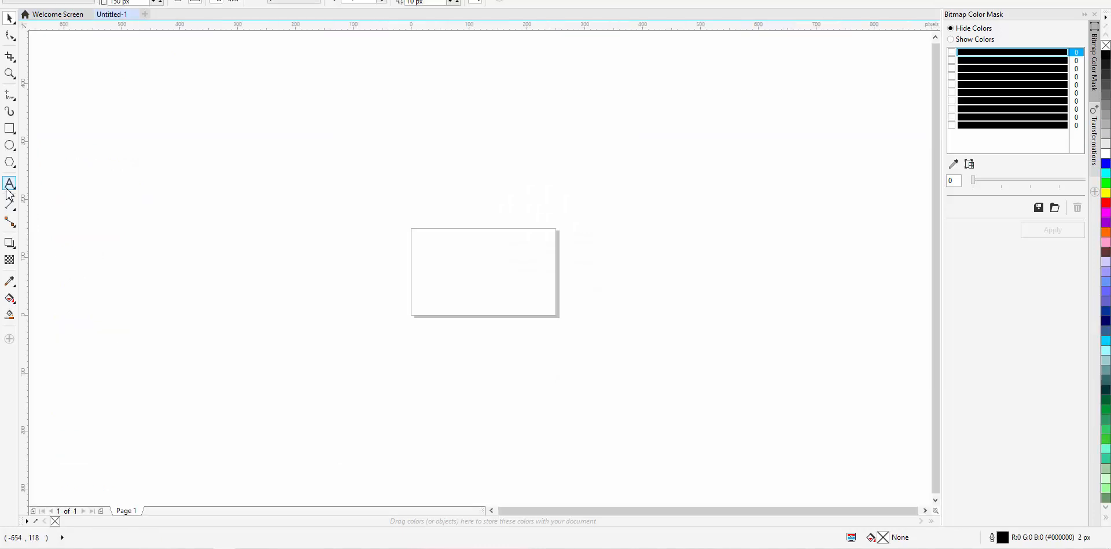
scroll(466, 280, up, 3)
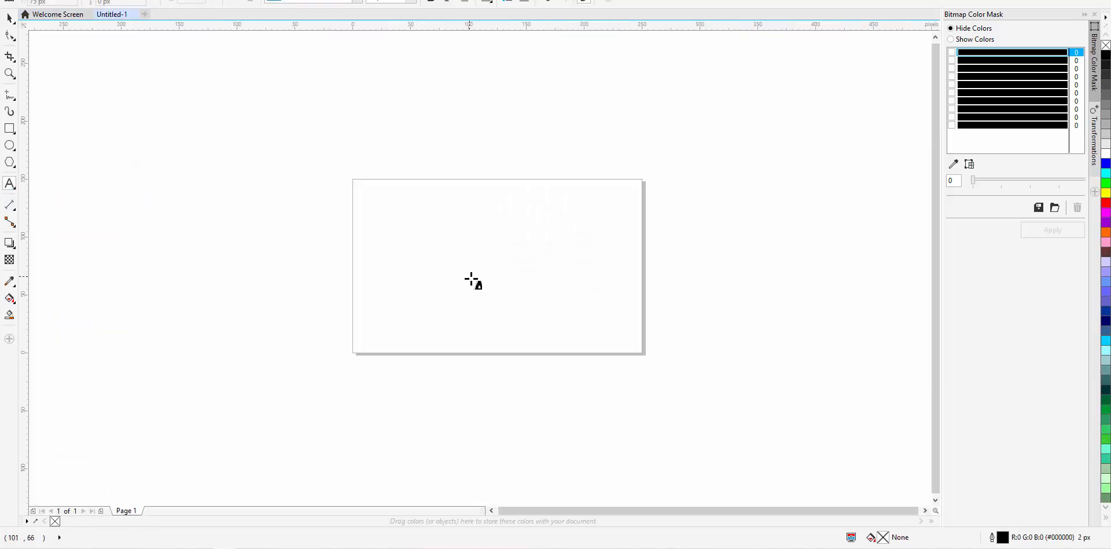
click(374, 283)
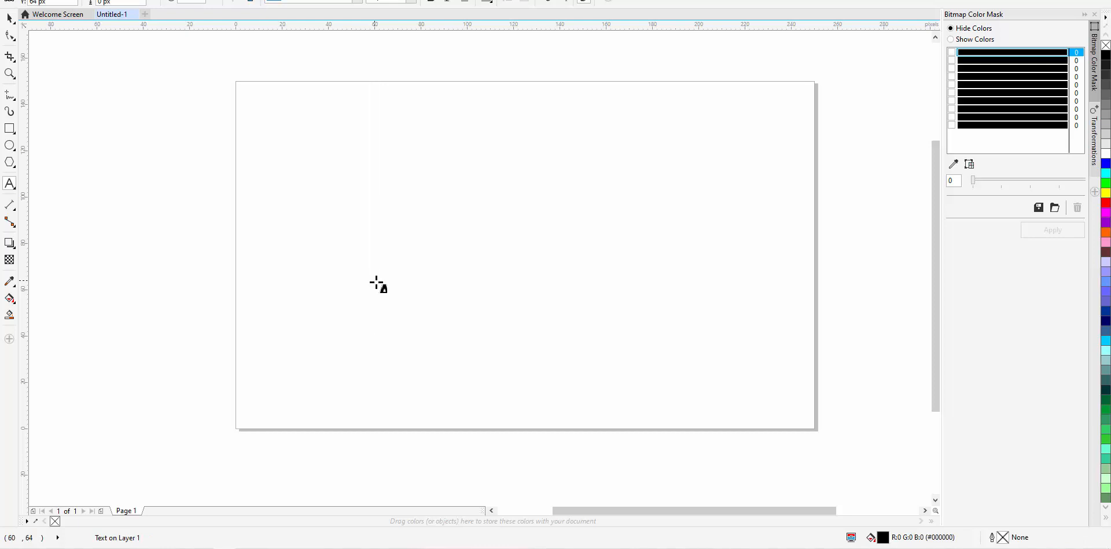
text(VRFE)
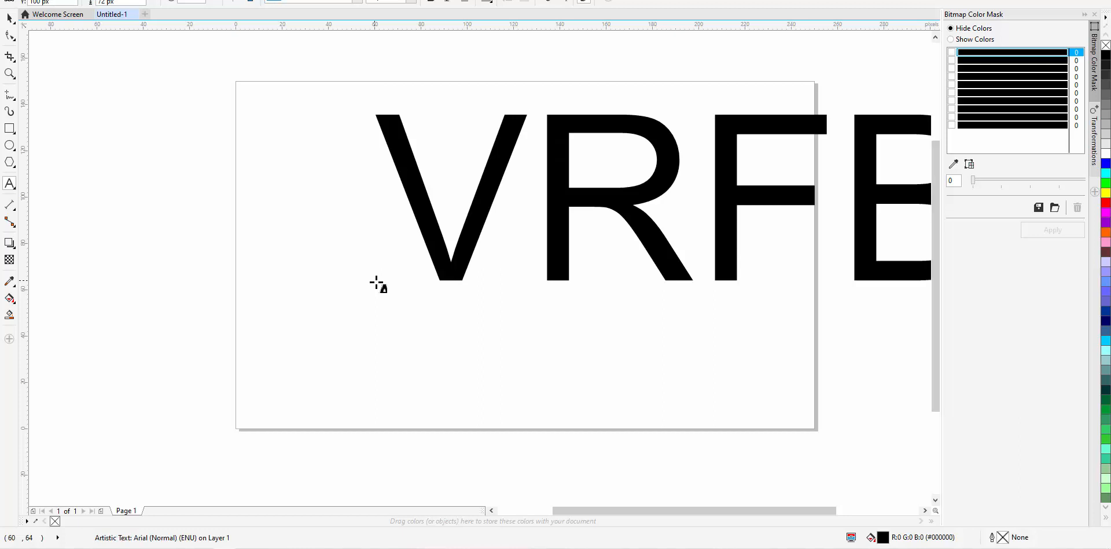
Set the whole text to ITC Avant Garde Gothic LT Bold
click(377, 284)
key(ctrl+a)
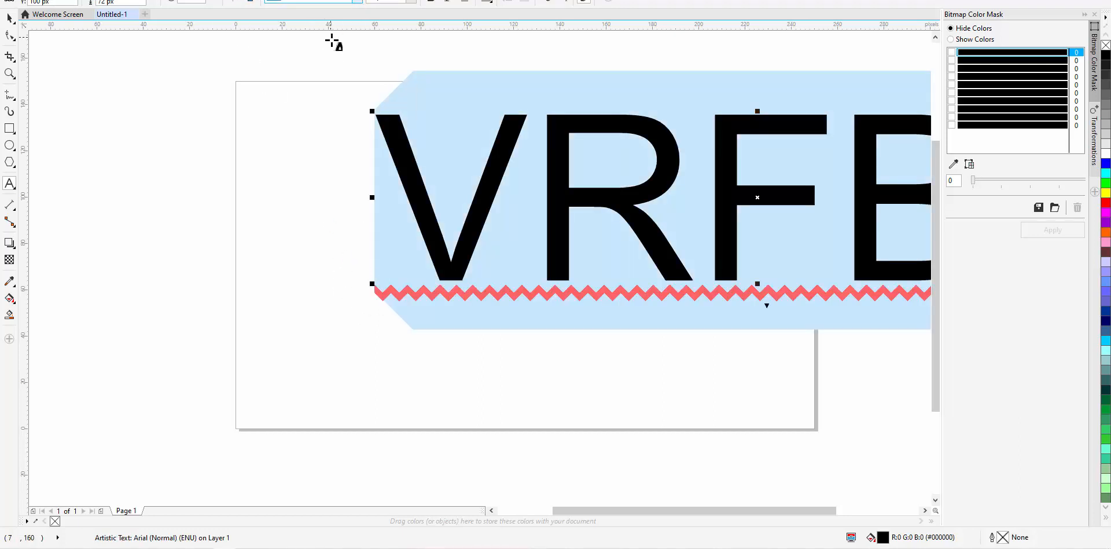
click(357, 2)
click(340, 35)
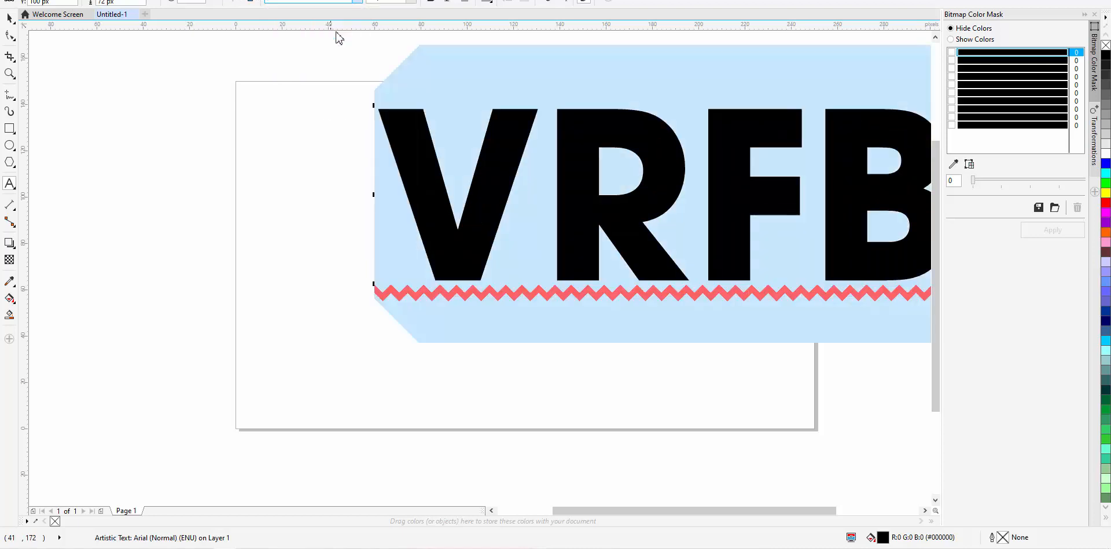
click(9, 36)
scroll(233, 207, down, 2)
scroll(234, 208, down, 1)
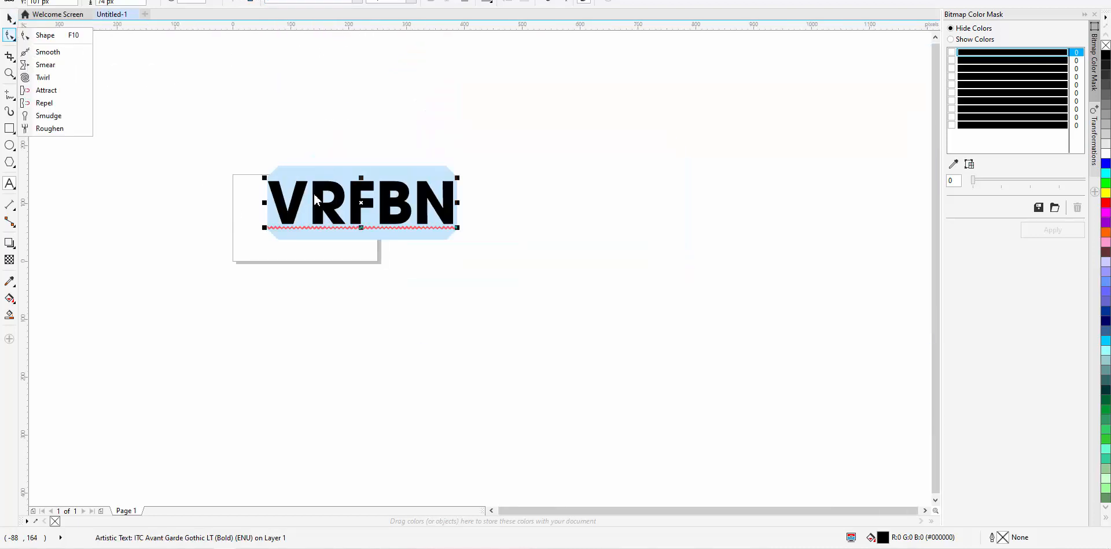
Delete the extra letter so the word reads VRFB, and centre it on the page
click(416, 202)
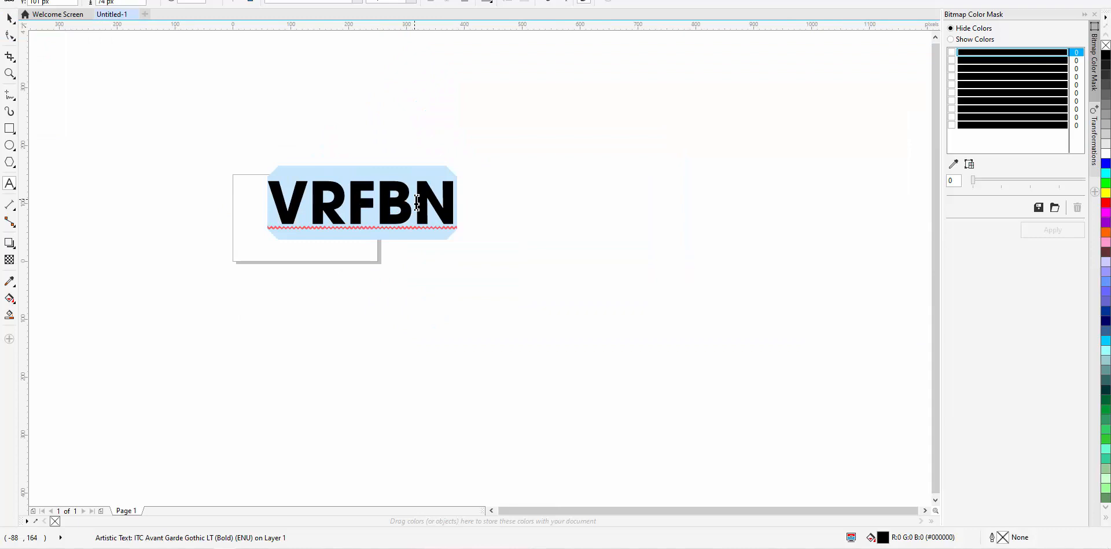
click(448, 211)
key(BackSpace)
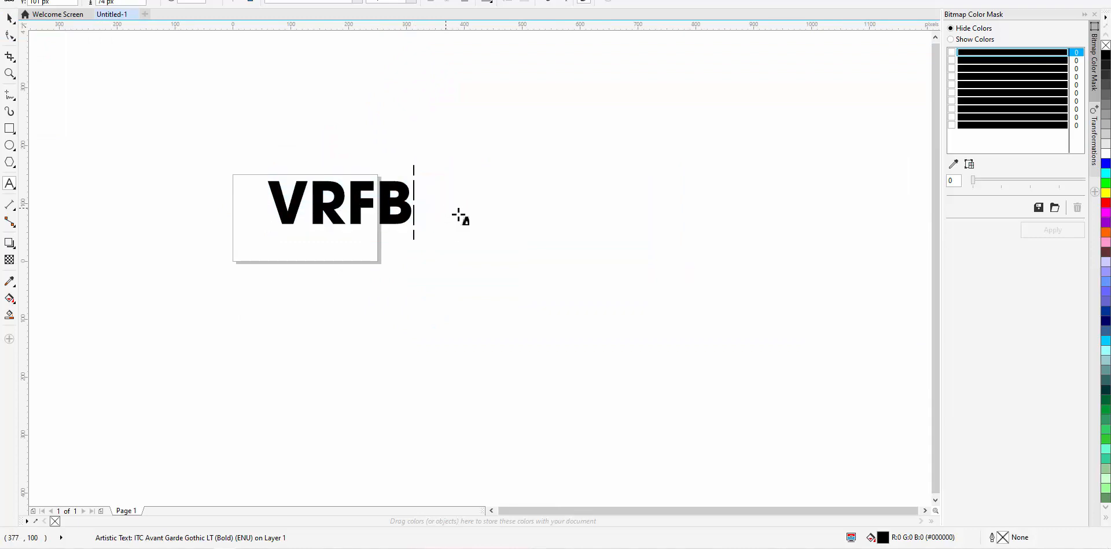
key(ctrl+space)
scroll(179, 182, up, 1)
key(p)
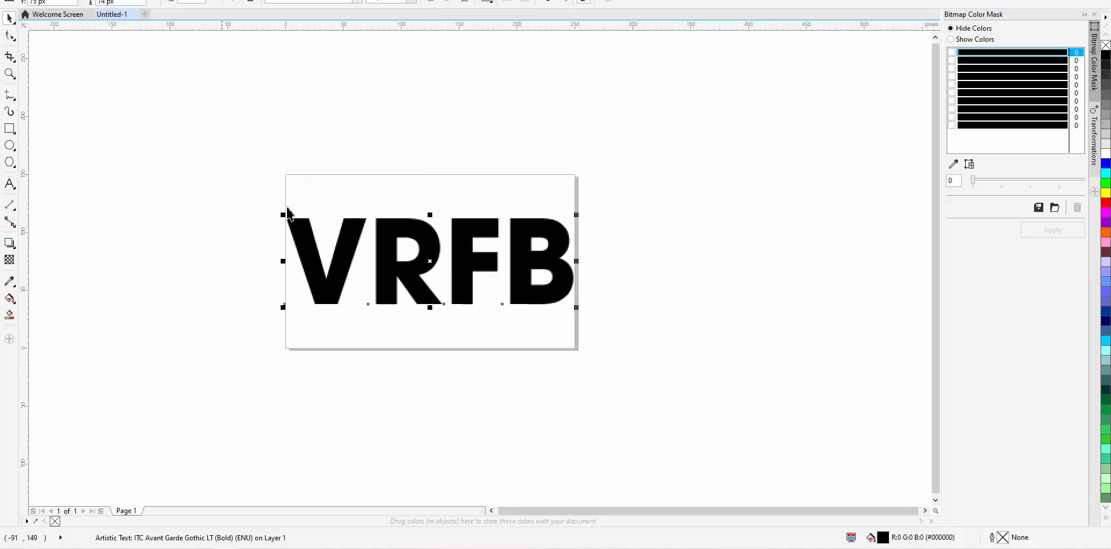
scroll(411, 210, down, 1)
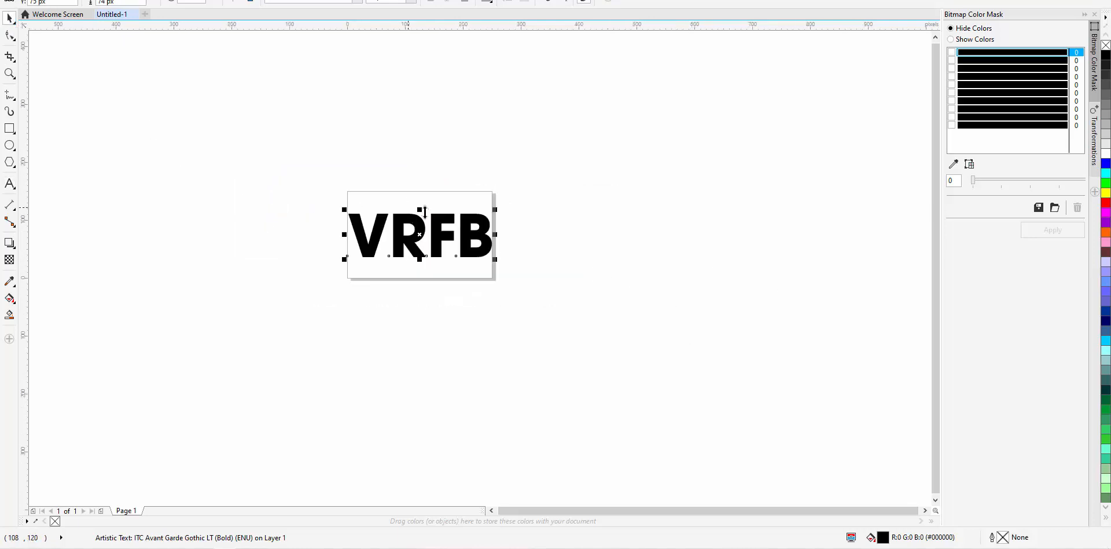
Enlarge VRFB to about 360% around its centre and fill it with 60% grey
click(426, 140)
click(438, 249)
scroll(438, 249, down, 1)
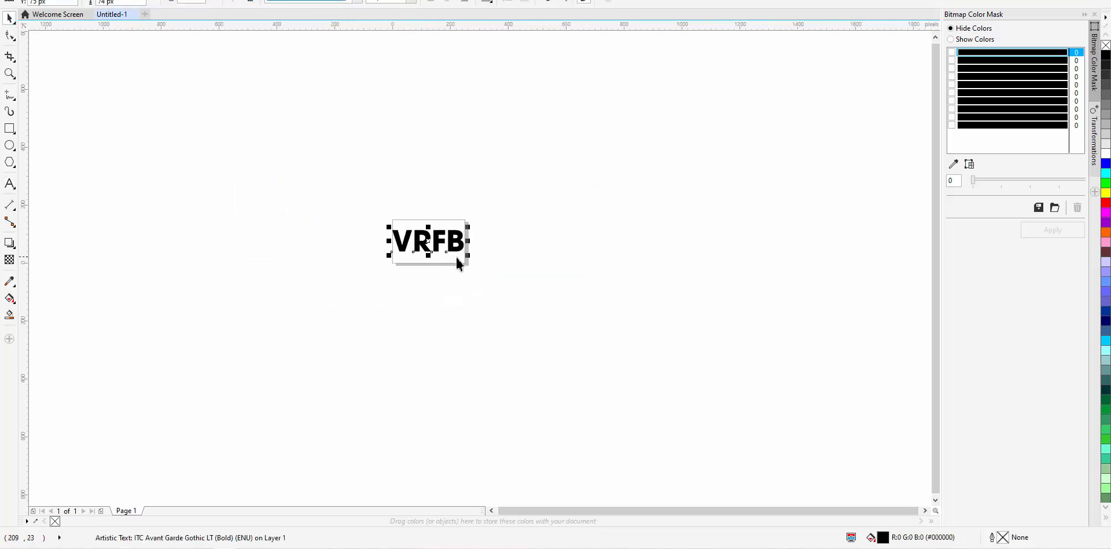
drag(467, 257, 521, 275)
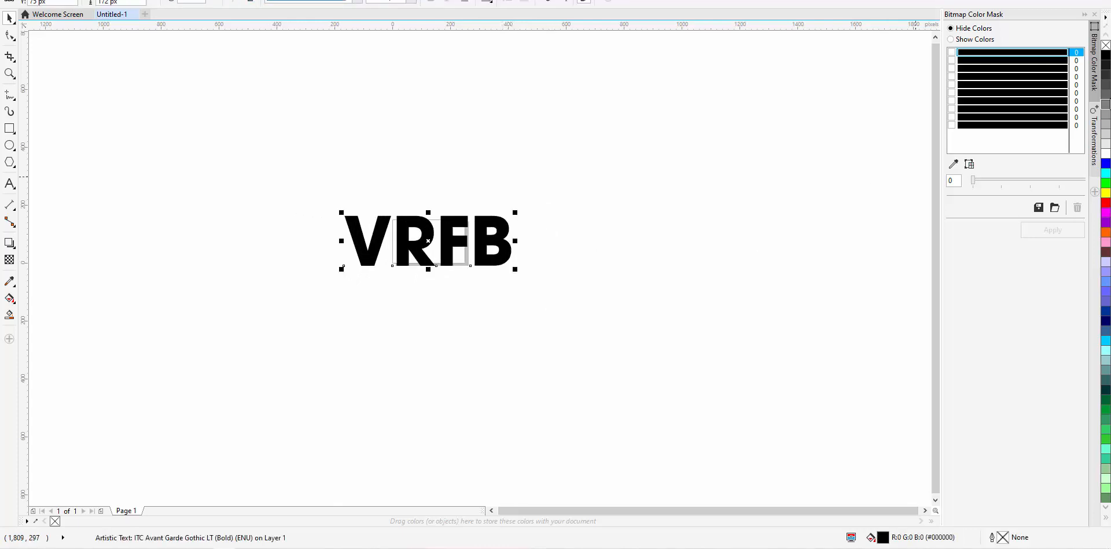
click(1103, 96)
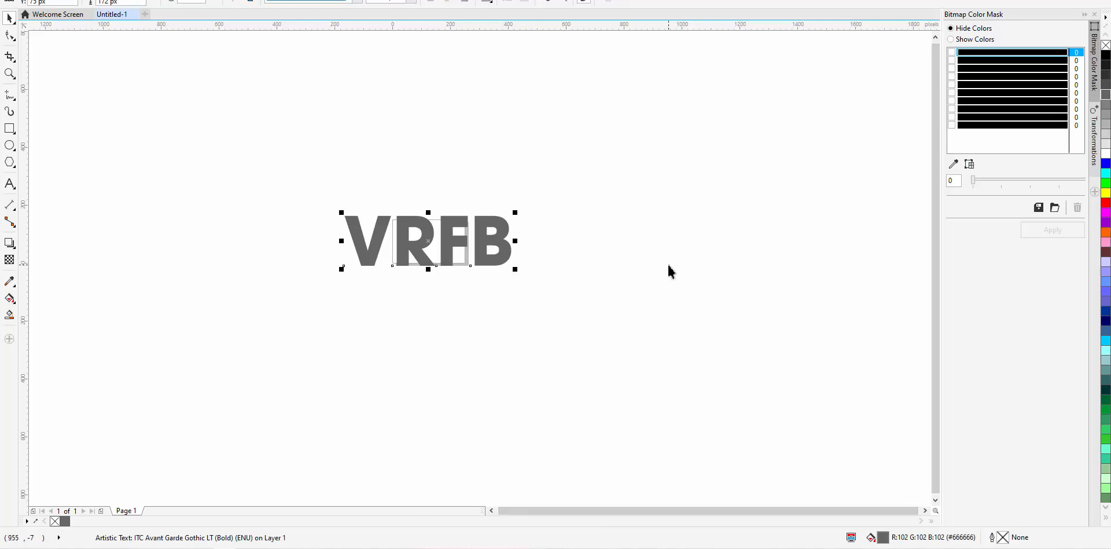
Export the VRFB text as a transparent PNG named 'logo' into the Vinayak folder
key(ctrl+e)
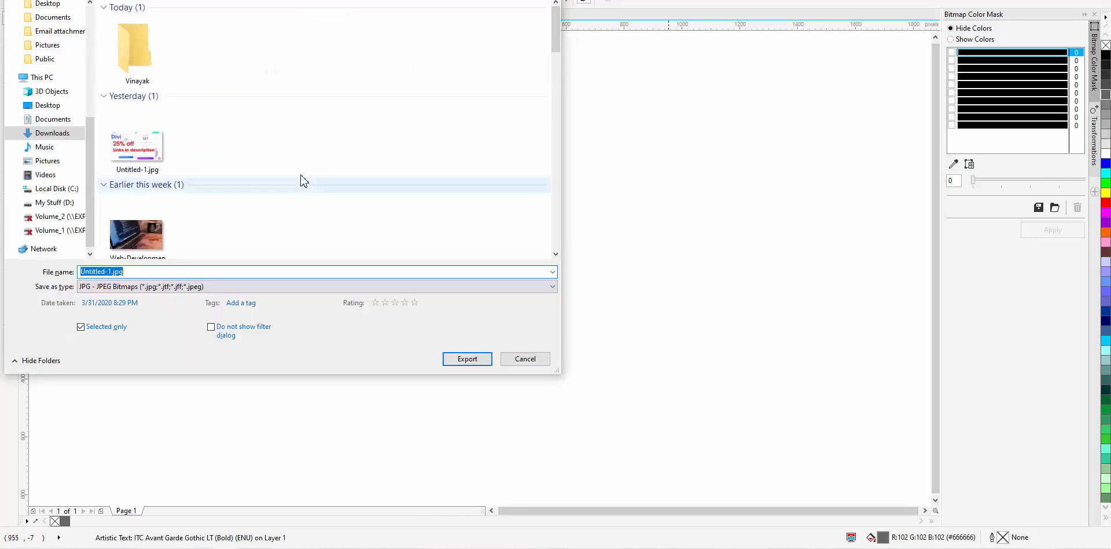
double_click(160, 73)
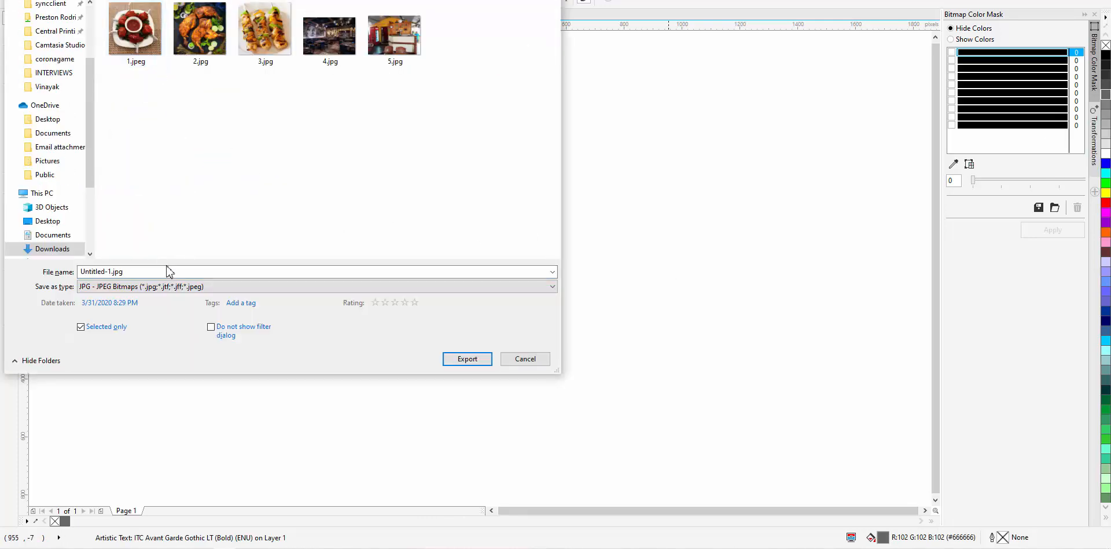
click(213, 286)
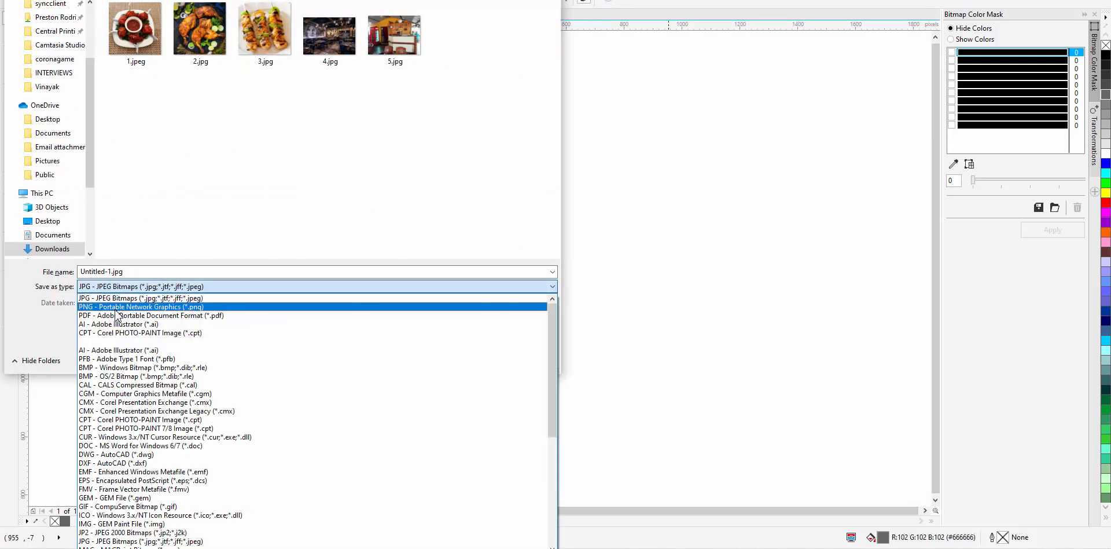
click(150, 306)
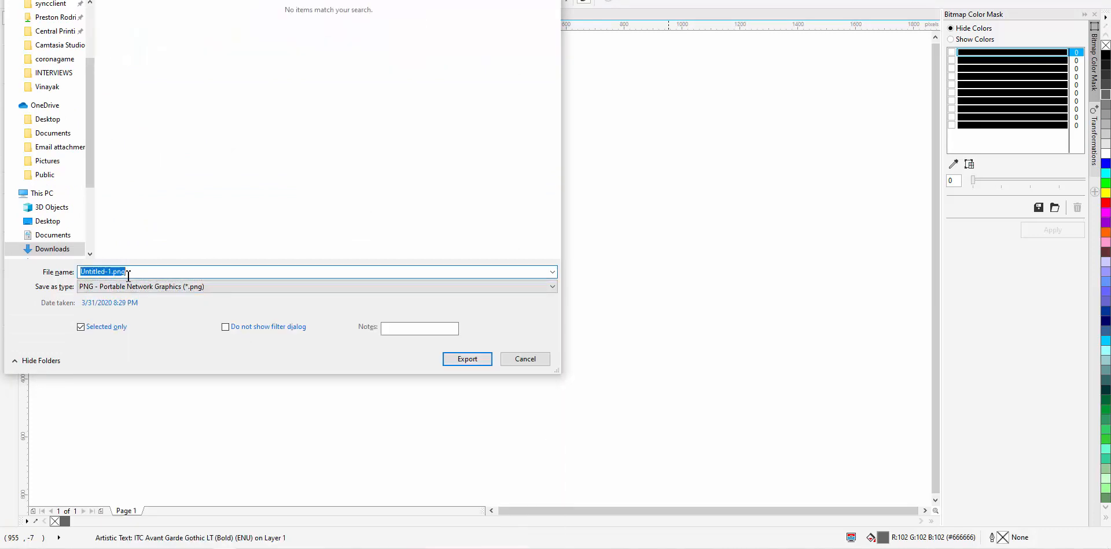
text(logo)
key(Return)
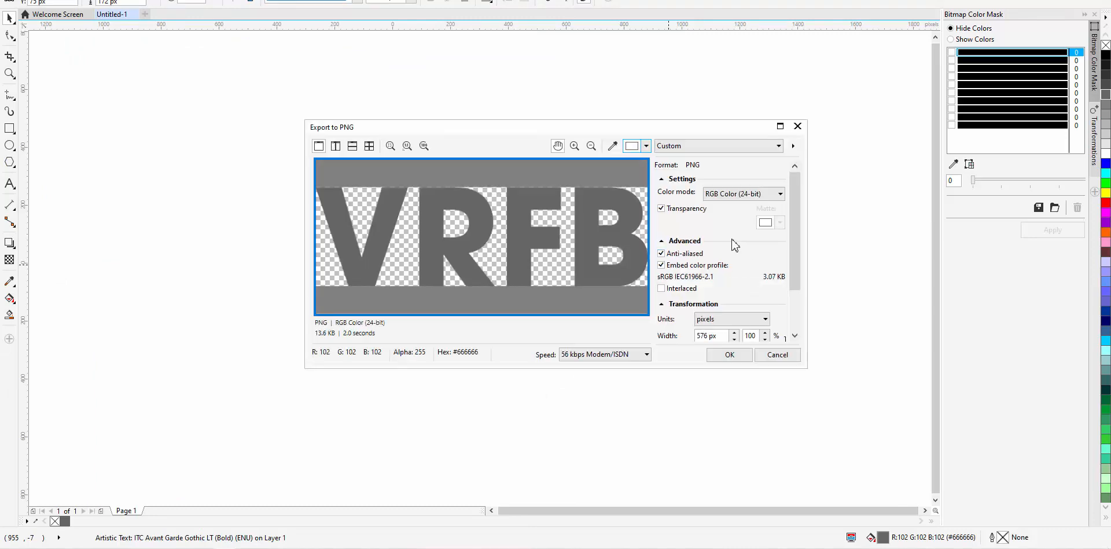
click(729, 355)
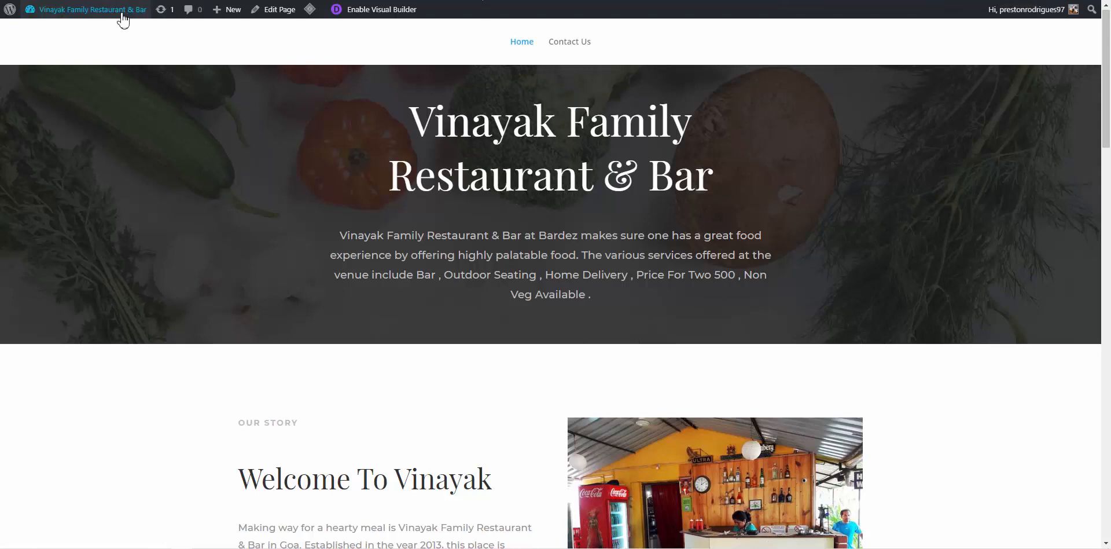
Go to the WordPress dashboard and open Divi Theme Options
mouse_move(115, 9)
click(66, 34)
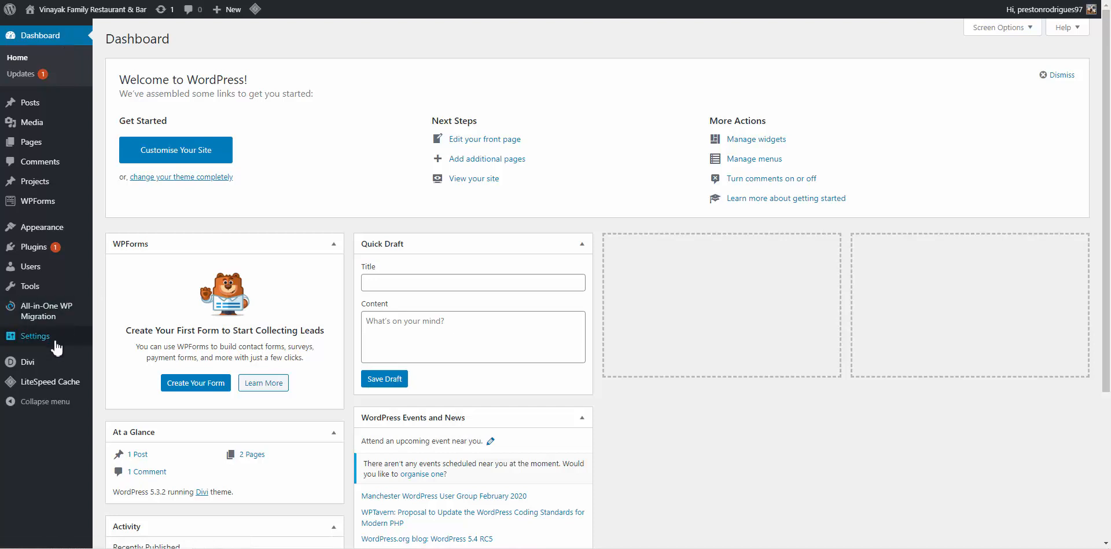
mouse_move(43, 363)
click(124, 364)
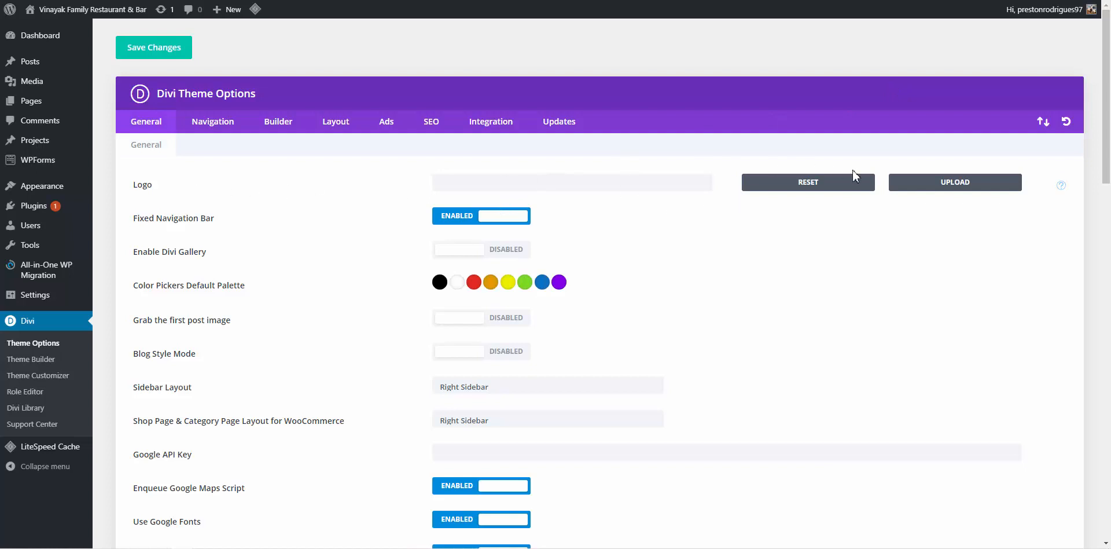
Upload logo.png as the Divi logo and save the theme options
click(952, 184)
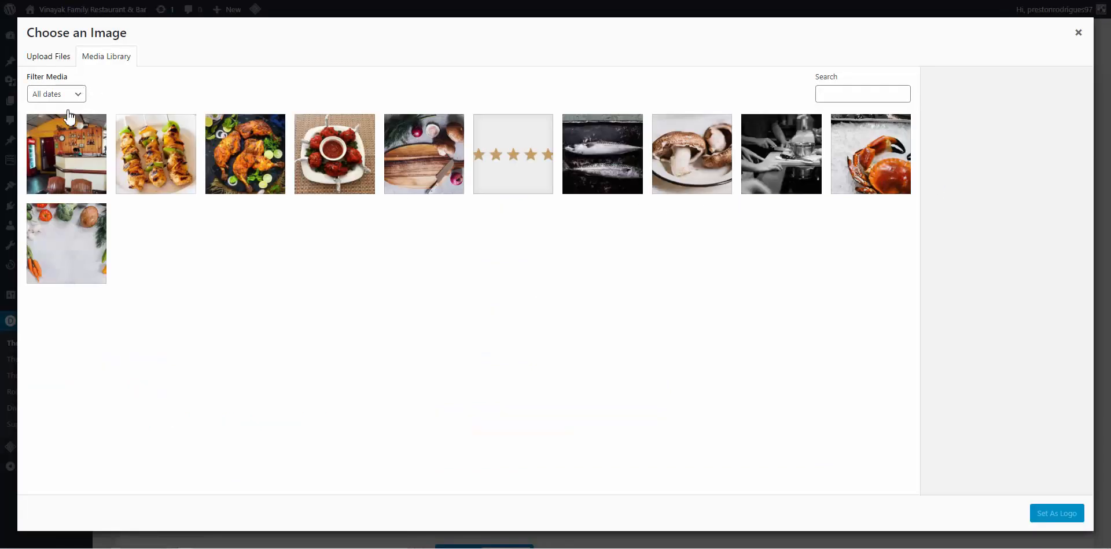
click(43, 58)
click(564, 257)
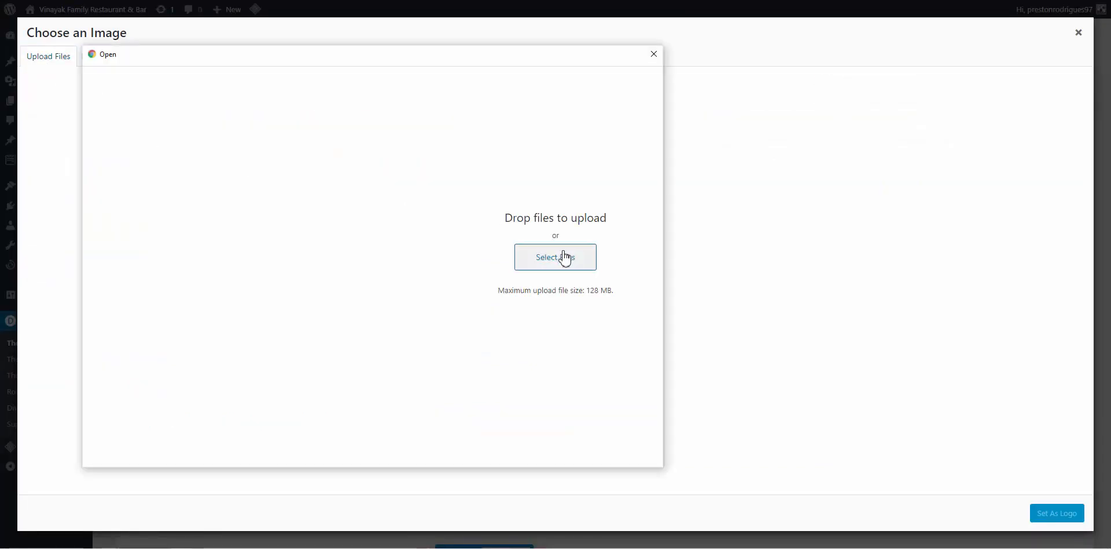
click(555, 147)
click(564, 451)
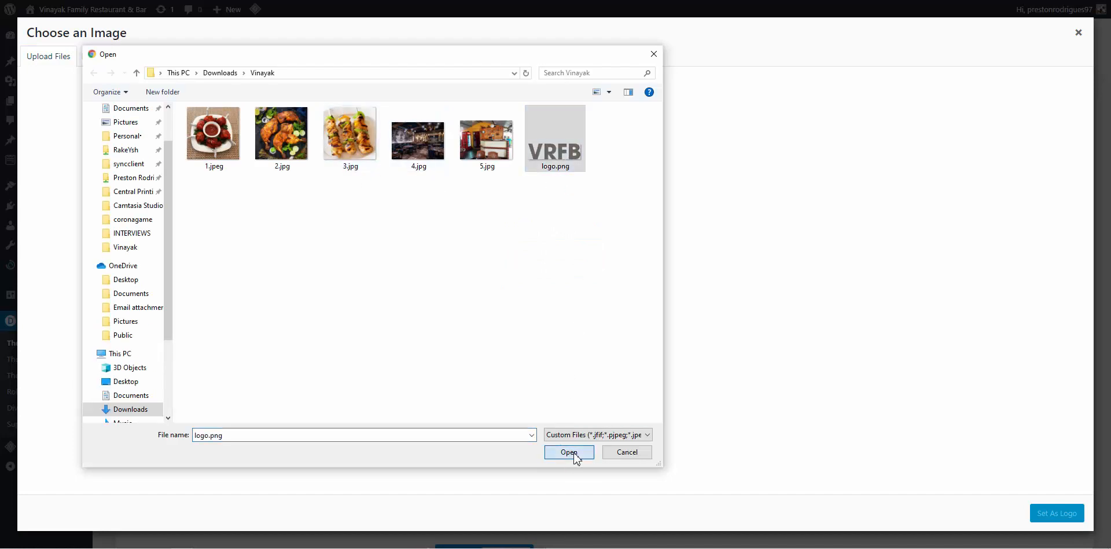
click(1067, 519)
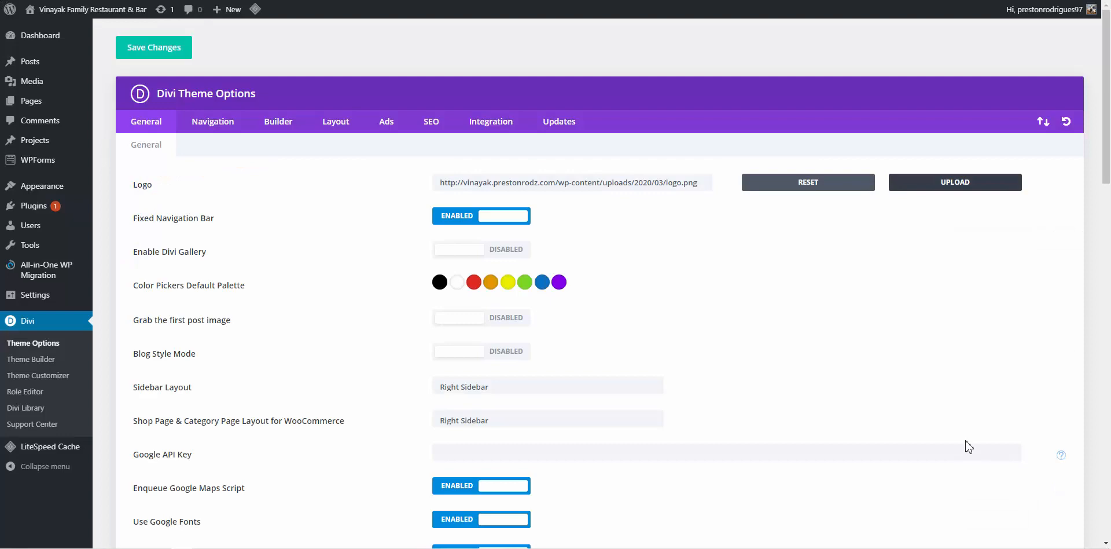
scroll(915, 323, down, 20)
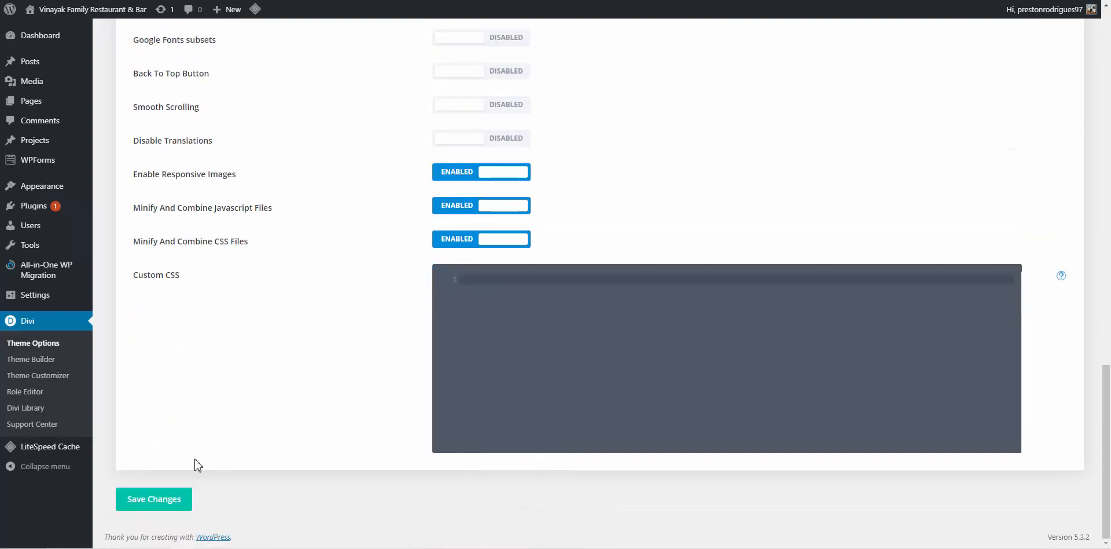
click(154, 501)
scroll(791, 233, up, 20)
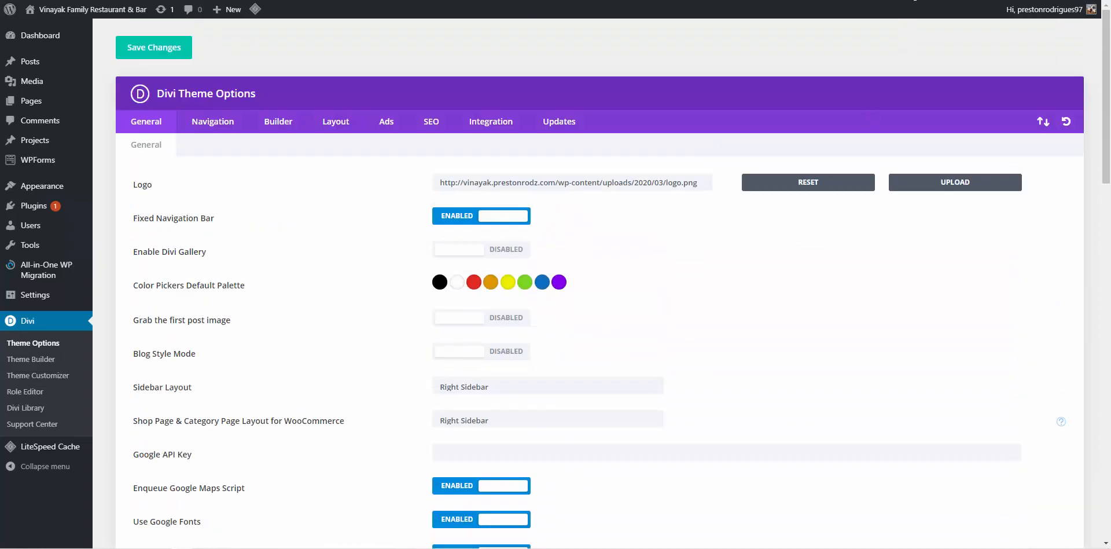
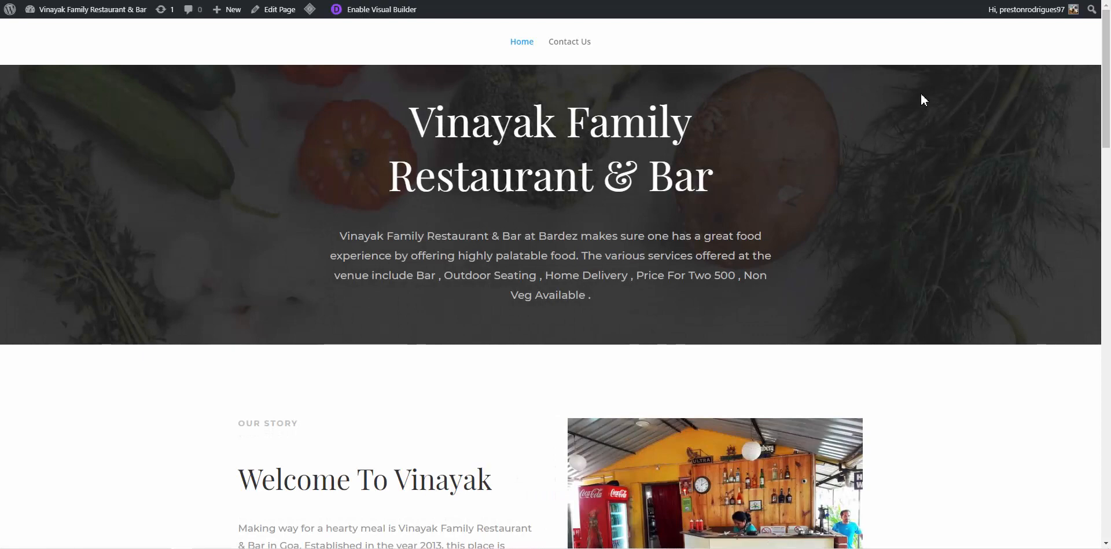
Scroll the live restaurant home page, then go to the Dashboard from the admin bar's site menu
scroll(921, 96, down, 10)
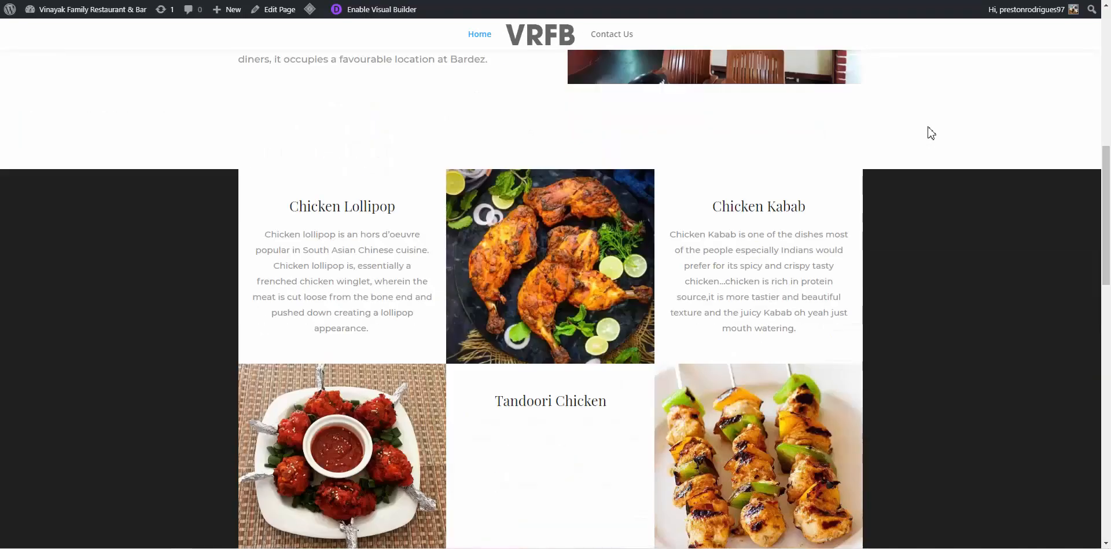
scroll(931, 134, down, 3)
scroll(928, 127, up, 13)
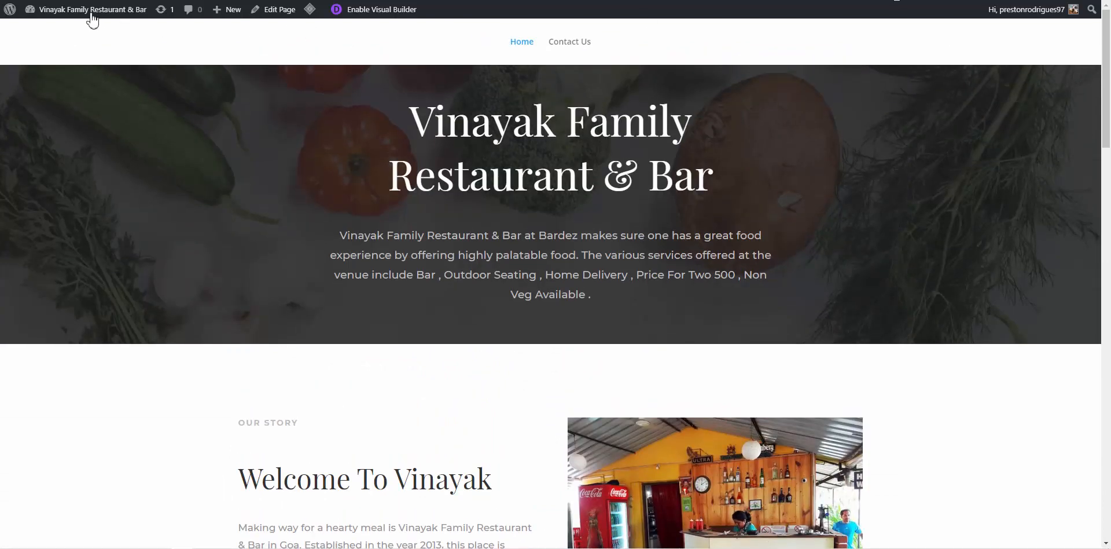
mouse_move(85, 17)
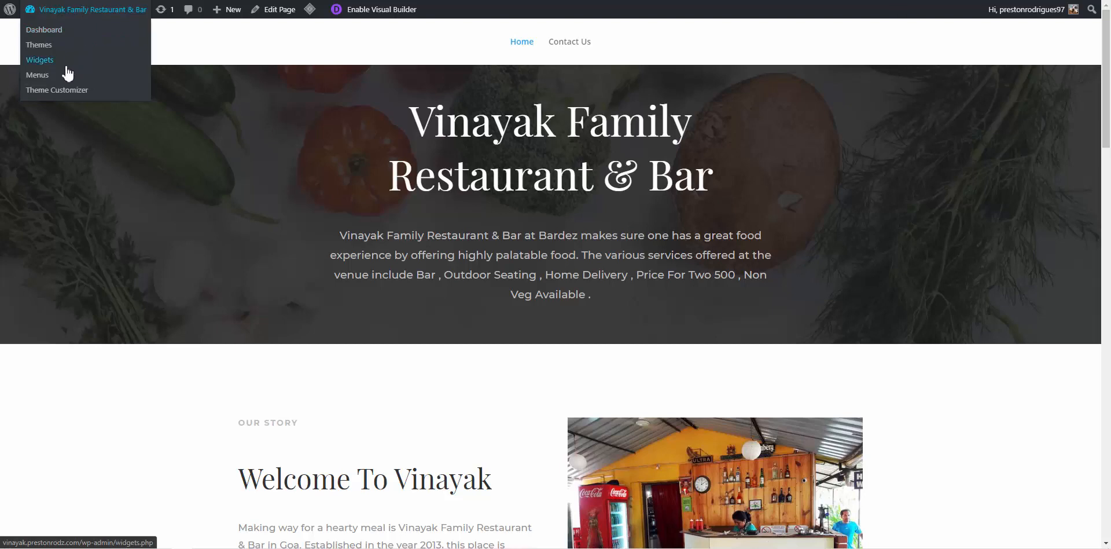
click(55, 34)
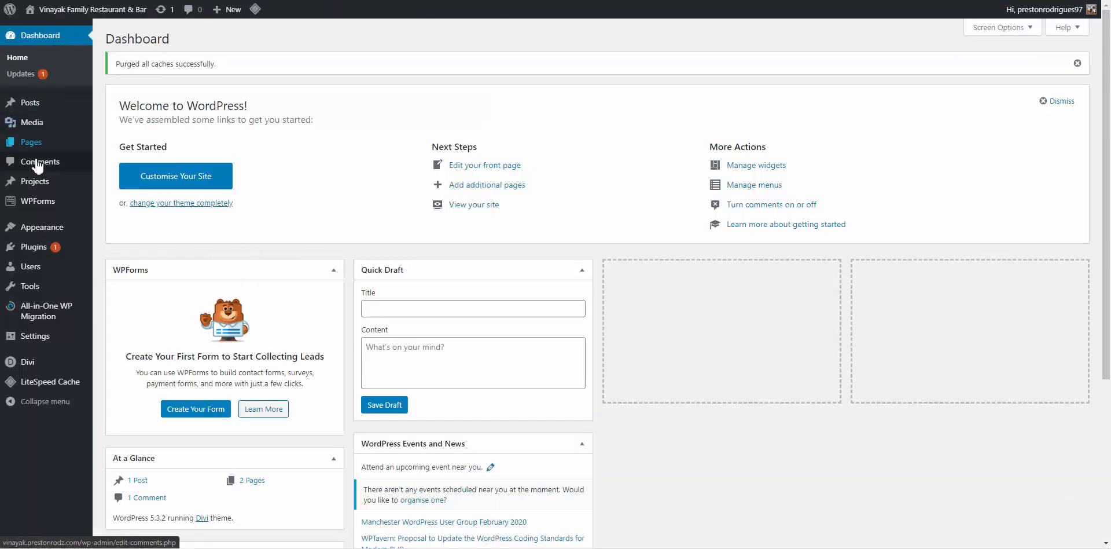
In the Customiser's Header & Navigation > Primary Menu Bar settings, untick Hide Logo Image
mouse_move(46, 231)
click(118, 246)
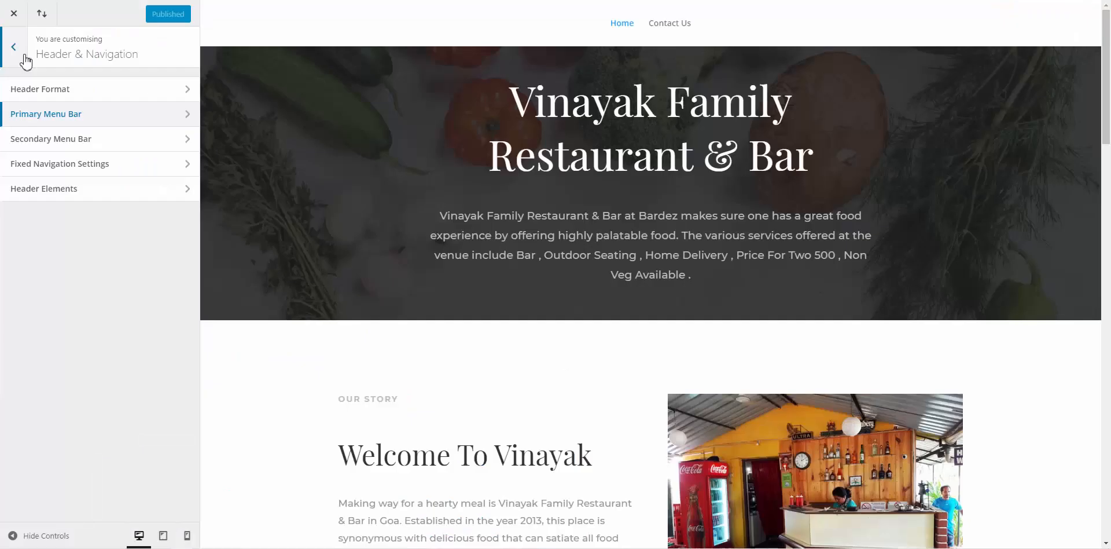
click(14, 49)
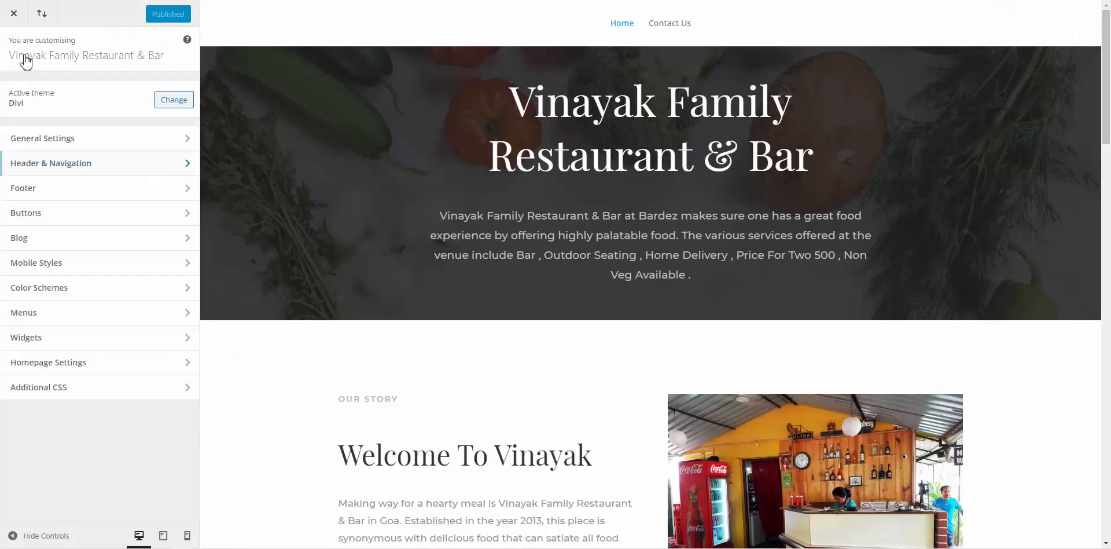
click(68, 167)
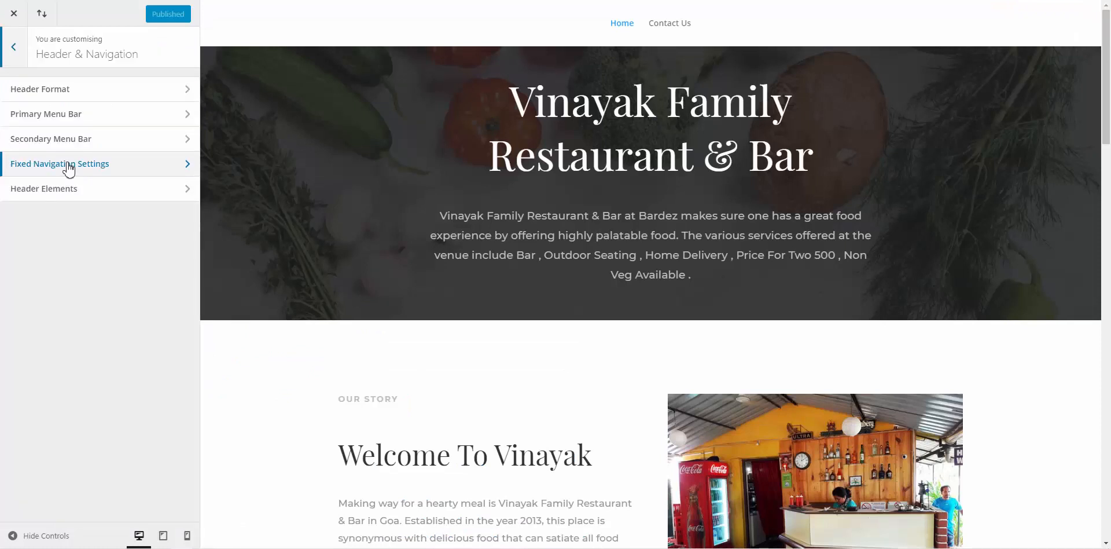
click(74, 118)
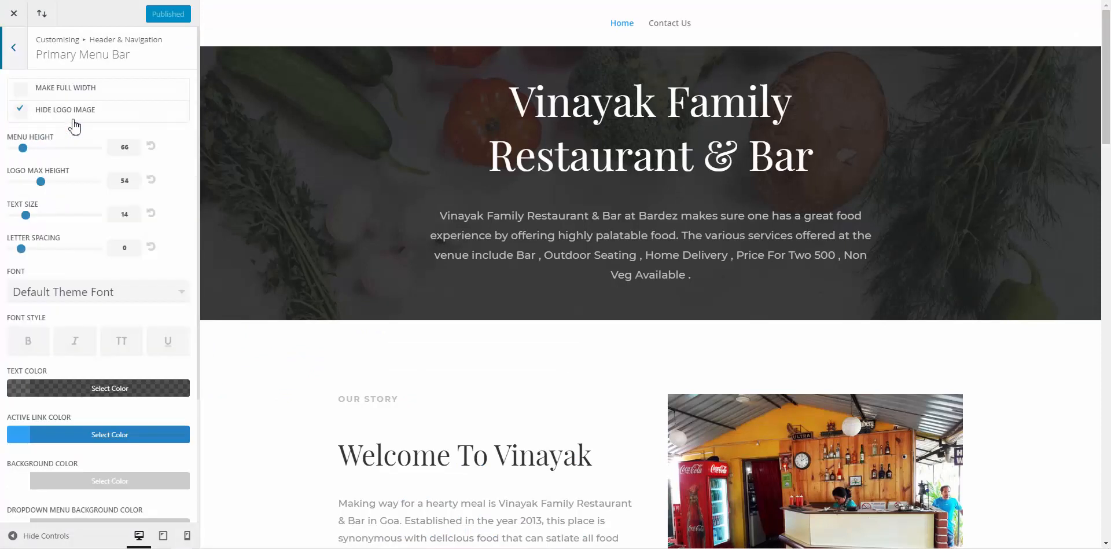
click(26, 114)
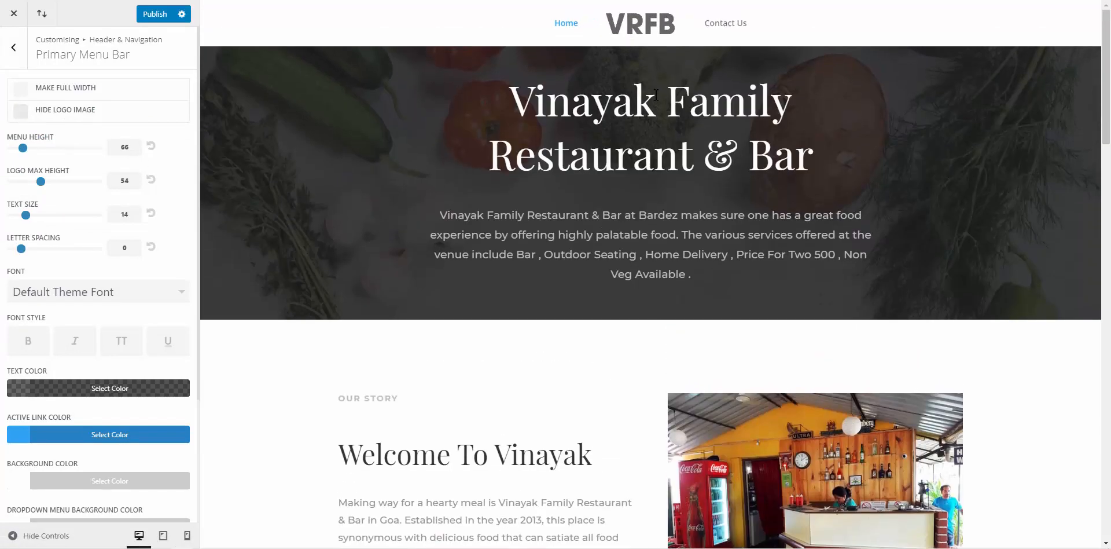
Publish the logo change and scroll the preview to check the menu bar
click(156, 22)
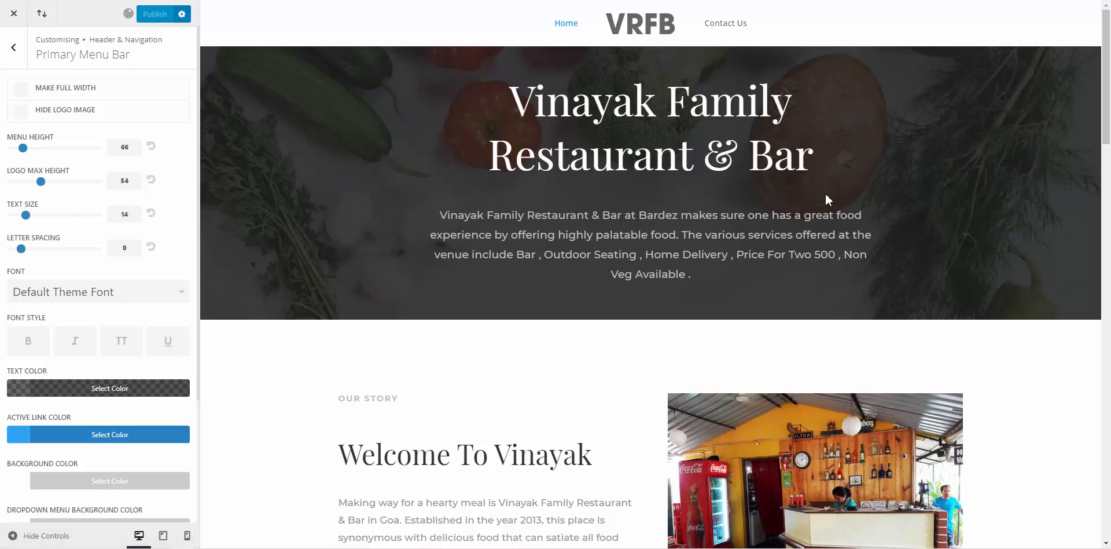
scroll(825, 194, down, 5)
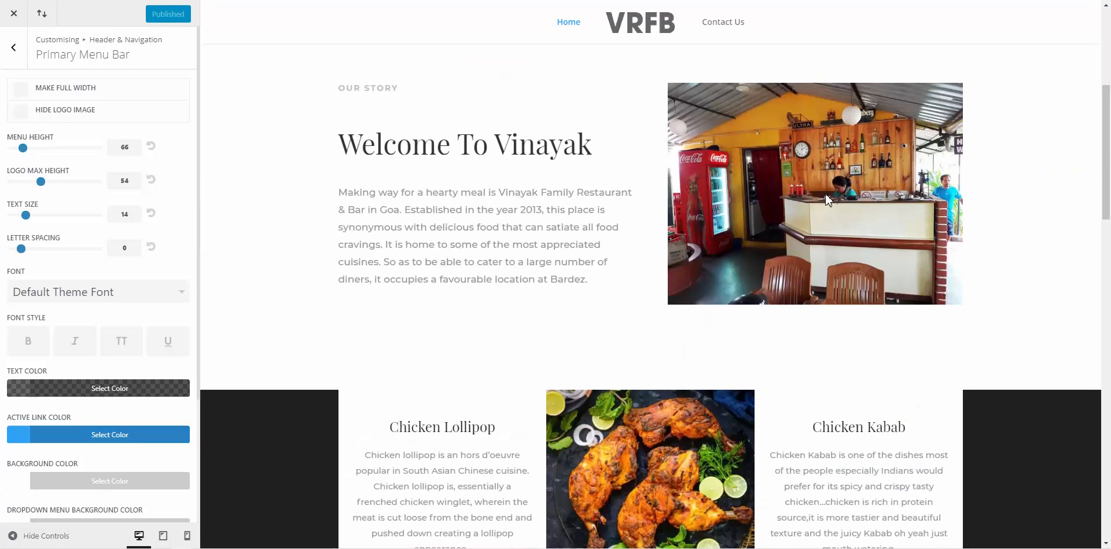
scroll(825, 194, down, 20)
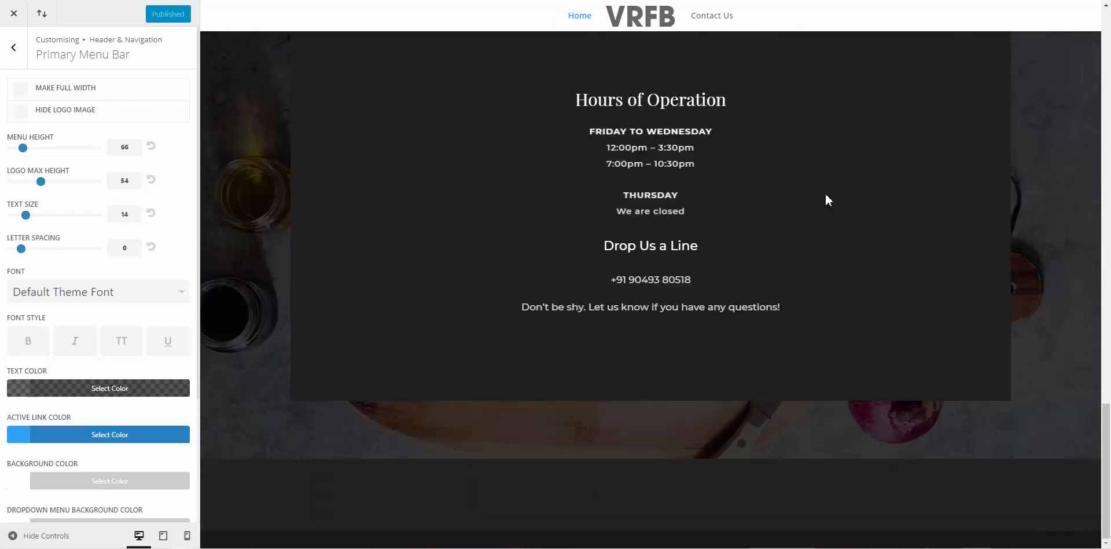
scroll(824, 194, up, 5)
scroll(825, 193, down, 5)
scroll(825, 194, up, 10)
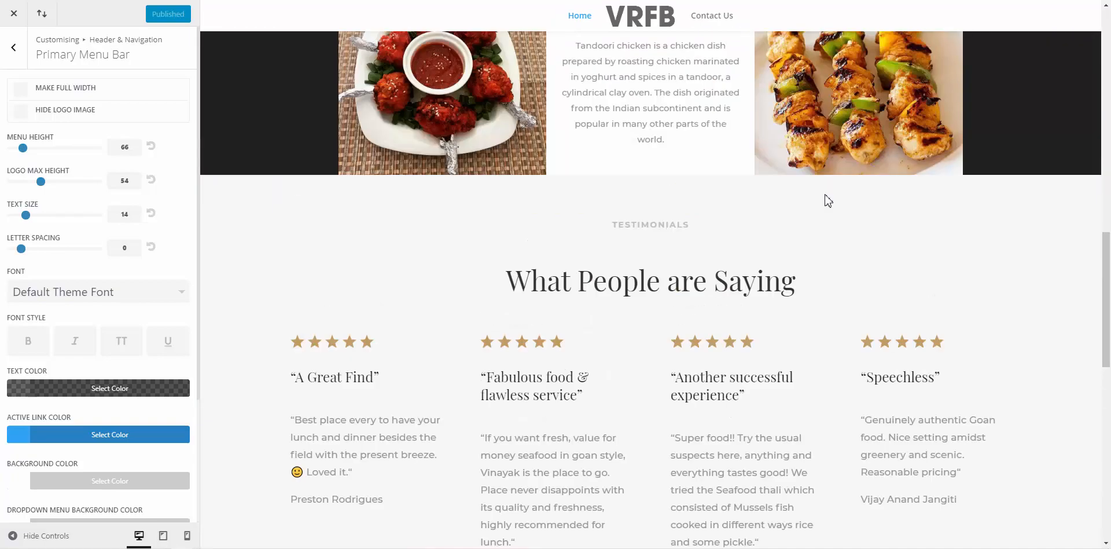
scroll(825, 194, up, 9)
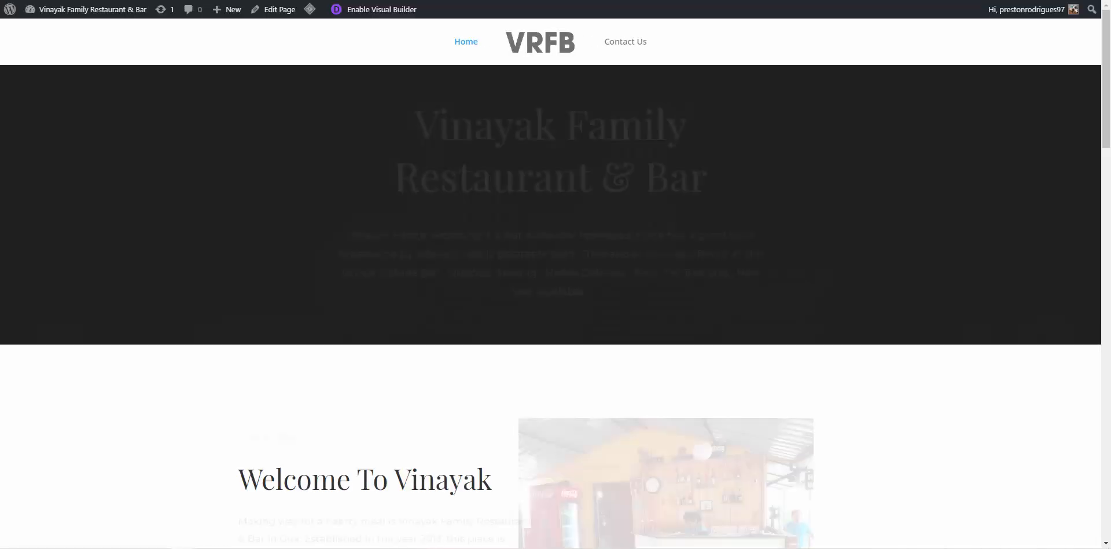
Scroll the live home page to confirm the centred VRFB logo, then return to the Dashboard
scroll(842, 133, down, 10)
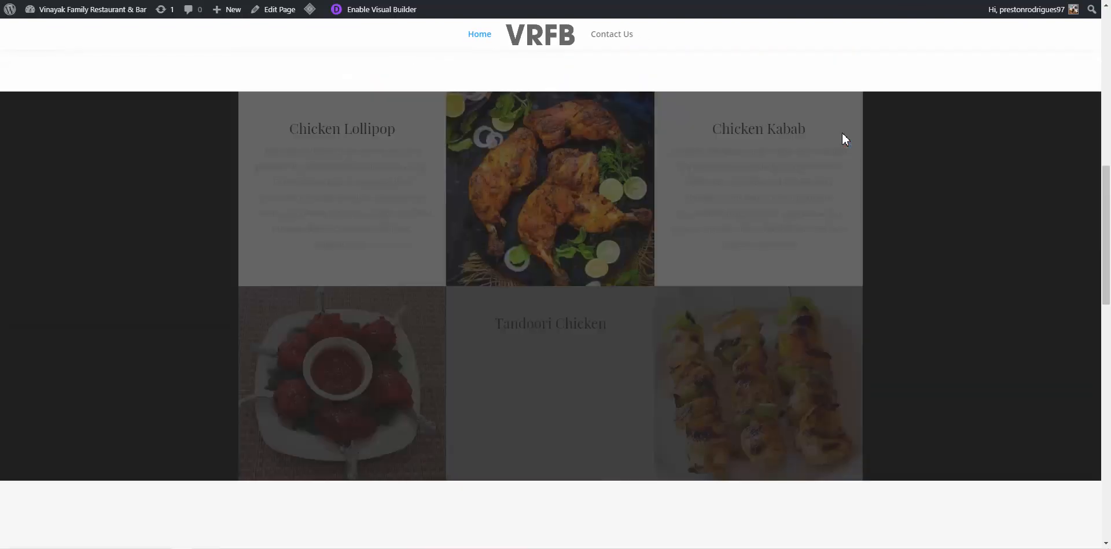
scroll(842, 133, down, 12)
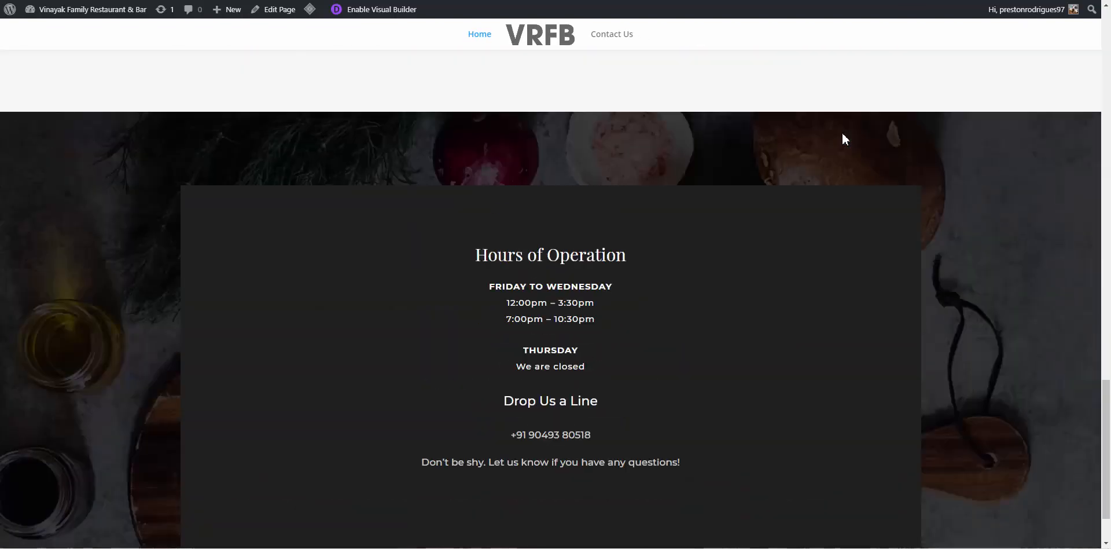
scroll(842, 134, up, 20)
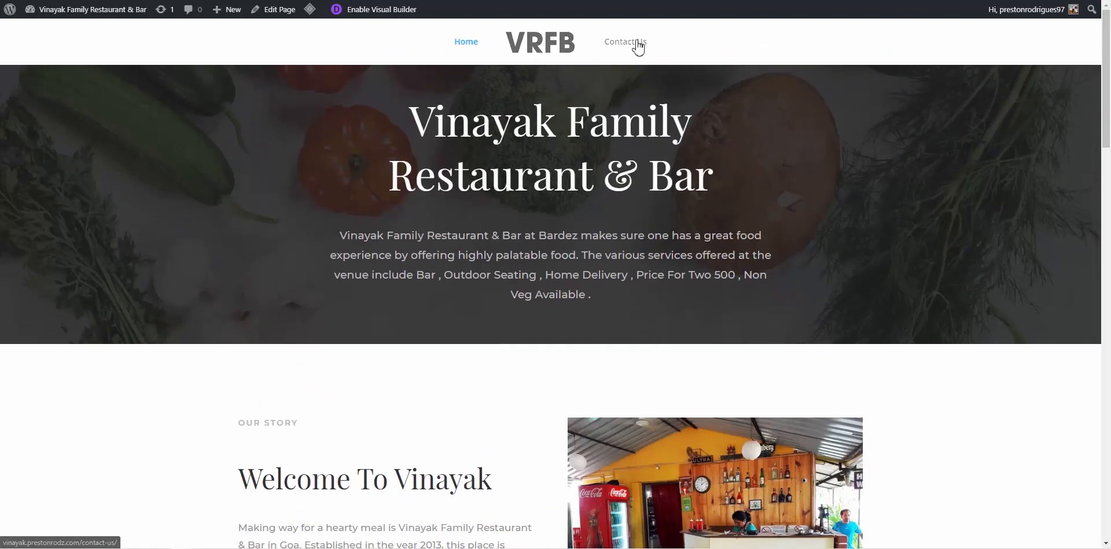
scroll(634, 58, down, 20)
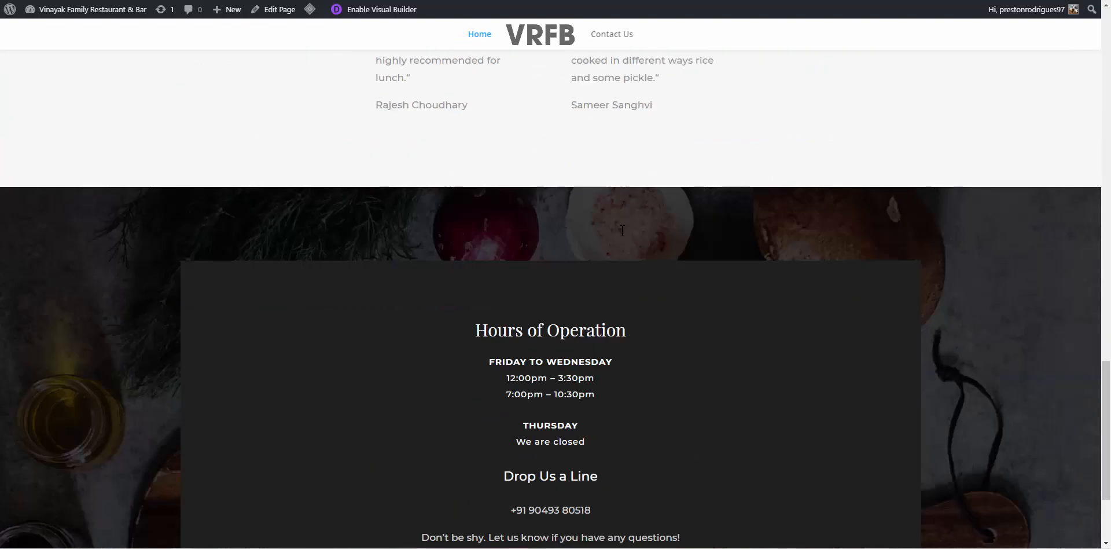
scroll(622, 230, down, 3)
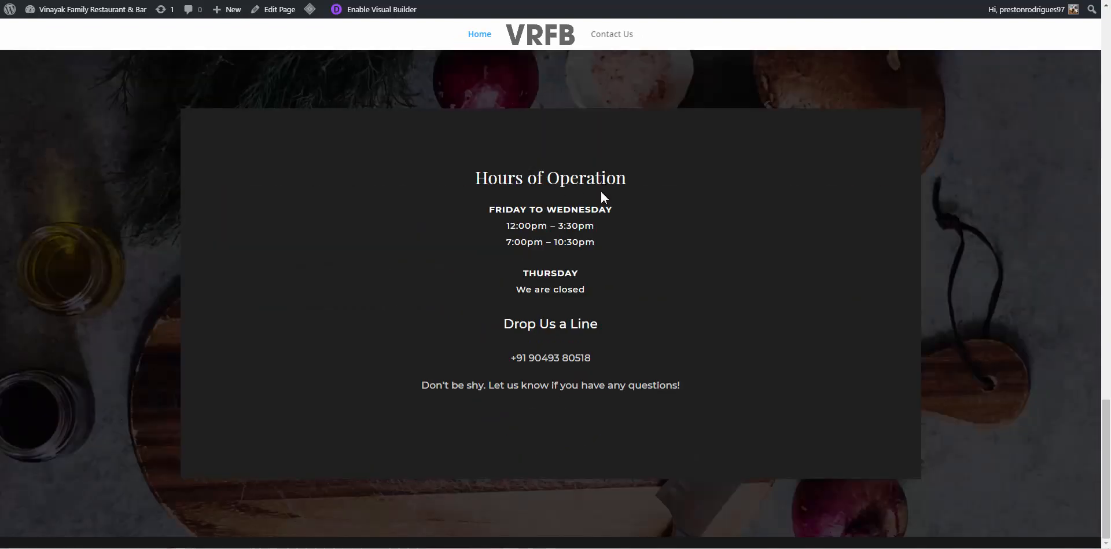
scroll(601, 196, up, 18)
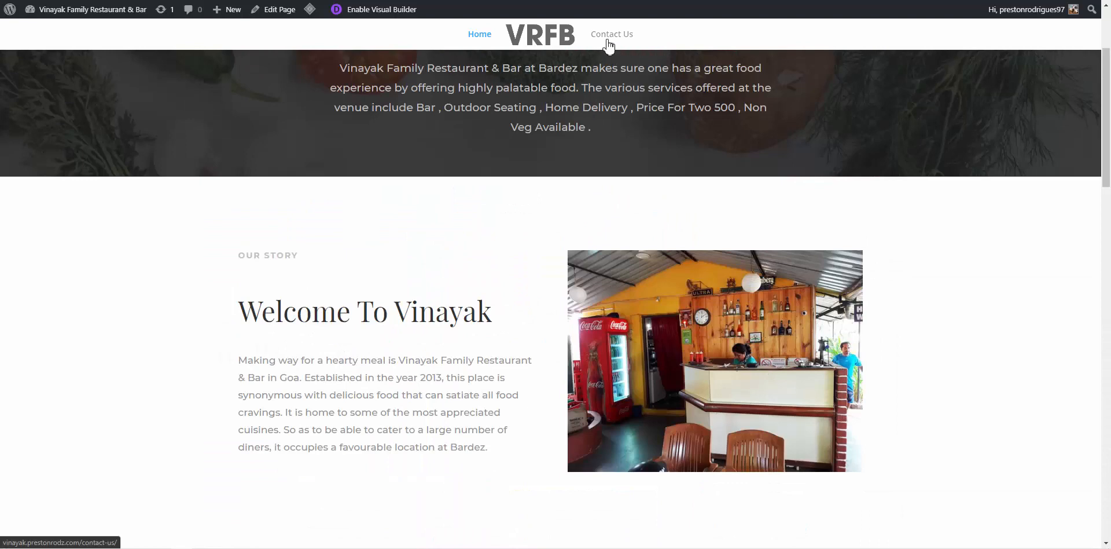
scroll(536, 115, up, 3)
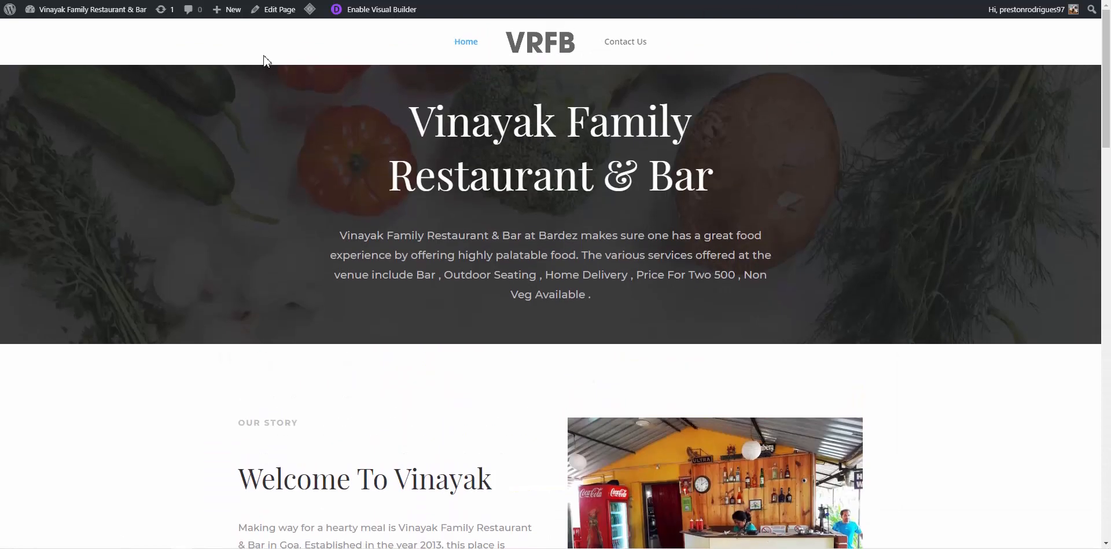
mouse_move(69, 11)
click(56, 33)
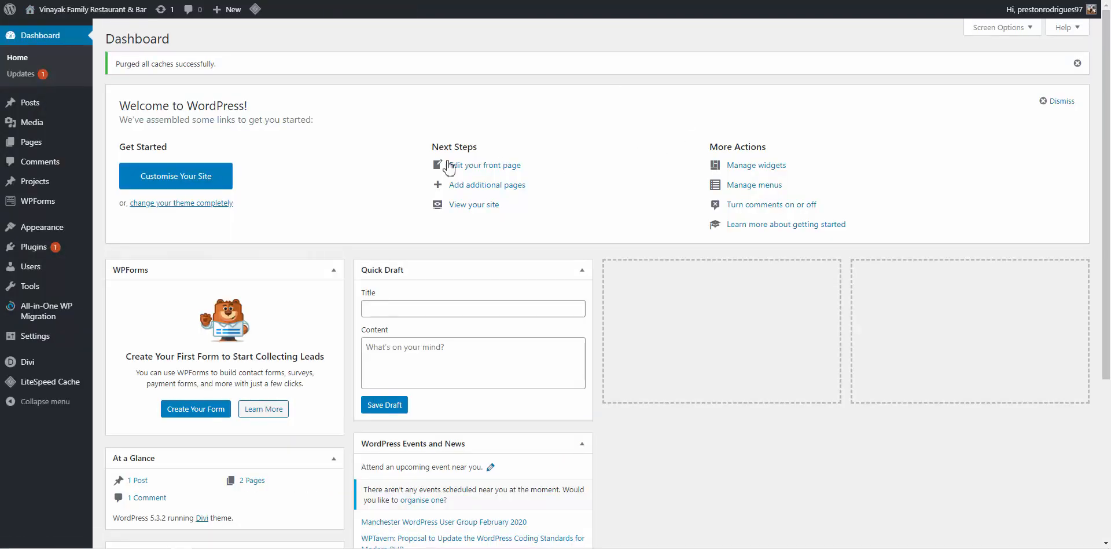
Show Pages > All Pages, then load the pasted site address in a new browser tab
mouse_move(61, 148)
click(108, 145)
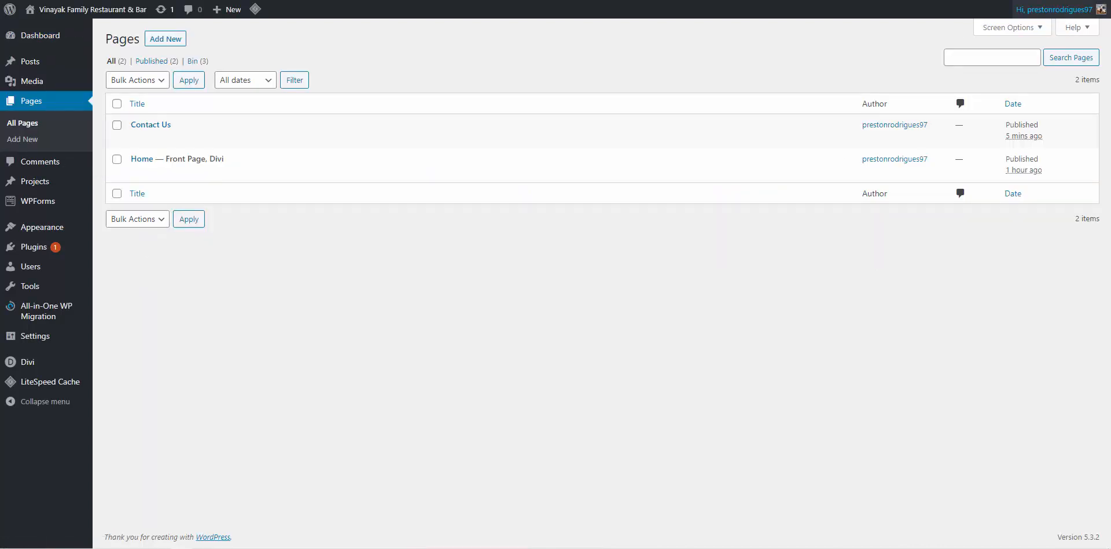
key(ctrl+t)
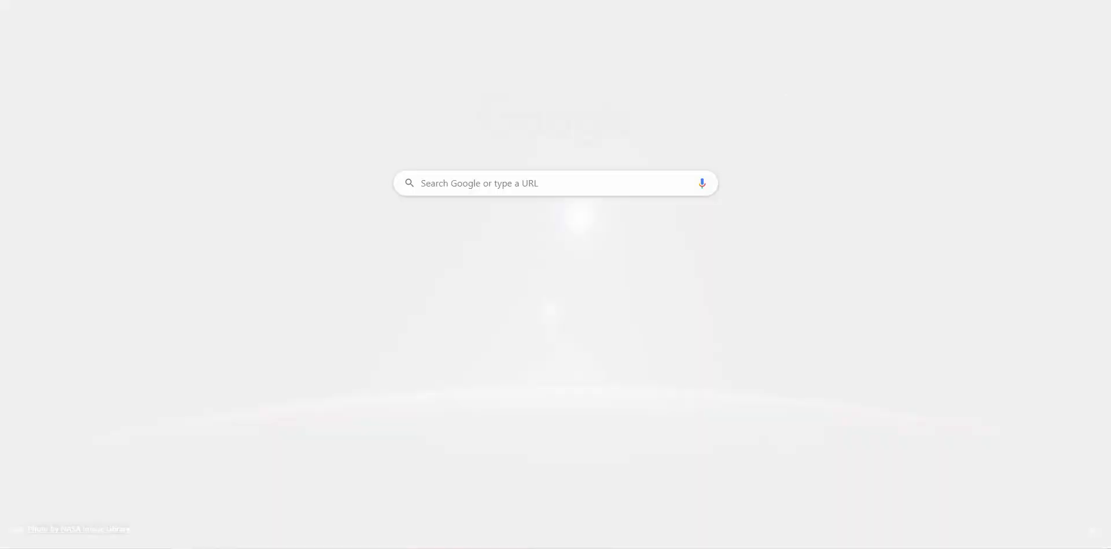
text(http://vinayak.prestonrodz.com/)
key(Return)
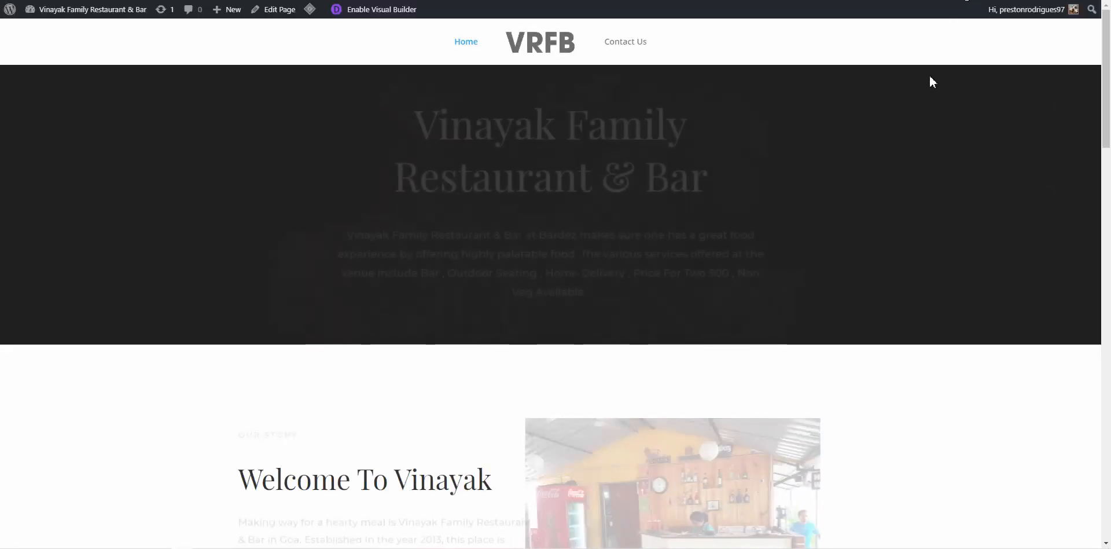
Enable the Divi Visual Builder on the Home page and scroll down to Hours of Operation
click(378, 14)
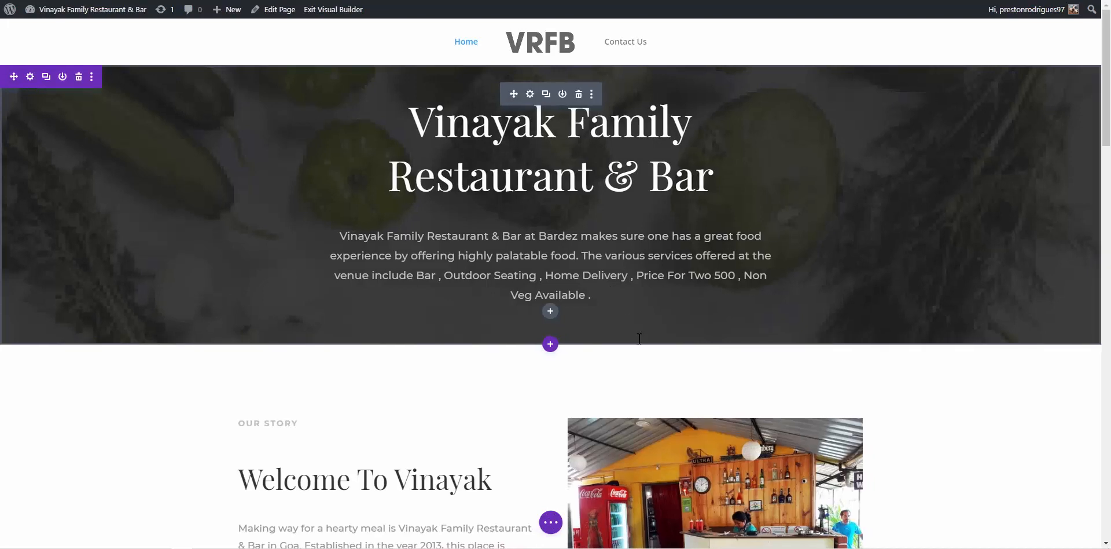
scroll(728, 369, down, 20)
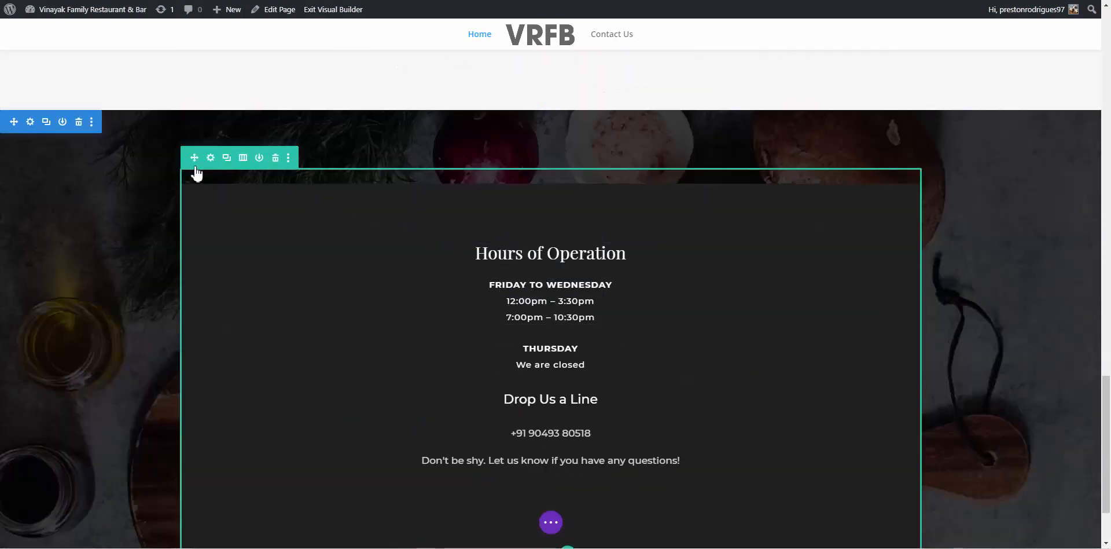
Use the Hours of Operation section's options menu to save it to the library as 'Contact Us'
click(92, 122)
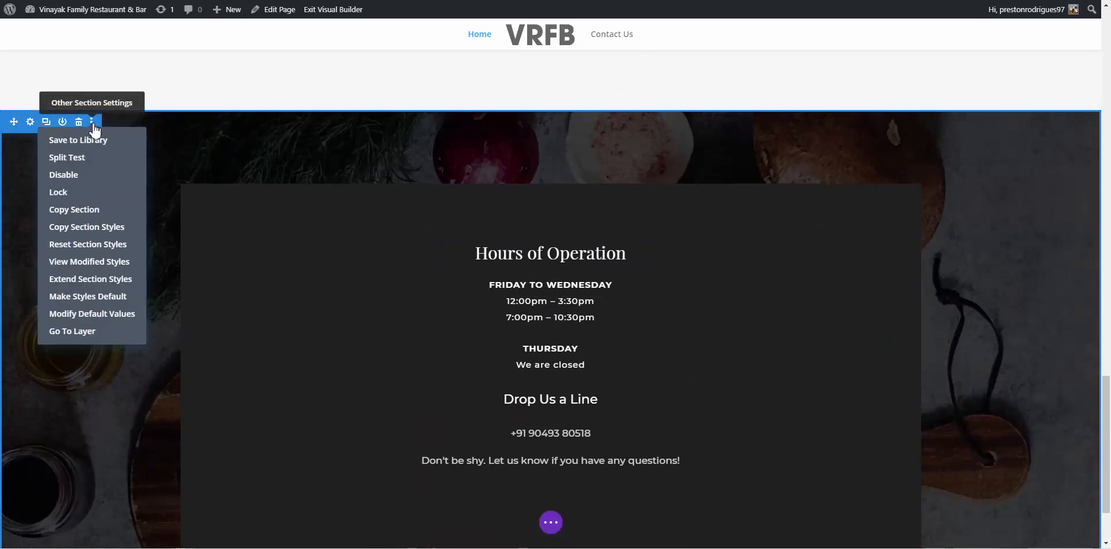
click(78, 140)
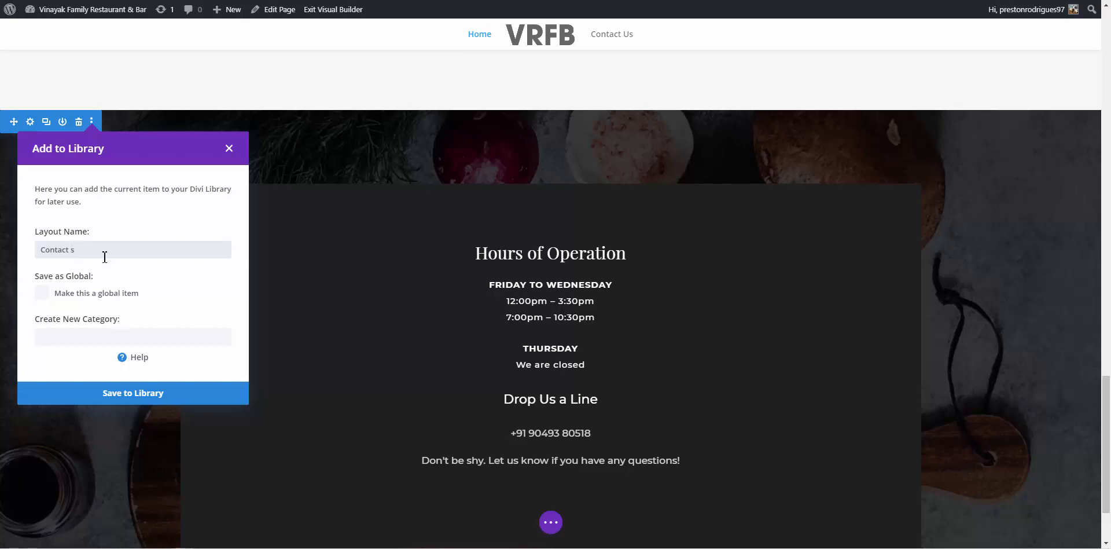
click(135, 394)
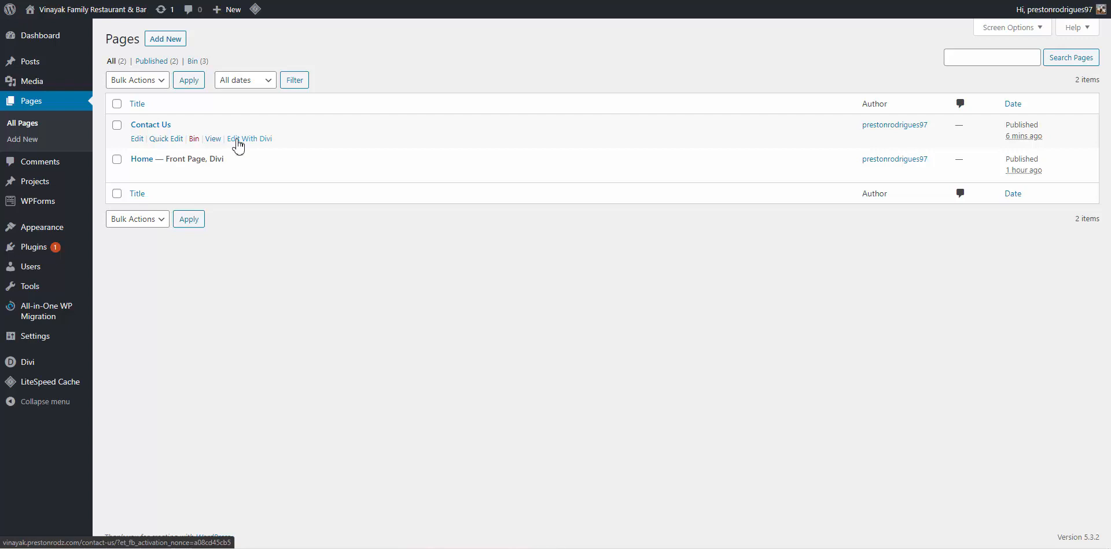
Choose Edit With Divi under the Contact Us page in the Pages list
click(238, 139)
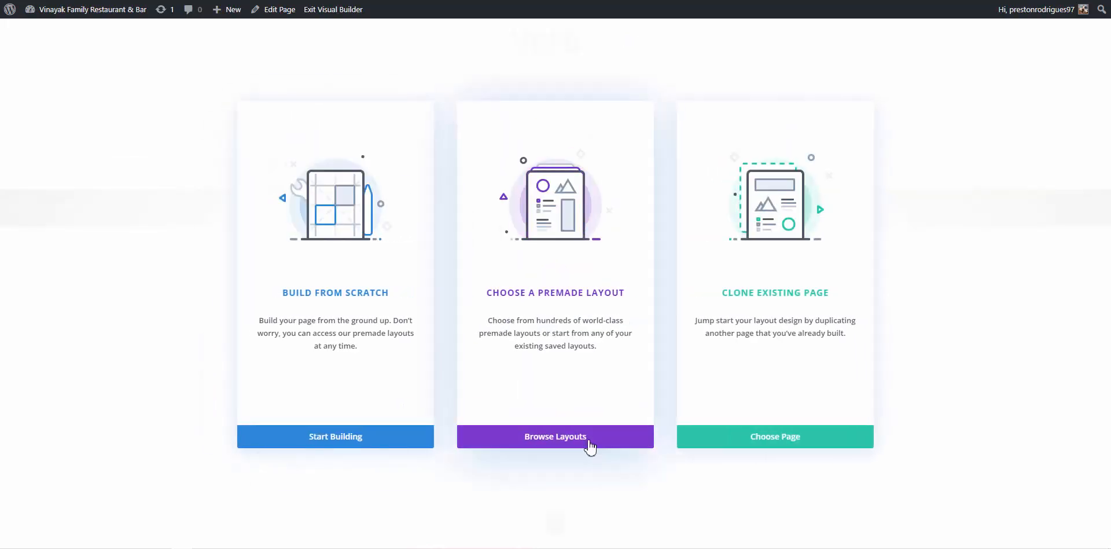
Start building the Contact Us page and add the saved 'Contact Us' section from the library
click(375, 440)
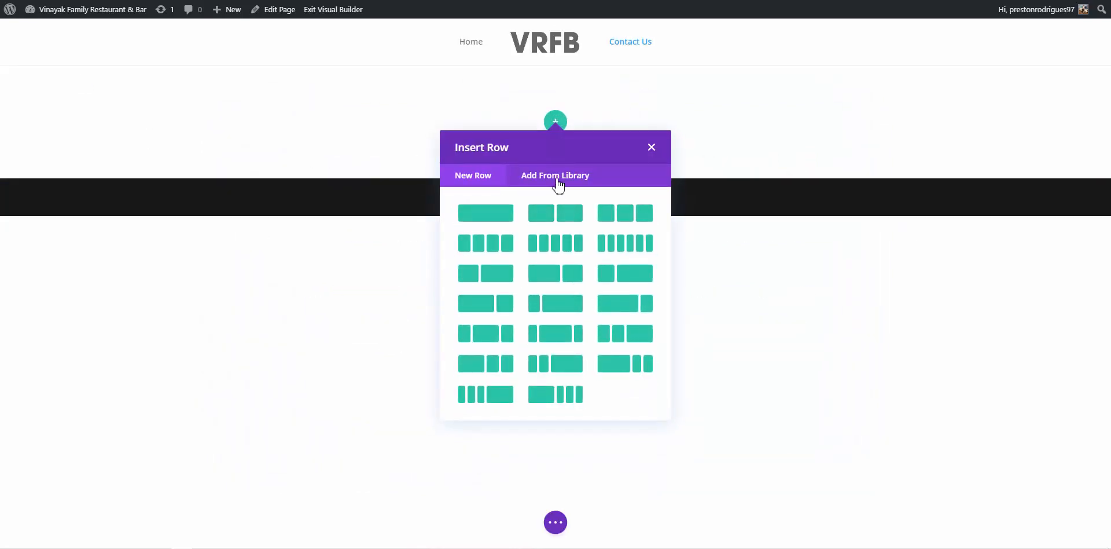
click(354, 271)
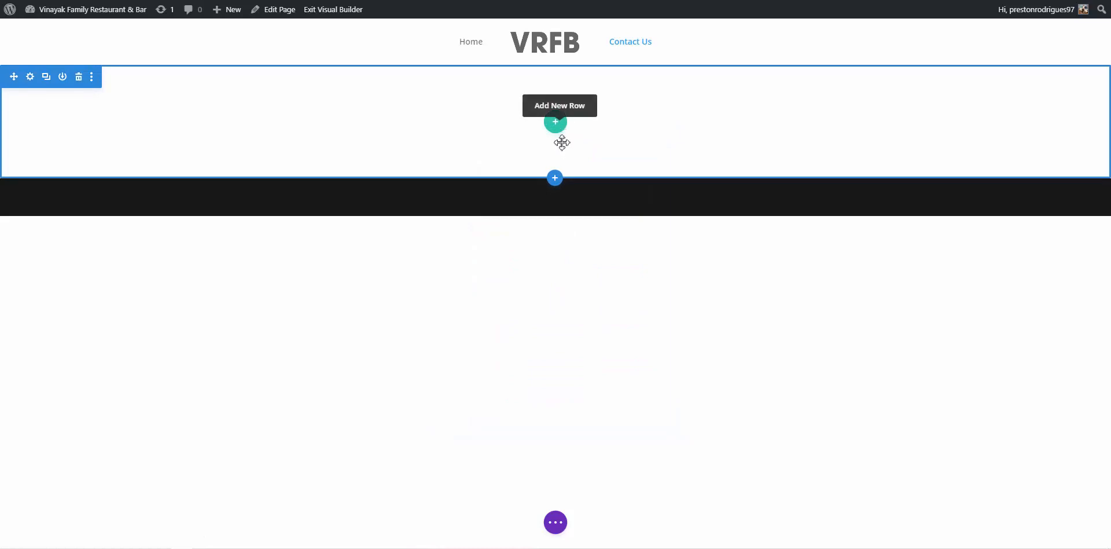
click(554, 182)
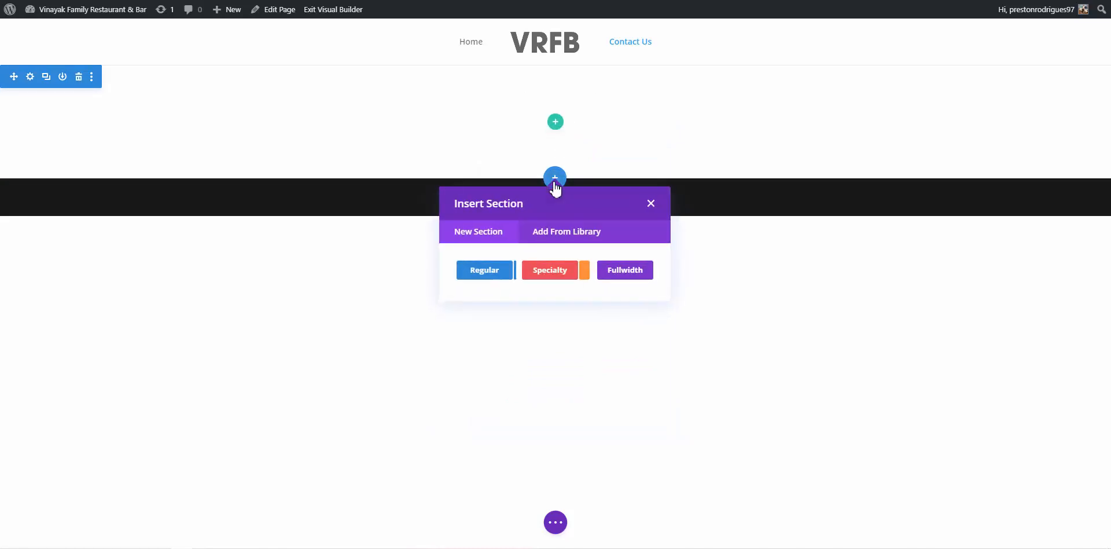
click(573, 229)
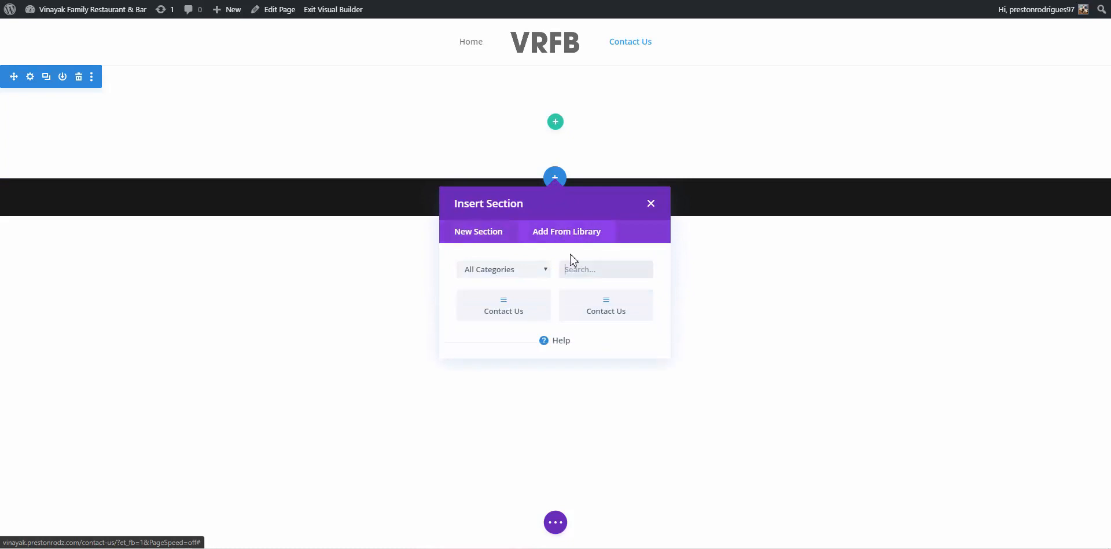
click(528, 307)
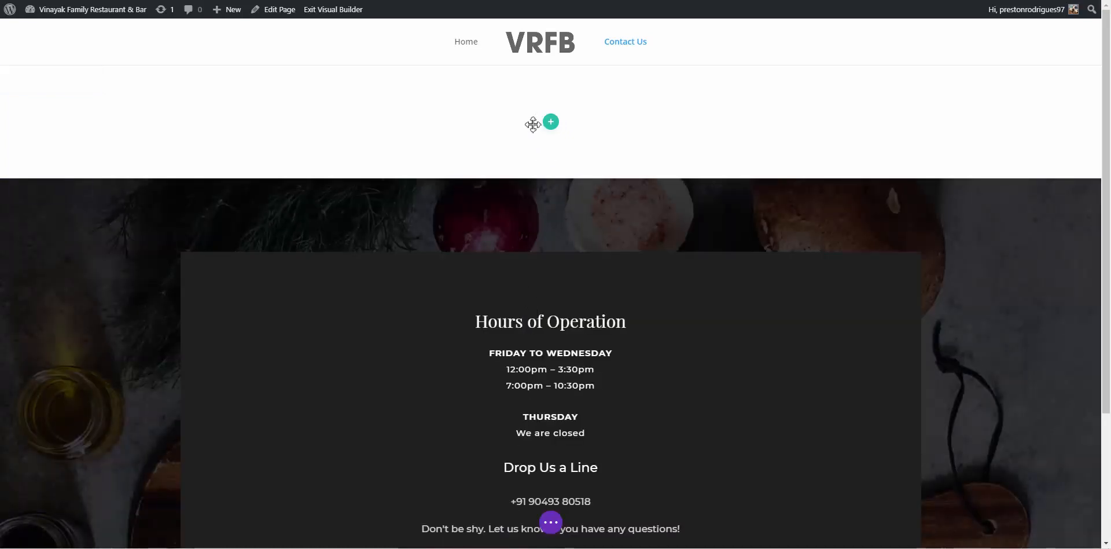
Delete the empty top section and save the Contact Us page
mouse_move(99, 98)
click(79, 77)
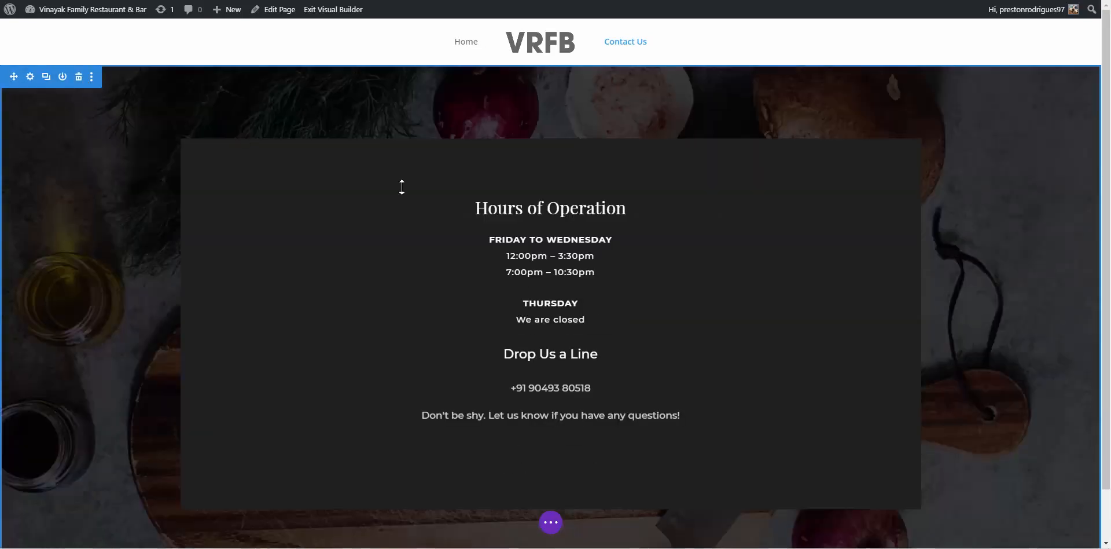
scroll(550, 214, down, 1)
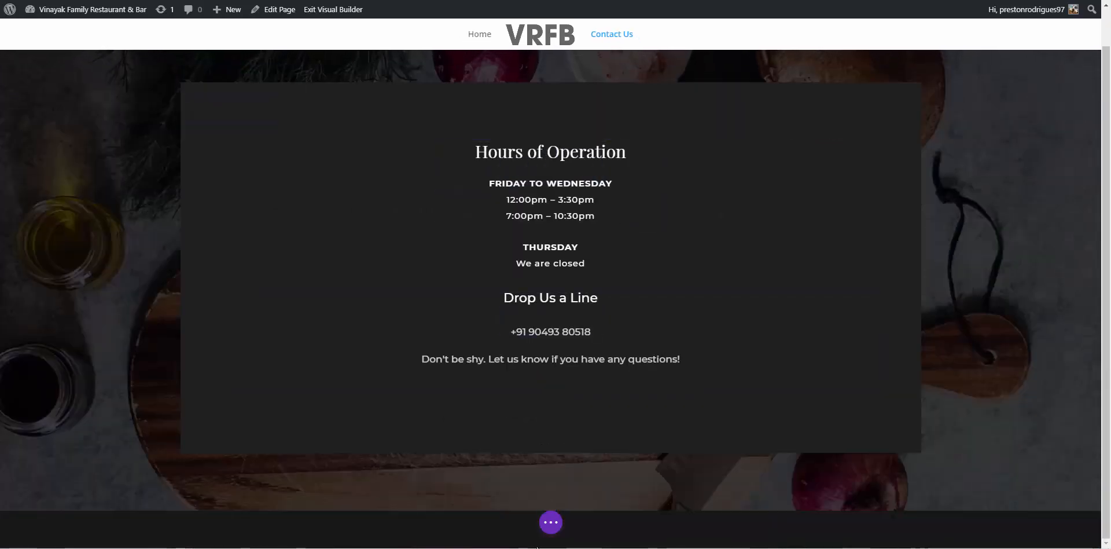
click(550, 522)
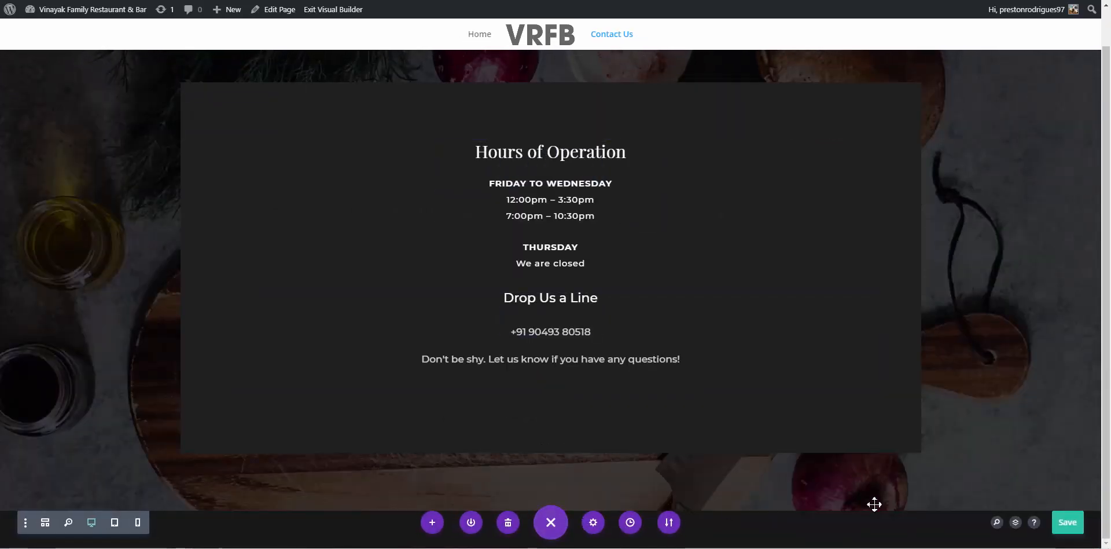
click(1067, 522)
scroll(791, 387, up, 1)
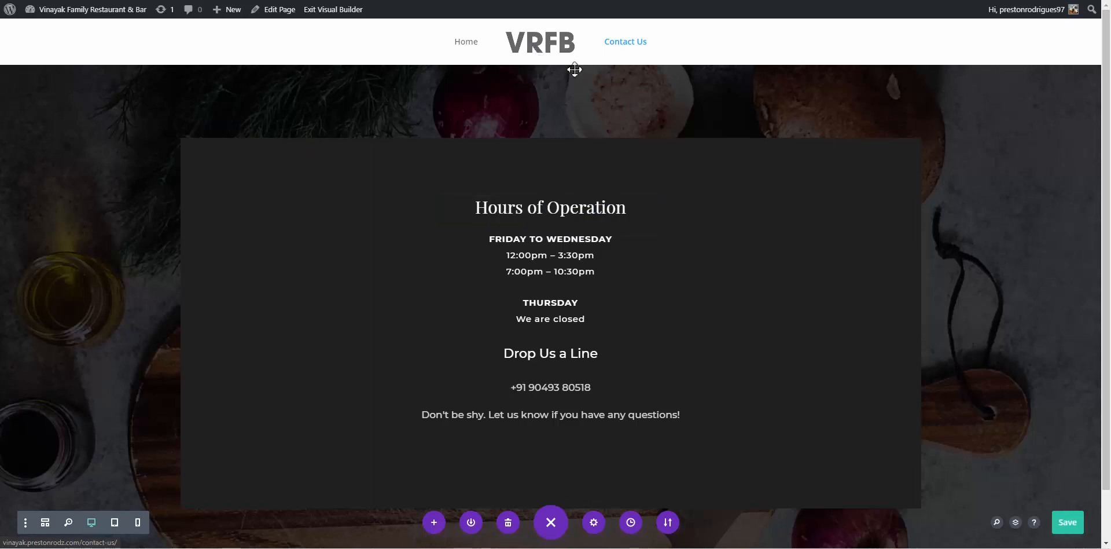
Exit the Visual Builder, go to Home via the menu, and scroll to Hours of Operation
click(350, 14)
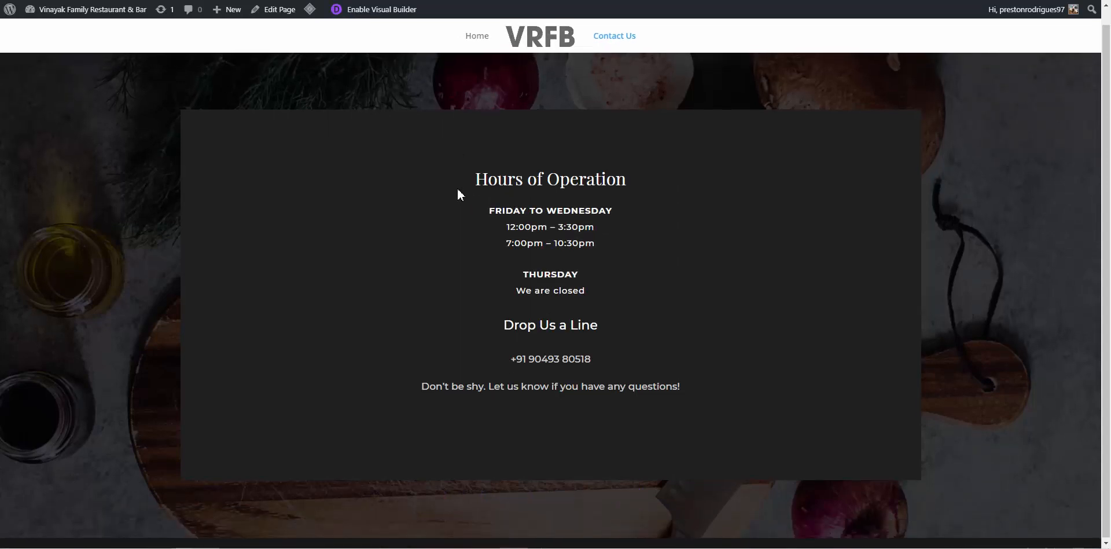
click(465, 49)
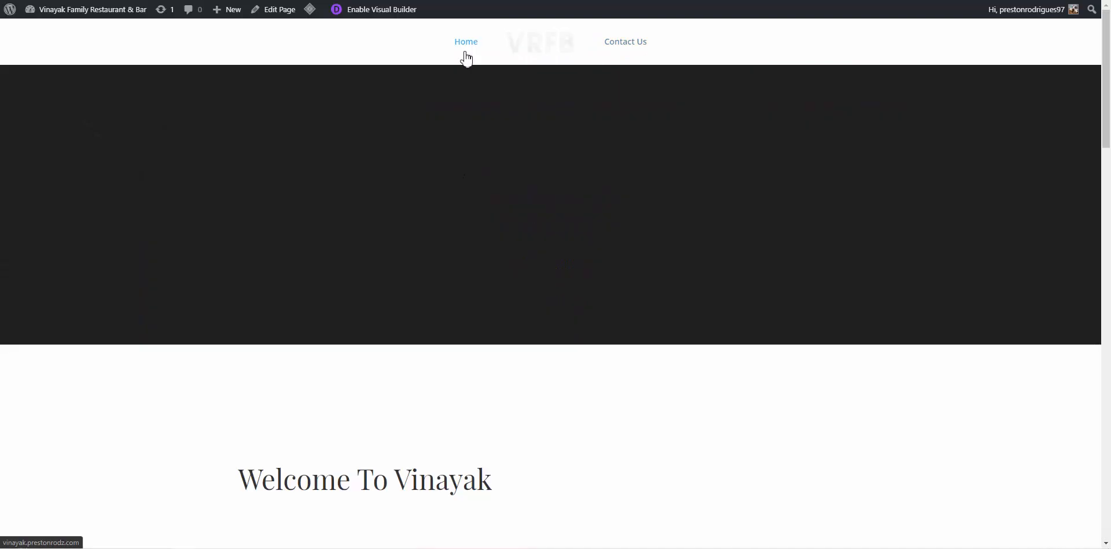
scroll(486, 173, down, 5)
scroll(486, 174, down, 12)
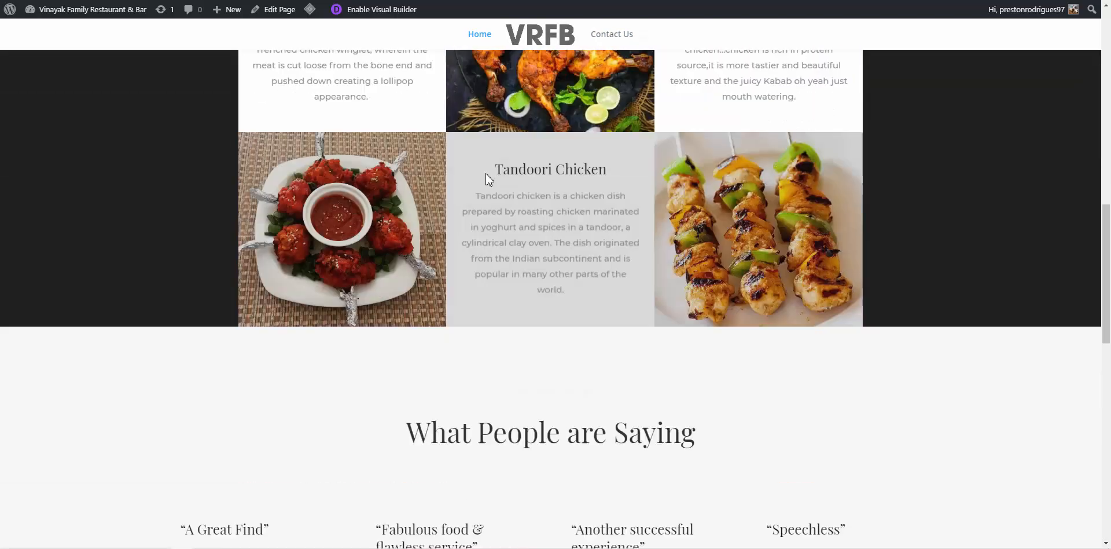
scroll(486, 174, down, 6)
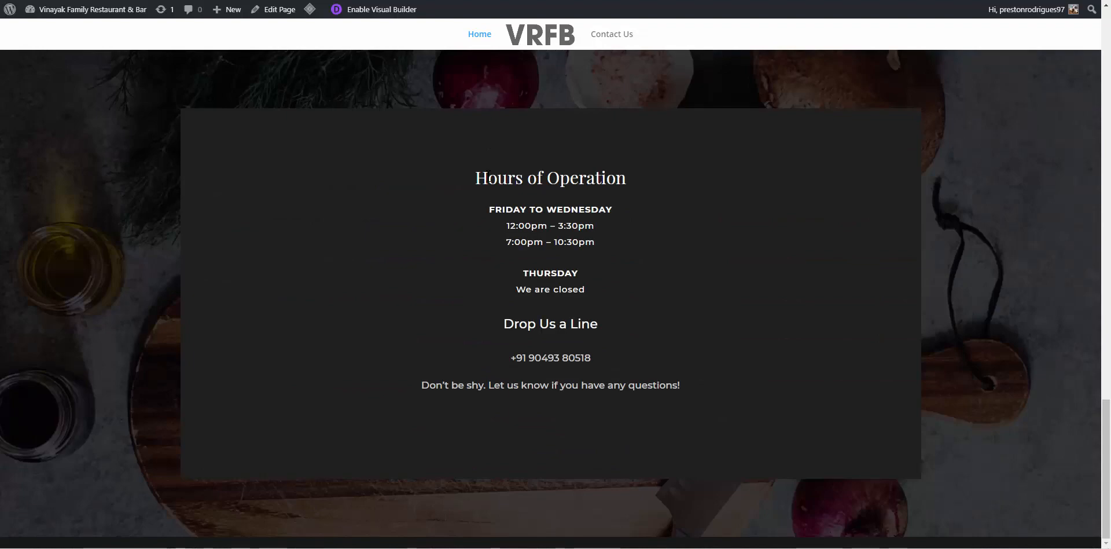
scroll(485, 177, up, 18)
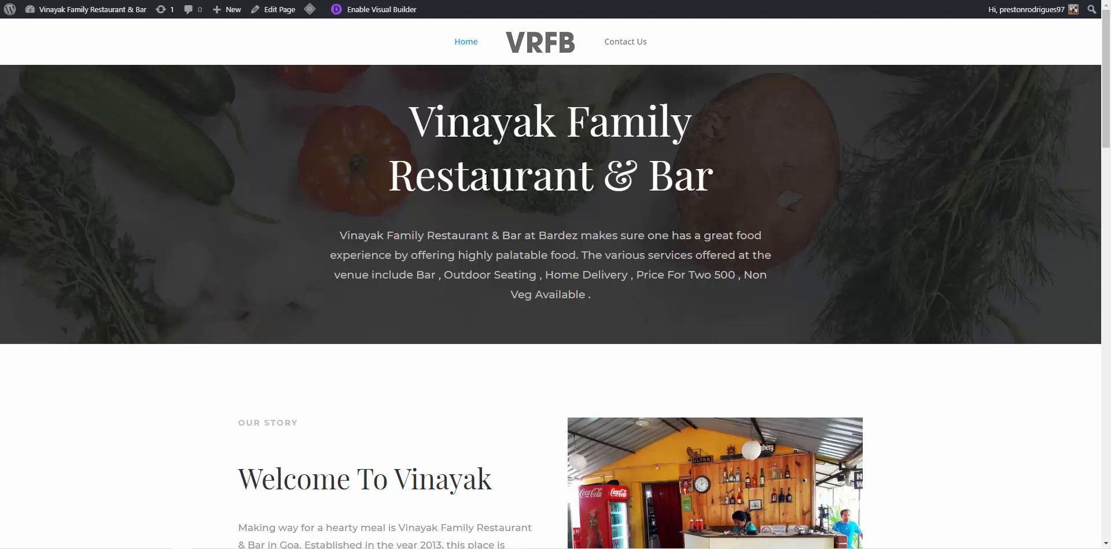
scroll(513, 240, down, 3)
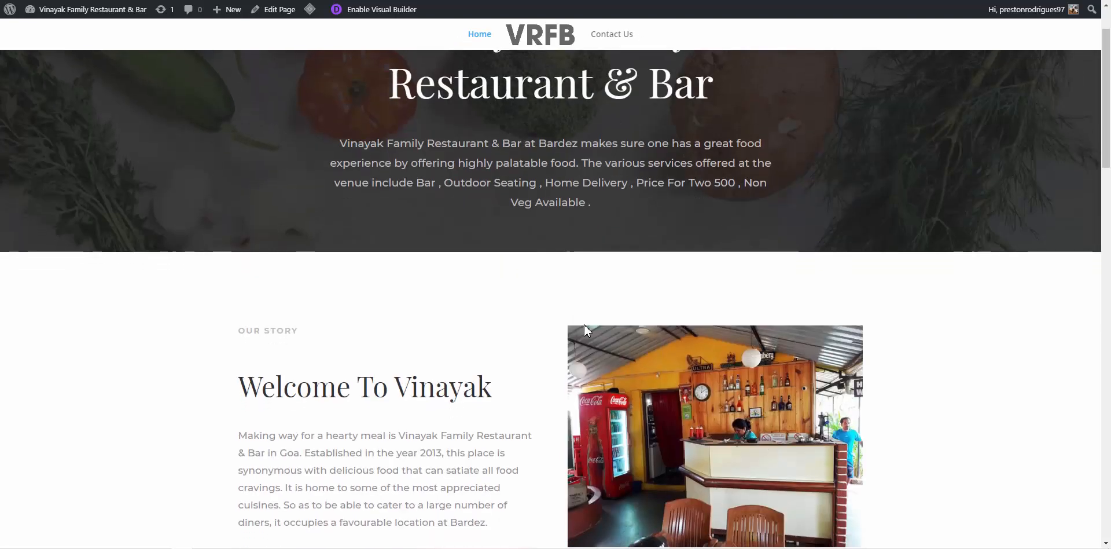
scroll(497, 348, up, 4)
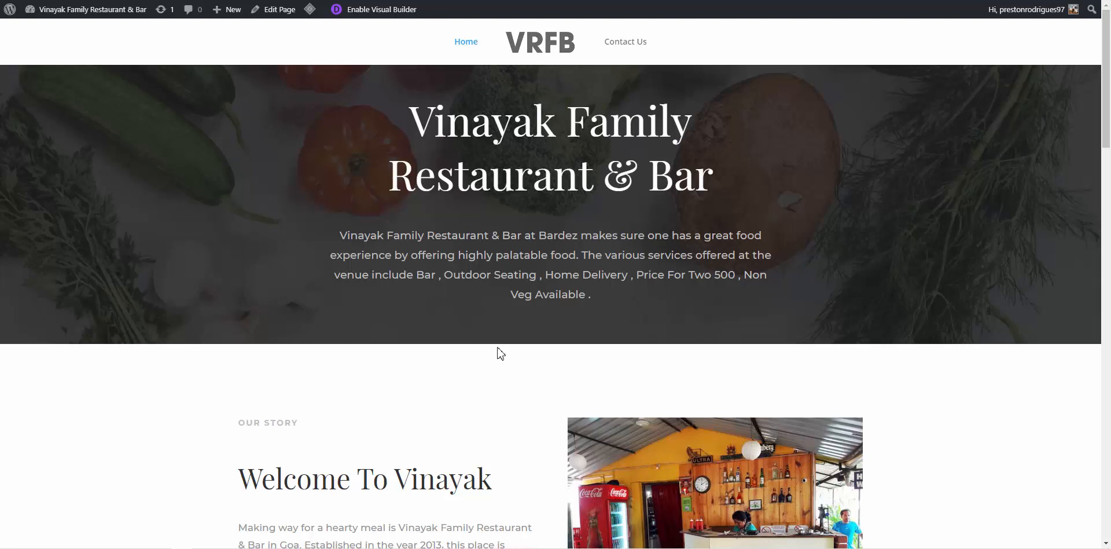
scroll(501, 353, down, 15)
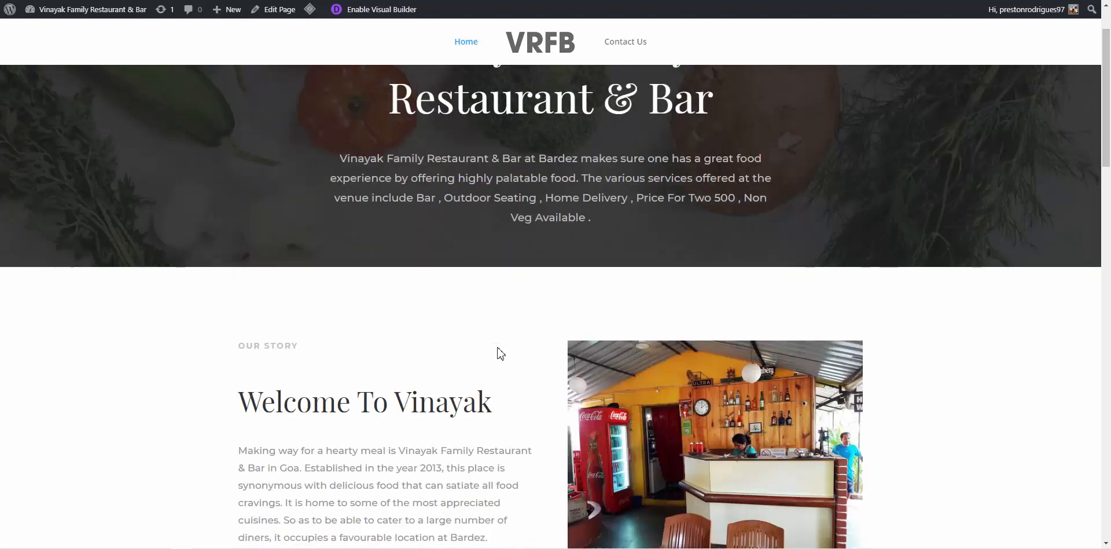
scroll(496, 359, down, 6)
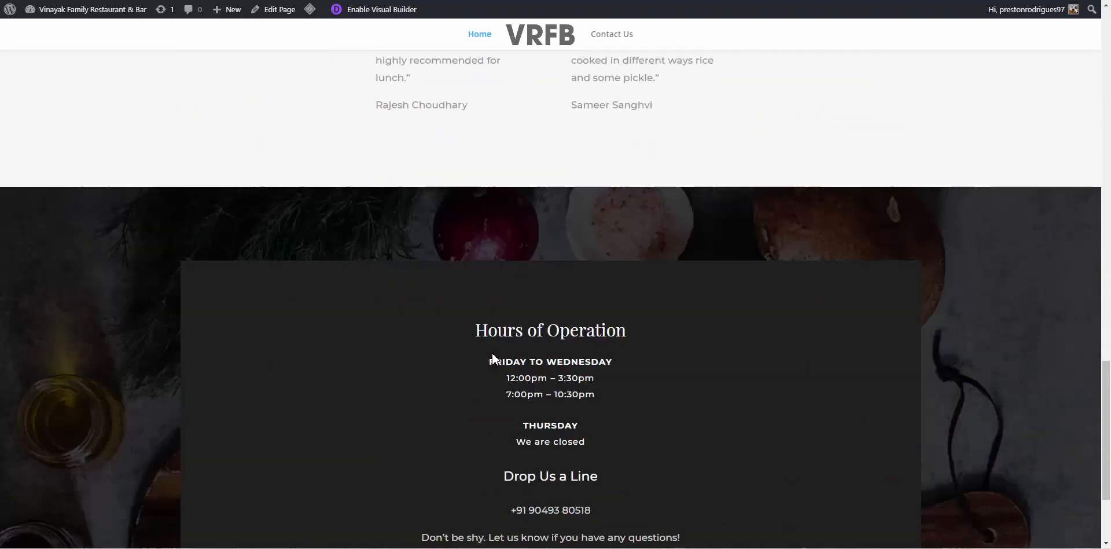